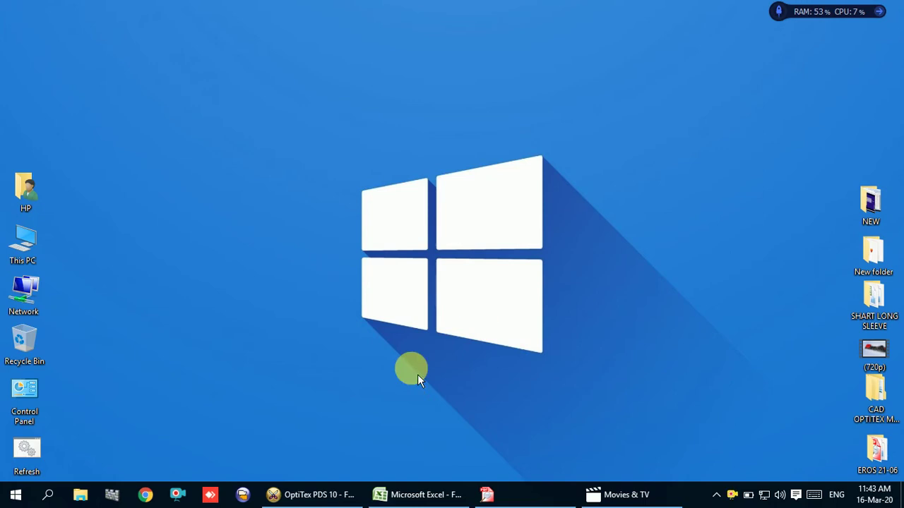
Switch to the size spec spreadsheet in Excel
left_click(304, 495)
left_click(570, 257)
left_click(460, 252)
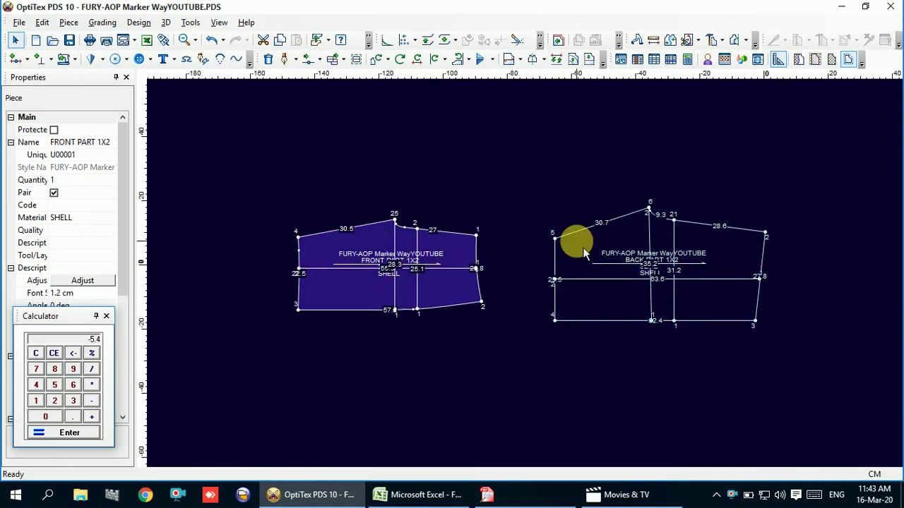
mouse_move(418, 494)
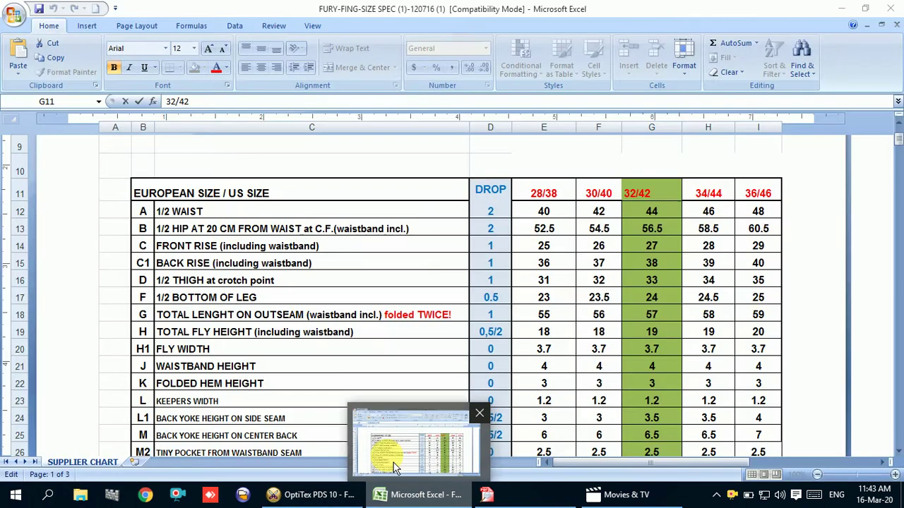
right_click(396, 494)
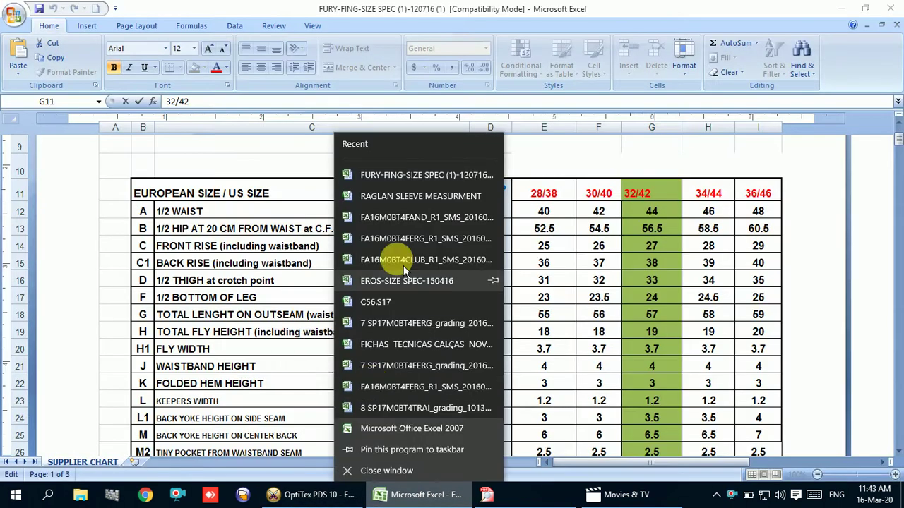
left_click(286, 301)
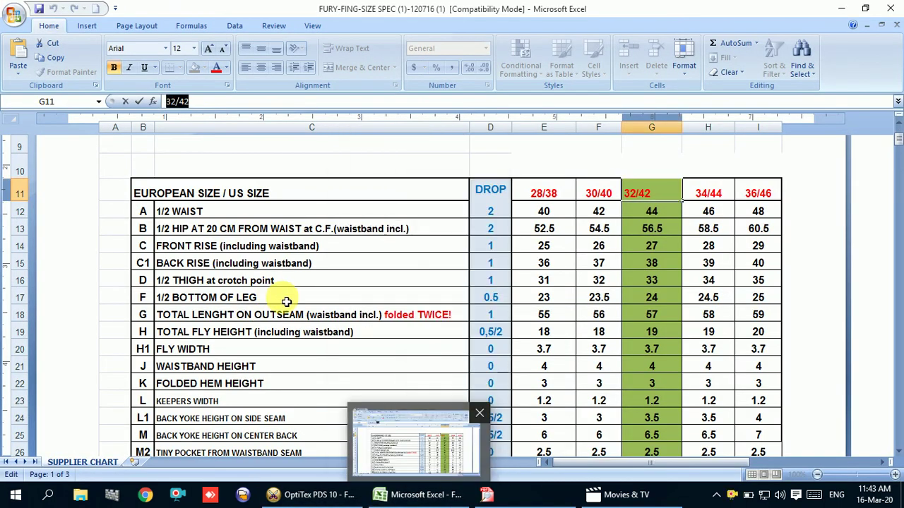
Scroll through the spec chart, checking the tiny pocket measurement in C26
scroll(240, 338, "down", 2)
scroll(235, 341, "down", 2)
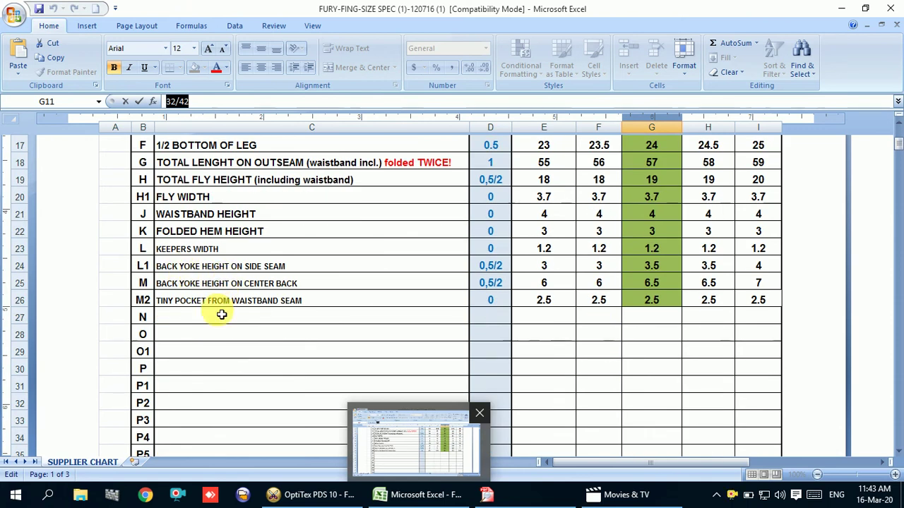
left_click(295, 301)
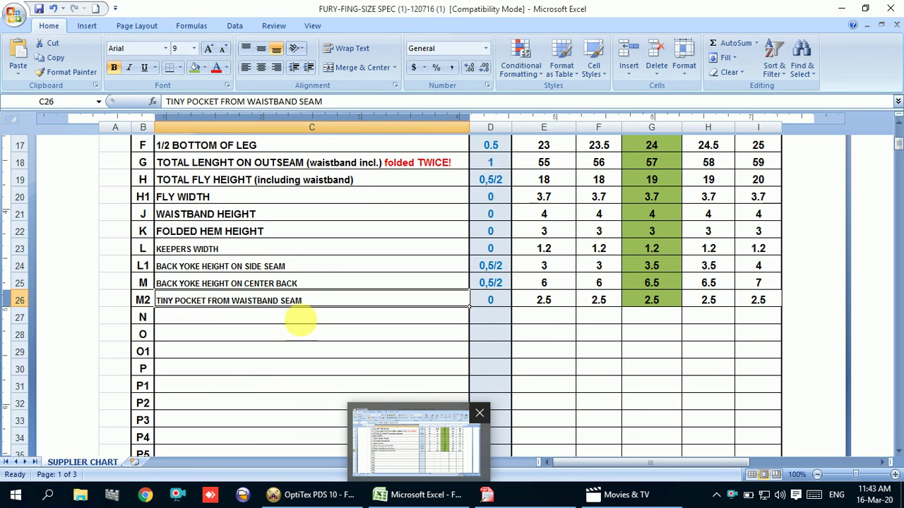
scroll(289, 314, "up", 2)
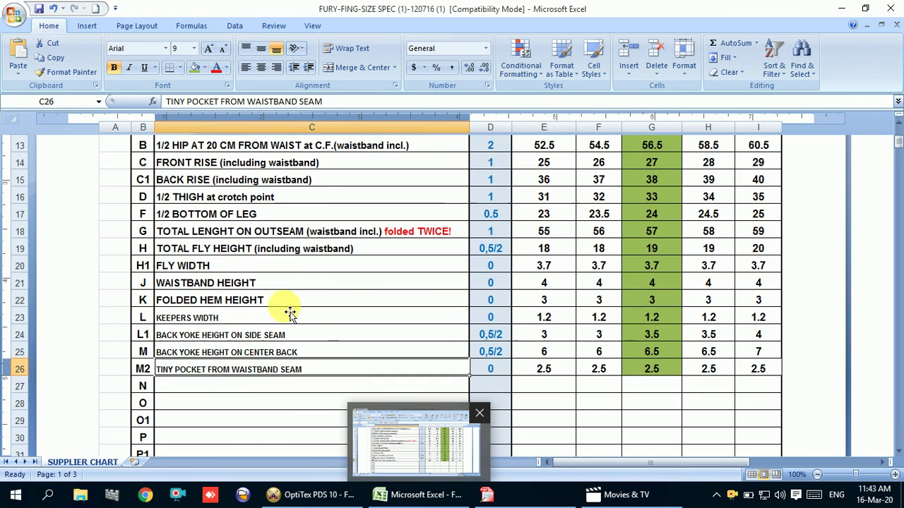
scroll(228, 251, "up", 1)
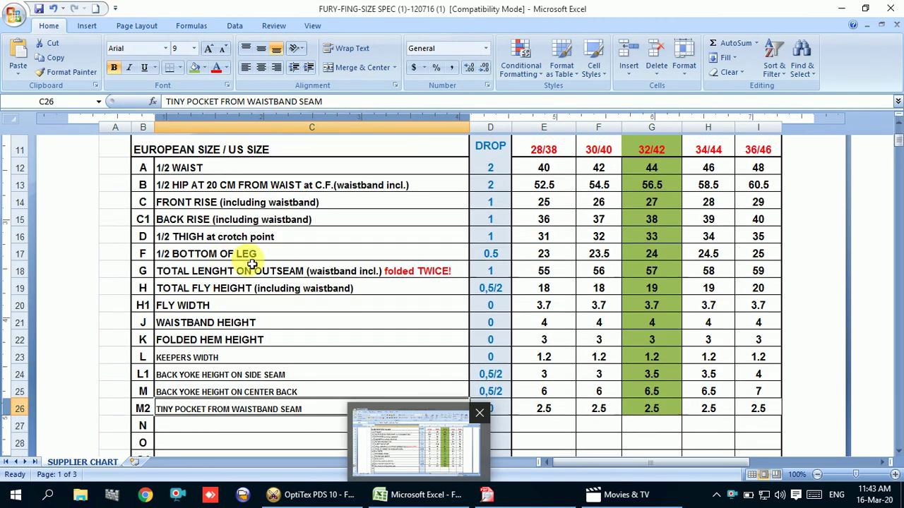
scroll(261, 253, "up", 1)
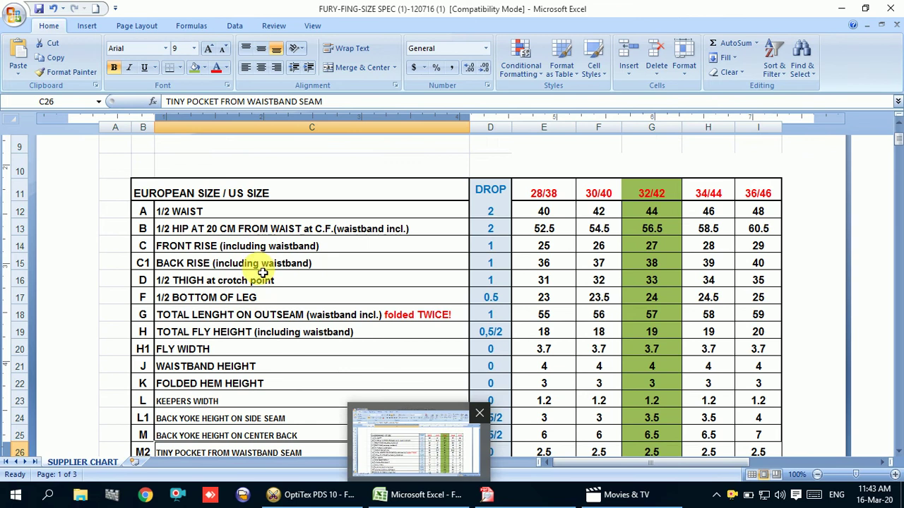
Check the outseam, fly height, fly width and waistband height values for size 32/42
left_click(372, 319)
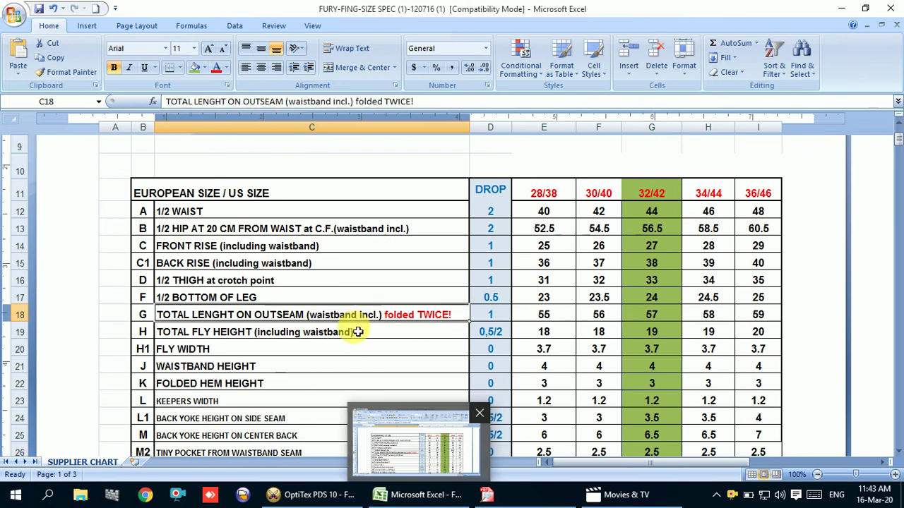
left_click(351, 335)
left_click(284, 356)
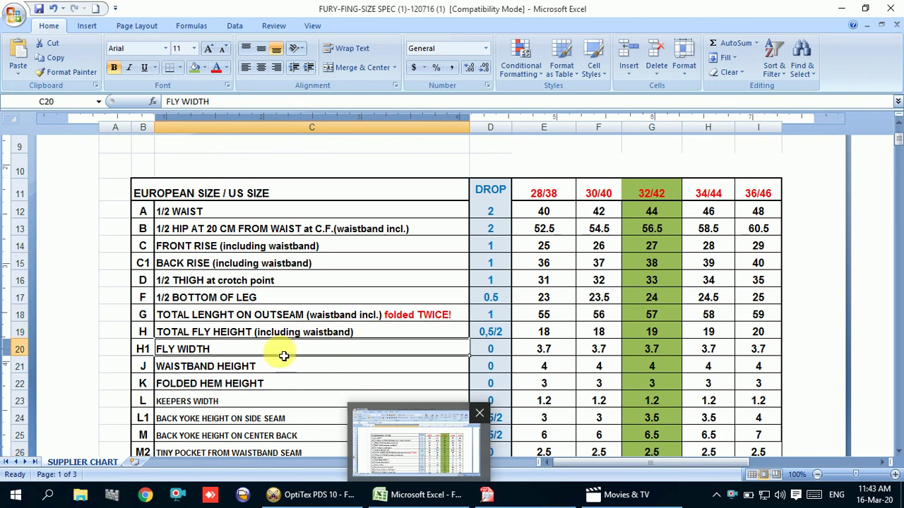
left_click(284, 368)
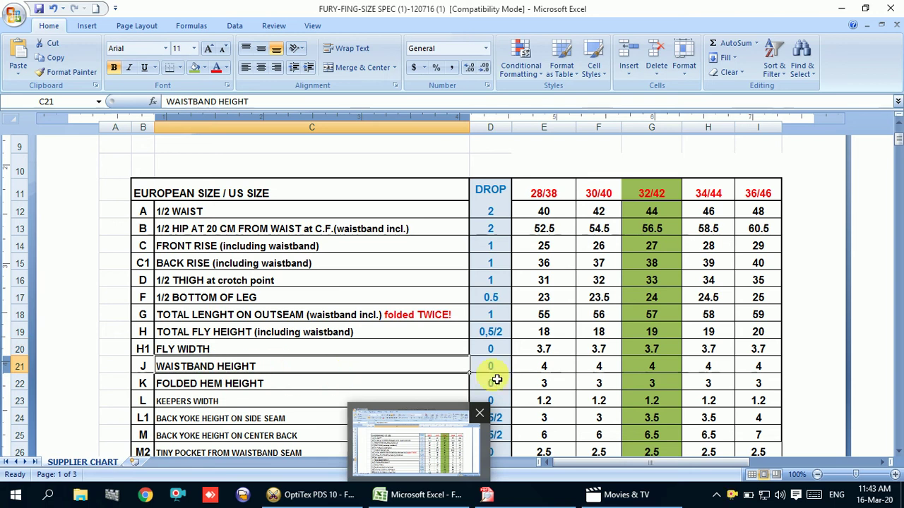
left_click(668, 369)
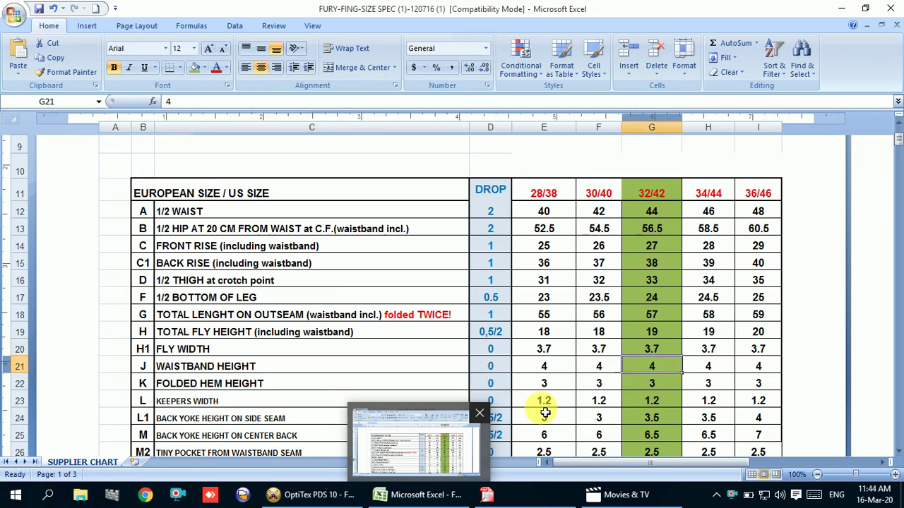
left_click(341, 499)
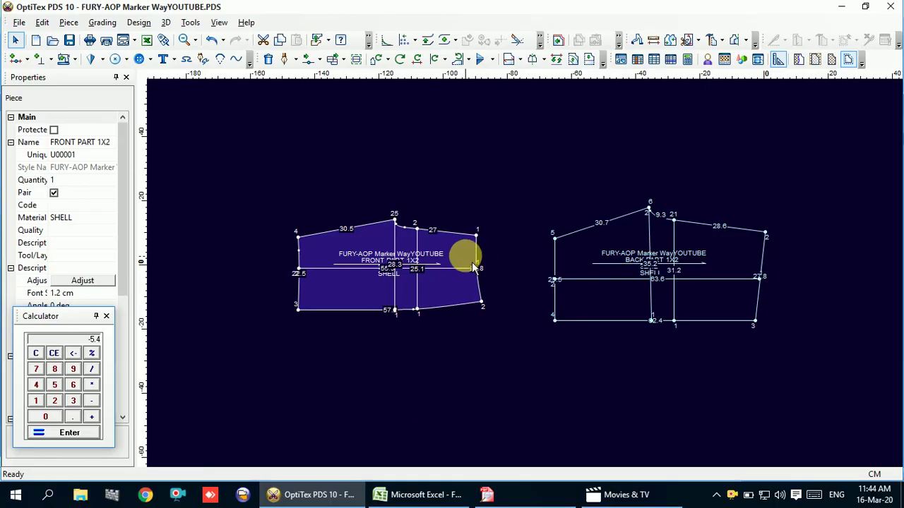
Add a line 4 cm parallel inside the front piece's right side edge
scroll(523, 272, "up", 1)
scroll(522, 272, "up", 1)
scroll(523, 272, "up", 1)
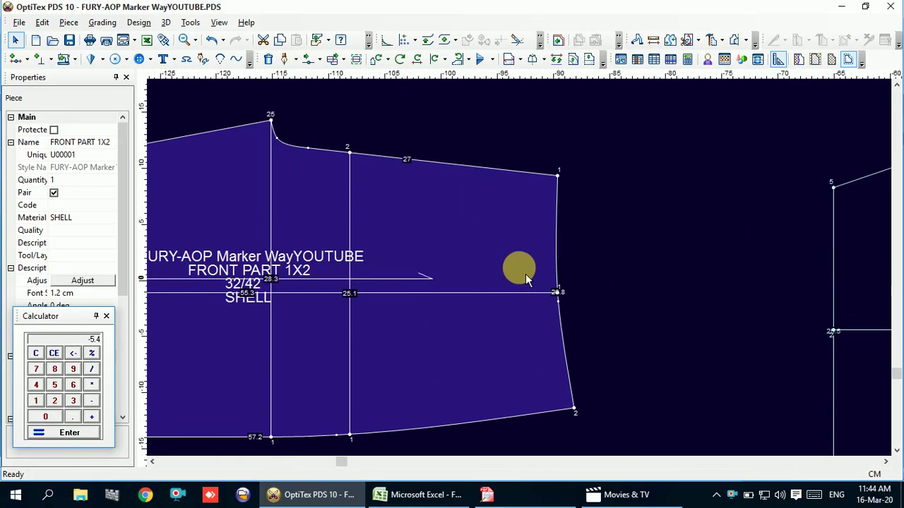
left_click(573, 59)
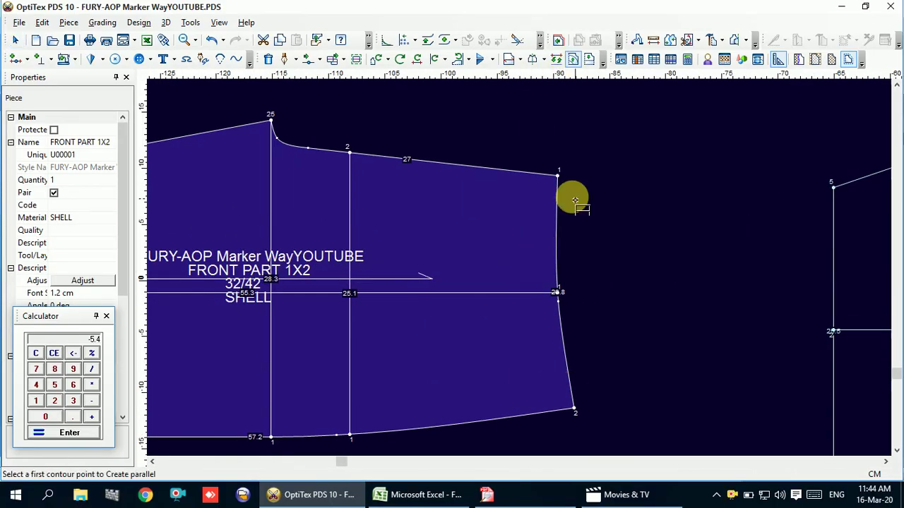
left_click(558, 175)
left_click(573, 408)
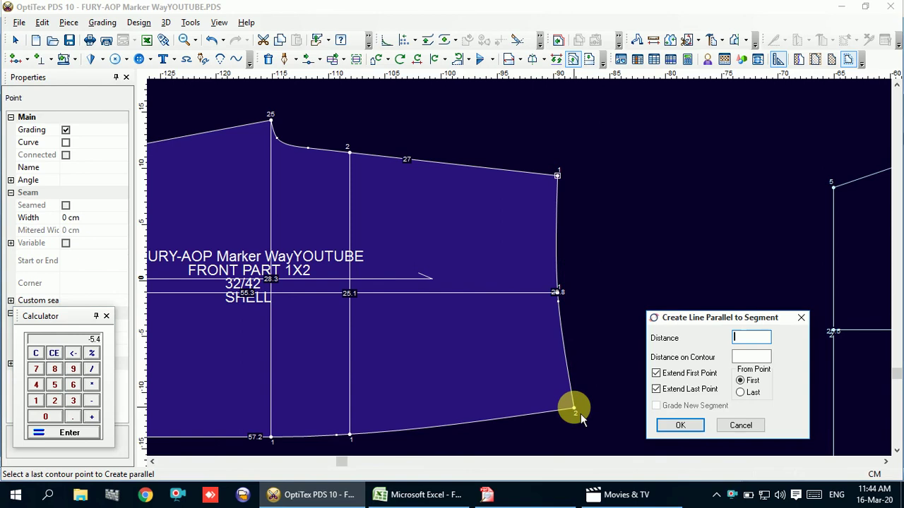
type("4")
left_click(680, 425)
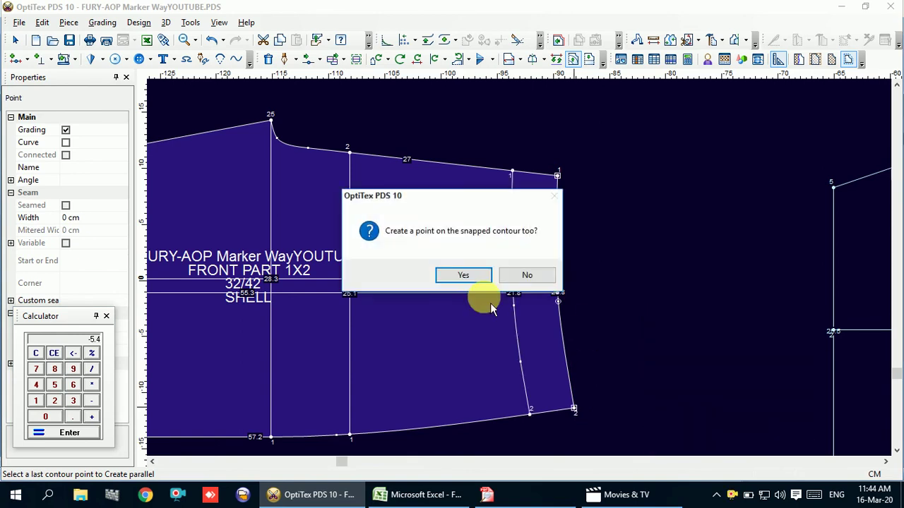
left_click(461, 275)
Add a matching 4 cm parallel line inside the back piece's right side edge
scroll(525, 268, "down", 3)
scroll(586, 286, "down", 1)
scroll(586, 286, "down", 1)
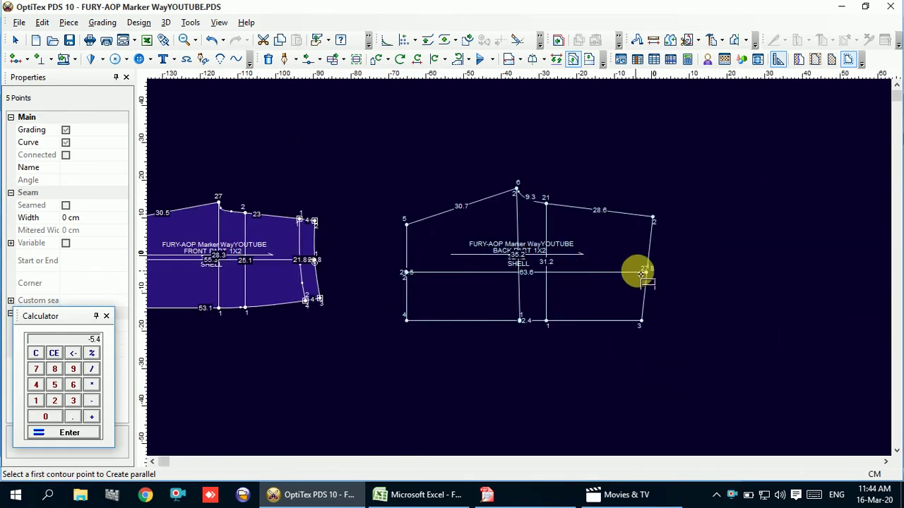
scroll(635, 268, "up", 3)
left_click(542, 155)
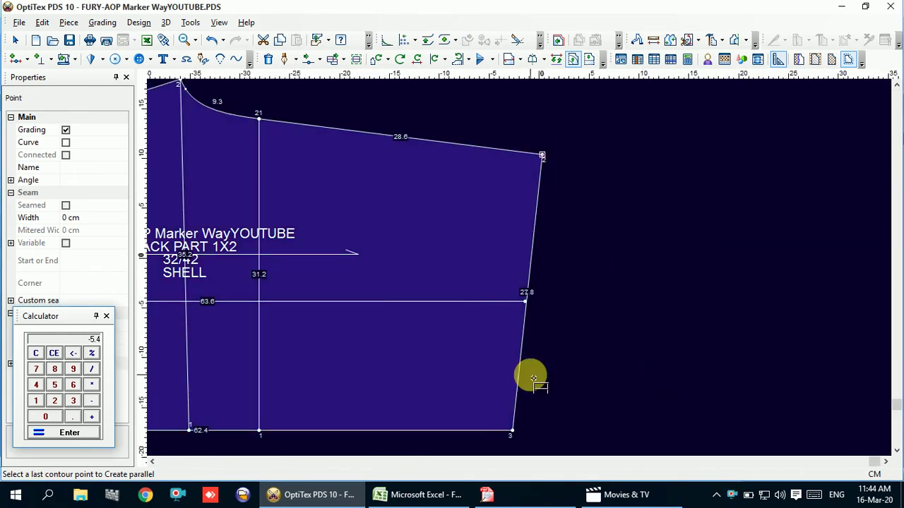
left_click(513, 430)
type("4")
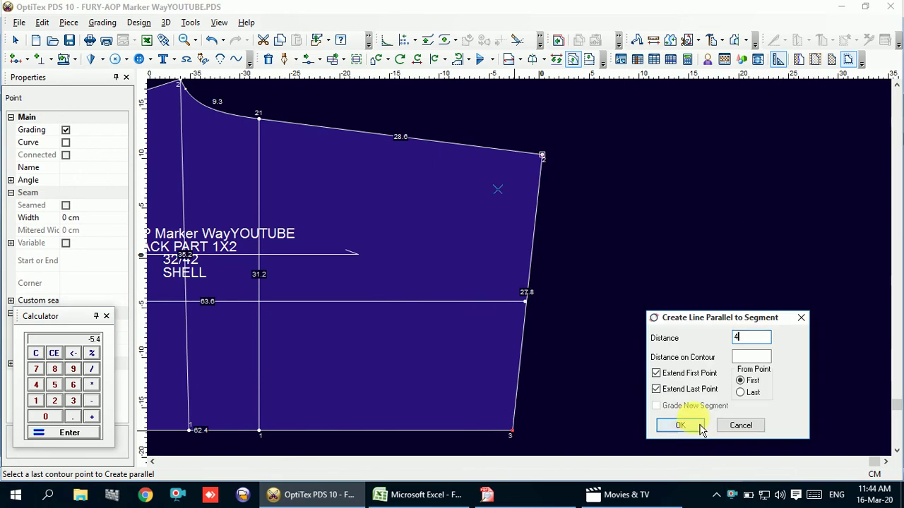
left_click(679, 426)
left_click(475, 276)
right_click(602, 142)
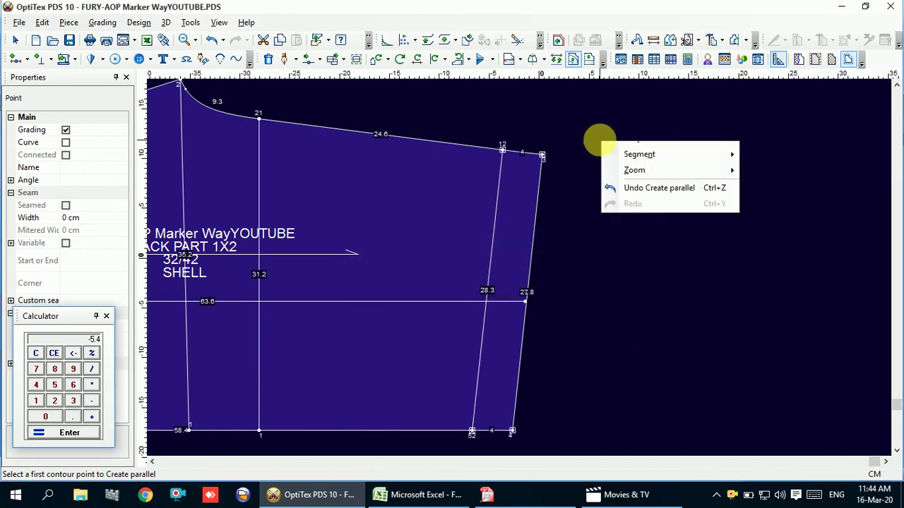
left_click(633, 151)
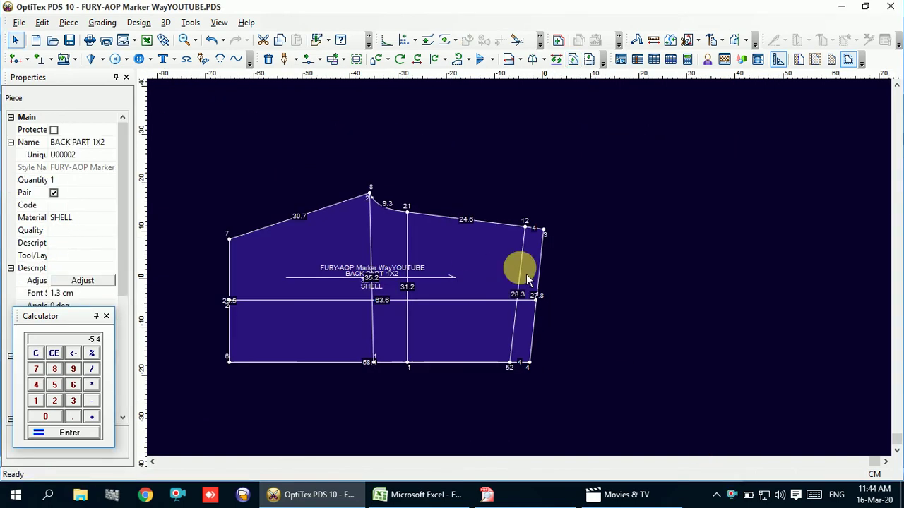
scroll(520, 264, "down", 2)
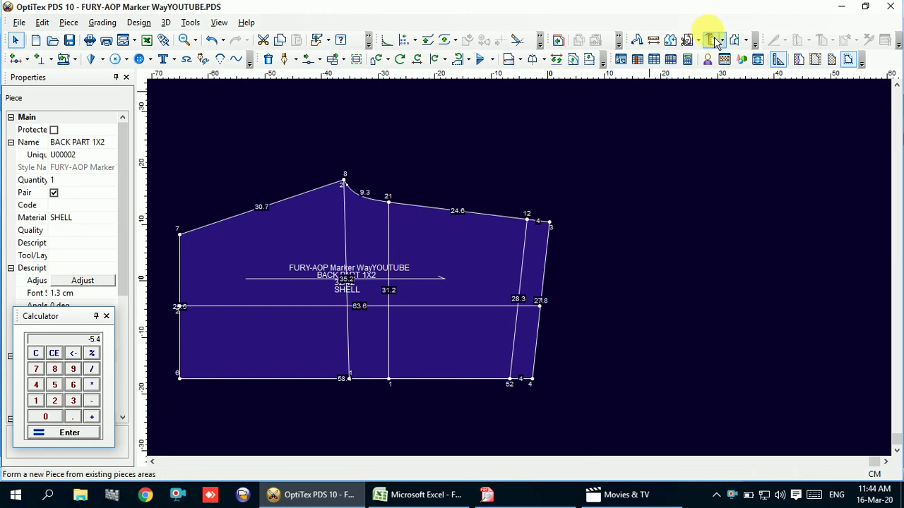
Cut the back piece along its parallel line, placing the strip to its right
left_click(753, 42)
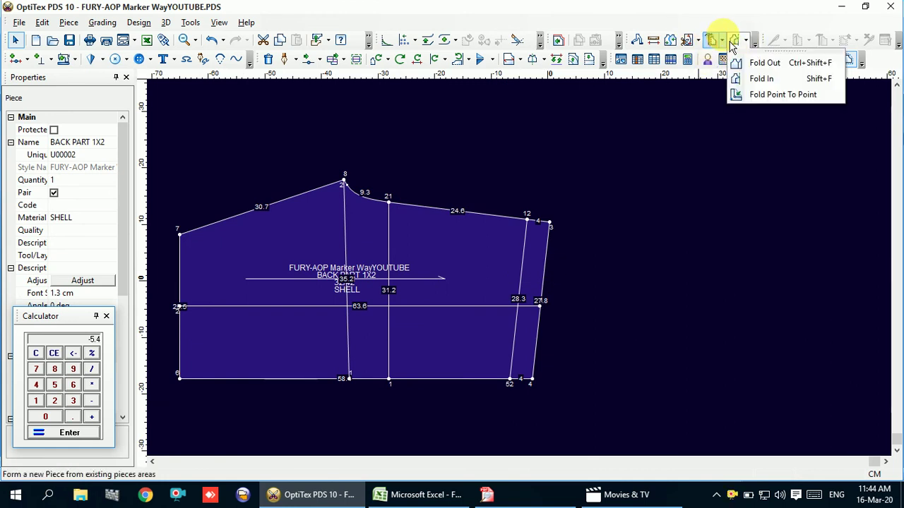
left_click(732, 44)
left_click(697, 40)
left_click(711, 77)
left_click(523, 258)
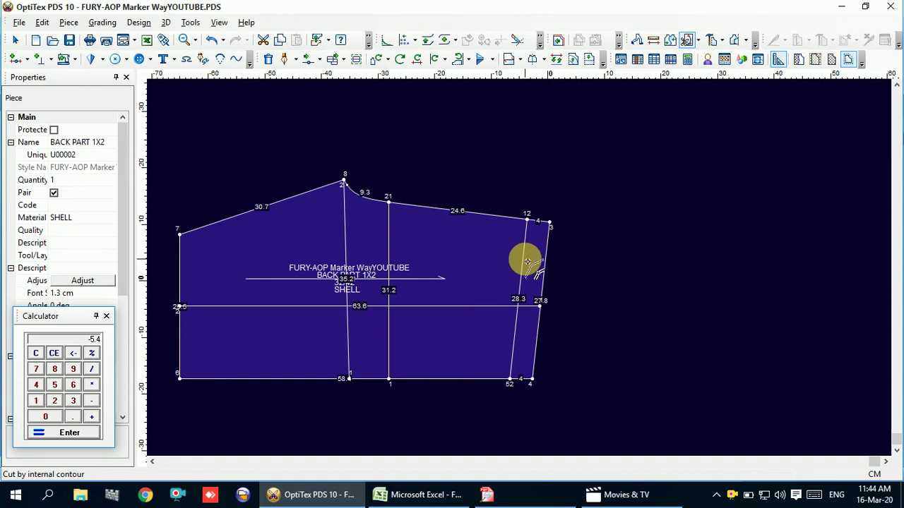
left_click(173, 337)
left_click(685, 241)
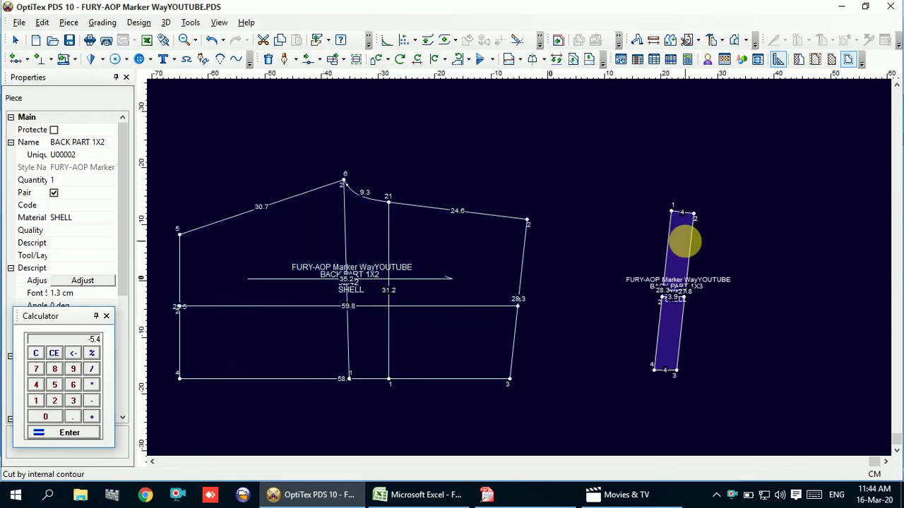
scroll(270, 279, "up", 3)
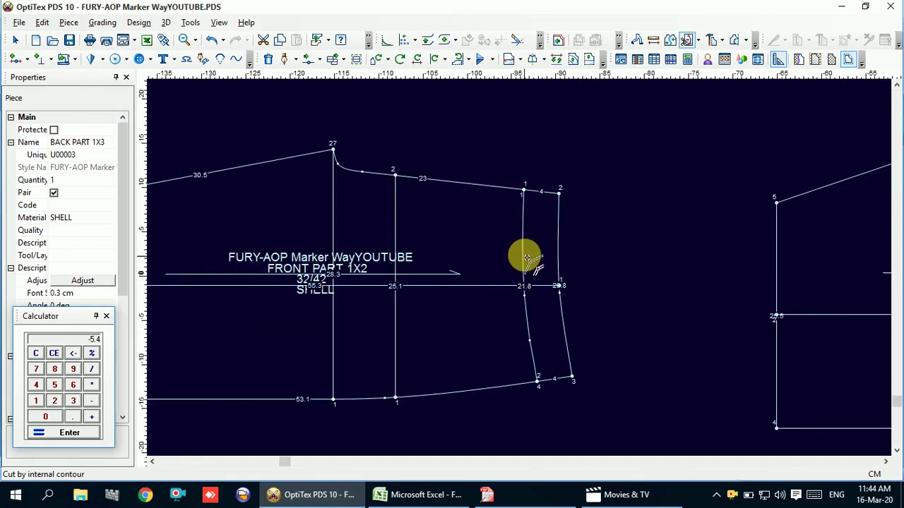
Cut the front piece along its parallel line and move its strip to the upper right
left_click(525, 256)
left_click(166, 331)
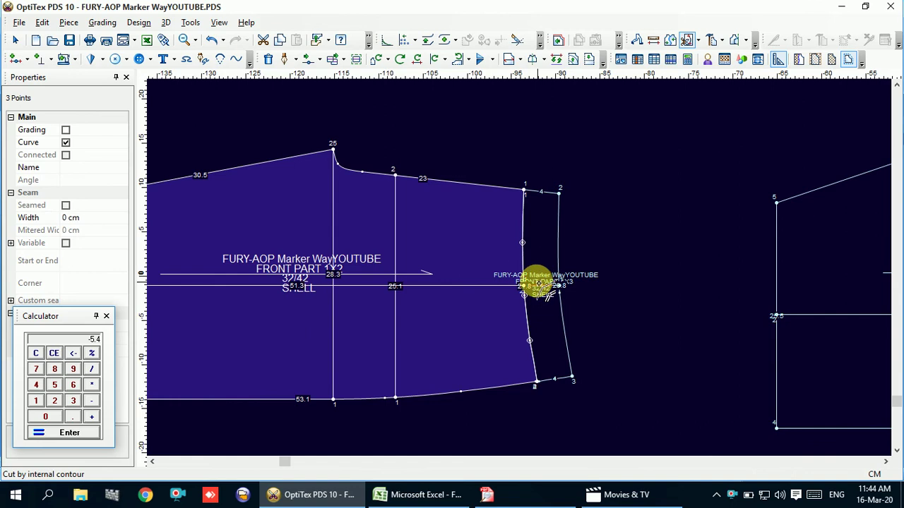
left_click(632, 245)
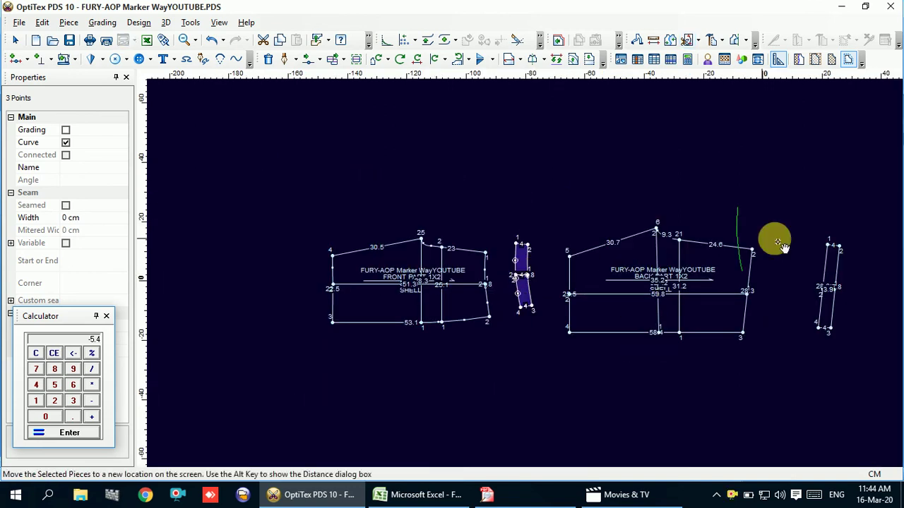
left_click(843, 193)
right_click(525, 181)
left_click(543, 179)
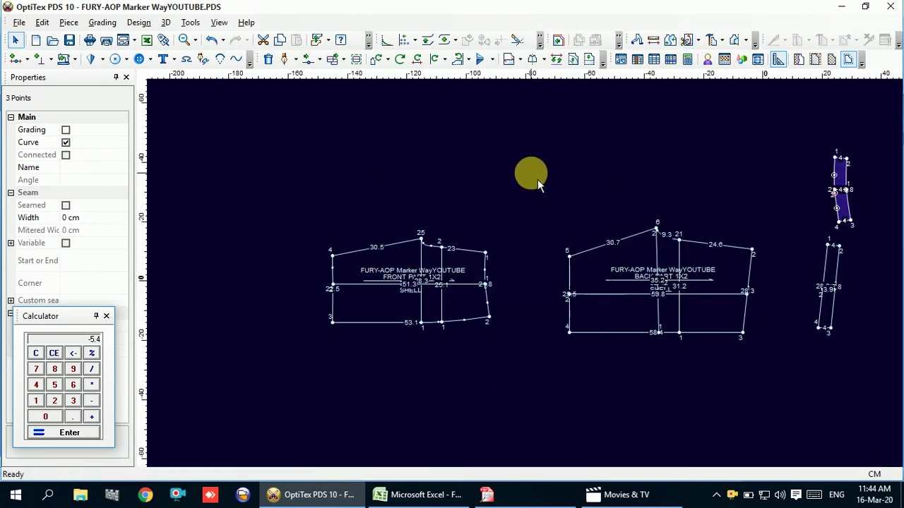
Flip both the BACK PART 1X3 and FRONT PART 1X3 strips end for end
scroll(843, 307, "up", 2)
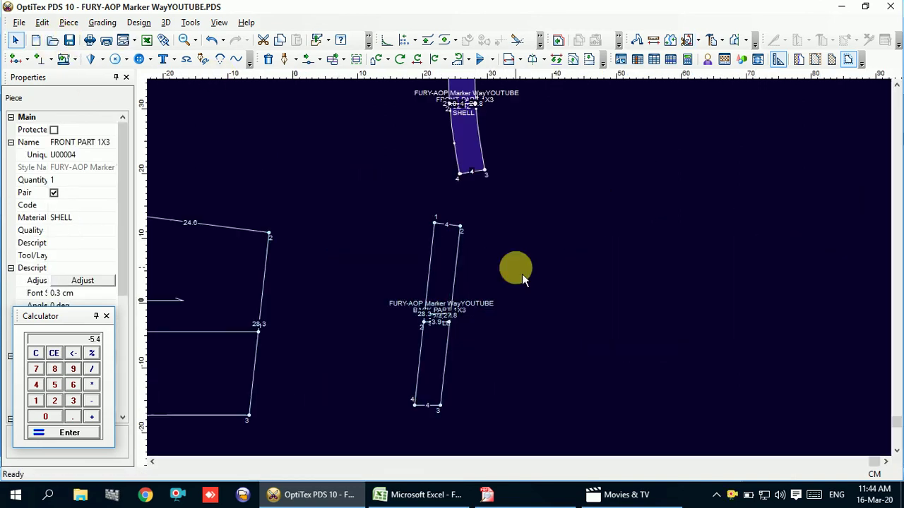
left_click(442, 281)
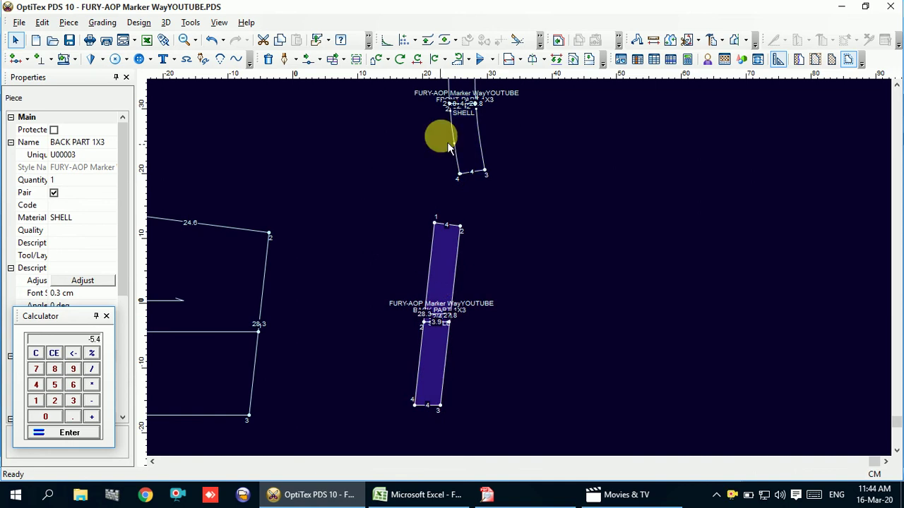
left_click(480, 59)
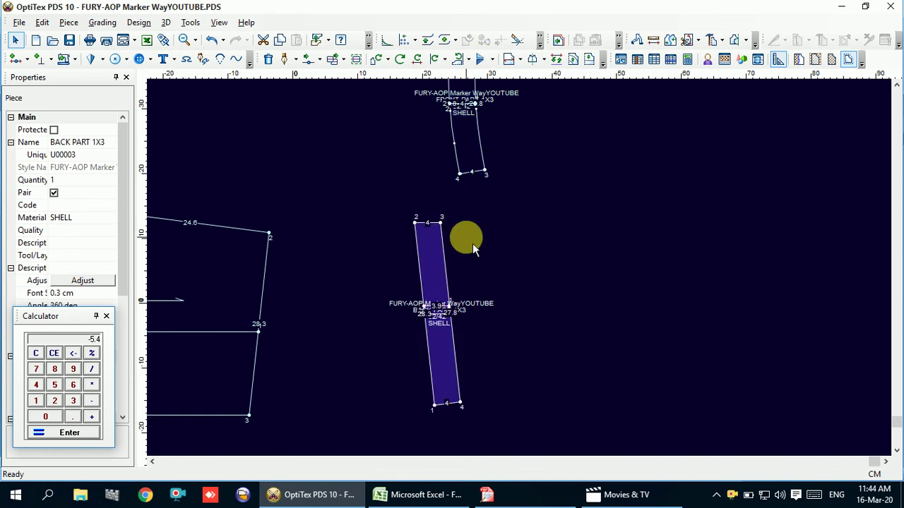
left_click(476, 157)
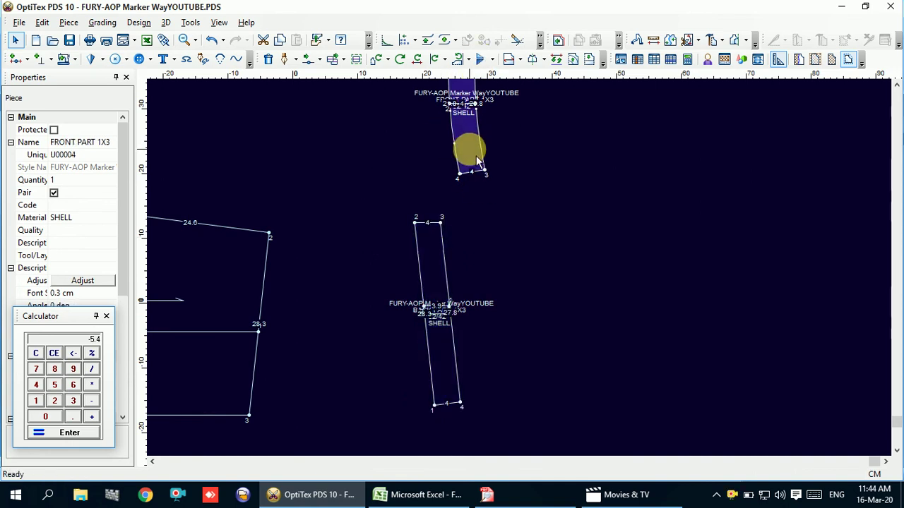
left_click(479, 59)
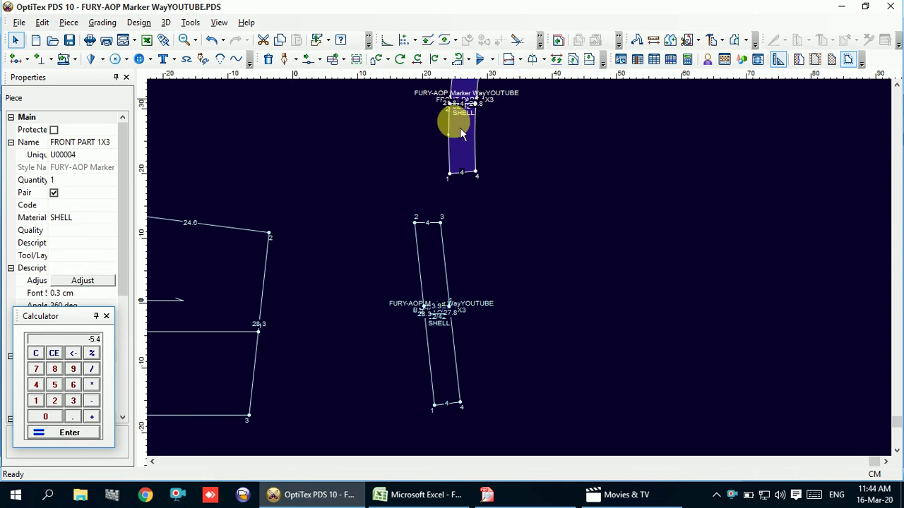
scroll(459, 307, "down", 2)
scroll(505, 296, "up", 3)
scroll(520, 272, "up", 2)
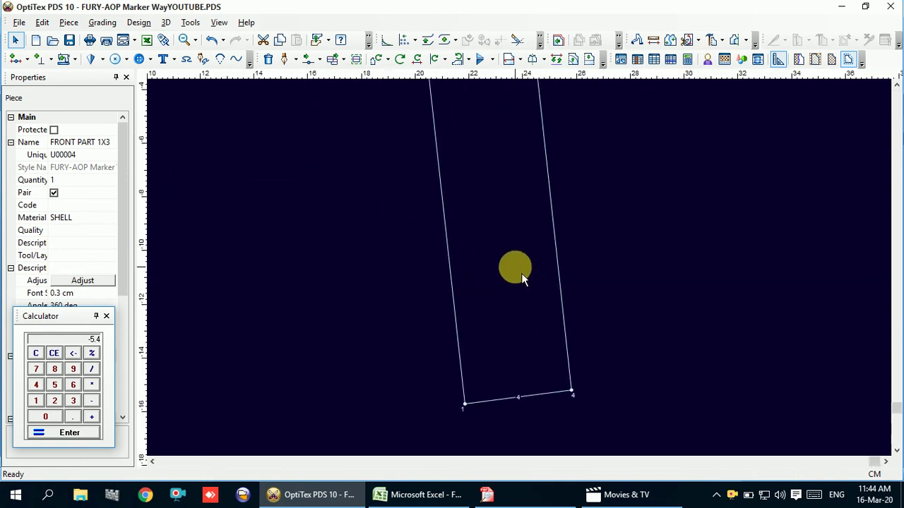
Place ruler guide lines at the BACK PART 1X3 strip's lower corner
left_click(521, 278)
scroll(526, 274, "down", 1)
scroll(526, 275, "down", 1)
left_click_drag(156, 259, 497, 271)
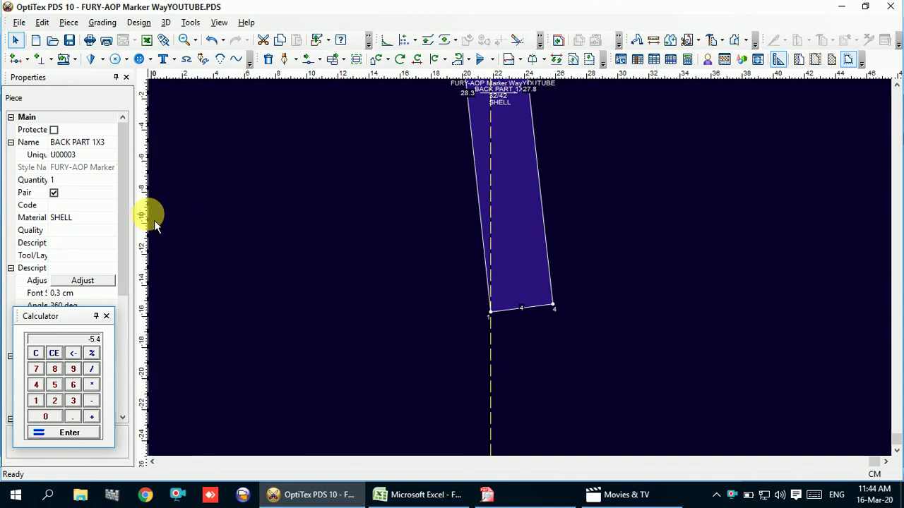
left_click_drag(149, 220, 168, 120)
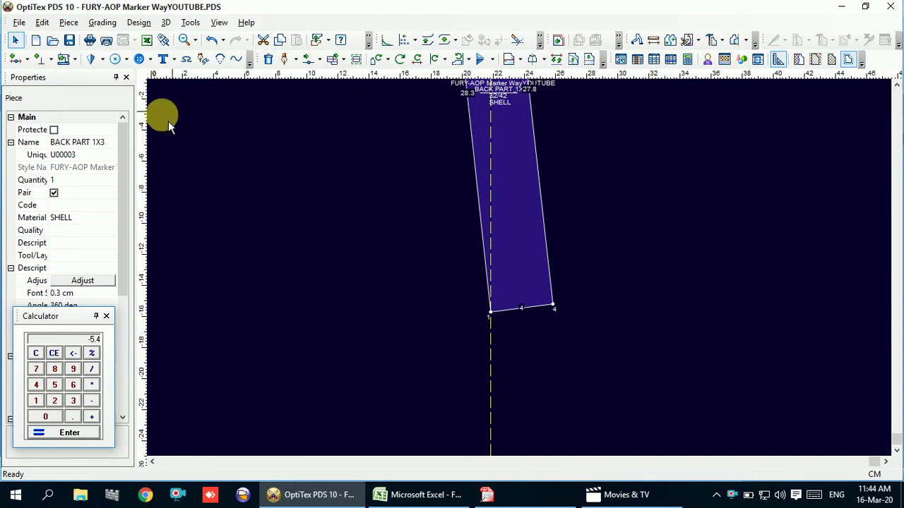
left_click_drag(221, 145, 143, 141)
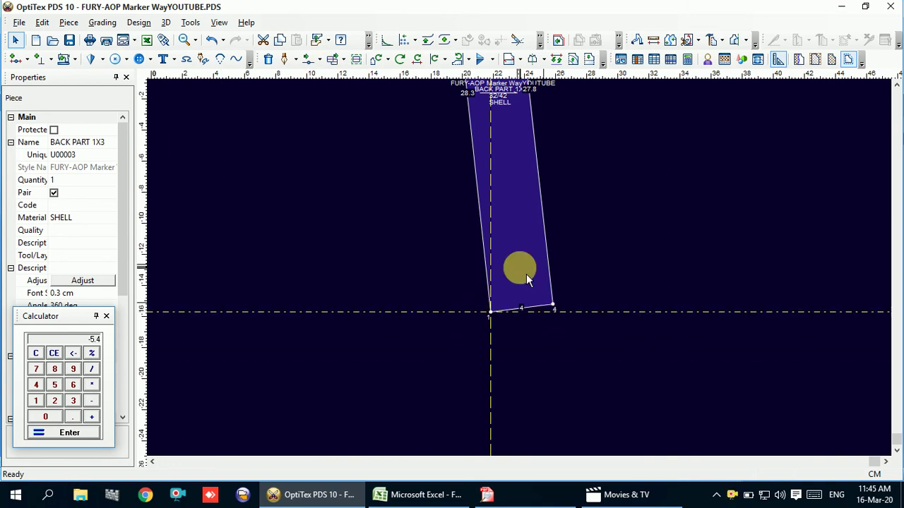
scroll(543, 307, "up", 3)
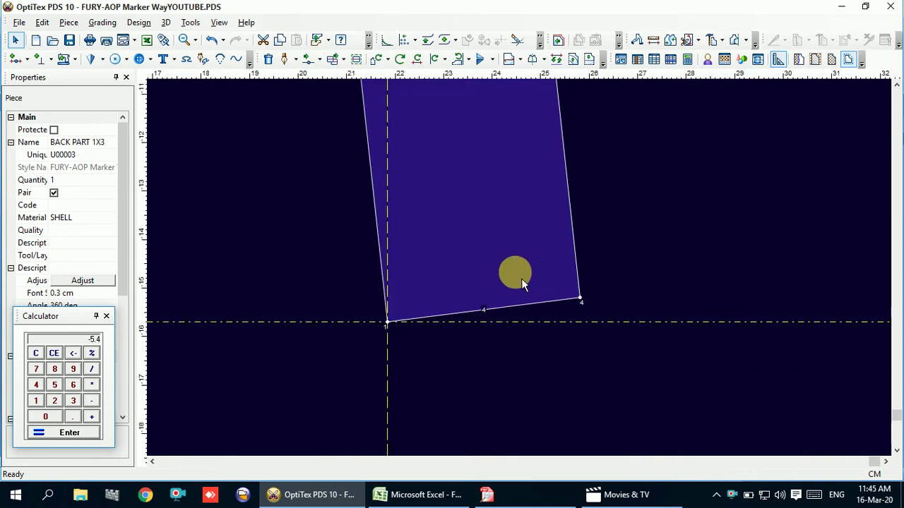
Rotate the back strip to 353.8° around its lower-left corner so its sides stand vertical
left_click(383, 60)
left_click(409, 79)
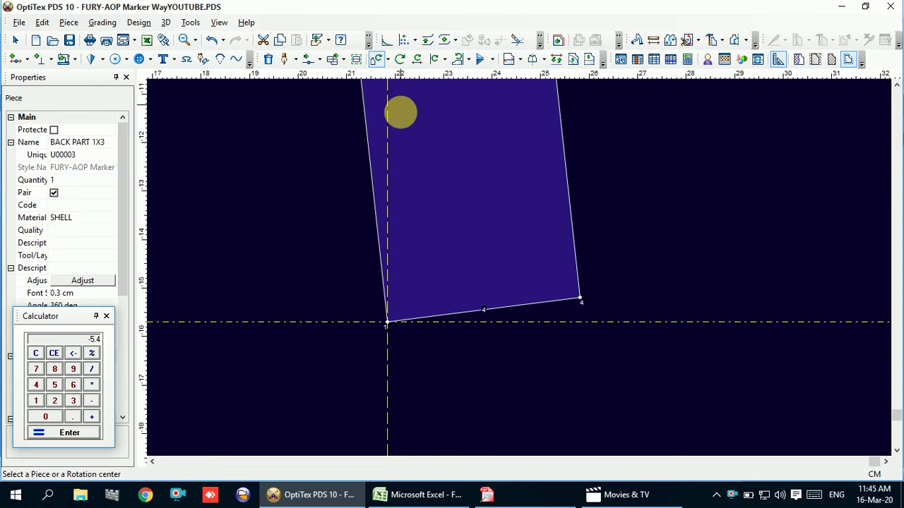
left_click(387, 325)
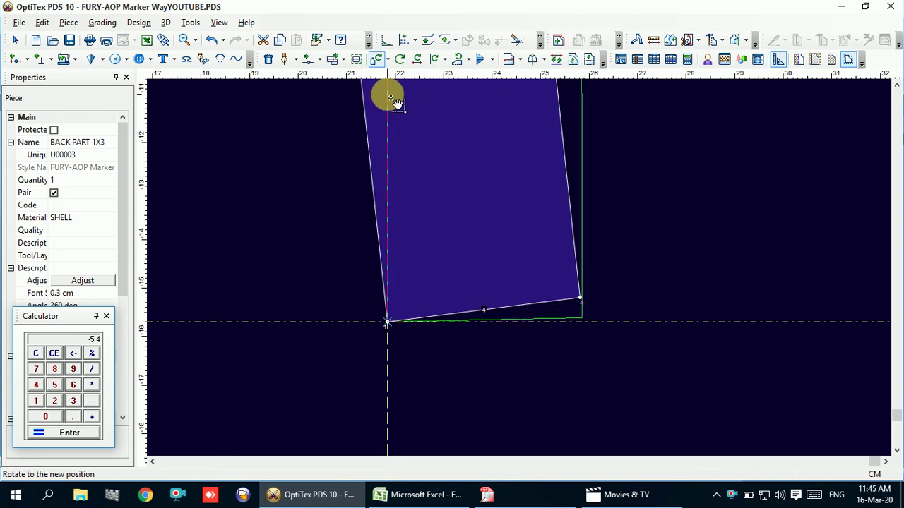
left_click(393, 100)
left_click(185, 234)
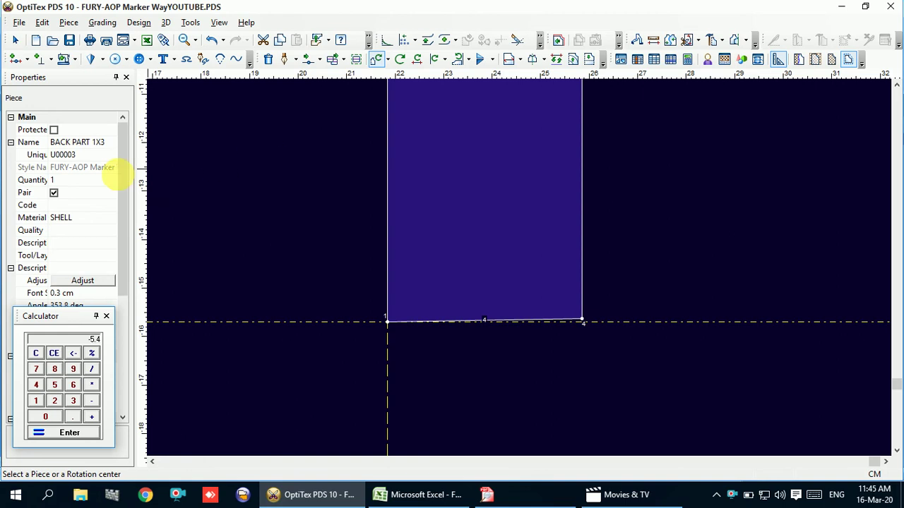
key("Escape")
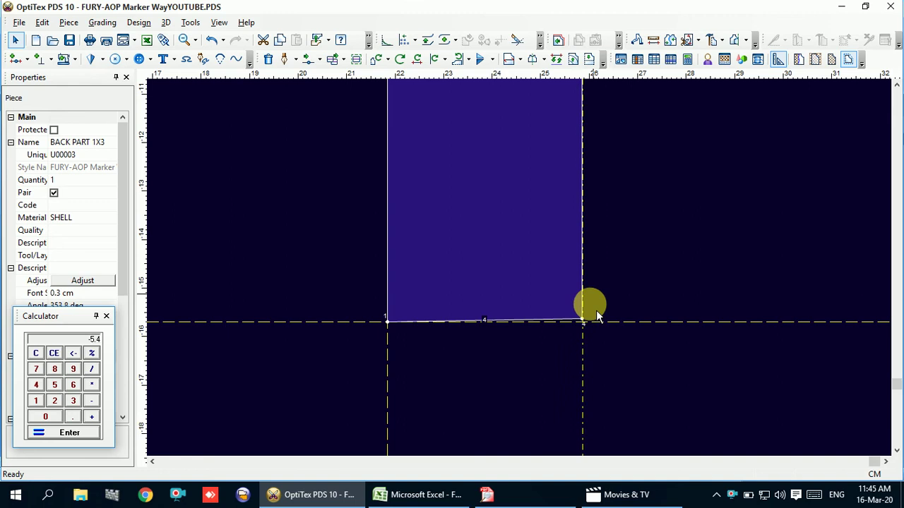
Move the back strip's lower-right corner point onto the horizontal guide
scroll(597, 321, "up", 3)
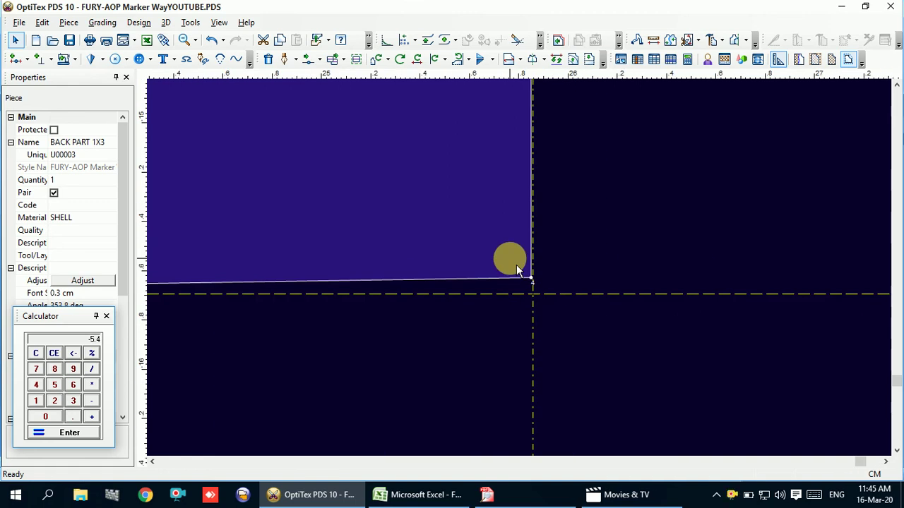
key("m")
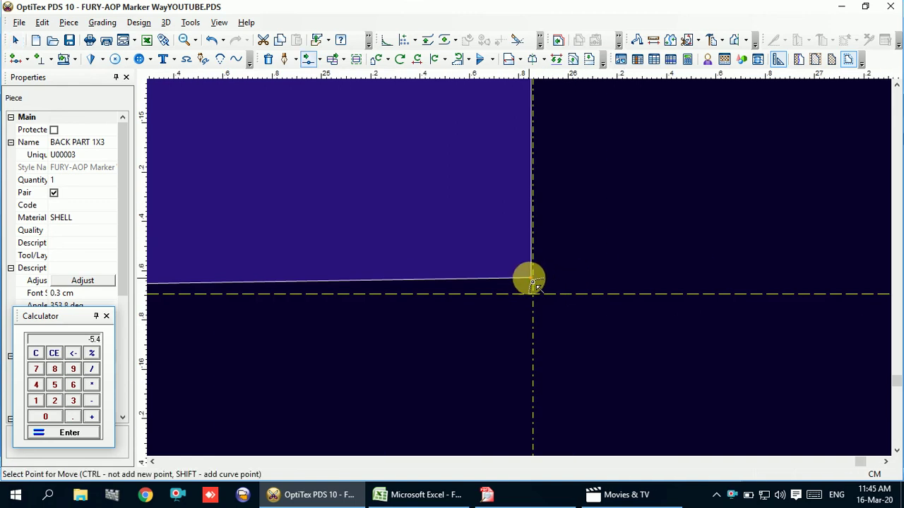
right_click(575, 196)
left_click(586, 226)
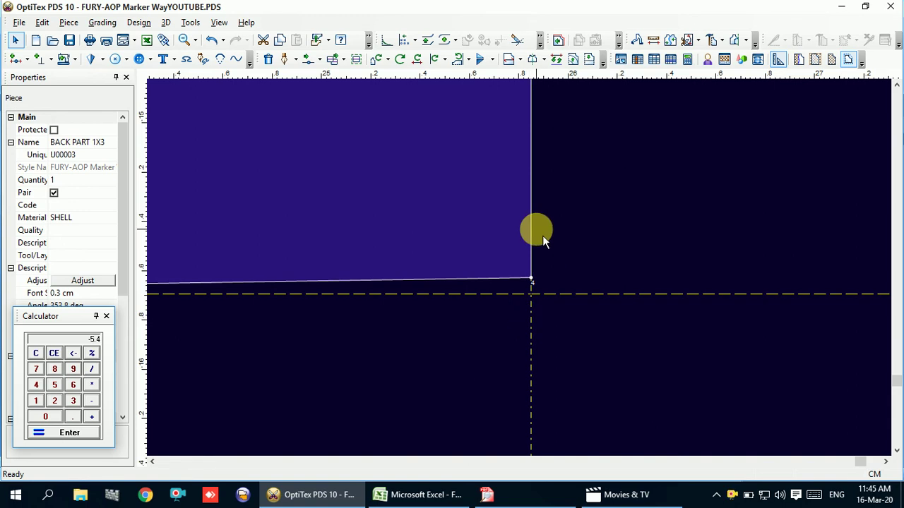
key("m")
left_click(531, 279)
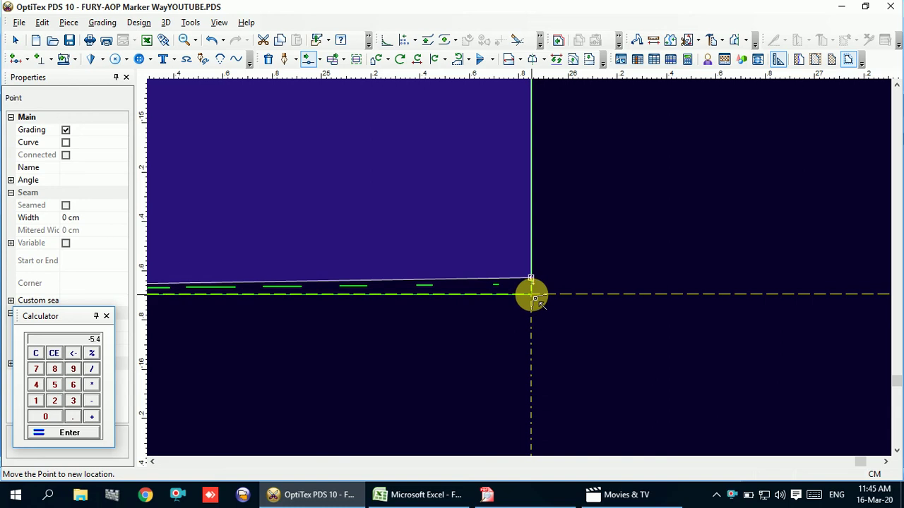
left_click(534, 298)
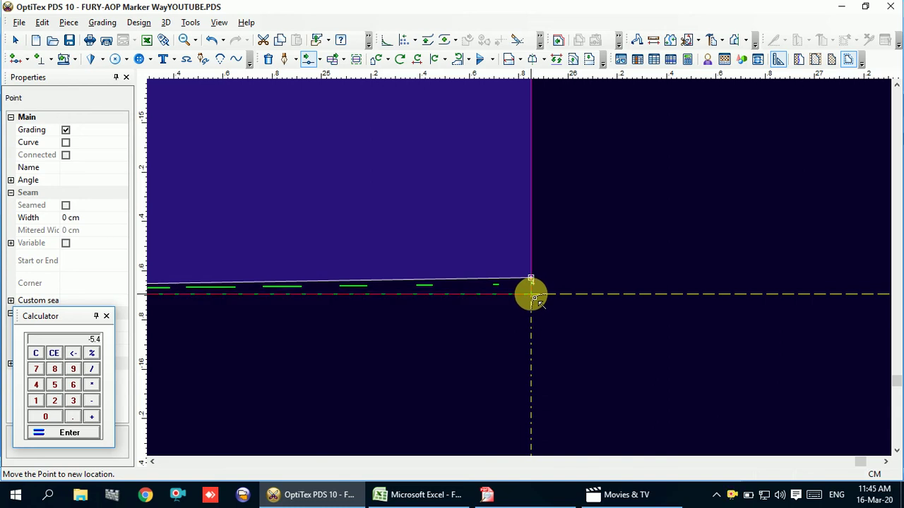
left_click(597, 284)
scroll(510, 210, "down", 1)
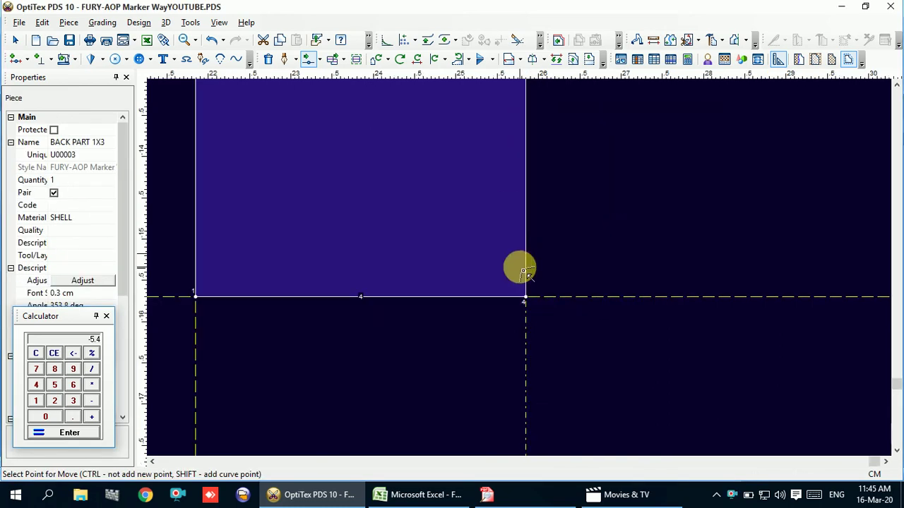
scroll(520, 264, "down", 2)
scroll(541, 230, "down", 2)
scroll(522, 268, "up", 3)
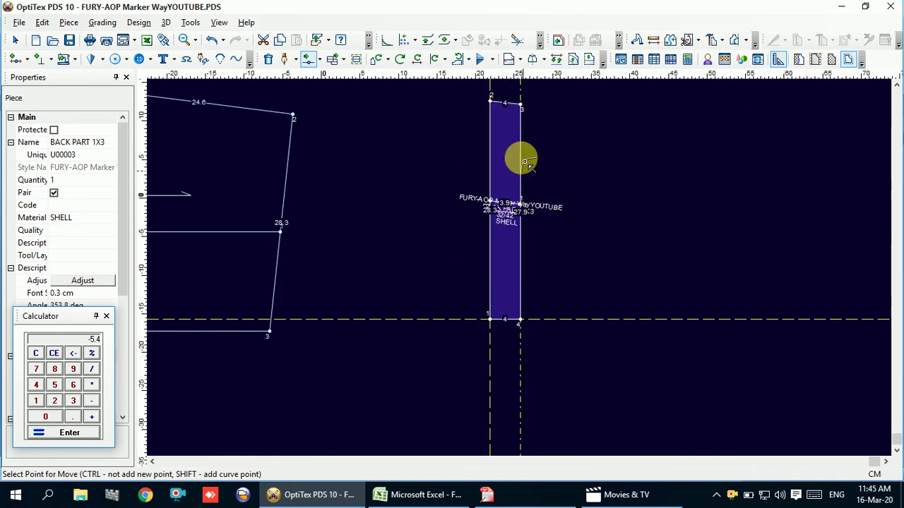
Drag the FRONT PART 1X3 strip above the back strip and rotate it to 358.4° on point 1
scroll(523, 268, "up", 3)
scroll(522, 268, "up", 1)
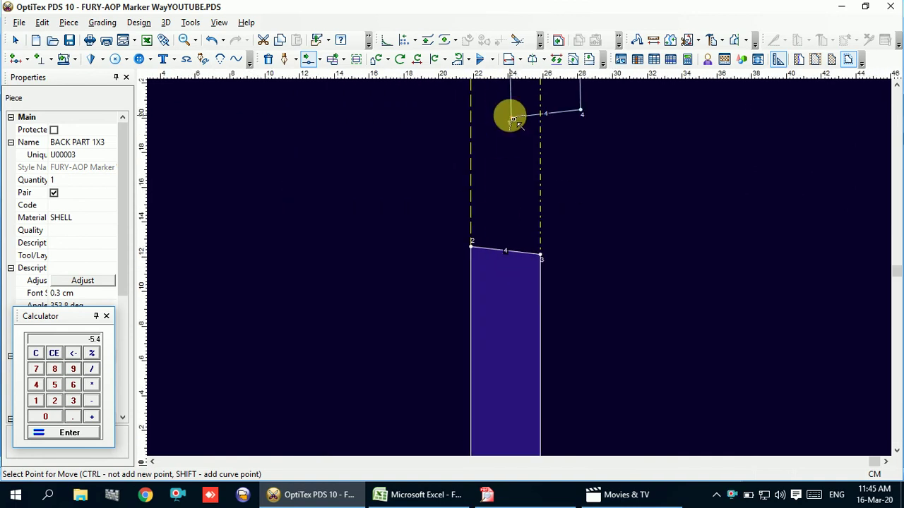
left_click_drag(514, 120, 475, 234)
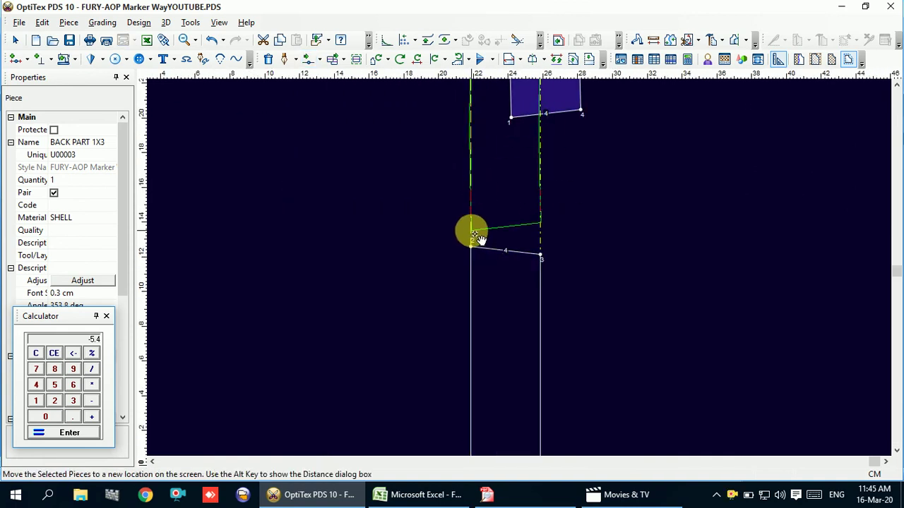
scroll(475, 234, "up", 2)
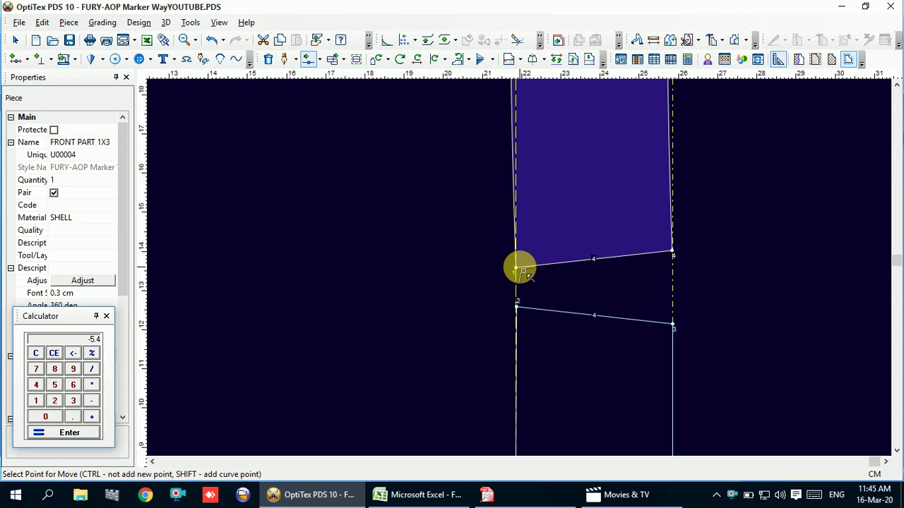
key("r")
left_click(526, 276)
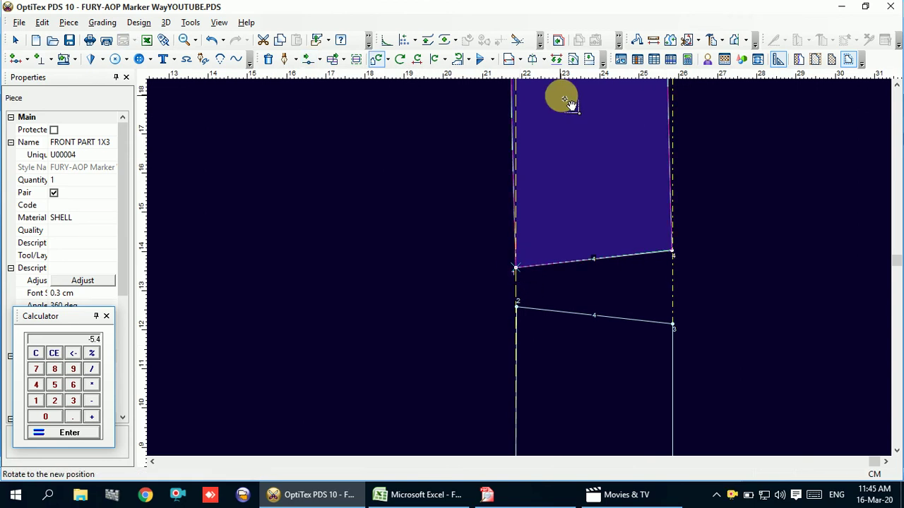
left_click(572, 106)
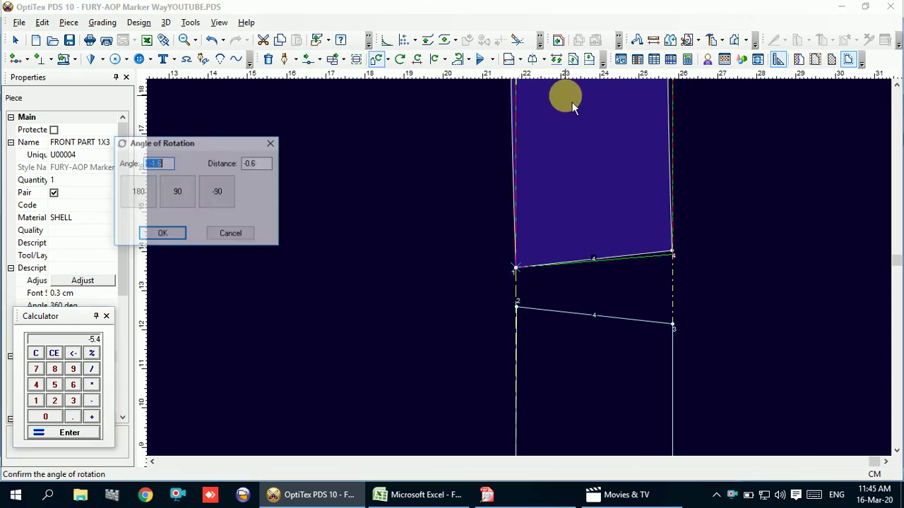
left_click(178, 234)
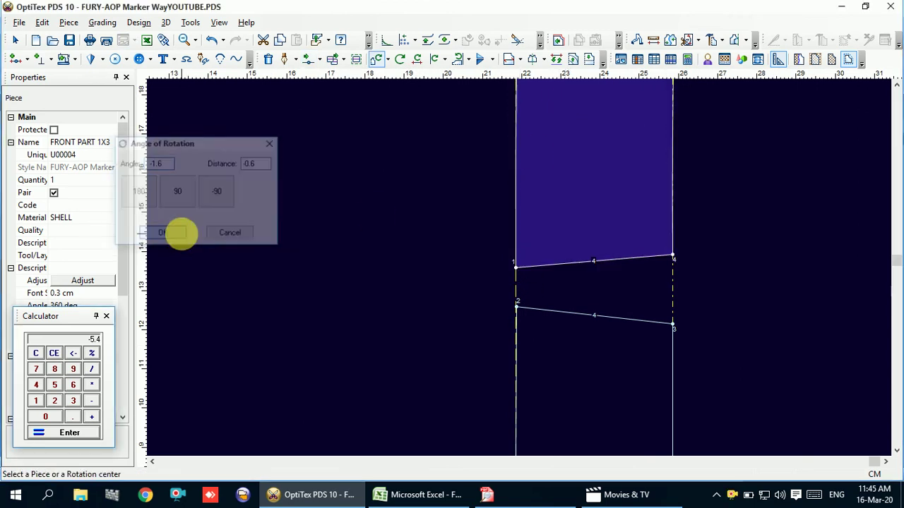
Shift the FRONT PART 1X3 strip slightly lower
left_click(522, 272)
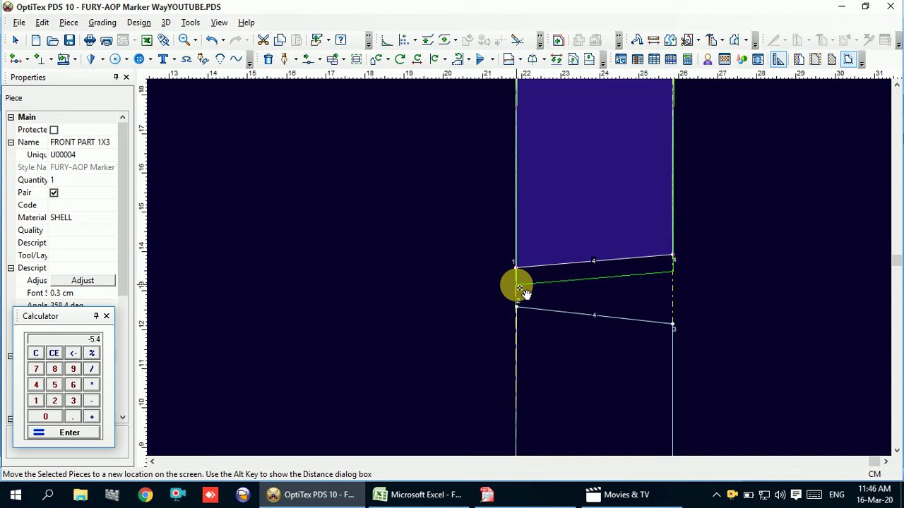
left_click(520, 288)
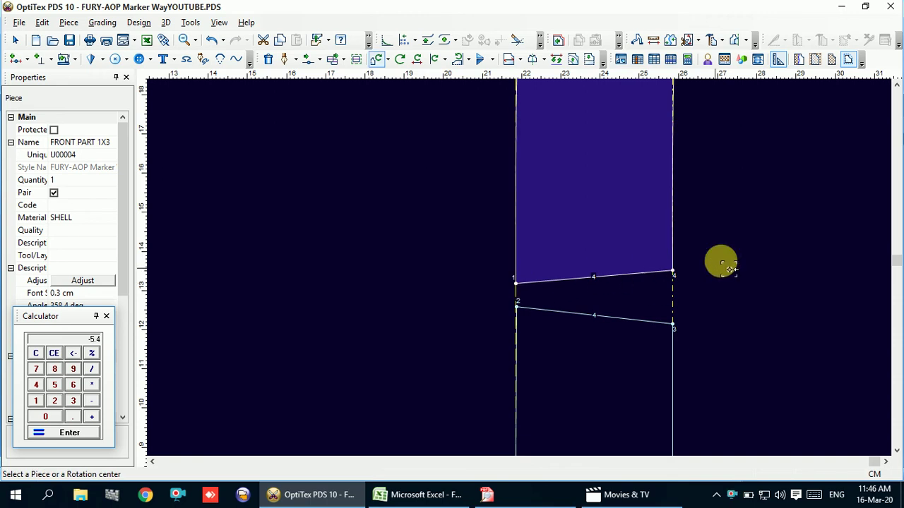
scroll(650, 280, "up", 2)
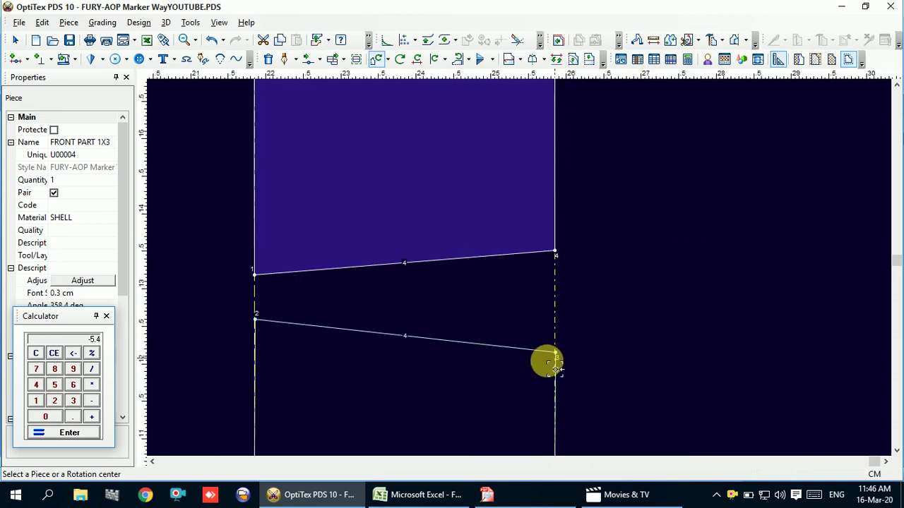
right_click(674, 189)
left_click(717, 207)
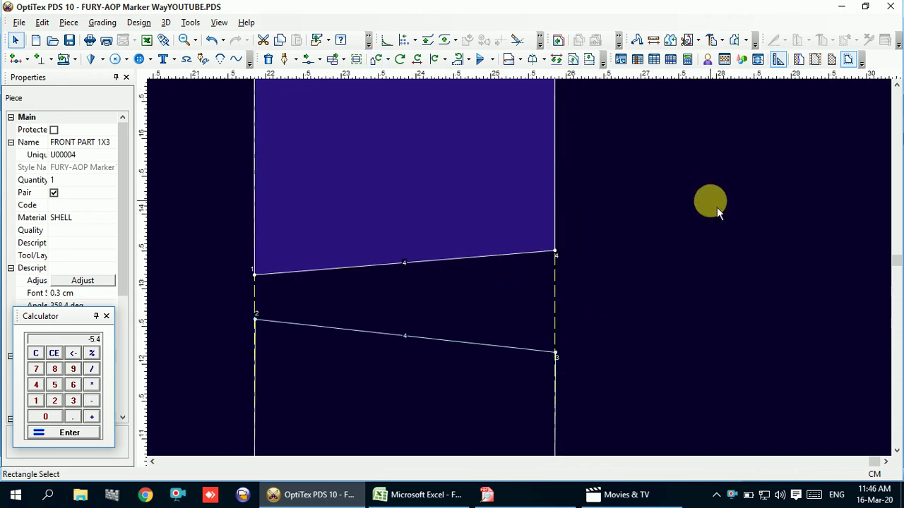
Raise point 3 of the lower back part piece on its side edge
left_click(488, 324)
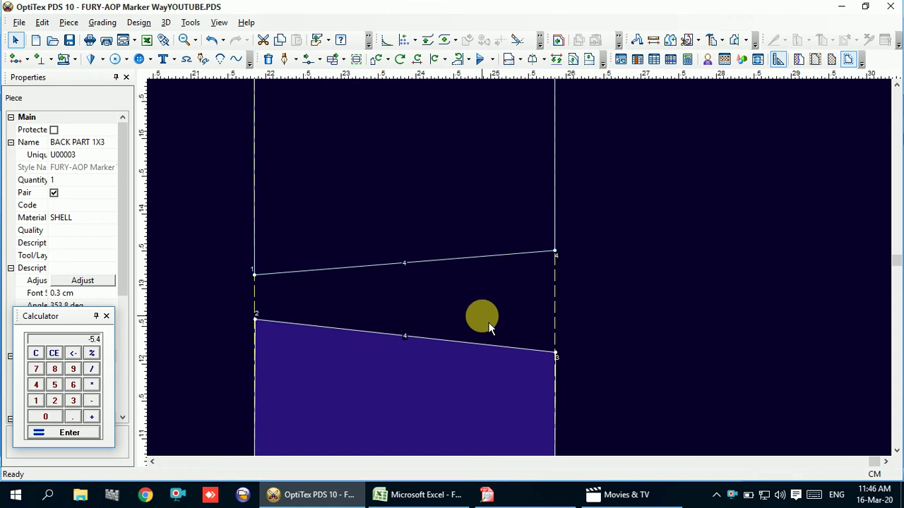
key("m")
left_click(555, 353)
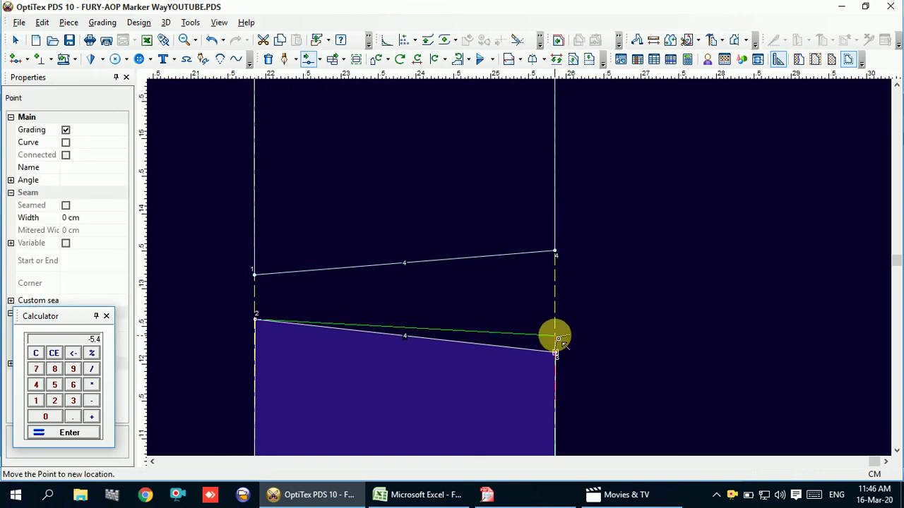
left_click(558, 333)
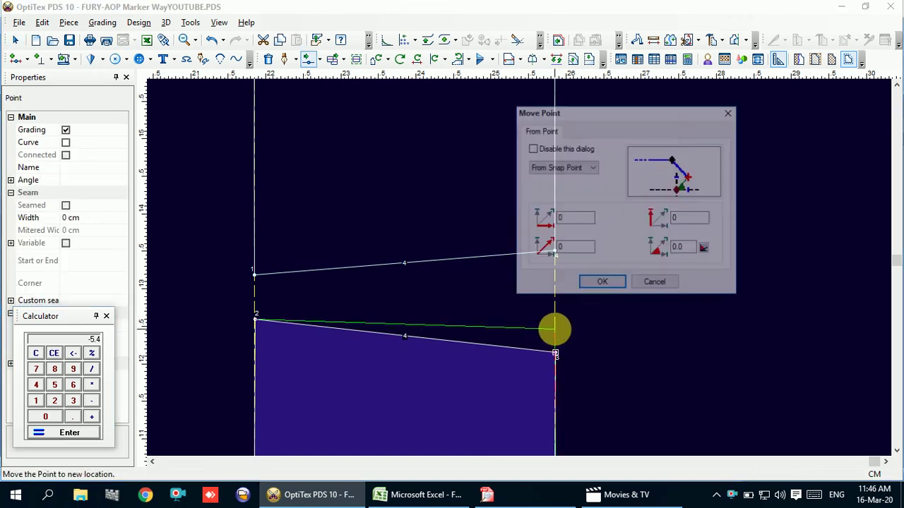
left_click(600, 284)
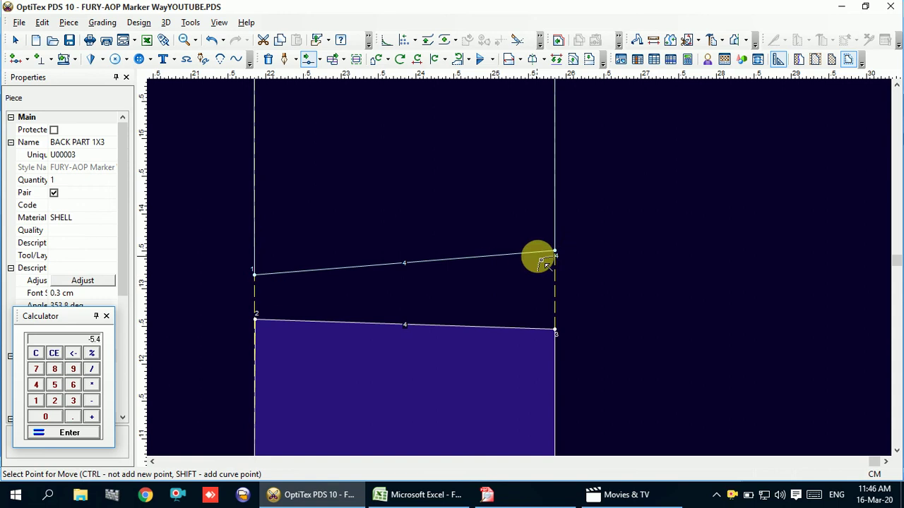
Lower the upper piece's point 4 level with point 1
left_click(555, 252)
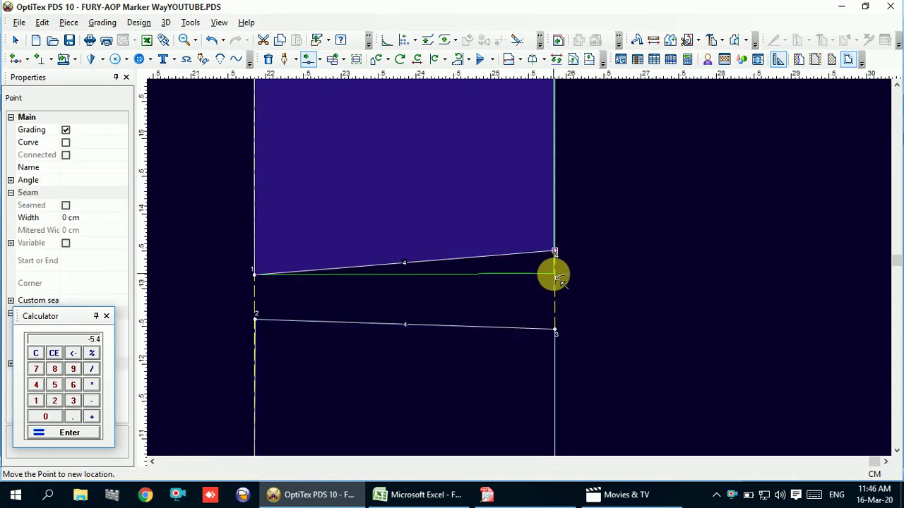
left_click(558, 280)
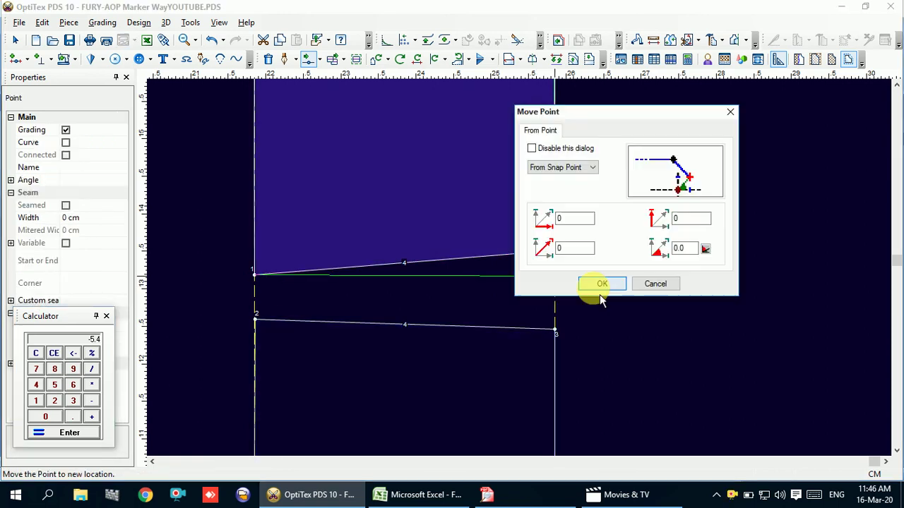
left_click(598, 284)
scroll(520, 268, "down", 2)
scroll(522, 272, "down", 2)
scroll(522, 272, "down", 1)
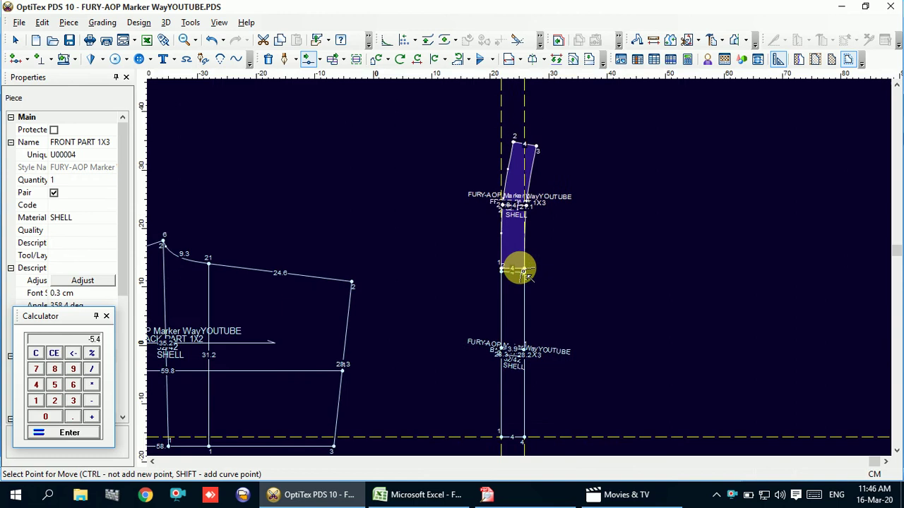
scroll(519, 262, "up", 1)
scroll(519, 267, "up", 3)
scroll(517, 264, "up", 2)
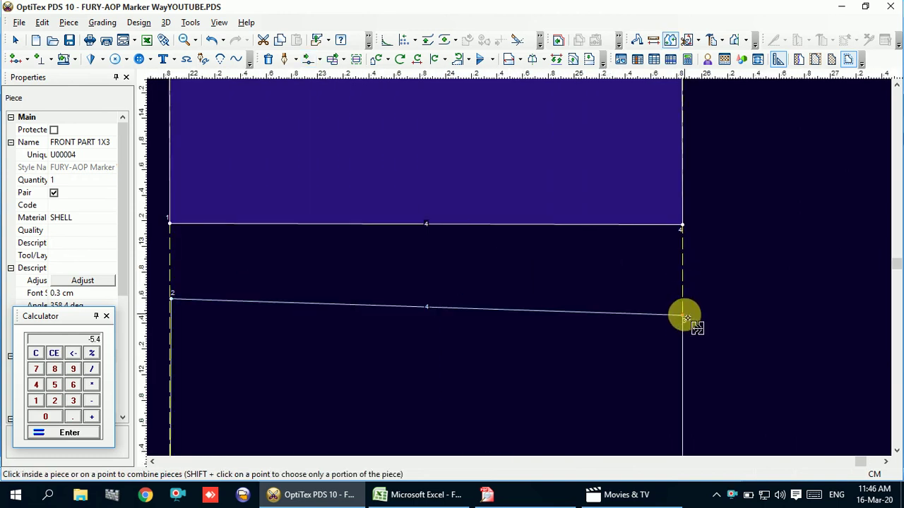
Join the two strips at points 3 and 4 into a single BACK PART 1X3 piece
right_click(734, 201)
left_click(766, 206)
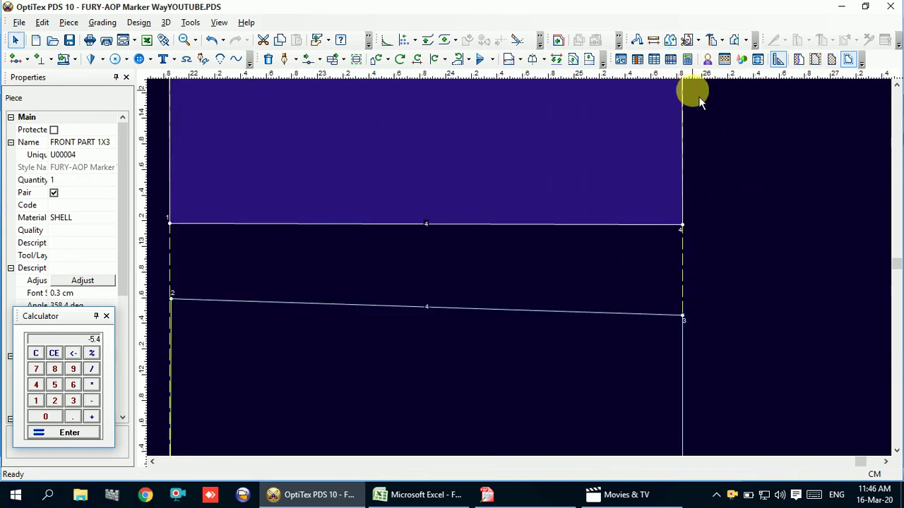
left_click(670, 39)
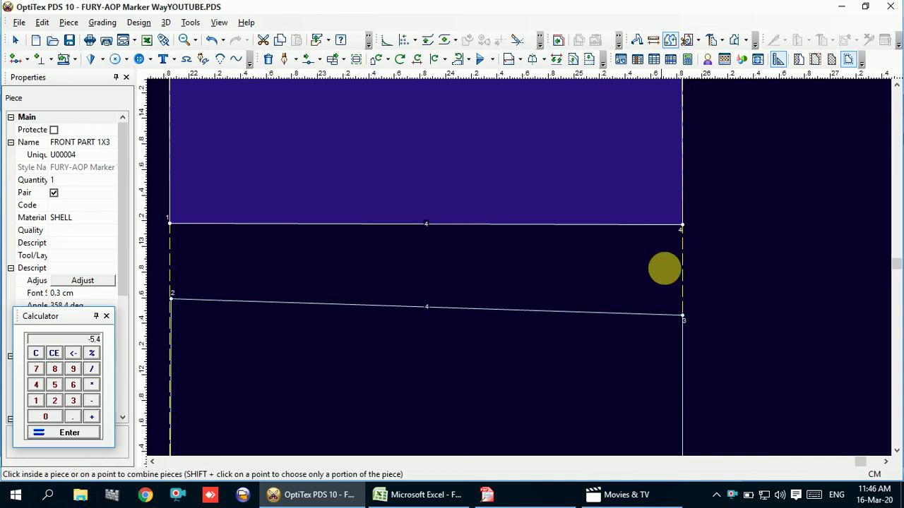
left_click(683, 317)
left_click(682, 224)
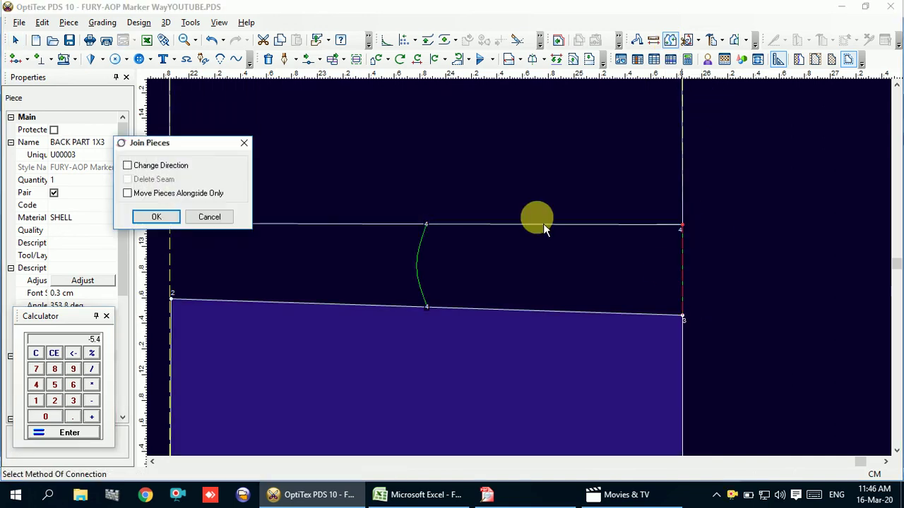
left_click(156, 217)
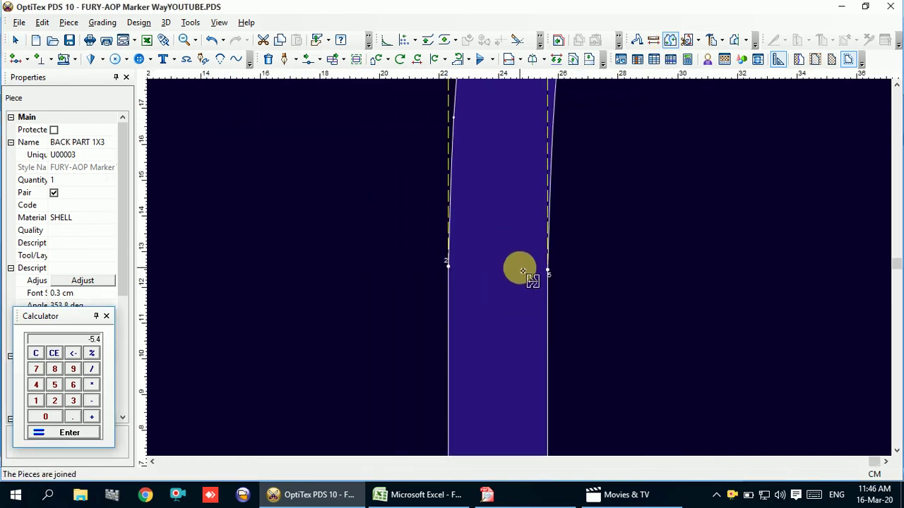
scroll(521, 268, "down", 5)
scroll(522, 279, "up", 2)
scroll(521, 267, "up", 2)
scroll(565, 263, "up", 2)
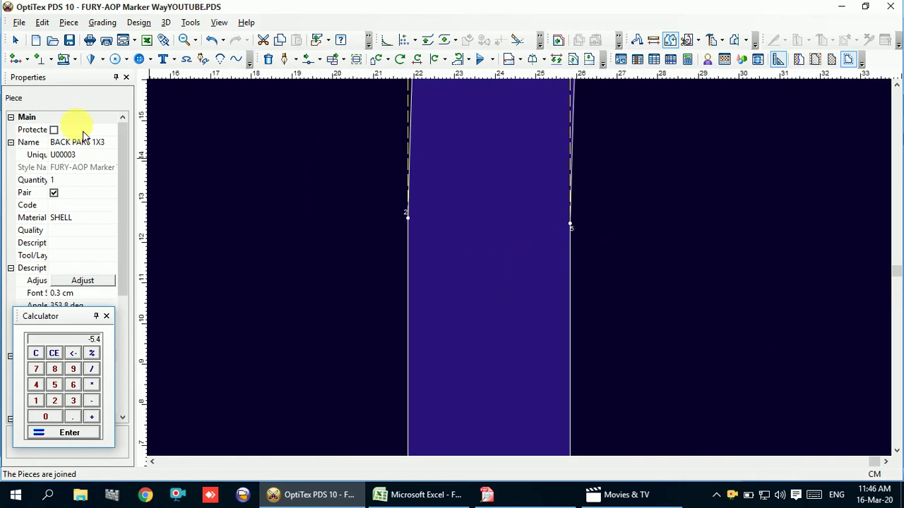
Add contour points 0.4 cm from points 5 and 2 on the strip's side edges
left_click(26, 58)
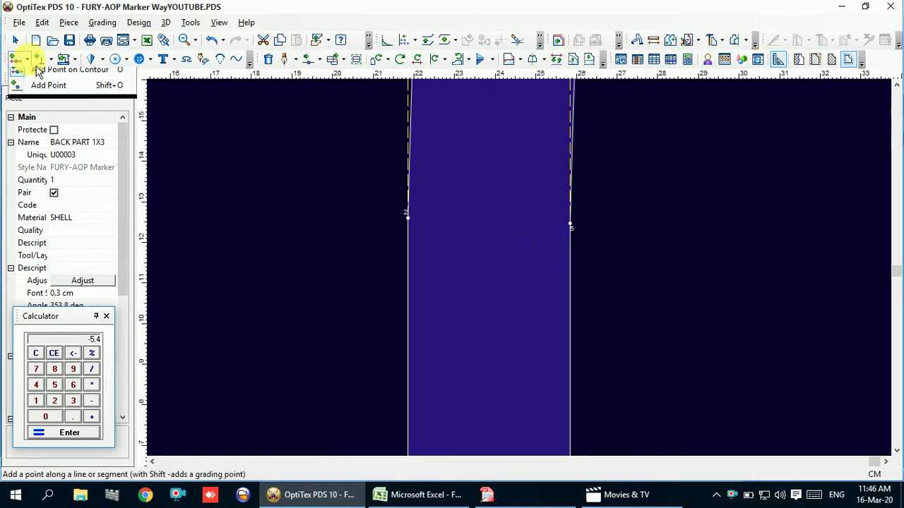
left_click(32, 94)
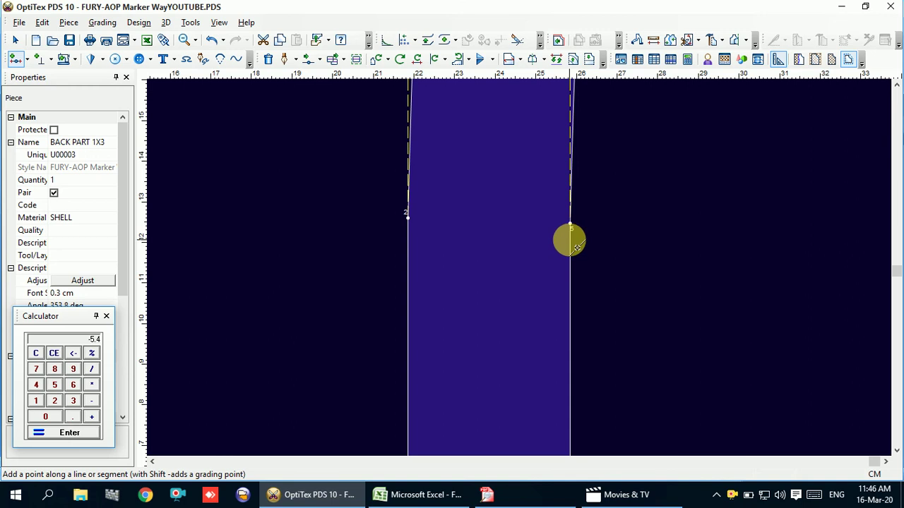
left_click(570, 241)
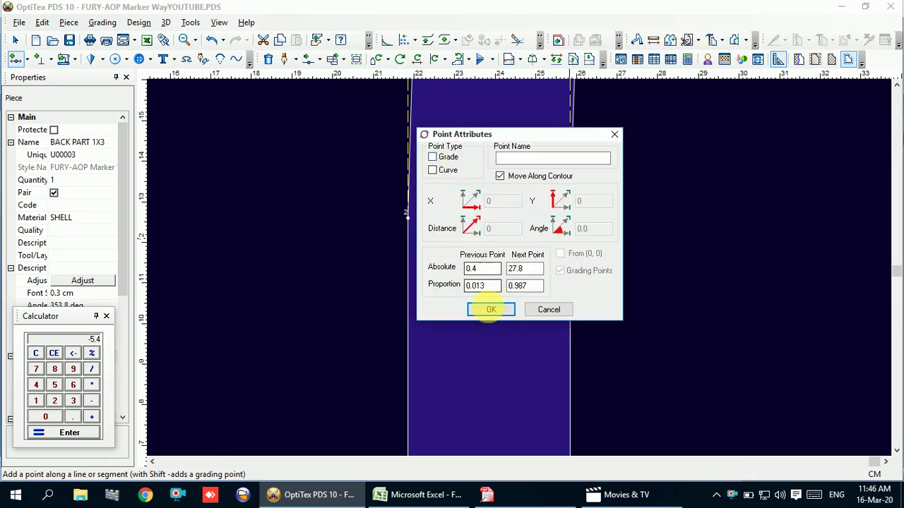
left_click(491, 309)
left_click(408, 237)
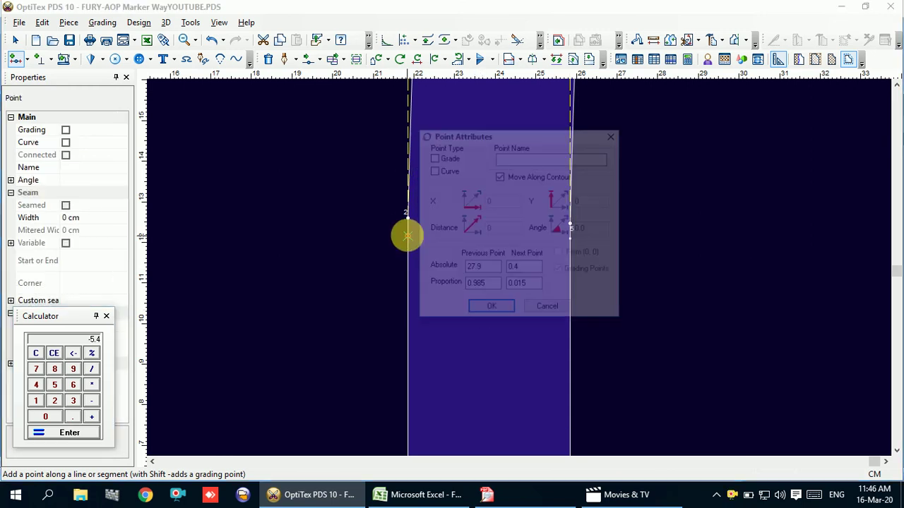
left_click(490, 308)
Select the joined back part piece and drag it further right
right_click(624, 166)
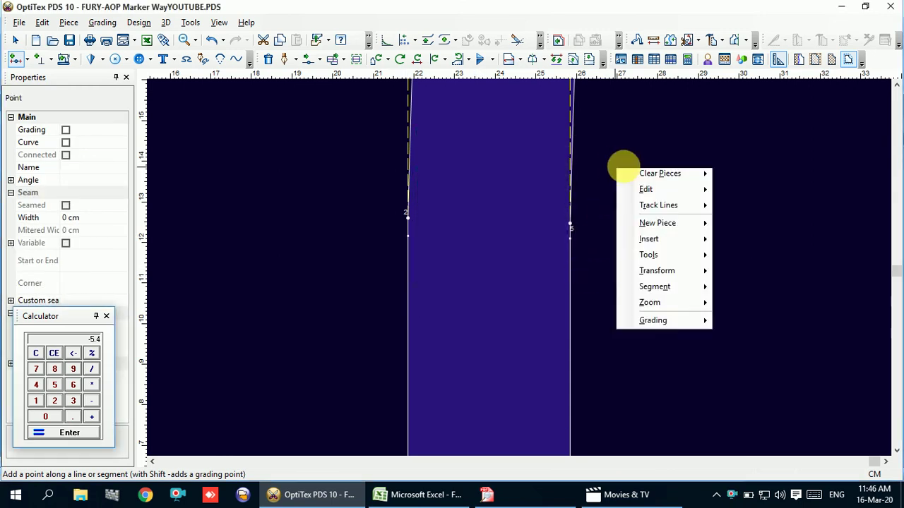
left_click(582, 191)
left_click_drag(529, 215, 712, 219)
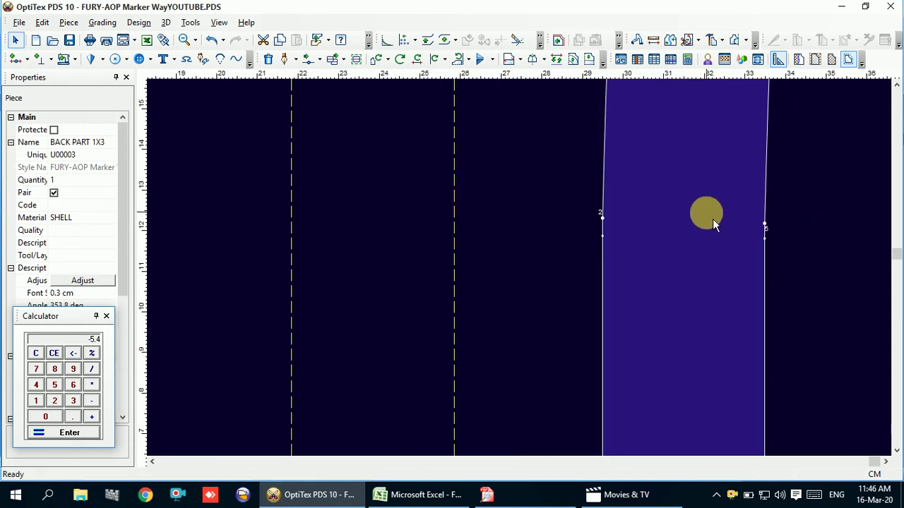
Zoom out and back in on the joined BACK PART 1X3 strip
scroll(702, 245, "down", 2)
scroll(526, 282, "down", 2)
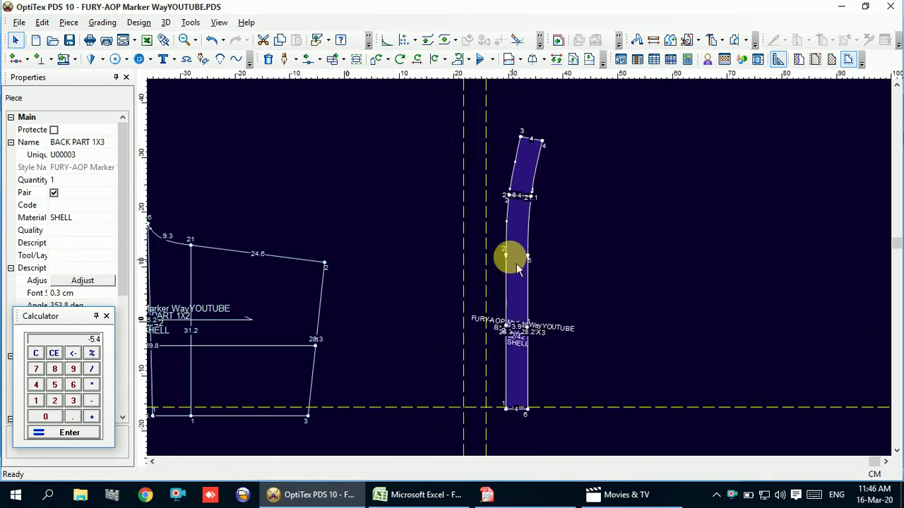
scroll(536, 294, "up", 2)
scroll(526, 273, "up", 1)
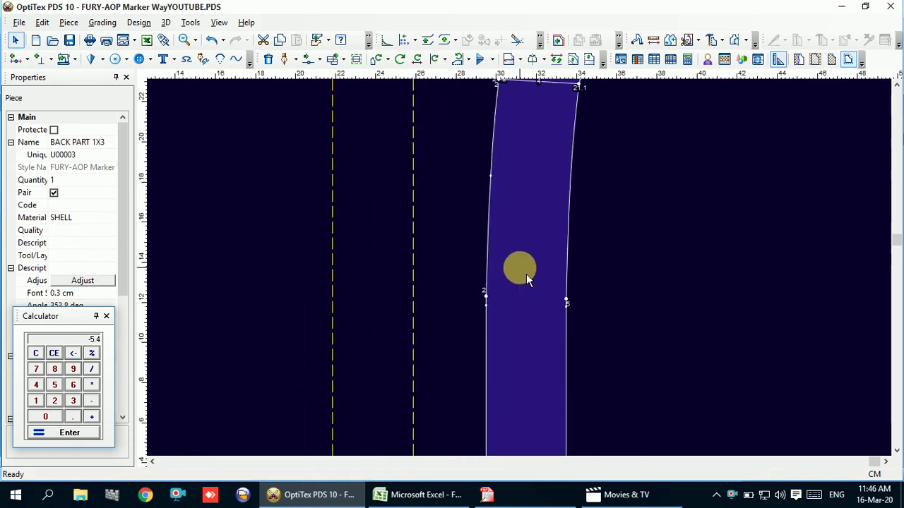
scroll(526, 274, "up", 1)
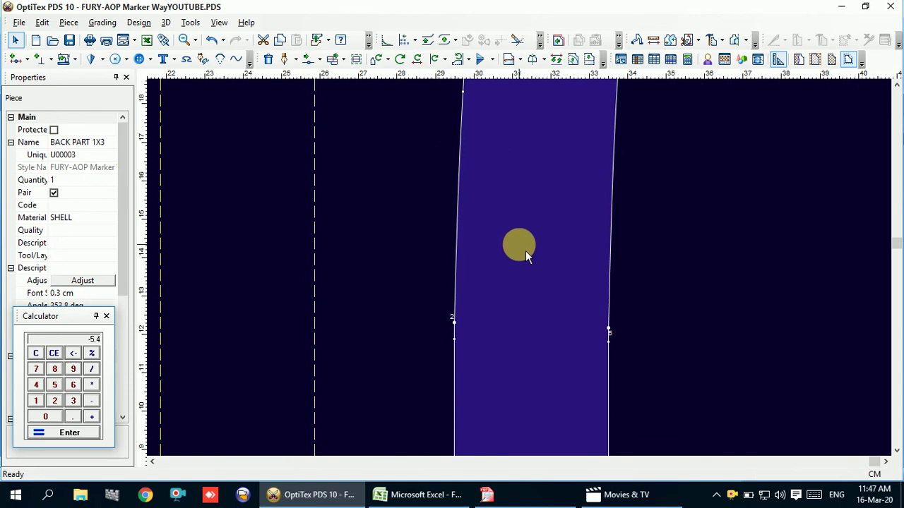
Add notches at point 5 on the right edge and point 2 on the left edge
key("n")
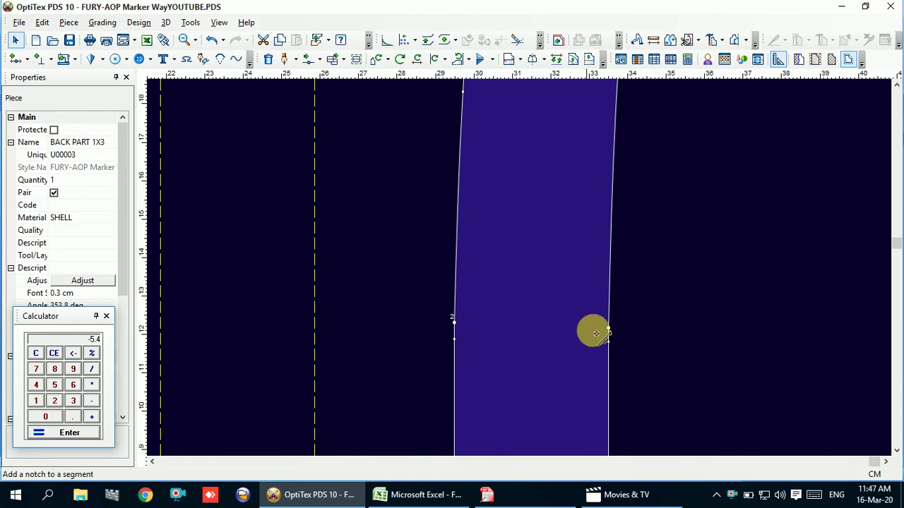
left_click(607, 327)
left_click(458, 327)
scroll(520, 266, "down", 4)
right_click(565, 171)
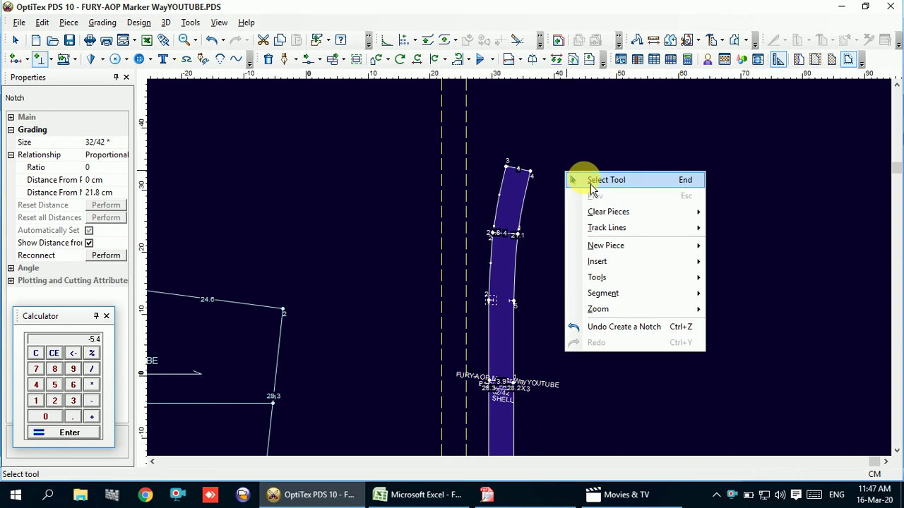
key("Escape")
Mark point 5 on the BACK PART 1X3 strip as a Curve point, then select the strip
left_click(504, 233)
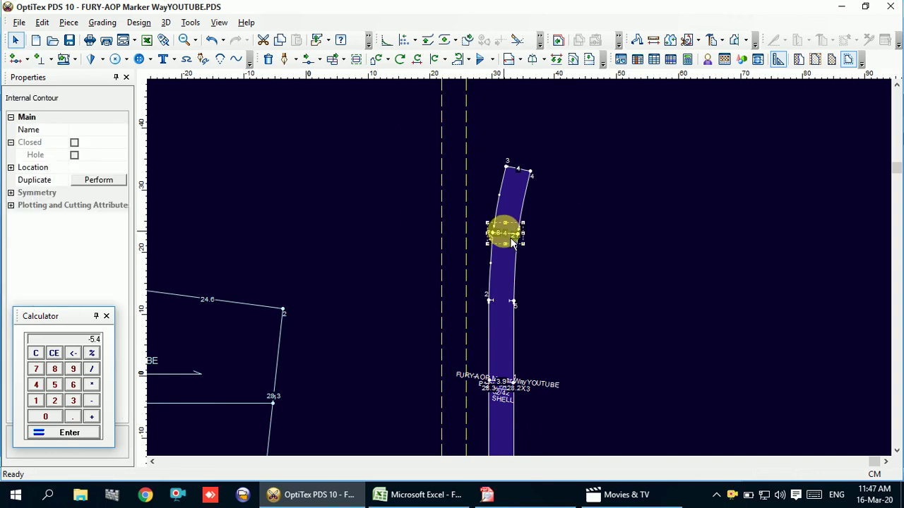
left_click(511, 242)
scroll(520, 267, "up", 3)
scroll(526, 274, "up", 1)
scroll(526, 274, "down", 1)
scroll(523, 279, "up", 2)
scroll(520, 281, "up", 1)
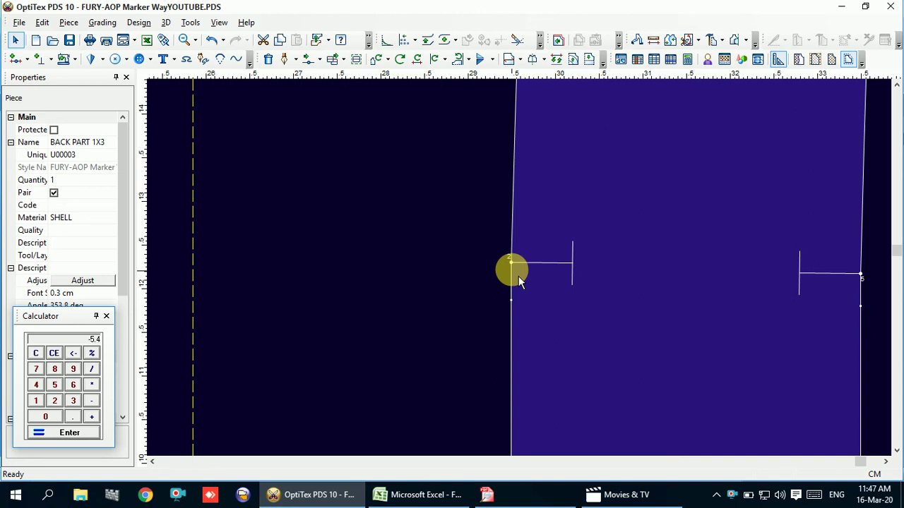
left_click(512, 264)
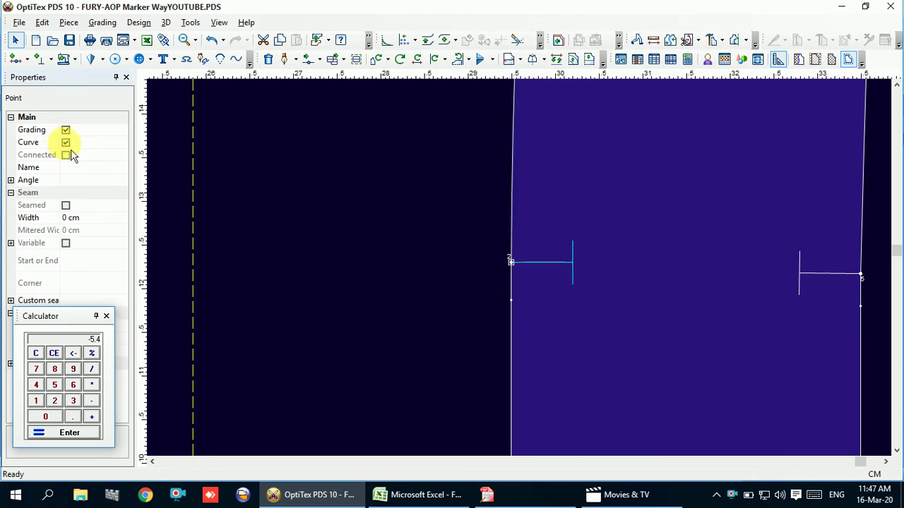
left_click(860, 274)
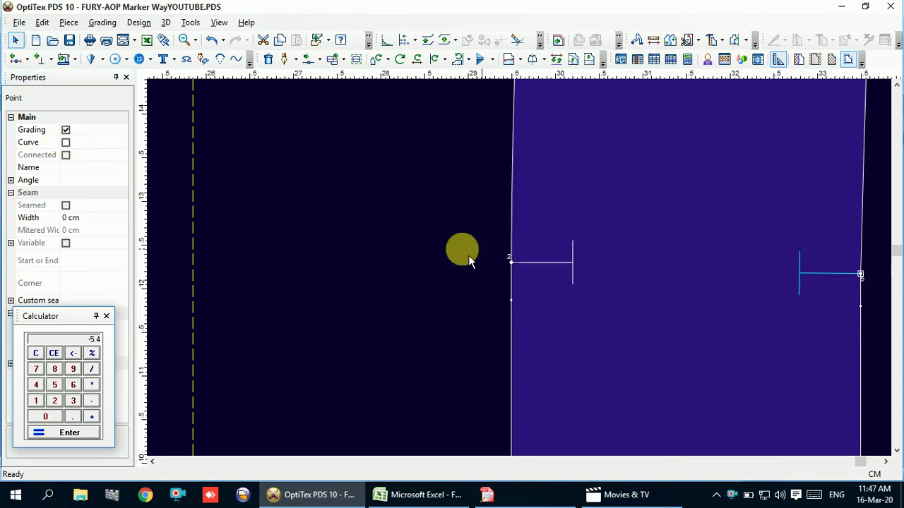
left_click(66, 142)
left_click(292, 154)
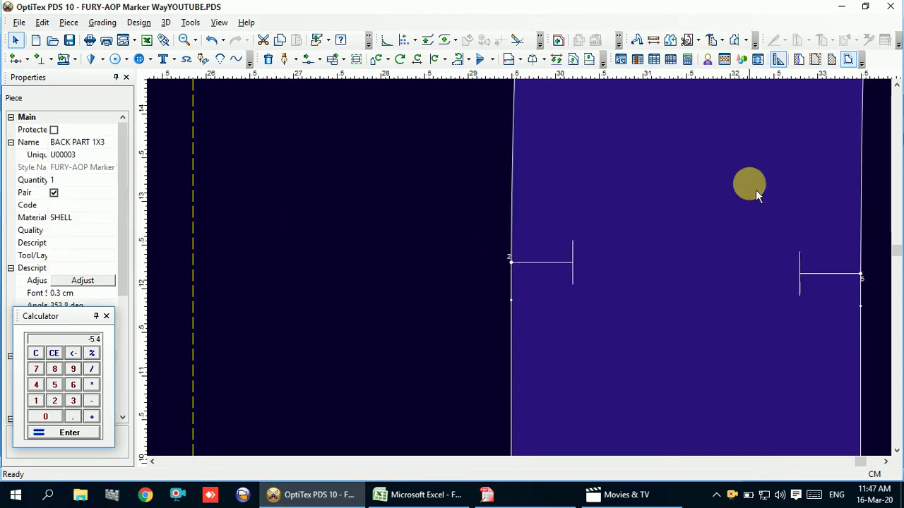
scroll(525, 274, "down", 2)
scroll(525, 274, "down", 1)
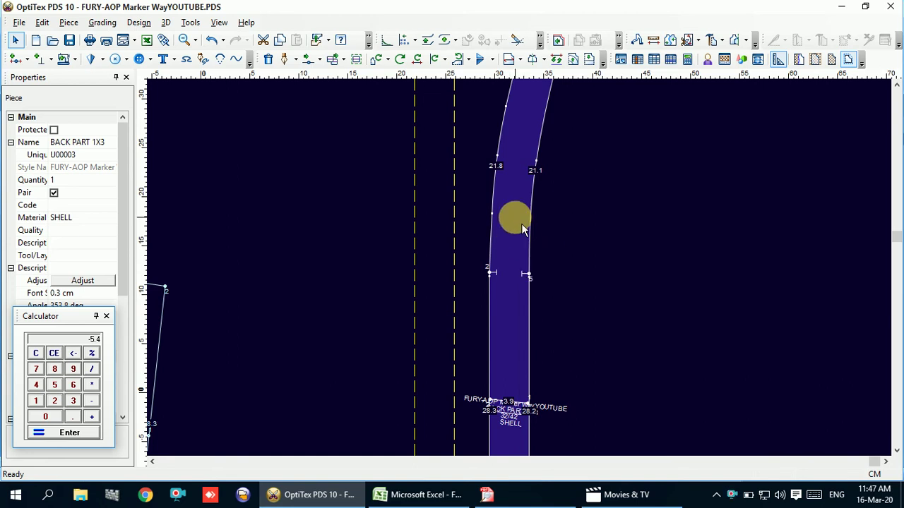
scroll(526, 274, "up", 2)
left_click(482, 272)
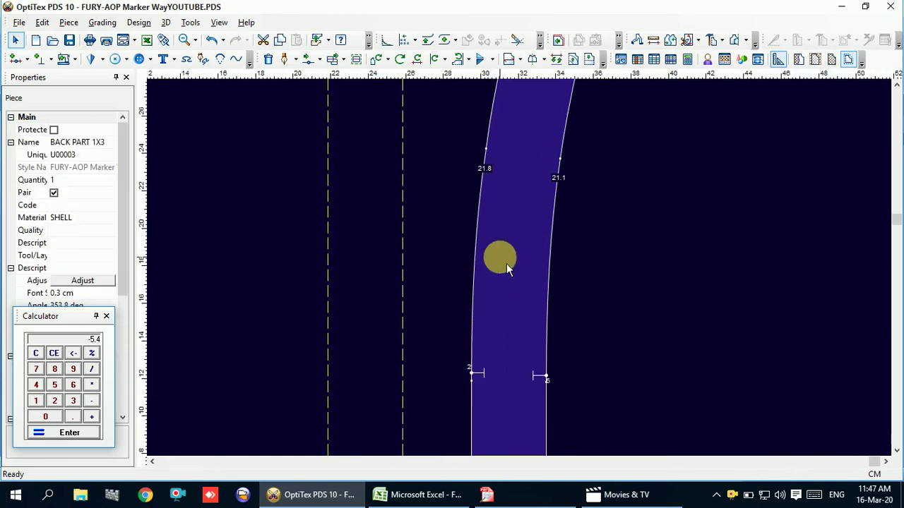
scroll(512, 261, "down", 1)
scroll(523, 269, "down", 1)
scroll(526, 274, "up", 1)
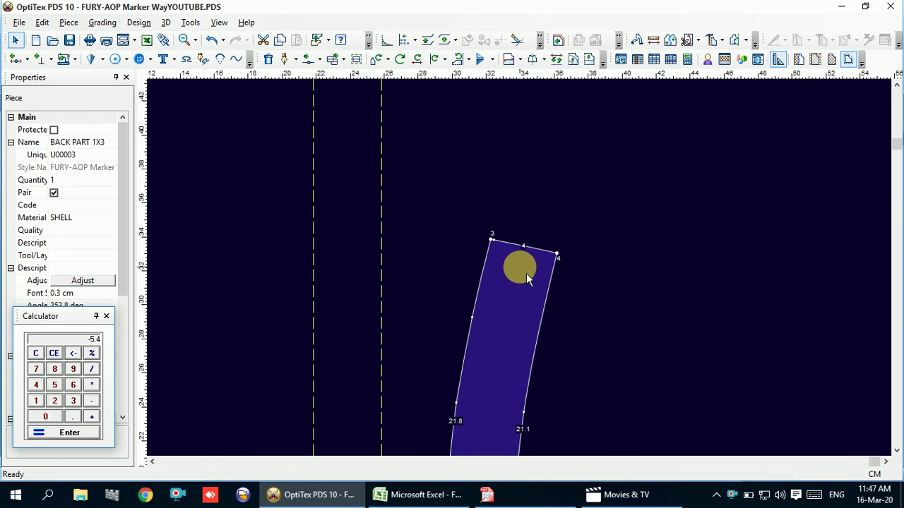
scroll(526, 274, "up", 4)
scroll(531, 240, "down", 3)
scroll(518, 261, "up", 3)
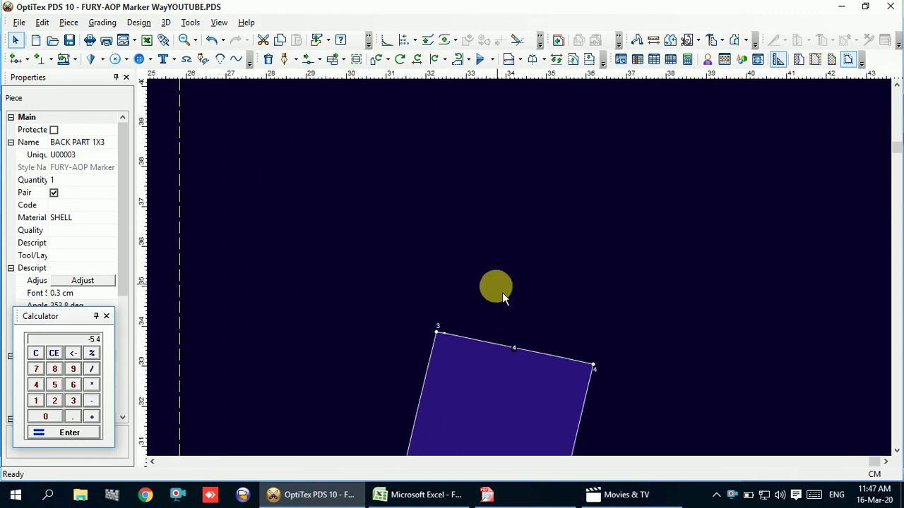
scroll(494, 303, "up", 2)
left_click(436, 306)
left_click(494, 293)
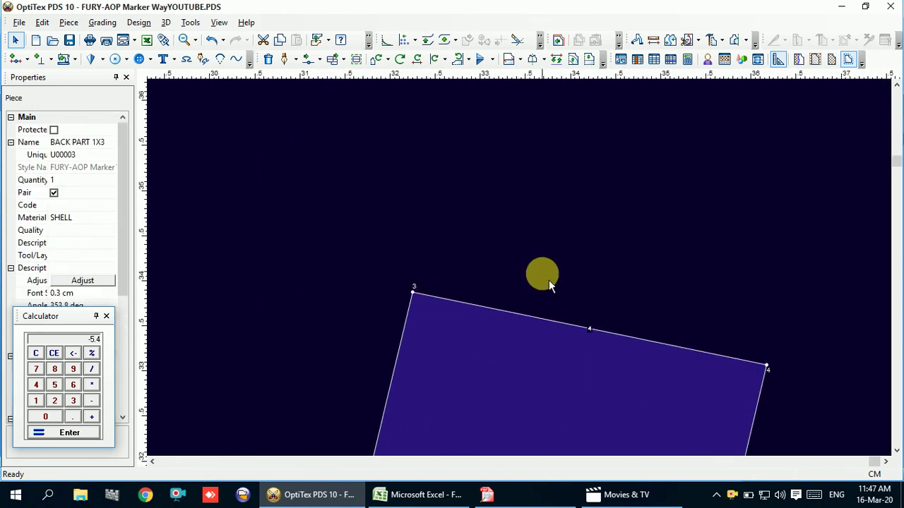
scroll(544, 283, "down", 4)
scroll(530, 282, "down", 2)
scroll(526, 276, "down", 2)
scroll(525, 258, "up", 1)
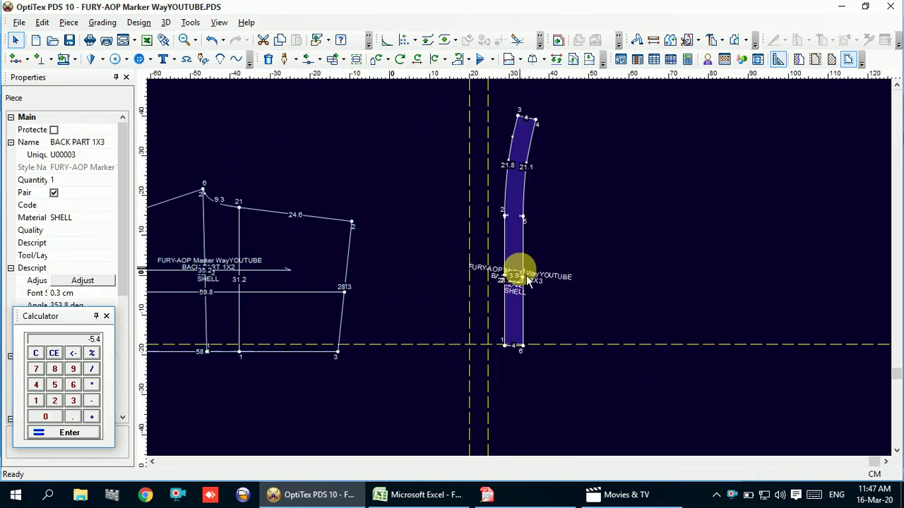
scroll(520, 266, "up", 2)
scroll(512, 319, "up", 1)
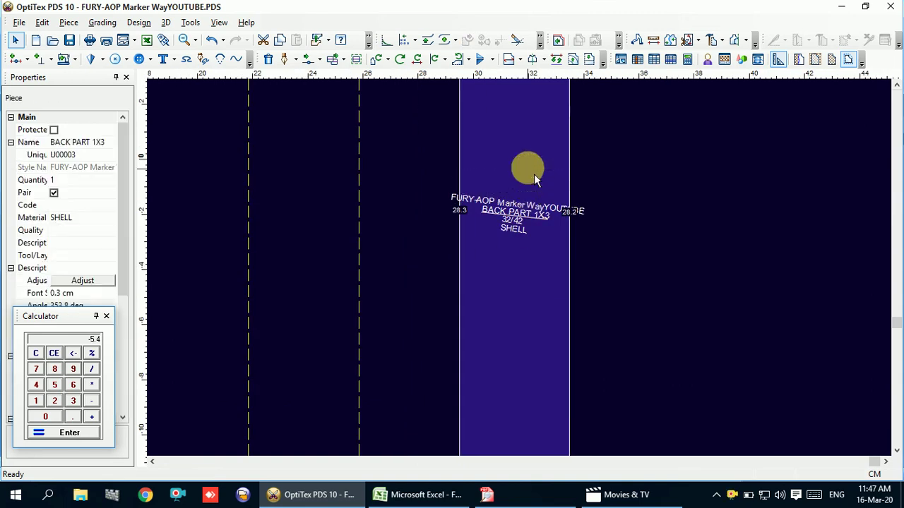
scroll(526, 280, "down", 1)
scroll(526, 280, "down", 1)
scroll(523, 280, "down", 1)
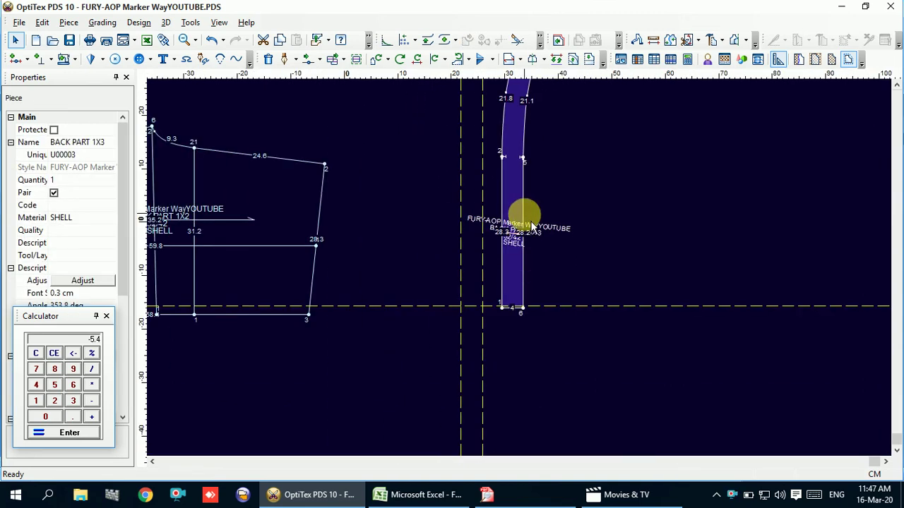
scroll(522, 283, "up", 1)
scroll(512, 244, "up", 3)
scroll(510, 244, "down", 3)
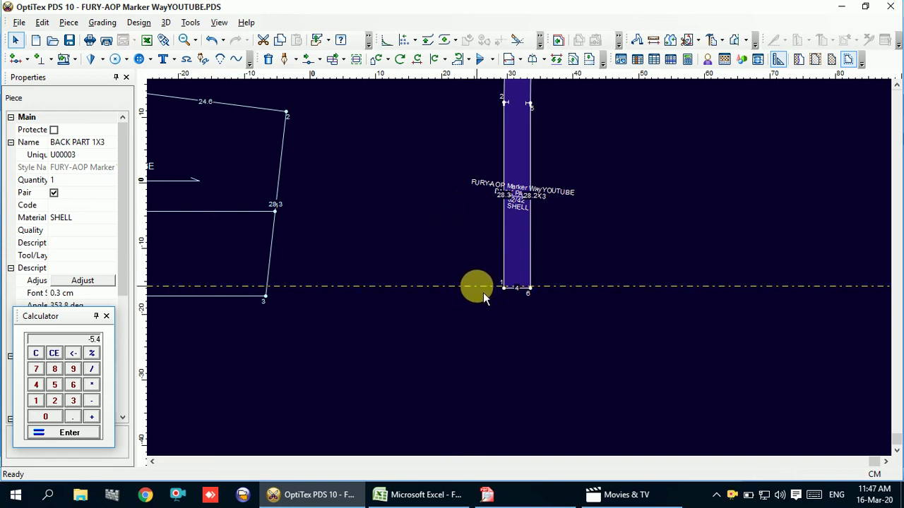
left_click(514, 247)
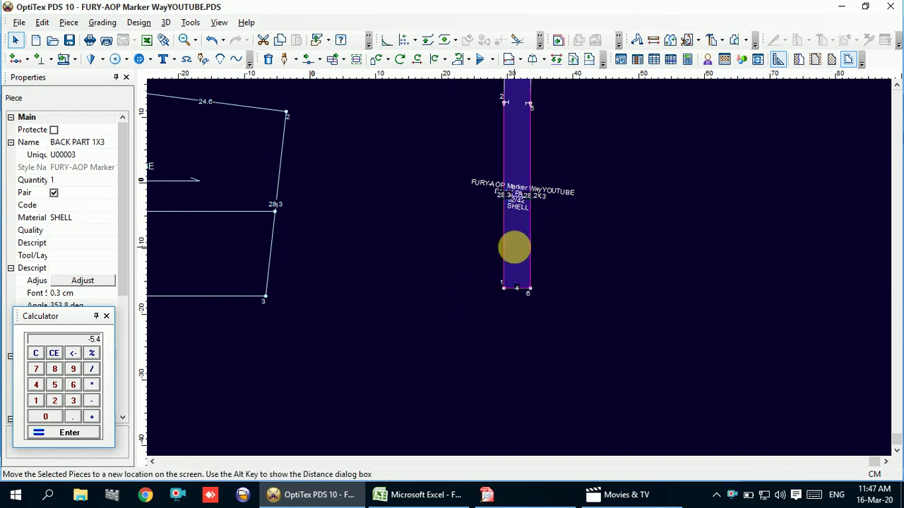
left_click(517, 60)
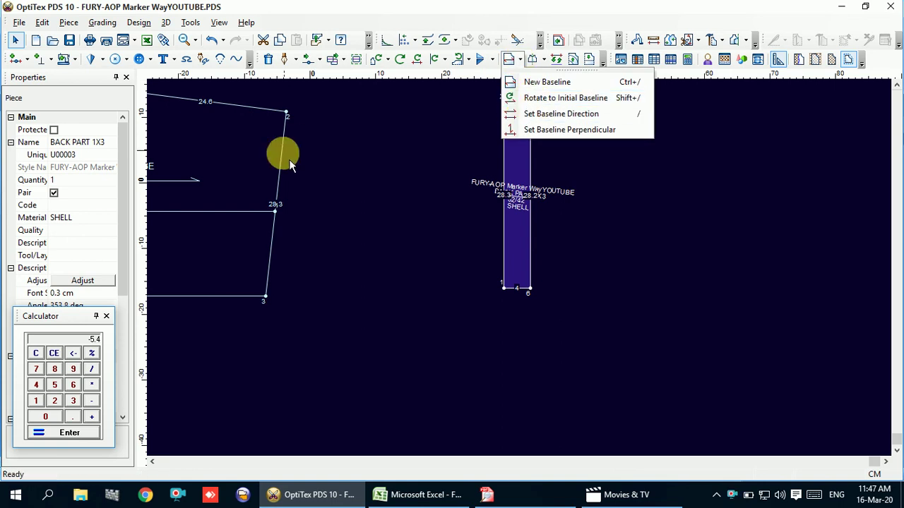
left_click(210, 194)
scroll(525, 275, "down", 2)
scroll(460, 278, "down", 1)
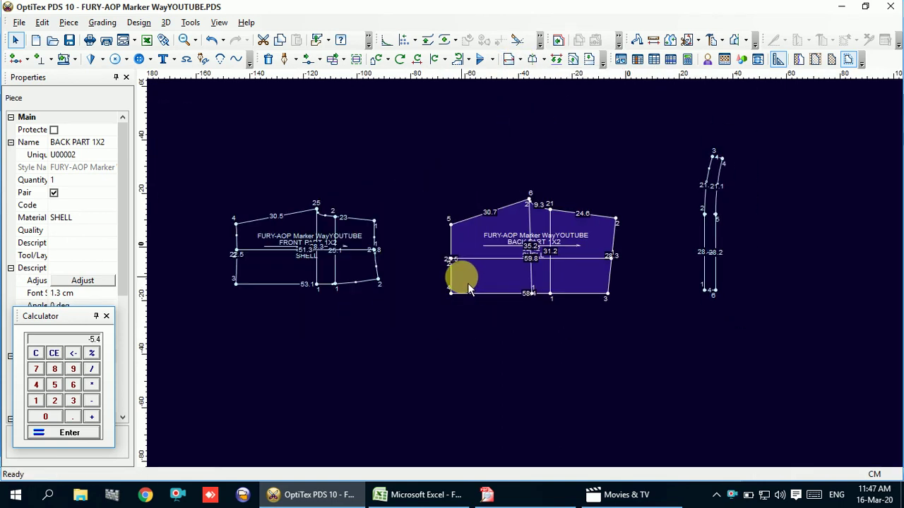
scroll(526, 274, "up", 2)
scroll(526, 274, "up", 1)
scroll(526, 274, "up", 1)
left_click(619, 262)
scroll(518, 268, "down", 2)
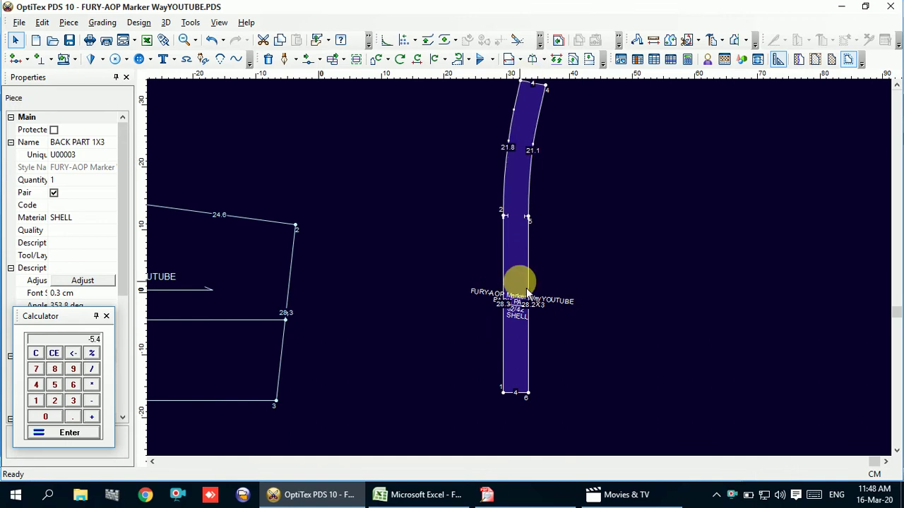
scroll(528, 279, "up", 1)
scroll(528, 277, "up", 1)
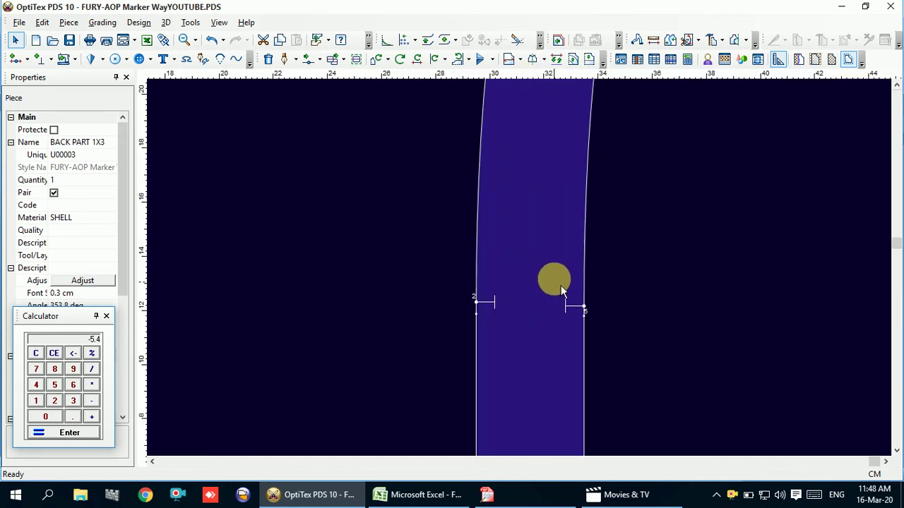
scroll(571, 306, "down", 2)
scroll(529, 181, "up", 1)
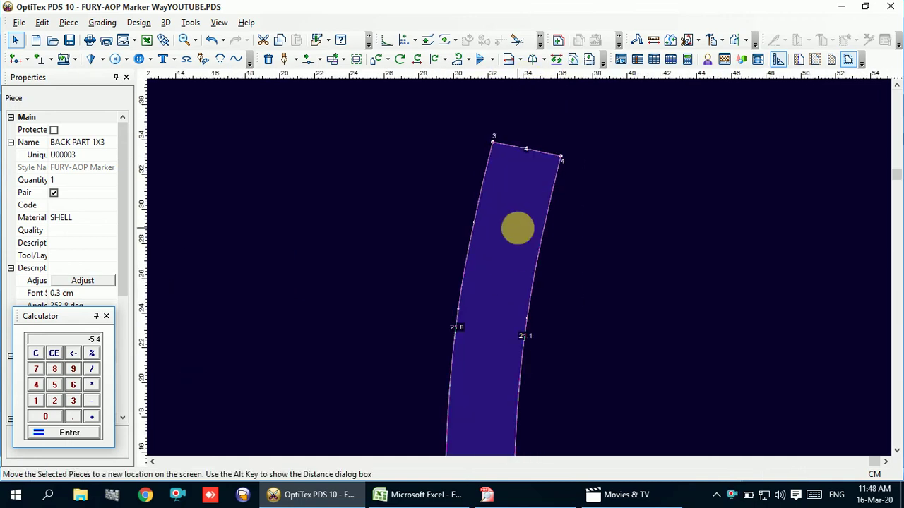
scroll(526, 276, "up", 1)
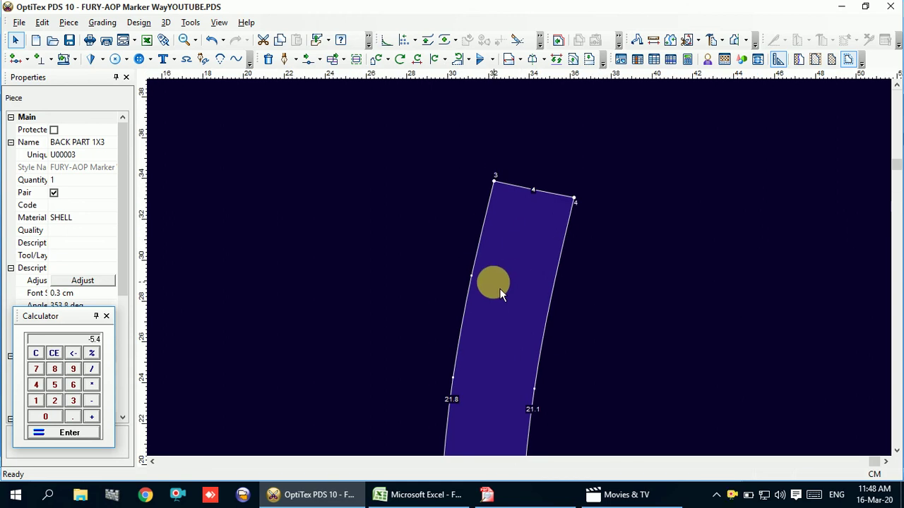
left_click(472, 277)
left_click(519, 271)
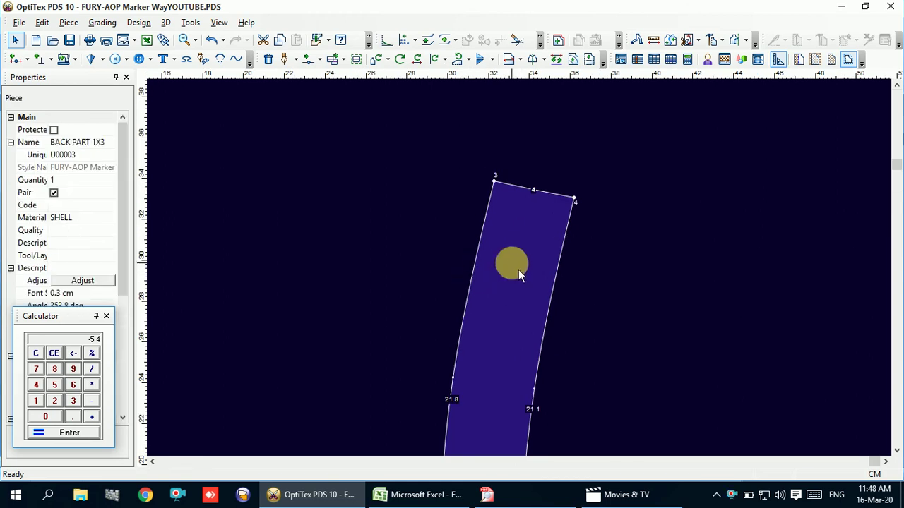
scroll(526, 282, "down", 2)
scroll(526, 285, "down", 1)
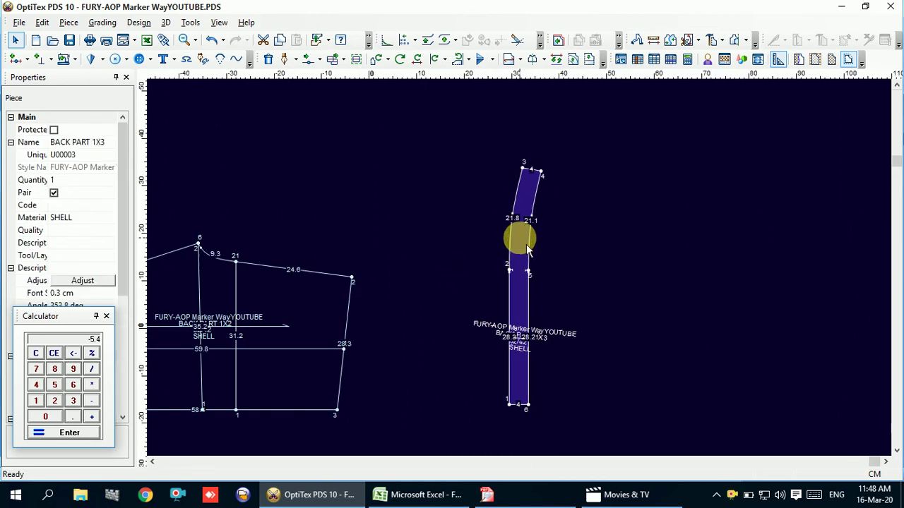
scroll(521, 201, "up", 2)
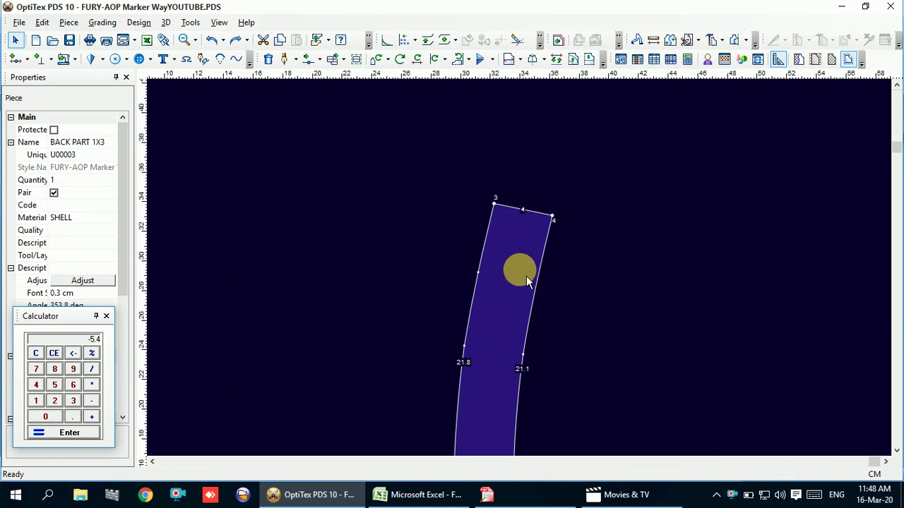
Draw a line parallel to the strip's top edge at 5 cm, adding points where it meets the sides
key("p")
left_click(494, 204)
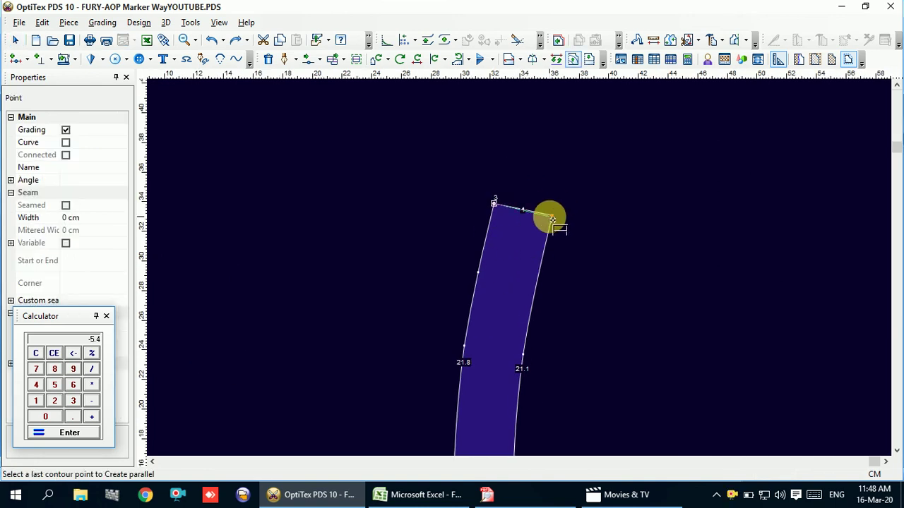
left_click(554, 221)
type("5")
key("Return")
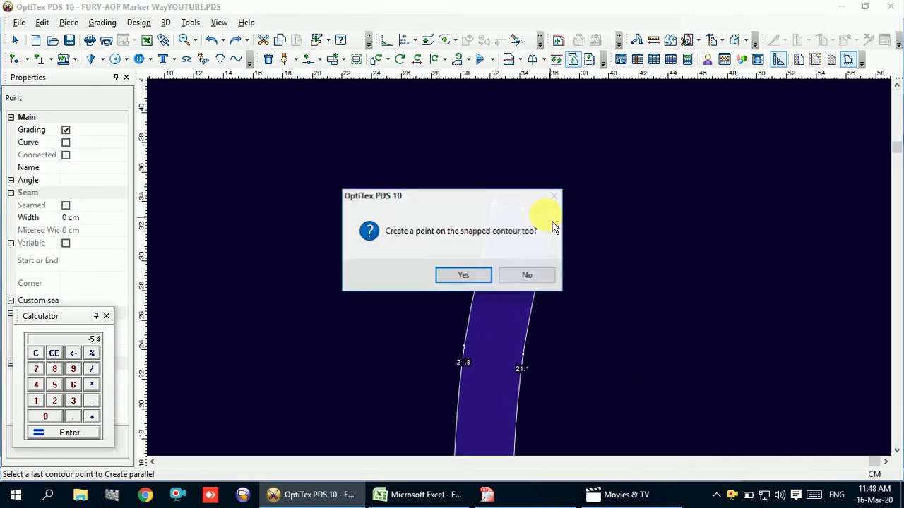
left_click(463, 275)
right_click(631, 161)
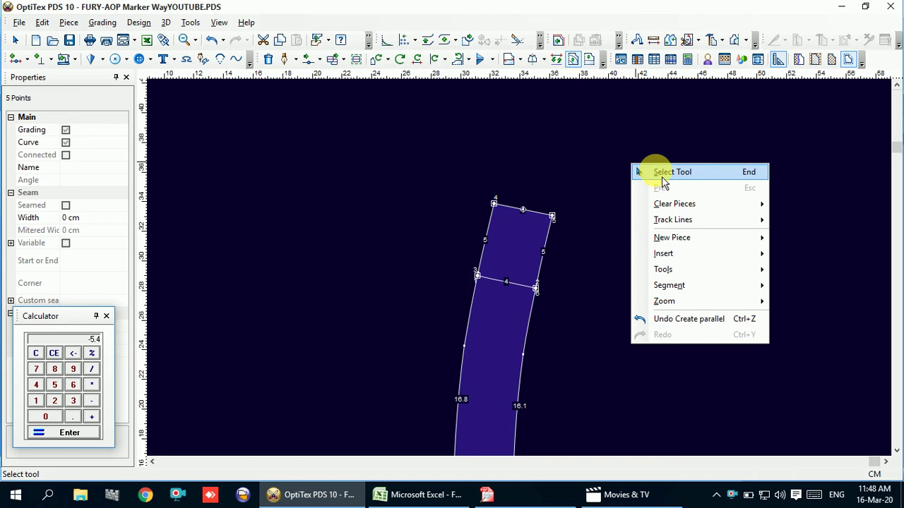
left_click(655, 175)
scroll(518, 266, "up", 2)
scroll(522, 274, "up", 3)
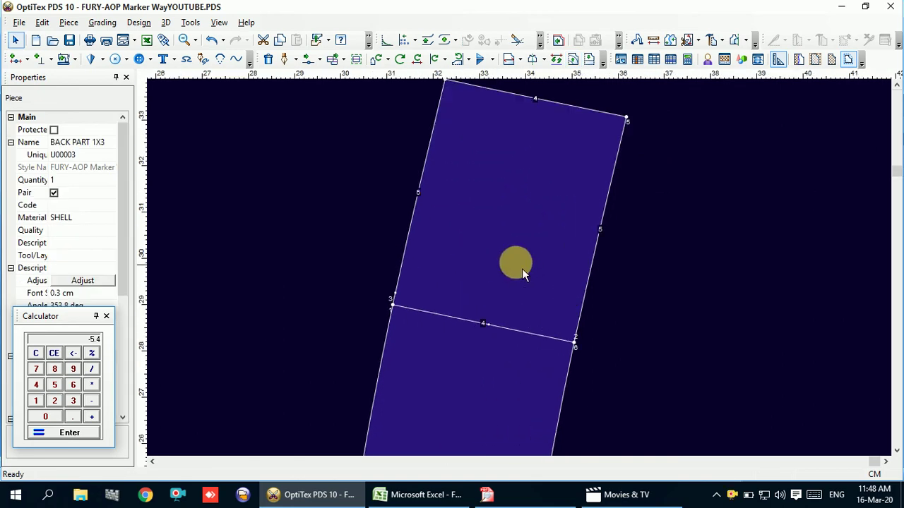
scroll(526, 274, "down", 1)
scroll(526, 274, "down", 1)
scroll(526, 273, "down", 1)
scroll(526, 274, "down", 1)
scroll(526, 274, "up", 1)
scroll(526, 274, "up", 1)
scroll(526, 274, "up", 1)
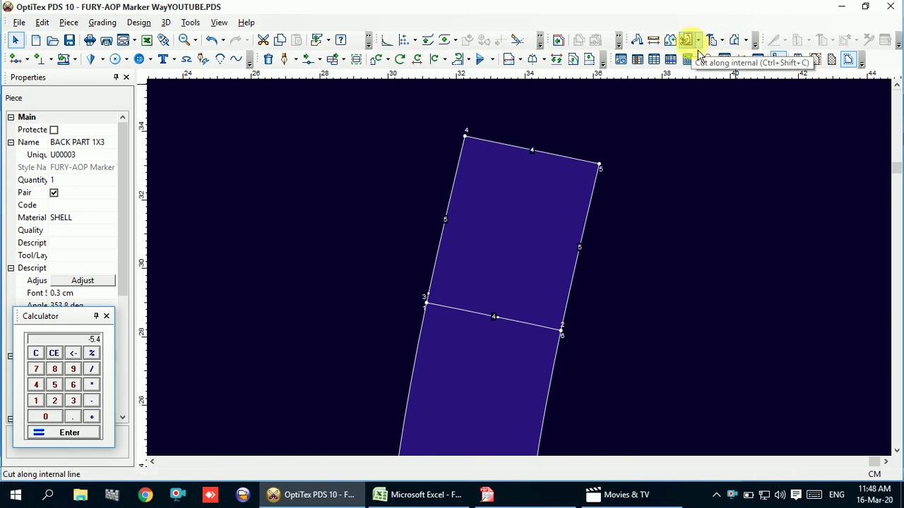
Build a new piece from the area above the parallel line and move it up off the strip
left_click(722, 41)
left_click(730, 62)
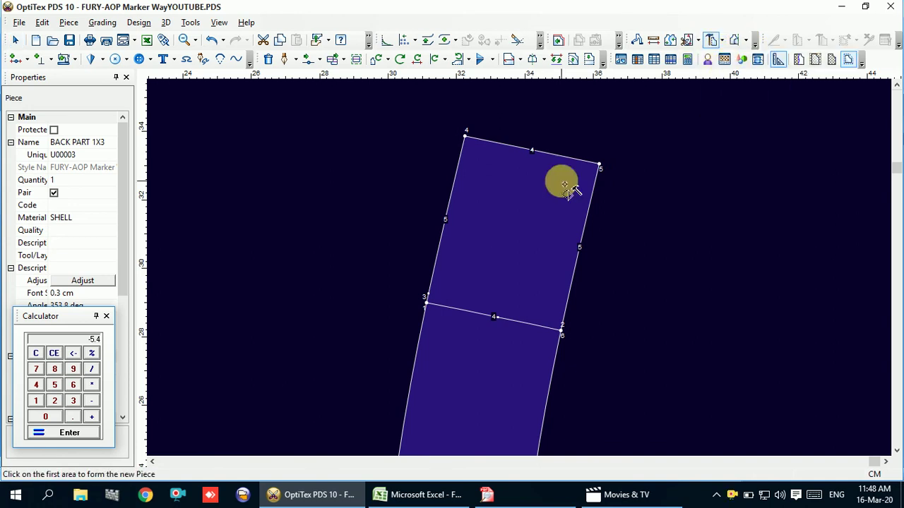
left_click(527, 200)
left_click(527, 202)
scroll(523, 201, "down", 3)
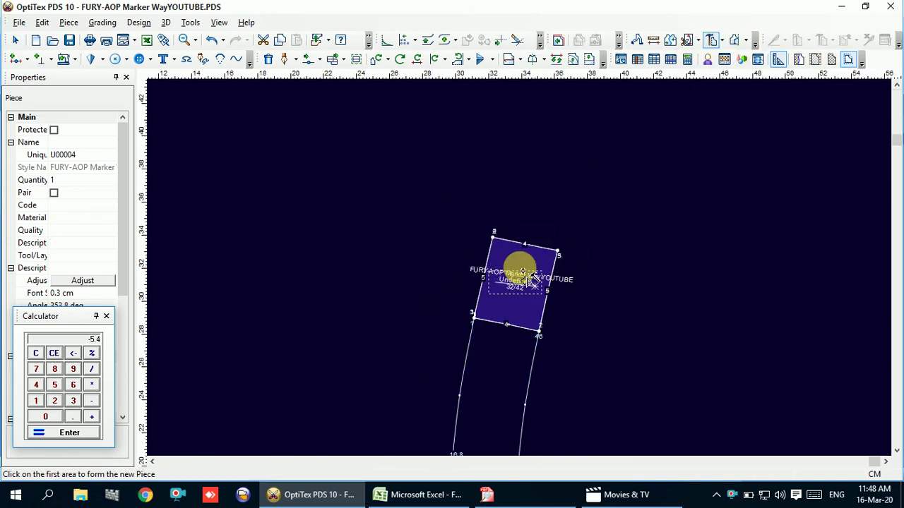
left_click_drag(520, 268, 541, 204)
left_click(555, 188)
right_click(646, 182)
left_click(668, 188)
left_click_drag(578, 235, 566, 212)
scroll(565, 211, "up", 3)
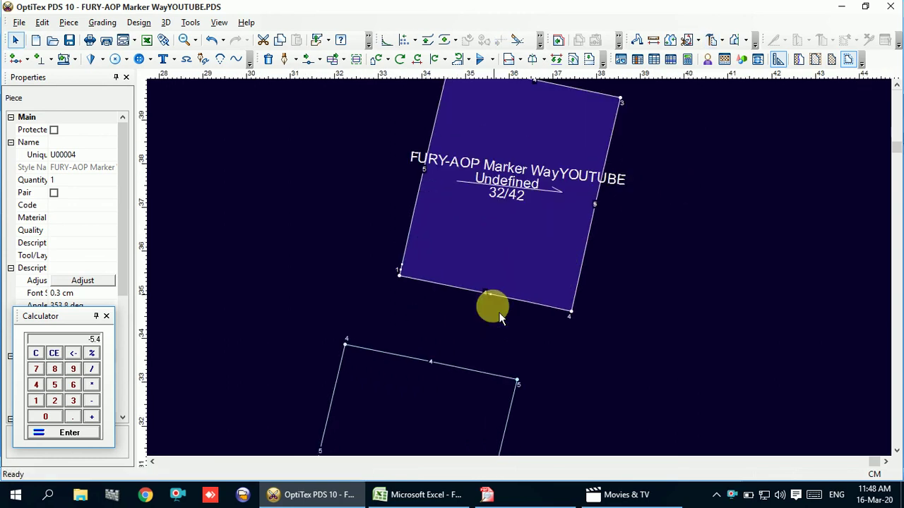
left_click(494, 345)
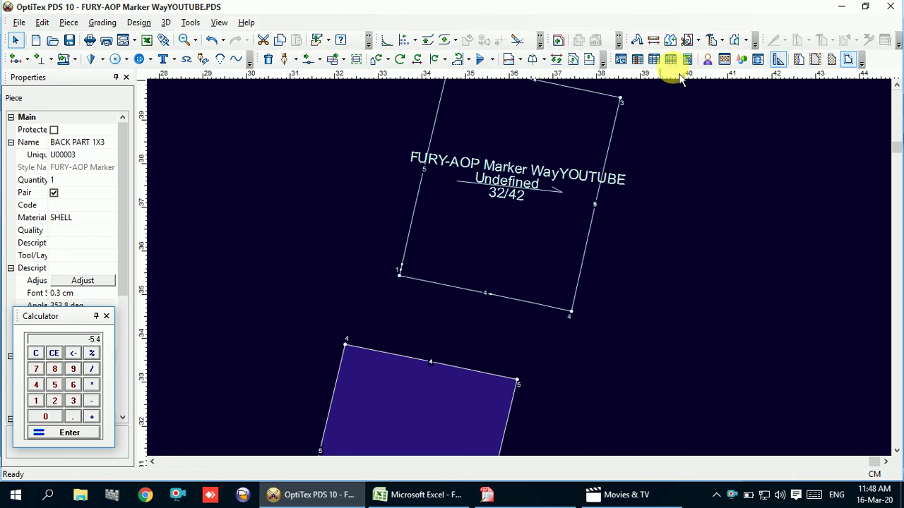
Join the strip's top corner to the matching corner of the upper piece
left_click(671, 41)
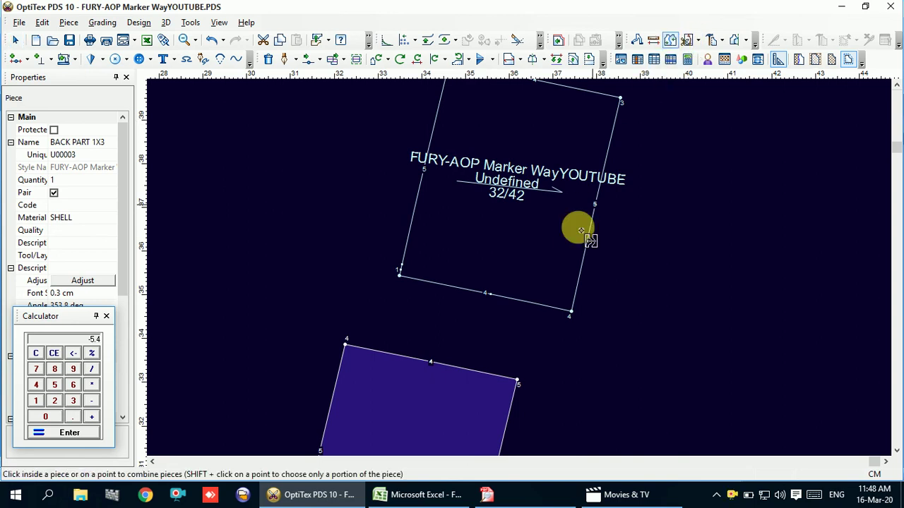
left_click(518, 383)
left_click(570, 314)
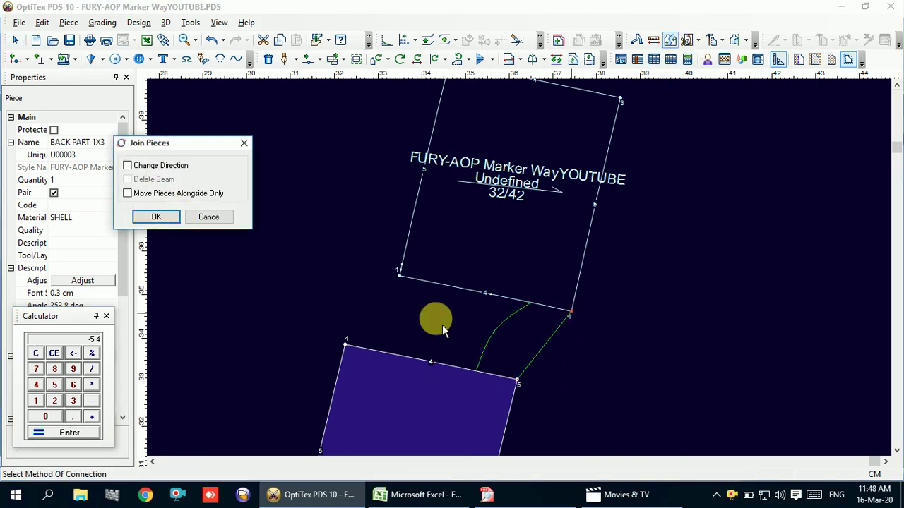
left_click(173, 218)
right_click(723, 111)
left_click(753, 117)
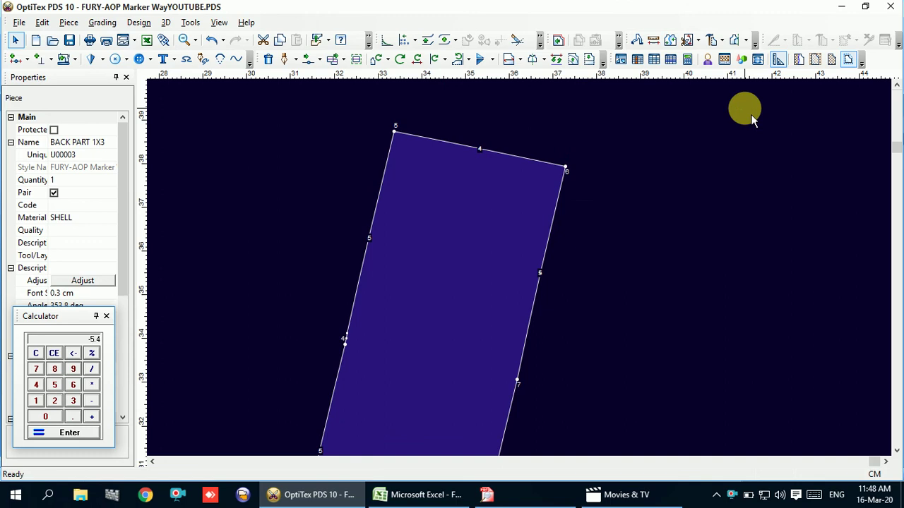
Check the left-edge points, then drag the labelled 32/42 piece up off the strip
scroll(526, 275, "up", 2)
scroll(522, 352, "down", 3)
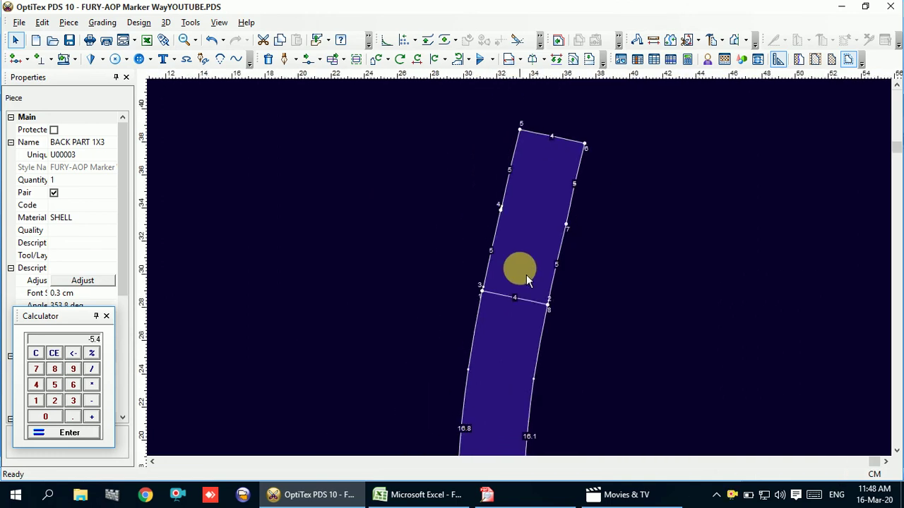
scroll(526, 274, "up", 4)
scroll(526, 274, "up", 1)
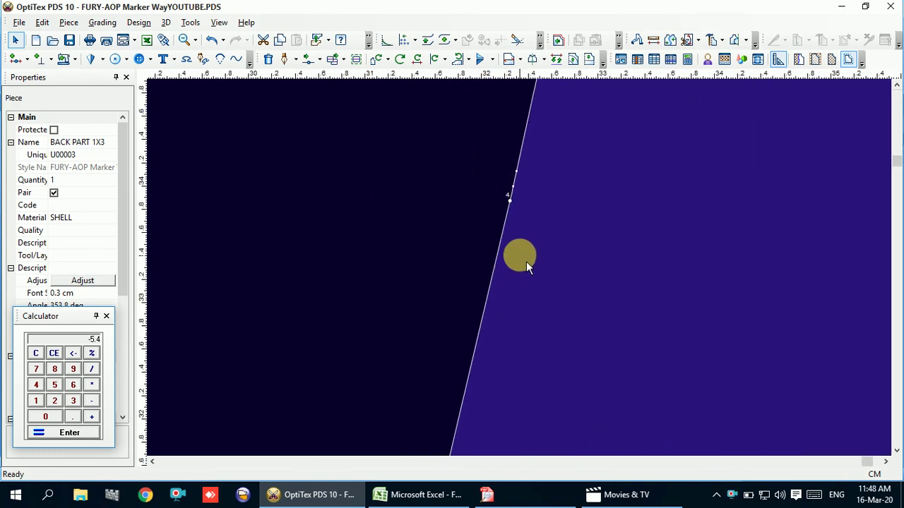
left_click(520, 195)
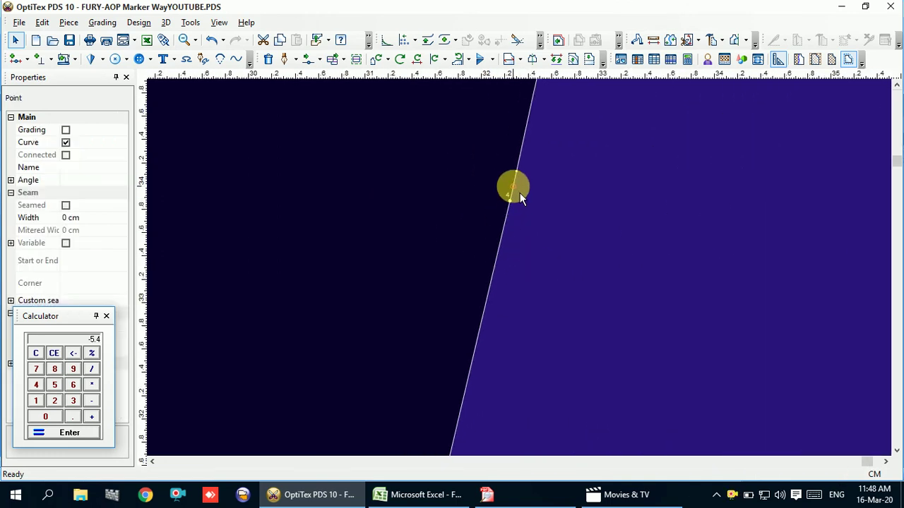
left_click(523, 195)
left_click(519, 176)
left_click(516, 202)
scroll(526, 274, "down", 1)
scroll(526, 274, "down", 1)
scroll(526, 274, "down", 1)
scroll(524, 281, "down", 1)
scroll(526, 295, "up", 5)
scroll(526, 279, "down", 2)
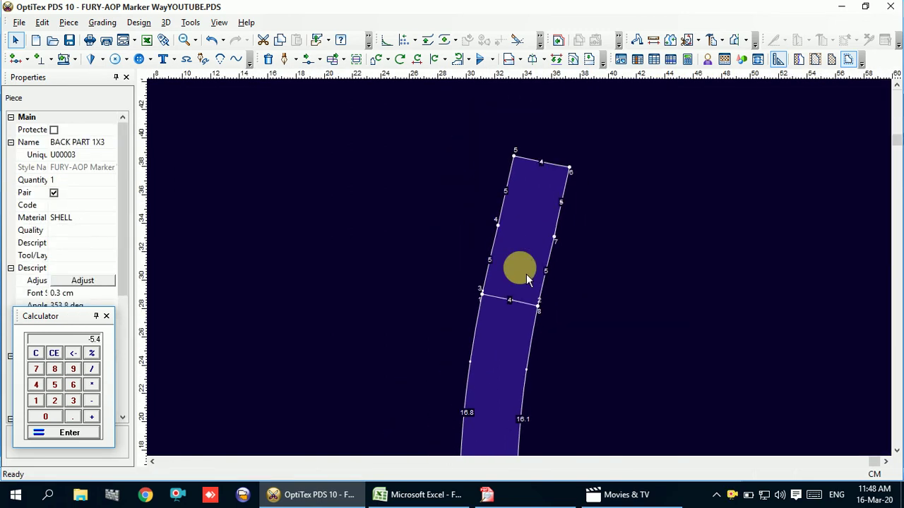
left_click_drag(520, 268, 535, 193)
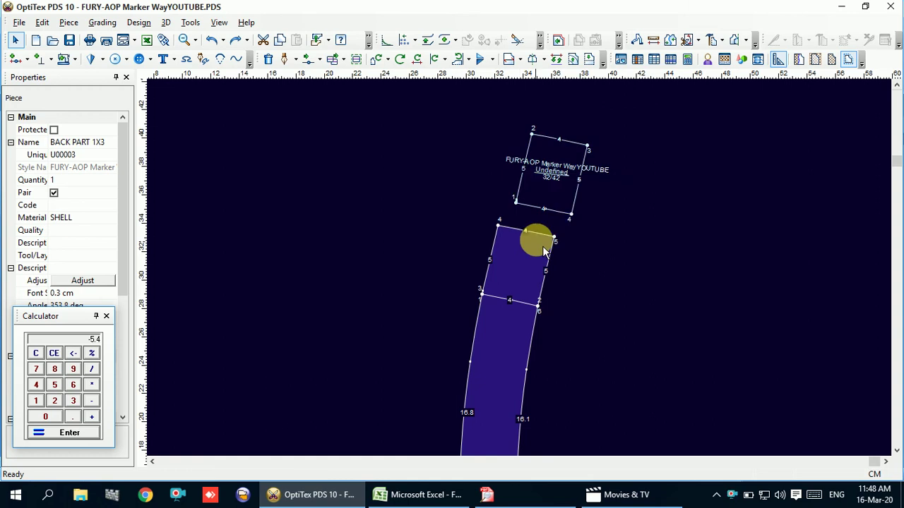
Flip the 32/42 piece vertically, rotate it about vertex 4 to 342.4°, and move it left above the strip
left_click(481, 62)
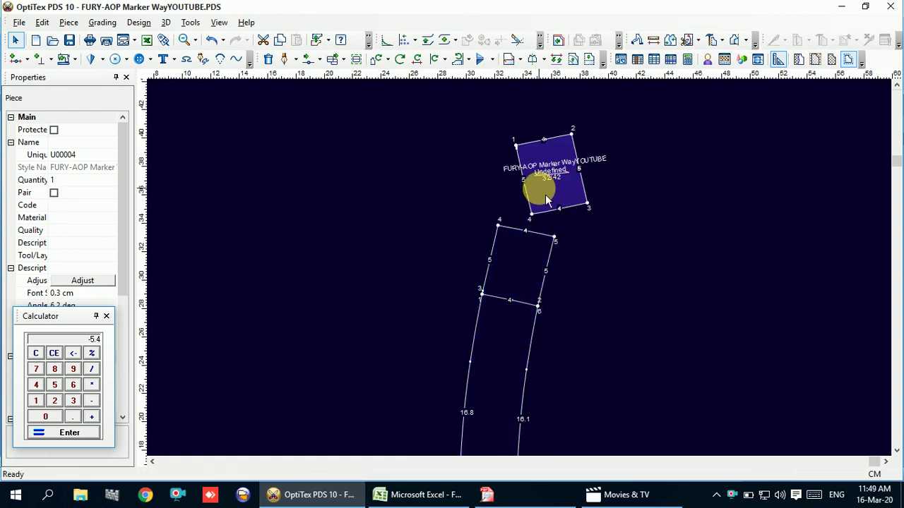
scroll(545, 200, "up", 2)
key("r")
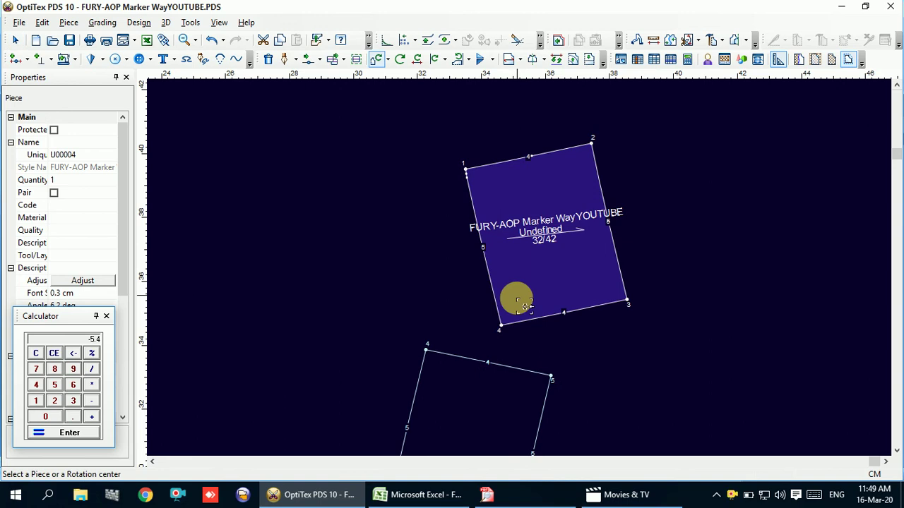
left_click(500, 327)
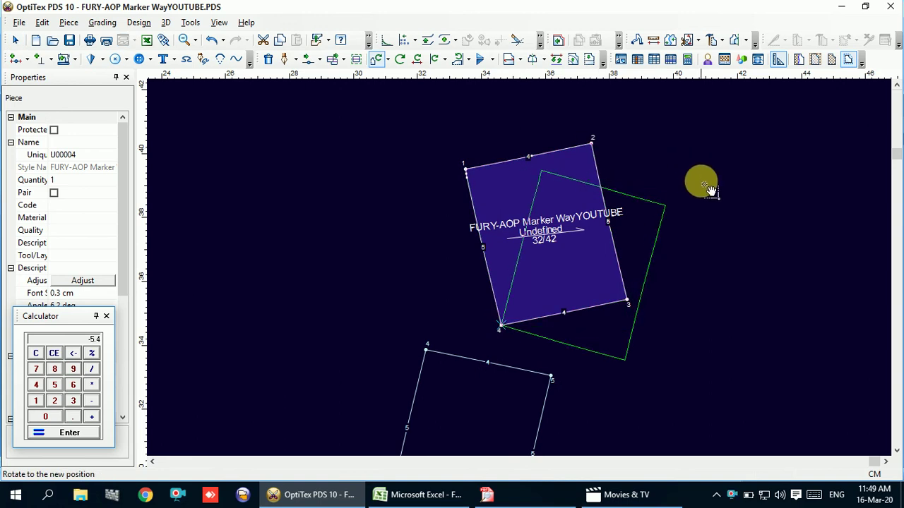
left_click(641, 180)
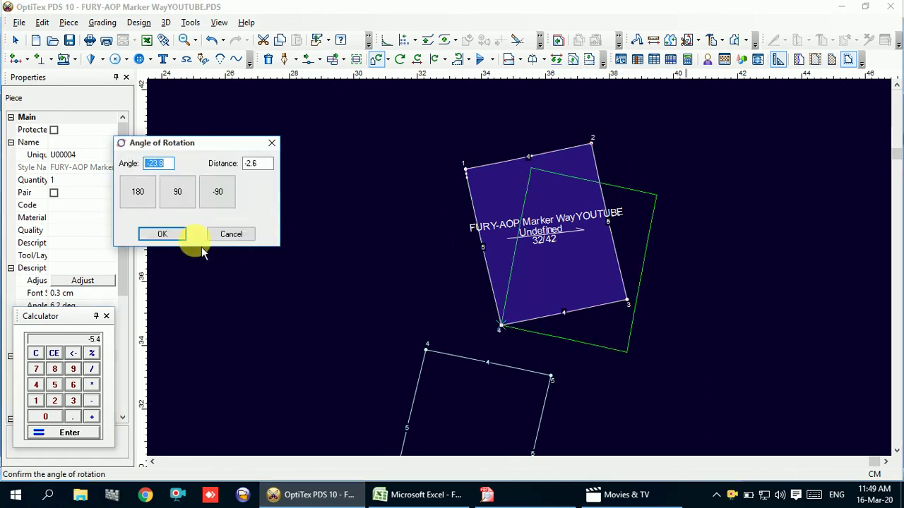
left_click(164, 234)
left_click_drag(562, 237, 495, 223)
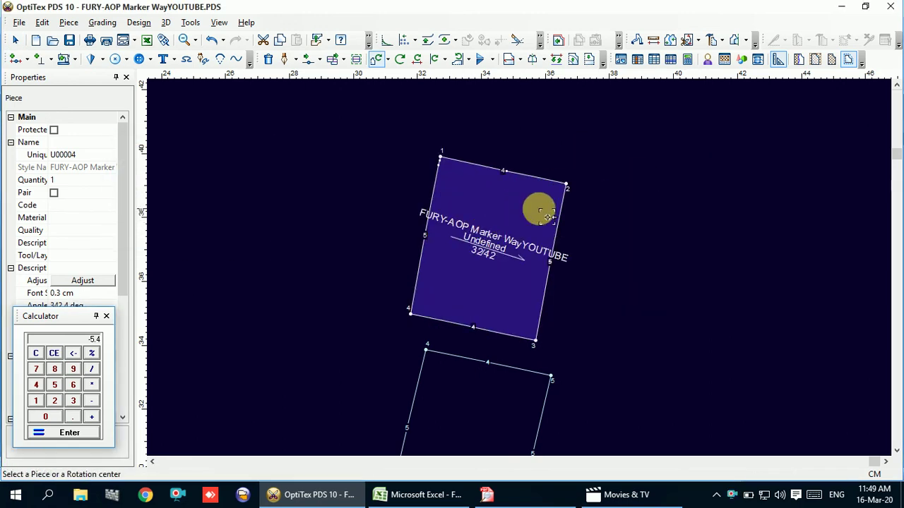
Try joining corner 5 of the lower piece to the labelled piece, then undo the join and the move
right_click(660, 141)
left_click(695, 156)
left_click(670, 39)
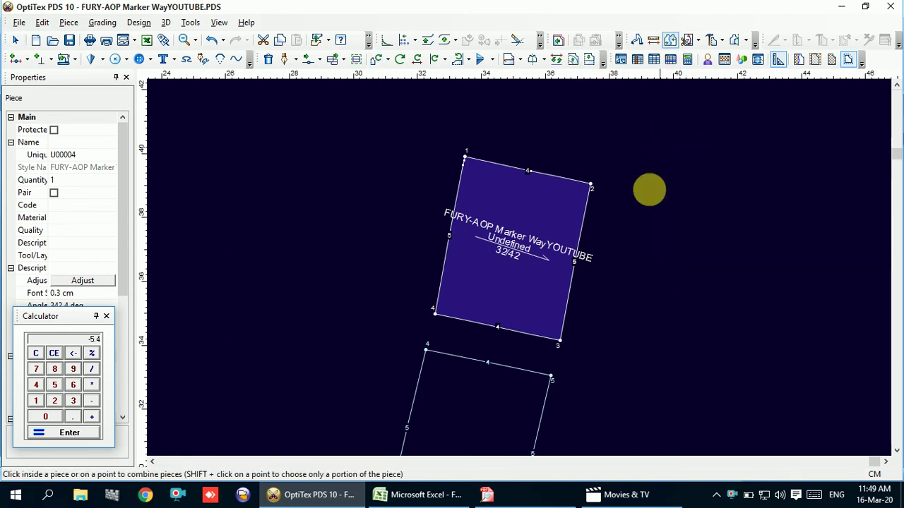
left_click(551, 379)
left_click(559, 344)
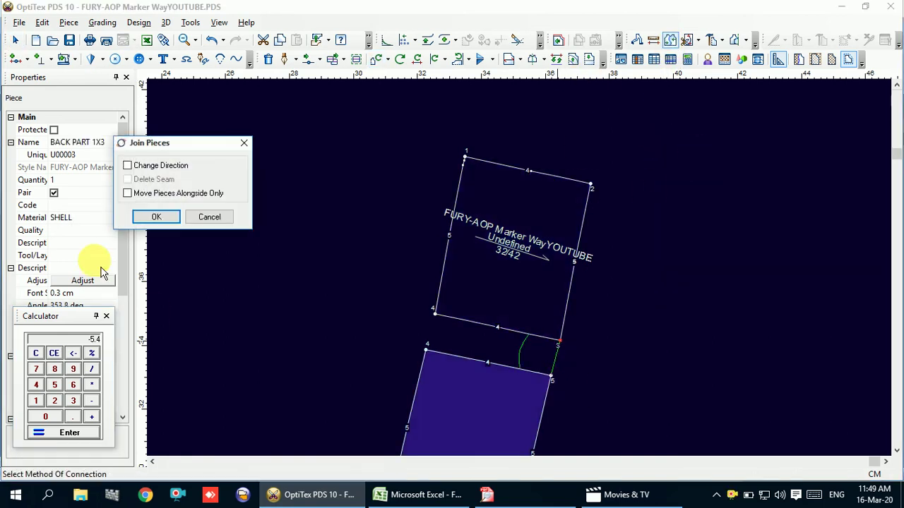
left_click(147, 216)
scroll(528, 271, "up", 2)
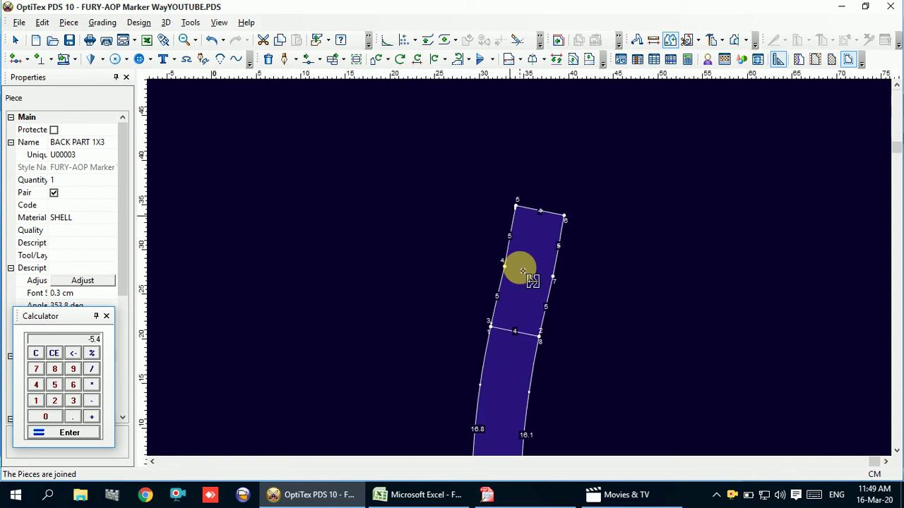
scroll(518, 261, "down", 2)
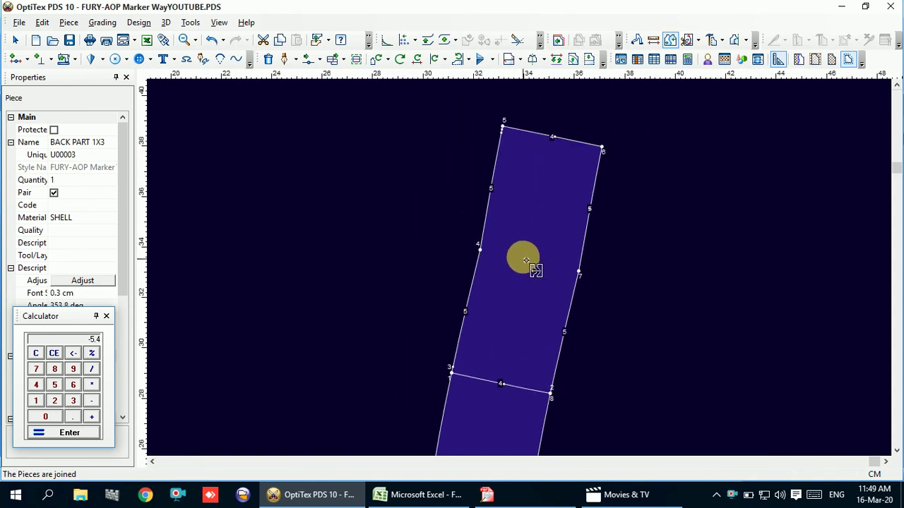
key("ctrl+z")
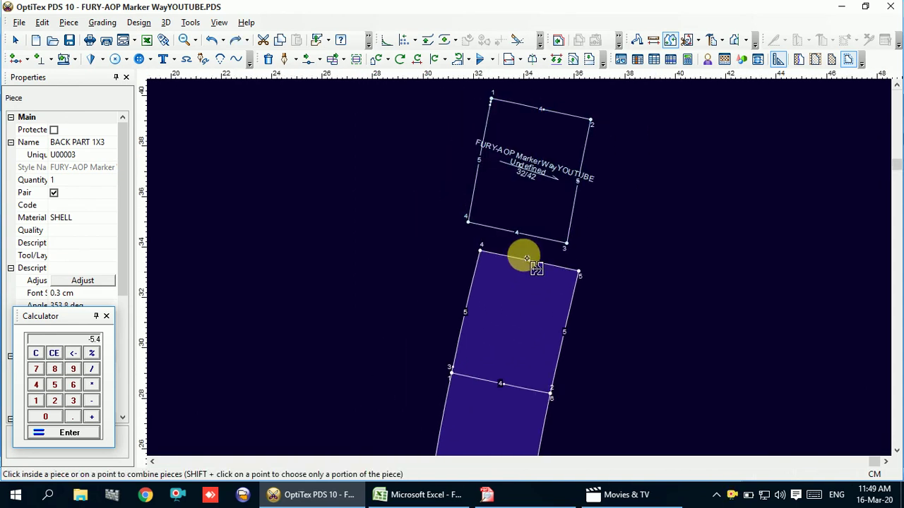
key("ctrl+z")
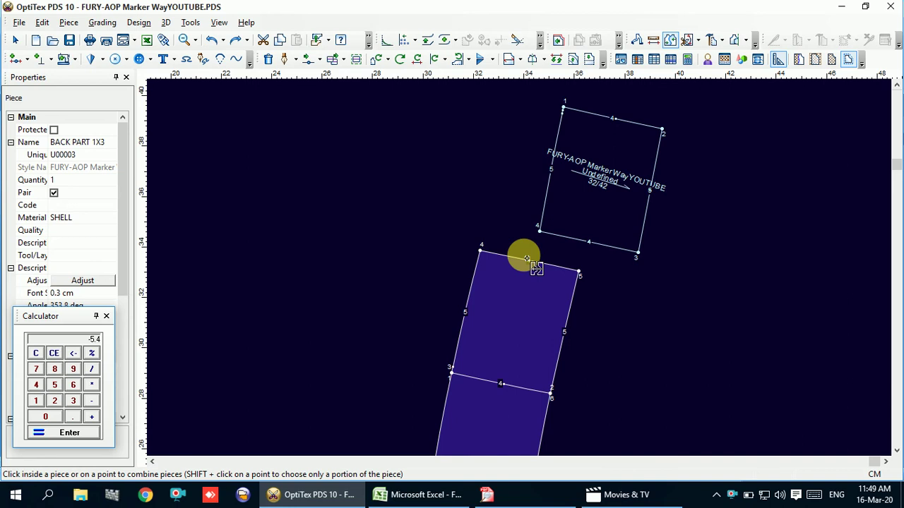
Retry joining corner 5 of the lower piece to corner 3 of the labelled piece, then undo the misaligned join
left_click(578, 197)
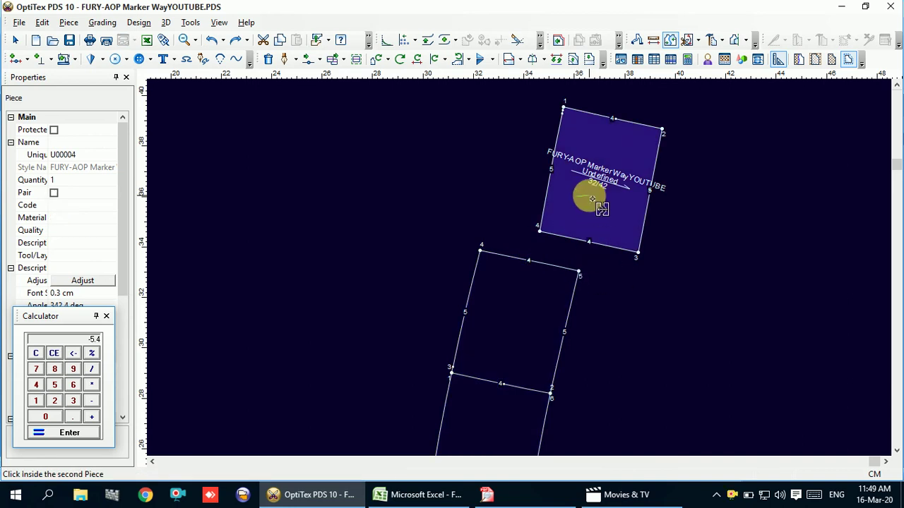
right_click(611, 185)
left_click(635, 192)
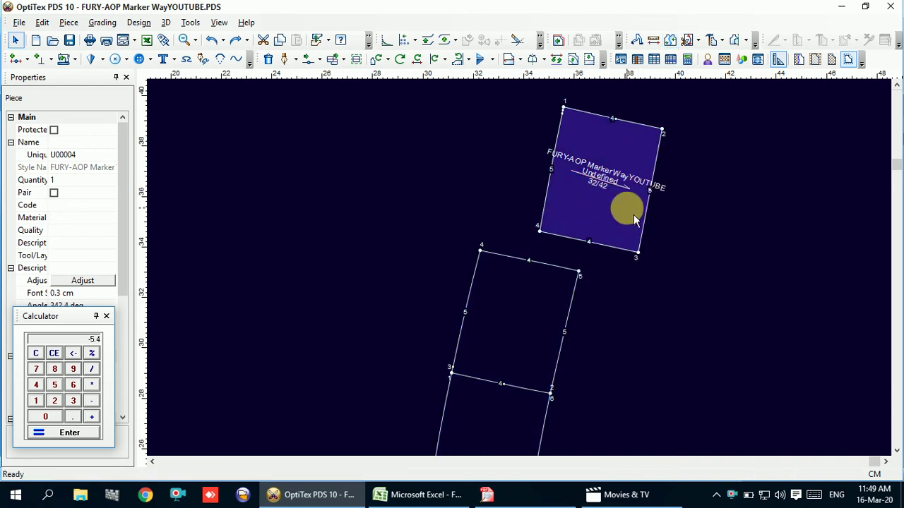
left_click(669, 40)
left_click(582, 275)
left_click(635, 253)
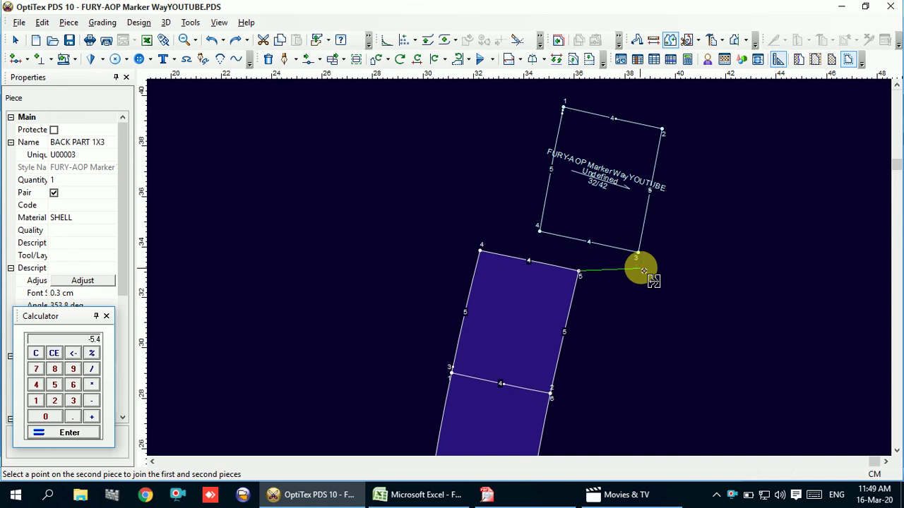
left_click(156, 216)
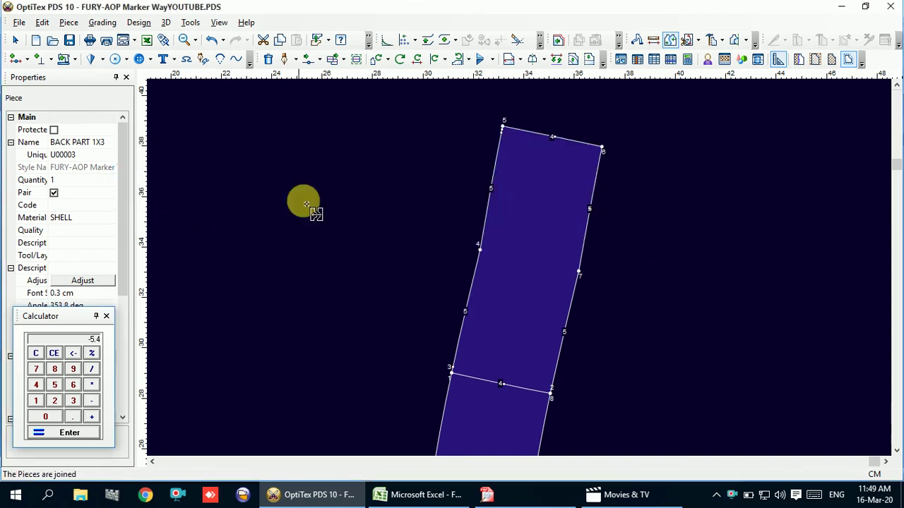
key("ctrl+z")
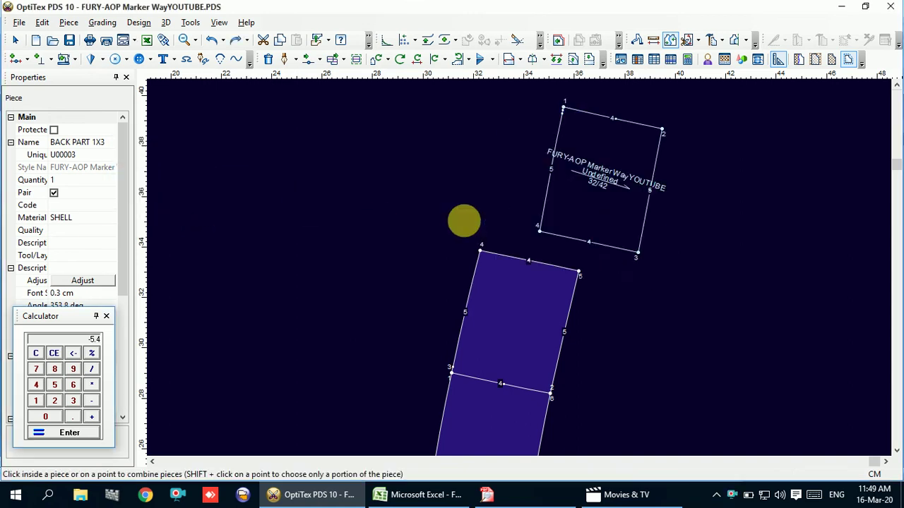
Join corner 5 of the lower piece to corner 4 of the upper piece
scroll(579, 268, "up", 1)
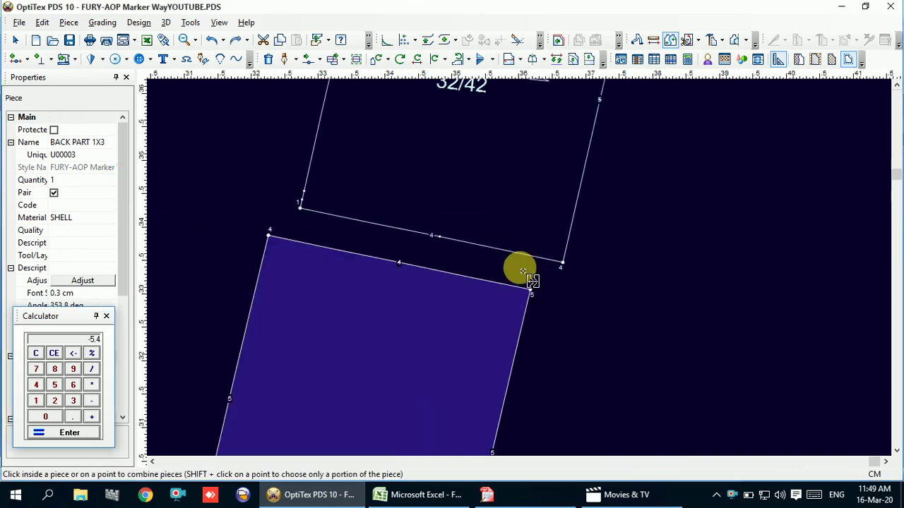
left_click(531, 291)
left_click(560, 263)
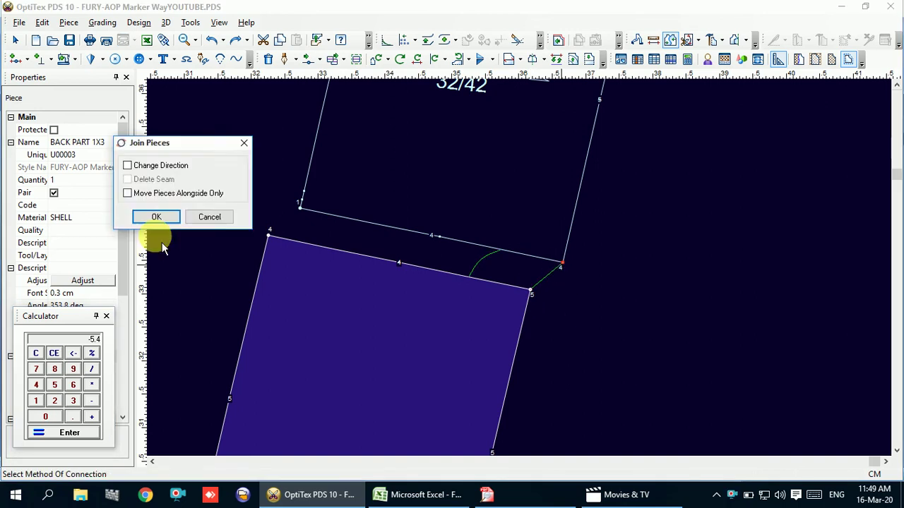
left_click(139, 223)
right_click(212, 163)
left_click(243, 177)
left_click(277, 245)
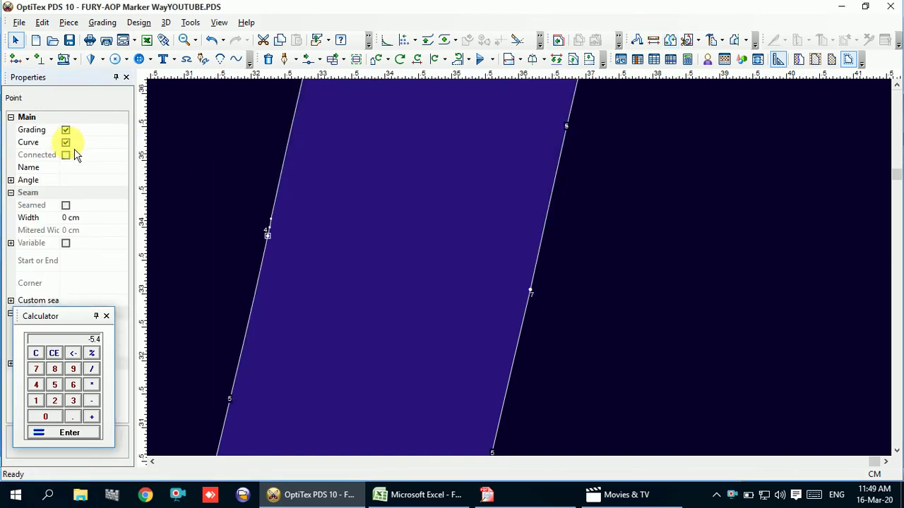
Remove the curve at point 4 and select the BACK PART 1X3 piece
left_click(247, 215)
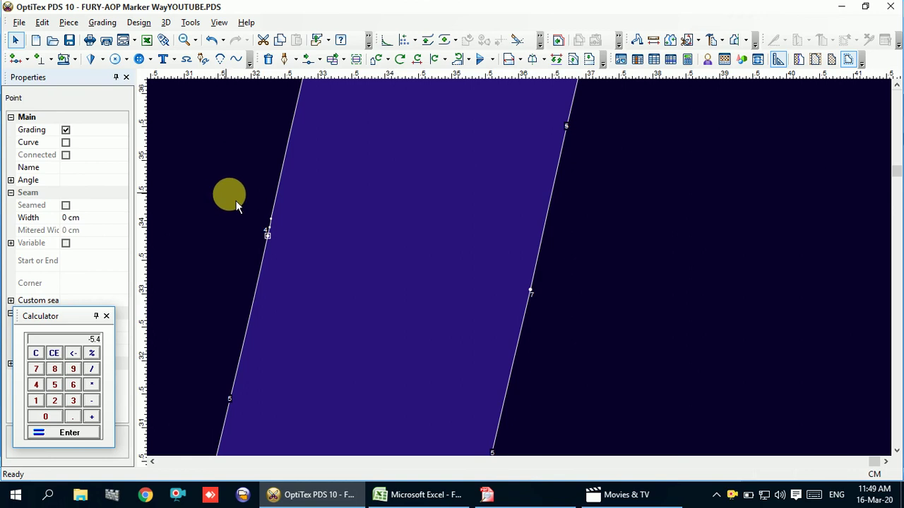
key("ctrl+z")
left_click(272, 225)
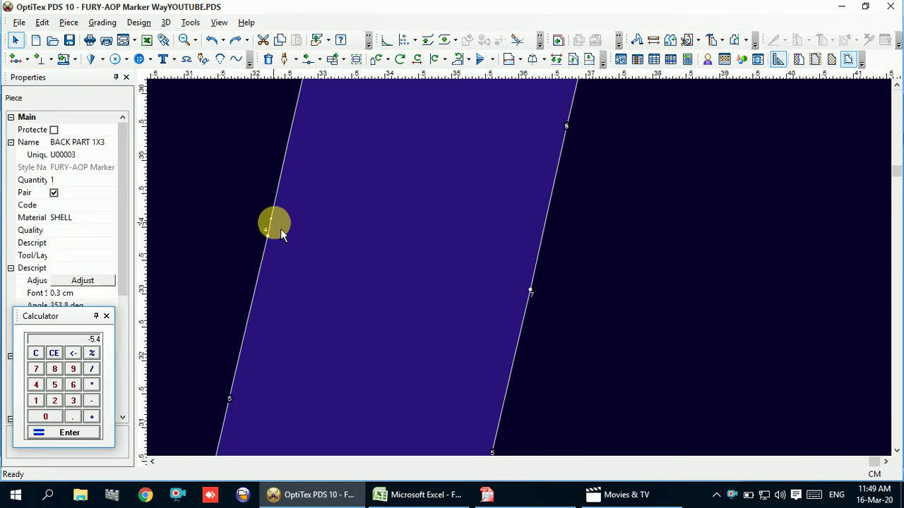
left_click(268, 236)
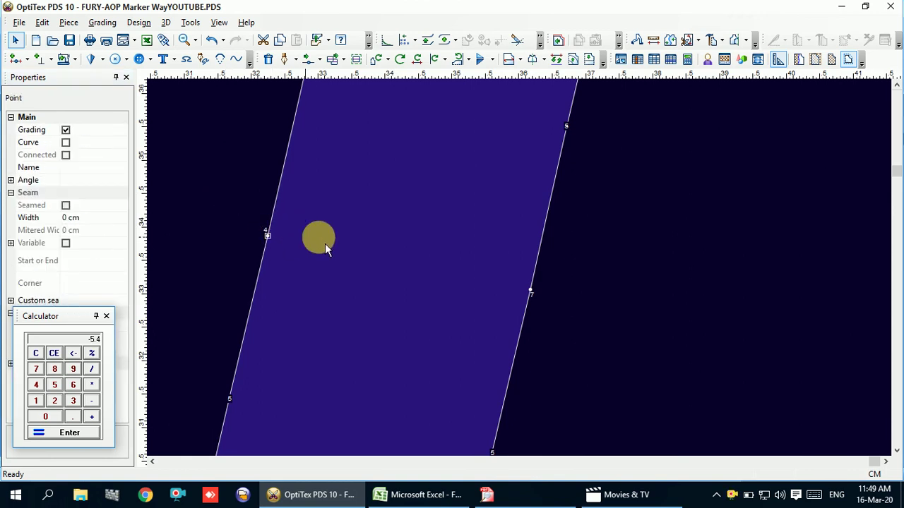
scroll(526, 274, "down", 2)
scroll(526, 274, "down", 2)
left_click(527, 271)
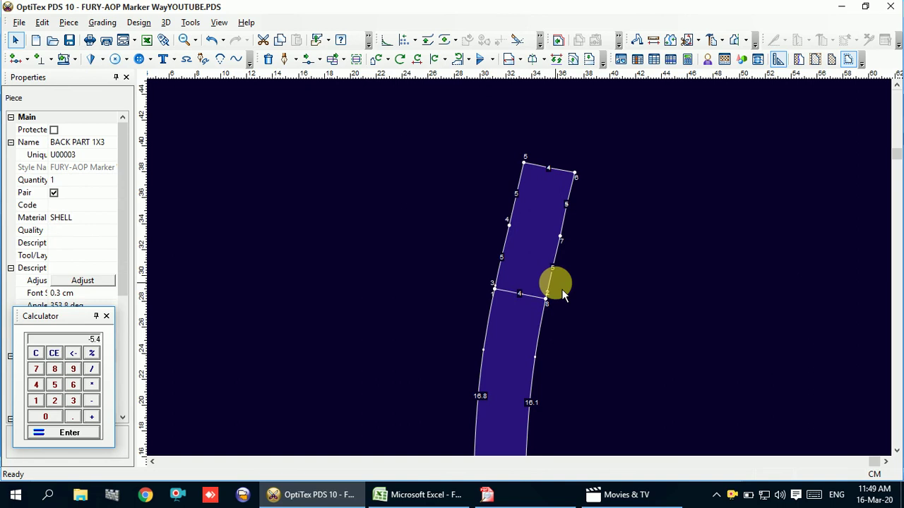
scroll(526, 274, "up", 3)
scroll(528, 270, "down", 1)
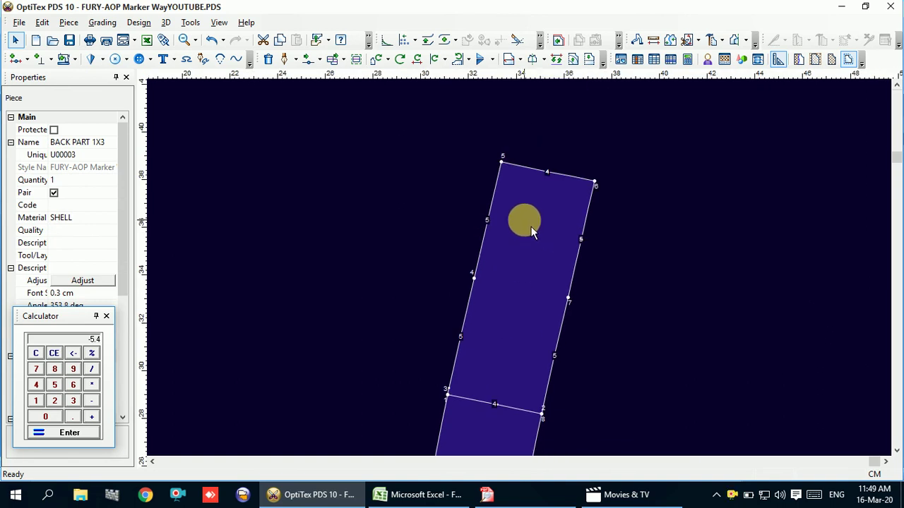
Move the top-edge points 5, 4 and 6 by X 0.3 cm
key("m")
left_click_drag(478, 130, 684, 220)
left_click(604, 187)
left_click(605, 185)
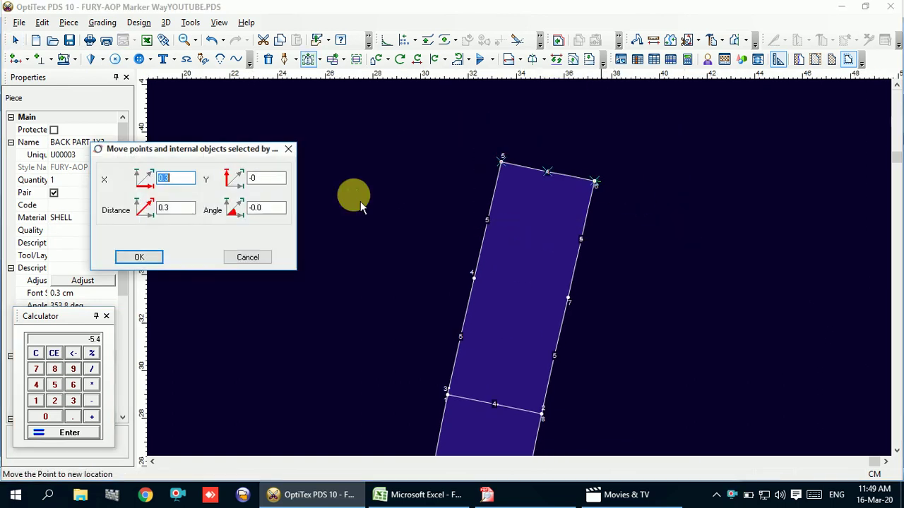
left_click(161, 258)
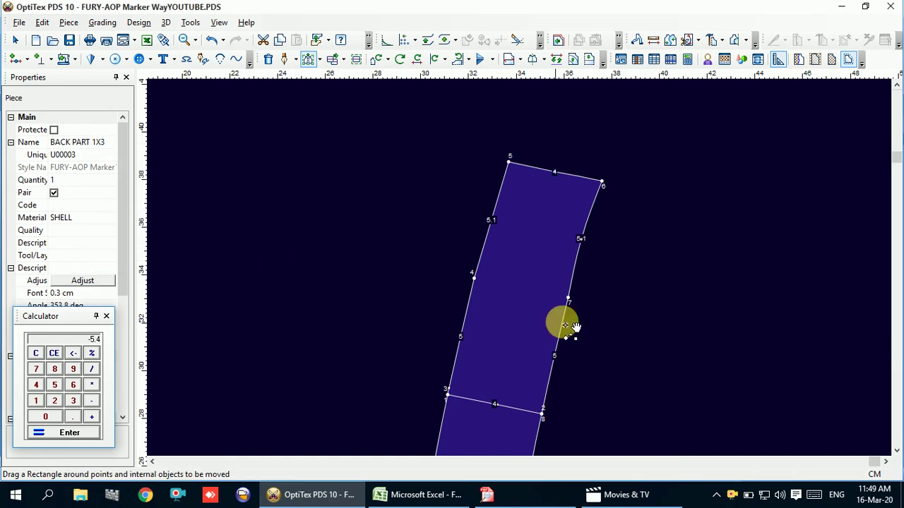
scroll(612, 198, "up", 2)
right_click(611, 197)
left_click(628, 203)
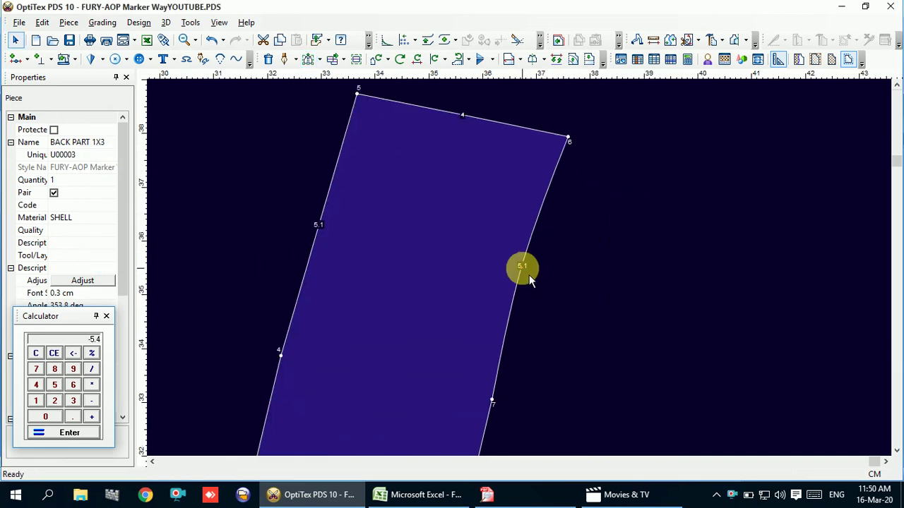
Delete point 7 from the right edge and point 4 from the left edge
left_click(526, 273)
scroll(522, 278, "down", 2)
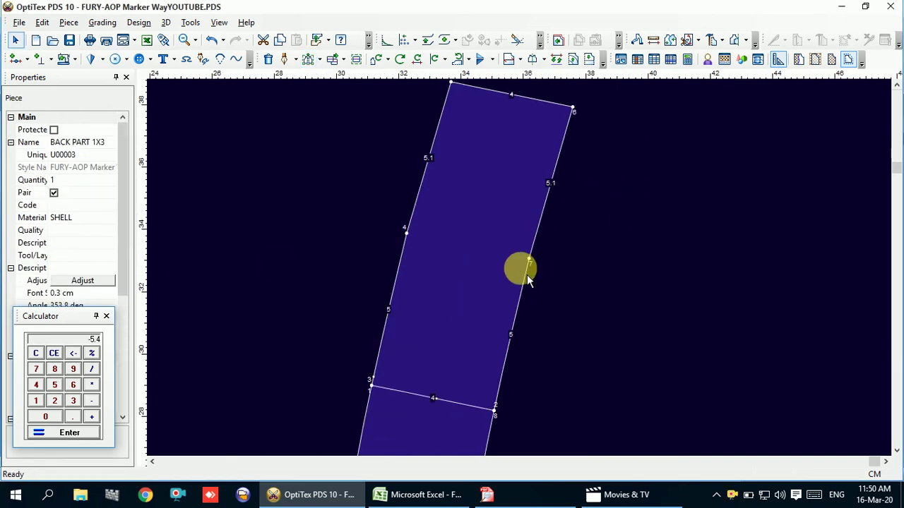
key("Delete")
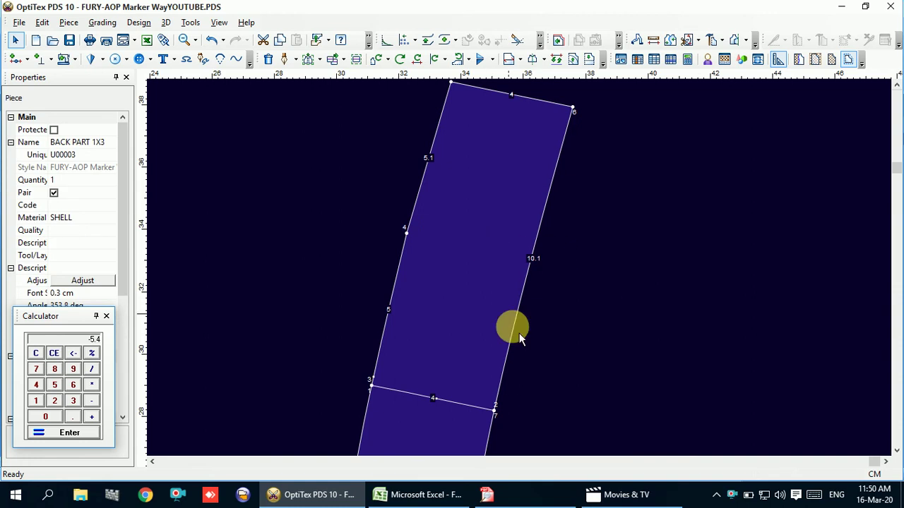
left_click(408, 231)
key("Delete")
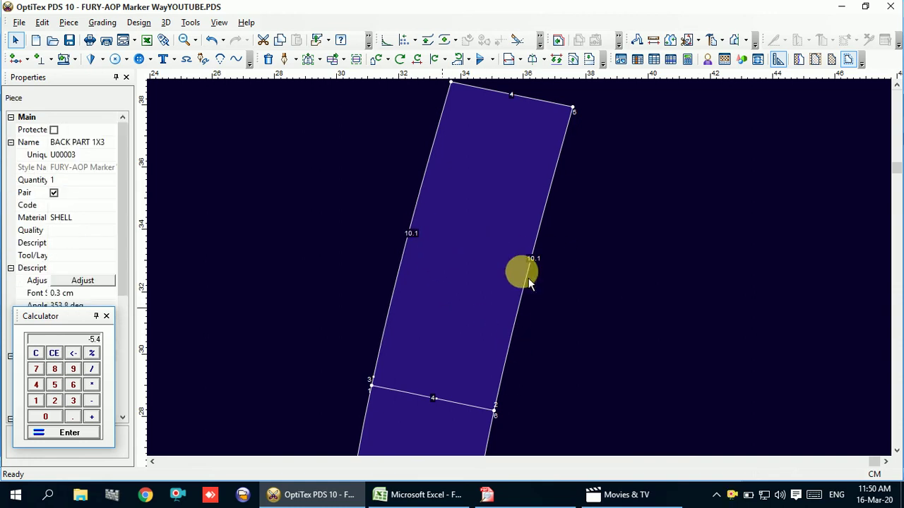
scroll(531, 286, "down", 2)
scroll(531, 286, "up", 2)
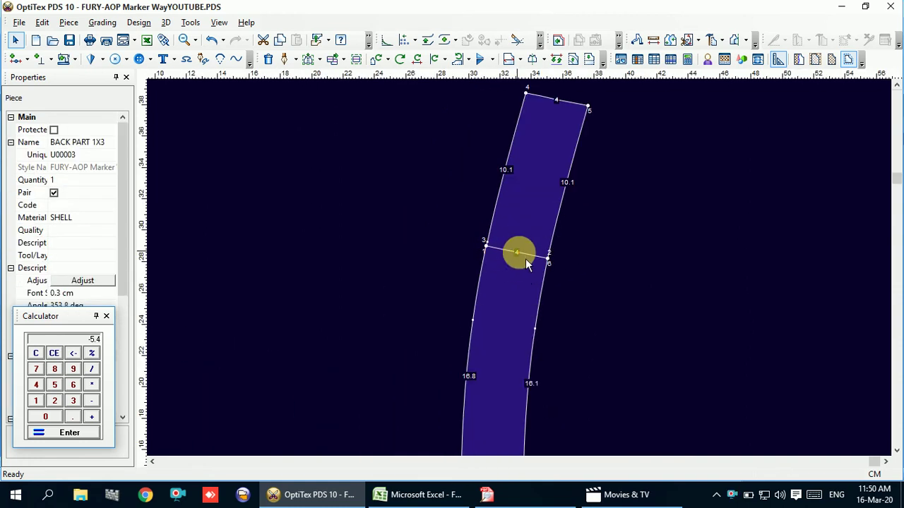
Delete the old internal line running across the back part
left_click(523, 254)
key("Delete")
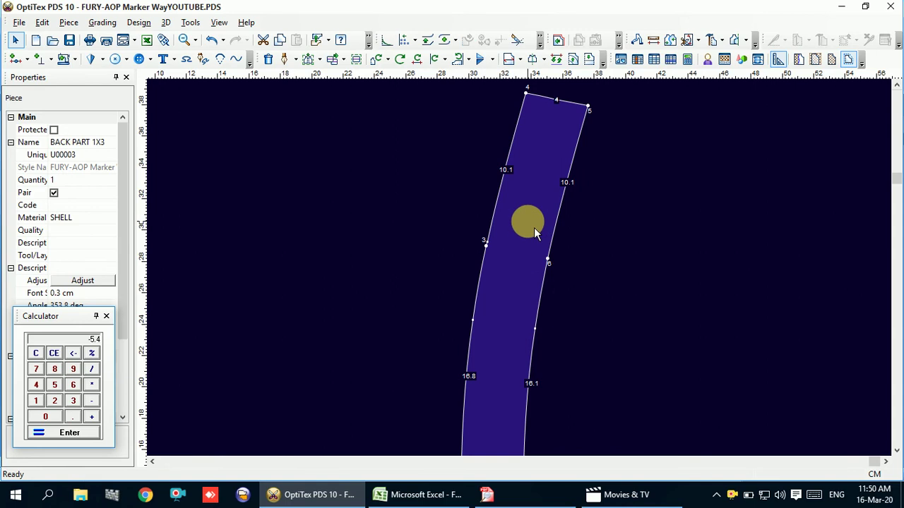
scroll(523, 261, "up", 2)
scroll(520, 293, "up", 1)
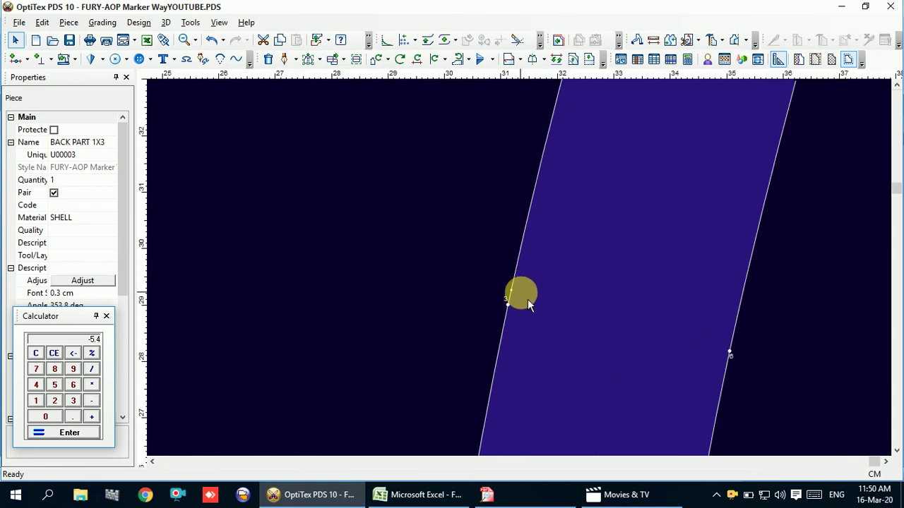
scroll(522, 286, "down", 2)
scroll(528, 276, "down", 1)
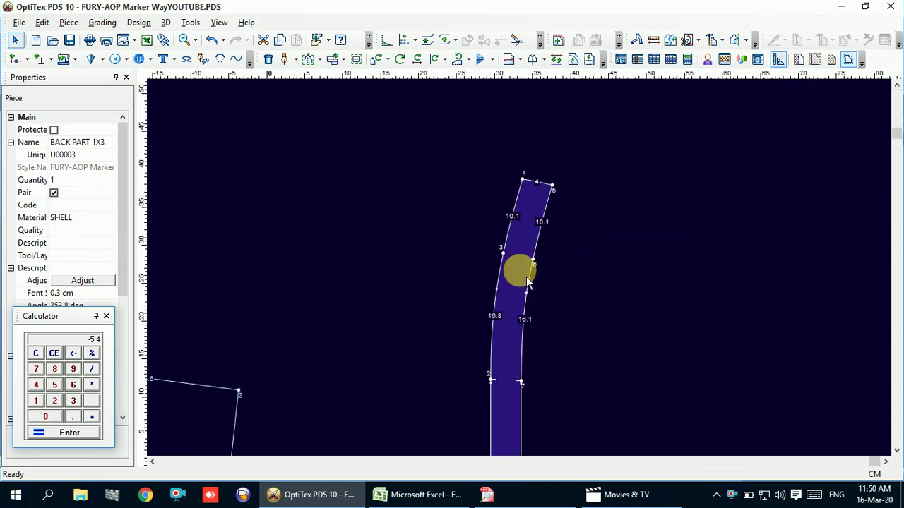
scroll(527, 281, "down", 1)
scroll(526, 274, "up", 5)
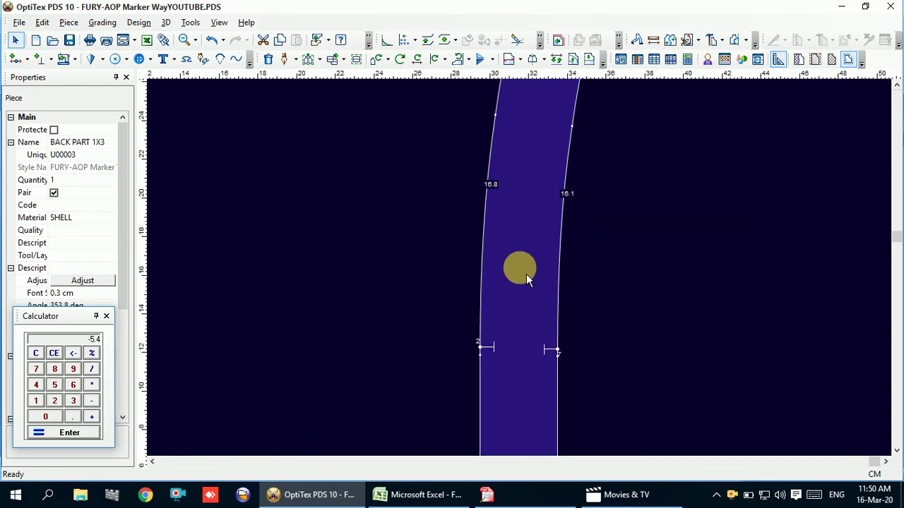
scroll(526, 275, "down", 4)
scroll(526, 274, "down", 1)
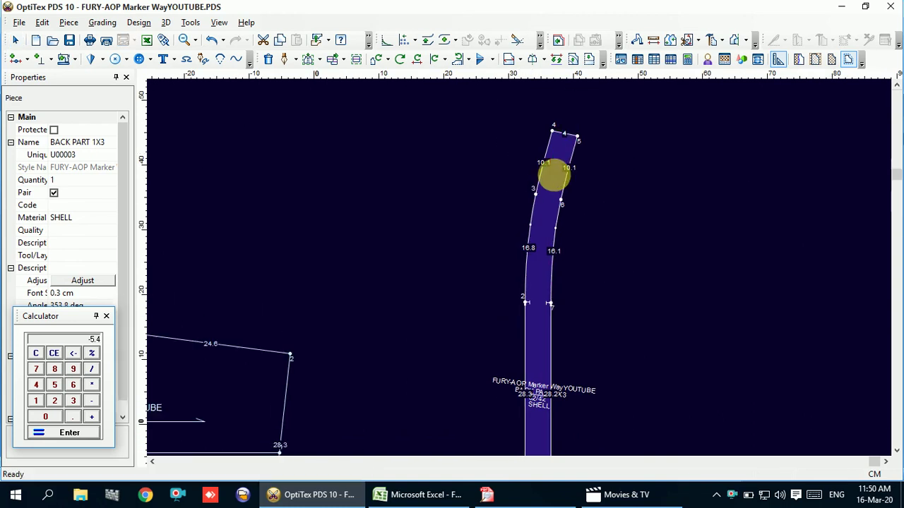
scroll(526, 279, "down", 1)
scroll(527, 281, "up", 2)
scroll(530, 283, "up", 2)
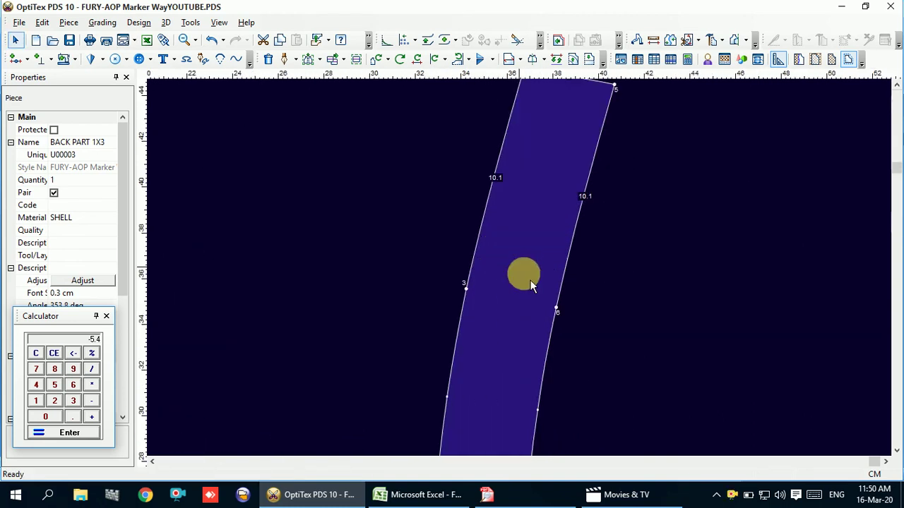
Make point 6 on the right edge a non-grading point
left_click(557, 309)
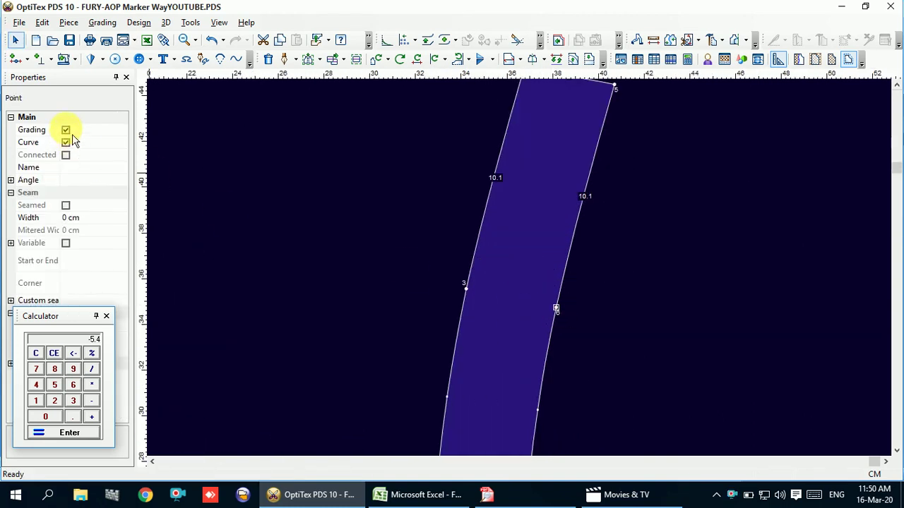
left_click(465, 288)
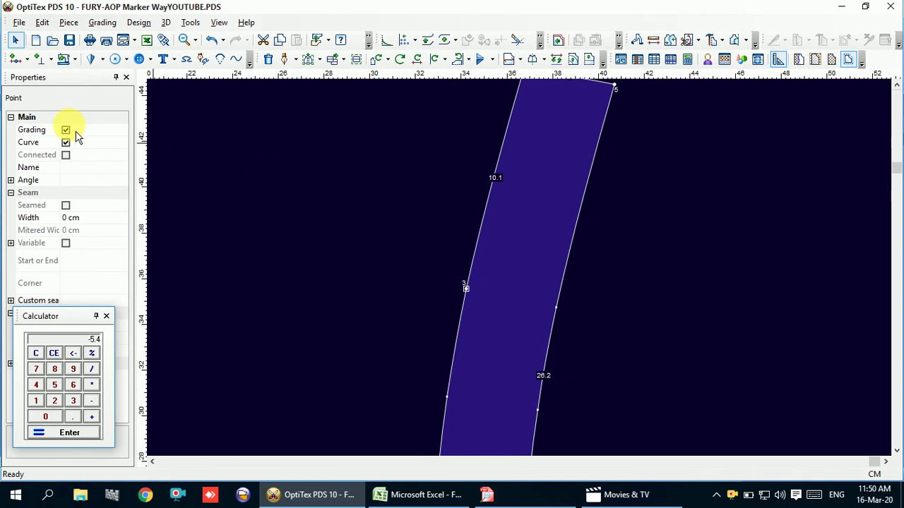
left_click(302, 161)
scroll(521, 266, "down", 1)
scroll(496, 276, "up", 2)
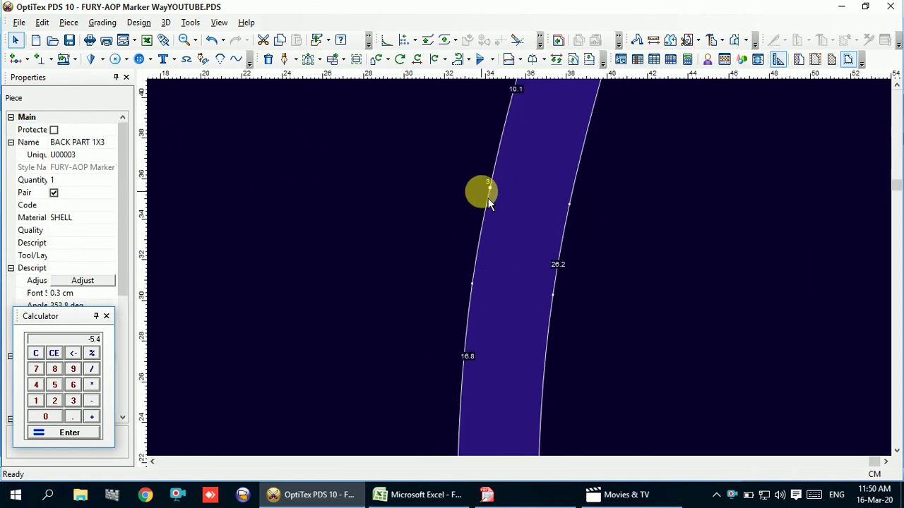
Make point 3 on the left edge non-grading so the edges read 55.2 and 54.4 cm
left_click(496, 196)
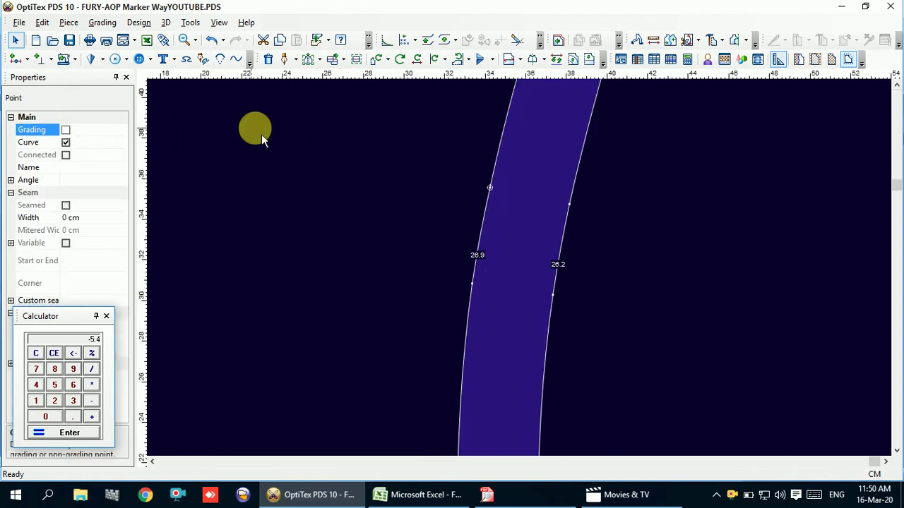
left_click(389, 154)
scroll(520, 270, "down", 2)
scroll(513, 290, "up", 1)
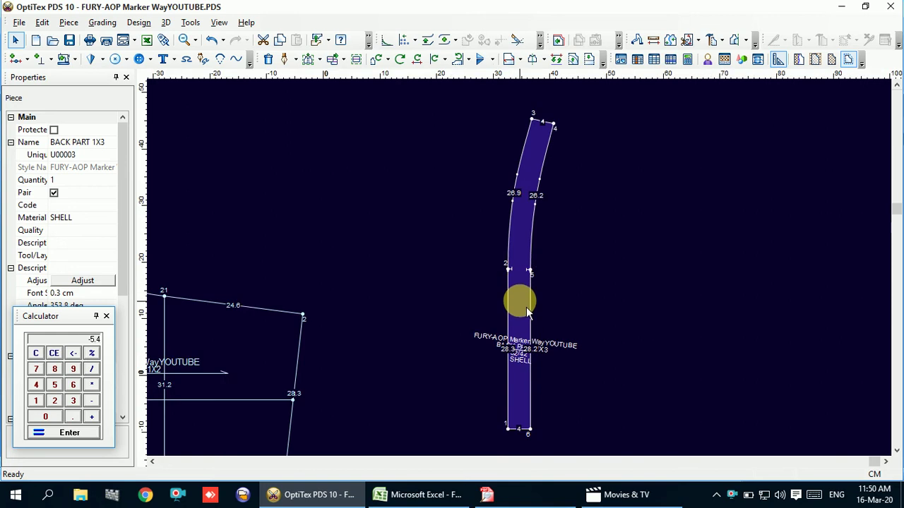
scroll(523, 276, "up", 2)
scroll(522, 275, "up", 1)
left_click(524, 279)
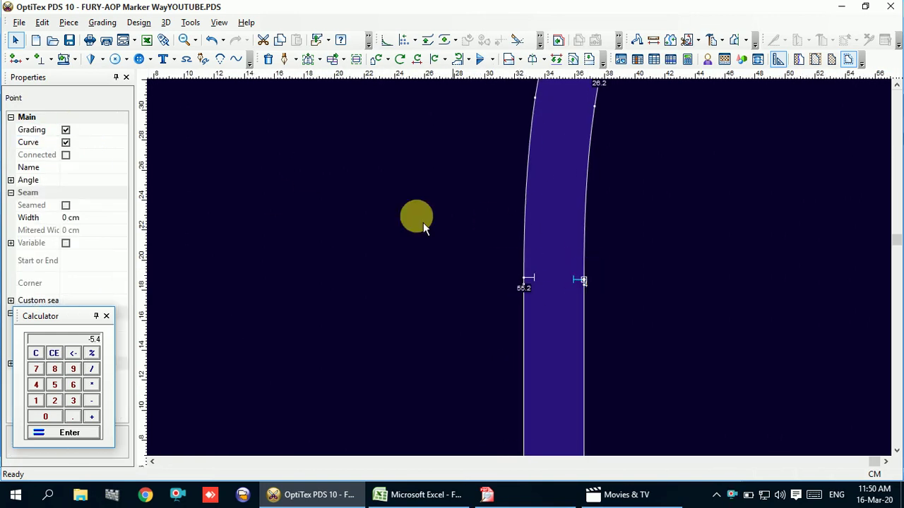
left_click(519, 273)
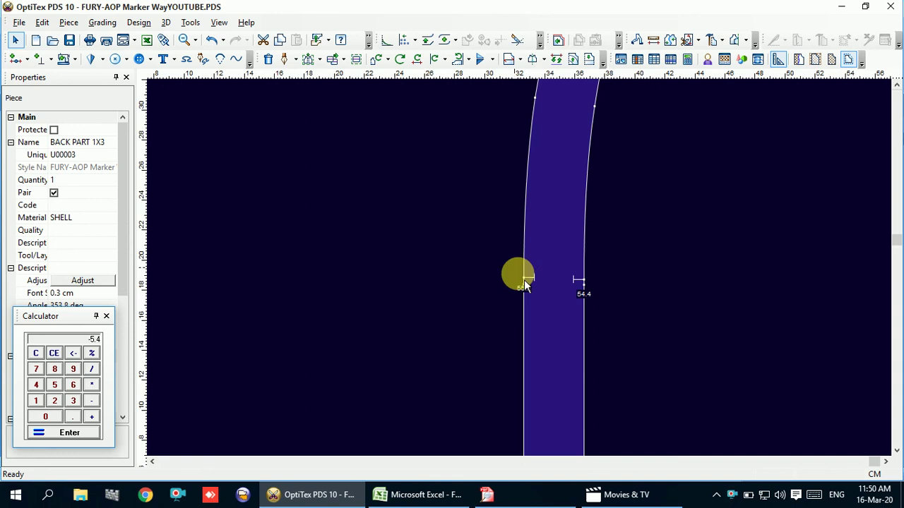
scroll(518, 265, "down", 2)
scroll(519, 269, "down", 1)
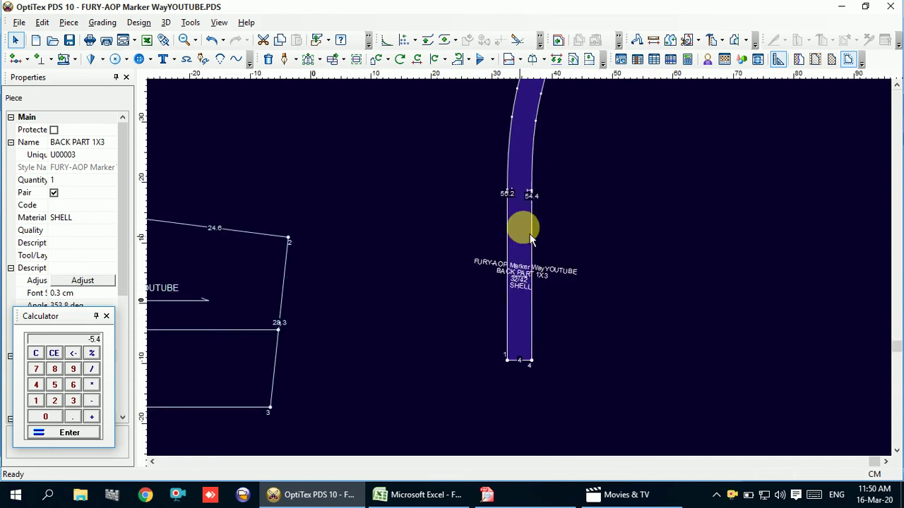
scroll(521, 264, "down", 1)
scroll(521, 267, "up", 2)
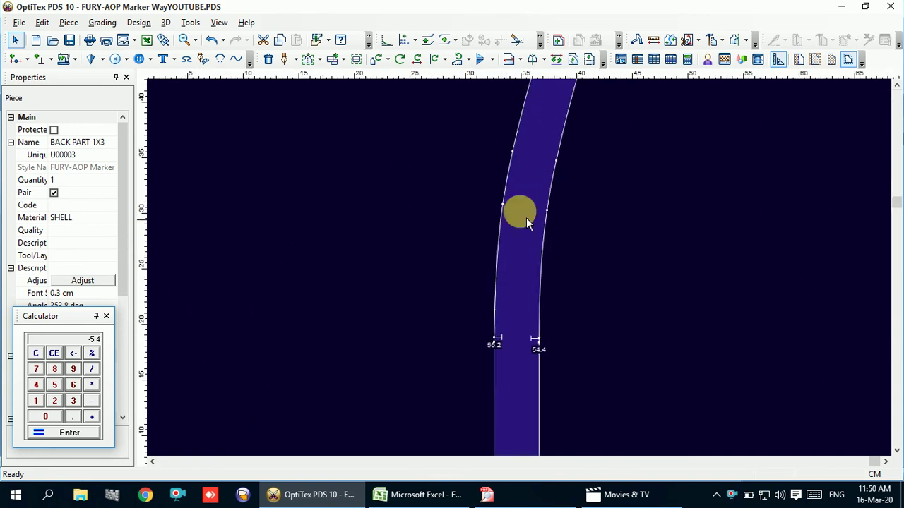
scroll(526, 277, "down", 1)
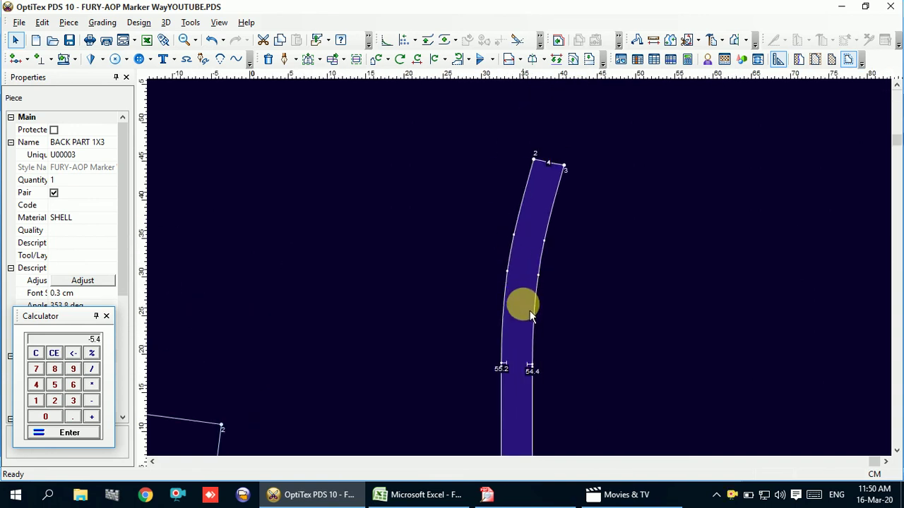
Measure across the BACK PART 1X3 strip at its line several times, reading a length of 4
left_click(653, 40)
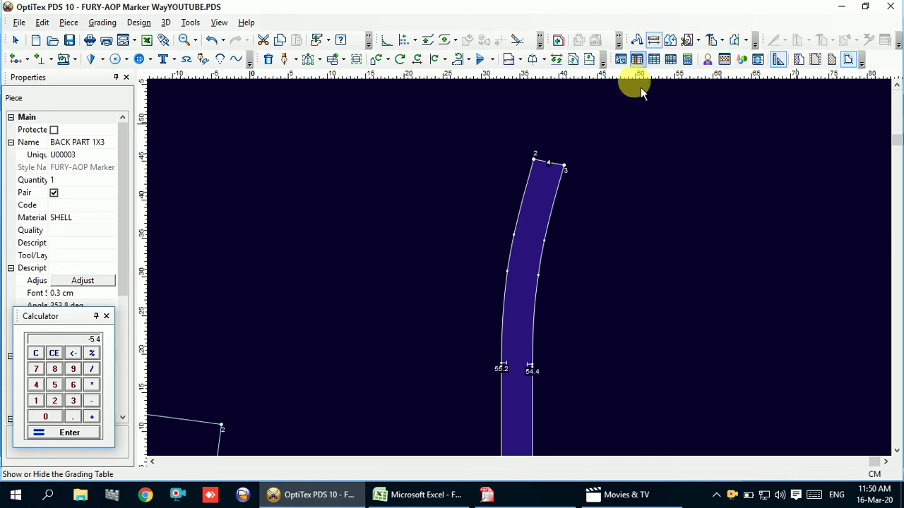
left_click(514, 236)
left_click(548, 245)
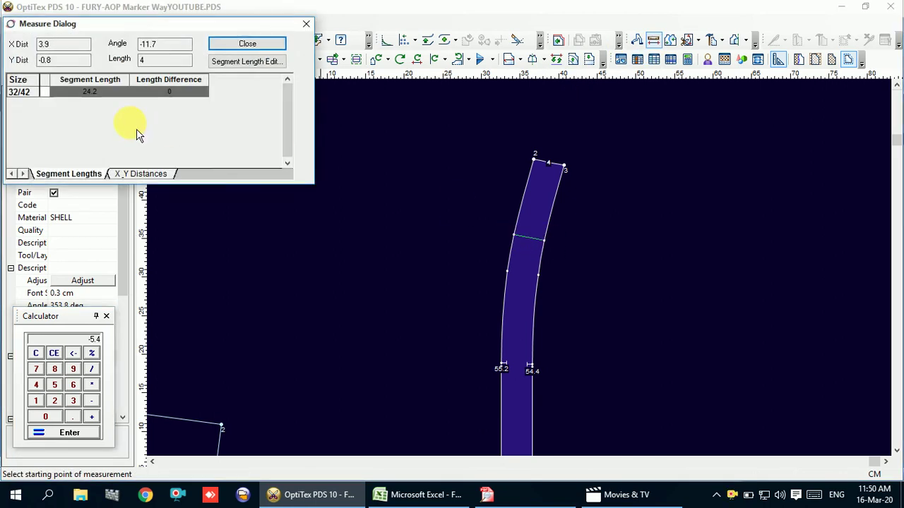
left_click(305, 24)
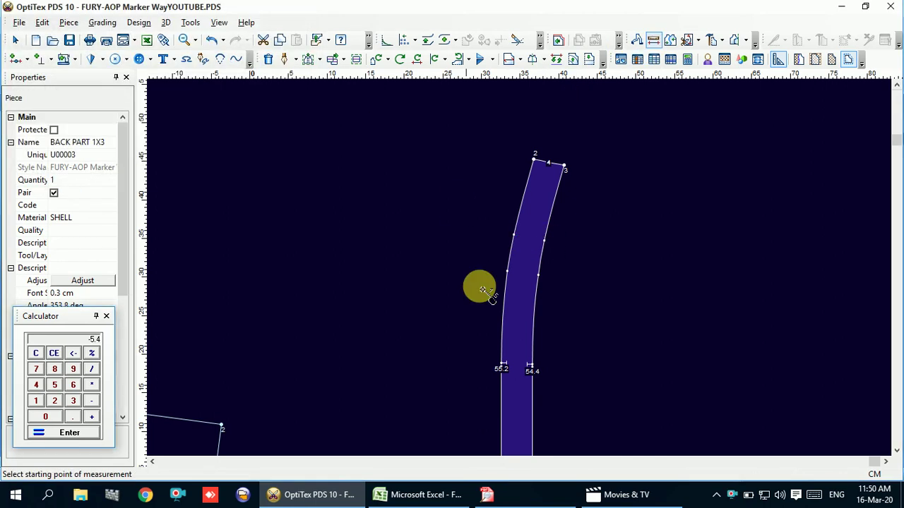
left_click(540, 279)
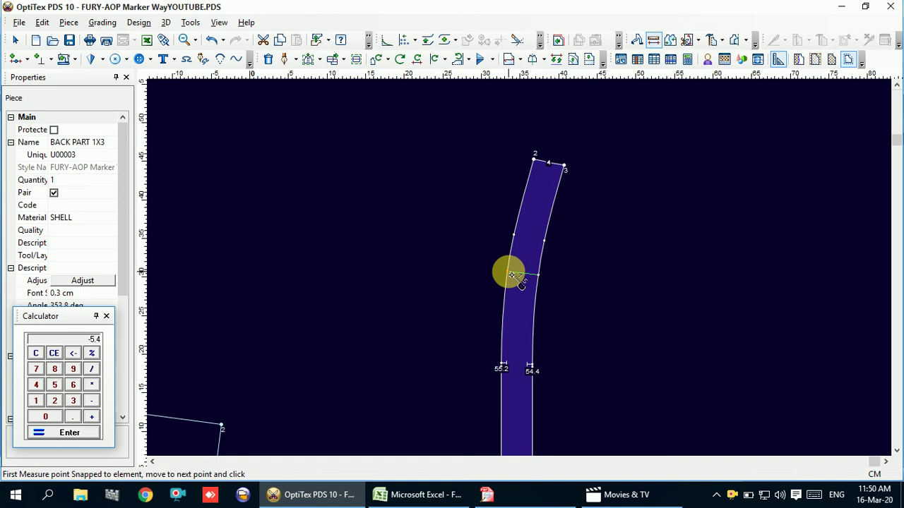
left_click(510, 274)
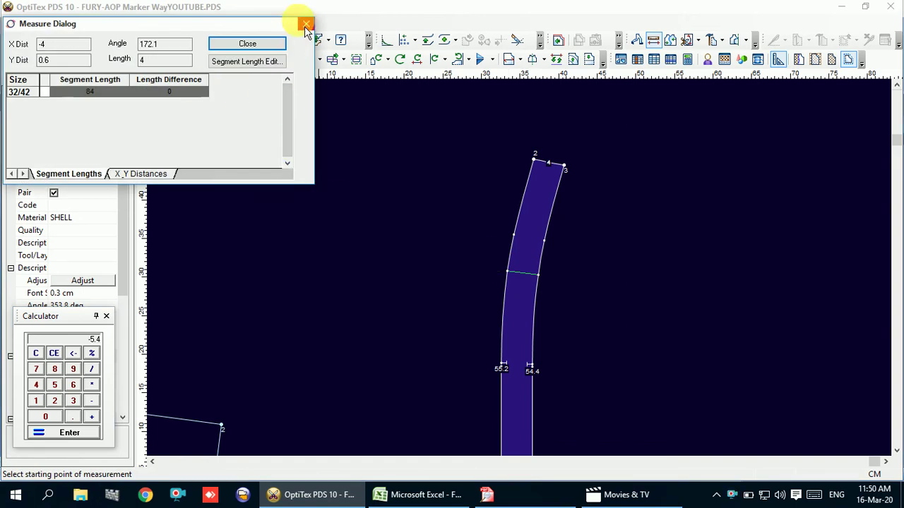
left_click(306, 24)
left_click(548, 243)
left_click(515, 234)
left_click(301, 26)
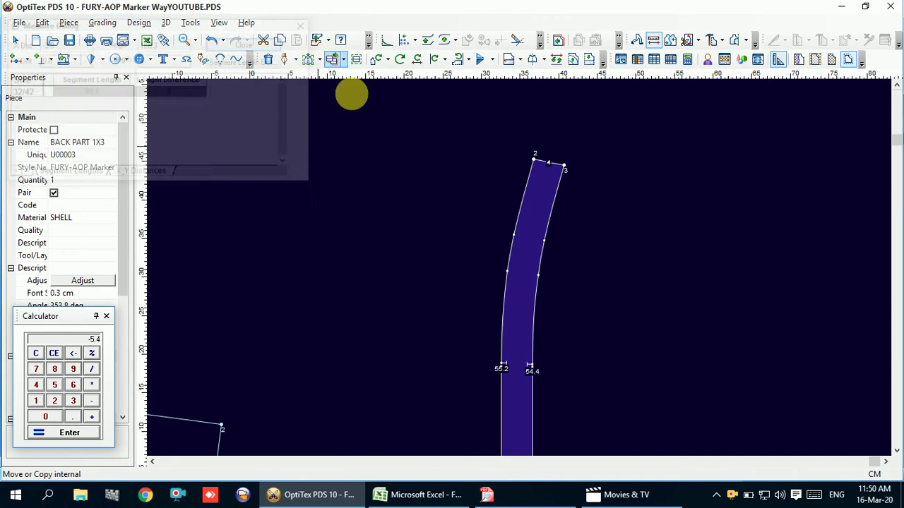
left_click(524, 240)
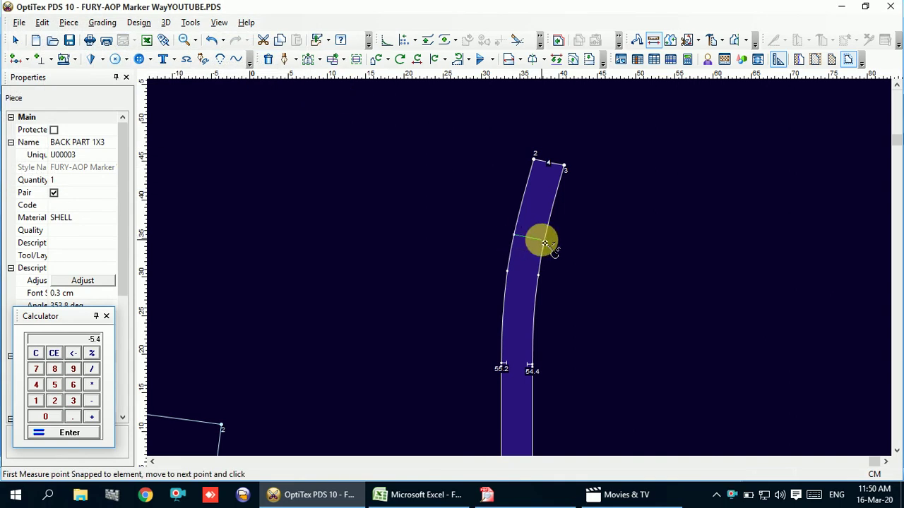
left_click(543, 243)
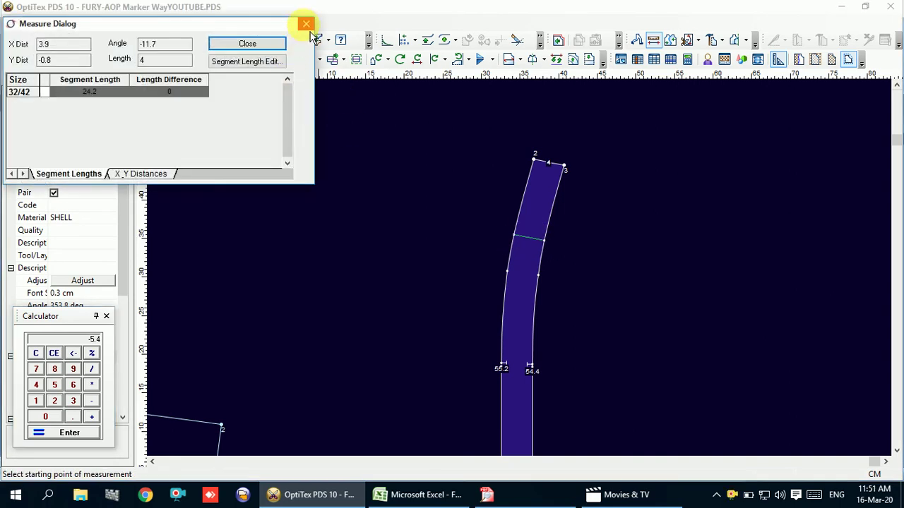
left_click(305, 24)
Return to piece selection and look over the BACK PART 1X3 strip
right_click(392, 157)
left_click(427, 166)
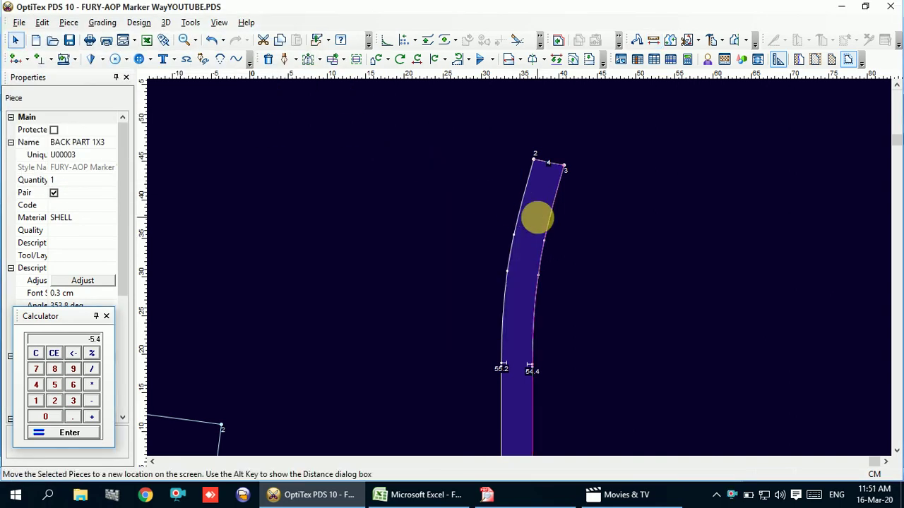
scroll(518, 264, "up", 2)
scroll(504, 337, "down", 2)
scroll(514, 288, "up", 1)
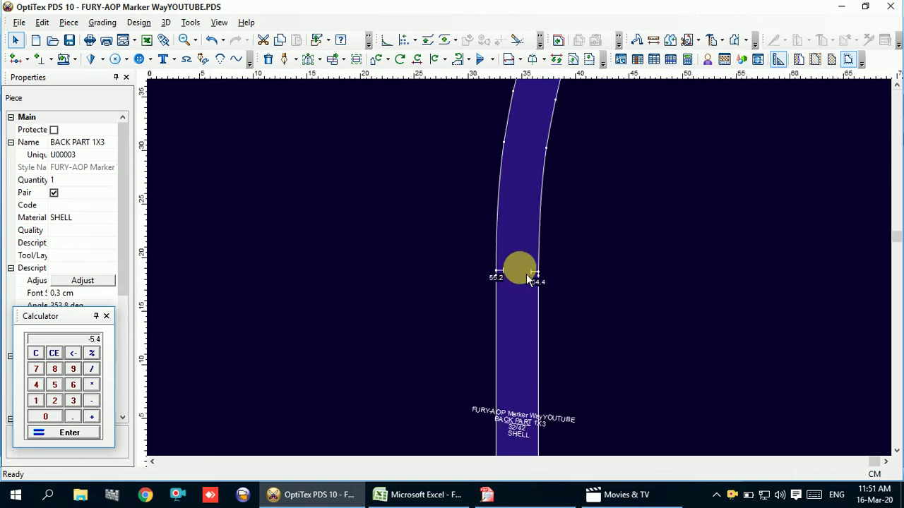
scroll(525, 273, "down", 2)
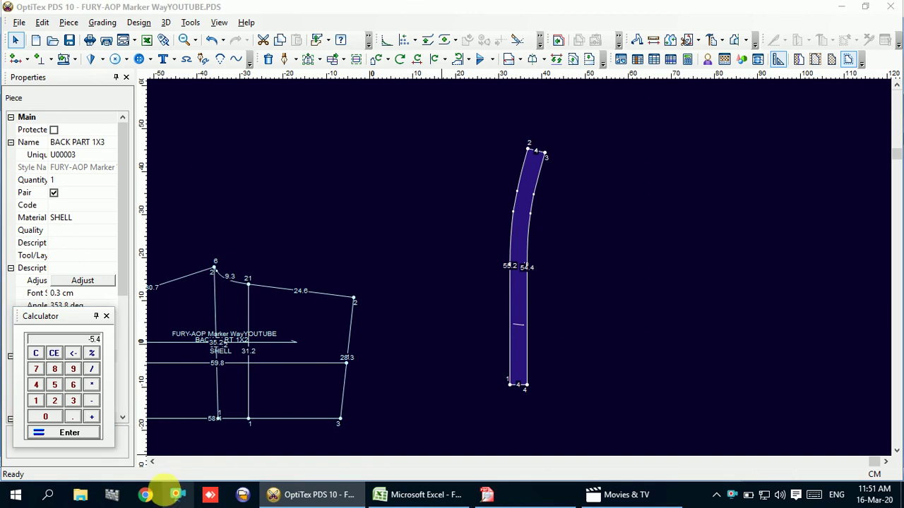
left_click(175, 495)
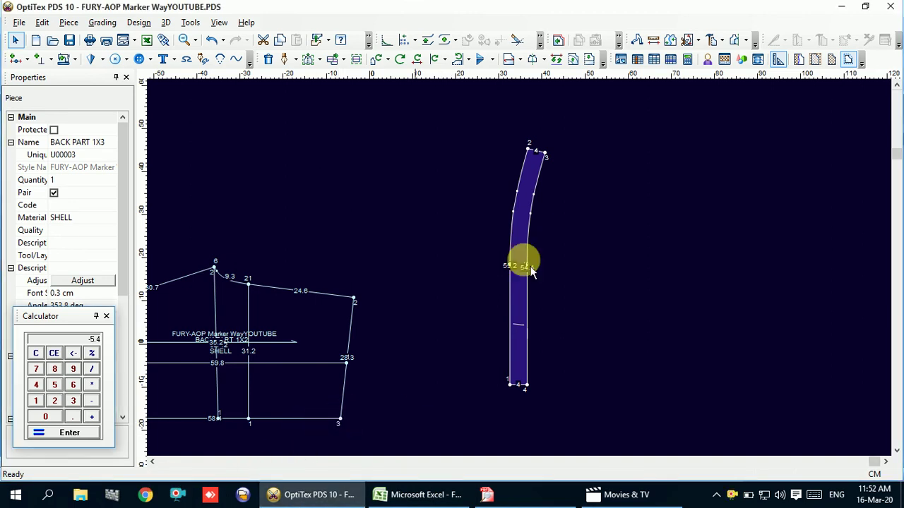
scroll(520, 247, "up", 3)
scroll(553, 261, "down", 4)
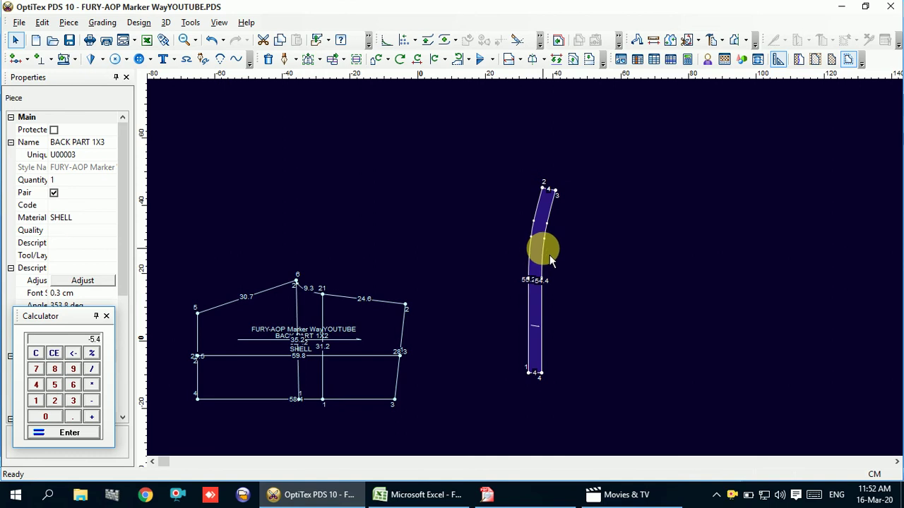
scroll(551, 261, "up", 2)
scroll(521, 264, "up", 1)
scroll(531, 291, "down", 1)
scroll(531, 292, "down", 2)
scroll(532, 242, "up", 1)
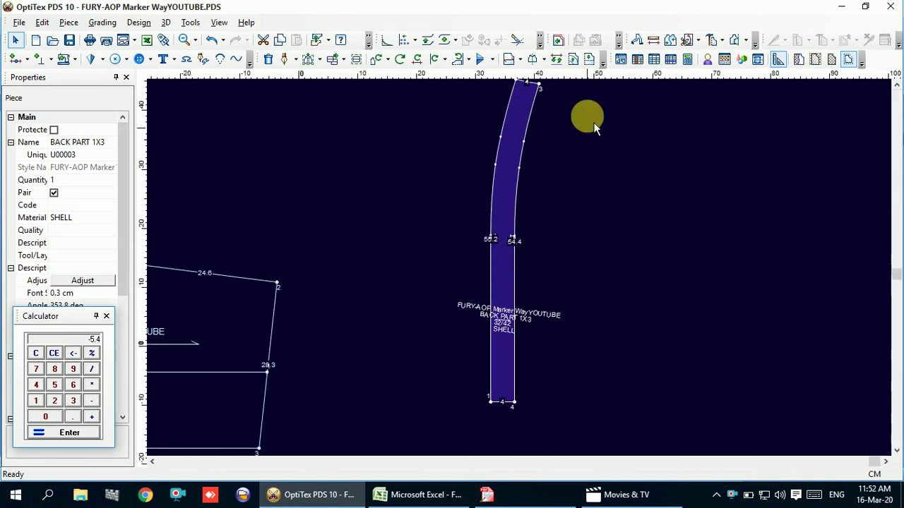
Set BACK PART 1X3's baseline direction along its two bottom corner points
left_click(520, 60)
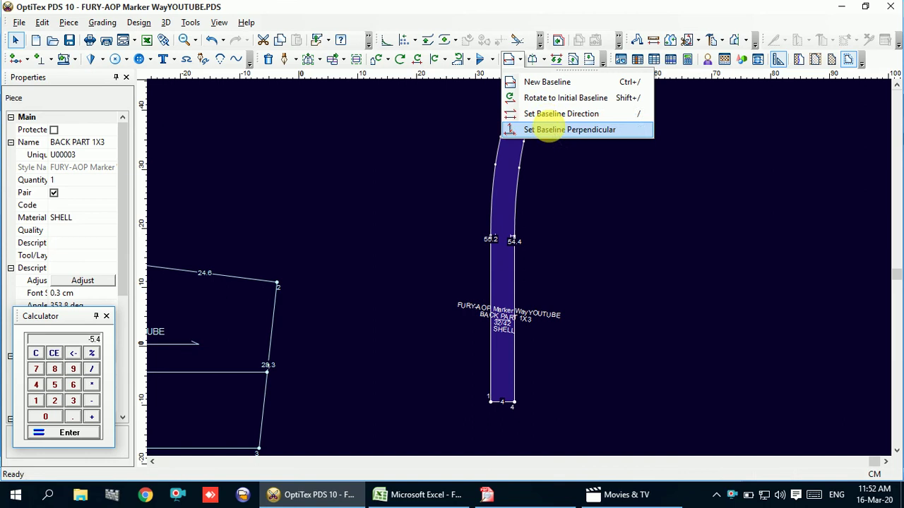
left_click(558, 129)
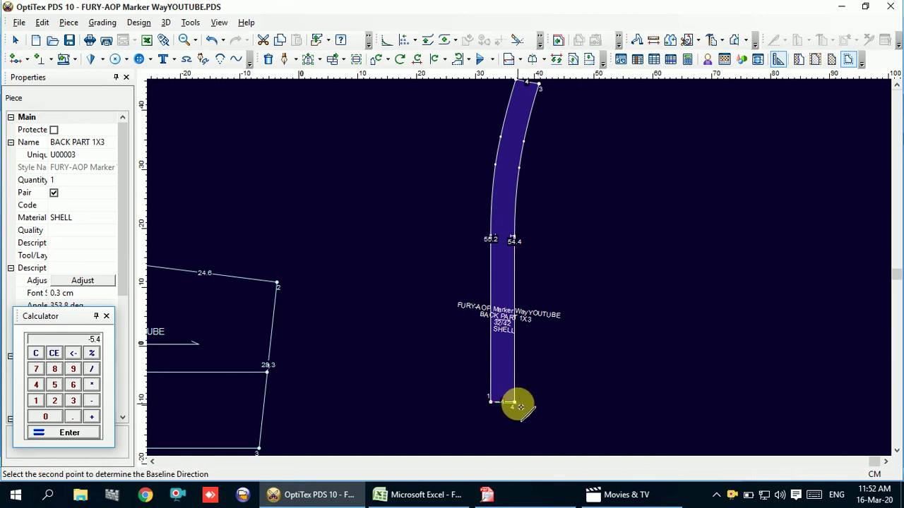
left_click(514, 404)
left_click(492, 404)
left_click(514, 403)
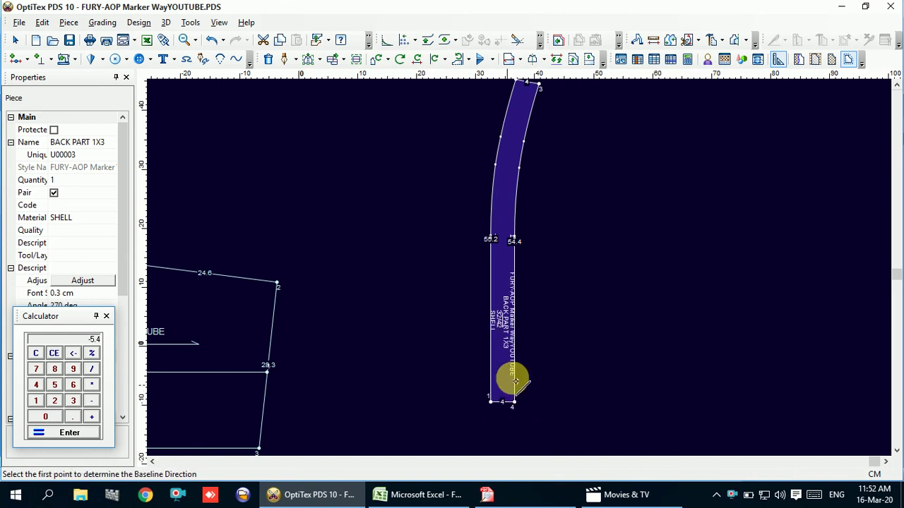
left_click(520, 59)
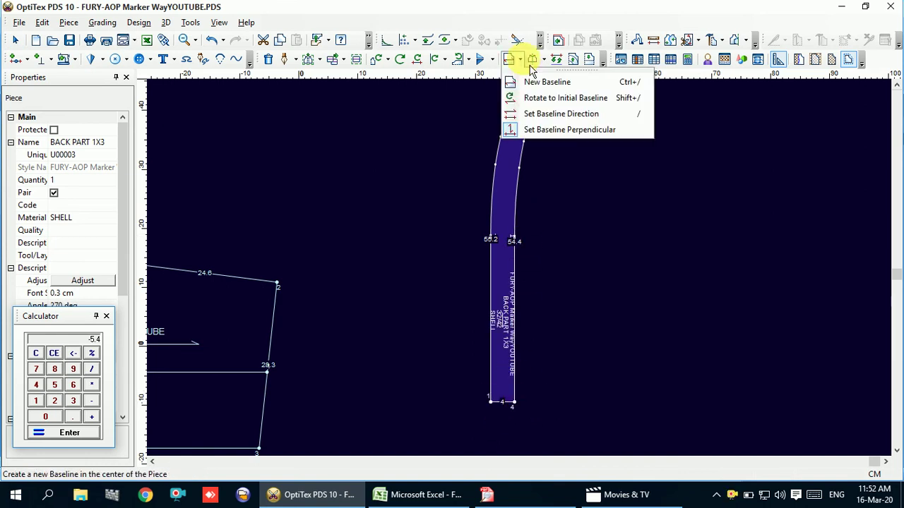
left_click(526, 113)
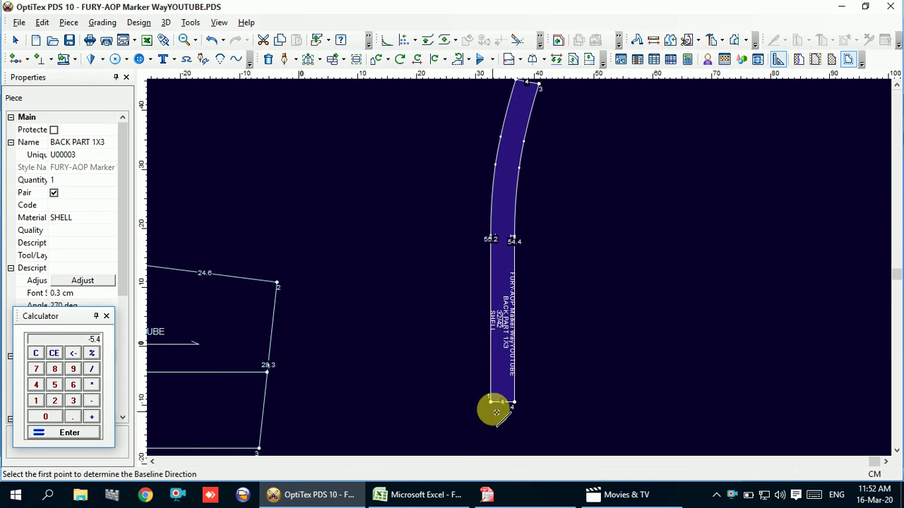
left_click(495, 408)
left_click(514, 404)
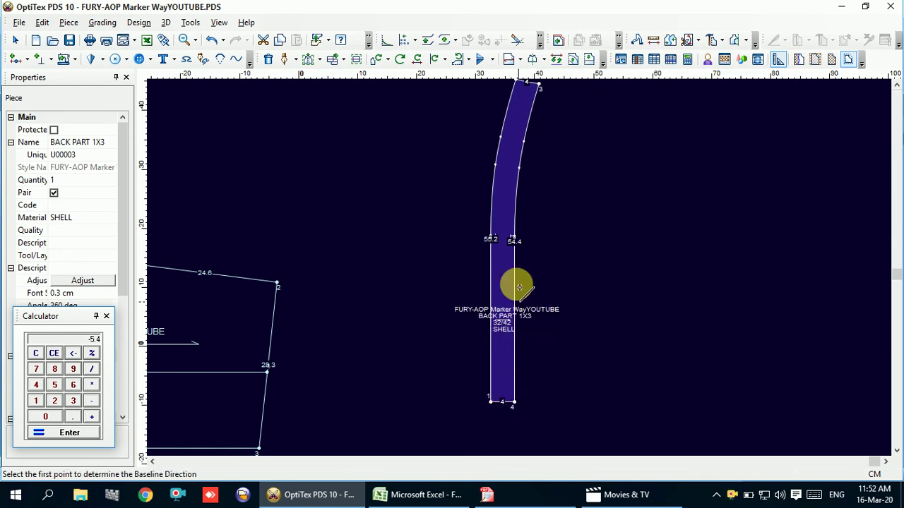
Recentre the piece label, close the Calculator, and set the label font size to 0.1 cm
left_click(506, 59)
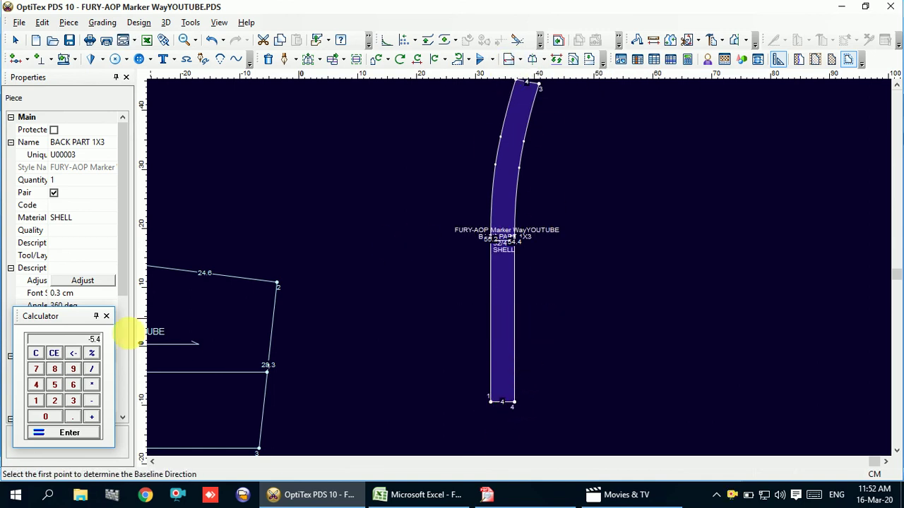
left_click(106, 315)
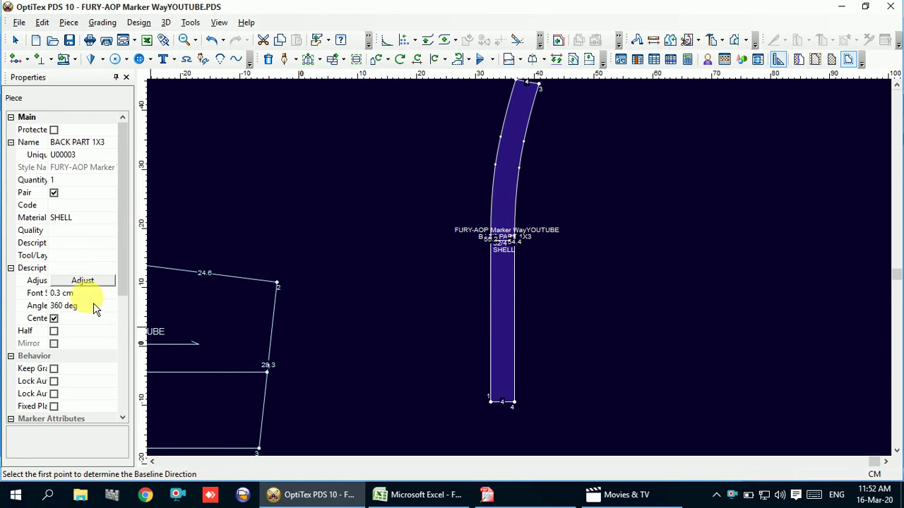
left_click(50, 294)
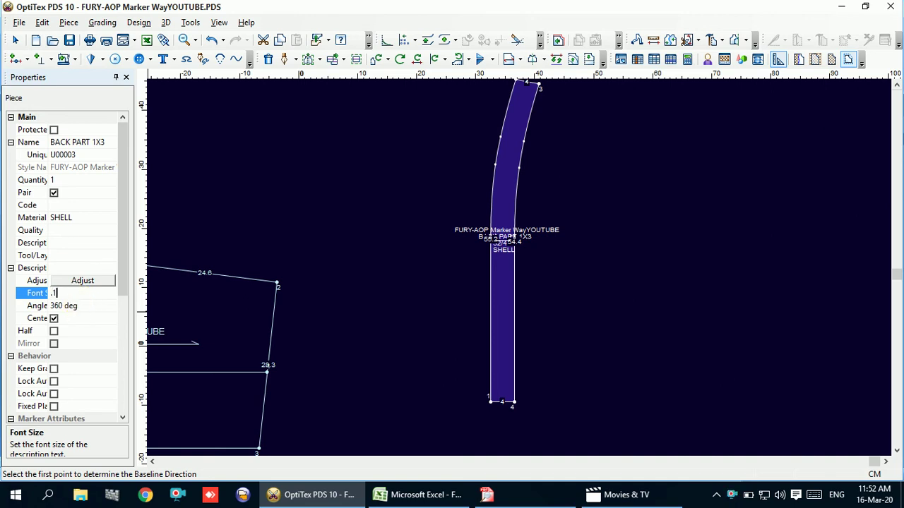
key("Return")
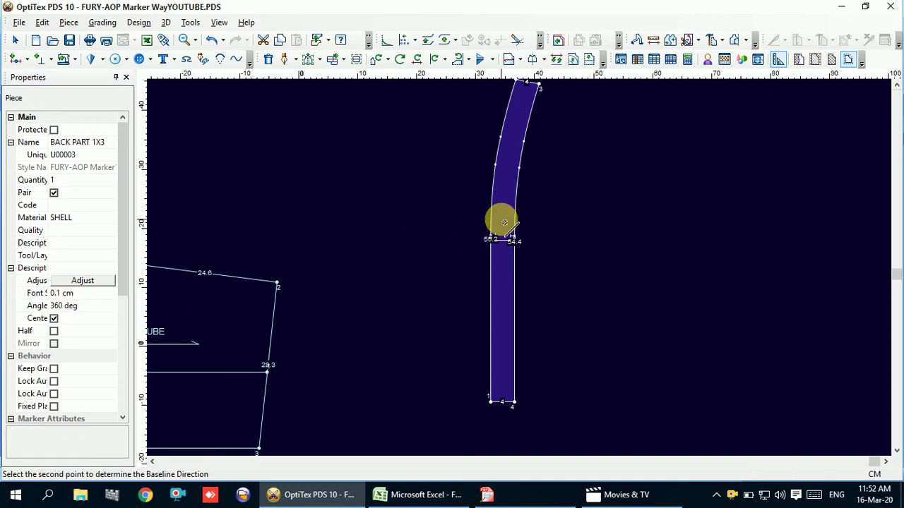
right_click(576, 190)
left_click(602, 200)
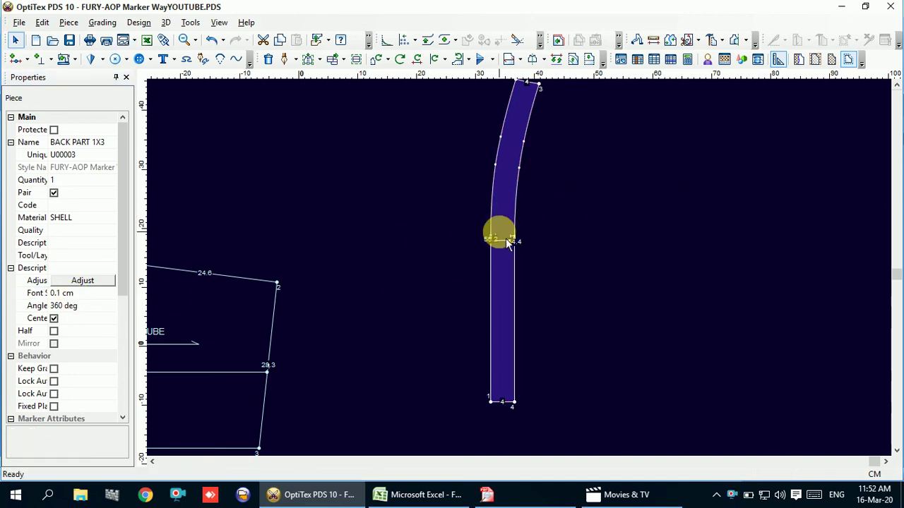
scroll(521, 264, "up", 1)
scroll(523, 276, "up", 1)
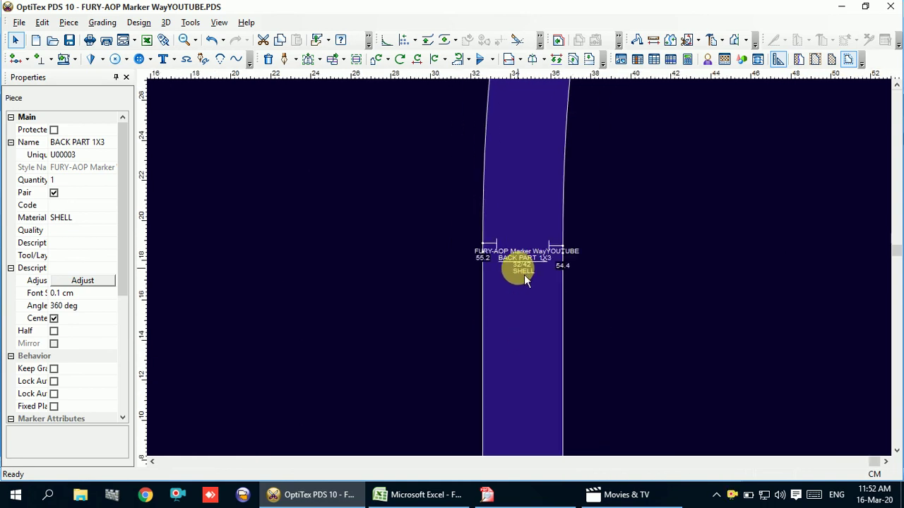
scroll(522, 272, "down", 2)
scroll(525, 264, "down", 1)
scroll(526, 289, "up", 1)
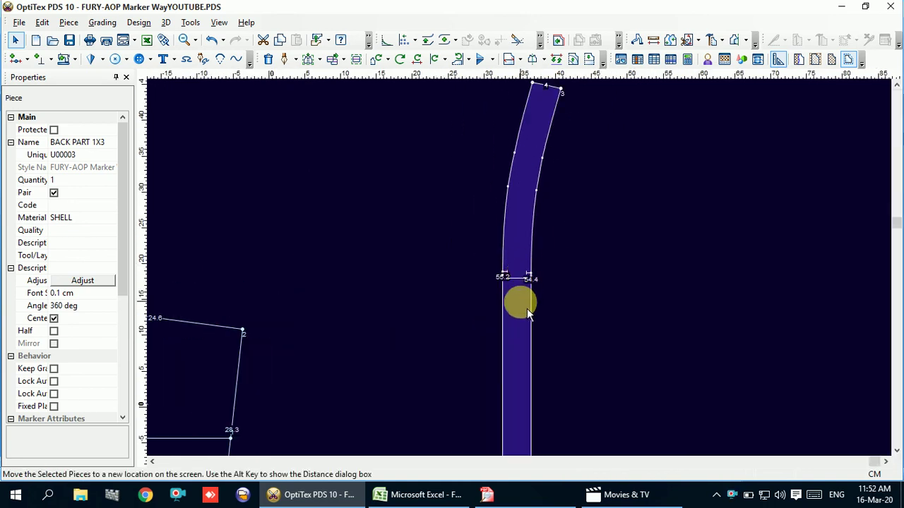
scroll(526, 296, "down", 2)
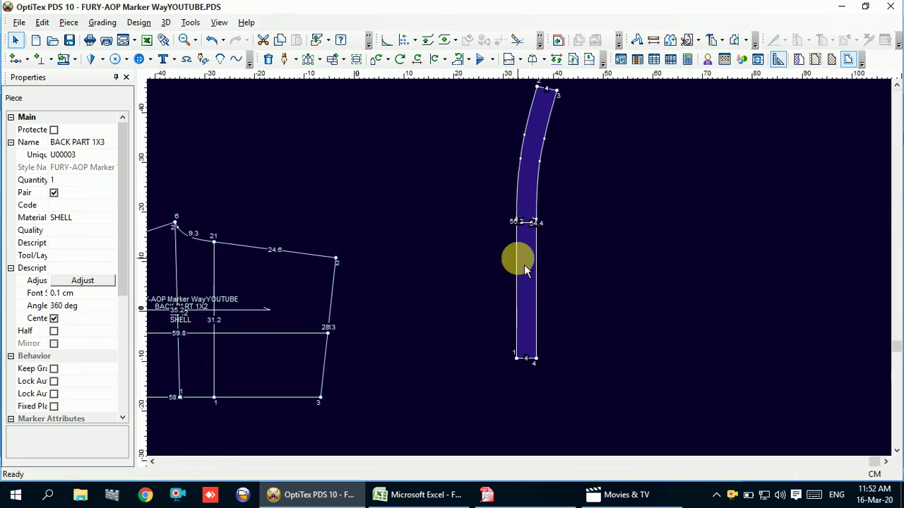
Mirror the strip with a half line through its two bottom points
key("h")
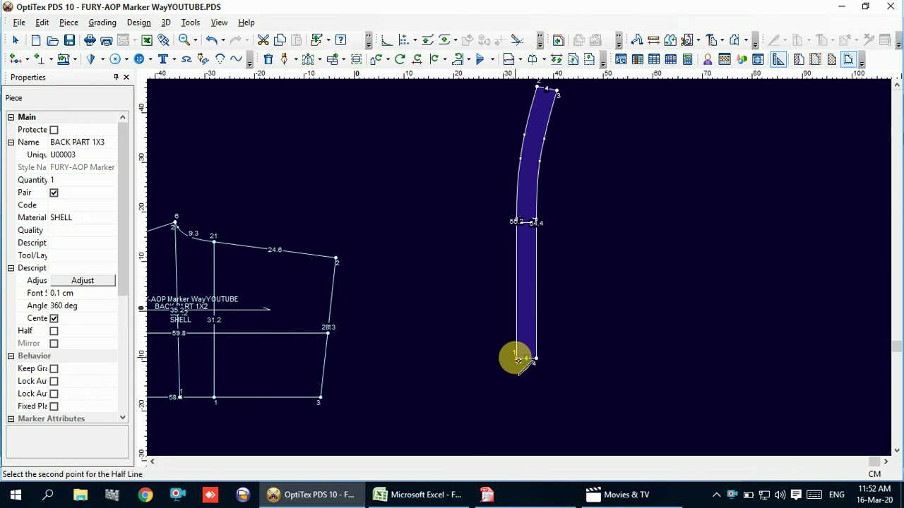
left_click(518, 360)
left_click(535, 359)
scroll(525, 273, "down", 3)
right_click(565, 217)
left_click(591, 228)
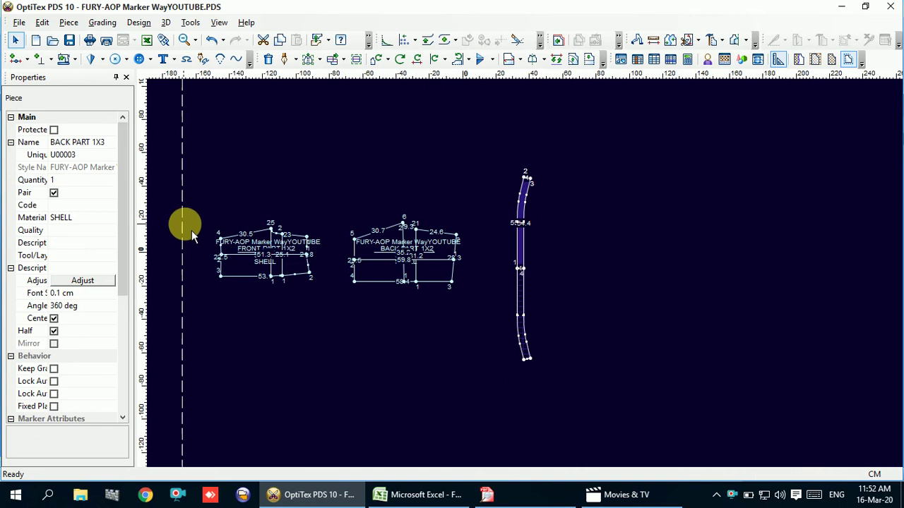
scroll(232, 246, "up", 3)
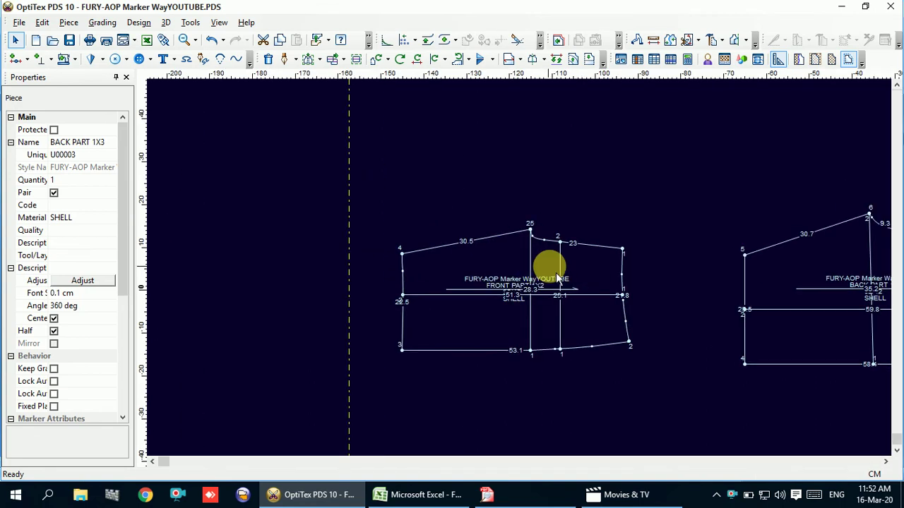
Arrange FRONT PART 1X2, BACK PART 1X2 and the long strip side by side
left_click(508, 279)
scroll(508, 279, "down", 2)
left_click(579, 167)
left_click_drag(520, 282, 826, 289)
left_click_drag(723, 296, 575, 291)
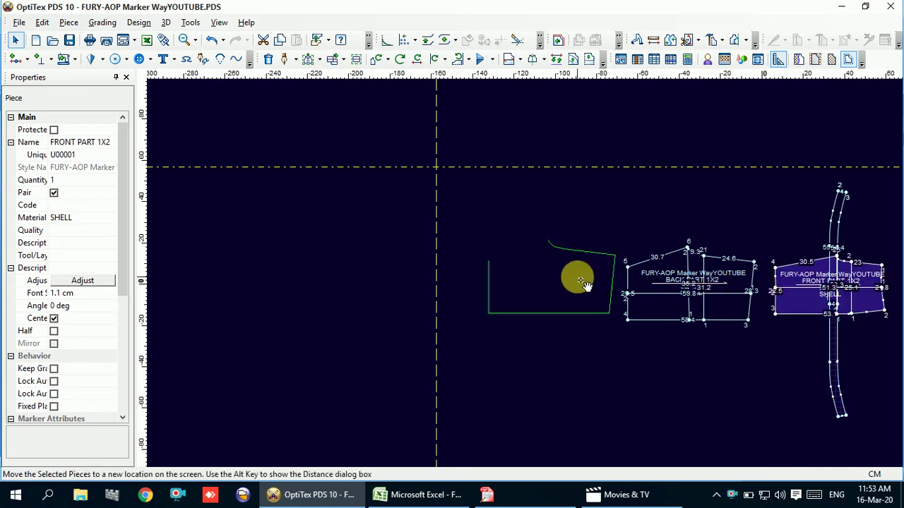
left_click_drag(480, 275, 498, 228)
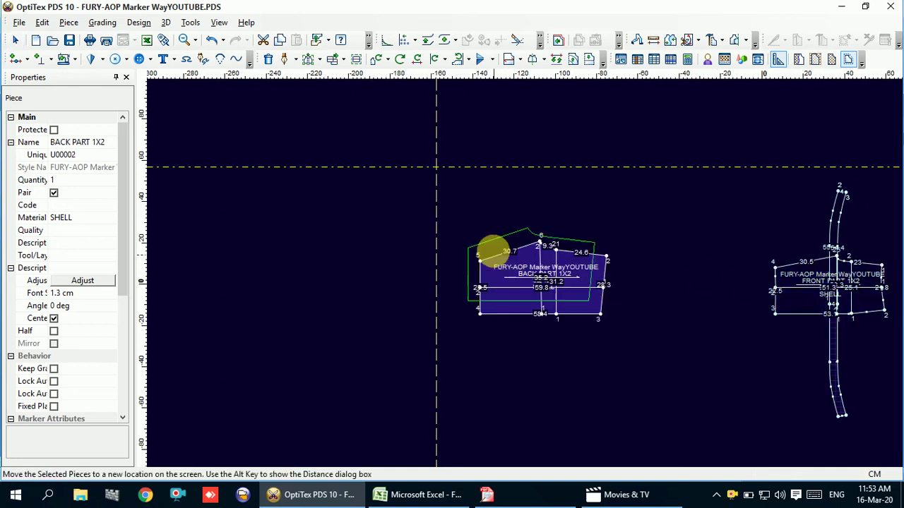
left_click_drag(775, 291, 662, 239)
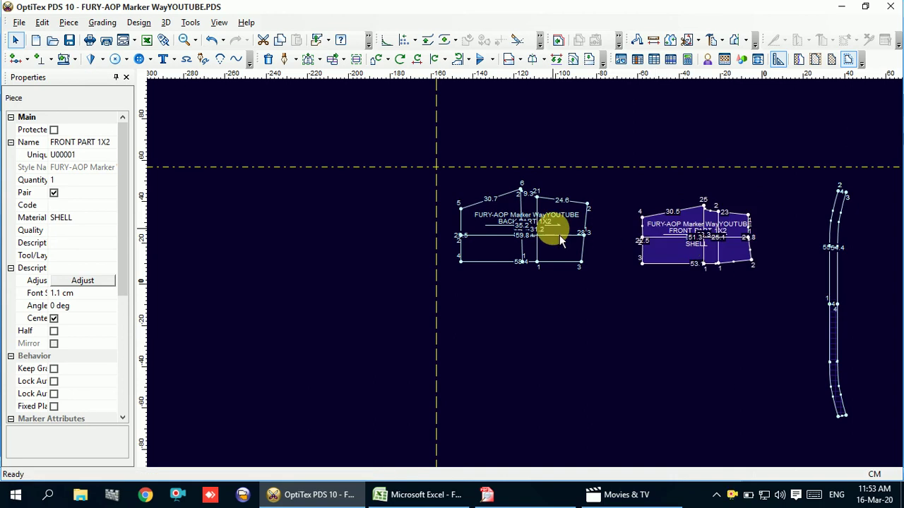
mouse_move(456, 195)
left_mouse_down()
mouse_move(747, 252)
mouse_move(780, 246)
left_mouse_up()
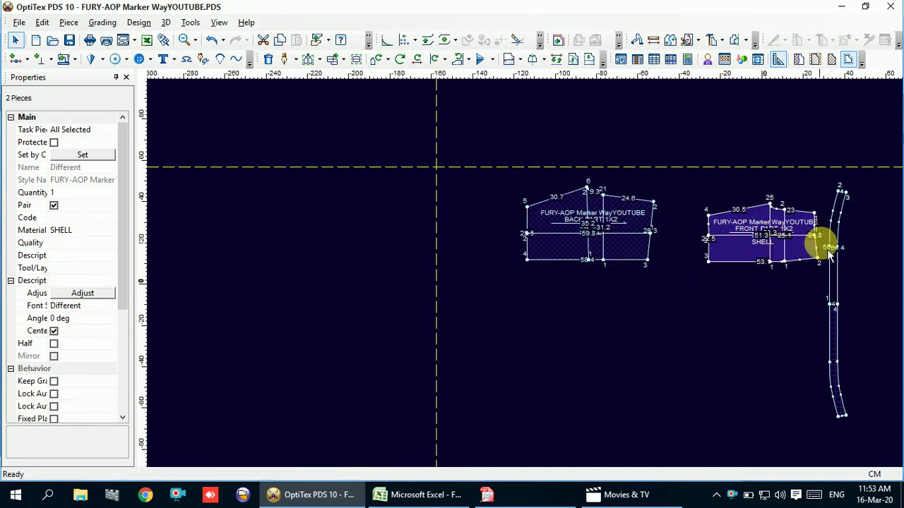
left_click_drag(840, 246, 489, 228)
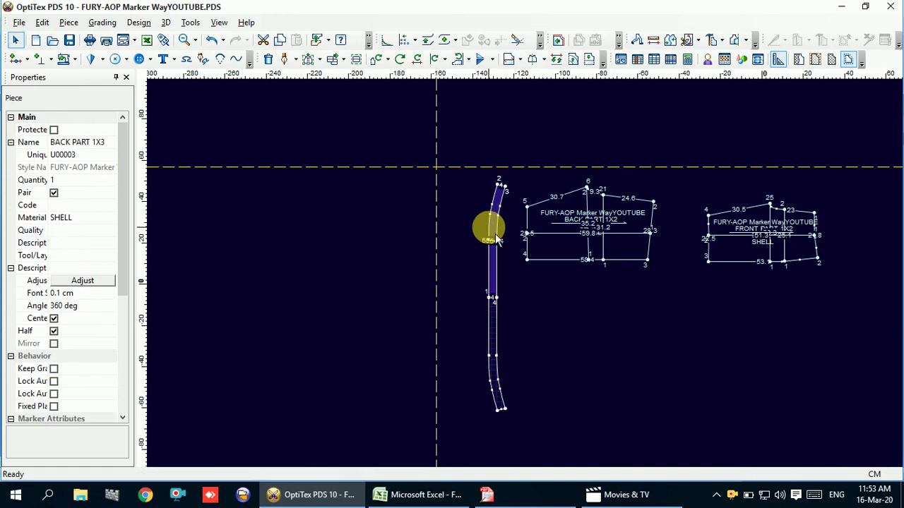
scroll(631, 308, "down", 1)
Inspect the back part, front part and narrow strip pieces, then bring up the Excel size spec
left_click(504, 238)
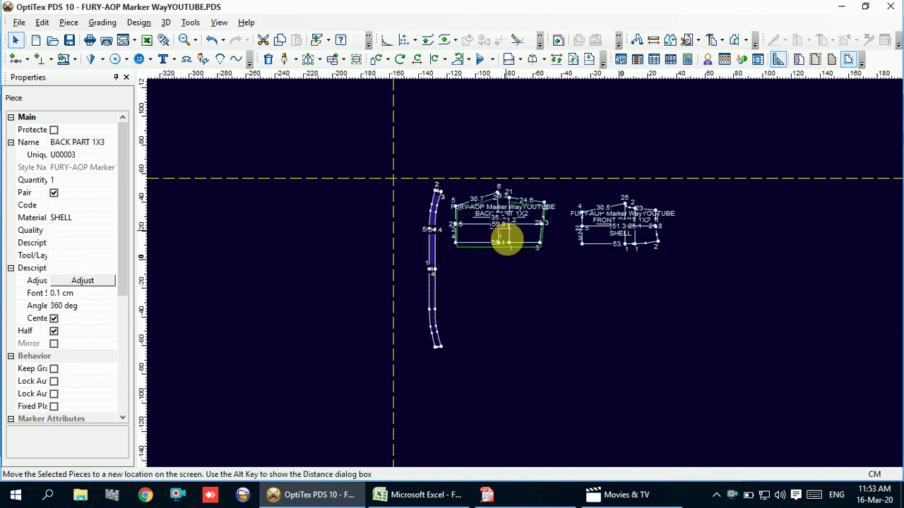
left_click_drag(507, 260, 511, 296)
left_click_drag(604, 228, 605, 250)
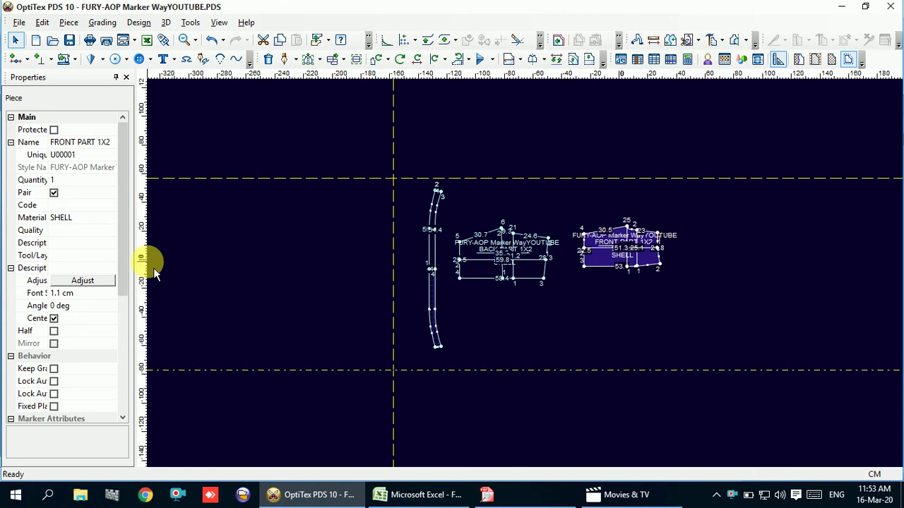
scroll(615, 238, "up", 2)
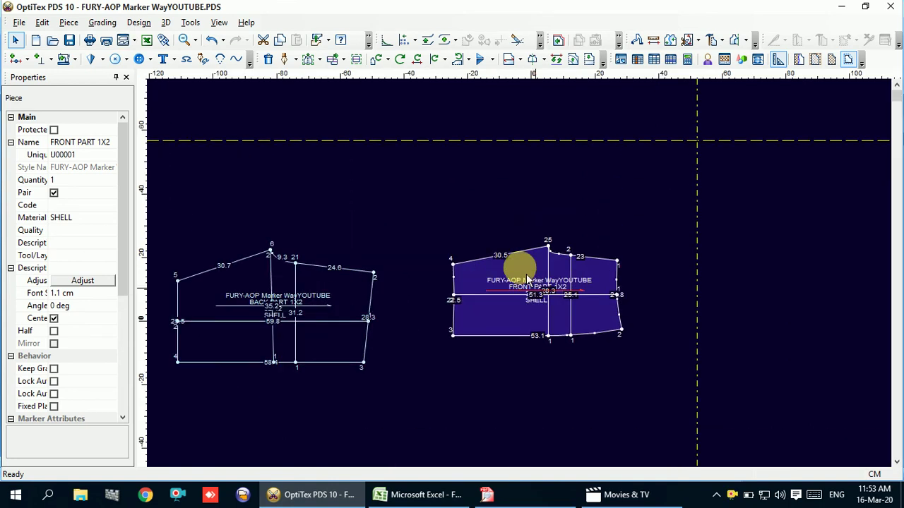
scroll(534, 287, "up", 3)
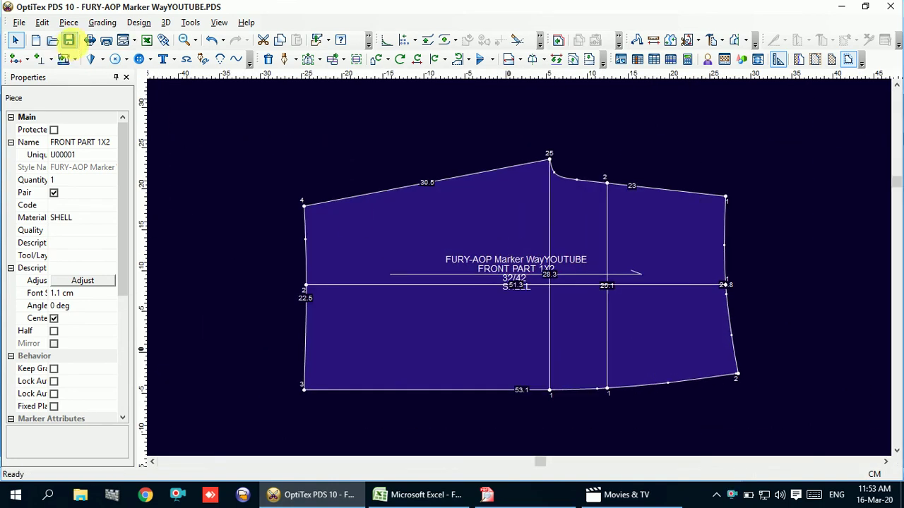
scroll(519, 285, "down", 1)
scroll(494, 254, "down", 1)
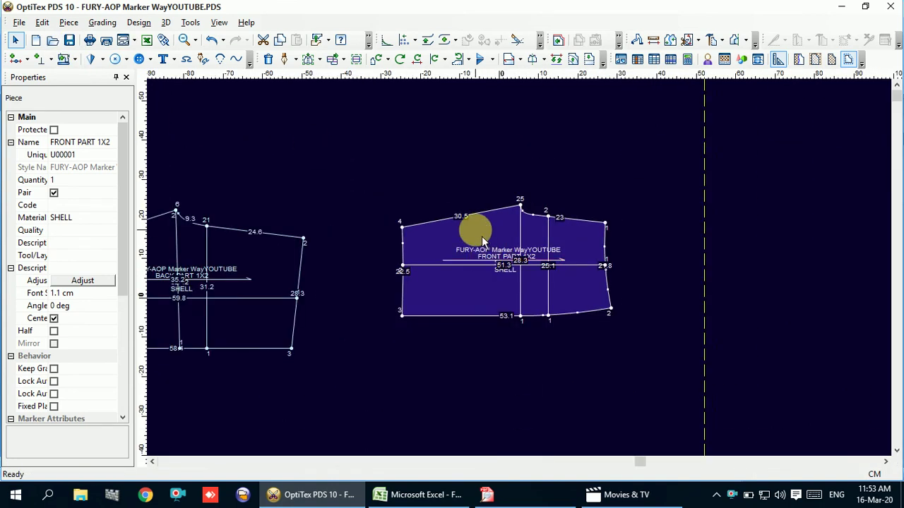
scroll(487, 247, "down", 1)
left_click(358, 307)
scroll(520, 269, "down", 1)
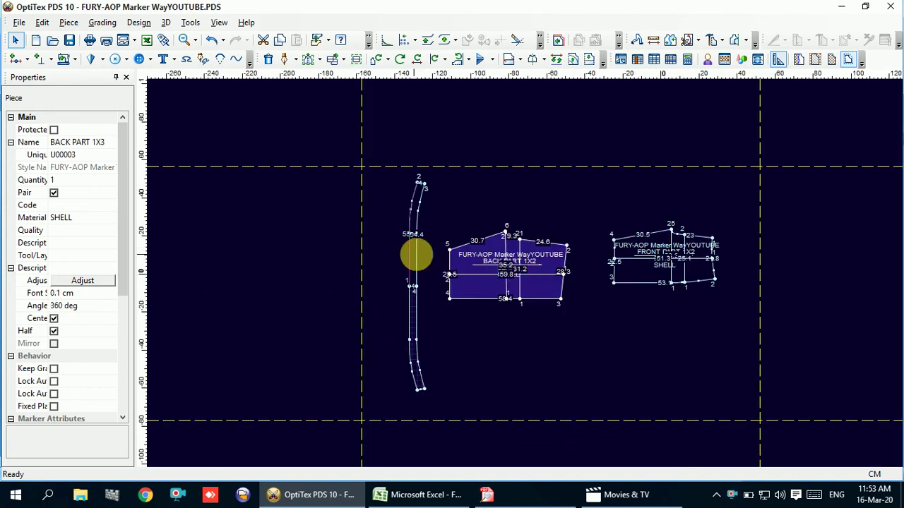
left_click(414, 253)
left_click(422, 489)
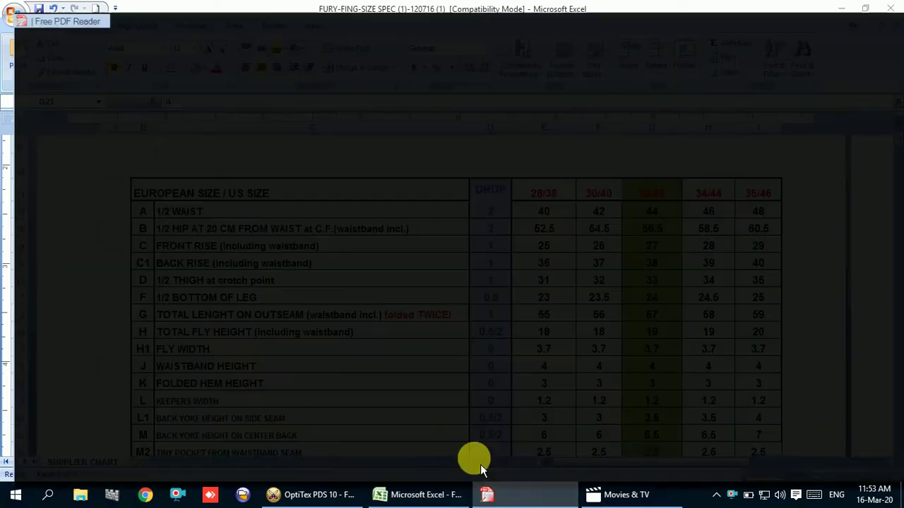
View the jeans front and back sketch in the PDF, check BACK PART 1X2, then return to Excel
left_click(473, 456)
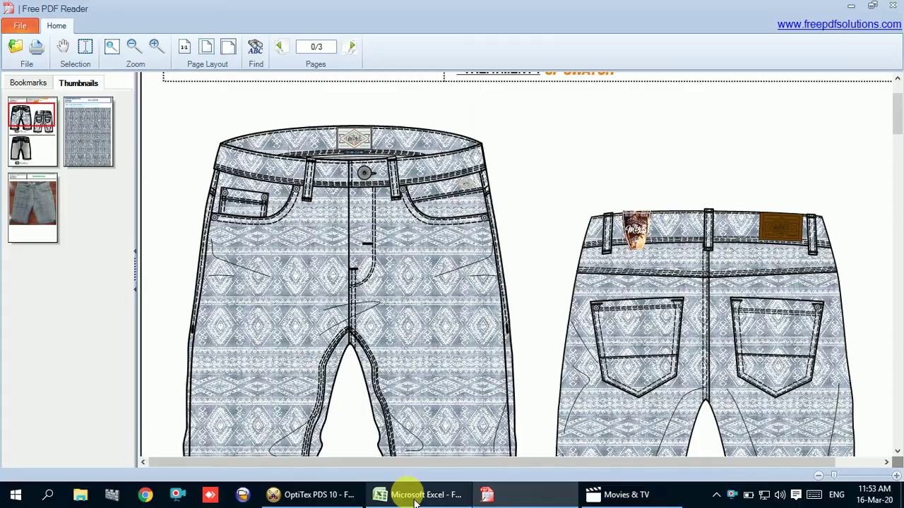
left_click(311, 495)
left_click(545, 283)
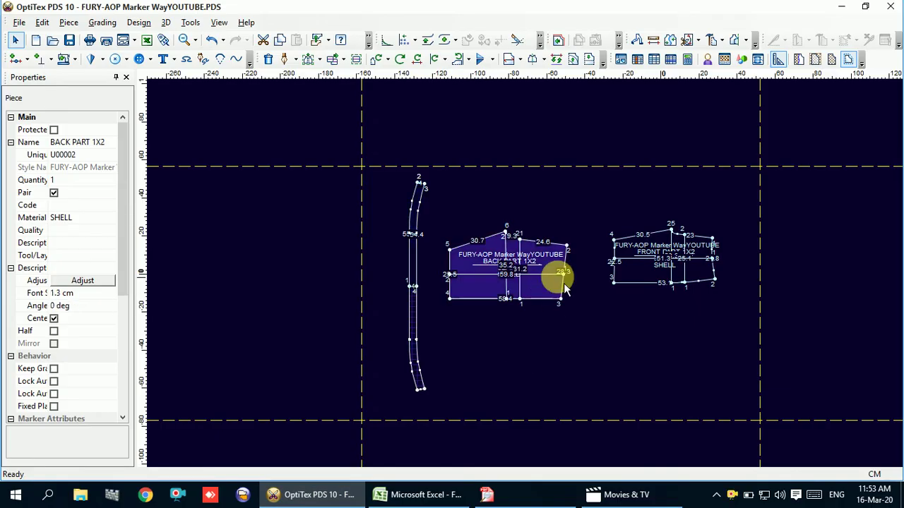
scroll(540, 279, "up", 2)
scroll(519, 264, "up", 1)
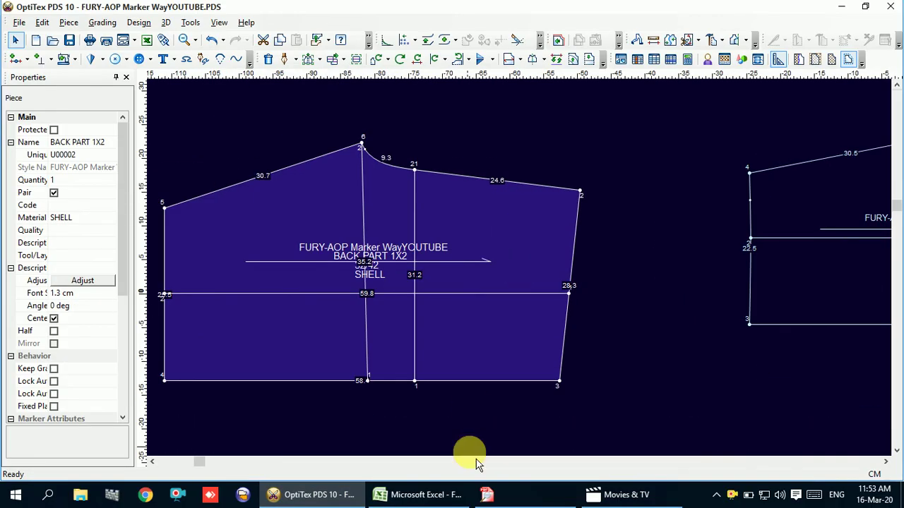
left_click(456, 494)
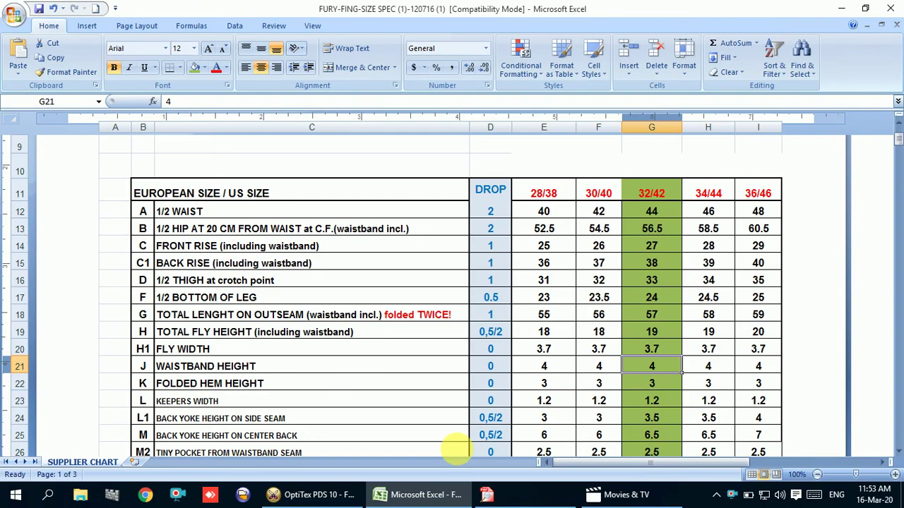
Read size 32/42 back yoke heights in G24 and G25 (3.5 side seam, 6.5 centre back)
scroll(182, 365, "down", 2)
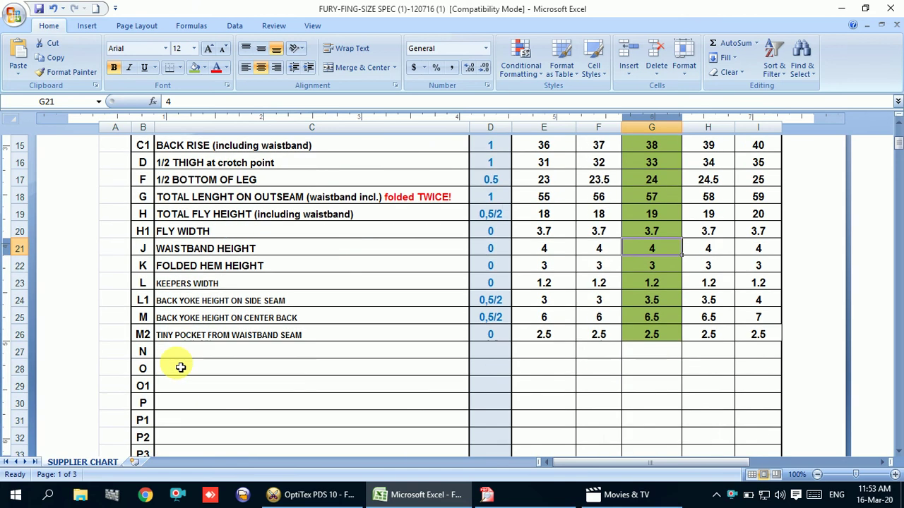
left_click(189, 304)
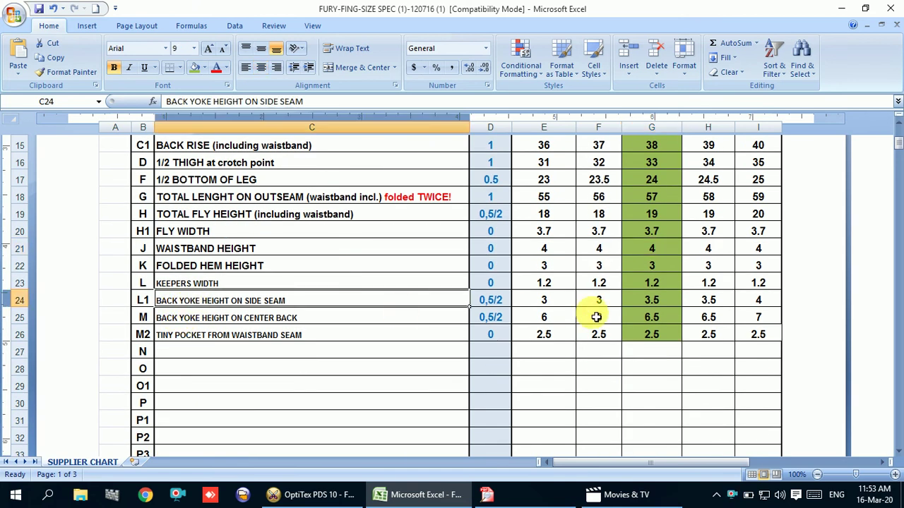
left_click(656, 304)
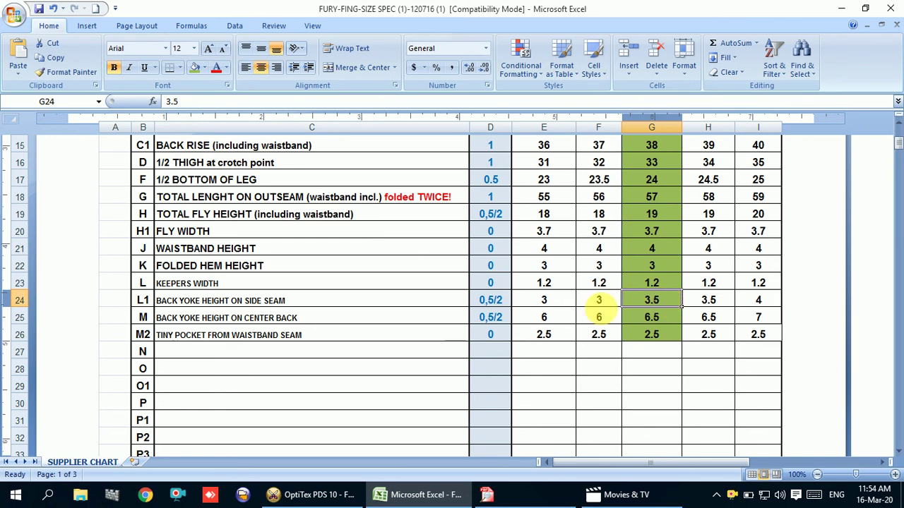
left_click(663, 320)
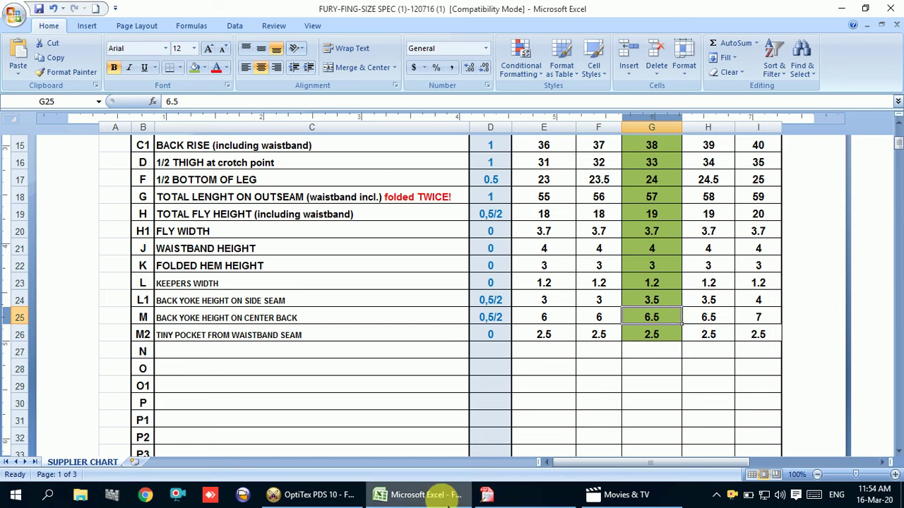
left_click(311, 494)
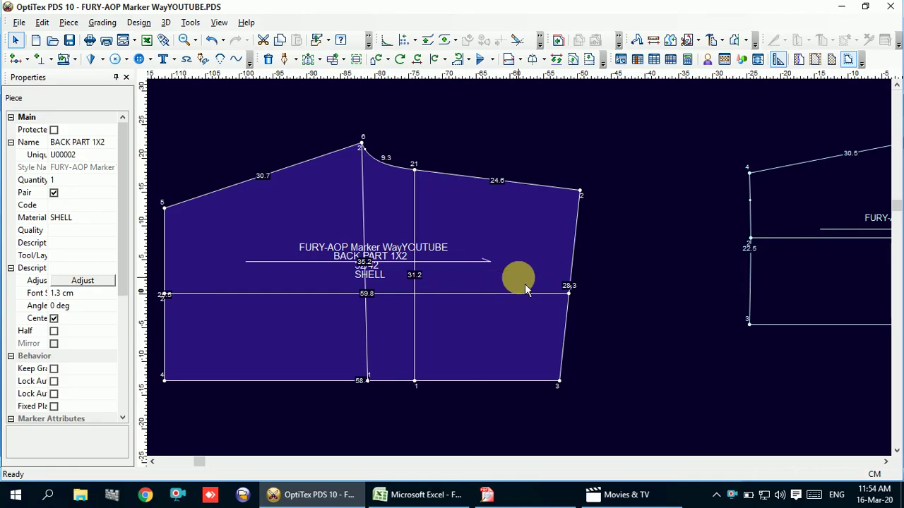
scroll(528, 279, "up", 3)
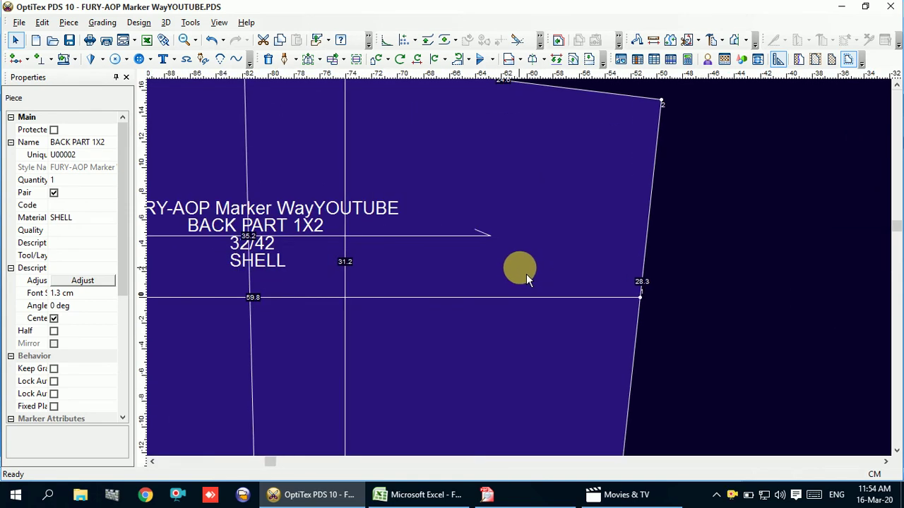
scroll(526, 274, "down", 2)
scroll(519, 274, "down", 2)
scroll(508, 267, "up", 1)
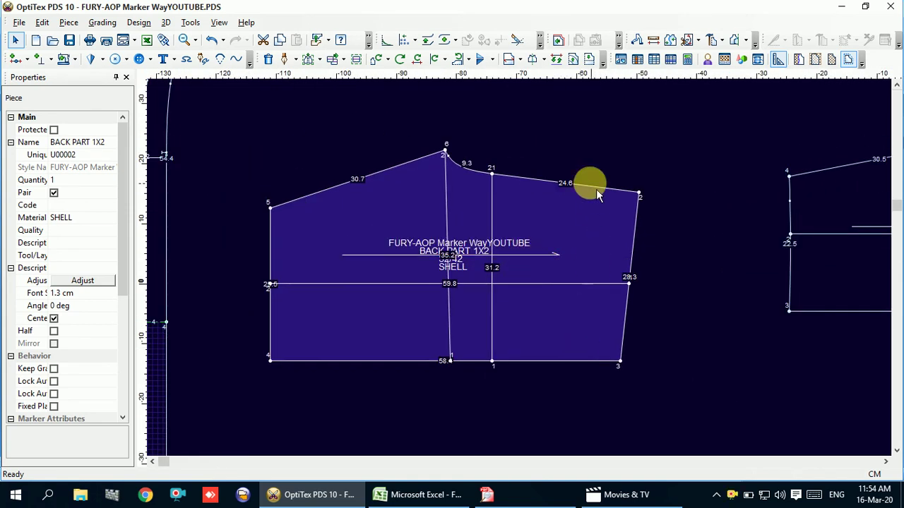
key("d")
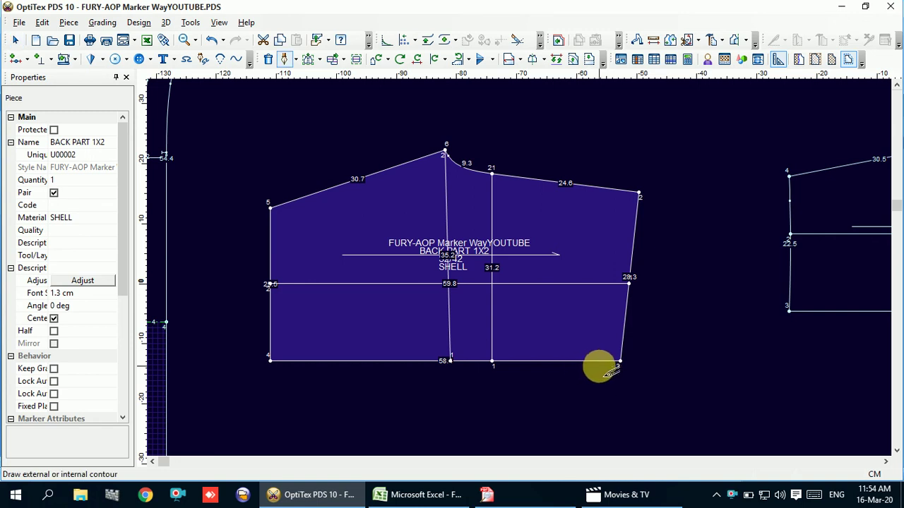
left_click(597, 361)
type("3.5")
key("Return")
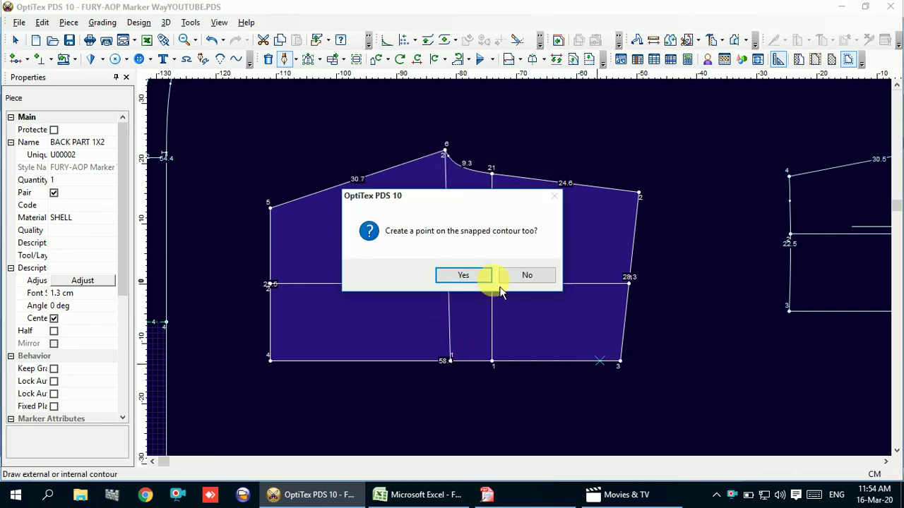
key("Return")
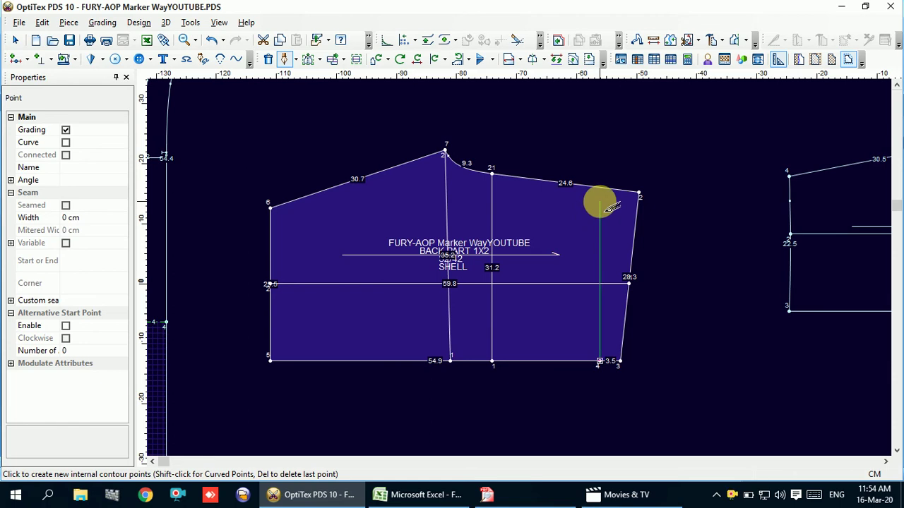
left_click(605, 190)
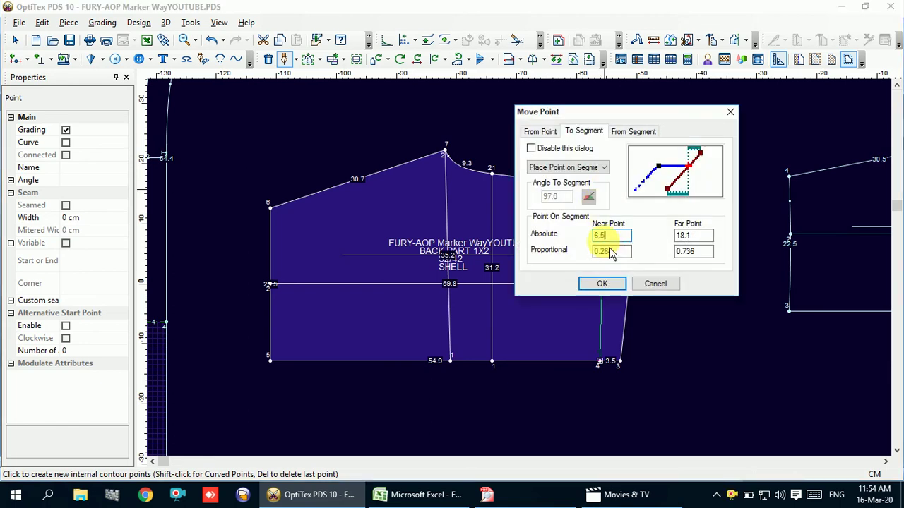
left_click(602, 283)
left_click(460, 274)
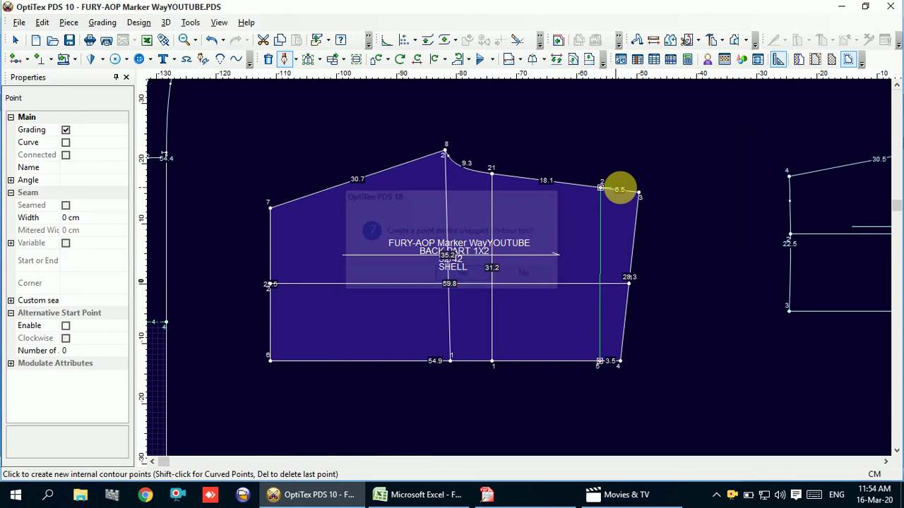
right_click(666, 155)
left_click(674, 191)
right_click(678, 147)
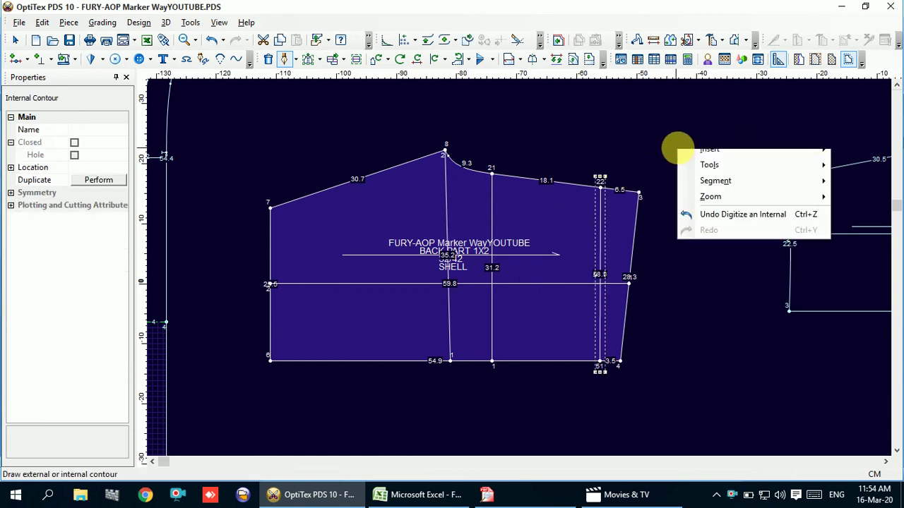
left_click(713, 157)
scroll(520, 266, "up", 2)
scroll(565, 258, "up", 2)
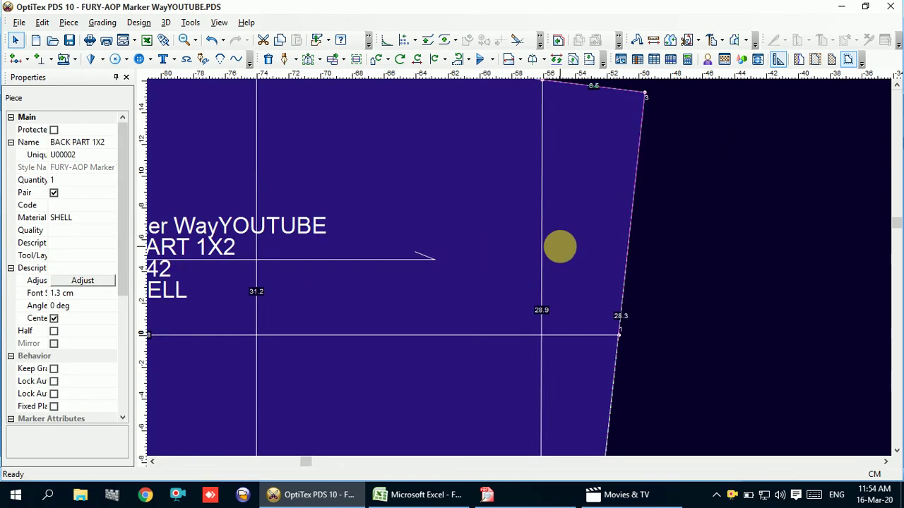
scroll(525, 283, "down", 2)
scroll(525, 281, "down", 2)
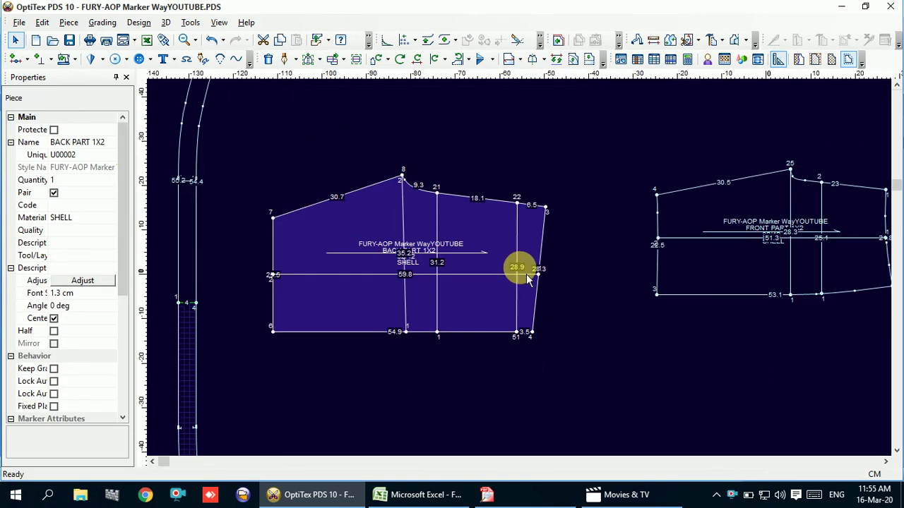
left_click(524, 211)
key("Delete")
left_click(518, 332)
key("Delete")
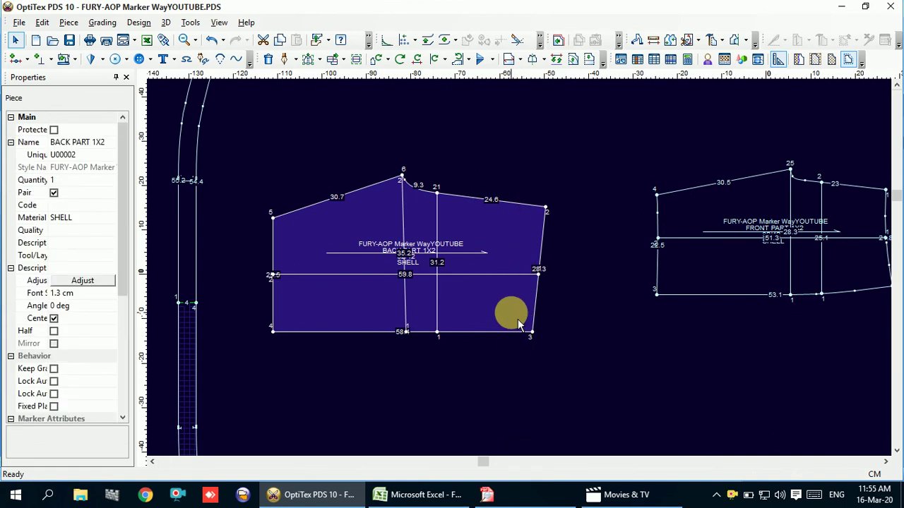
Create a line parallel to the piece's right edge at 6.5 cm, adding its point to the contour
key("p")
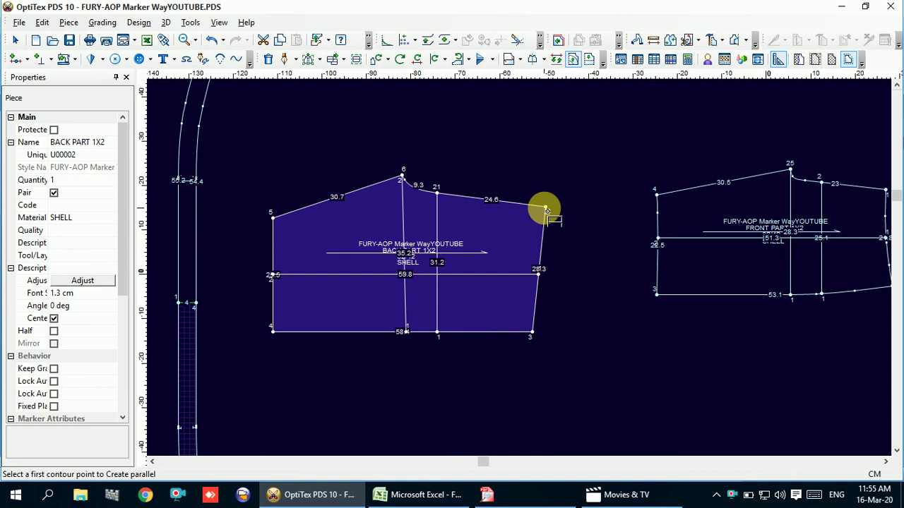
left_click(545, 209)
left_click(531, 332)
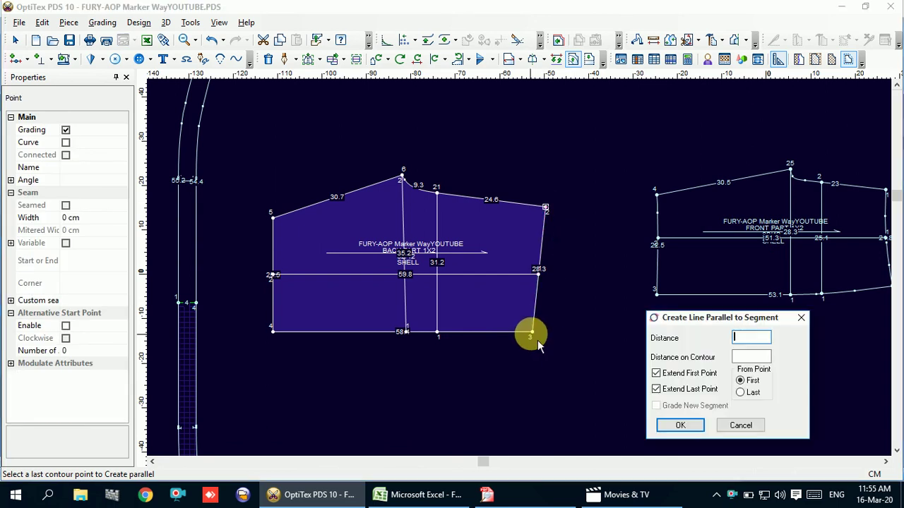
type("6.5")
key("Return")
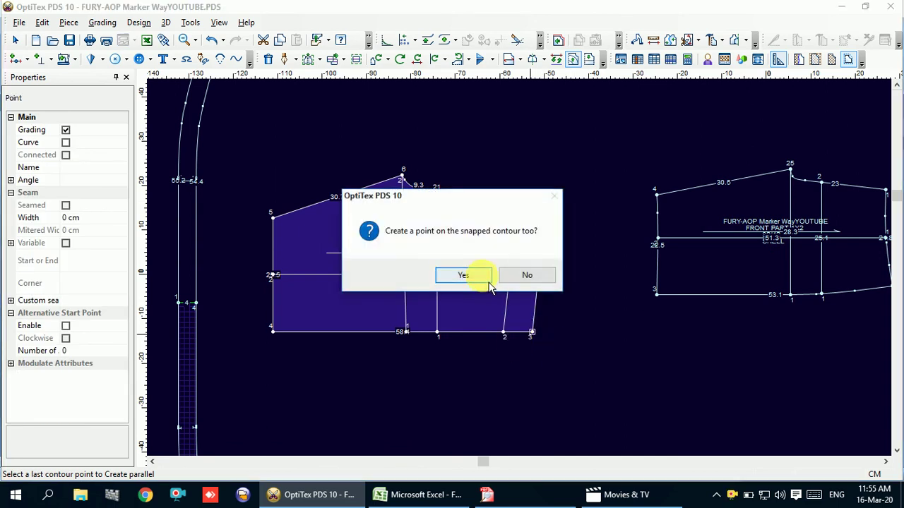
left_click(463, 275)
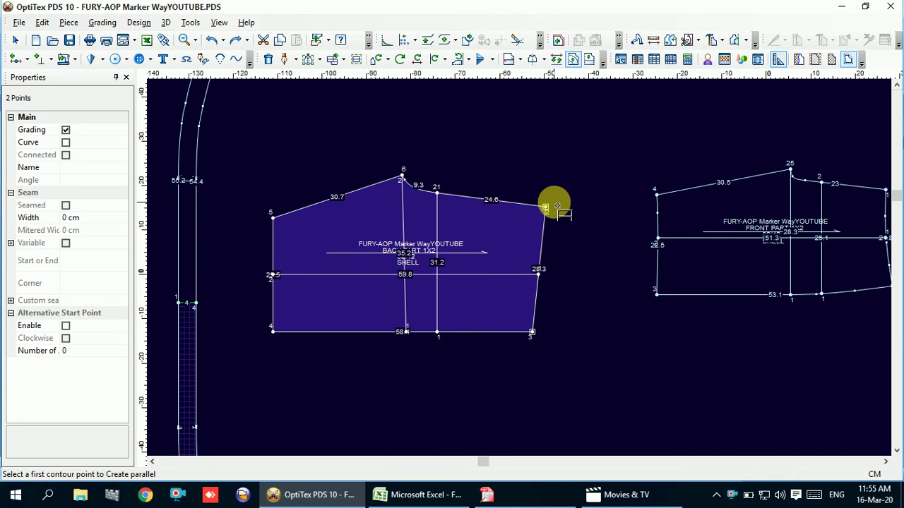
right_click(545, 172)
left_click(572, 176)
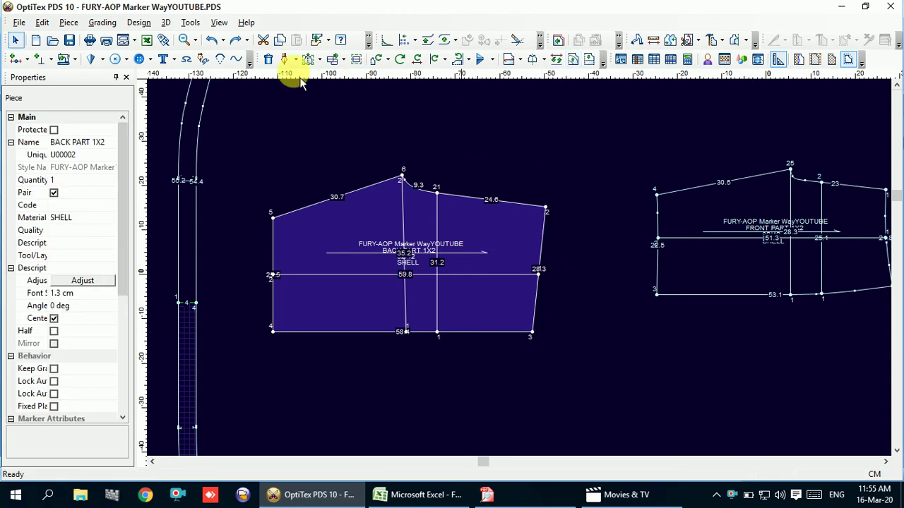
Draw an internal line from the bottom edge to the top edge, placing the endpoint at 3.5 cm
left_click(285, 59)
left_click(507, 332)
type("6.5")
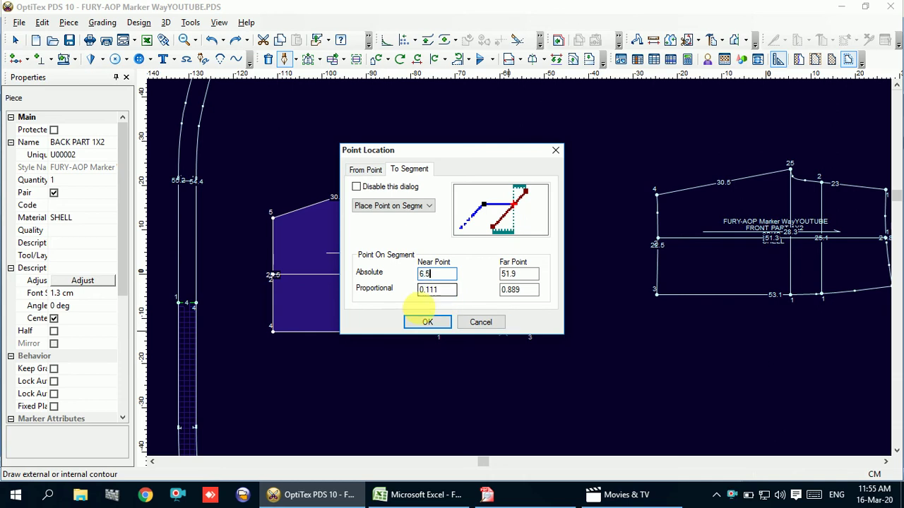
left_click(428, 322)
left_click(461, 273)
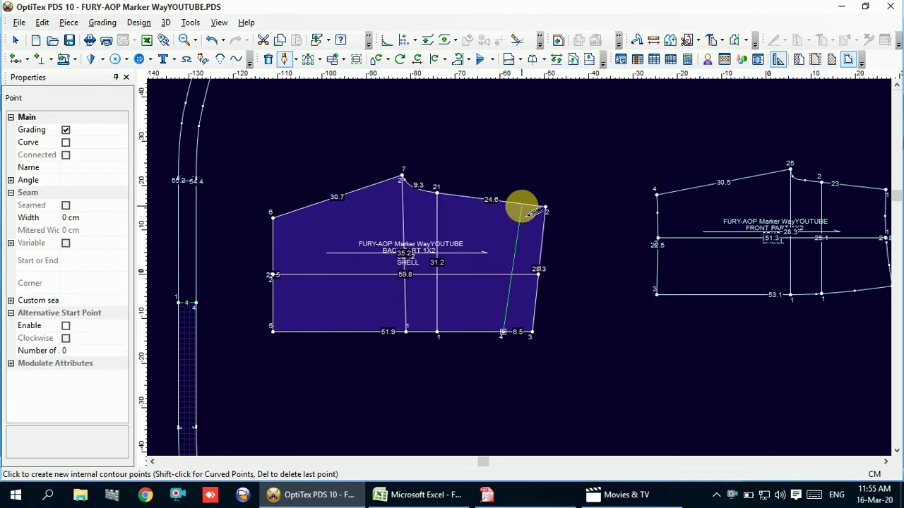
left_click(533, 211)
type("3.5")
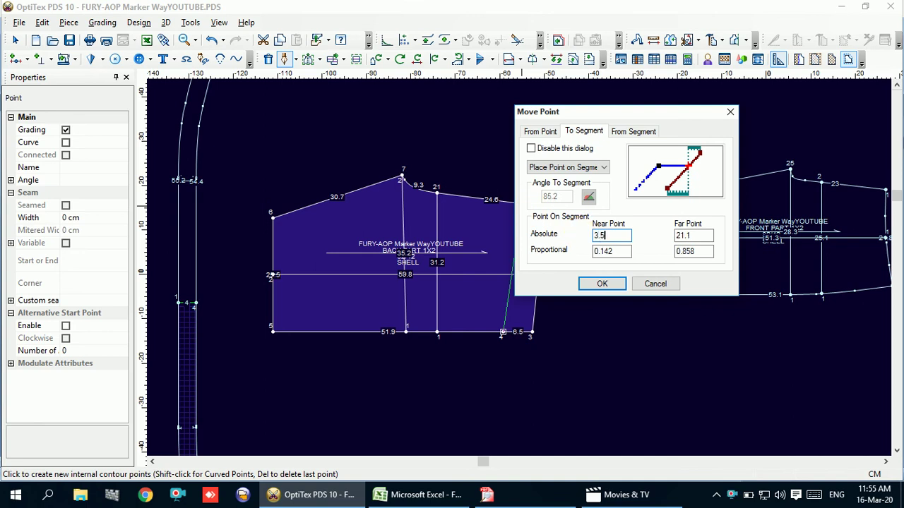
key("Return")
left_click(464, 276)
right_click(558, 153)
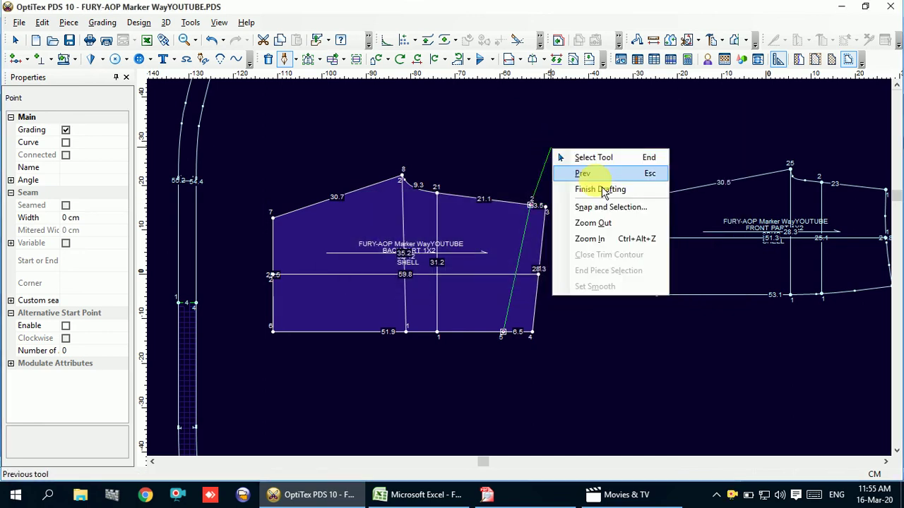
left_click(575, 189)
right_click(526, 159)
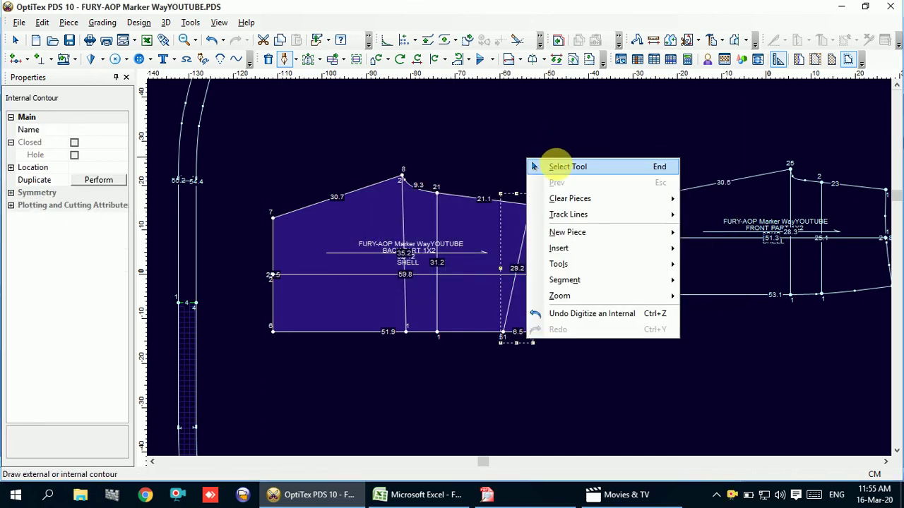
left_click(537, 167)
Redraw the internal line from 3 cm along the bottom edge up to the top edge
left_click(177, 494)
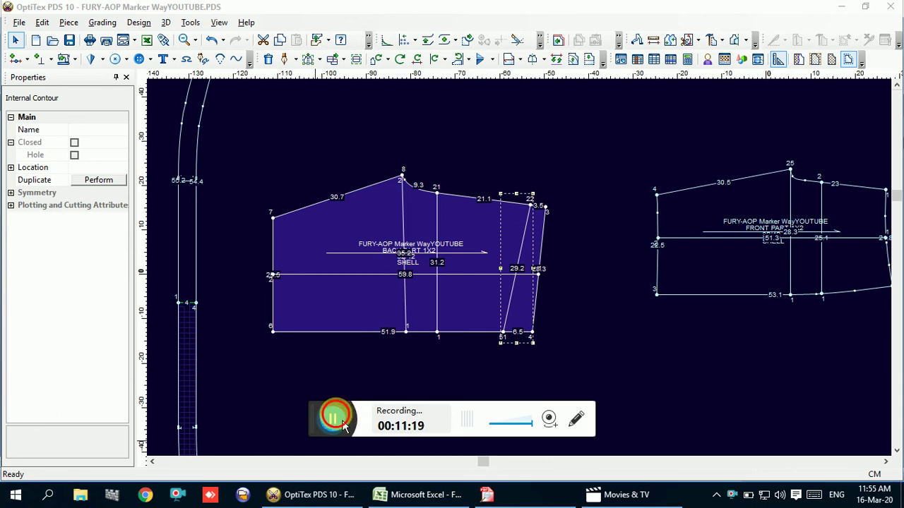
left_click(324, 420)
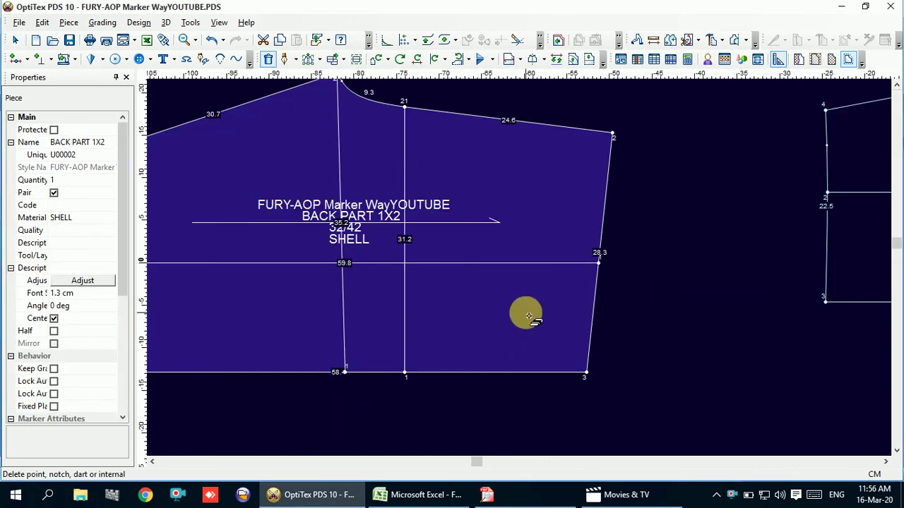
left_click(285, 58)
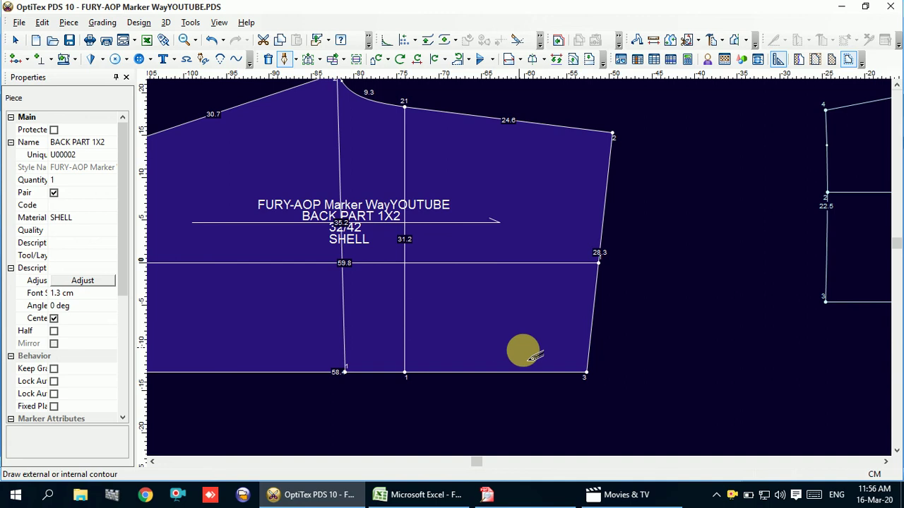
left_click(554, 380)
type("3")
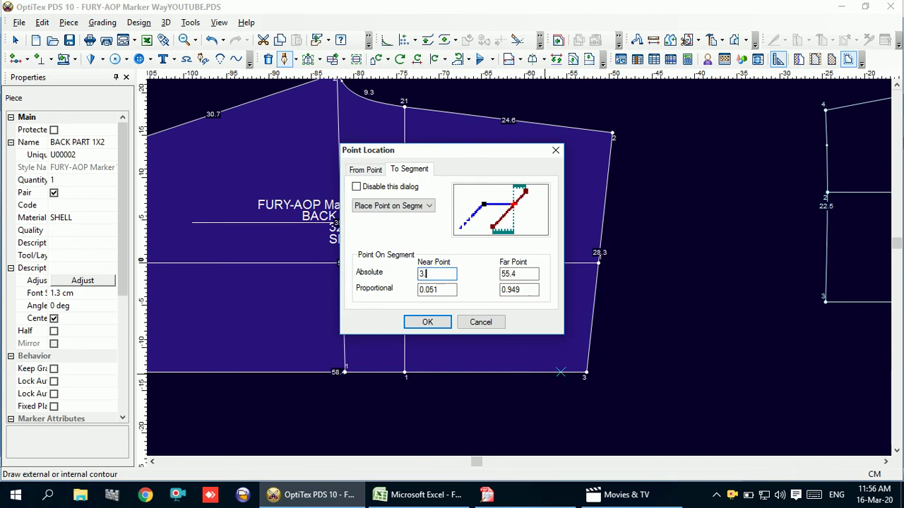
left_click(432, 322)
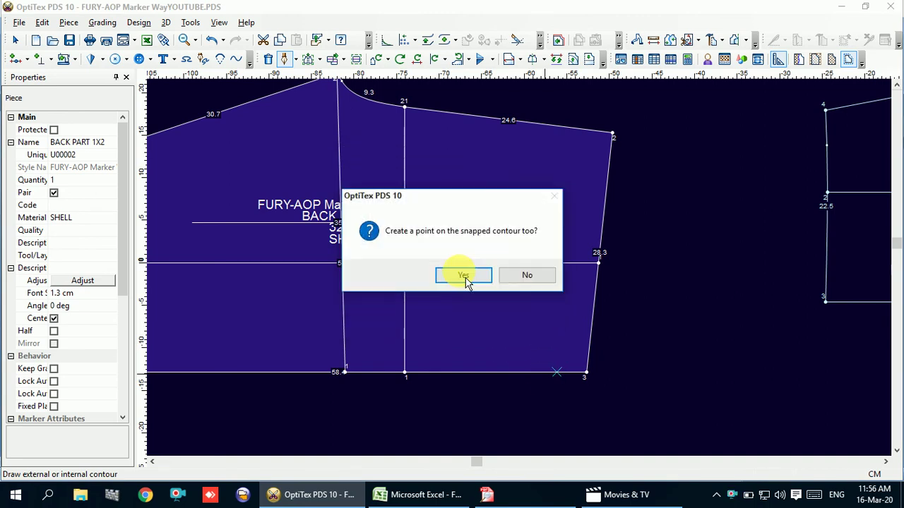
left_click(465, 275)
left_click(566, 127)
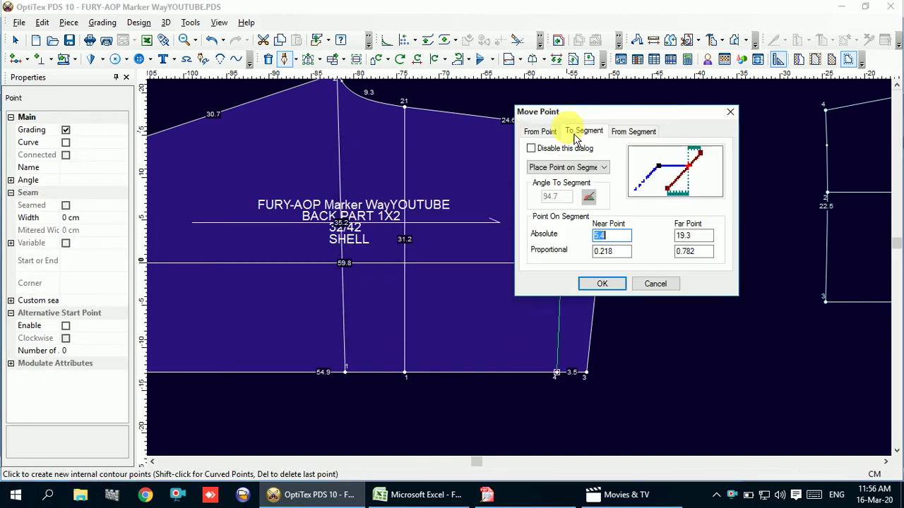
left_click(601, 283)
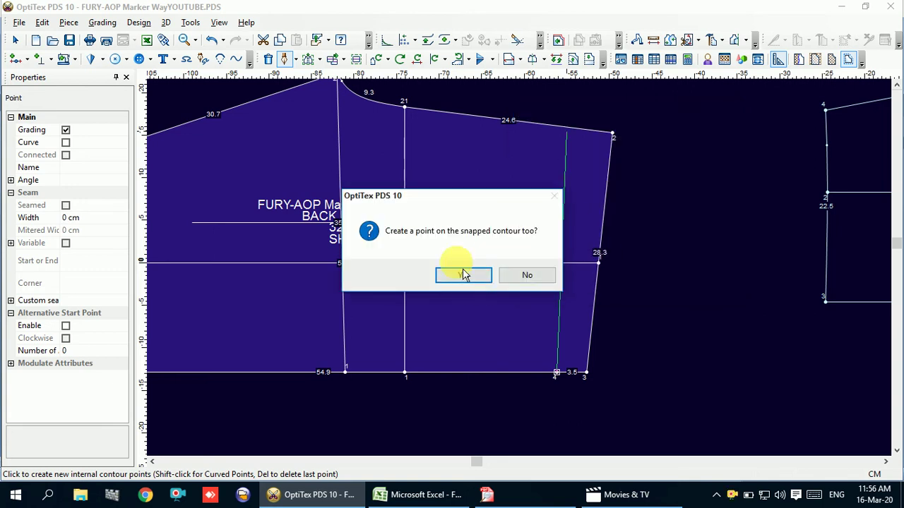
left_click(475, 288)
right_click(684, 92)
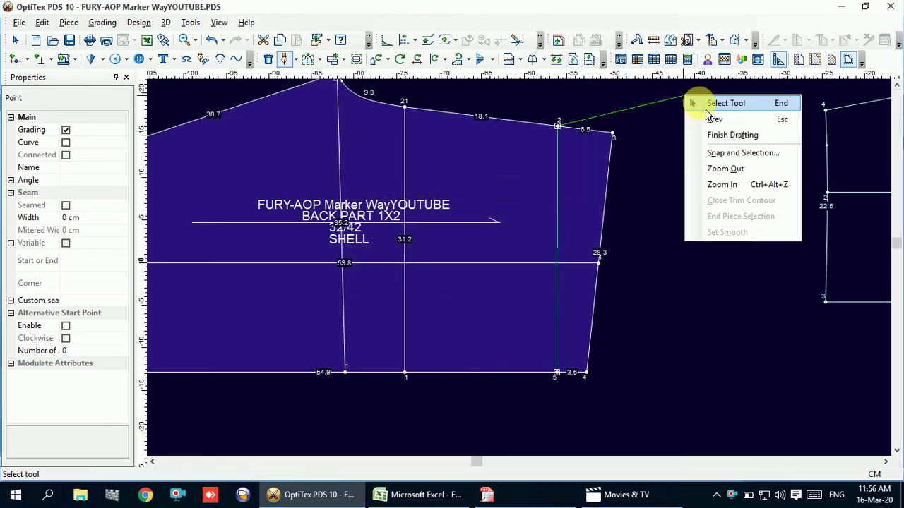
left_click(693, 101)
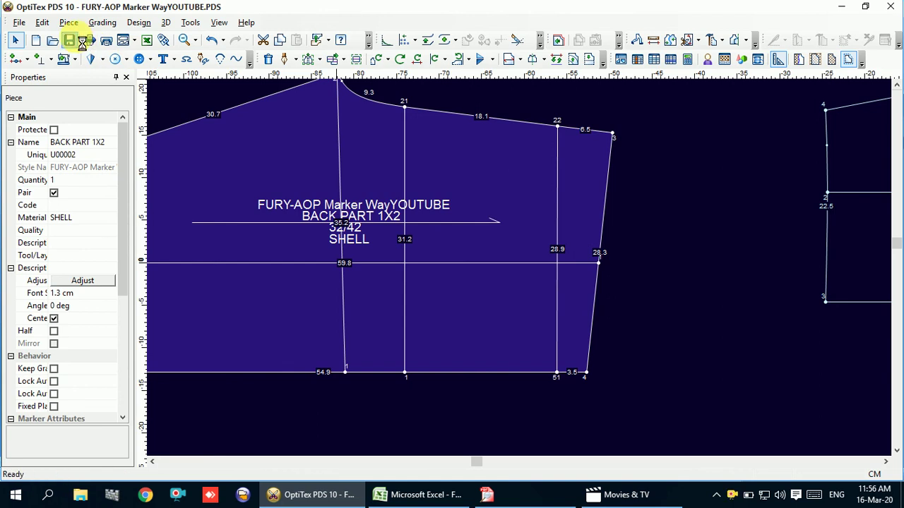
Select the new vertical internal line and the back piece to check the result
scroll(520, 266, "down", 2)
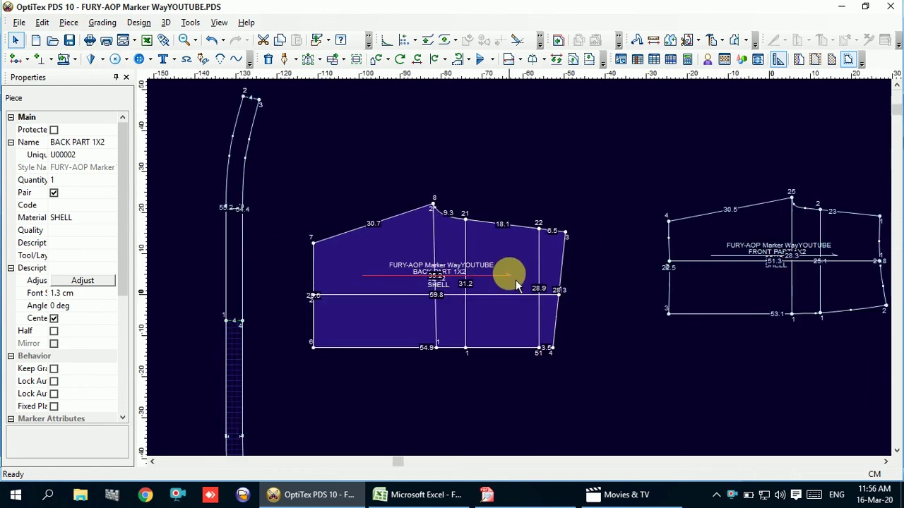
scroll(520, 266, "up", 1)
scroll(520, 266, "up", 1)
left_click(531, 272)
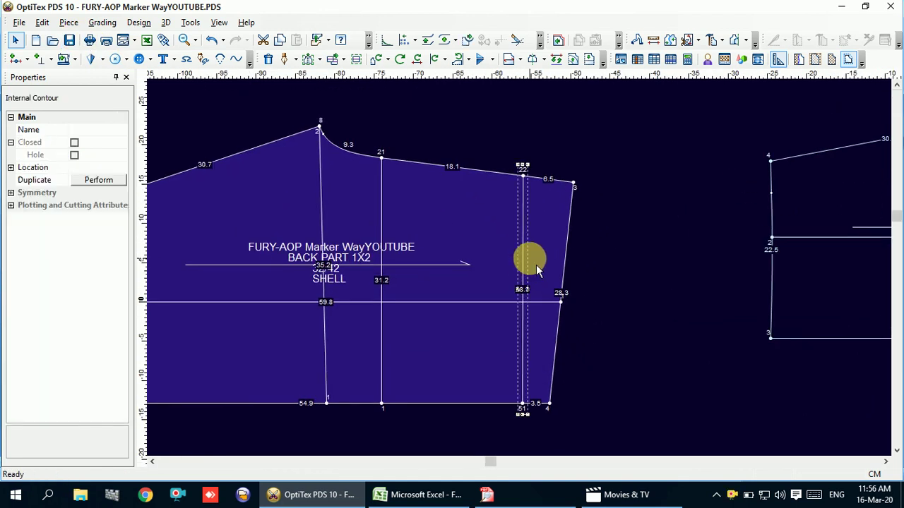
left_click(541, 251)
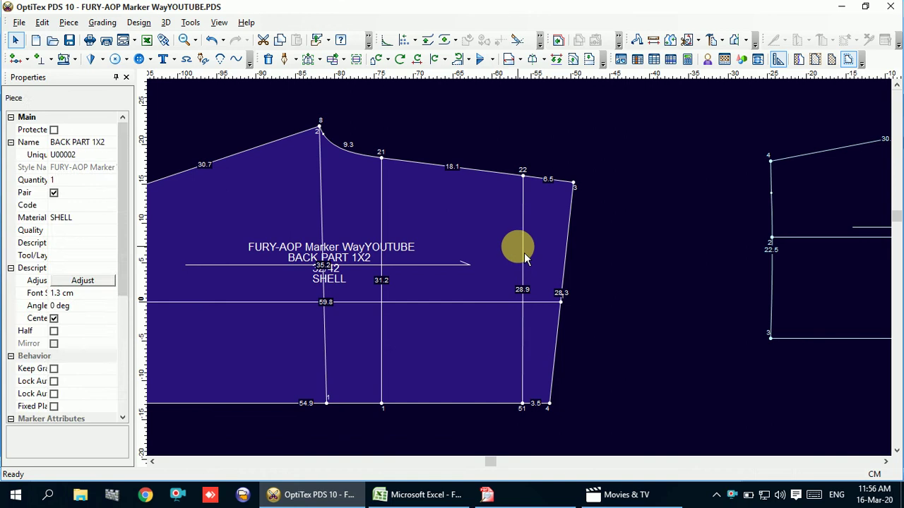
left_click(526, 253)
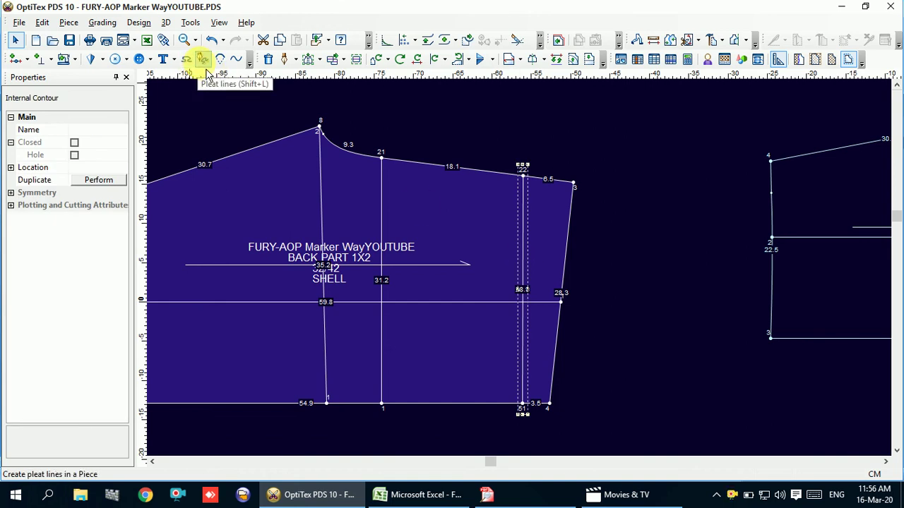
Create a 1 cm knife pleat between the internal line's top and bottom points
left_click(220, 59)
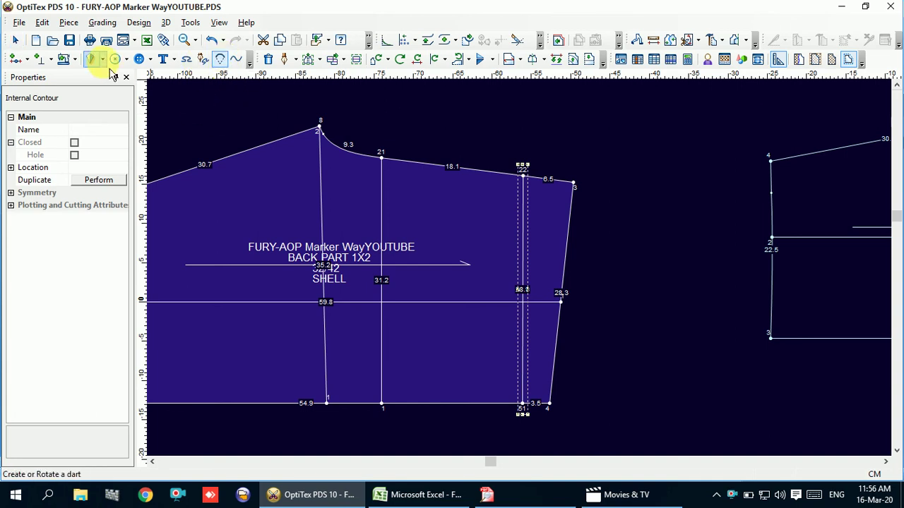
left_click(91, 58)
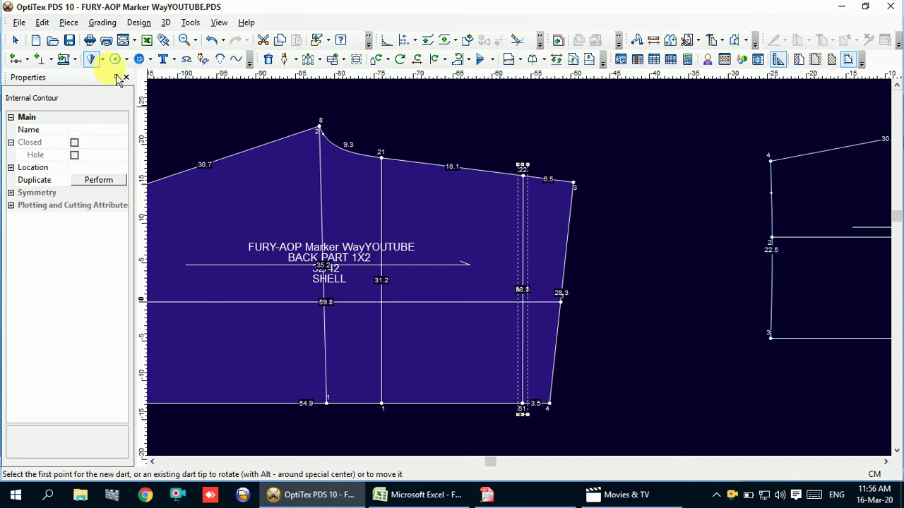
left_click(187, 60)
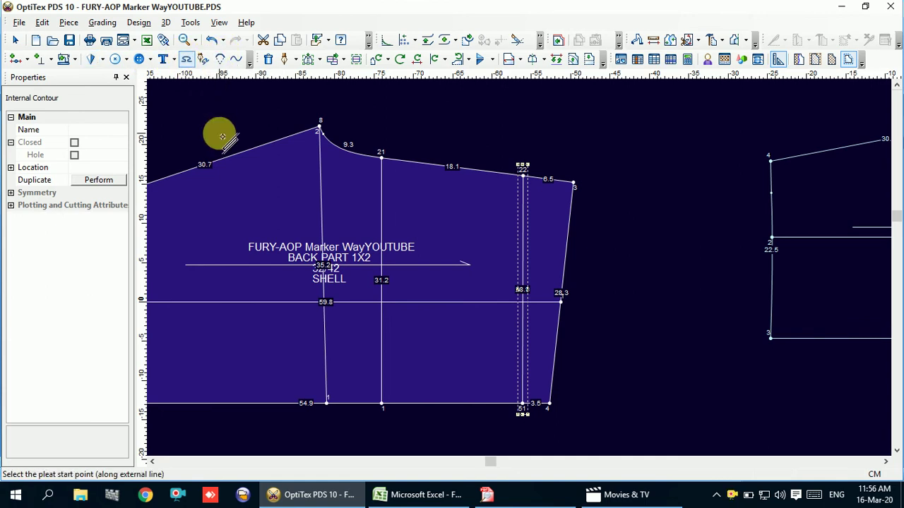
left_click(523, 178)
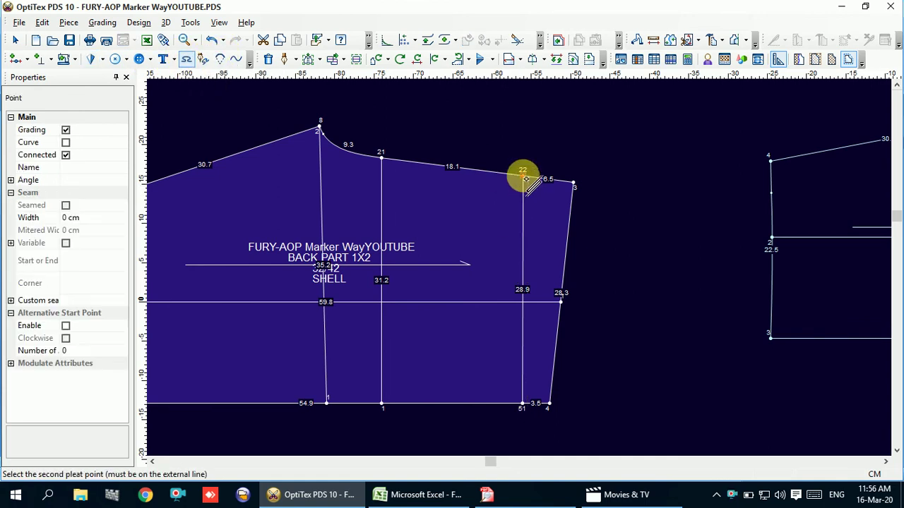
left_click(523, 408)
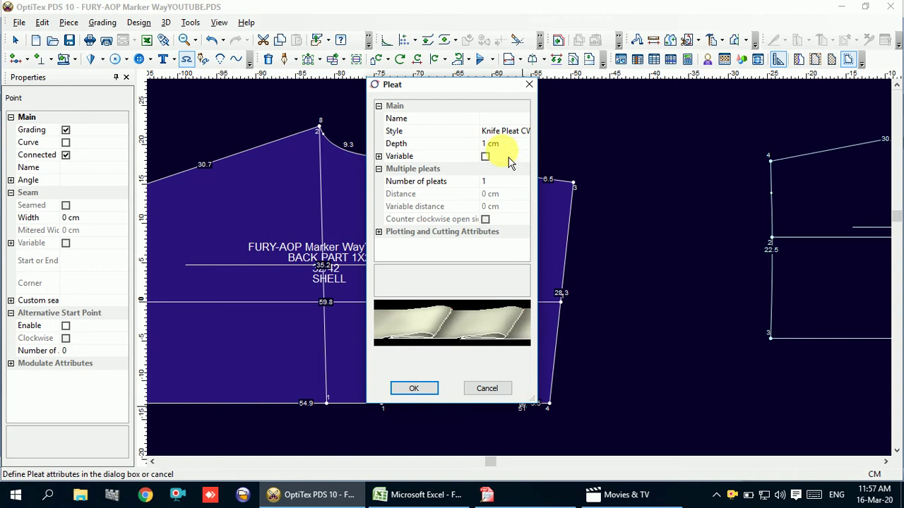
left_click(427, 145)
type("1")
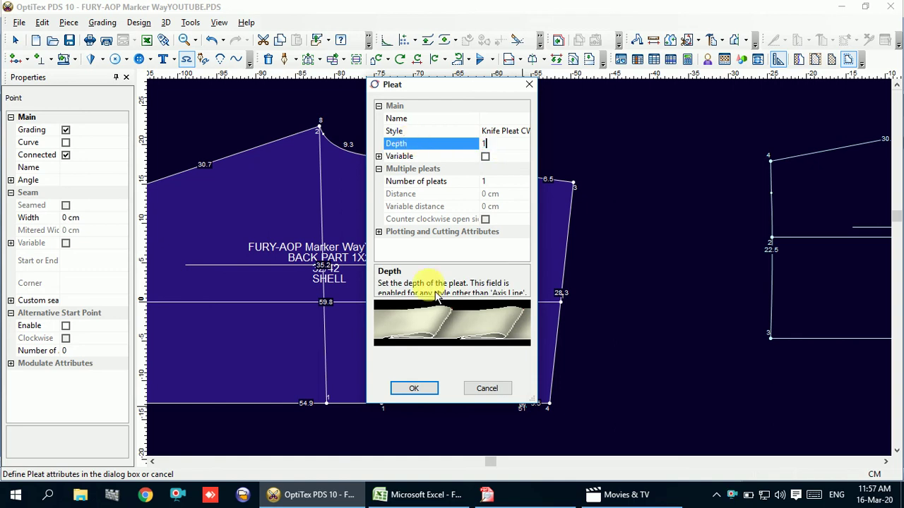
left_click(415, 389)
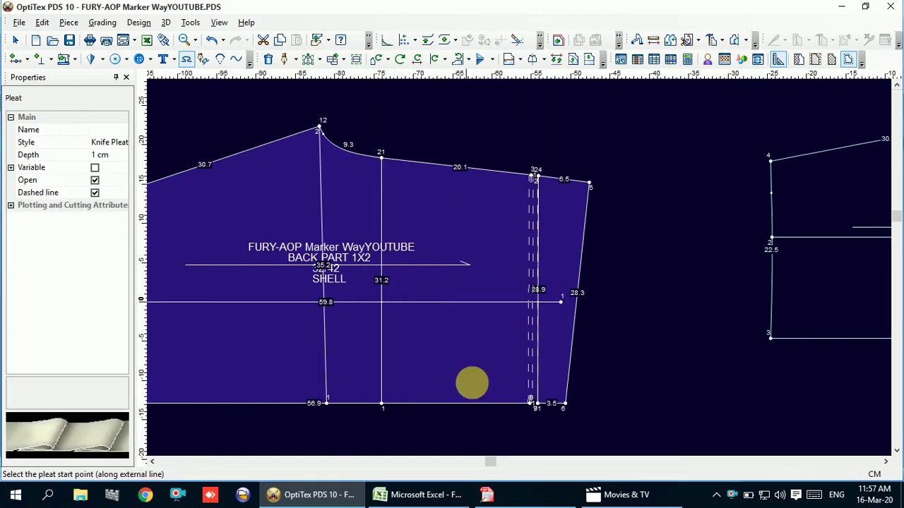
right_click(571, 133)
left_click(607, 143)
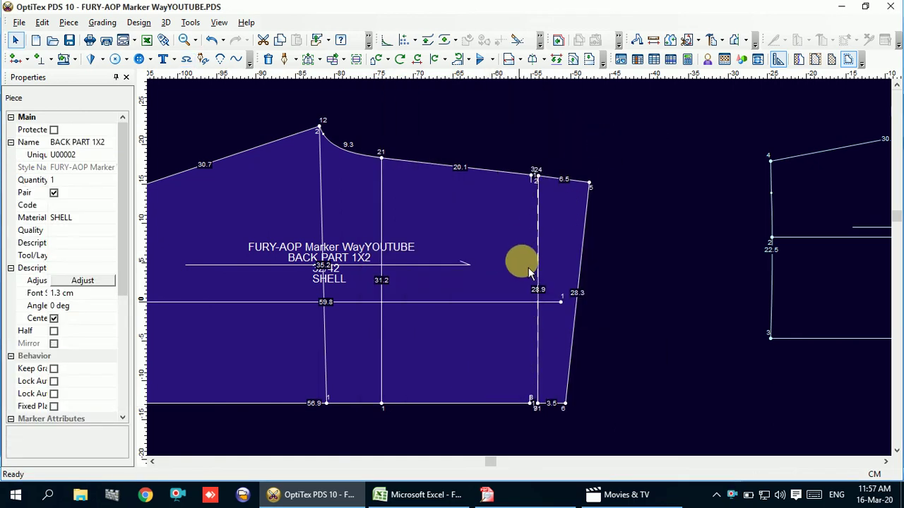
Select the new pleat and then the whole back piece to check it
scroll(521, 259, "up", 2)
left_click(552, 249)
scroll(520, 266, "down", 2)
scroll(516, 252, "down", 1)
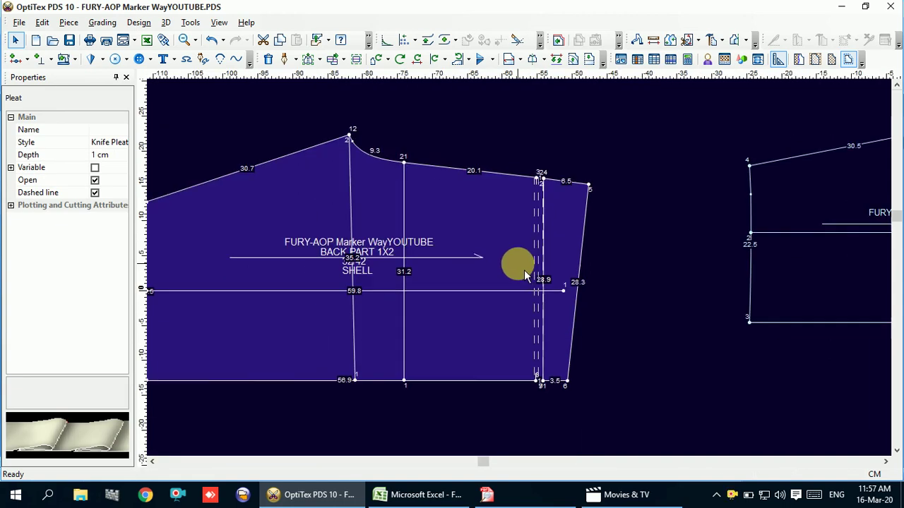
left_click(477, 257)
scroll(477, 257, "down", 2)
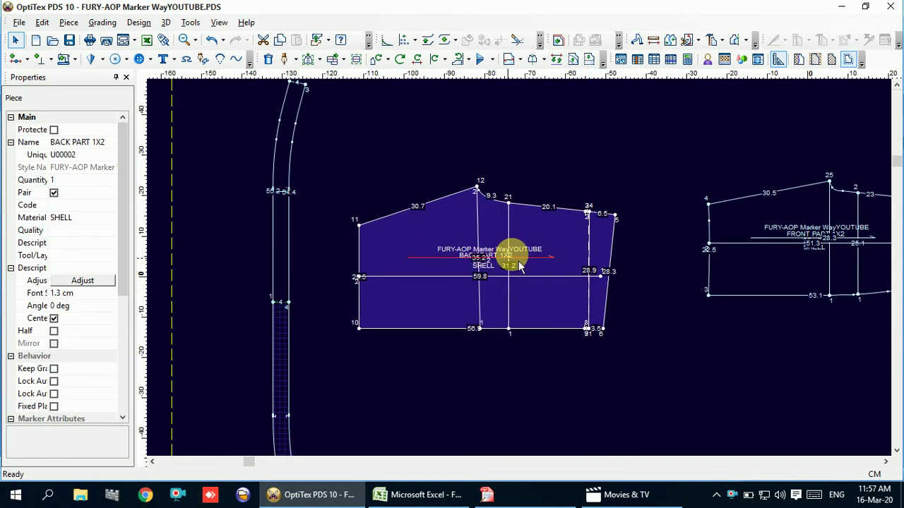
Fold the pleat in along the line from hem to waist with Fold Point To Point
left_click(746, 41)
left_click(763, 91)
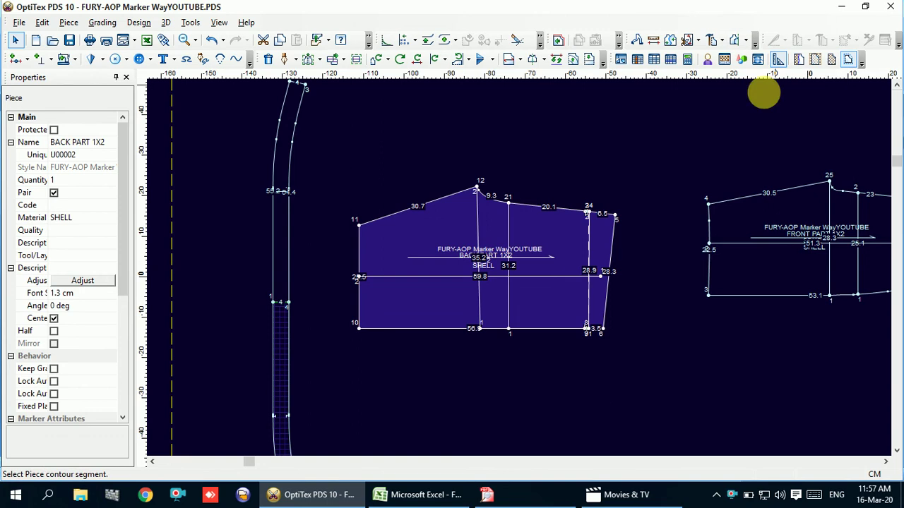
left_click(590, 219)
left_click(589, 329)
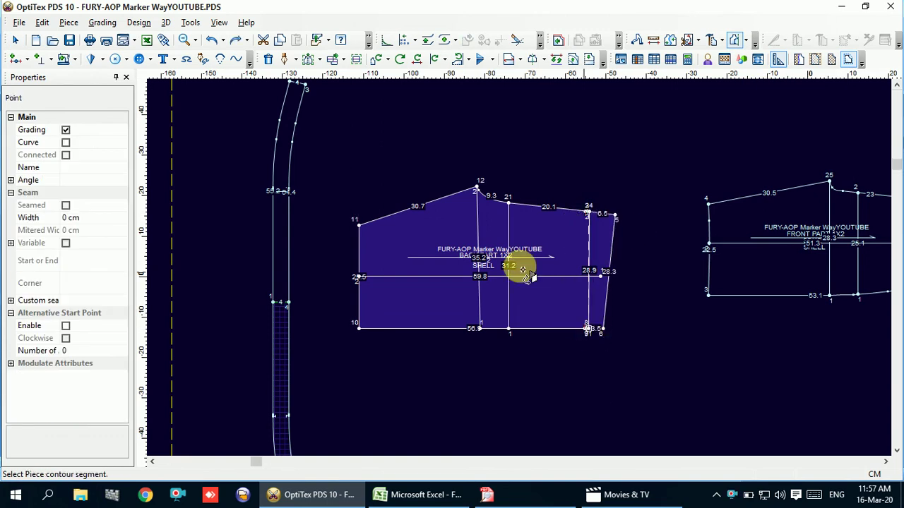
scroll(575, 313, "up", 3)
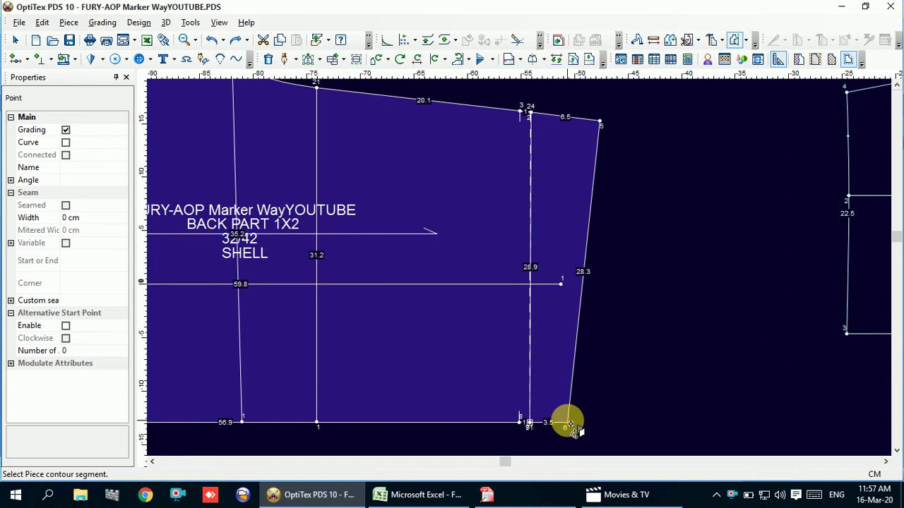
left_click(528, 423)
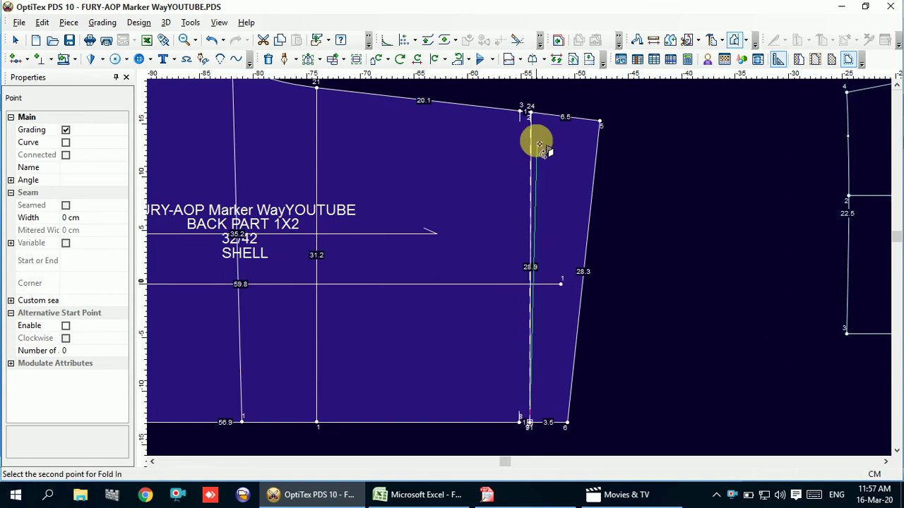
left_click(531, 112)
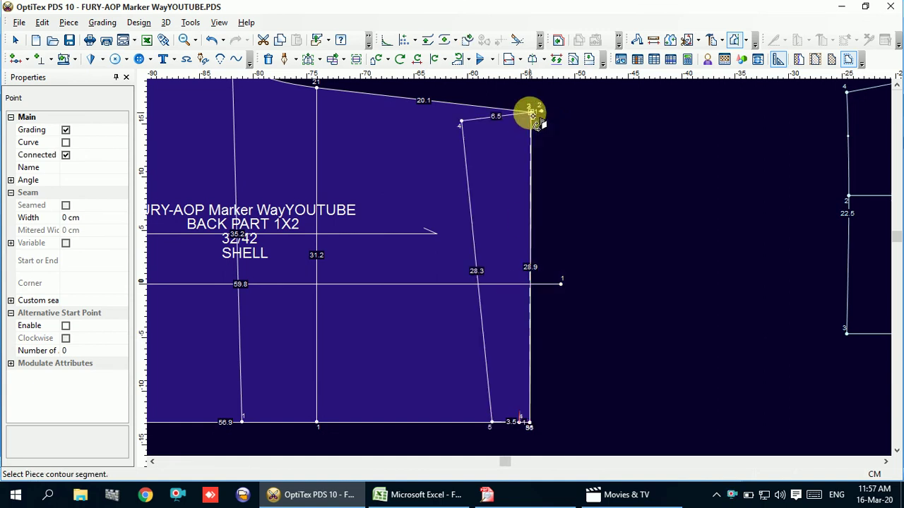
right_click(602, 102)
left_click(622, 106)
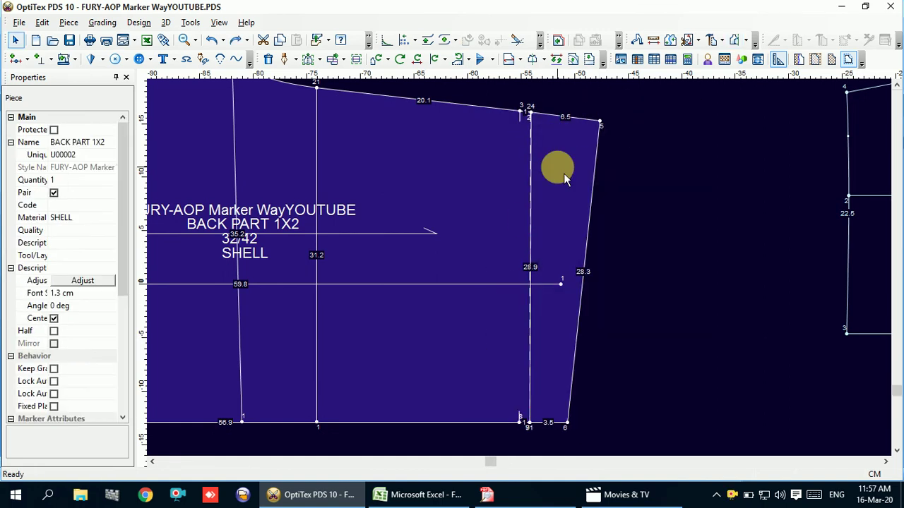
Undo and redo the pleat to compare, then save the pattern file
key("ctrl+z")
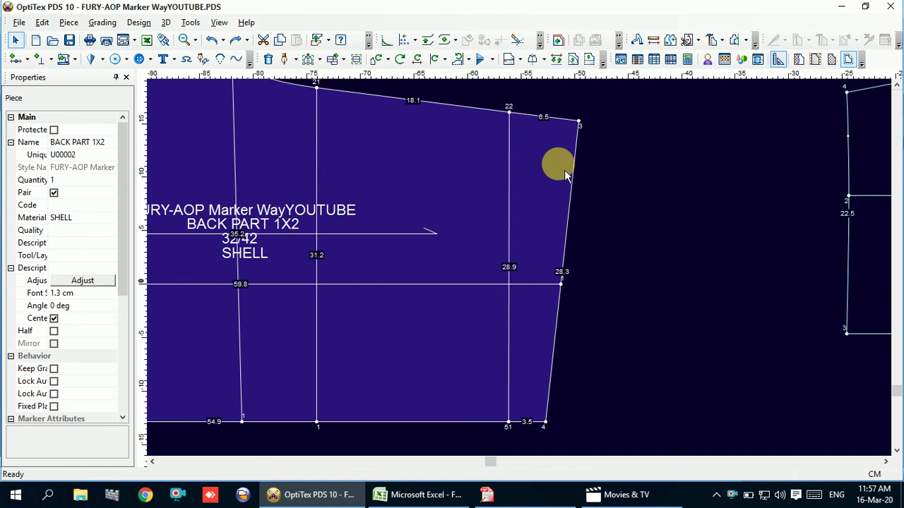
key("ctrl+y")
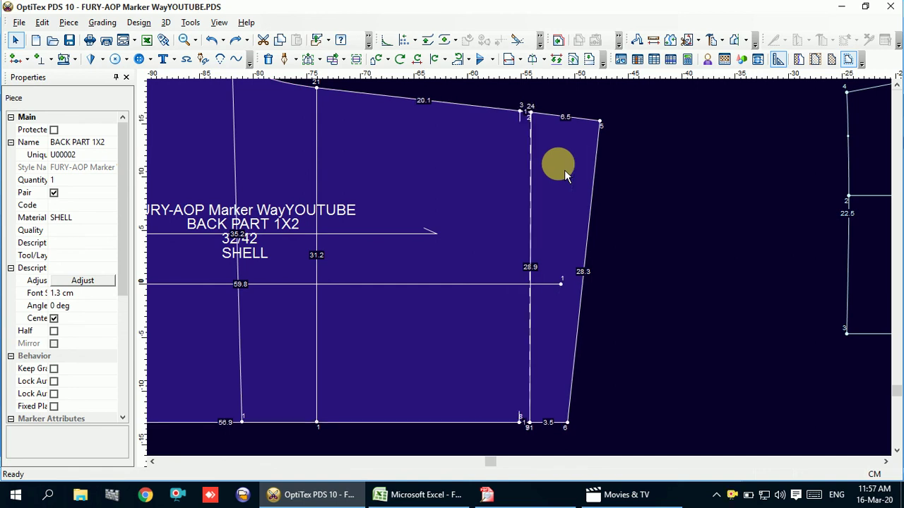
left_click(70, 40)
scroll(521, 278, "down", 1)
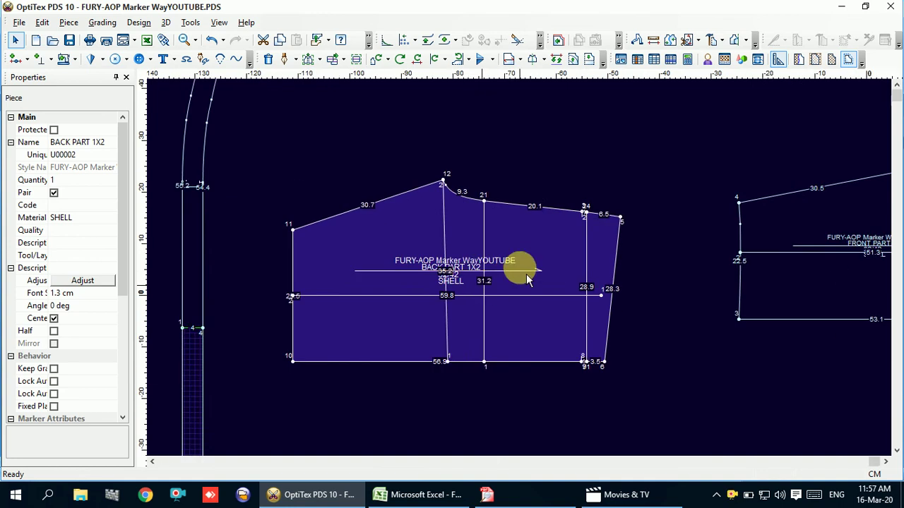
Move the back part slightly up on the layout and inspect its pleat line
scroll(528, 279, "down", 1)
left_click_drag(526, 277, 529, 248)
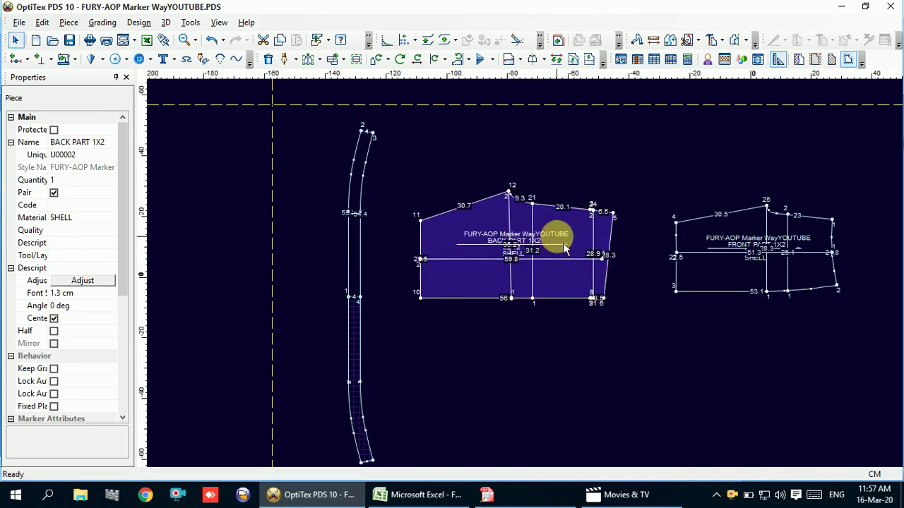
scroll(521, 261, "up", 2)
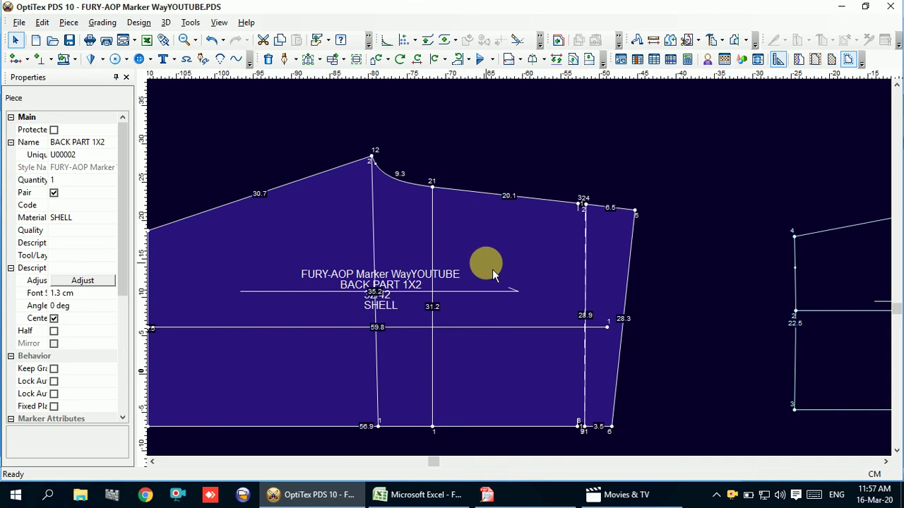
scroll(531, 285, "down", 2)
scroll(534, 286, "up", 1)
scroll(524, 276, "up", 1)
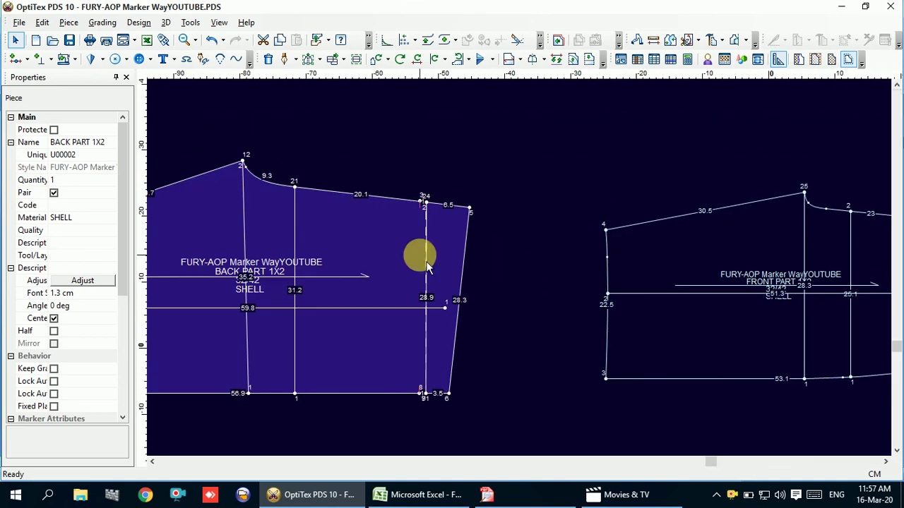
left_click(420, 254)
left_click(450, 248)
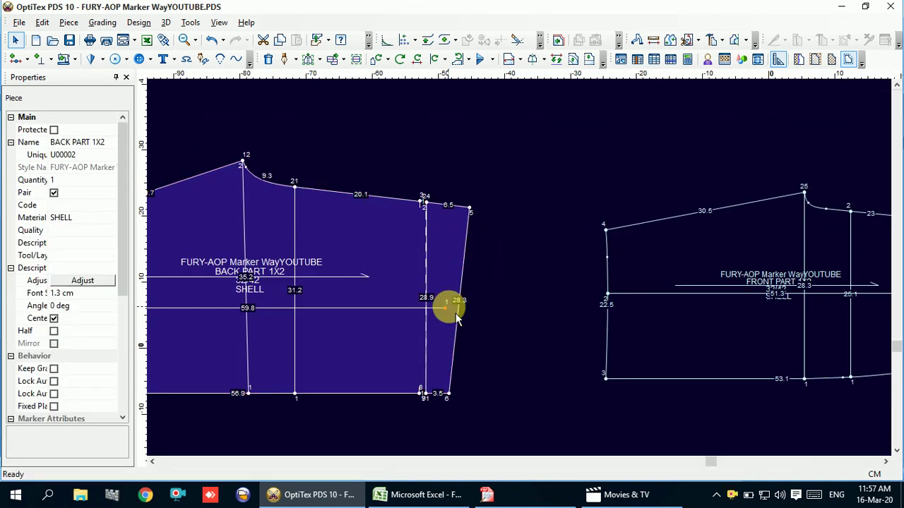
Inspect the FRONT PART piece, then bring the jeans drawing in Free PDF Reader forward
left_click(674, 282)
scroll(525, 269, "down", 1)
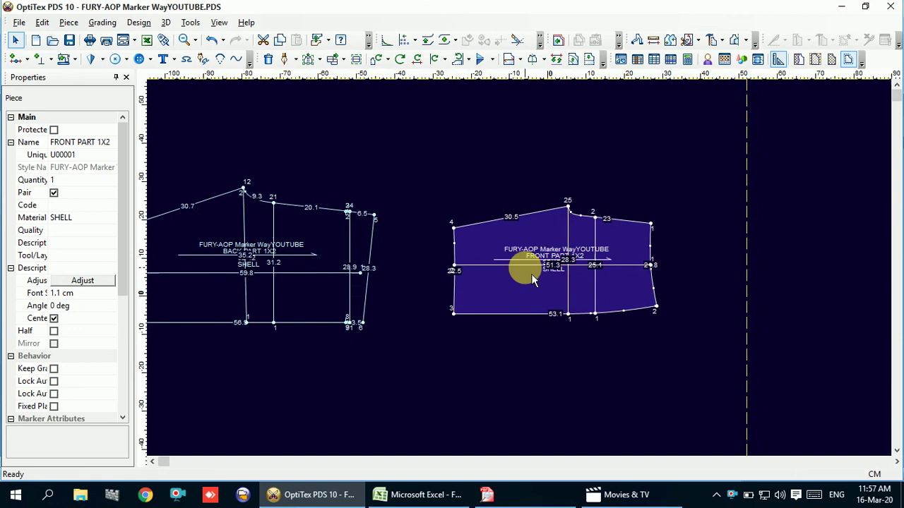
scroll(525, 272, "up", 1)
scroll(369, 301, "up", 1)
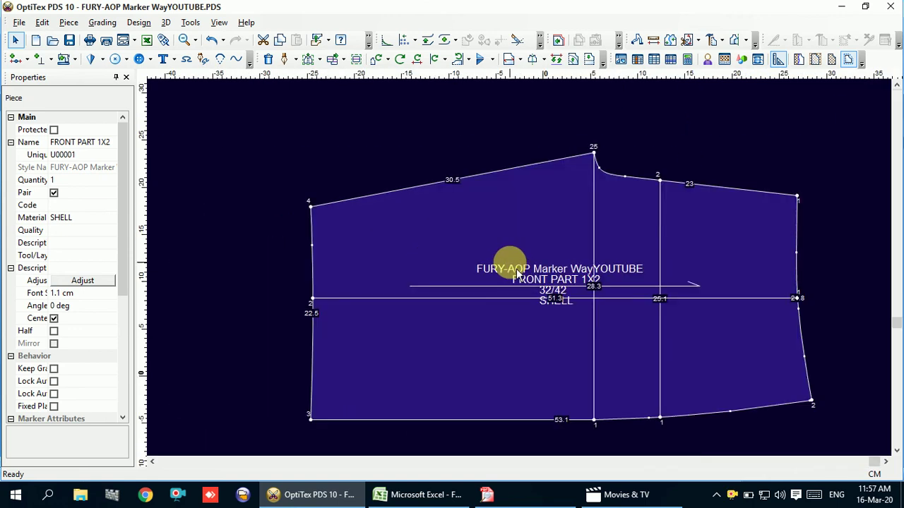
left_click(531, 500)
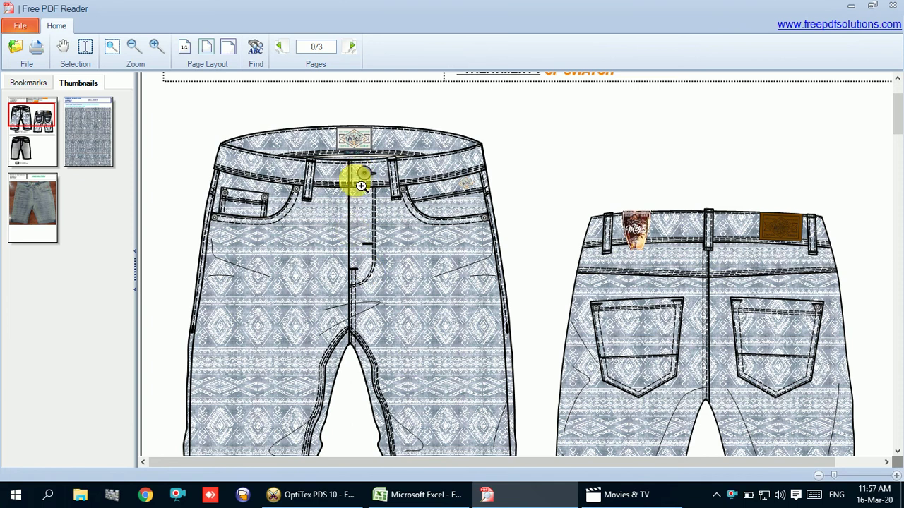
Zoom in on the jeans sketch's front waistband and fly area
left_click(373, 220)
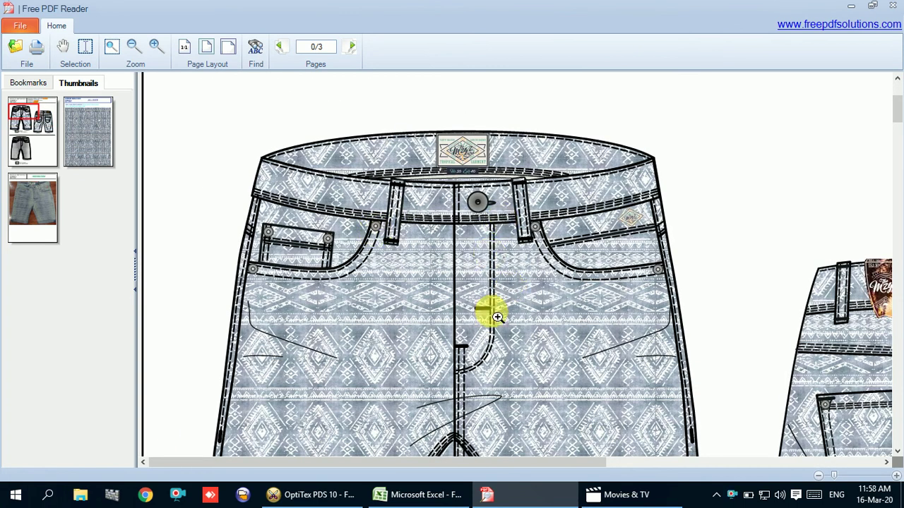
Bring the Excel spec chart forward and review the 1/2 THIGH and TOTAL FLY HEIGHT rows
left_click(415, 495)
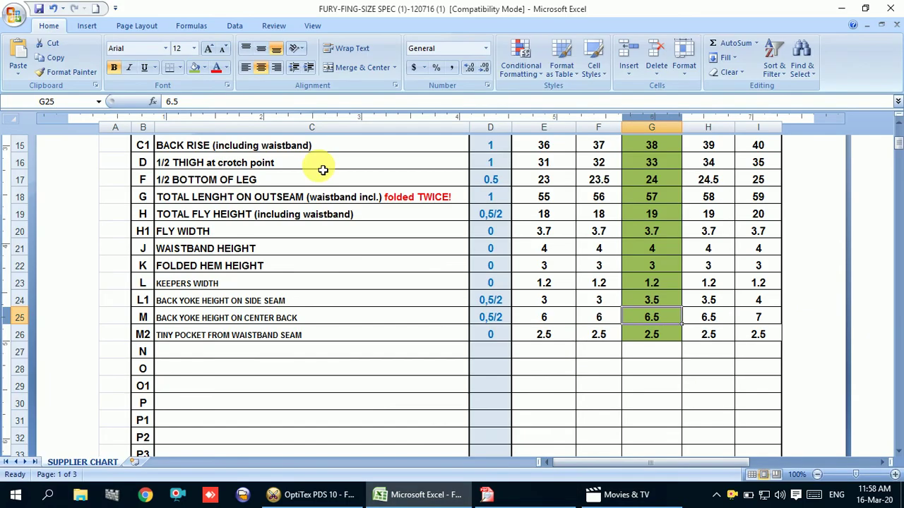
scroll(223, 260, "up", 2)
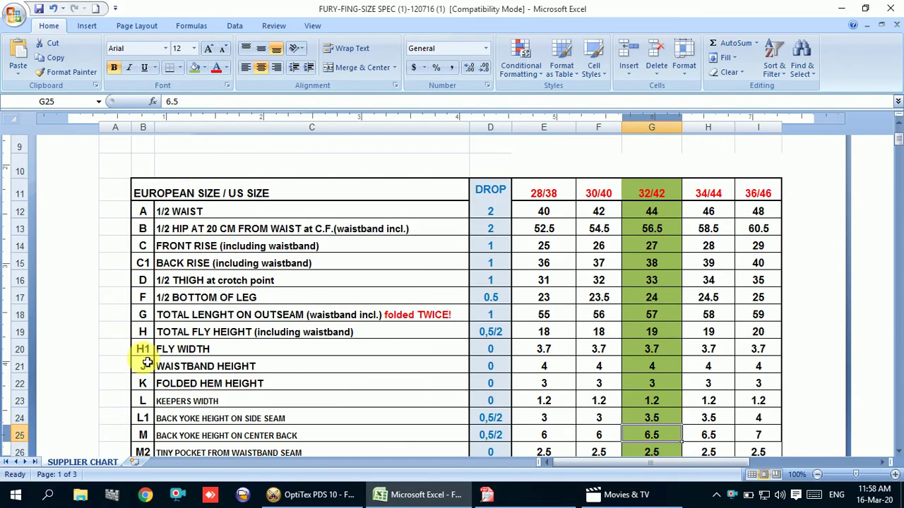
left_click(200, 281)
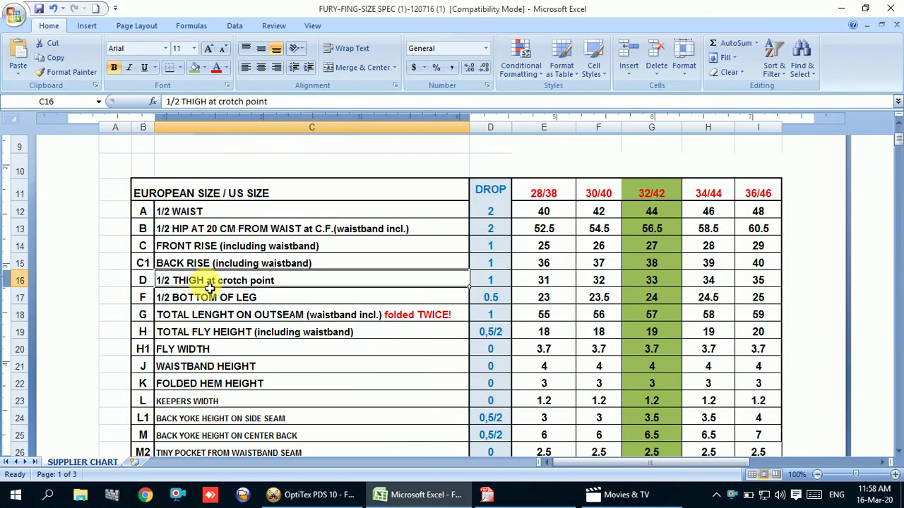
left_click(182, 338)
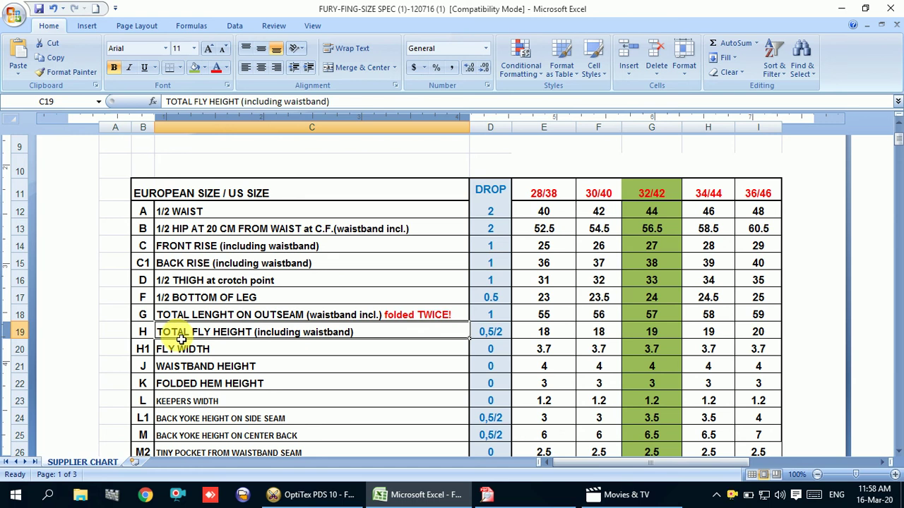
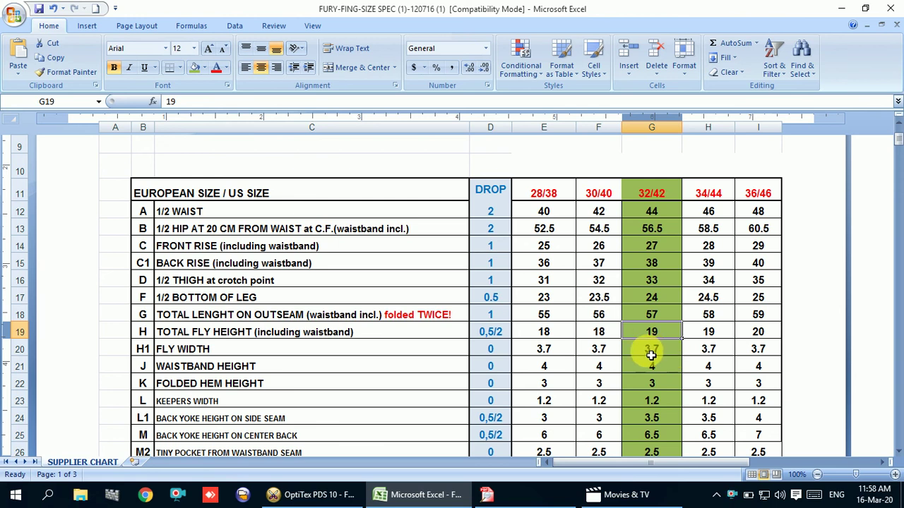
Read the 32/42 fly width, waistband height and fly height (19) in the Excel size chart, then return to FRONT PART 1X2
left_click(663, 352)
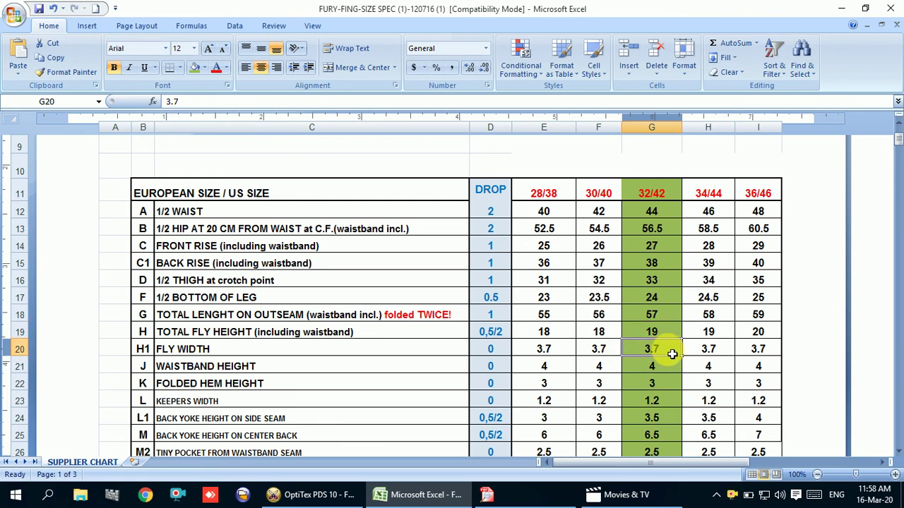
left_click(674, 368)
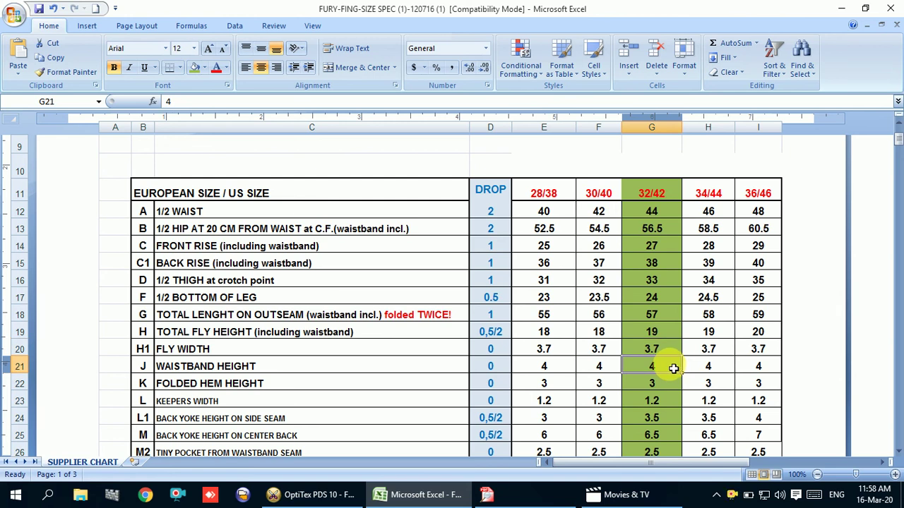
left_click(665, 345)
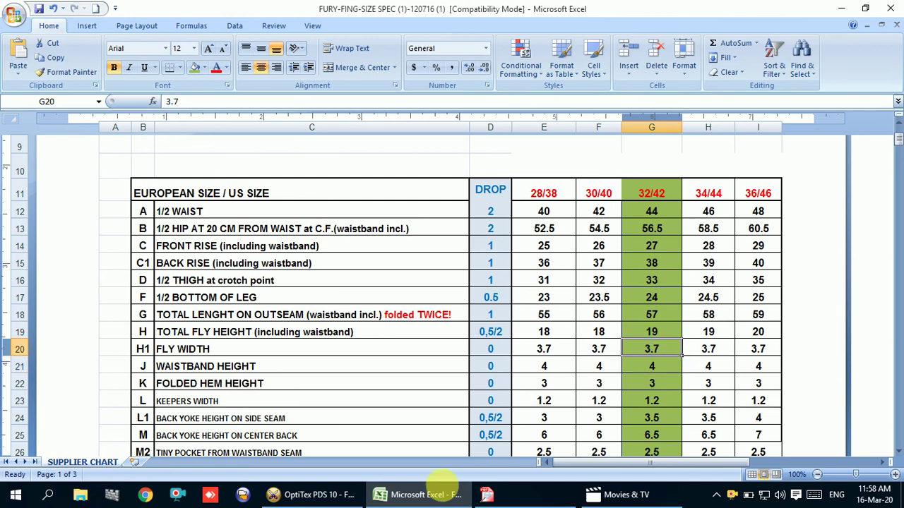
left_click(314, 495)
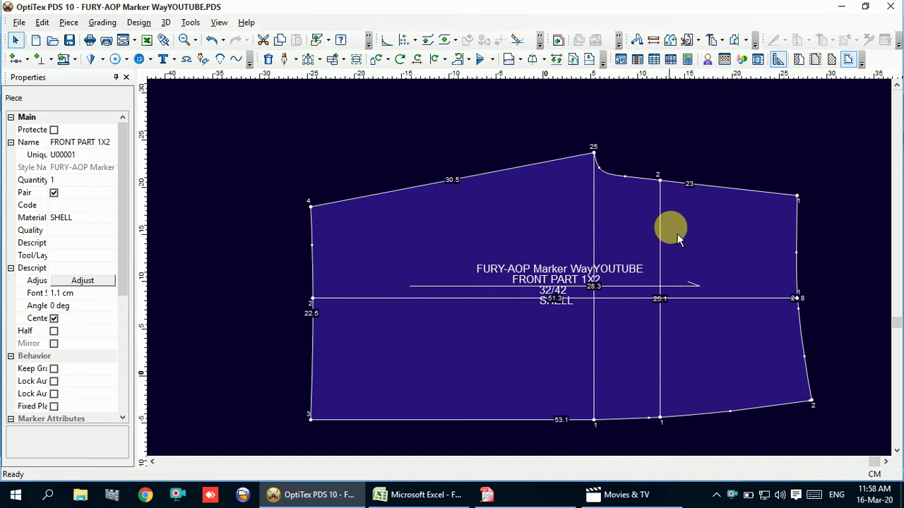
scroll(520, 266, "down", 3)
scroll(508, 267, "up", 4)
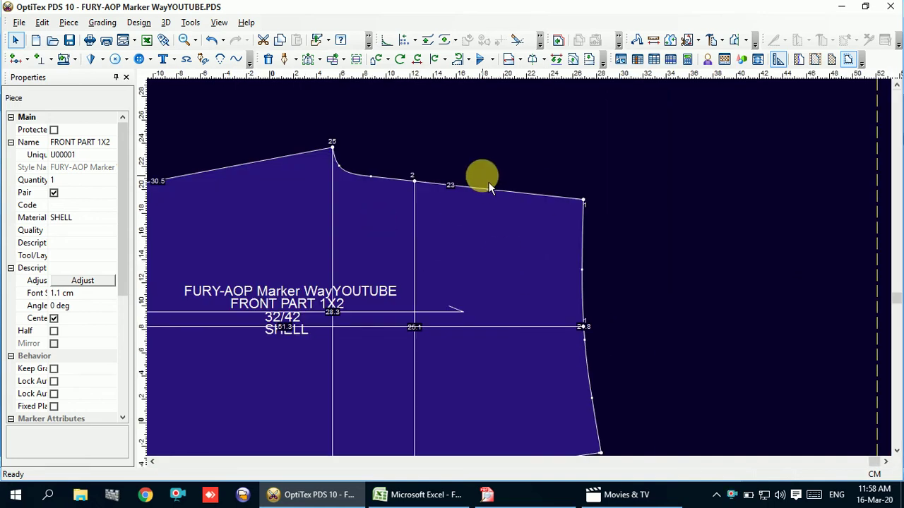
left_click(344, 497)
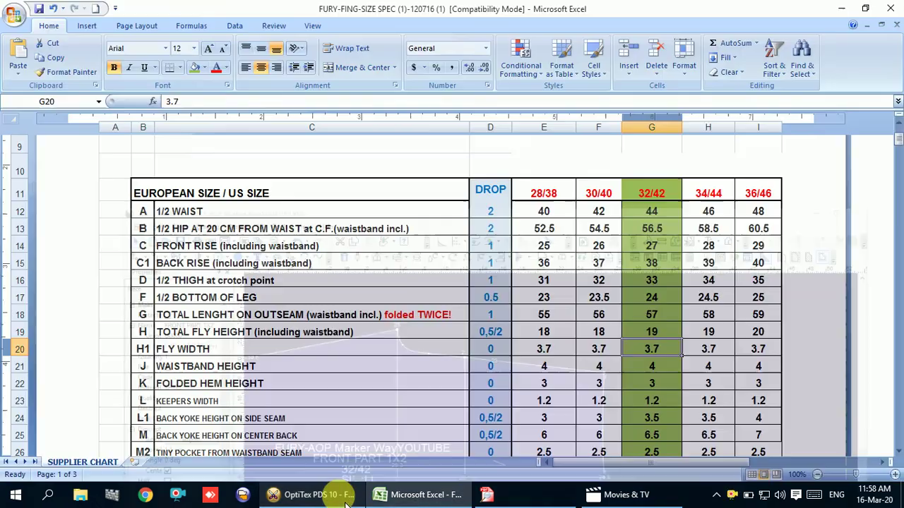
left_click(666, 334)
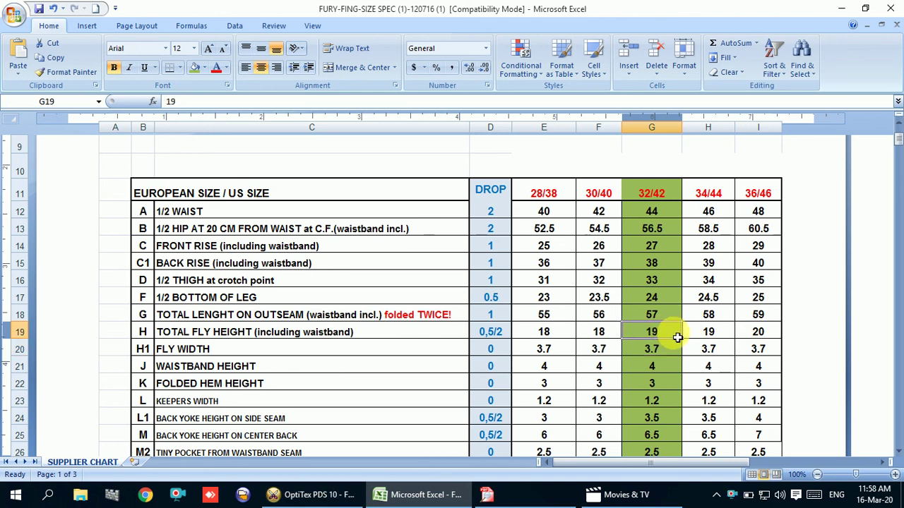
left_click(317, 496)
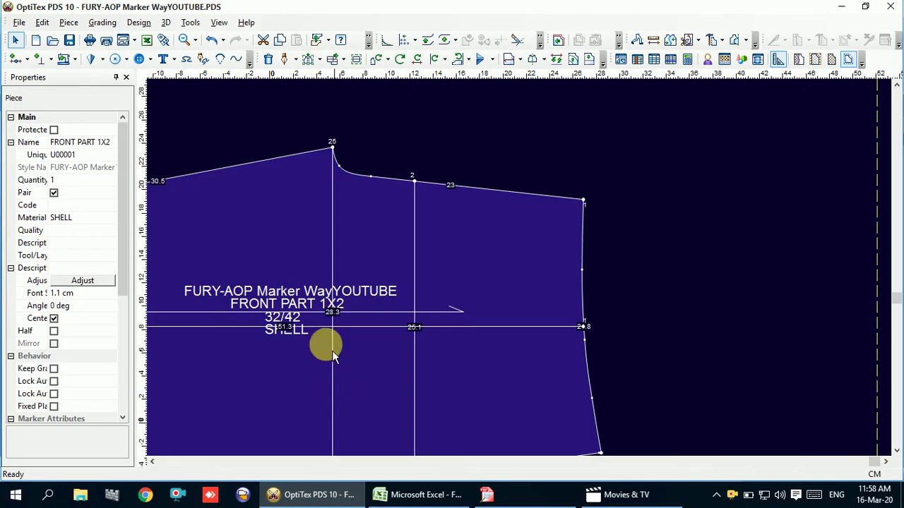
Draw a 15 cm internal line along the front part's waist edge toward the side seam
type("-5.4")
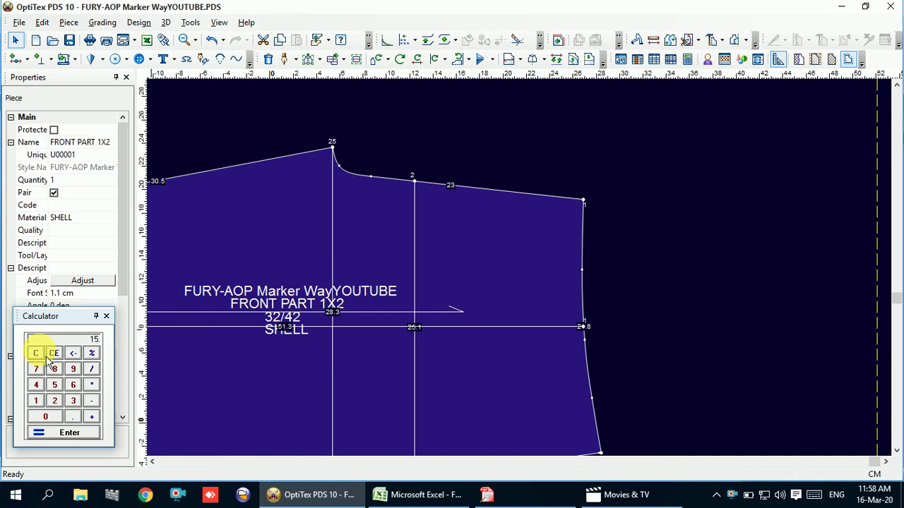
left_click(286, 60)
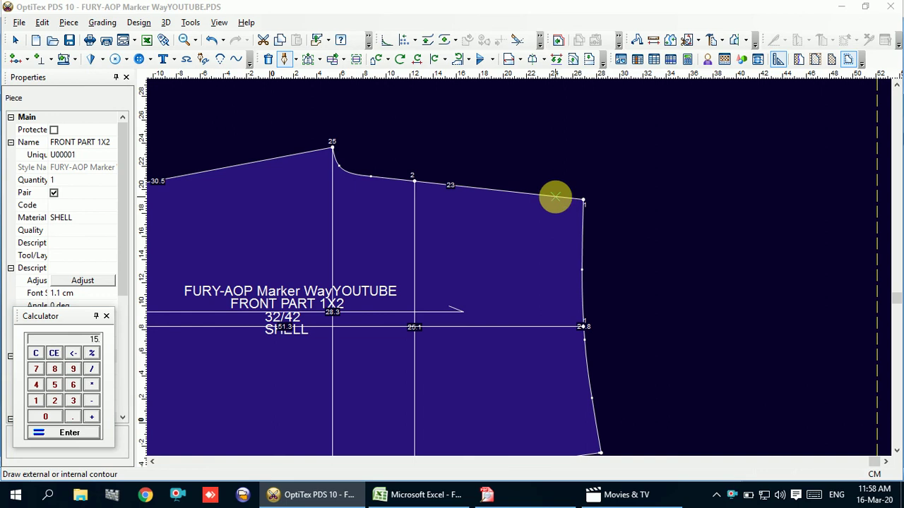
left_click(554, 196)
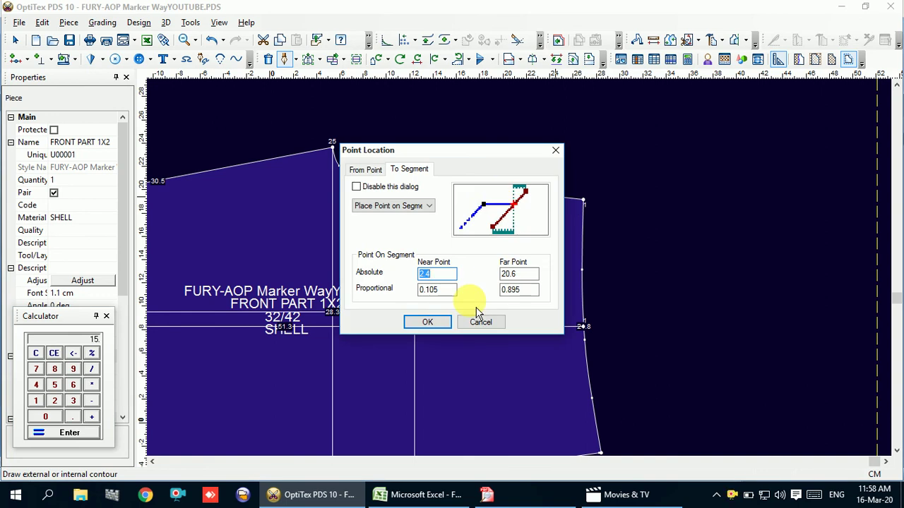
left_click(429, 322)
left_click(461, 275)
left_click(585, 201)
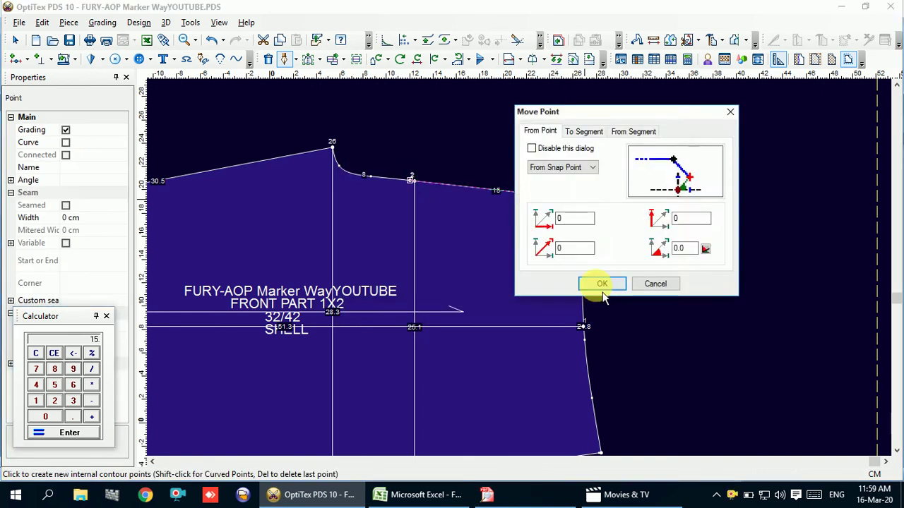
left_click(602, 283)
right_click(584, 151)
left_click(618, 191)
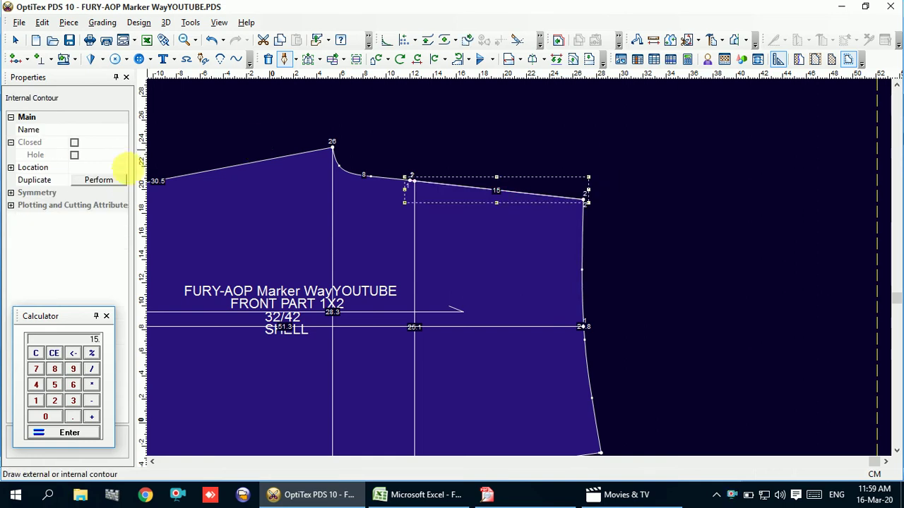
left_click(123, 182)
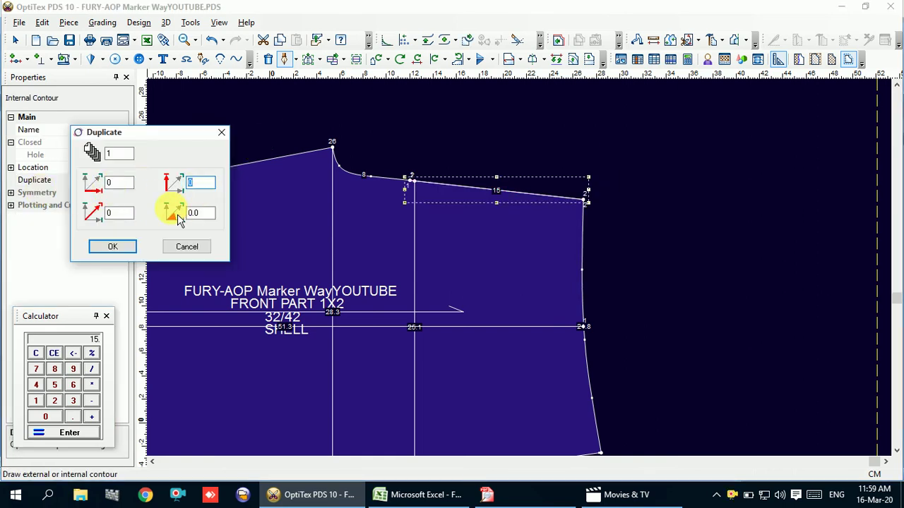
left_click(395, 495)
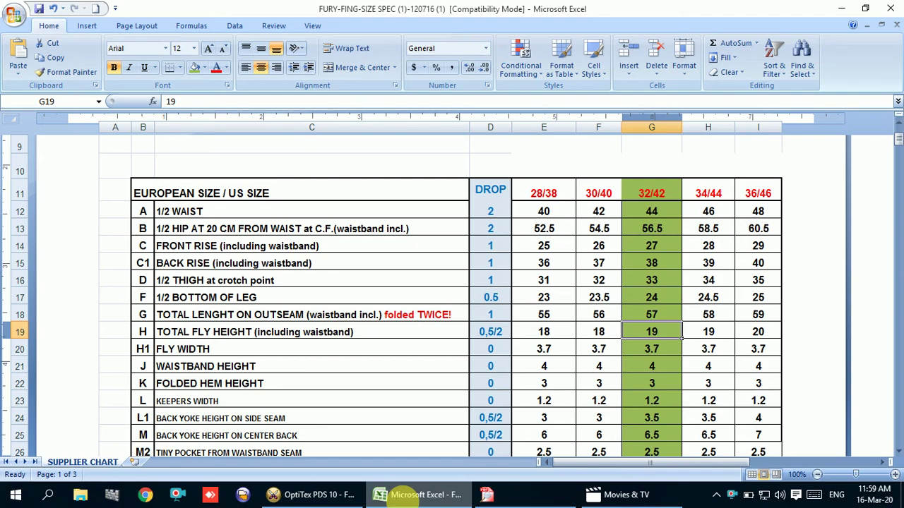
Check the 32/42 fly width, then copy the 15 cm waist line 3.7 cm downward
left_click(656, 349)
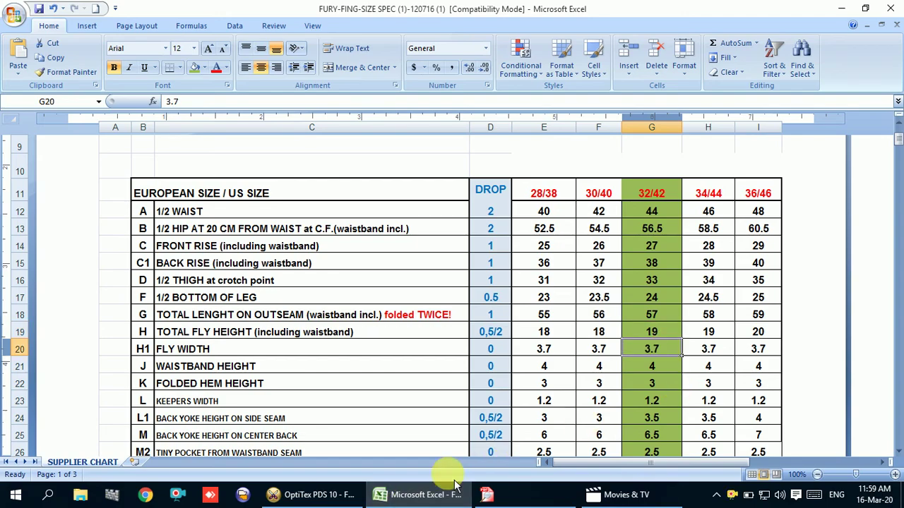
left_click(342, 496)
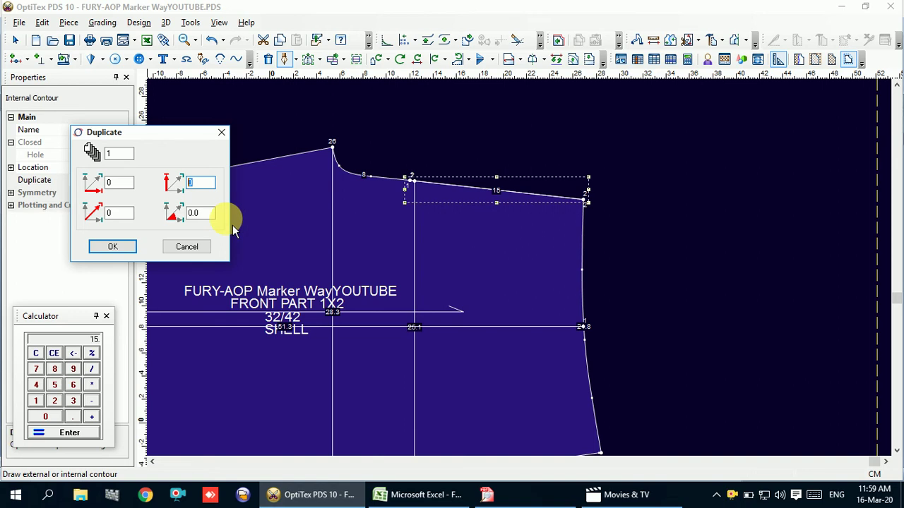
type("3.7")
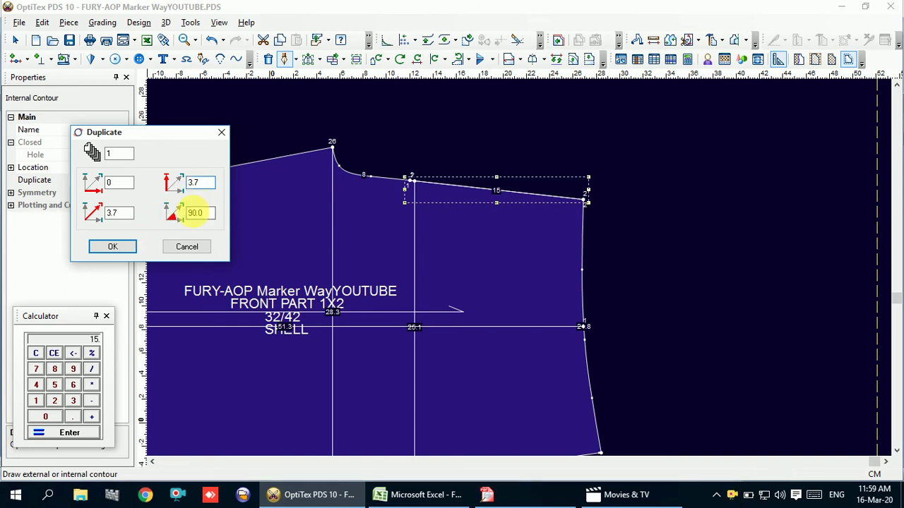
left_click(117, 251)
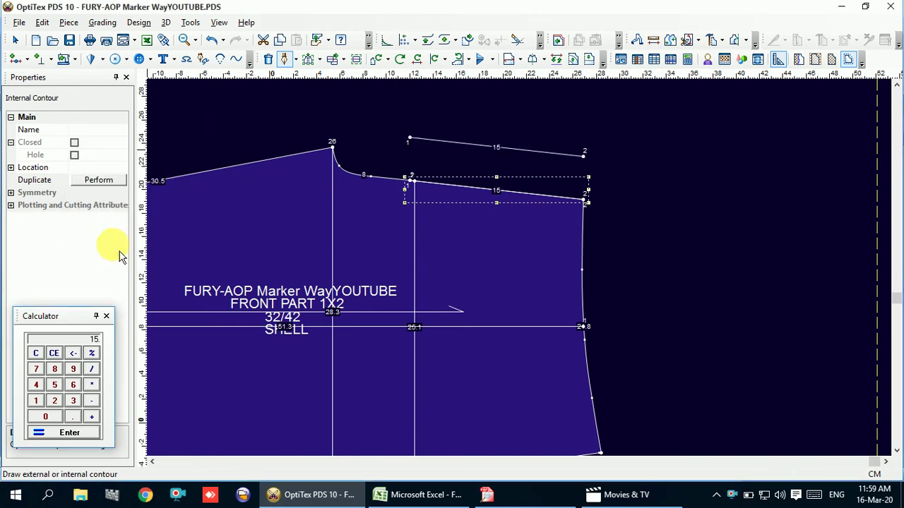
key("ctrl+z")
left_click(99, 180)
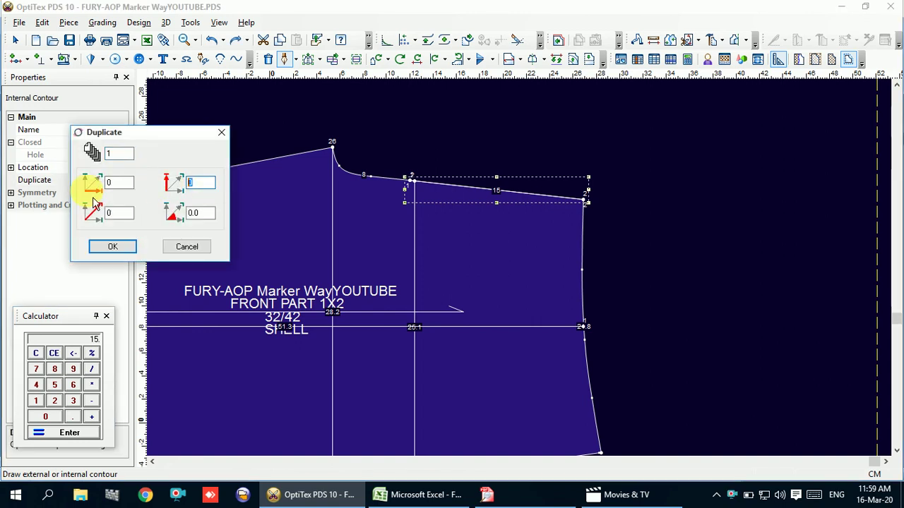
key("Return")
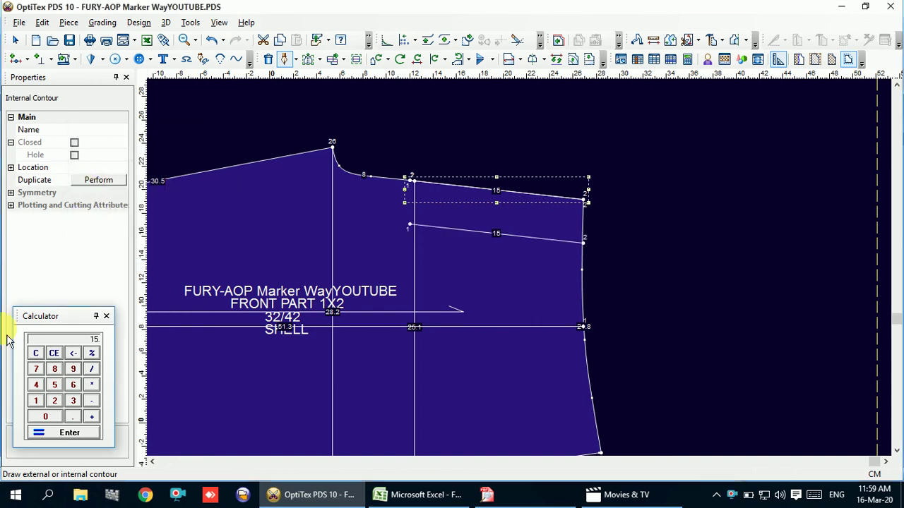
right_click(670, 154)
left_click(688, 169)
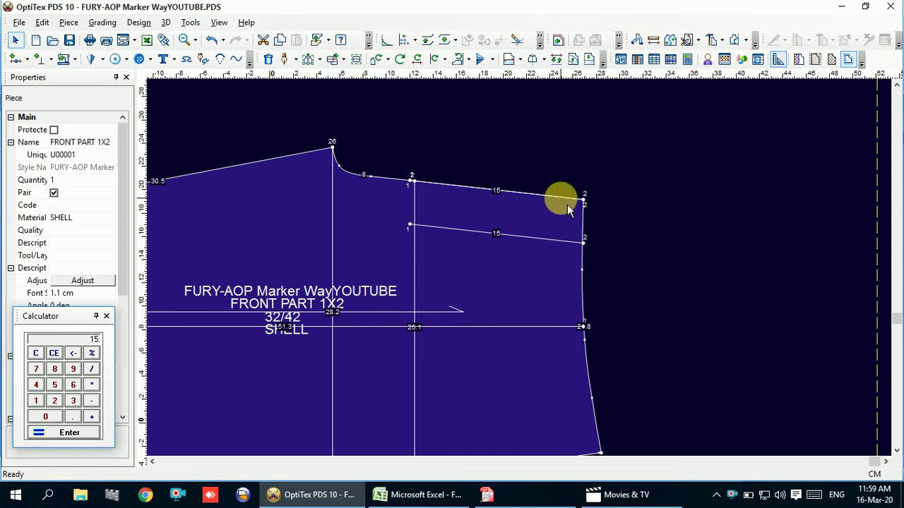
Draw a 4.4 cm slanted line from the waist line's start to the lower line, 2.1 cm along it
scroll(524, 246, "up", 3)
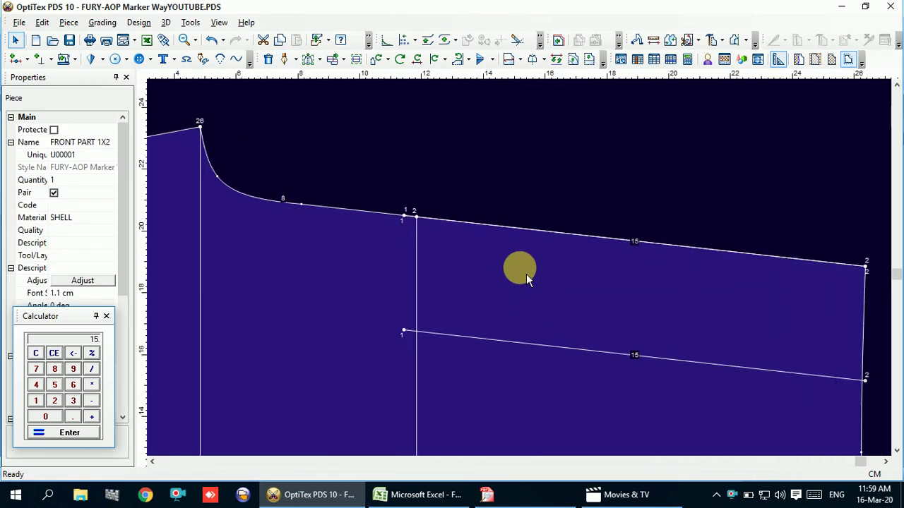
key("d")
left_click(415, 220)
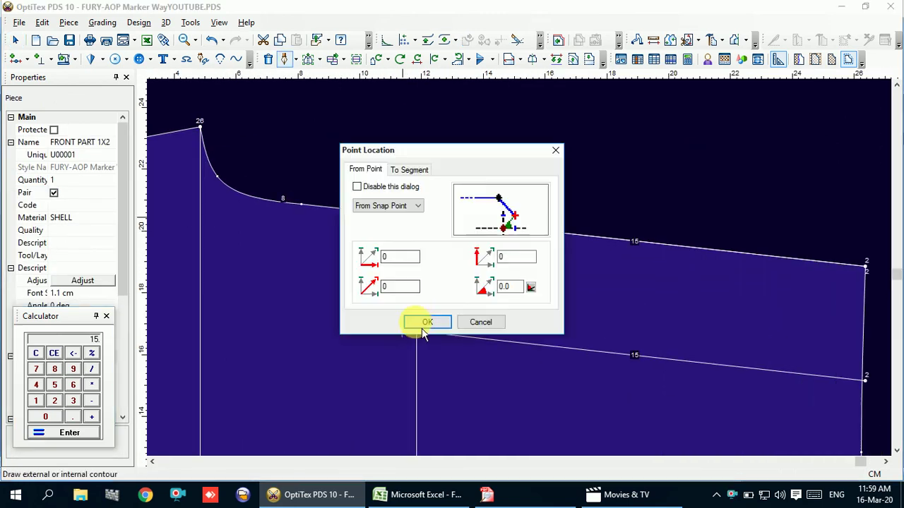
left_click(423, 323)
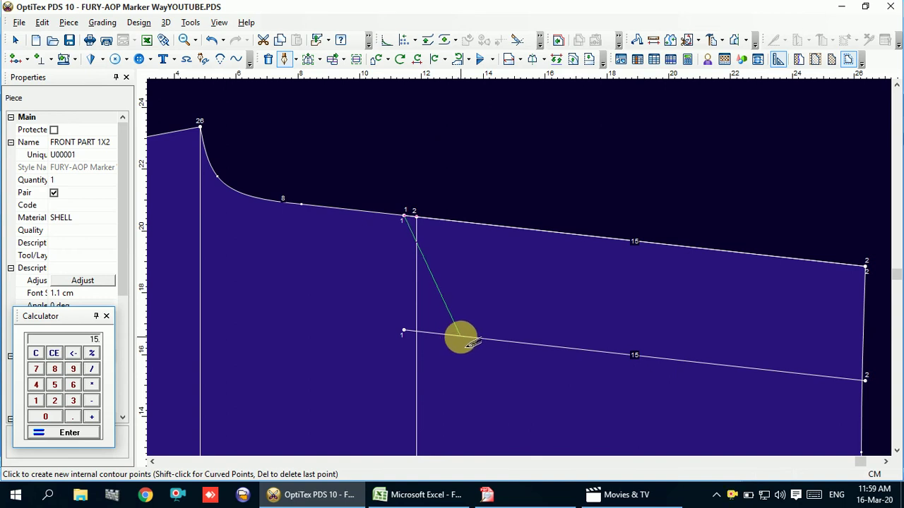
left_click(469, 337)
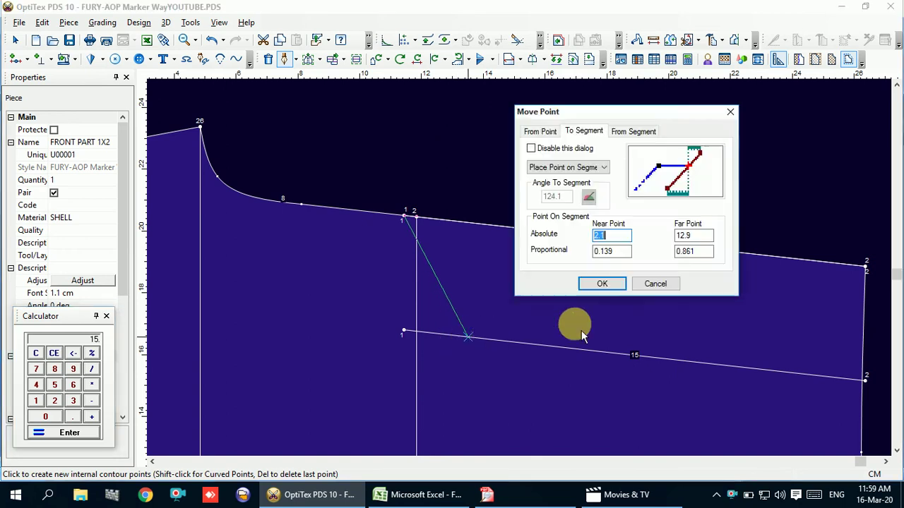
left_click(601, 288)
left_click(458, 276)
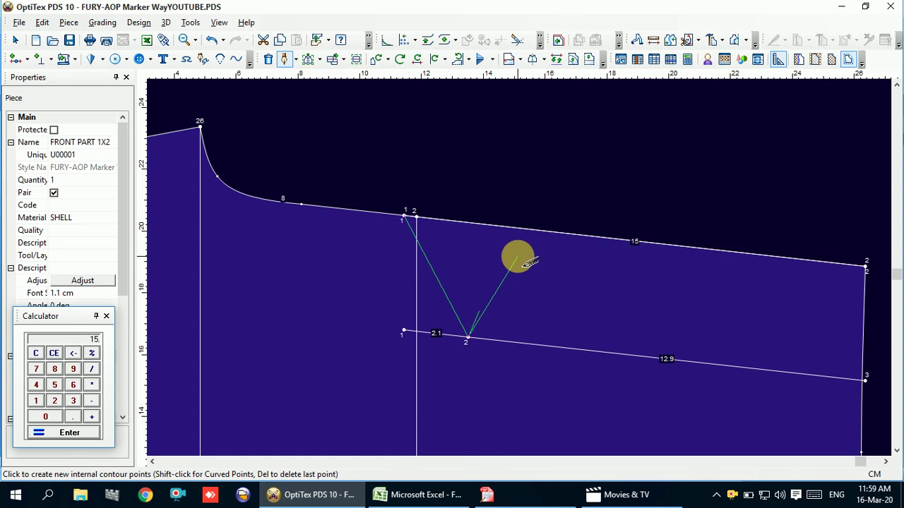
right_click(519, 161)
left_click(561, 197)
right_click(544, 134)
left_click(552, 180)
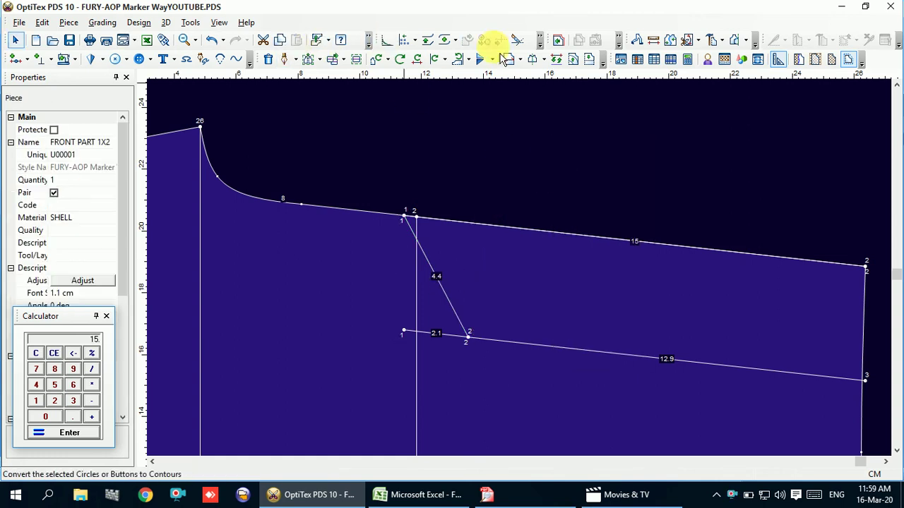
left_click(517, 40)
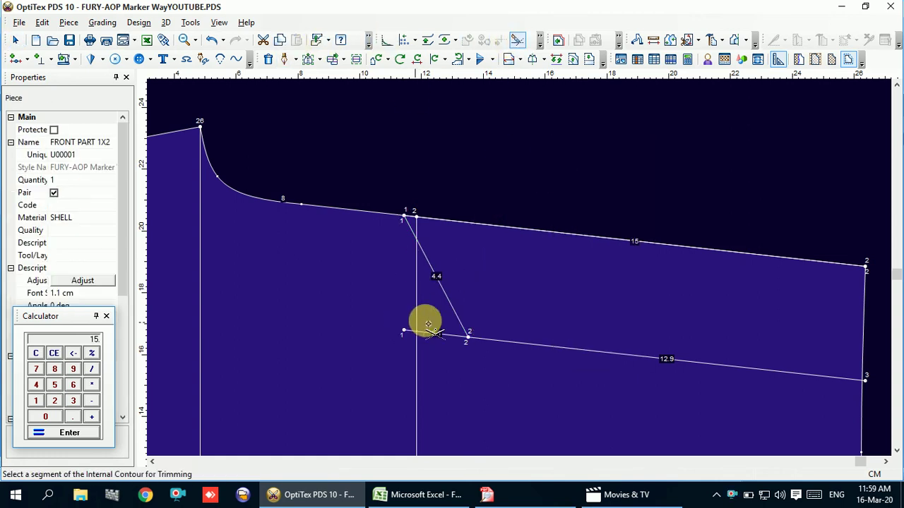
right_click(498, 252)
left_click(545, 30)
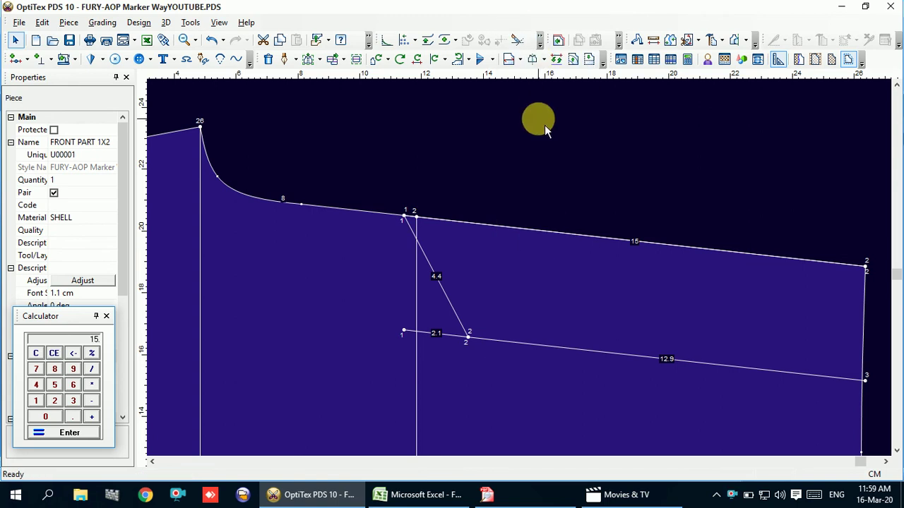
Turn the slanted line's corner into a curve point and move it to shape the pocket opening
scroll(454, 281, "up", 3)
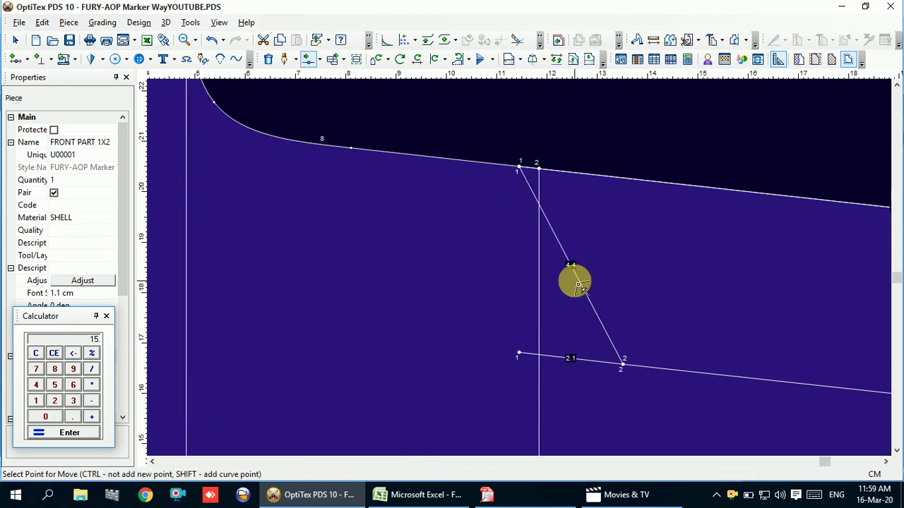
left_click(575, 276)
left_click(559, 301)
left_click(601, 283)
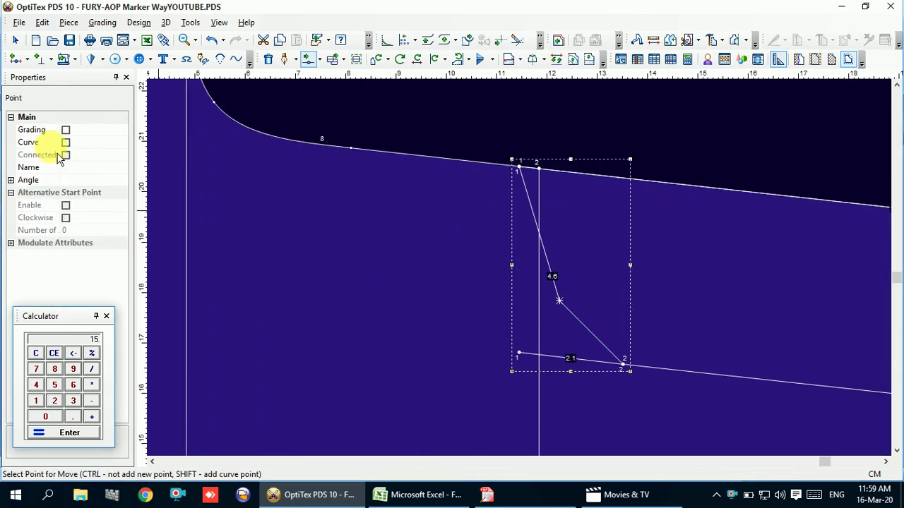
left_click(66, 142)
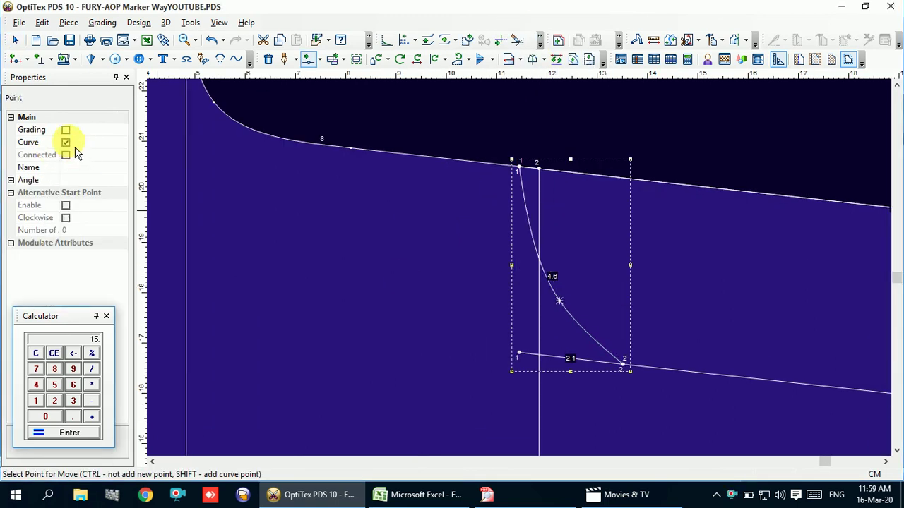
left_click(561, 302)
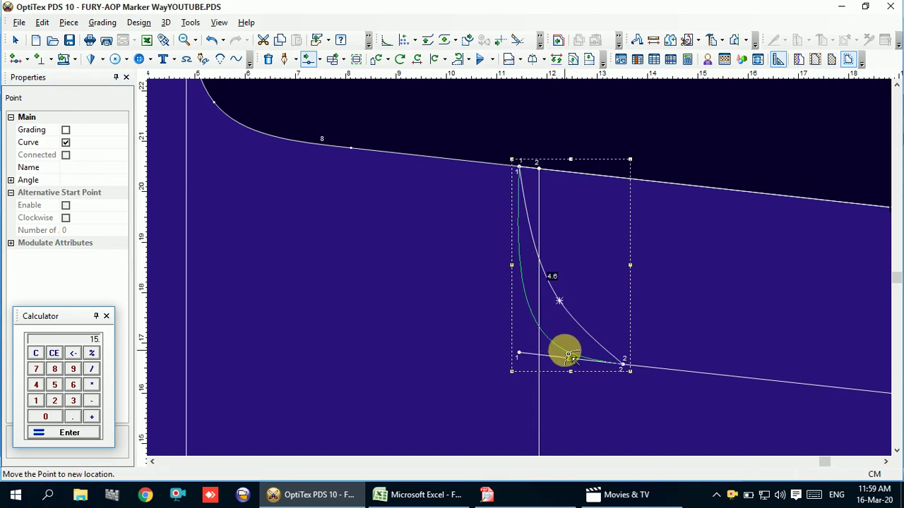
key("Escape")
left_click(570, 351)
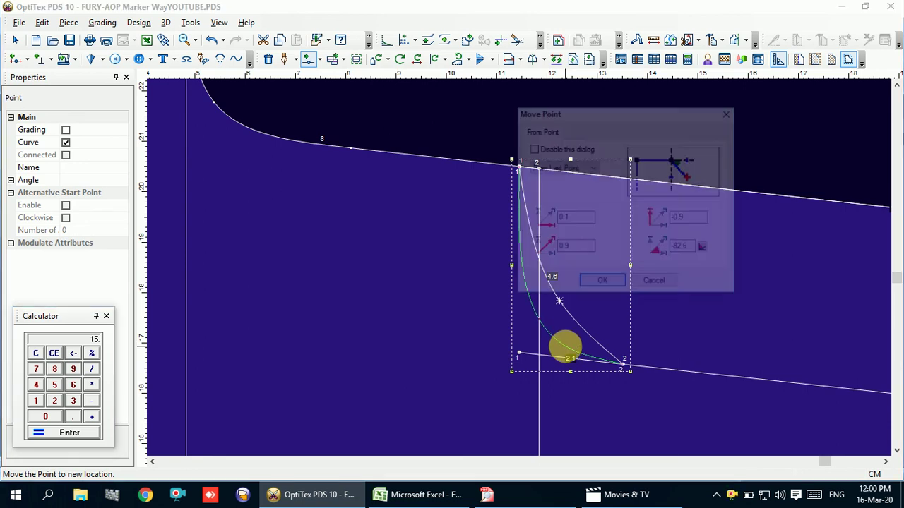
left_click(606, 290)
Adjust the curve point near the pocket line to make a smooth 5.1 cm curve
scroll(526, 275, "down", 2)
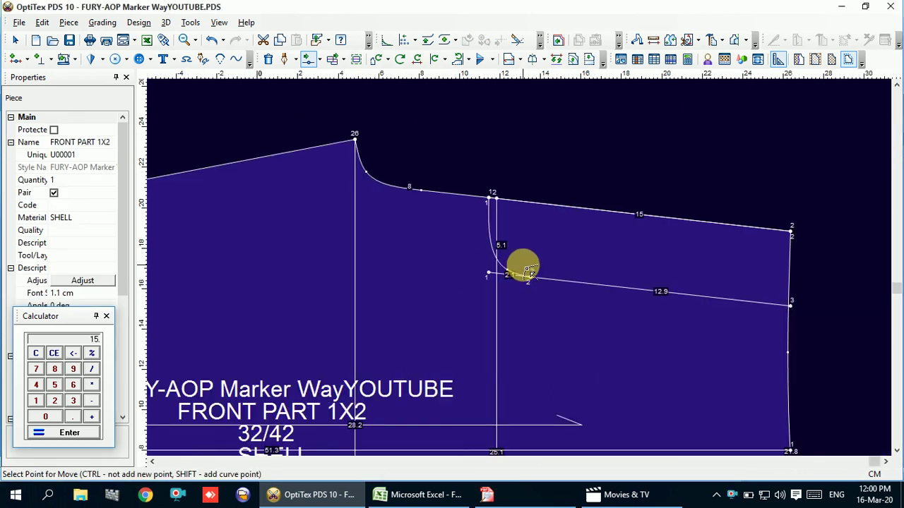
scroll(528, 270, "up", 3)
scroll(518, 269, "up", 3)
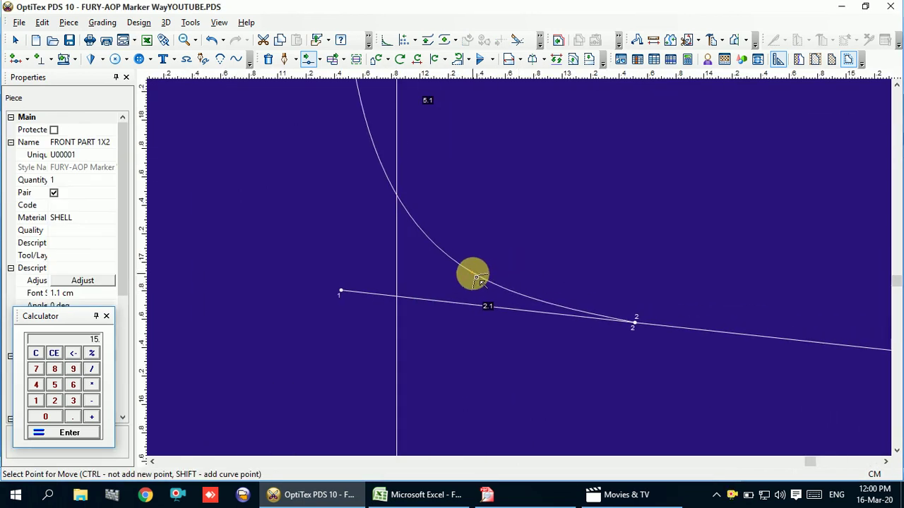
left_click(477, 277)
left_click(471, 272)
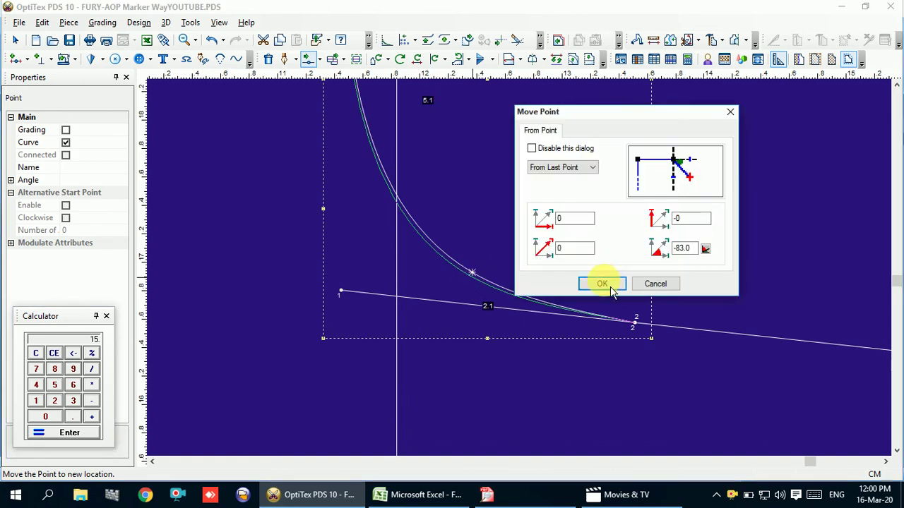
left_click(611, 292)
scroll(530, 258, "down", 2)
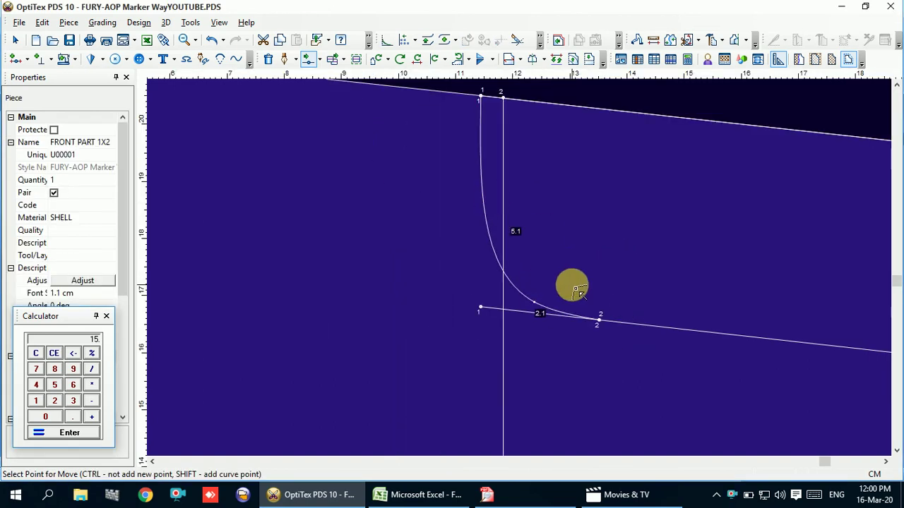
scroll(571, 191, "down", 2)
right_click(570, 151)
left_click(585, 160)
Trim the lower pocket line to 13 cm where it meets the curve
left_click(518, 41)
left_click(494, 274)
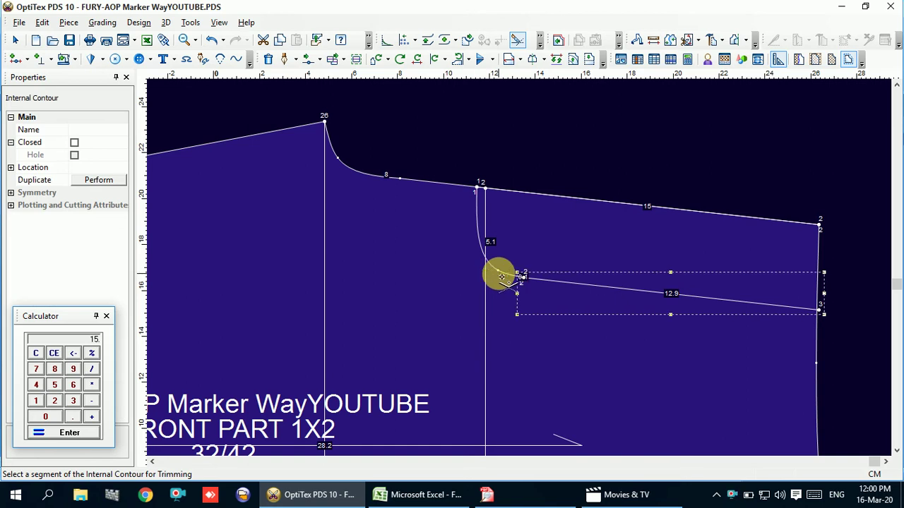
scroll(516, 276, "up", 2)
right_click(559, 176)
left_click(591, 182)
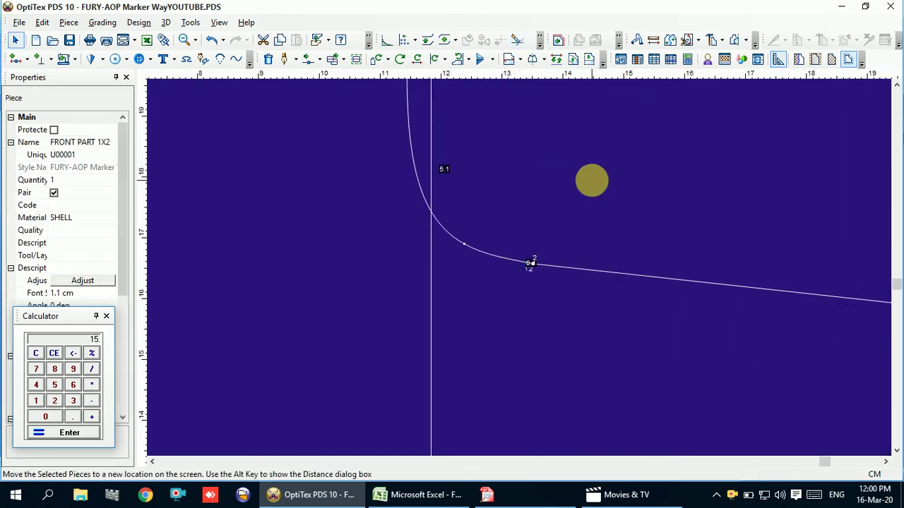
left_click(540, 271)
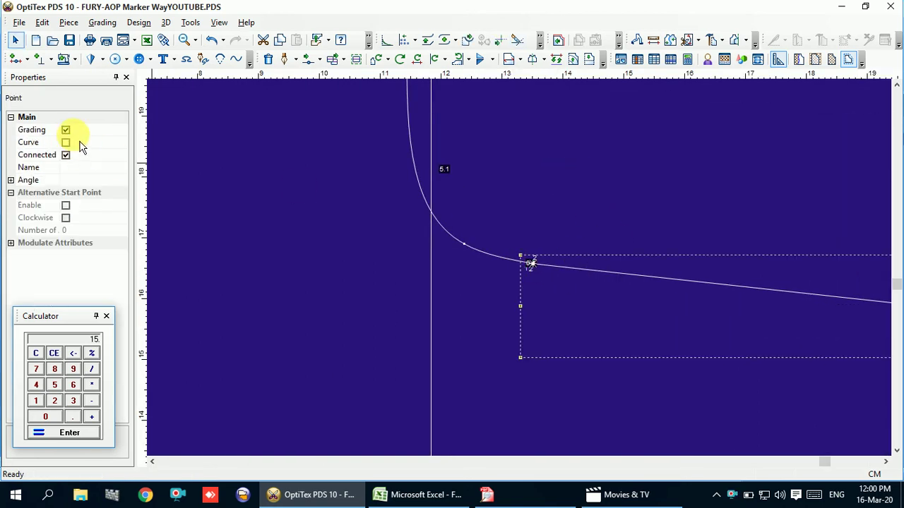
left_click(609, 221)
scroll(521, 289, "down", 2)
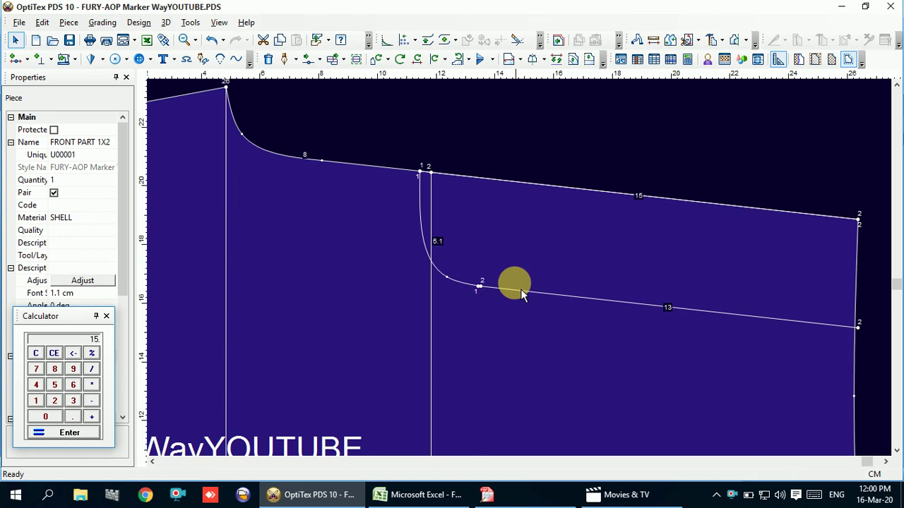
left_click(484, 295)
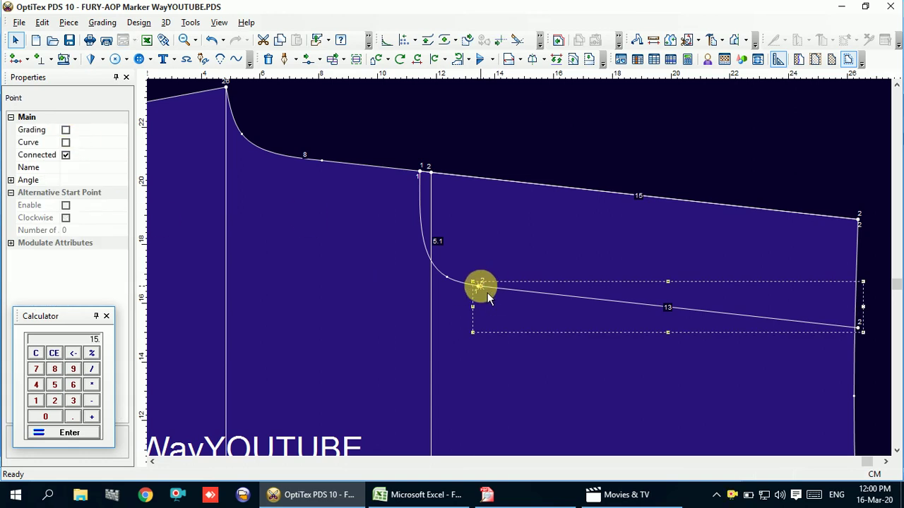
left_click(530, 242)
Compare the result with the jeans design drawing and size spec sheet
scroll(530, 242, "down", 2)
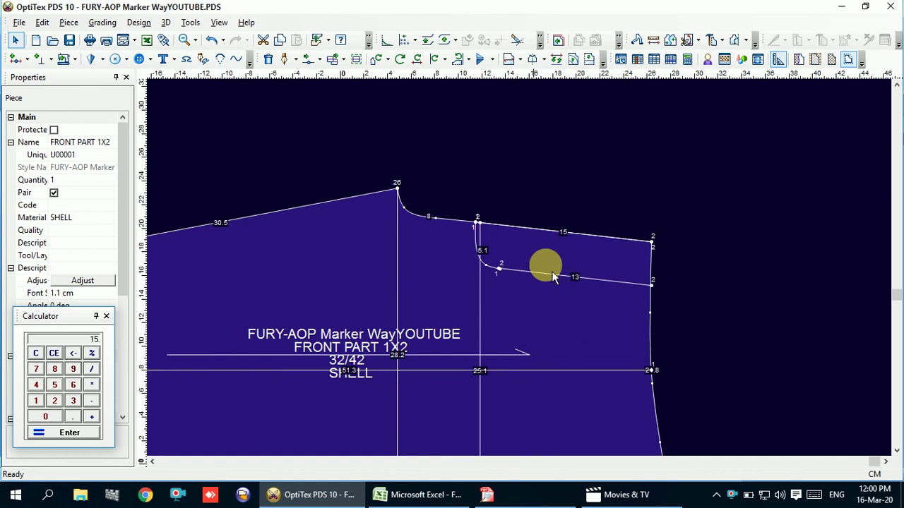
scroll(536, 261, "down", 1)
scroll(522, 267, "up", 1)
scroll(521, 290, "up", 1)
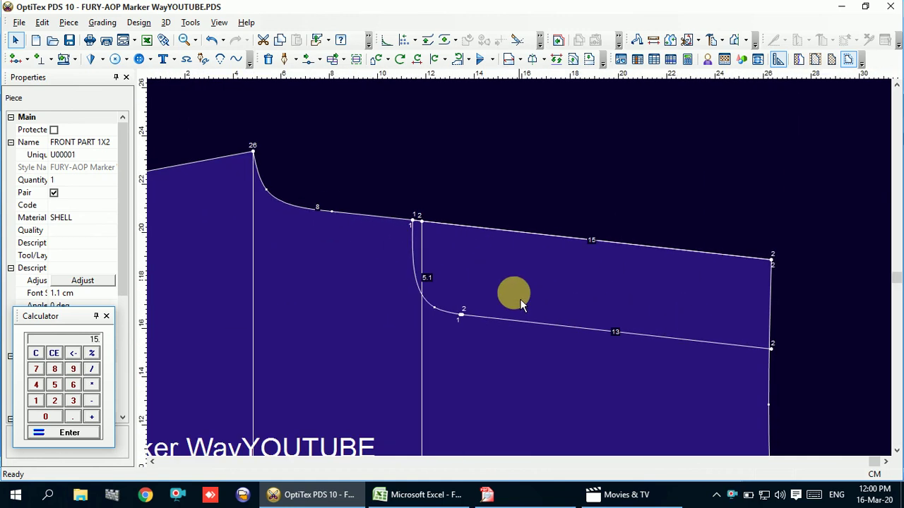
left_click(487, 495)
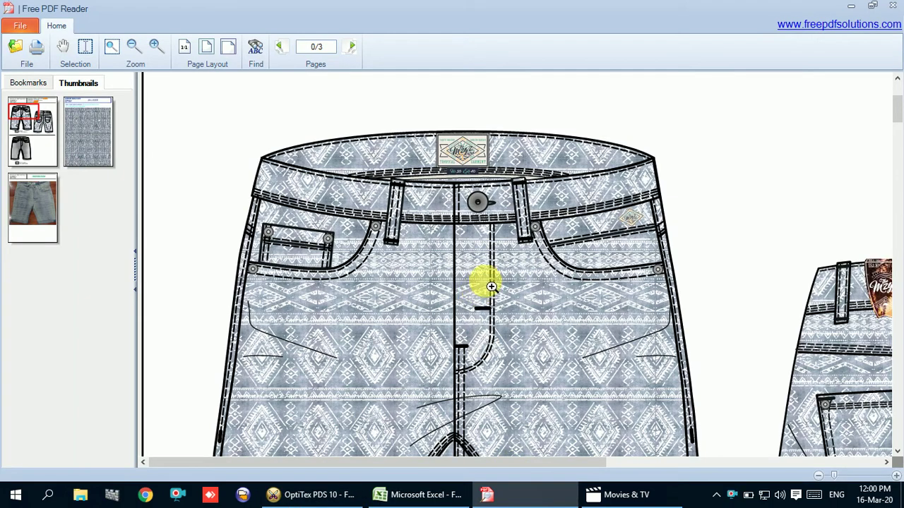
left_click(424, 494)
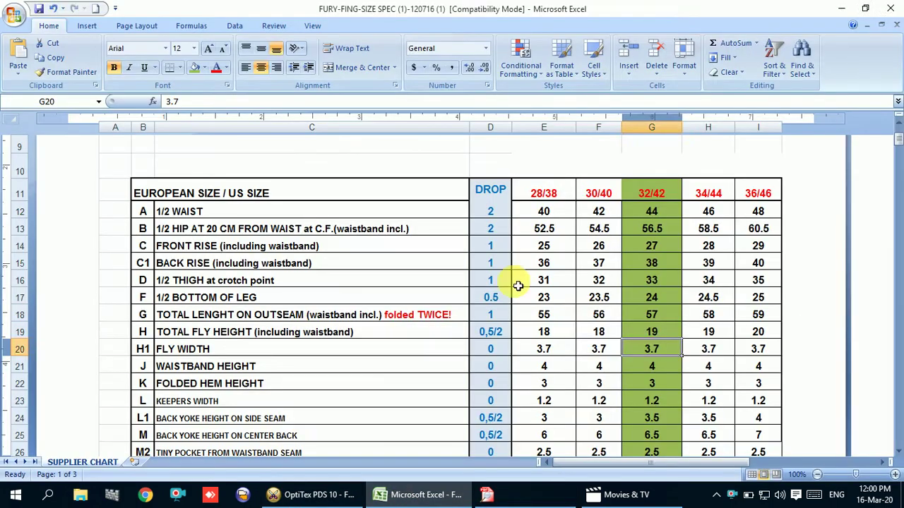
left_click(318, 494)
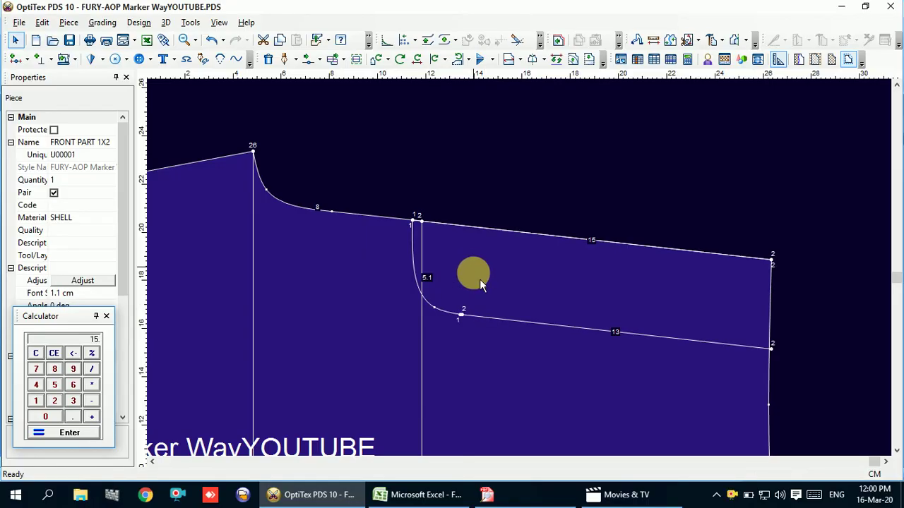
Trace the pocket curve, pocket line and side edge into a new piece
scroll(518, 266, "up", 2)
scroll(520, 268, "up", 1)
scroll(522, 267, "down", 3)
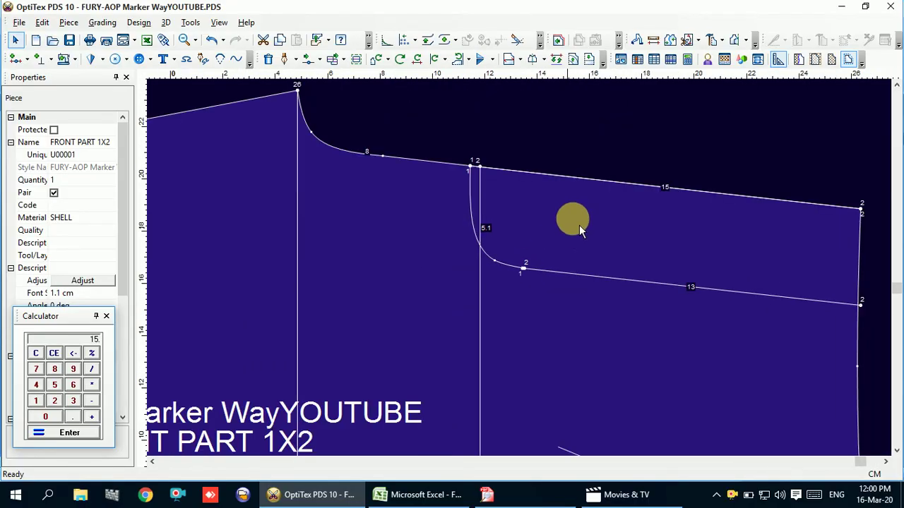
left_click(745, 41)
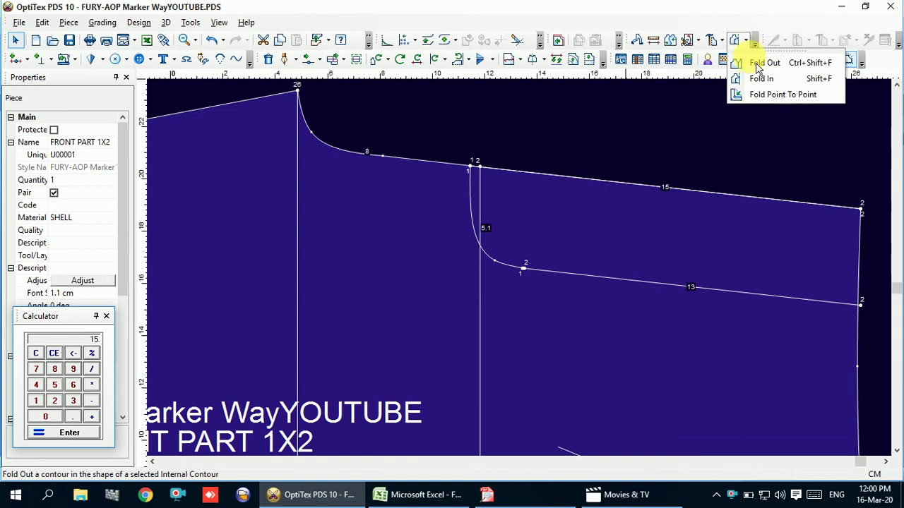
left_click(723, 44)
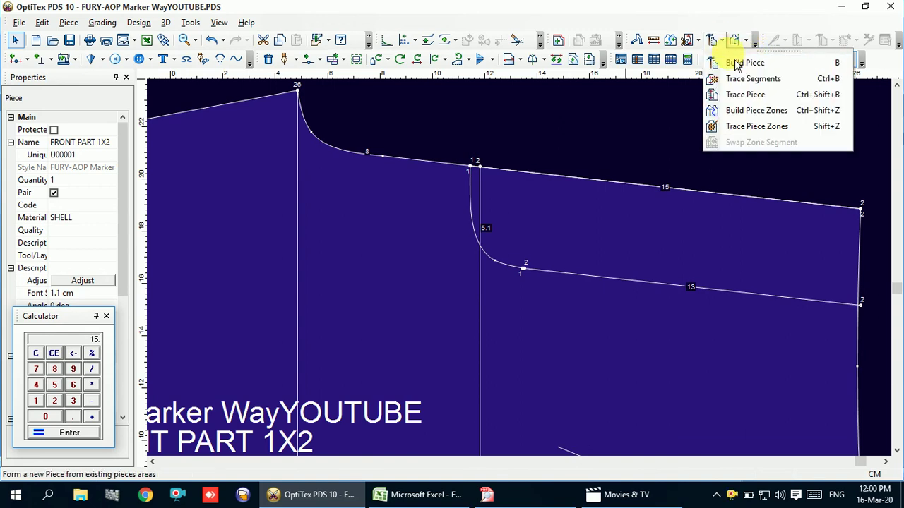
left_click(737, 63)
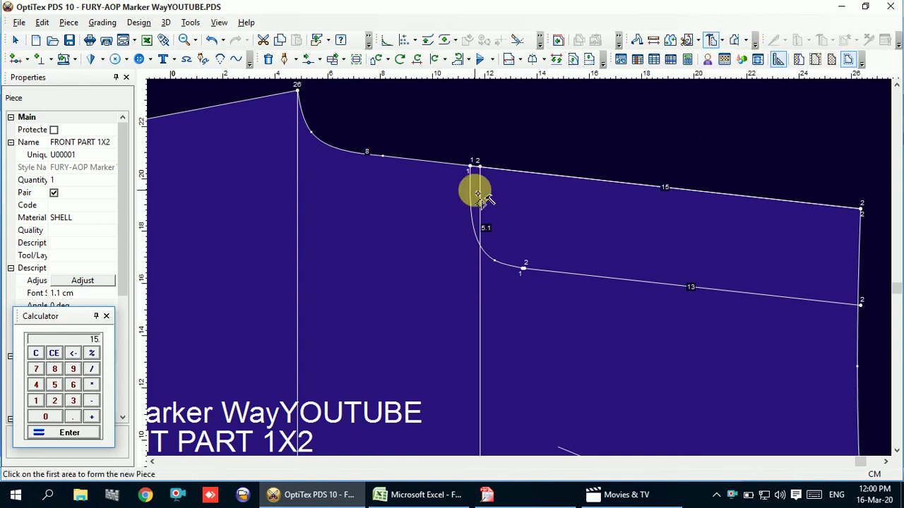
right_click(532, 134)
left_click(577, 137)
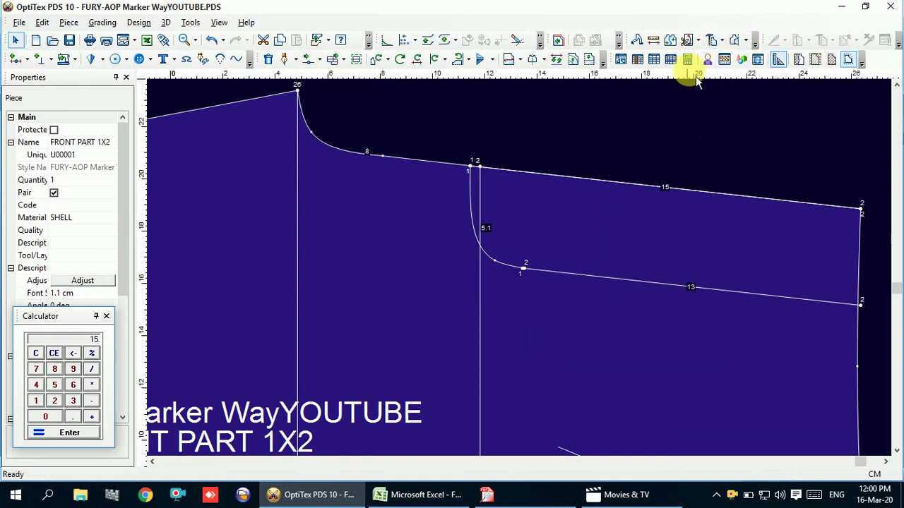
left_click(721, 40)
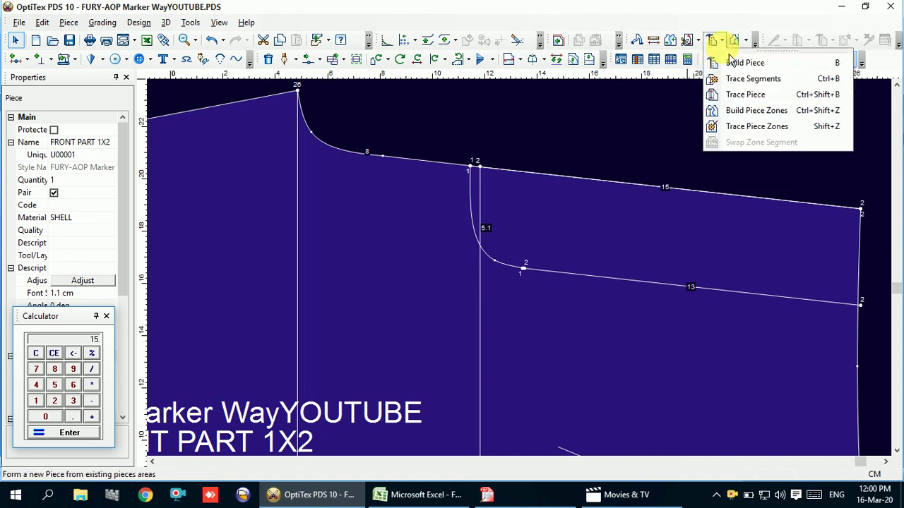
left_click(747, 77)
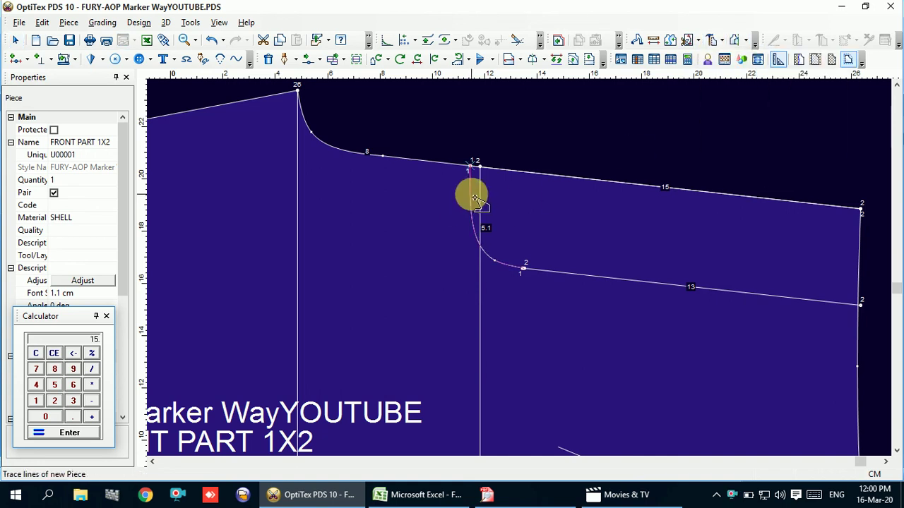
left_click(550, 270)
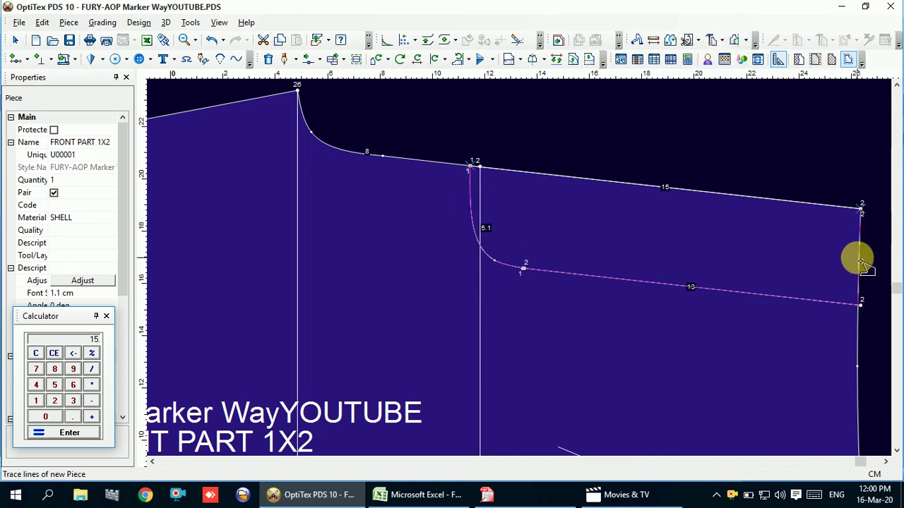
left_click(793, 204)
left_click(398, 275)
Move the new traced piece down-left, clear of the front part, and select it
scroll(524, 272, "down", 4)
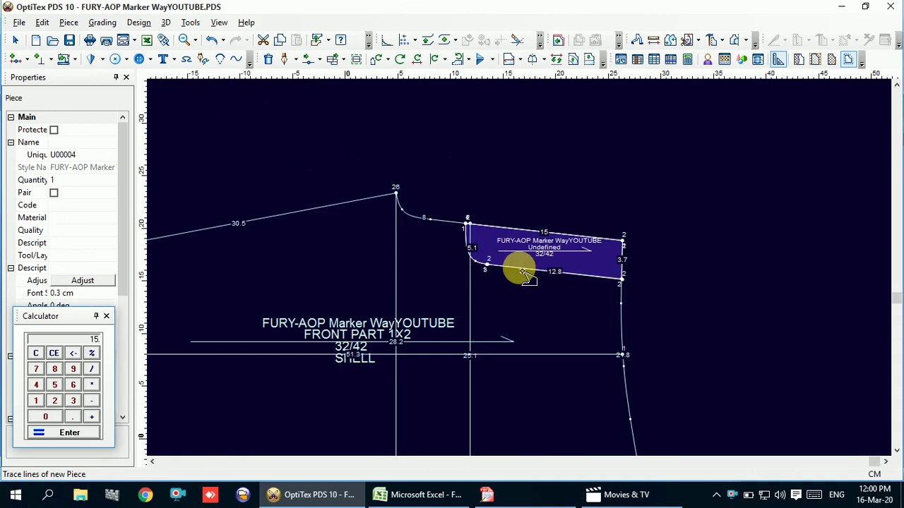
scroll(525, 271, "down", 1)
left_click_drag(522, 262, 304, 425)
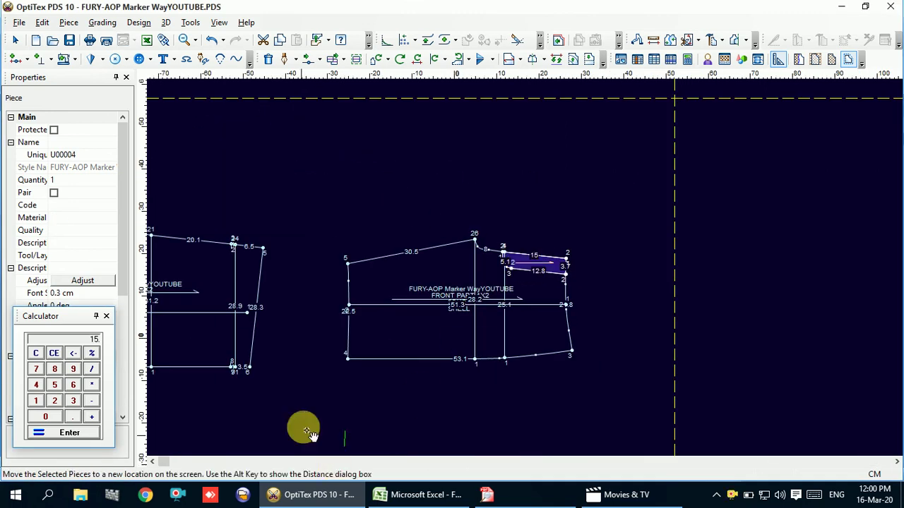
scroll(521, 264, "down", 1)
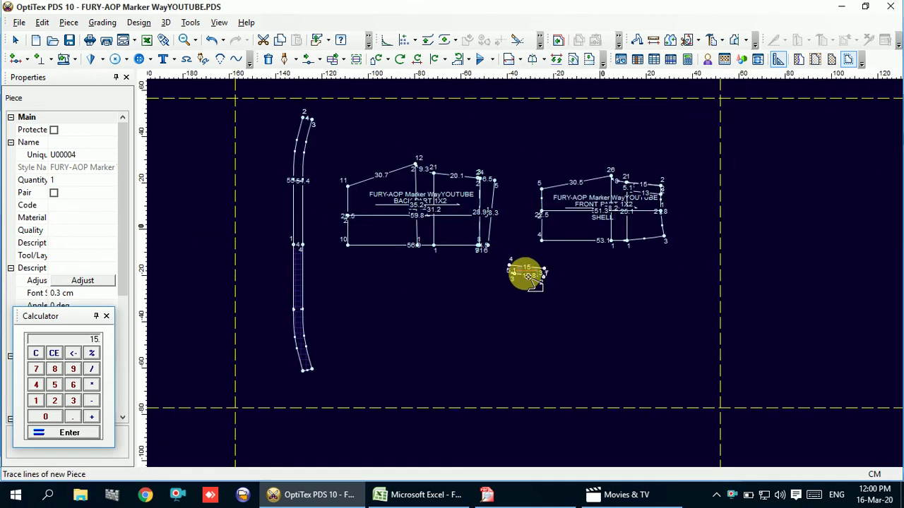
left_click_drag(531, 278, 407, 315)
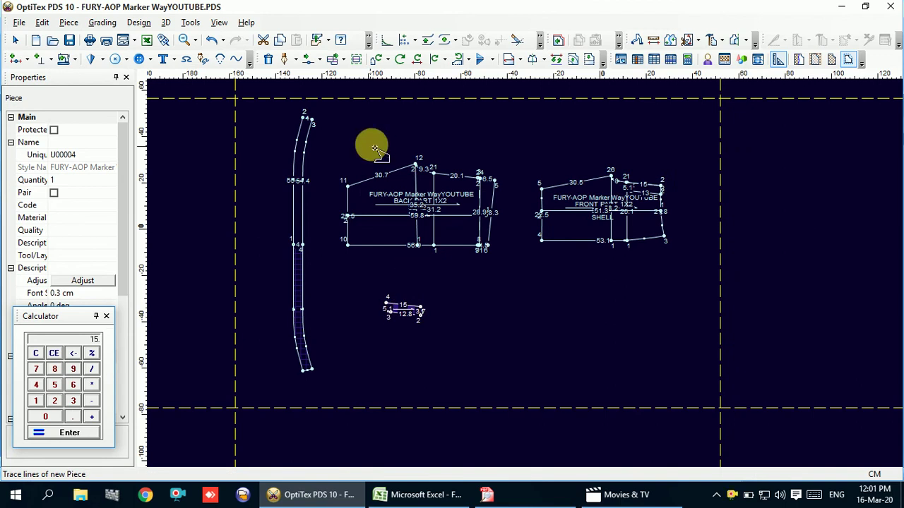
right_click(647, 127)
left_click(676, 152)
mouse_move(676, 151)
left_mouse_down()
mouse_move(415, 225)
mouse_move(438, 200)
mouse_move(439, 166)
left_mouse_up()
scroll(526, 272, "up", 3)
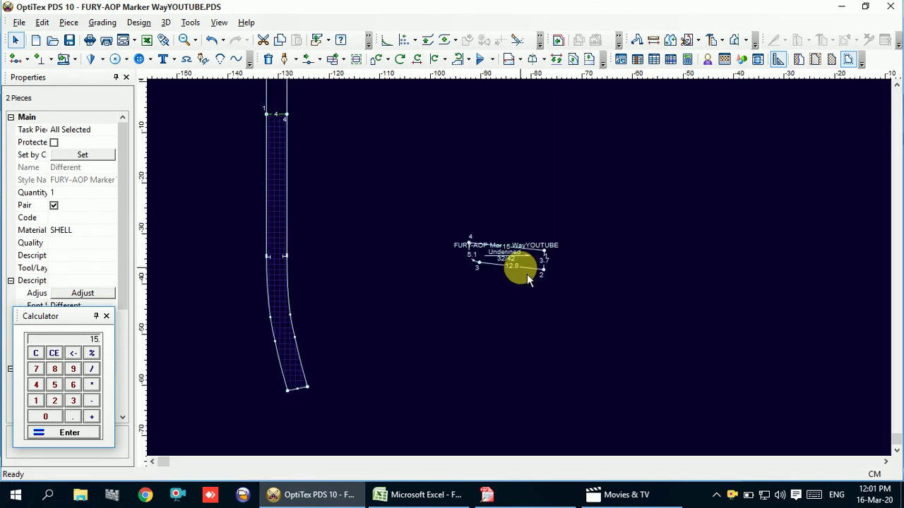
scroll(523, 261, "up", 2)
left_click(528, 263)
left_click_drag(336, 228, 343, 231)
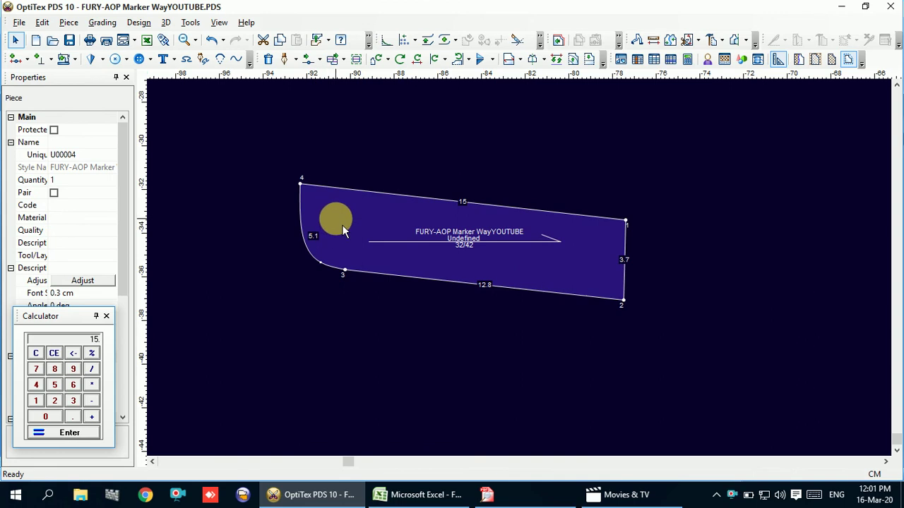
Rotate the small piece so its 15 cm edge from point 4 to point 1 is horizontal
left_click(389, 62)
left_click(442, 60)
left_click(466, 82)
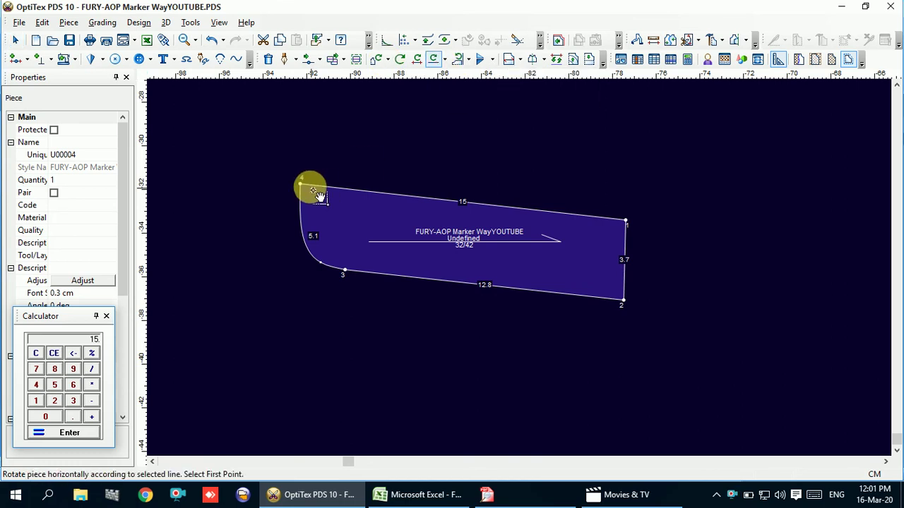
left_click(302, 185)
left_click(625, 221)
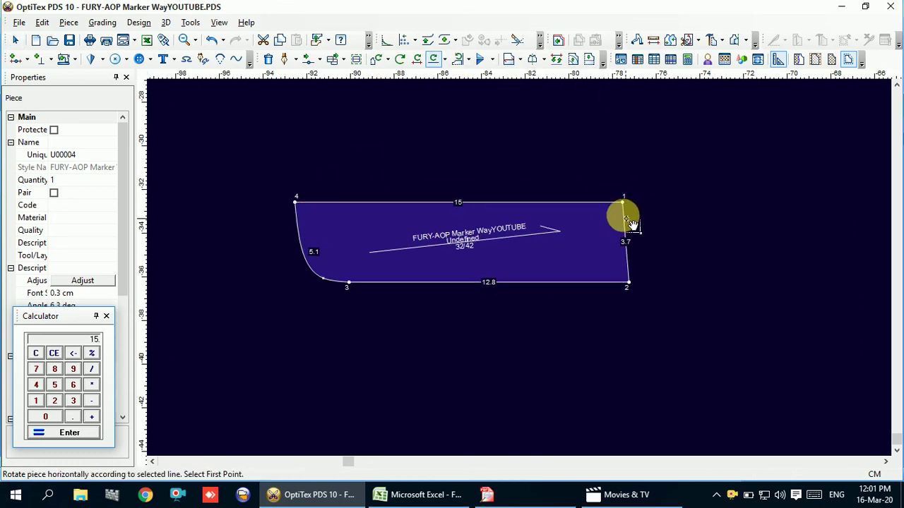
Set the piece's baseline direction horizontally from point 4 to point 1
left_click(520, 59)
left_click(555, 113)
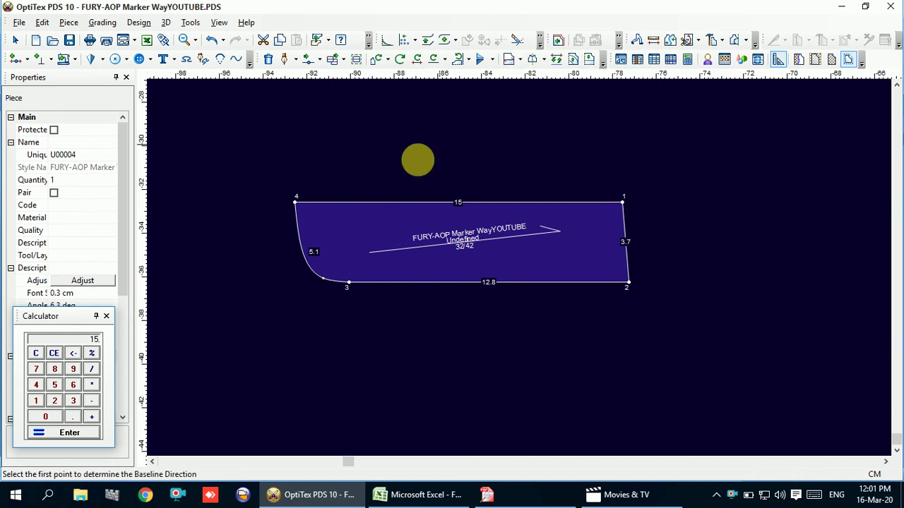
left_click(296, 203)
left_click(624, 202)
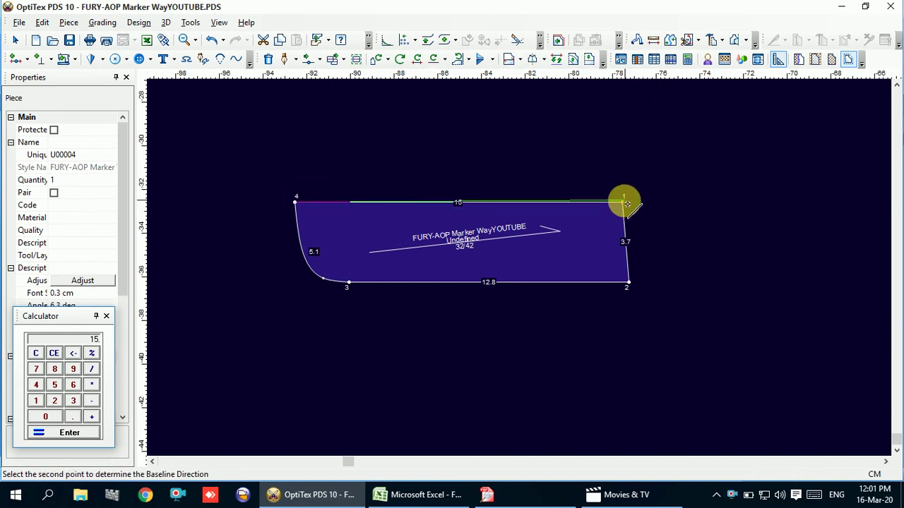
Select the small piece and begin editing its name
left_click(509, 59)
right_click(442, 138)
left_click(498, 150)
left_click(550, 252)
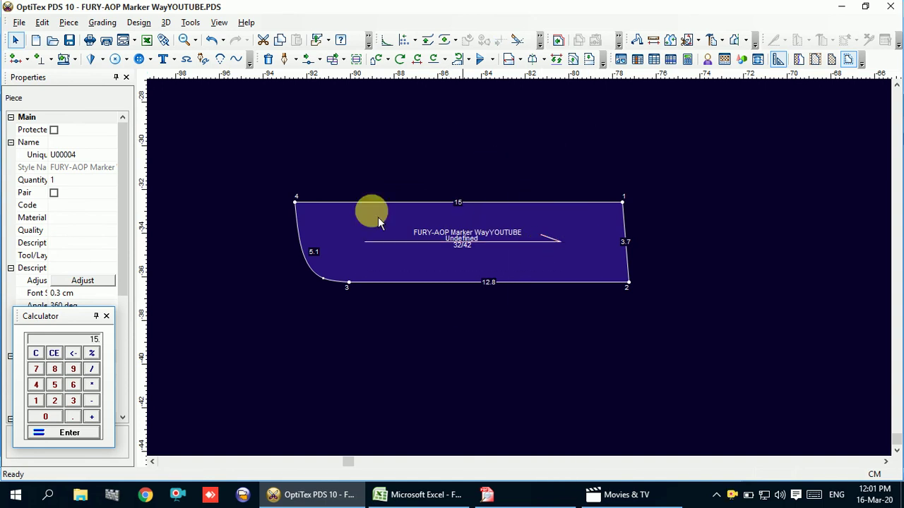
left_click(71, 142)
type("S/ FLY 1X1")
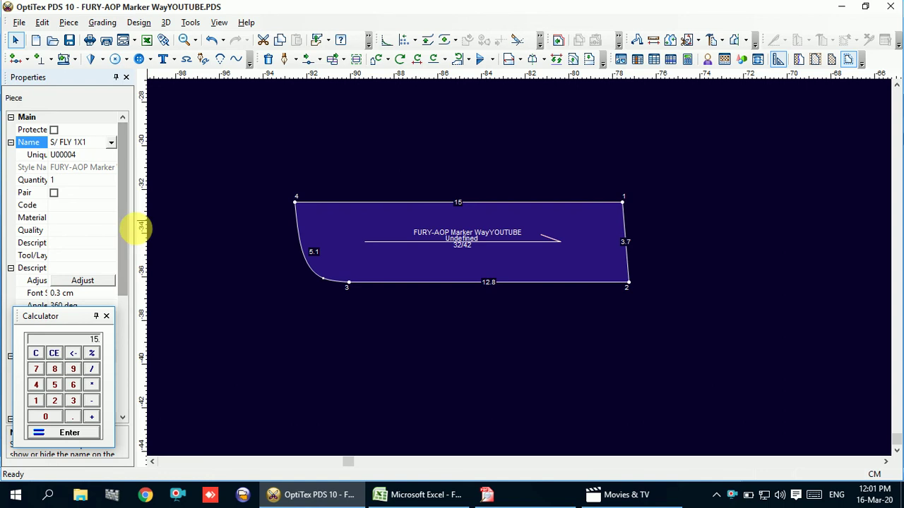
Name the small piece S/ FLY 1X1 and assign SHELL as its material
left_click(110, 217)
left_click(111, 217)
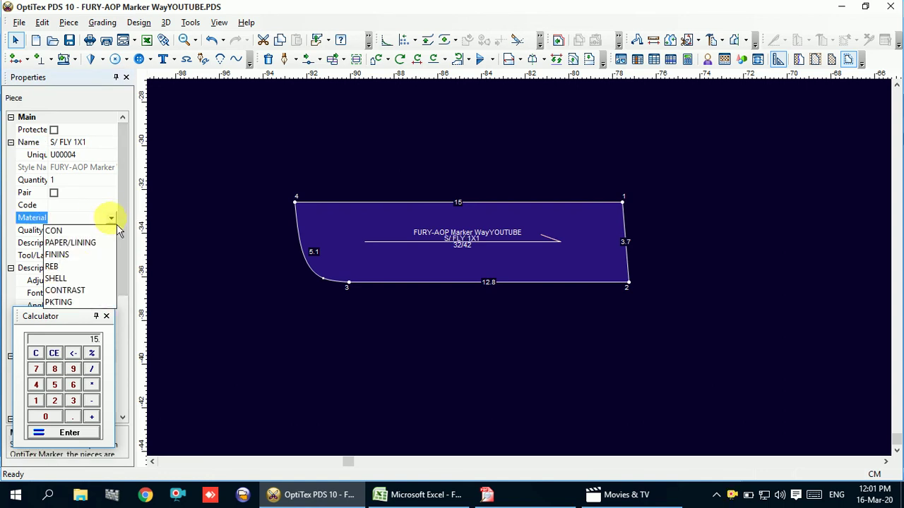
left_click(60, 278)
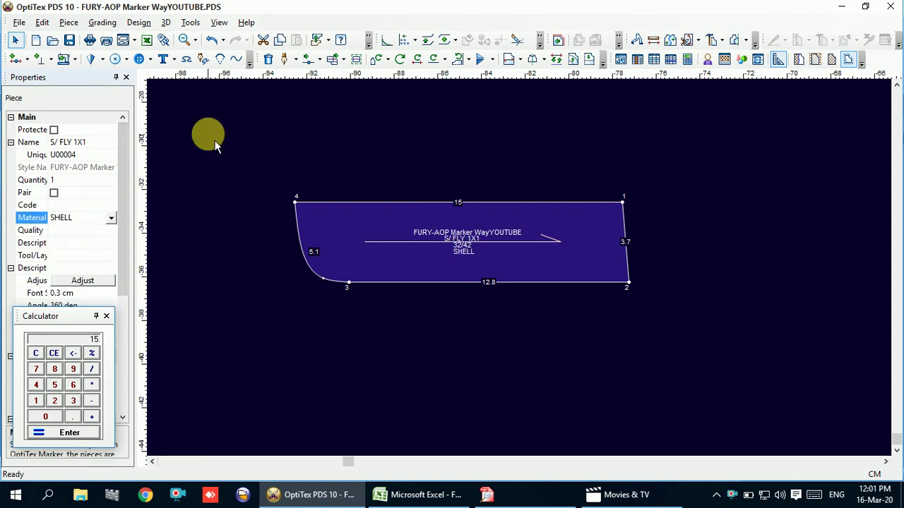
scroll(528, 268, "down", 2)
right_click(644, 216)
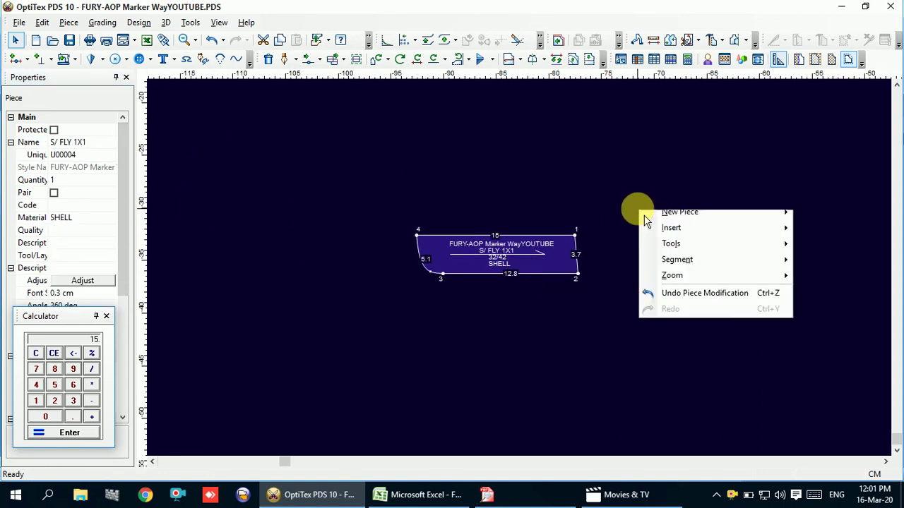
mouse_move(680, 284)
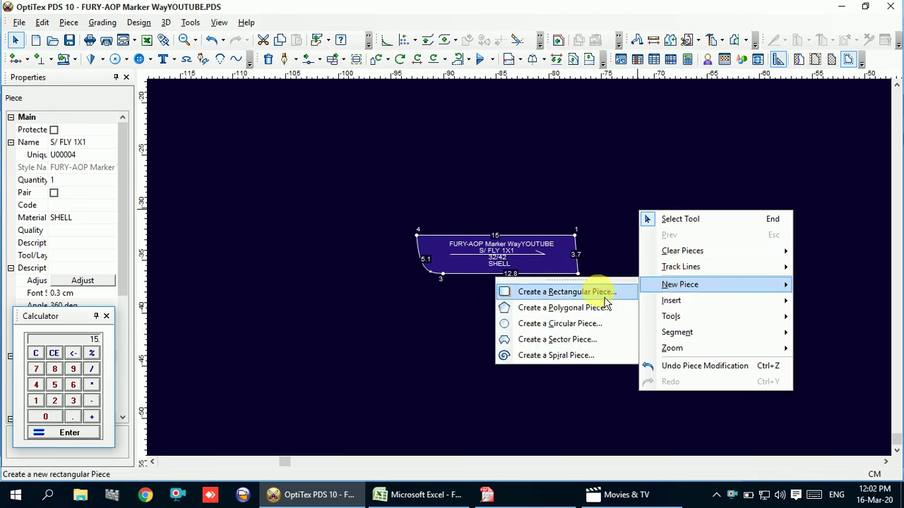
Create a 17 by 3.7 cm rectangular piece and place it beside S/ FLY 1X1
left_click(600, 293)
type("1")
key("Tab")
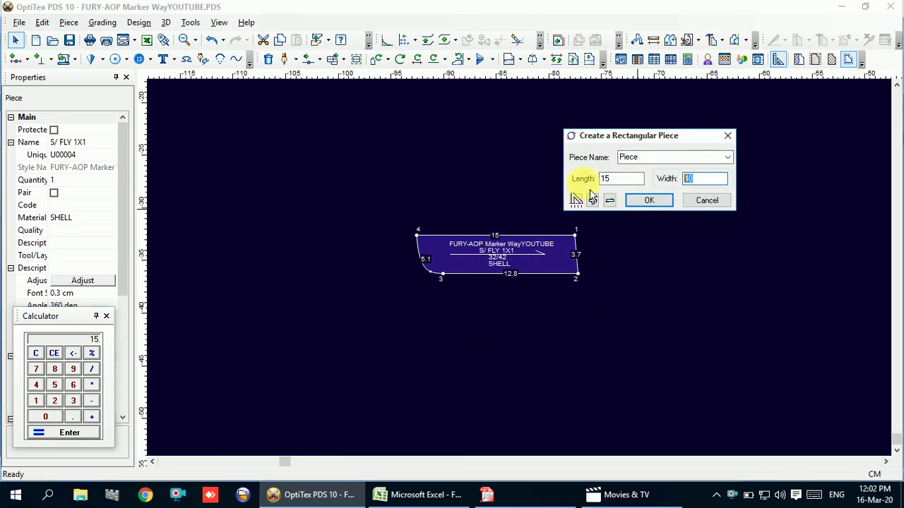
left_click(580, 281)
type("3.7")
double_click(605, 178)
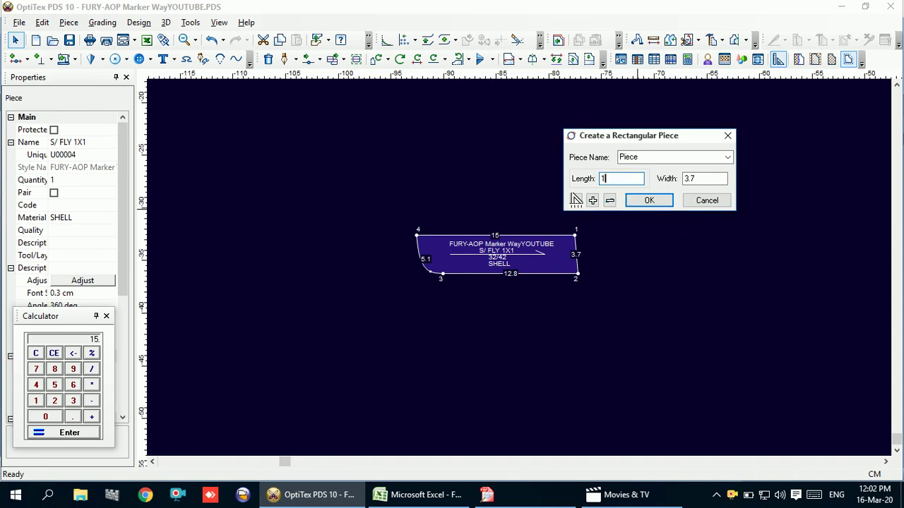
left_click(647, 203)
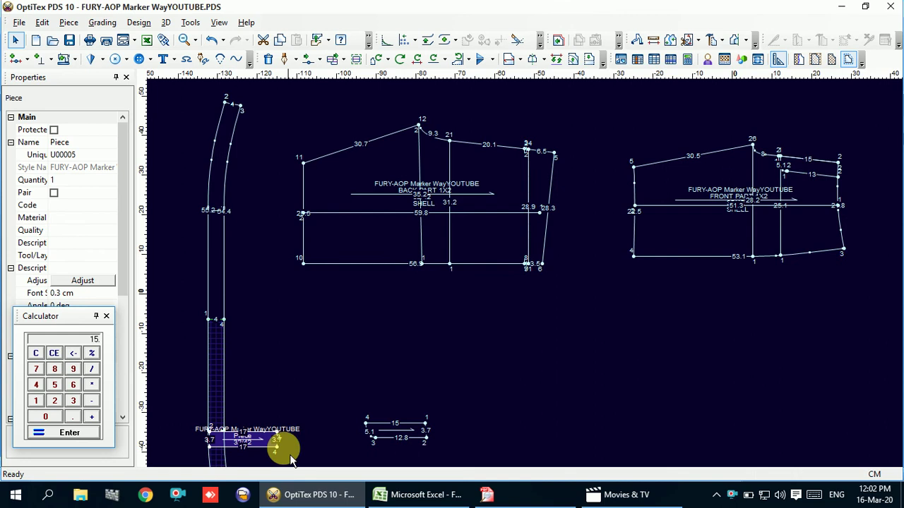
left_click_drag(276, 442, 533, 427)
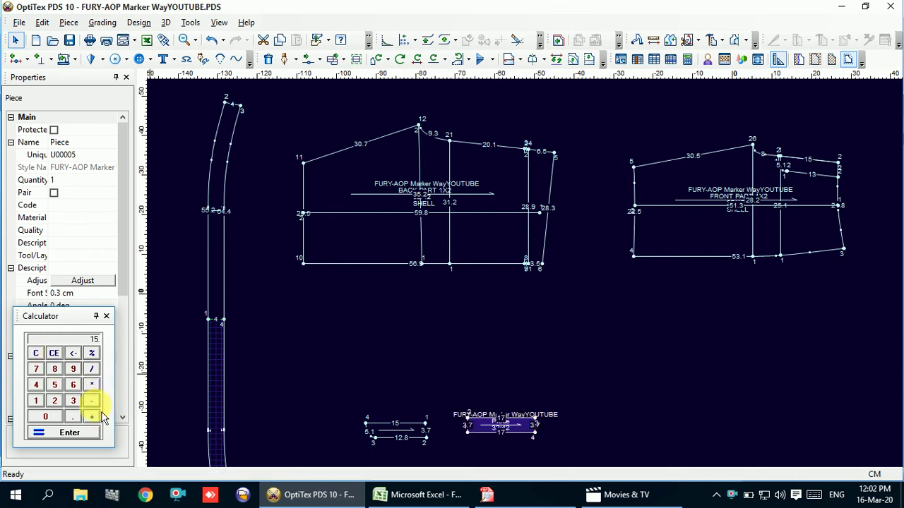
Work out the rectangle's 17 cm length by adding 2 to 15
left_click(91, 417)
left_click(54, 401)
left_click(69, 433)
scroll(526, 274, "up", 3)
scroll(526, 273, "up", 3)
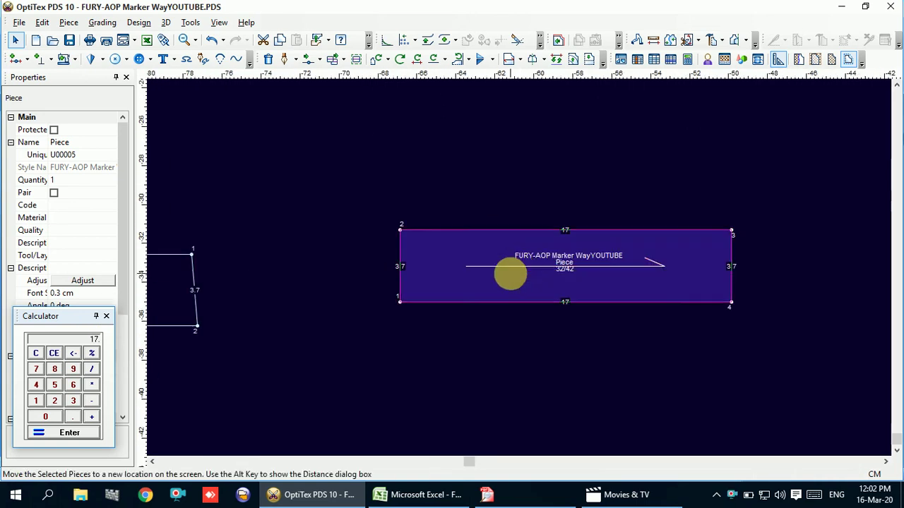
scroll(520, 267, "up", 2)
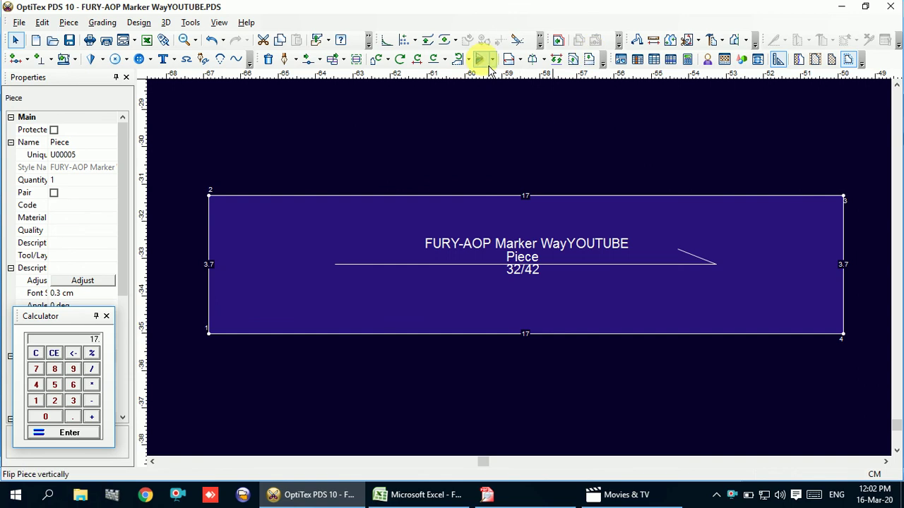
Mirror the 17 cm rectangle with a half piece line along its bottom edge
left_click(553, 63)
left_click(572, 97)
left_click(210, 338)
left_click(843, 333)
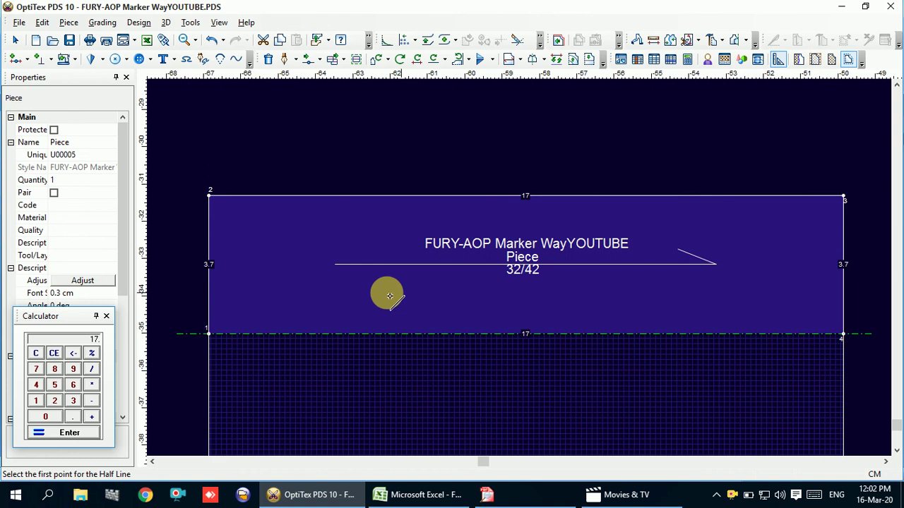
right_click(520, 271)
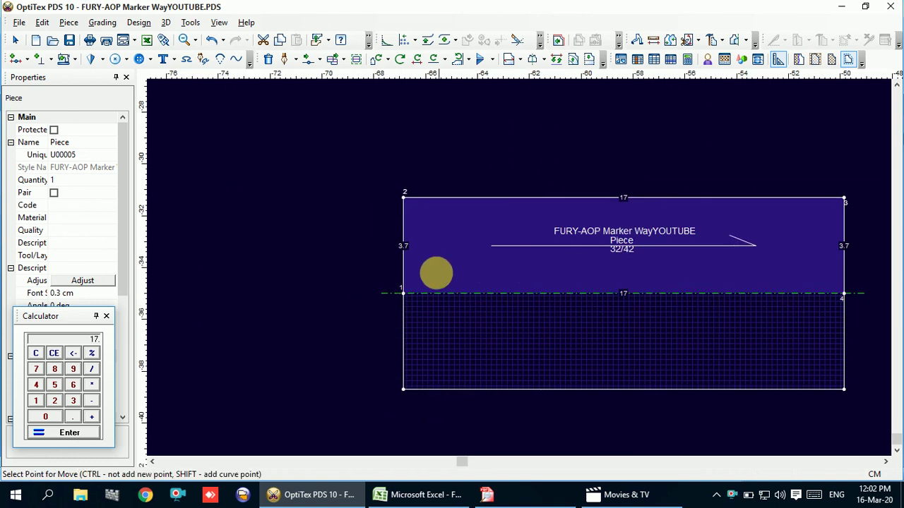
right_click(351, 182)
left_click(371, 196)
Move corner point 1 inward, giving a 16.1 cm edge and 3.8 cm slanted side
left_click(319, 59)
left_click(344, 82)
left_click(403, 293)
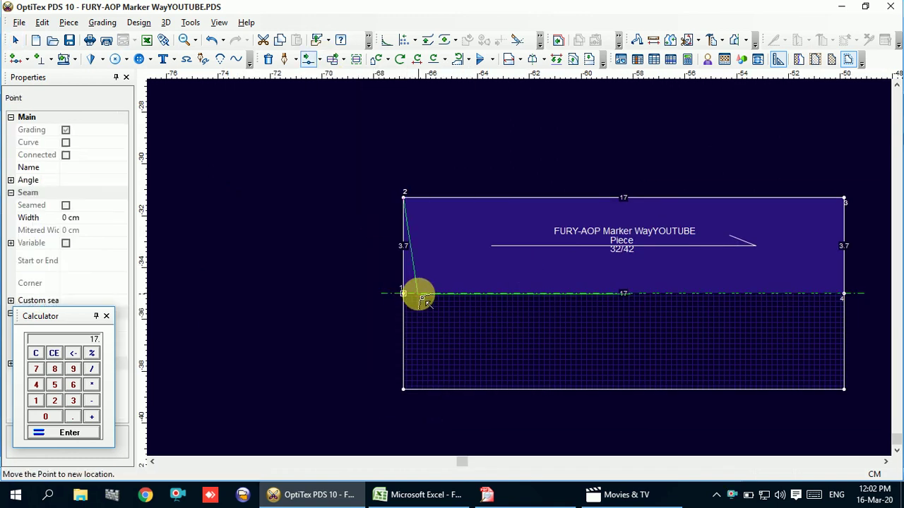
left_click(426, 294)
left_click(599, 282)
right_click(262, 208)
left_click(283, 220)
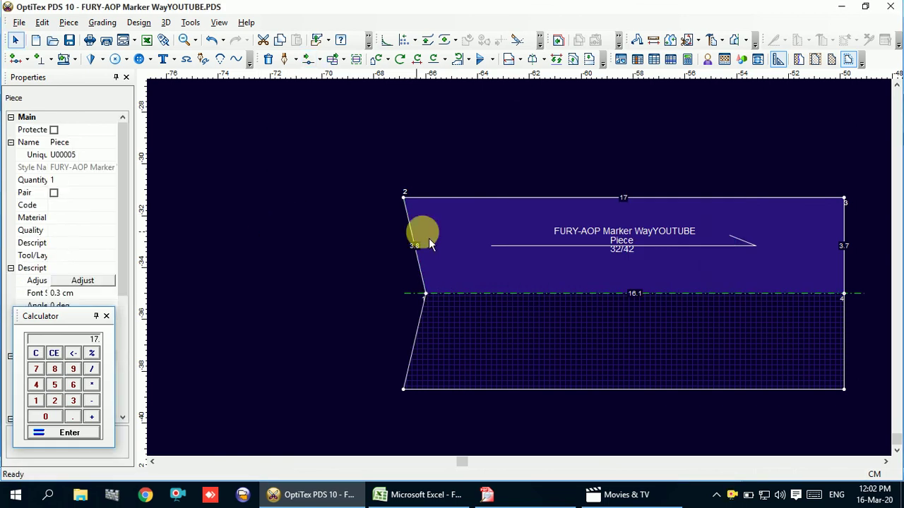
left_click(9, 139)
type("D / FL")
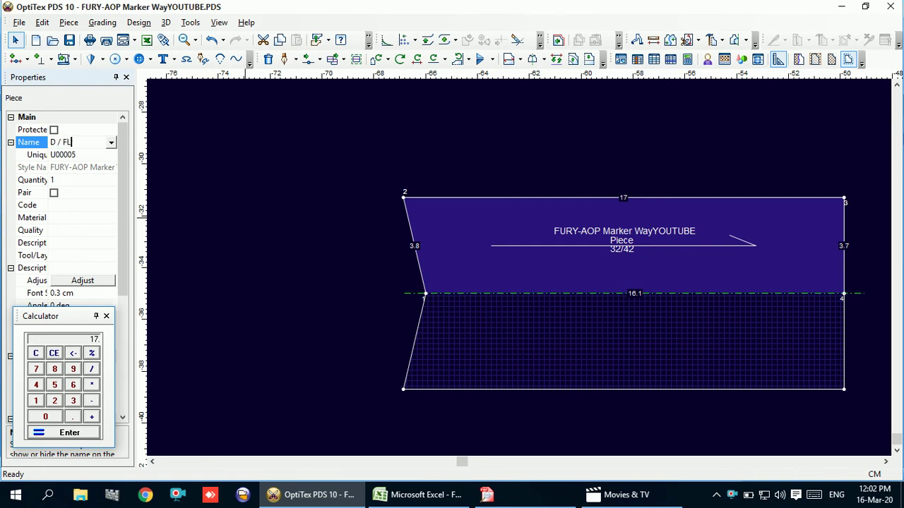
Enter D / FLY 1X1 as the rectangle's name and pick SHELL as its material
type("Y ")
type("1X1")
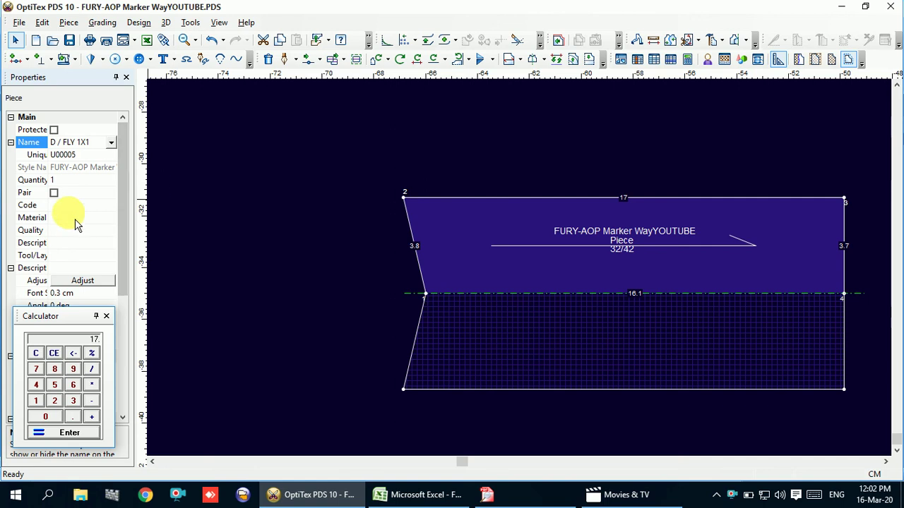
left_click(110, 217)
left_click(113, 218)
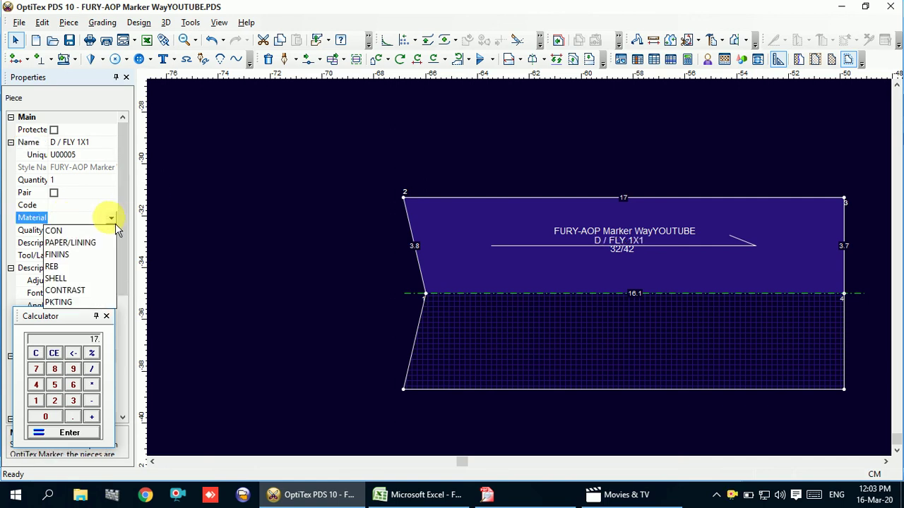
left_click(83, 279)
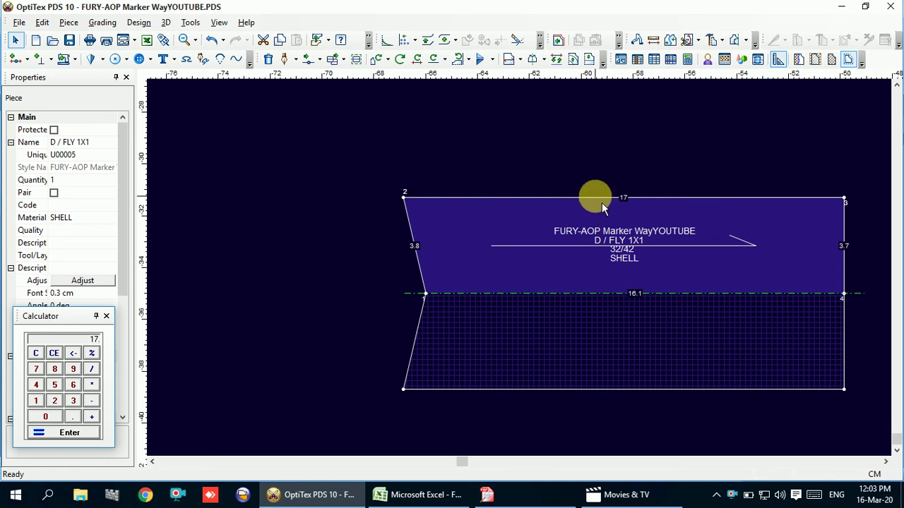
scroll(521, 266, "down", 2)
Drag S/ FLY 1X1 and D / FLY 1X1 together up and to the left
scroll(520, 267, "down", 3)
scroll(526, 262, "down", 2)
scroll(540, 261, "down", 1)
scroll(526, 268, "up", 2)
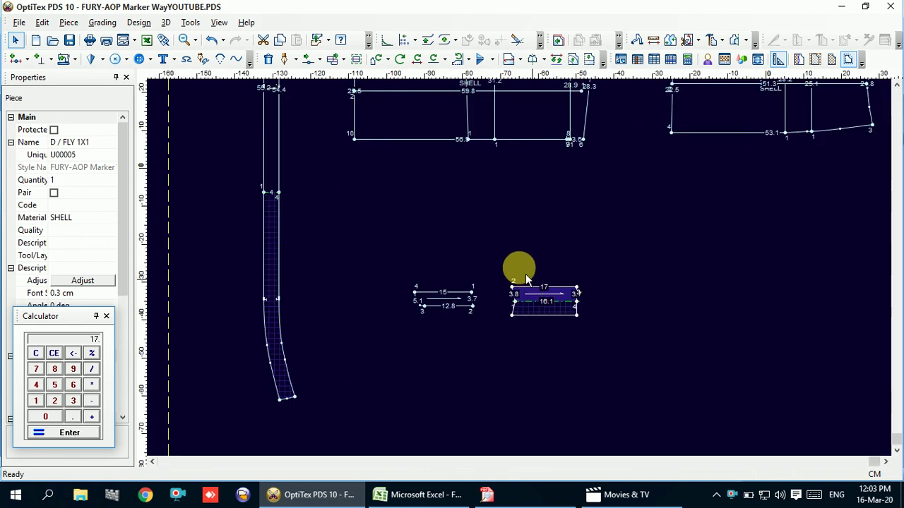
scroll(544, 289, "up", 2)
scroll(469, 290, "up", 1)
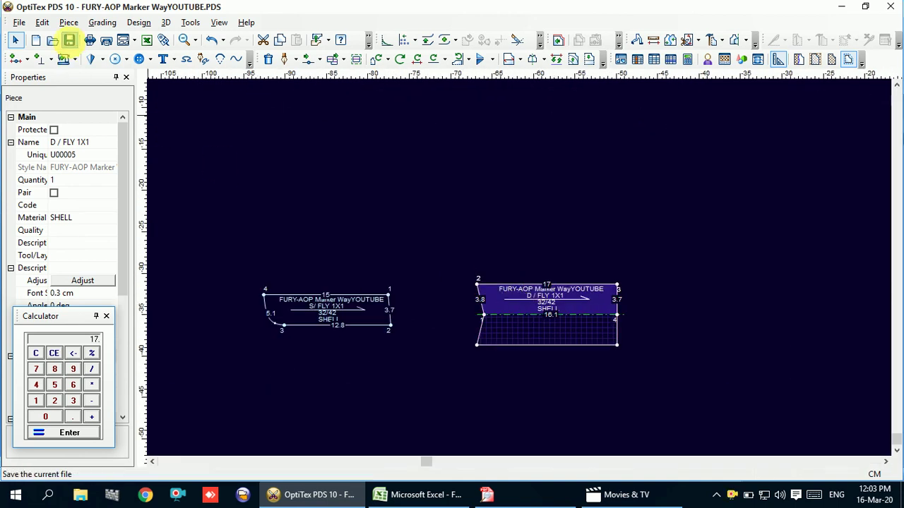
scroll(536, 297, "down", 3)
left_click(459, 269, "shift")
left_click_drag(459, 270, 427, 205)
Select the right fly piece alone, then select BACK PART 1X2
scroll(522, 274, "up", 1)
scroll(501, 286, "up", 2)
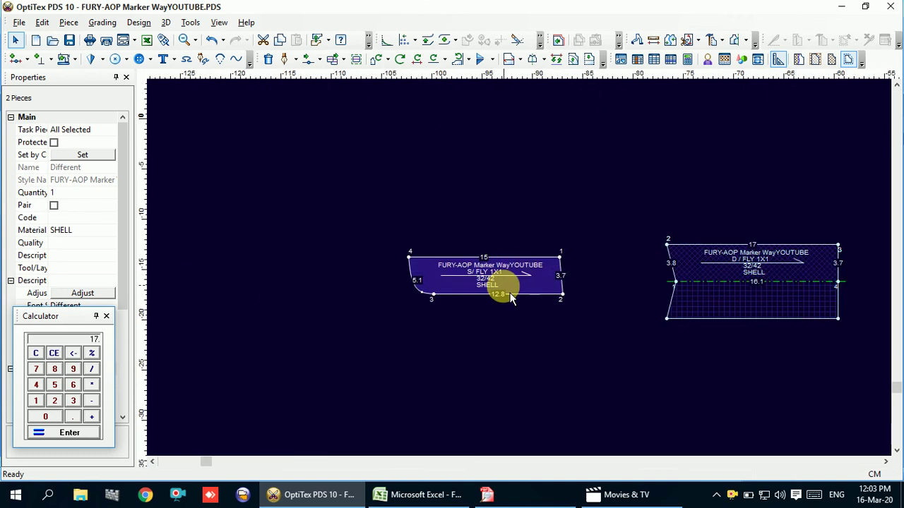
scroll(544, 258, "up", 2)
scroll(551, 265, "down", 1)
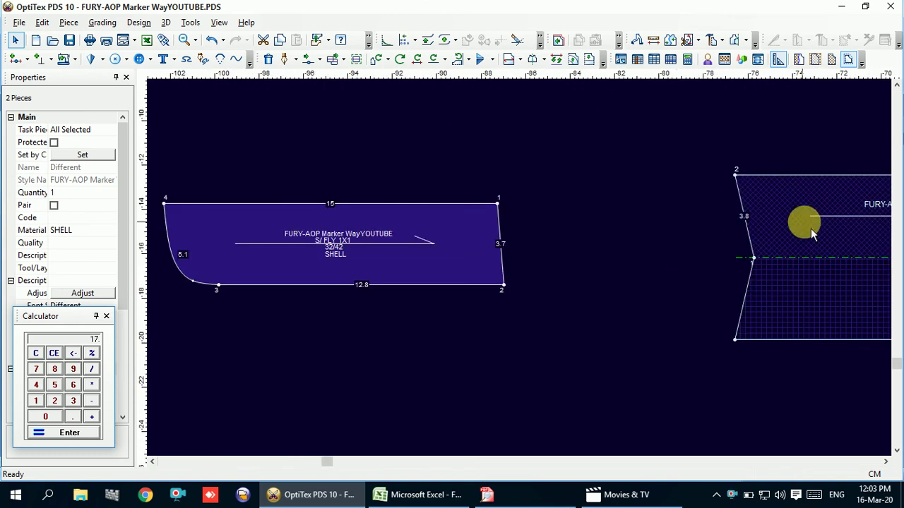
scroll(528, 274, "down", 2)
left_click(528, 273)
scroll(528, 274, "down", 2)
scroll(530, 261, "down", 1)
scroll(530, 261, "up", 1)
scroll(526, 282, "up", 1)
left_click(521, 300)
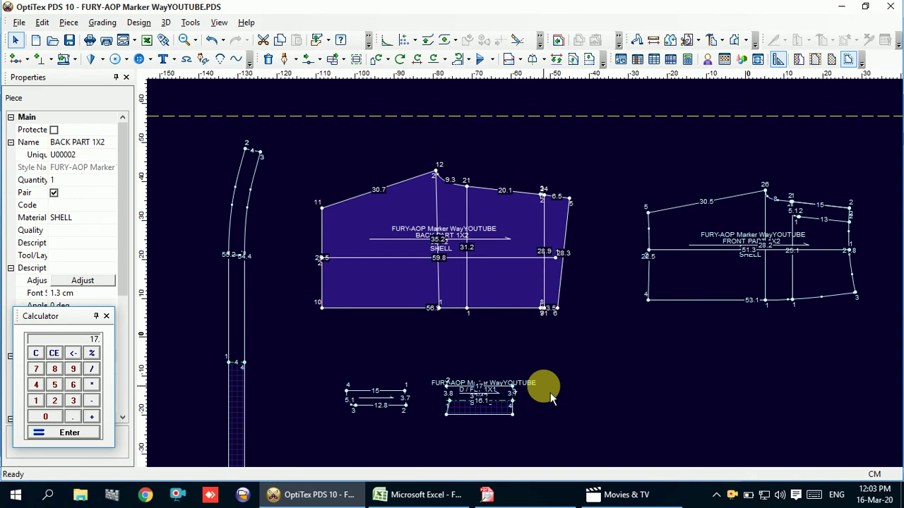
Check the jeans sketch in the PDF, then zoom to and select FRONT PART 1X2
left_click(503, 494)
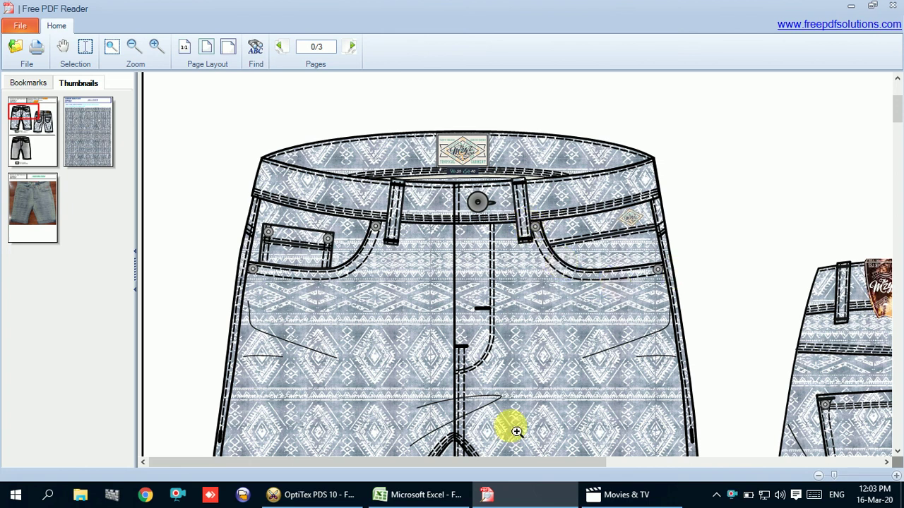
left_click(314, 494)
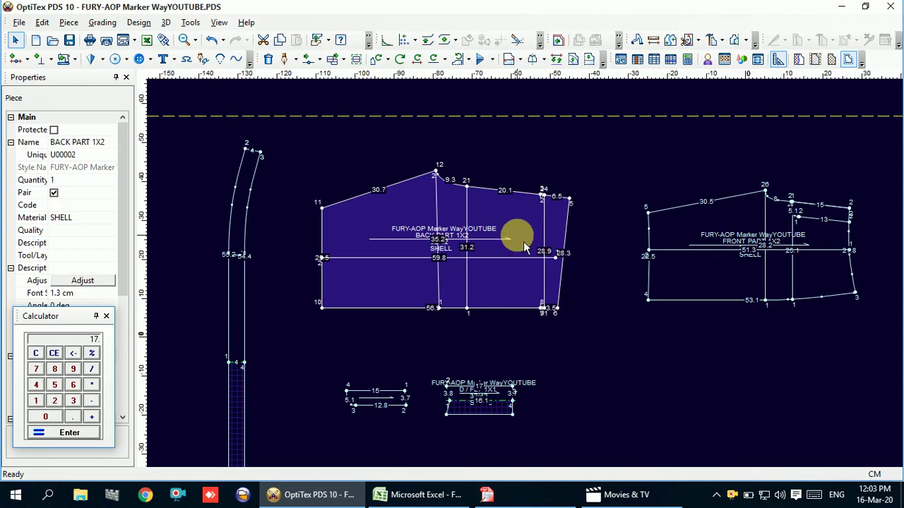
double_click(753, 303)
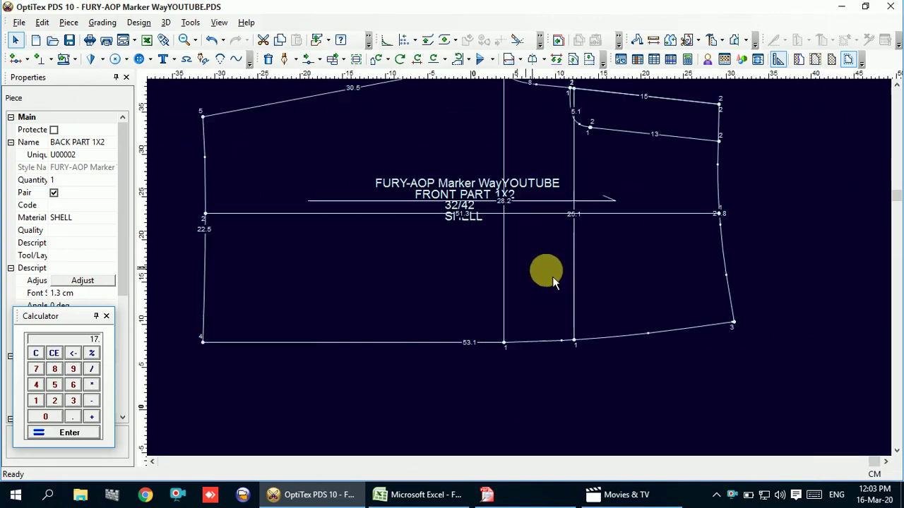
left_click(607, 287)
scroll(518, 264, "up", 2)
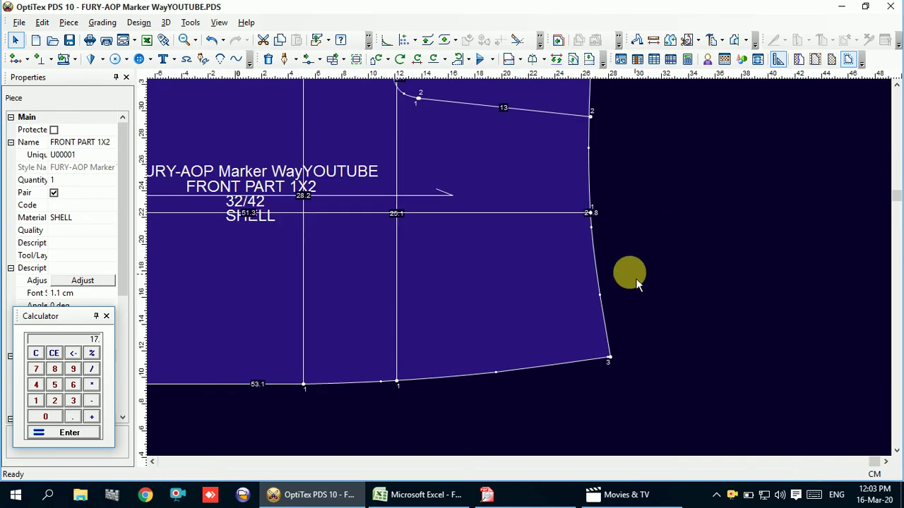
left_click(420, 494)
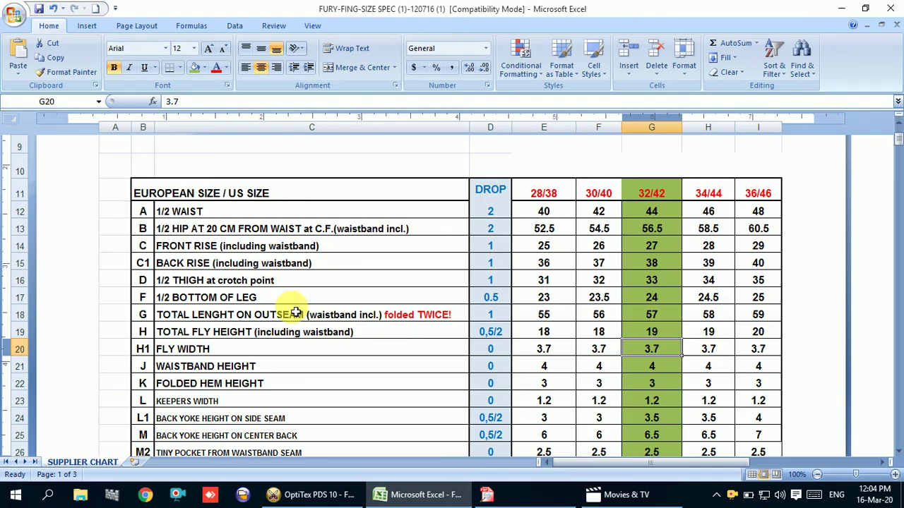
Review back yoke, tiny pocket, fly, waistband, hem, keepers and side-seam yoke (3.5) rows
scroll(293, 312, "down", 2)
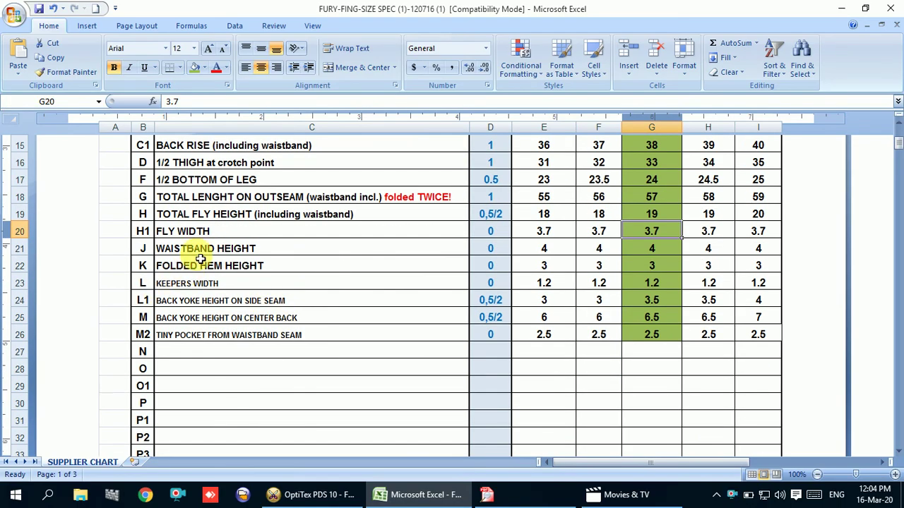
left_click(234, 302)
left_click(229, 319)
left_click(233, 334)
scroll(262, 321, "up", 2)
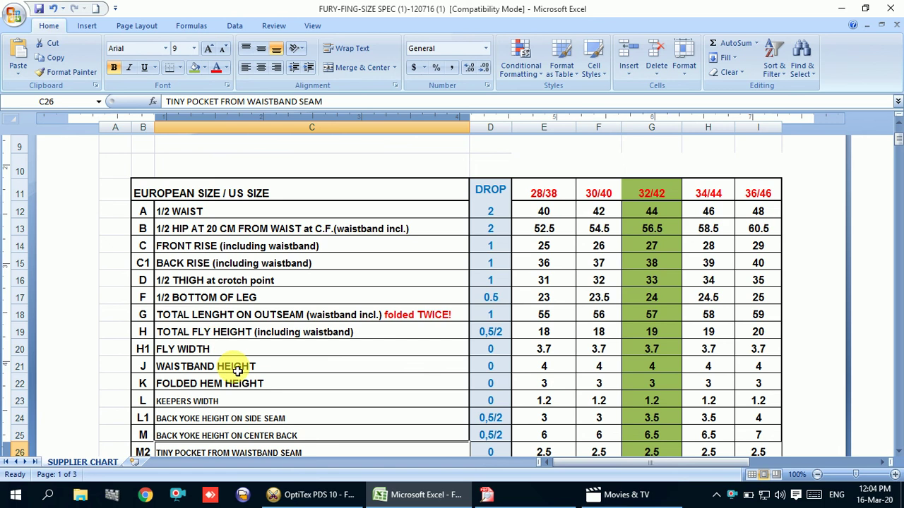
left_click(235, 350)
left_click(240, 365)
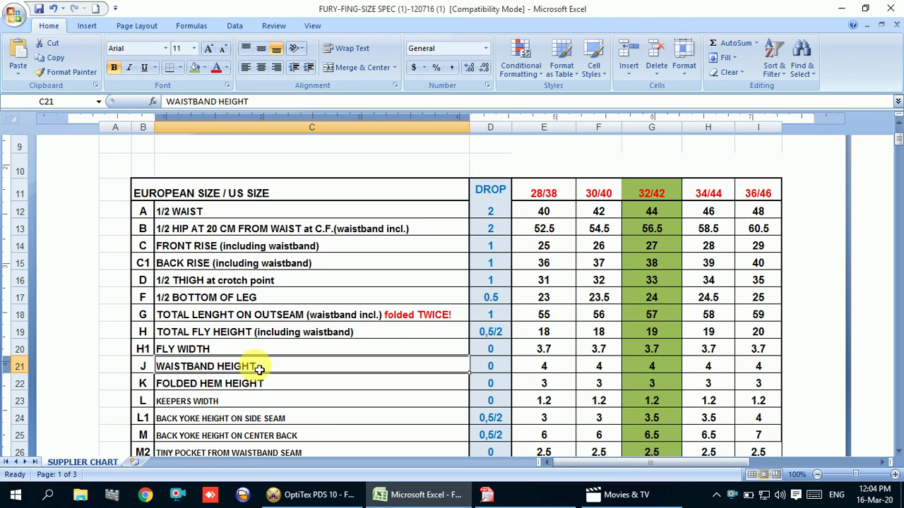
left_click(263, 385)
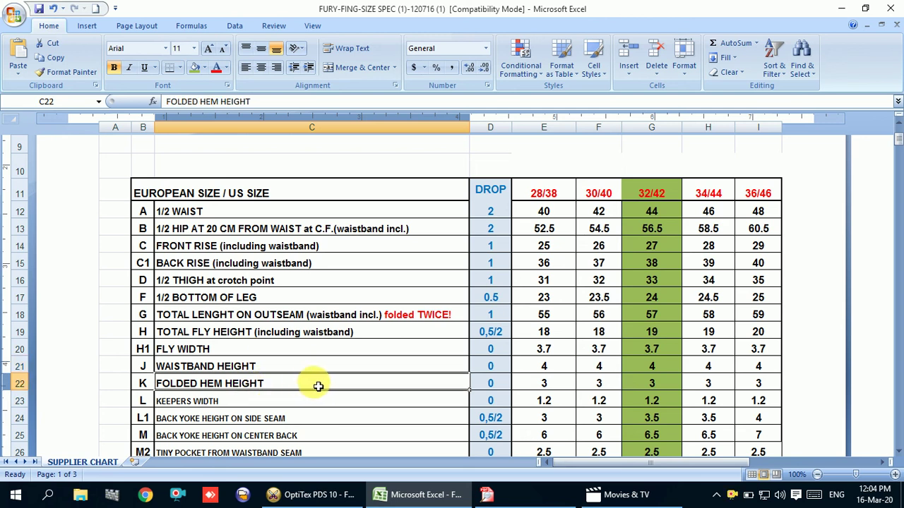
scroll(314, 387, "down", 1)
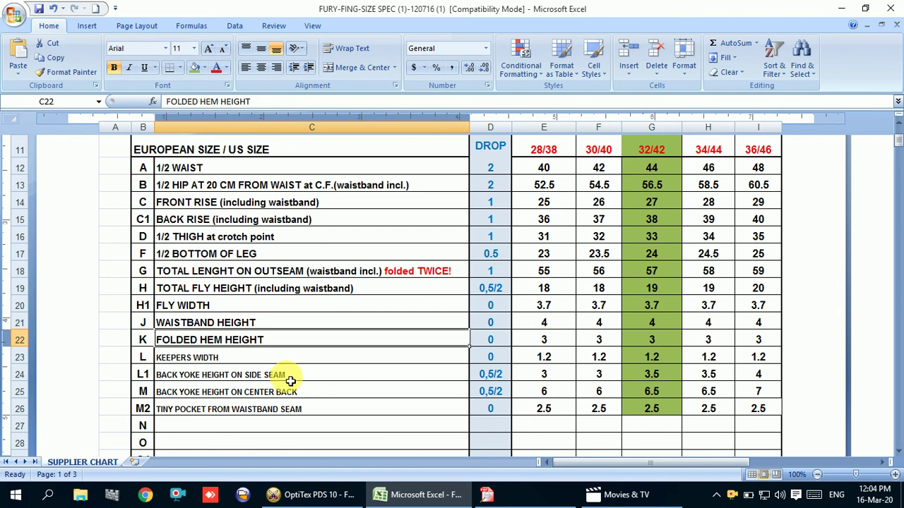
left_click(261, 364)
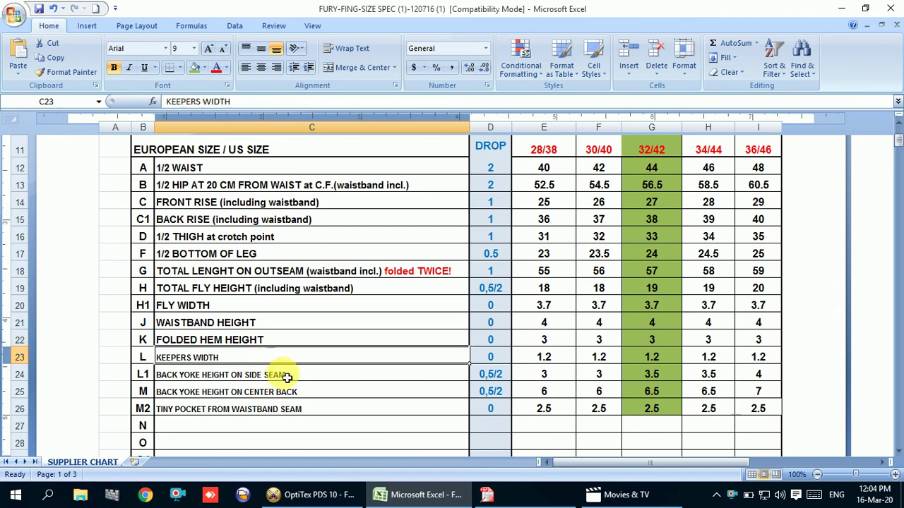
left_click(315, 381)
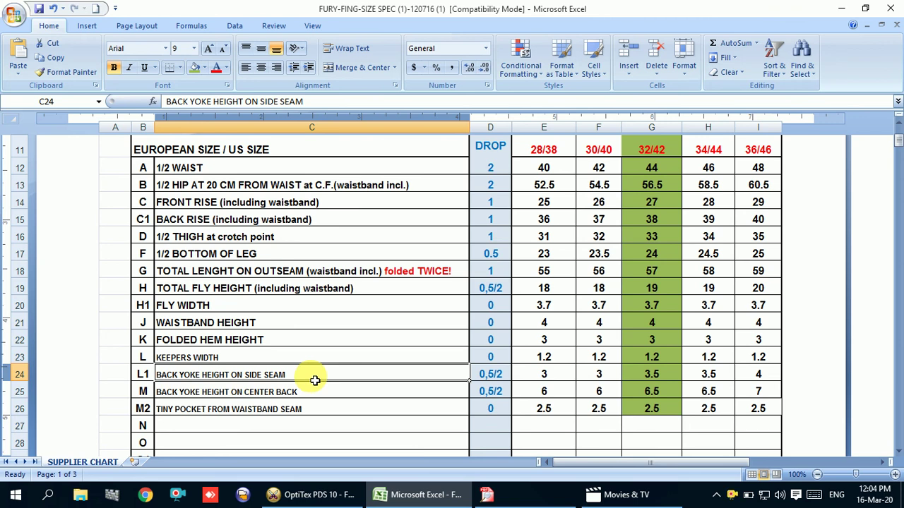
left_click(311, 494)
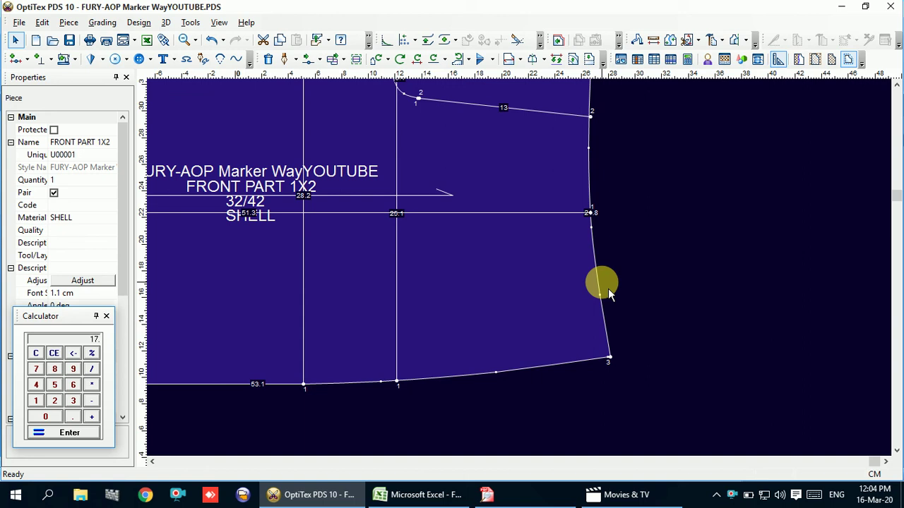
Try starting an internal contour 4 cm along the bottom edge, then abandon it
left_click(285, 58)
left_click(586, 362)
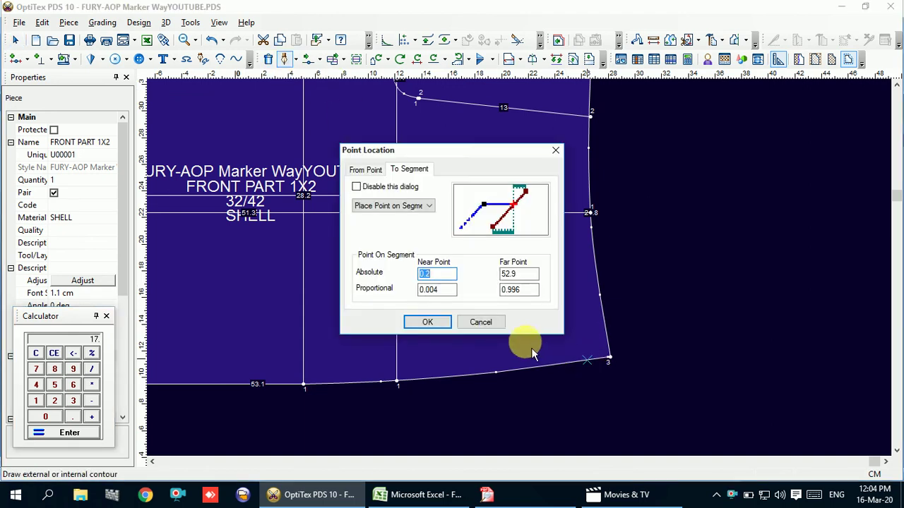
type("1.2")
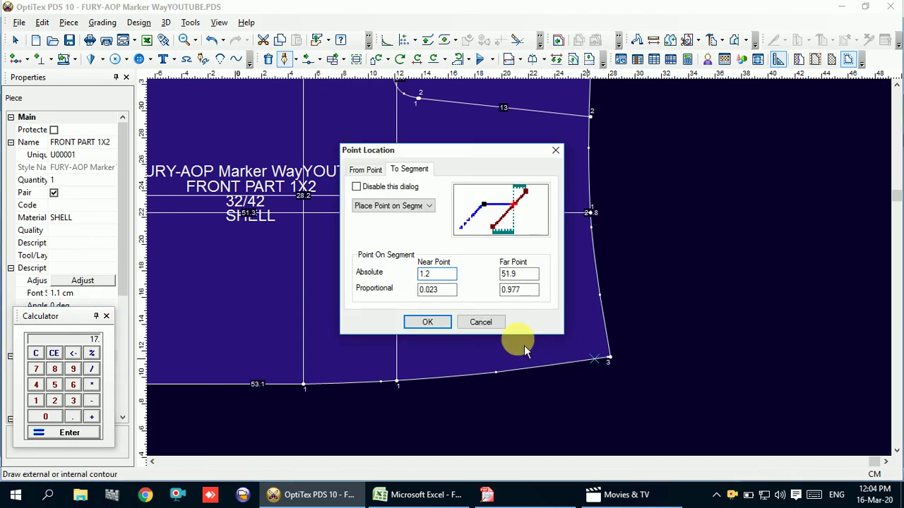
left_click_drag(452, 275, 358, 268)
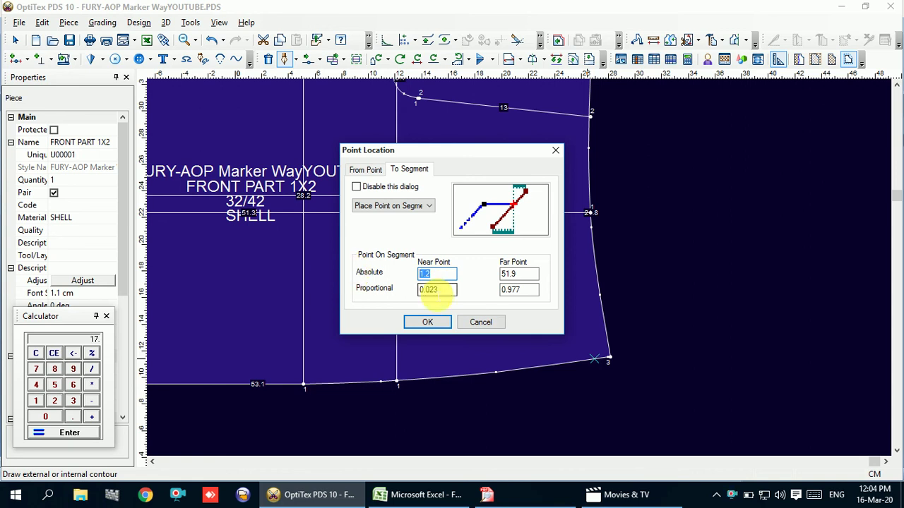
type("4")
left_click(444, 322)
left_click(463, 275)
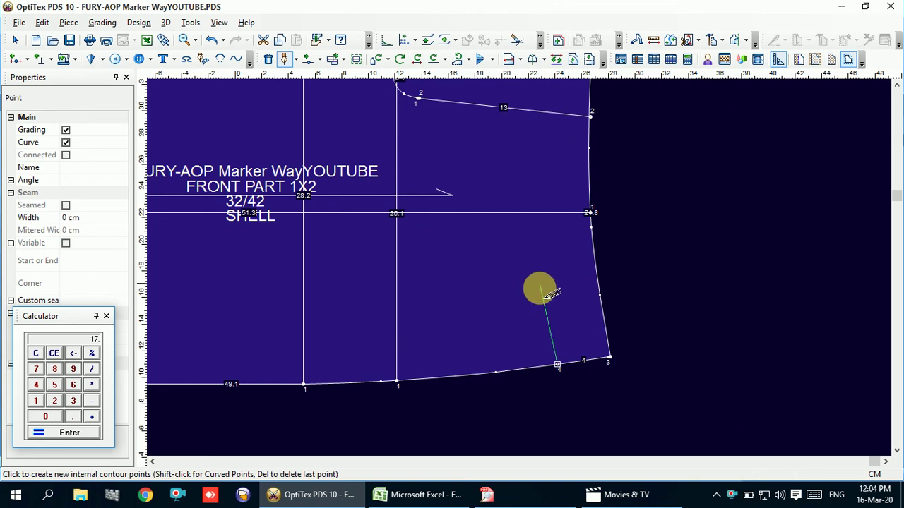
left_click(592, 300)
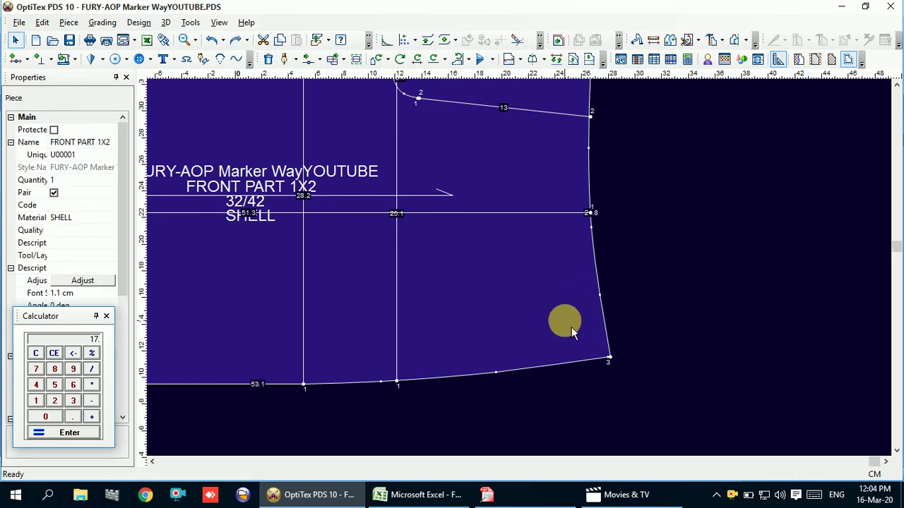
Retry the contour start at 6 cm along the bottom edge, then cancel it
left_click(284, 58)
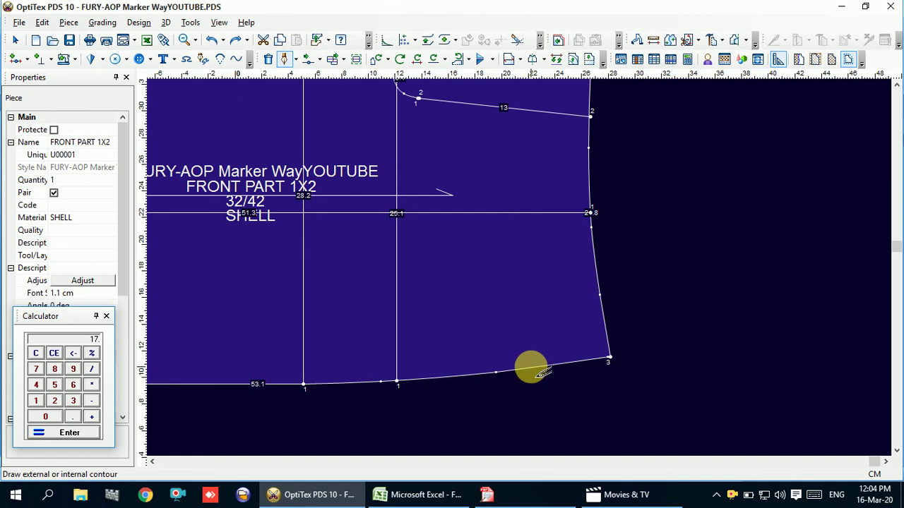
left_click(529, 368)
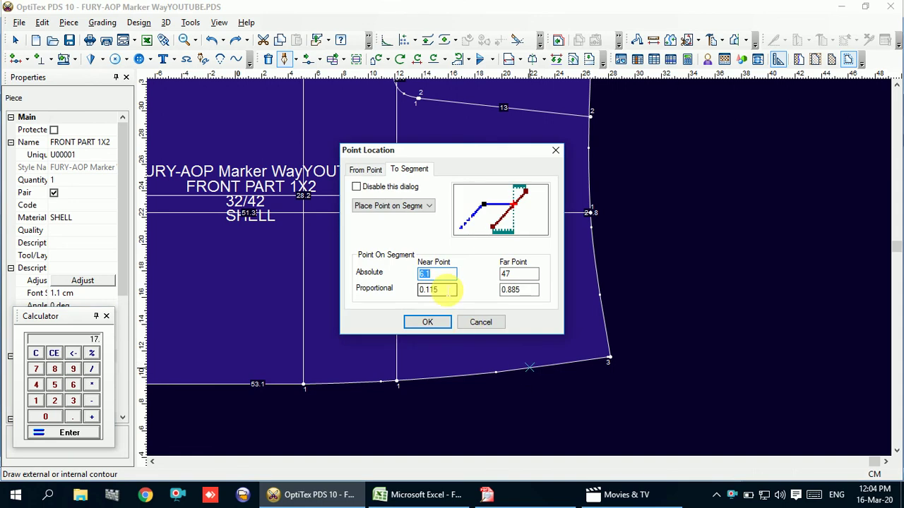
type("6")
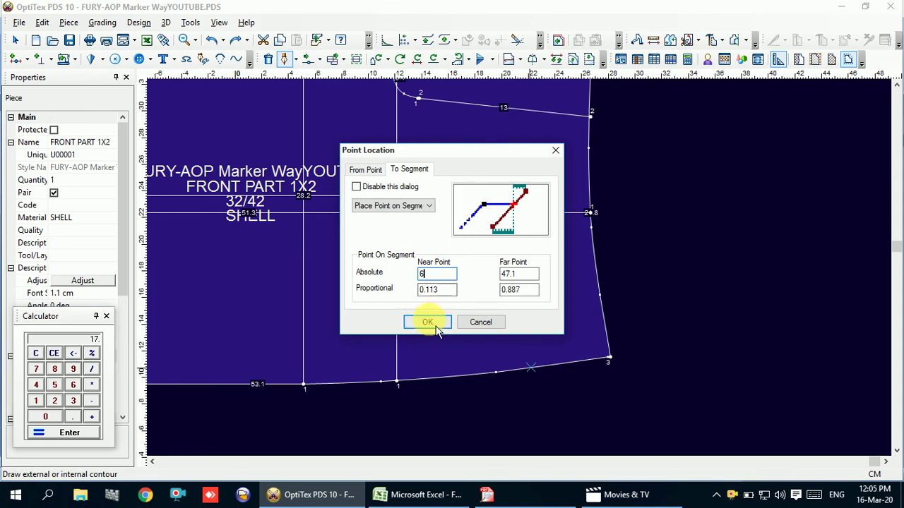
left_click(435, 329)
left_click(455, 275)
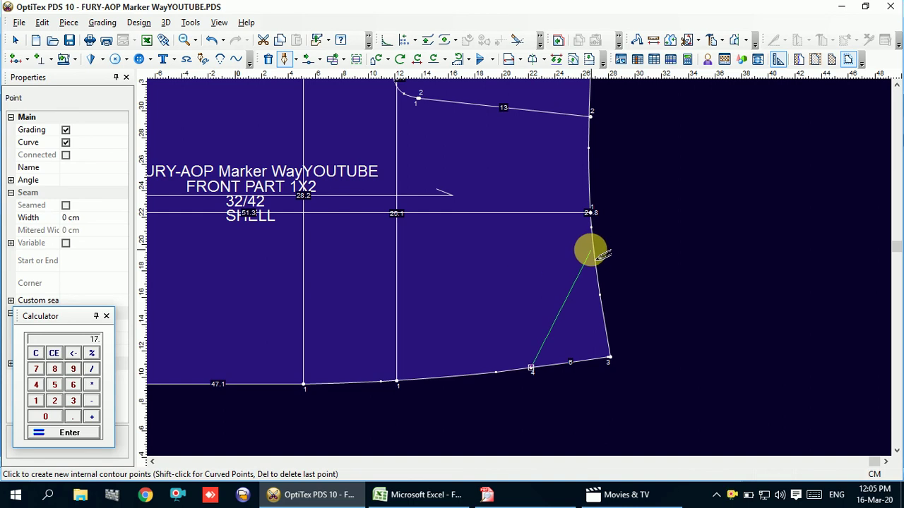
scroll(558, 261, "down", 1)
scroll(520, 266, "down", 1)
scroll(523, 268, "down", 1)
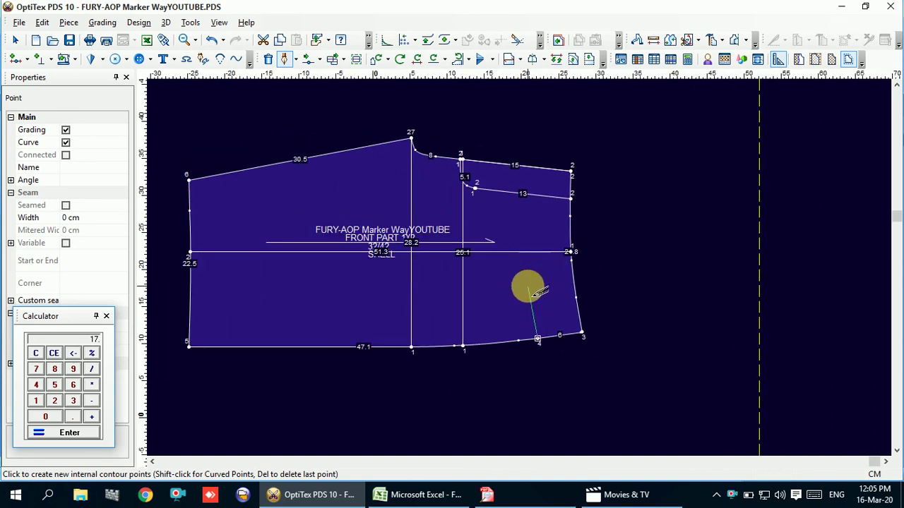
key("Escape")
Start the pocket contour at a point 4.5 cm from corner 3 on the lower edge
scroll(520, 266, "up", 2)
left_click(523, 327)
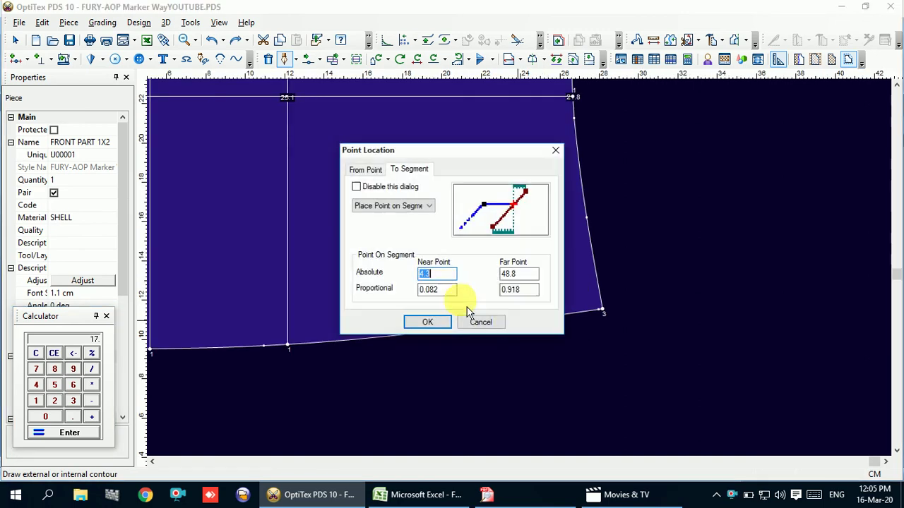
type("4.")
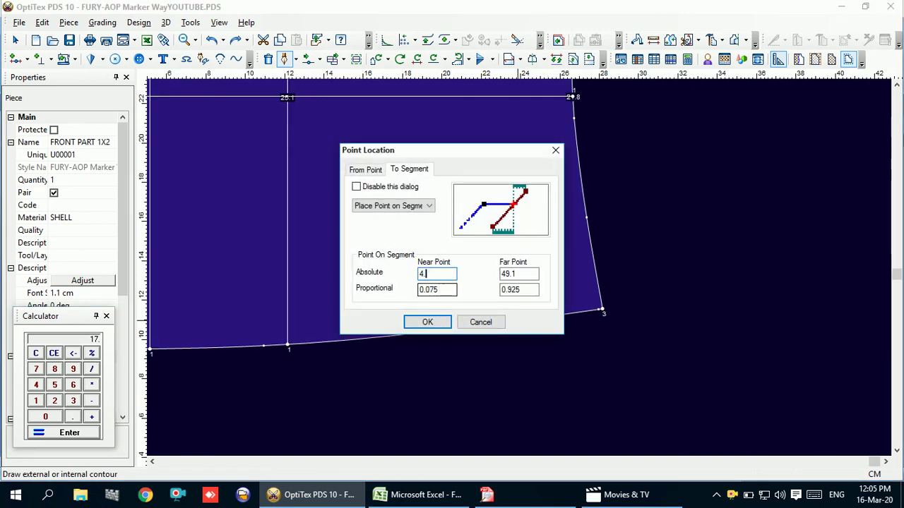
left_click(437, 329)
left_click(455, 278)
left_click(488, 495)
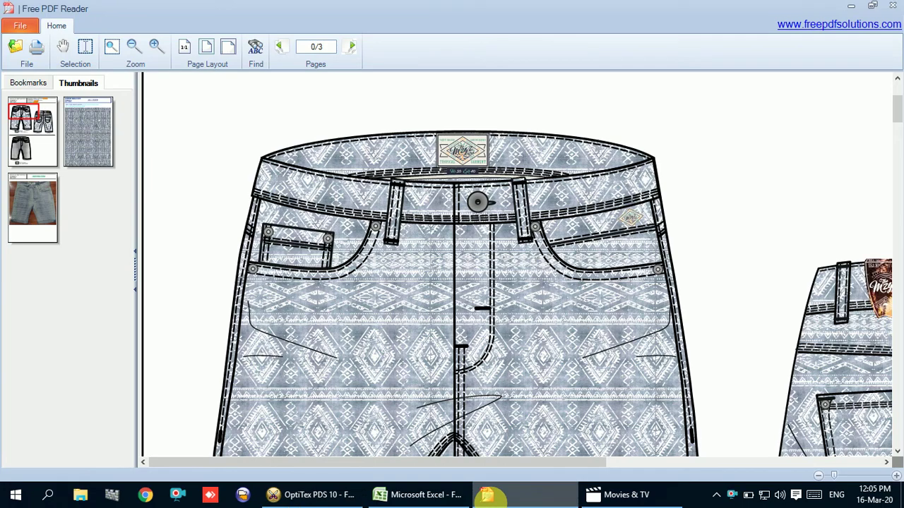
left_click(487, 495)
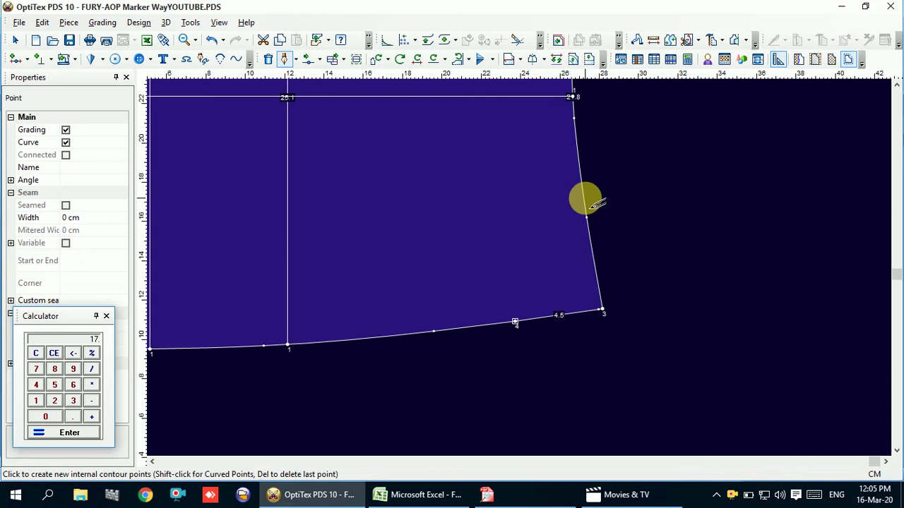
End the pocket line at a point 6 cm along the side edge and finish it
left_click(592, 210)
type("6")
left_click(602, 283)
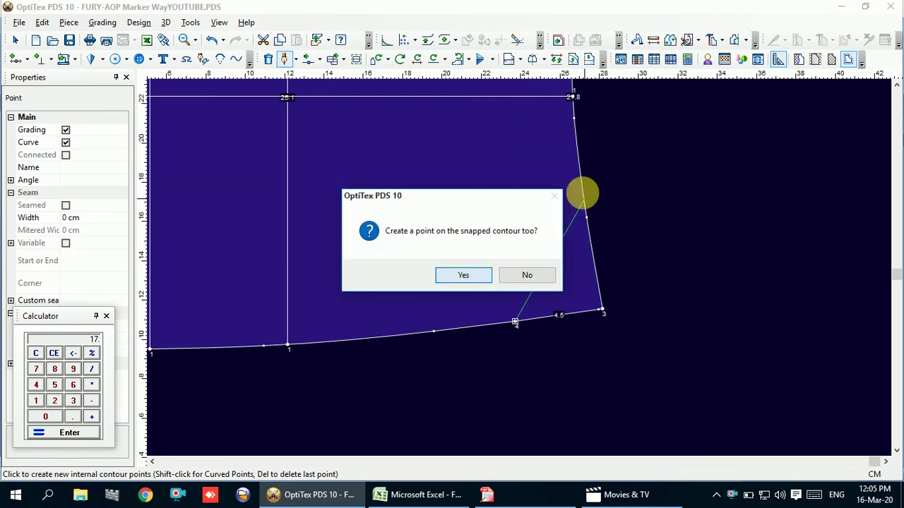
left_click(464, 275)
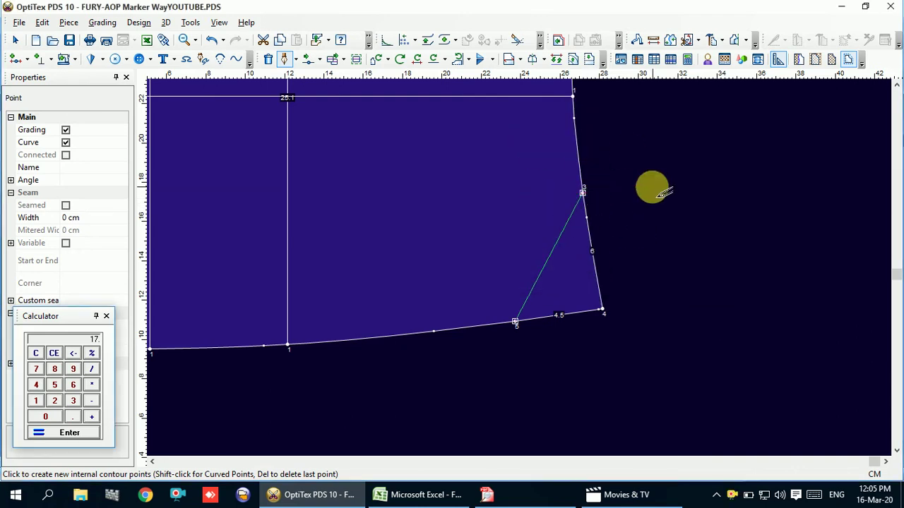
right_click(653, 191)
left_click(676, 219)
scroll(520, 264, "down", 2)
right_click(552, 224)
left_click(583, 238)
Add a curve point midway on the pocket line and pull it out to round it
left_click(481, 275)
scroll(526, 274, "up", 3)
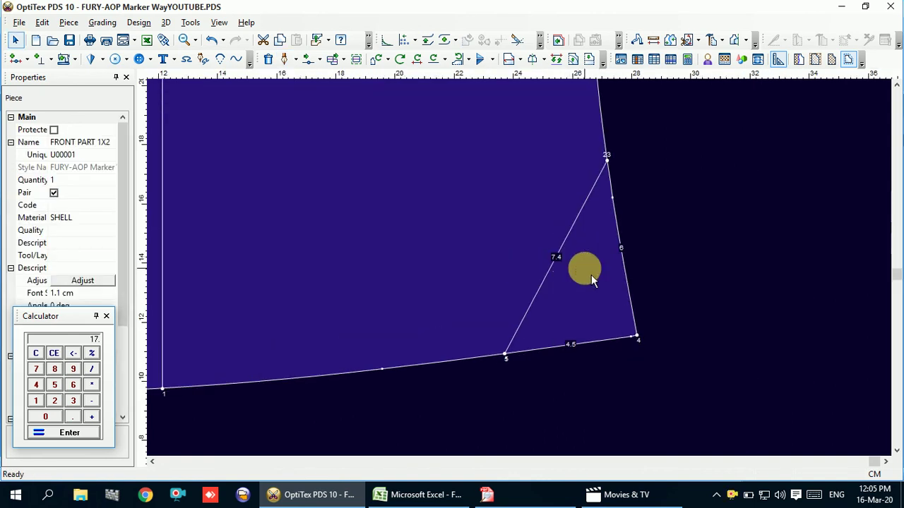
scroll(526, 274, "down", 1)
scroll(526, 274, "down", 1)
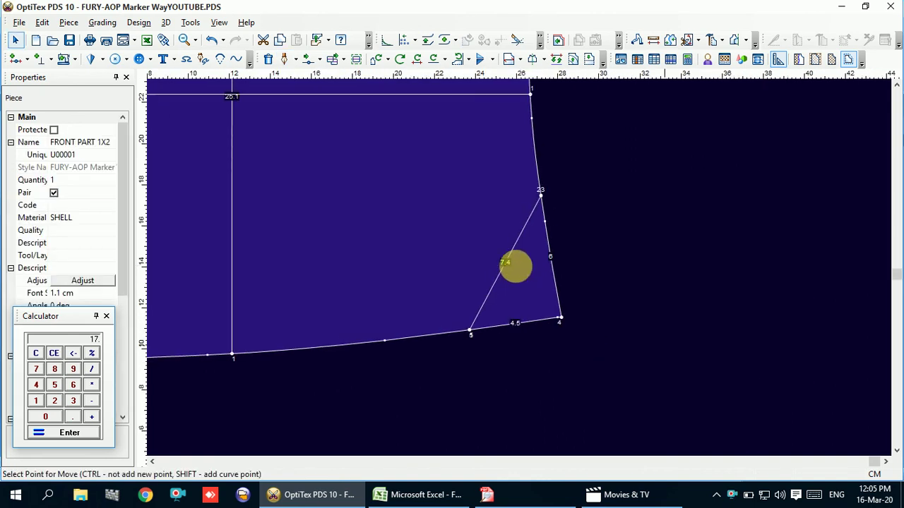
left_click_drag(500, 264, 464, 250)
left_click(602, 281)
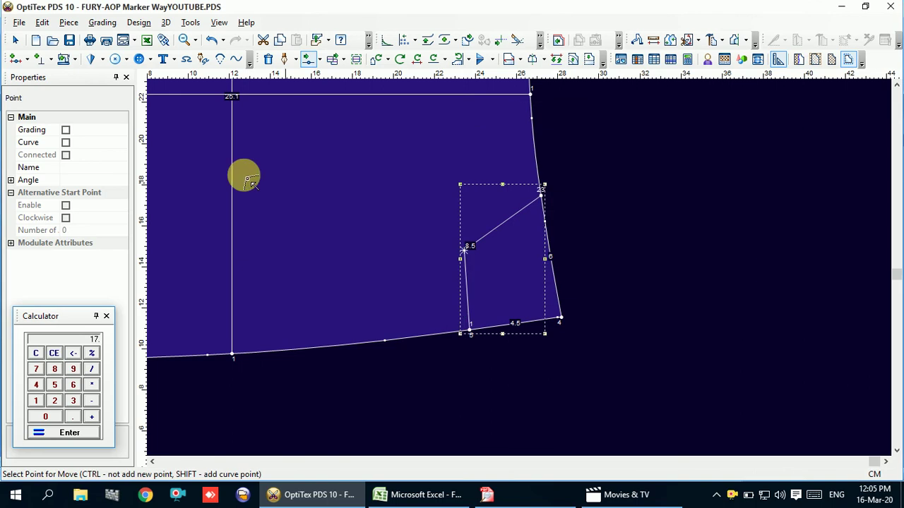
left_click(66, 142)
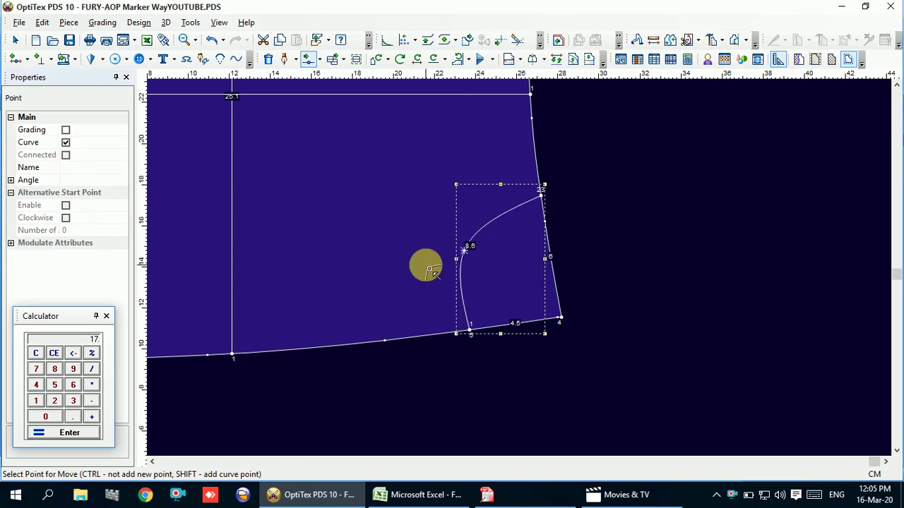
left_click(464, 250)
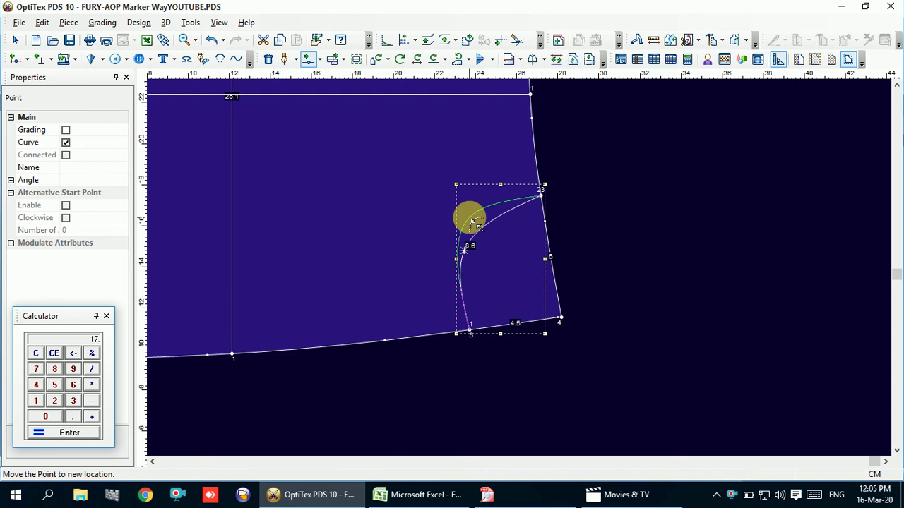
left_click(472, 226)
key("Return")
scroll(480, 254, "down", 2)
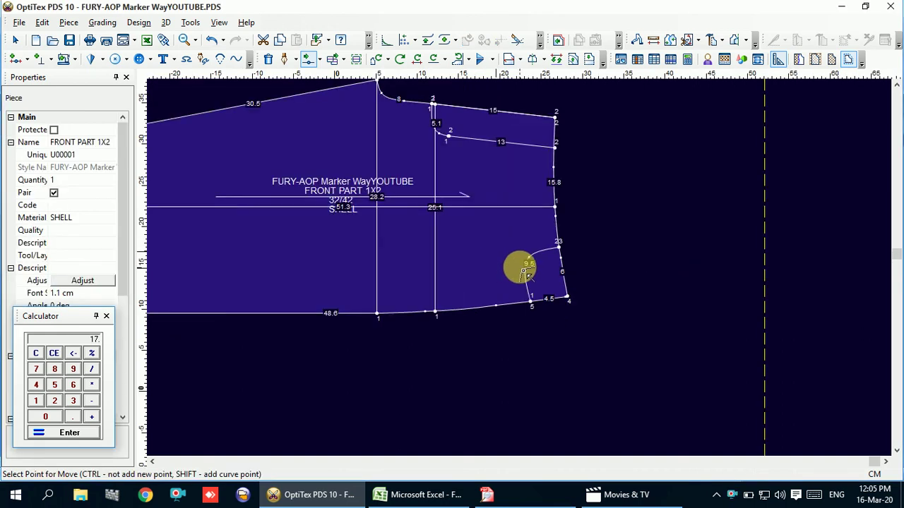
scroll(501, 267, "up", 2)
scroll(519, 268, "down", 1)
scroll(522, 272, "up", 1)
scroll(521, 265, "up", 1)
scroll(526, 278, "up", 1)
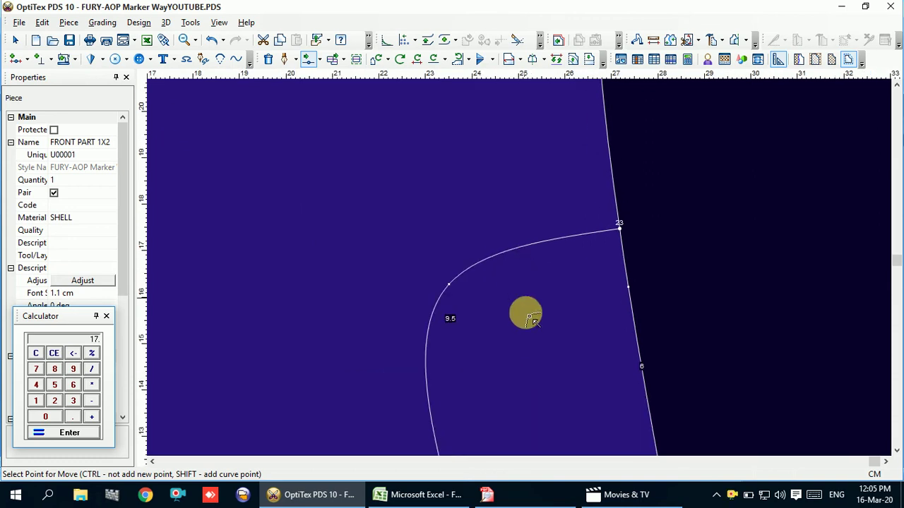
scroll(524, 277, "down", 2)
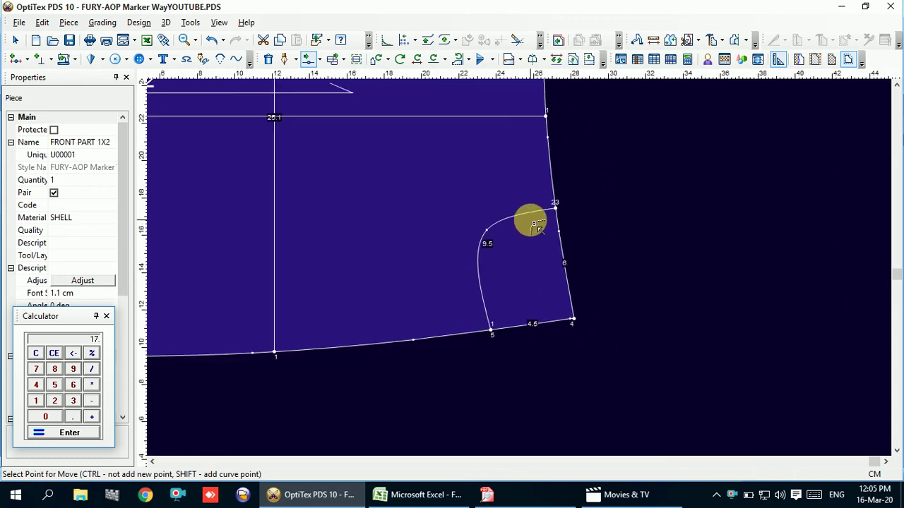
Raise point 23 on the side seam by 1 cm
left_click(556, 210)
left_click_drag(541, 196, 571, 222)
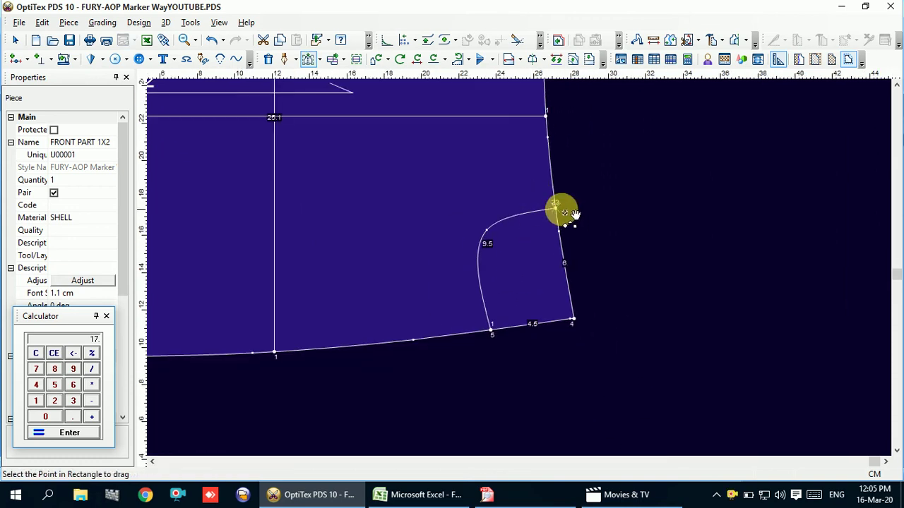
left_click(558, 194)
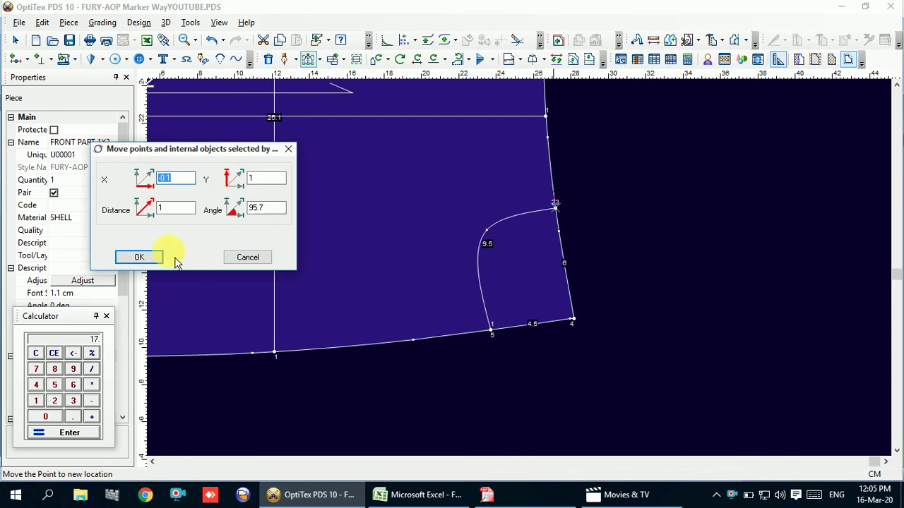
left_click(150, 260)
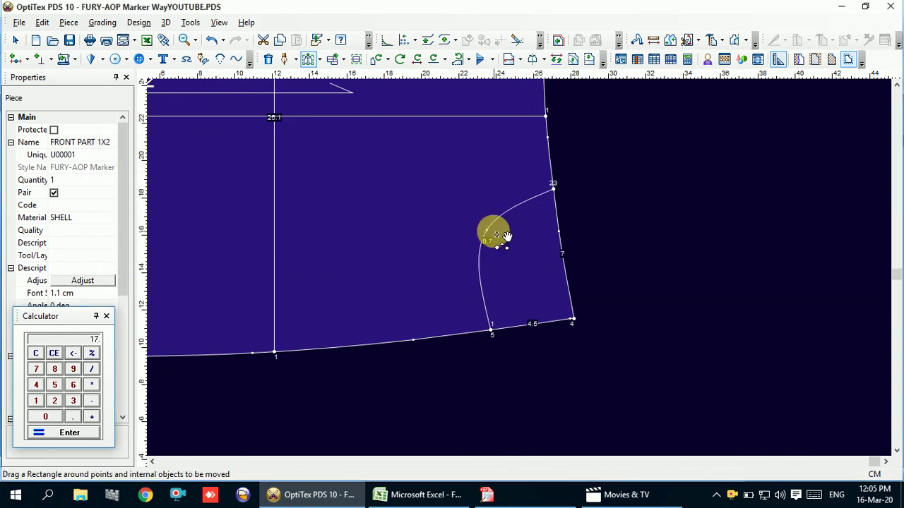
Drag the pocket curve's middle point to a new position to reshape it
left_click(494, 233)
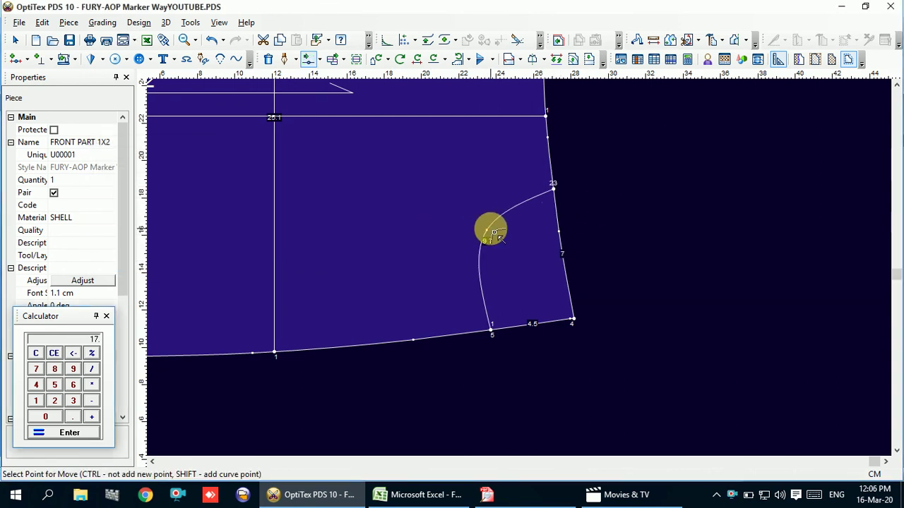
mouse_move(492, 237)
left_mouse_down()
mouse_move(488, 224)
mouse_move(496, 225)
mouse_move(482, 228)
left_mouse_up()
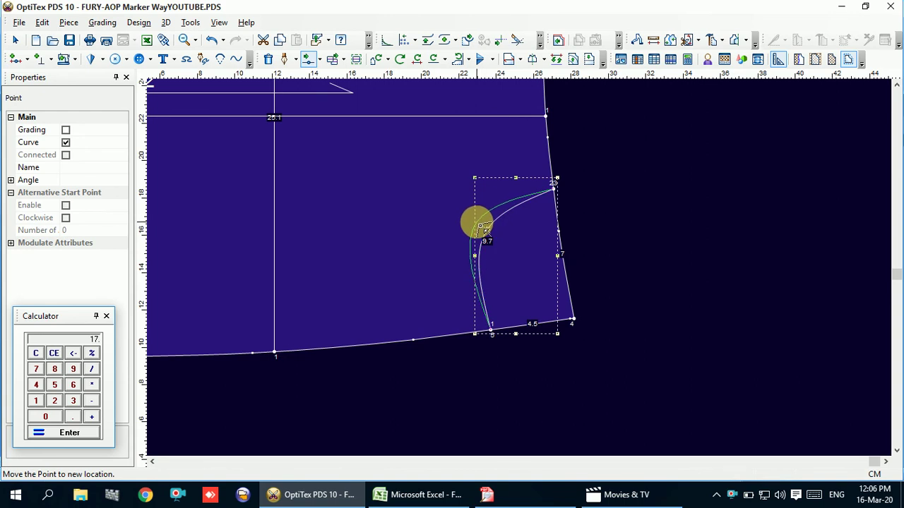
left_click_drag(482, 226, 483, 225)
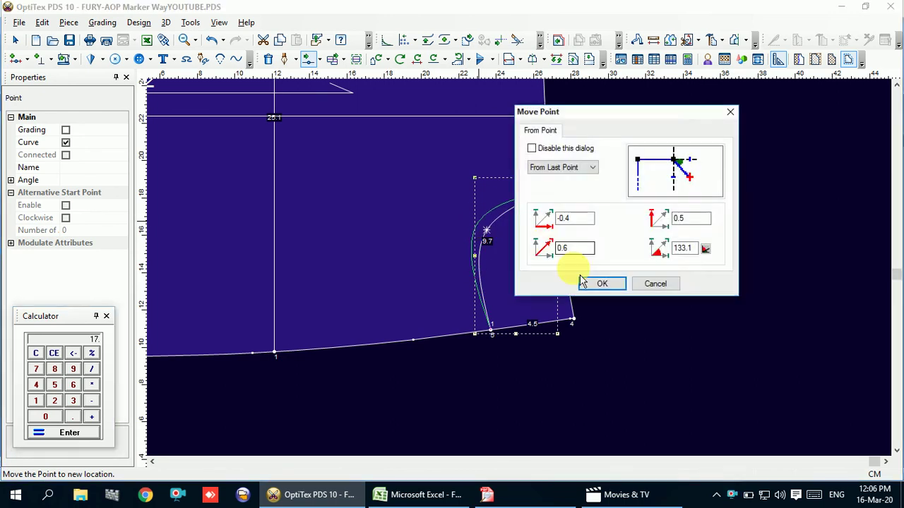
key("Return")
scroll(522, 272, "up", 3)
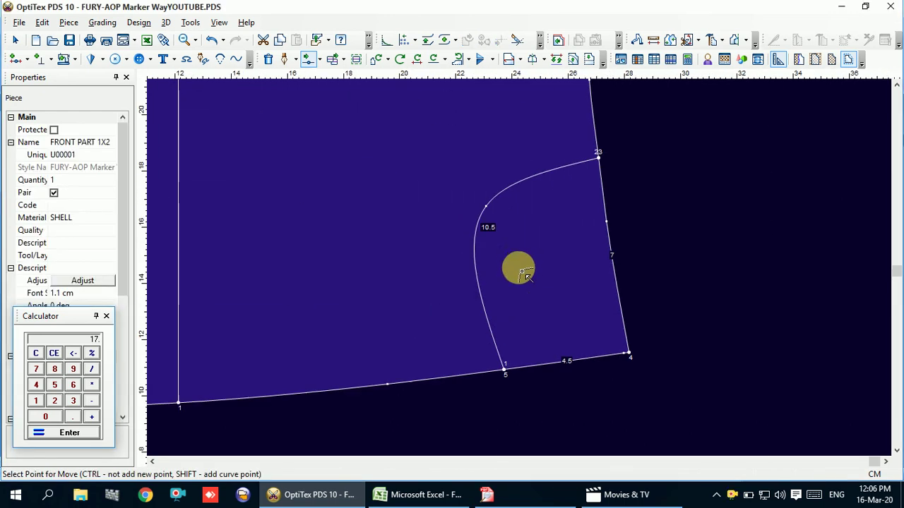
scroll(522, 272, "down", 1)
scroll(523, 272, "down", 1)
scroll(526, 275, "up", 1)
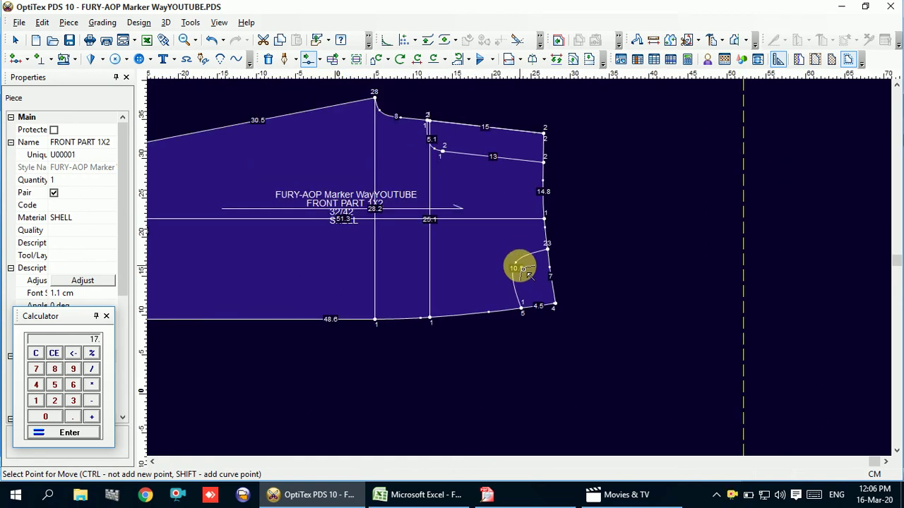
scroll(528, 279, "up", 1)
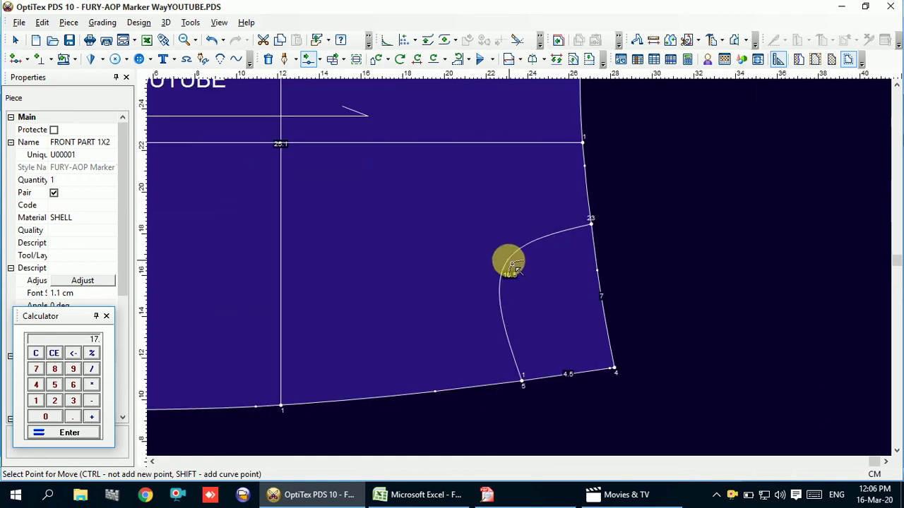
Readjust the middle curve point so the pocket curve measures 10.5 cm, checking the sketch
left_click(512, 266)
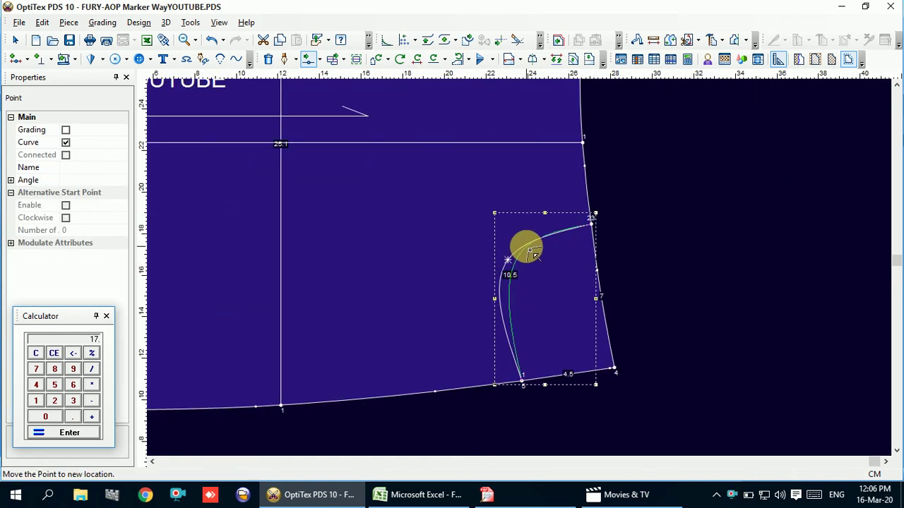
left_click(530, 251)
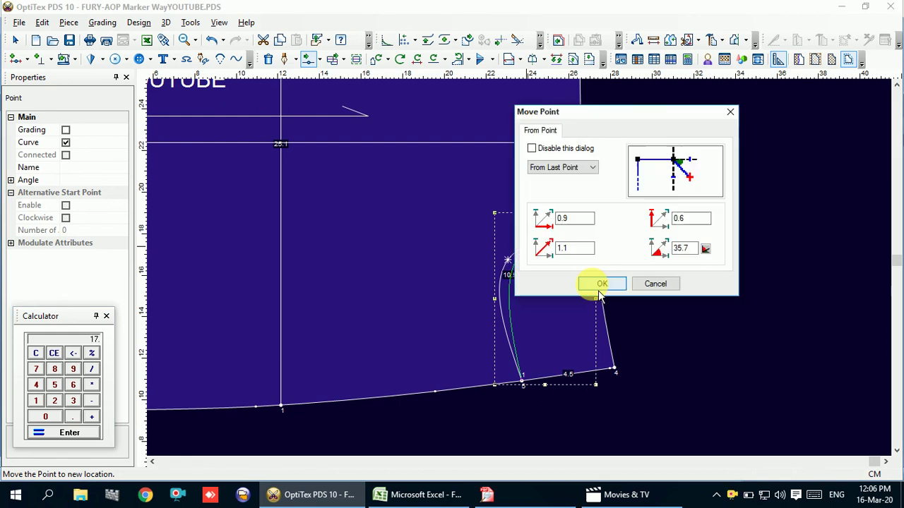
left_click(599, 283)
left_click(494, 496)
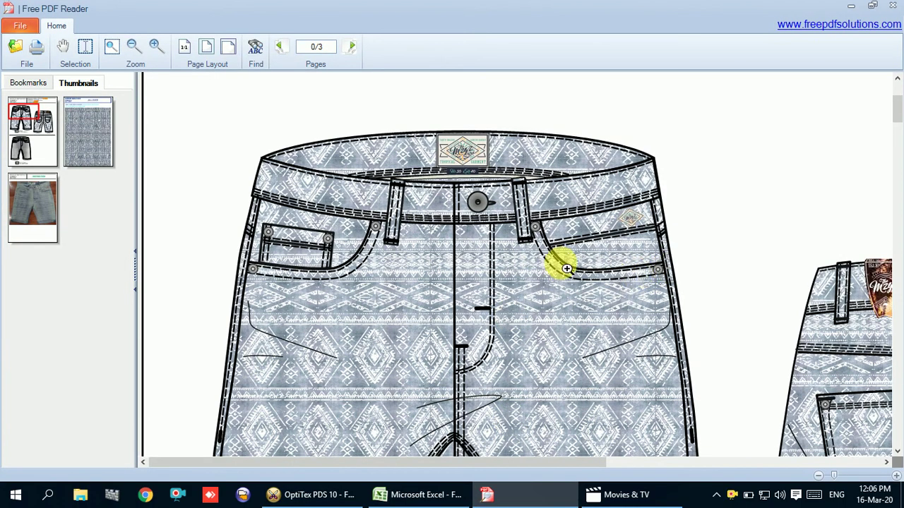
mouse_move(487, 495)
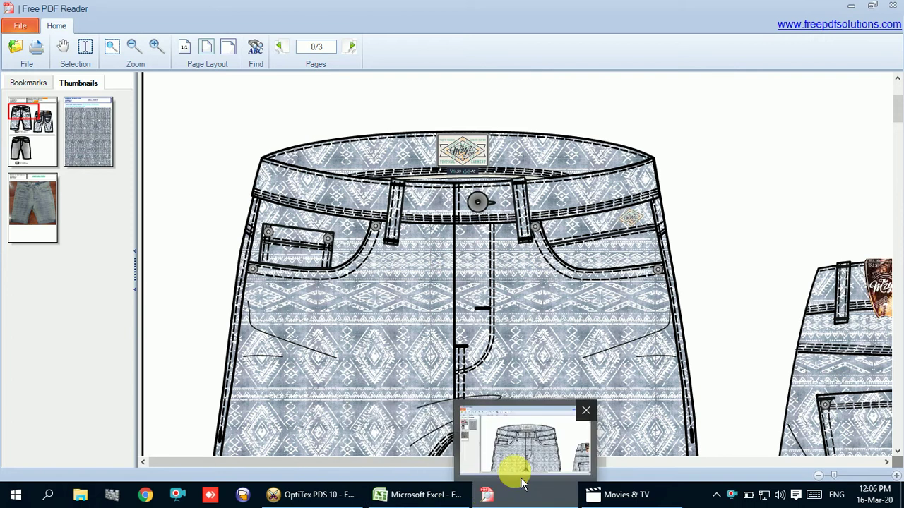
left_click(503, 470)
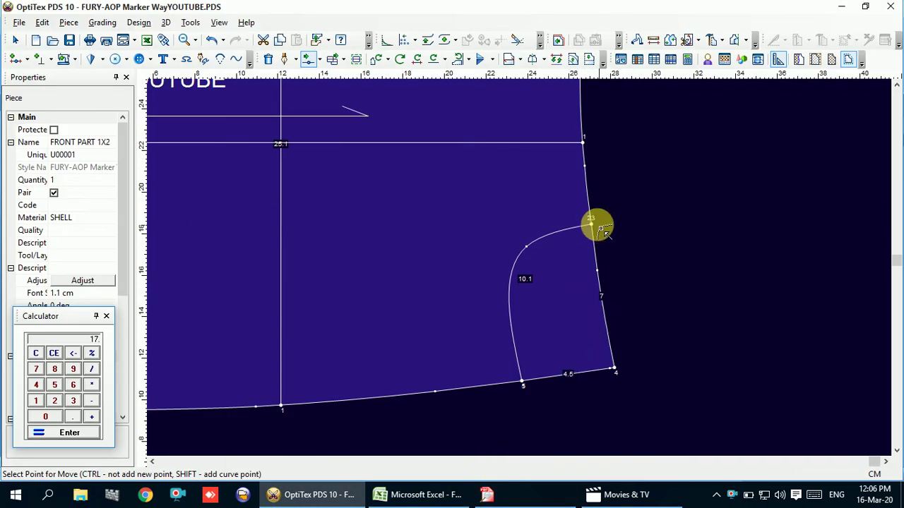
Nudge the middle pocket-curve point on FRONT PART 1X2 so the curve measures 9.8 cm
left_click(531, 250)
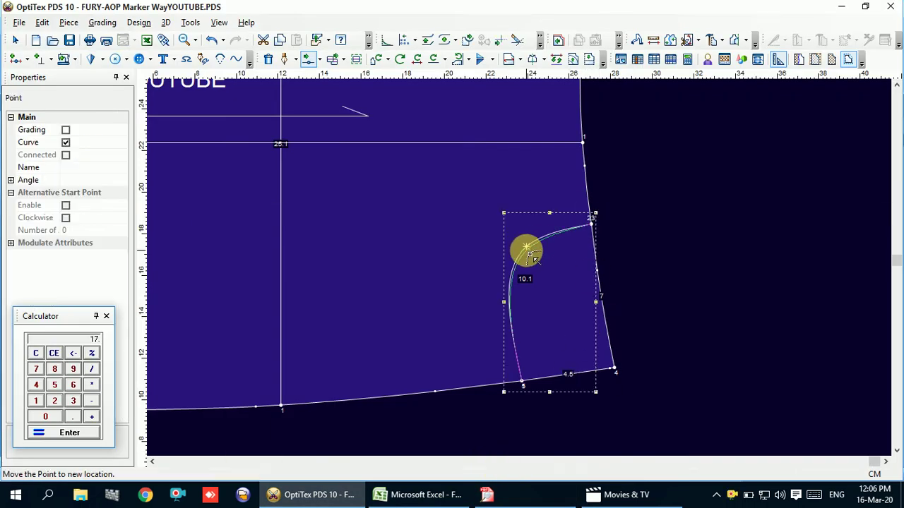
left_click(530, 251)
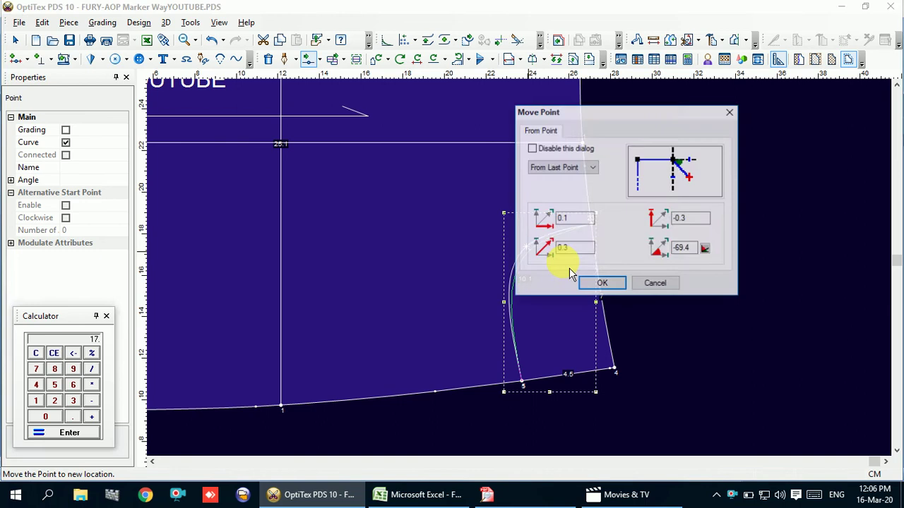
left_click(599, 283)
scroll(394, 283, "down", 2)
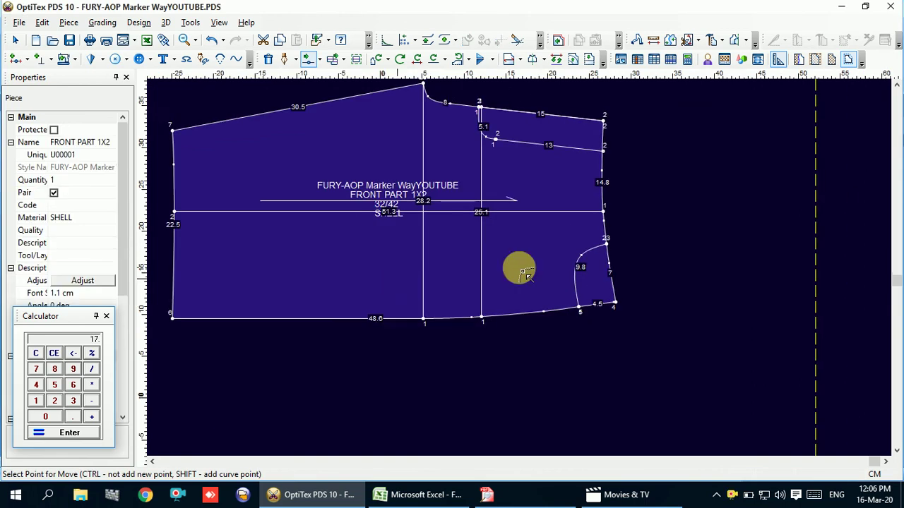
scroll(510, 258, "down", 2)
scroll(510, 259, "up", 2)
scroll(561, 283, "up", 3)
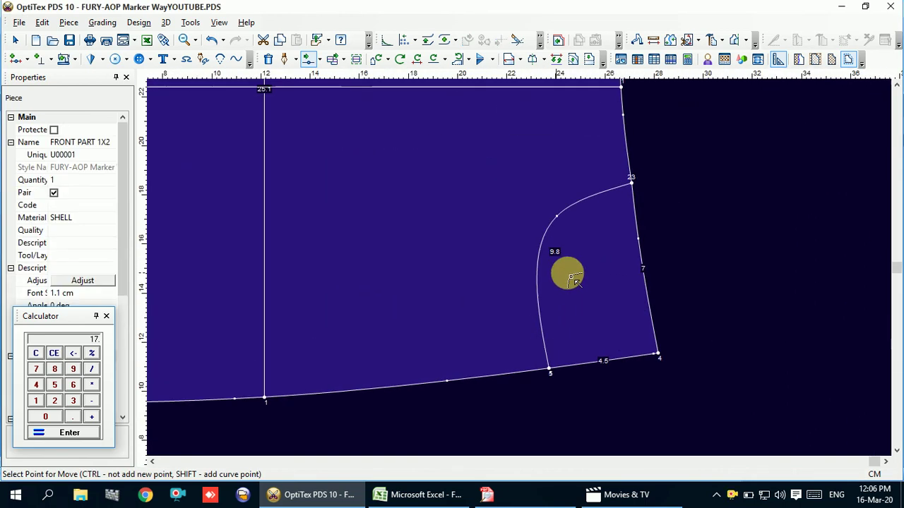
right_click(666, 176)
left_click(703, 179)
scroll(530, 229, "down", 2)
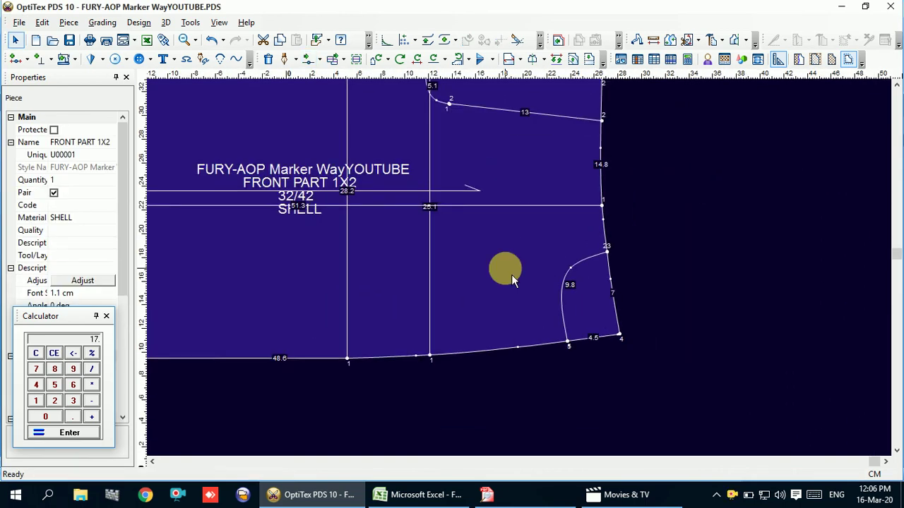
scroll(525, 281, "up", 2)
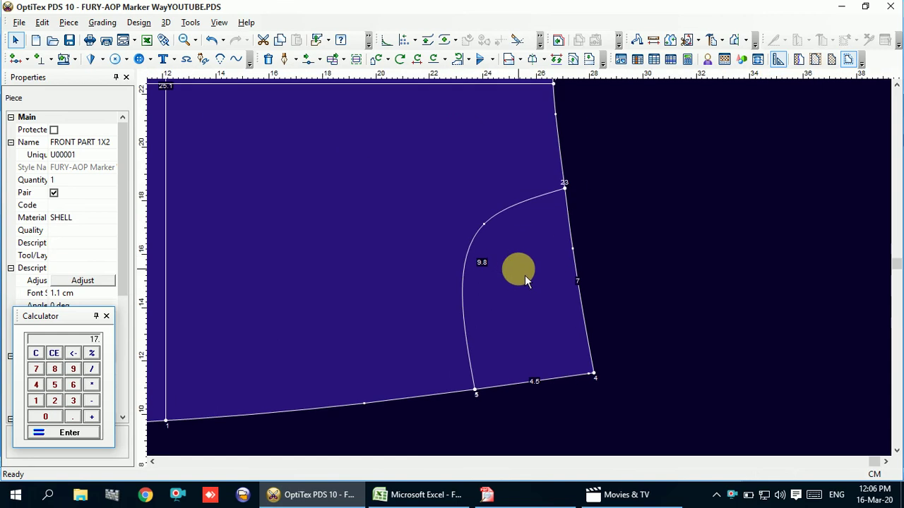
scroll(520, 276, "down", 1)
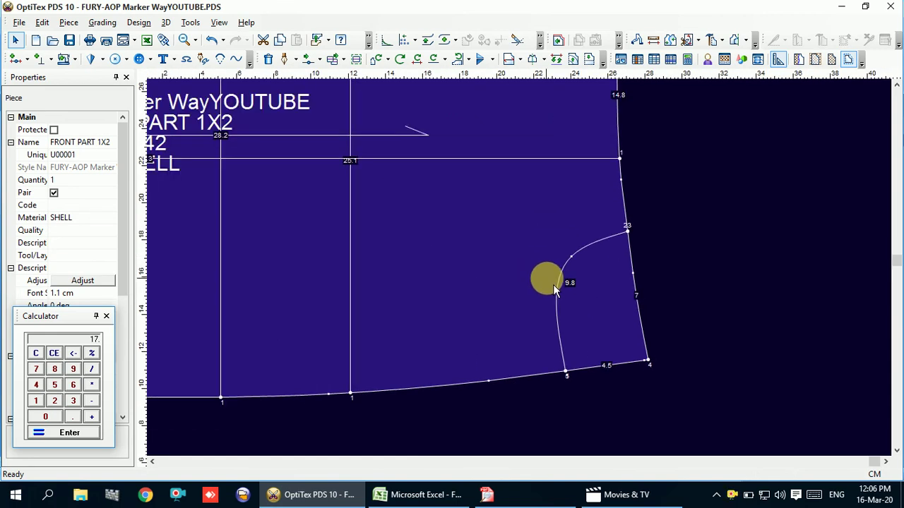
scroll(521, 272, "down", 2)
scroll(526, 274, "up", 1)
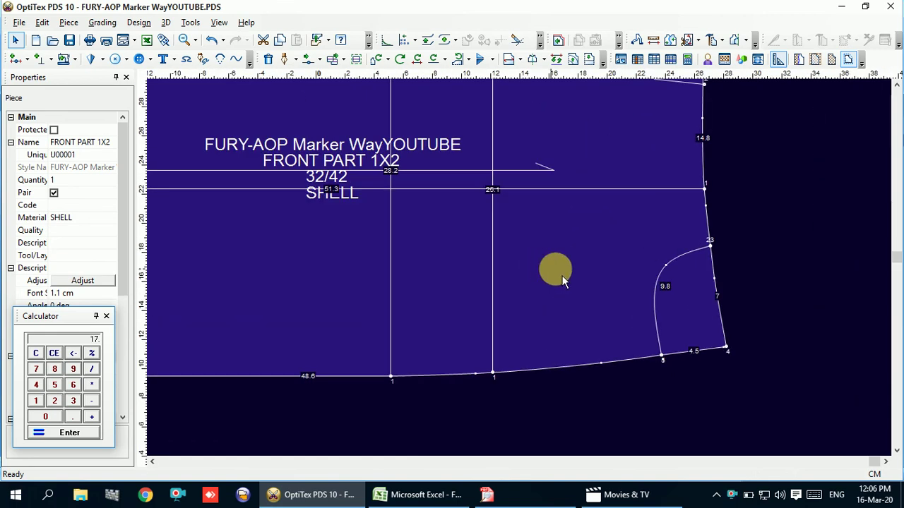
scroll(527, 276, "up", 1)
scroll(526, 276, "down", 1)
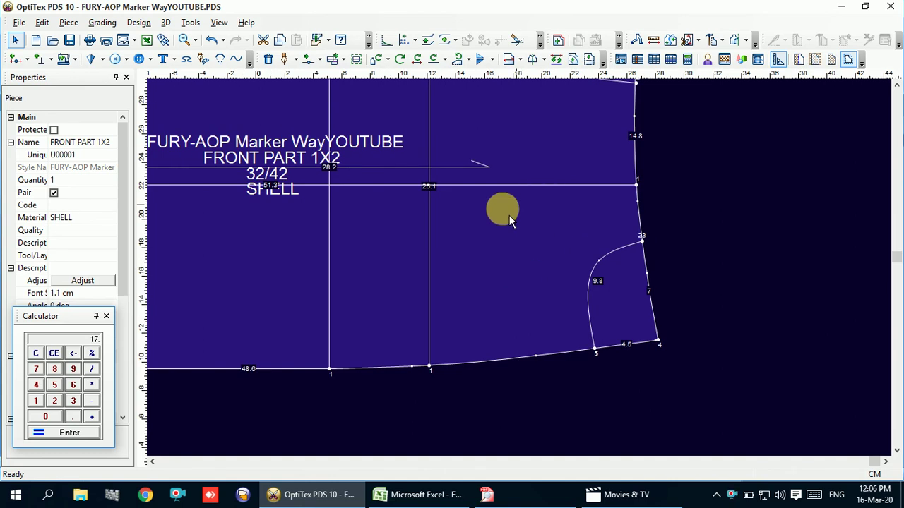
Add a grading point at absolute distance 17 on the horizontal internal line
left_click(604, 191)
key("Insert")
left_click(601, 195)
left_click_drag(484, 269, 445, 274)
type("17")
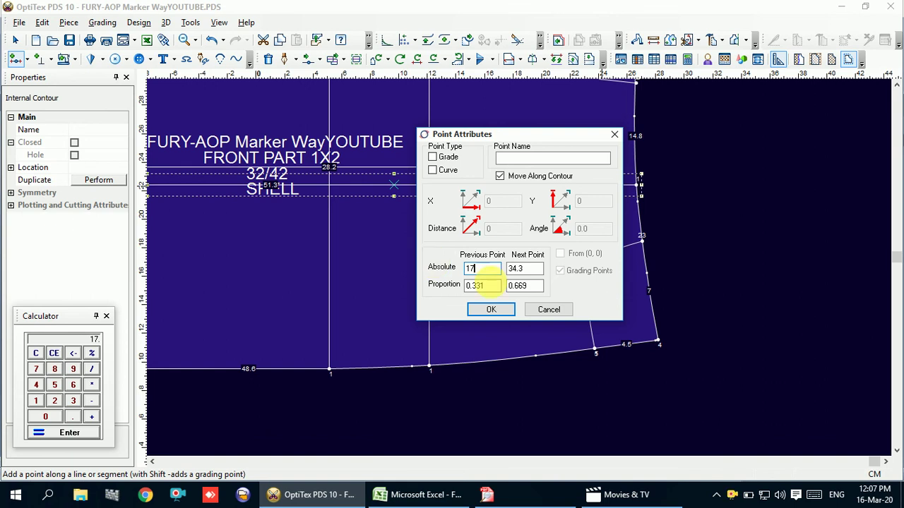
left_click(491, 309)
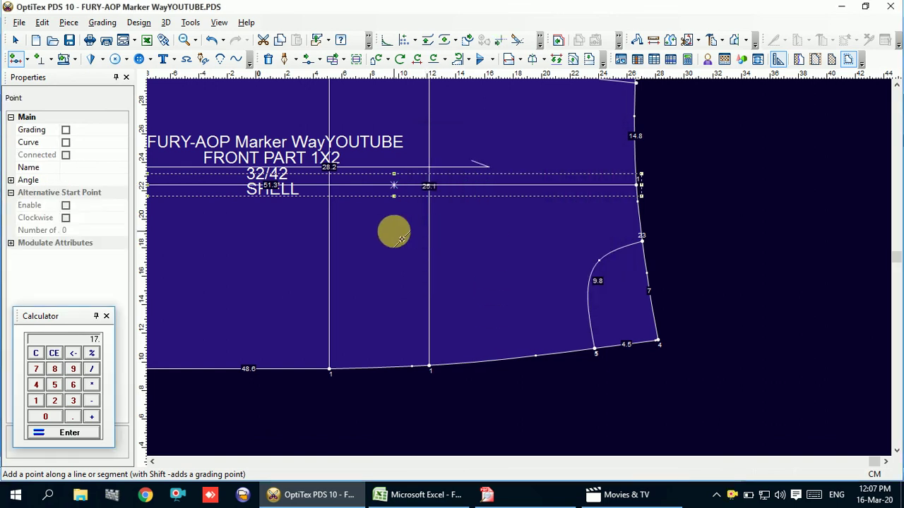
left_click(65, 130)
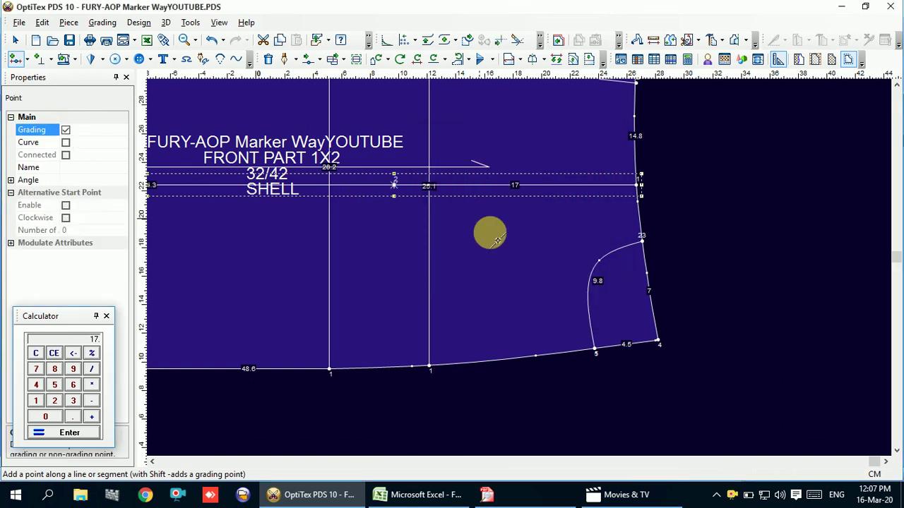
scroll(544, 172, "down", 3)
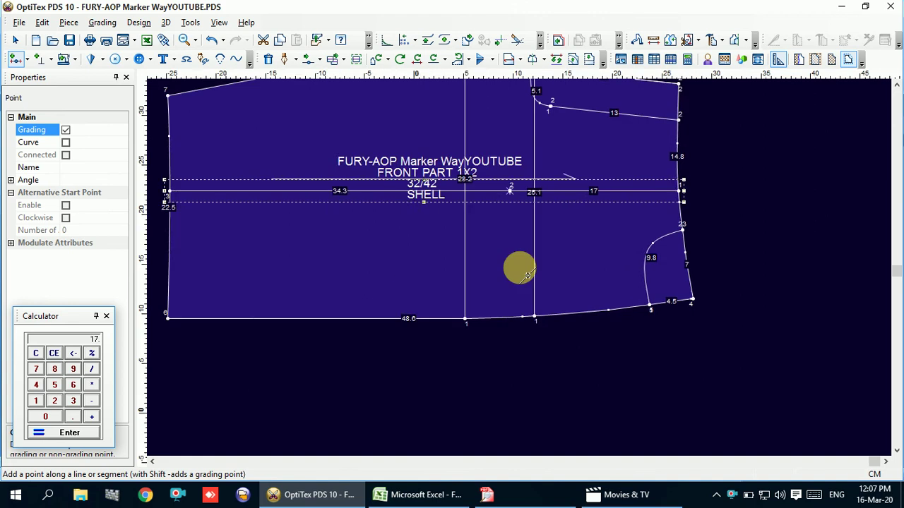
scroll(520, 256, "up", 1)
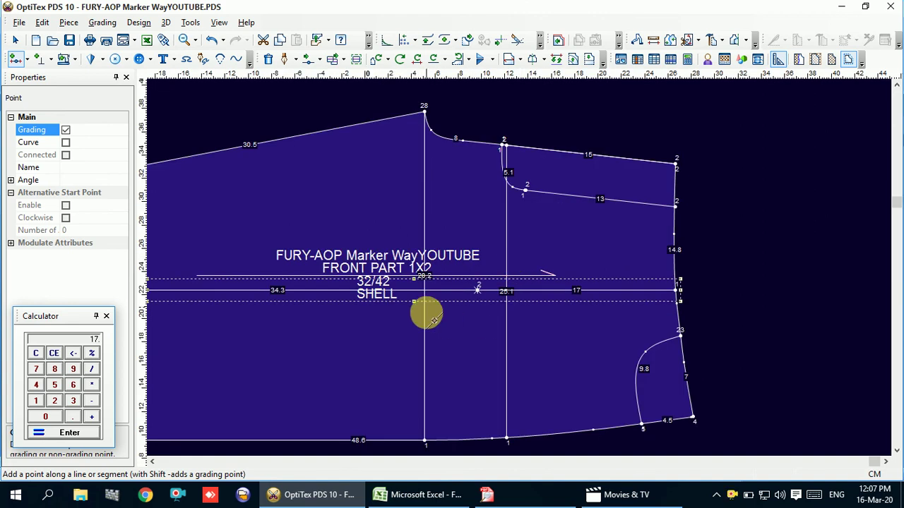
Add a point at 1 on the vertical internal line, splitting it into 14.2 and 14 cm
left_click(424, 382)
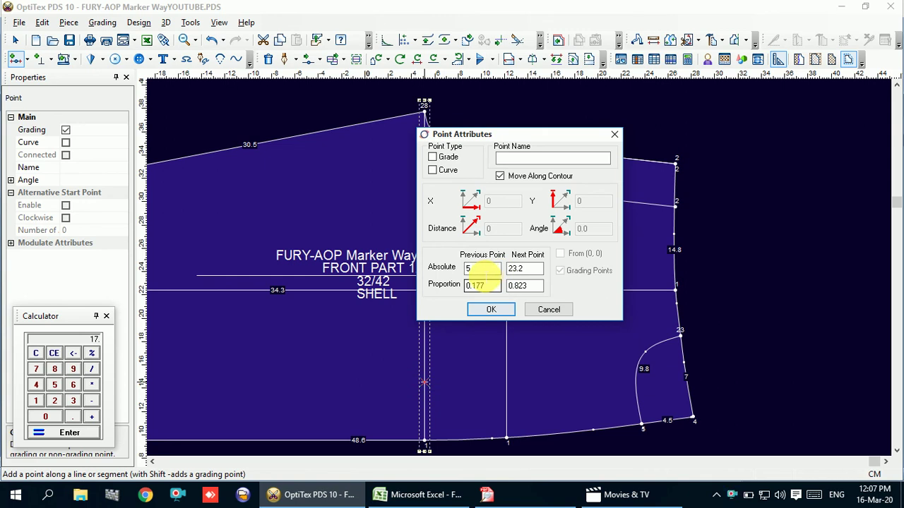
type("1")
key("Return")
right_click(813, 214)
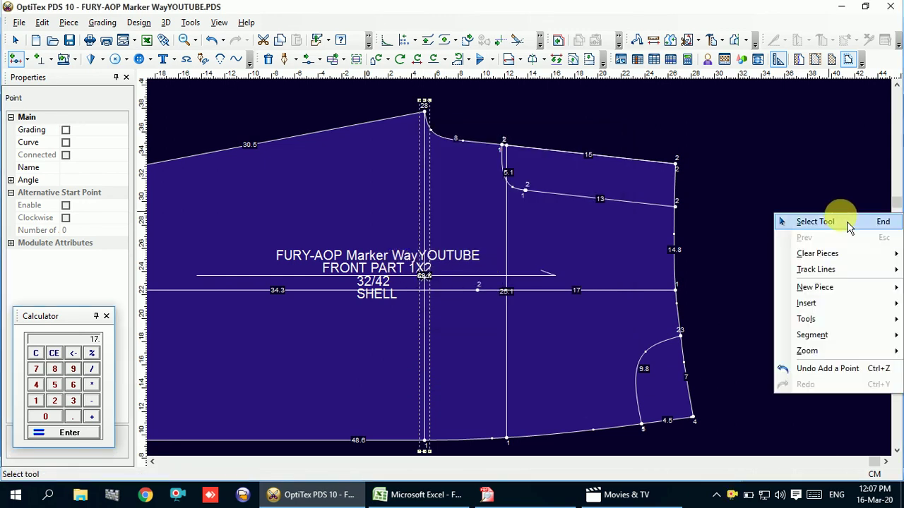
left_click(814, 222)
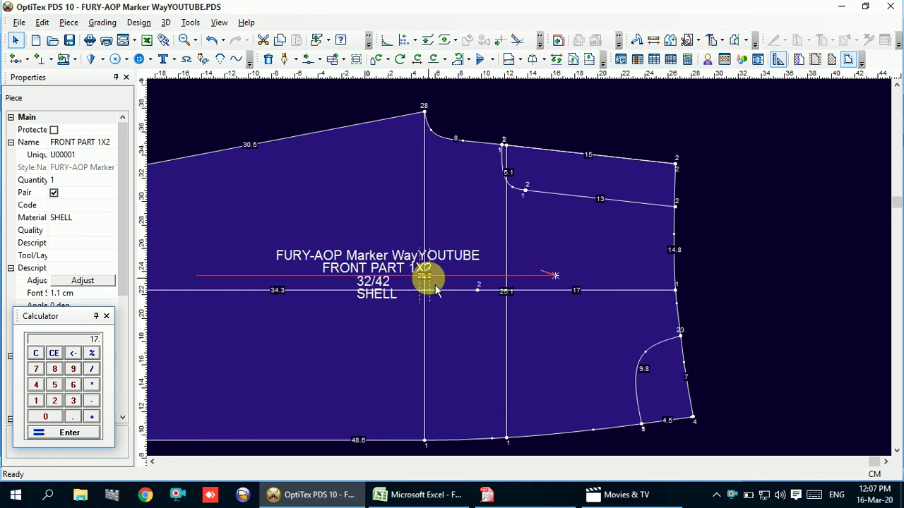
scroll(523, 273, "up", 1)
scroll(522, 272, "up", 1)
scroll(494, 282, "up", 1)
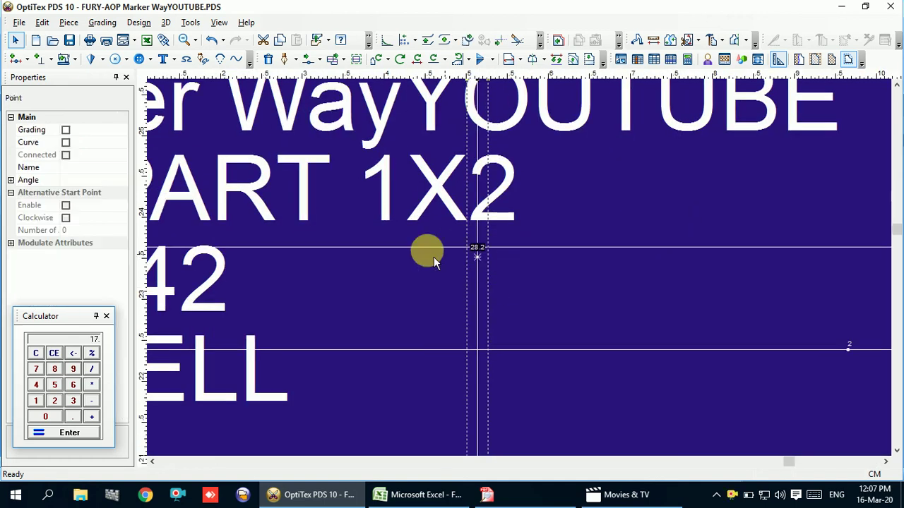
left_click(516, 233)
scroll(526, 274, "down", 1)
scroll(526, 274, "down", 1)
scroll(526, 274, "down", 1)
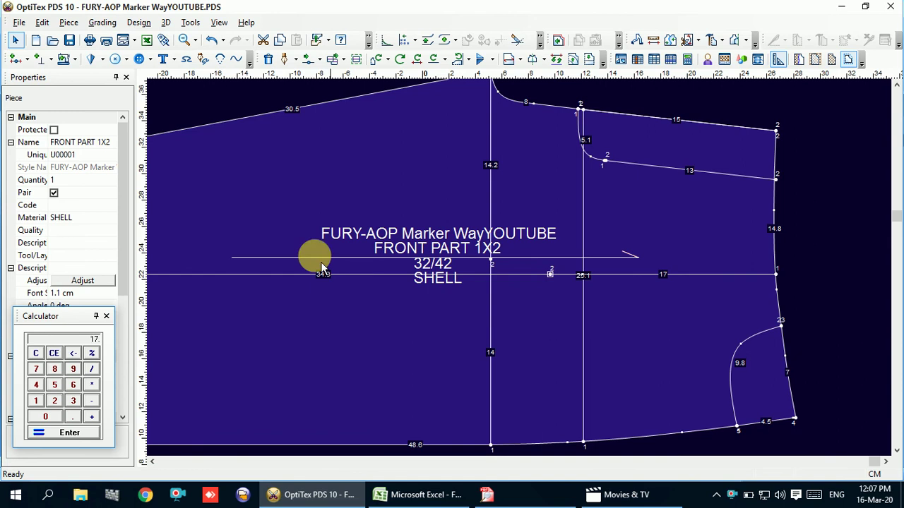
Place a vertical guide through point 2 and a horizontal guide at pocket-line height
left_click(175, 233)
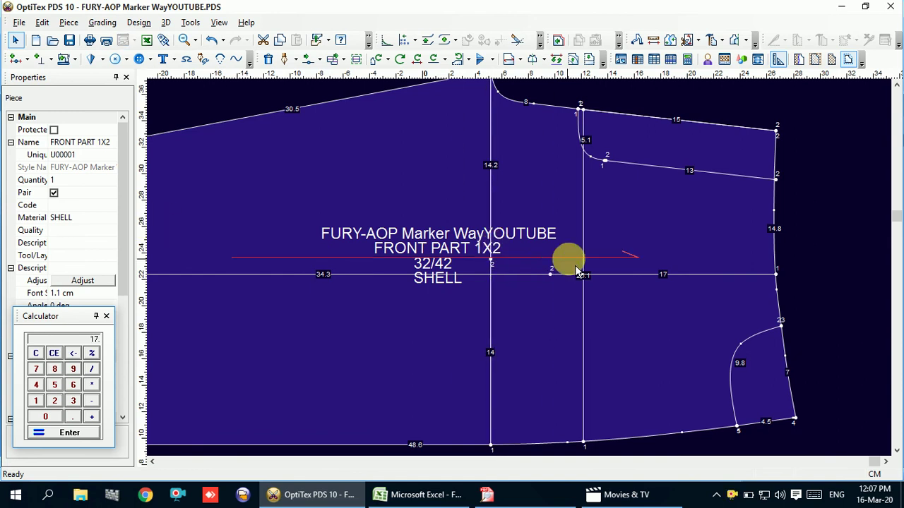
left_click(550, 258)
left_click_drag(531, 83, 549, 270)
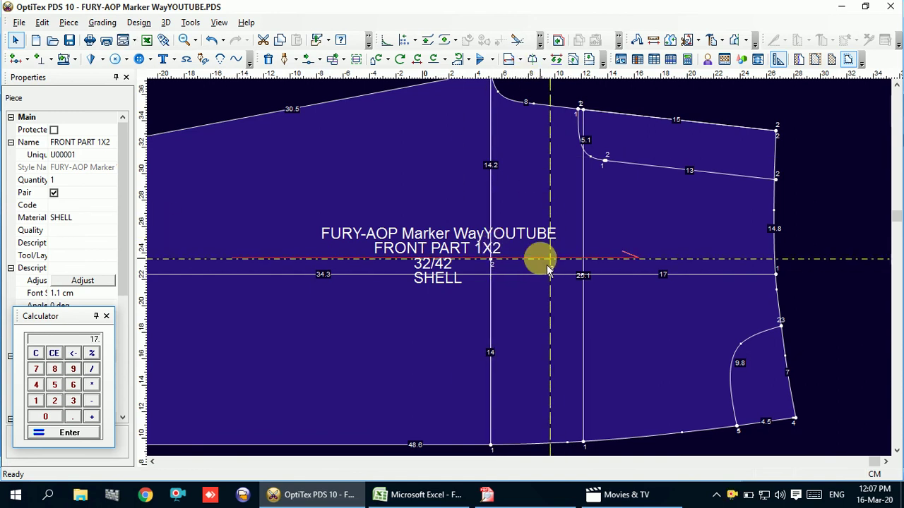
scroll(581, 276, "up", 3)
scroll(509, 279, "down", 2)
scroll(501, 277, "down", 3)
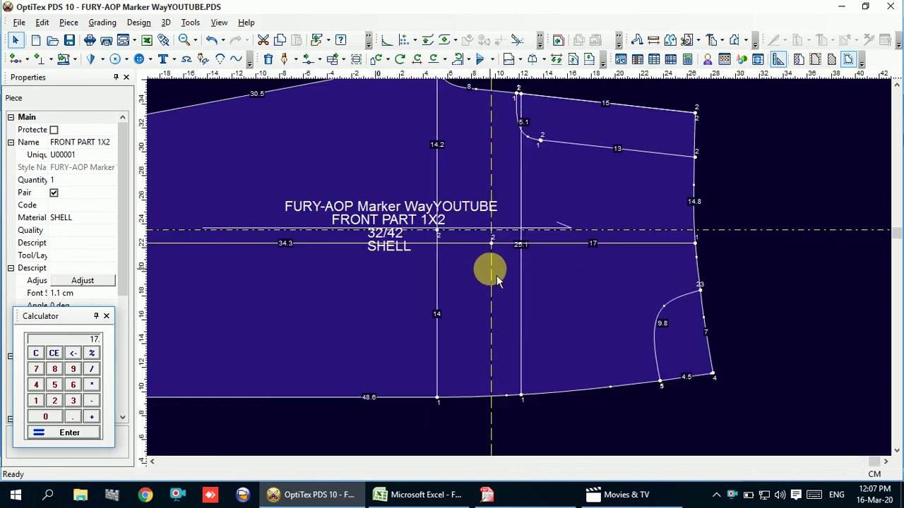
Start a new internal contour on the hem, rising slantwise to the pocket-line guide
key("d")
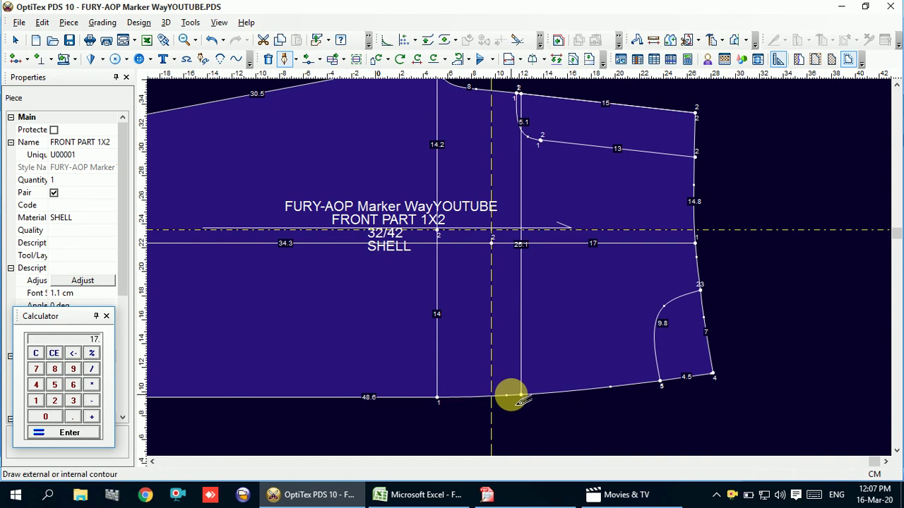
left_click(508, 395)
left_click(423, 321)
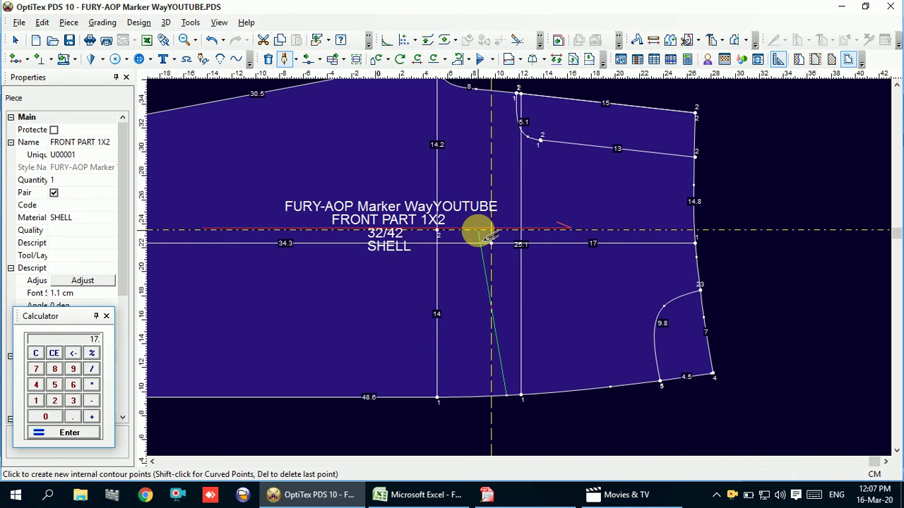
right_click(487, 236)
left_click(488, 235)
left_click(586, 283)
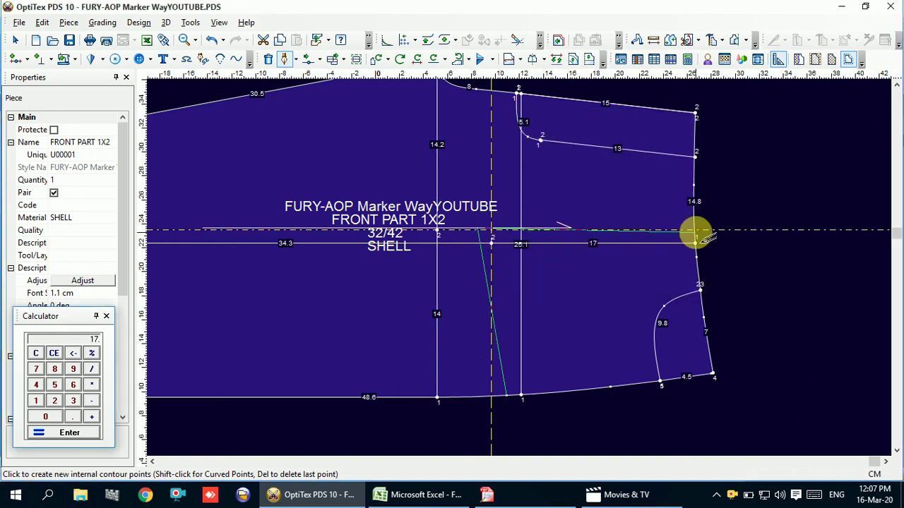
Run the line across to the side seam and finish it: 14.2 cm and 18.1 cm segments
left_click(695, 230)
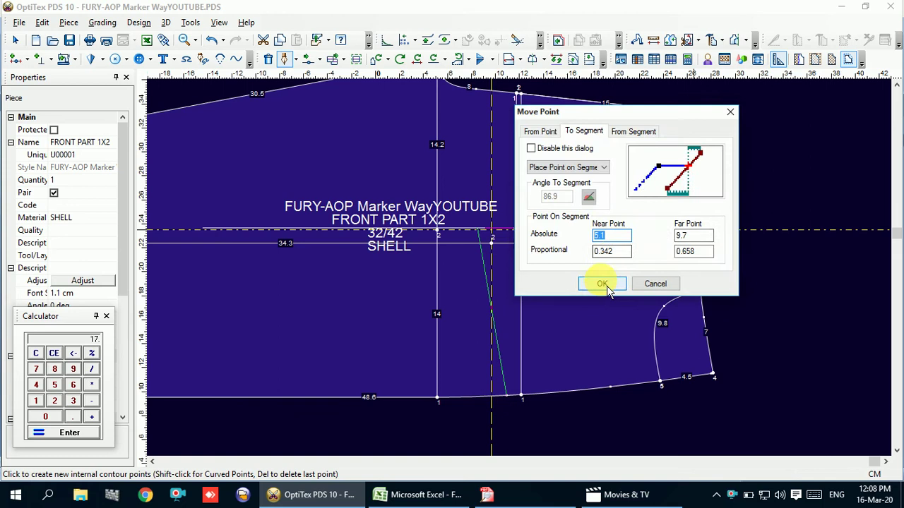
left_click(598, 282)
left_click(481, 275)
right_click(771, 172)
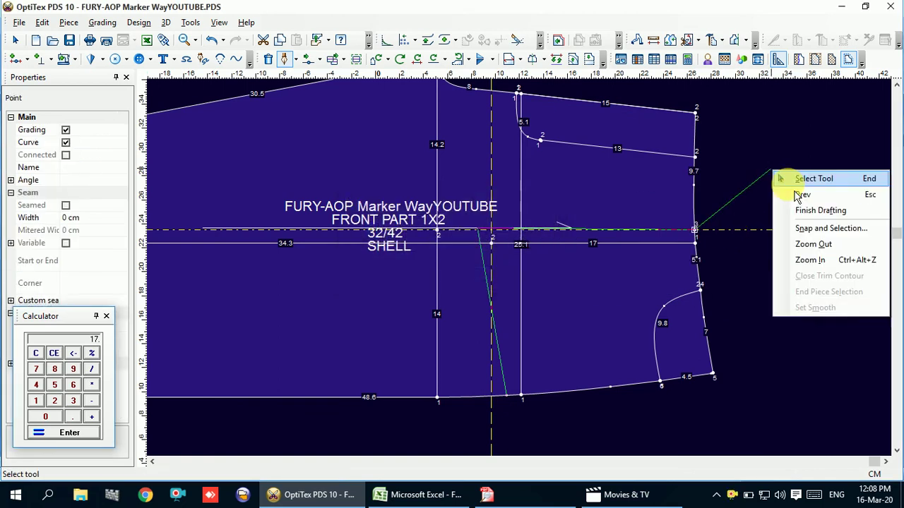
left_click(805, 210)
right_click(786, 132)
left_click(786, 145)
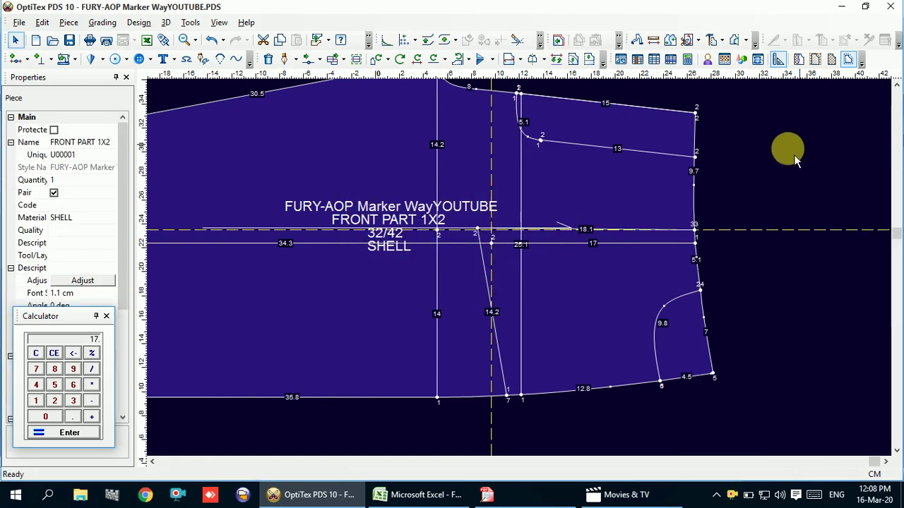
scroll(520, 268, "up", 1)
scroll(501, 281, "up", 1)
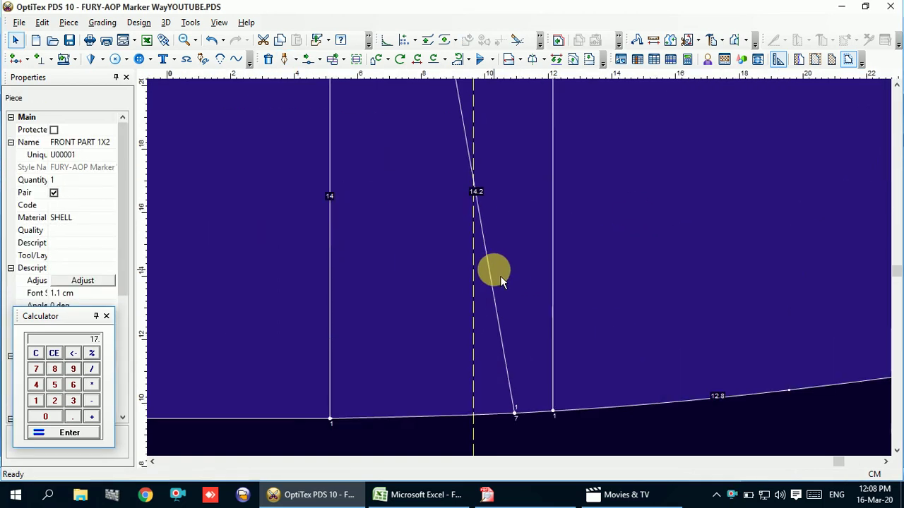
Add a point partway up the slanted internal line and make that segment curved
key("m")
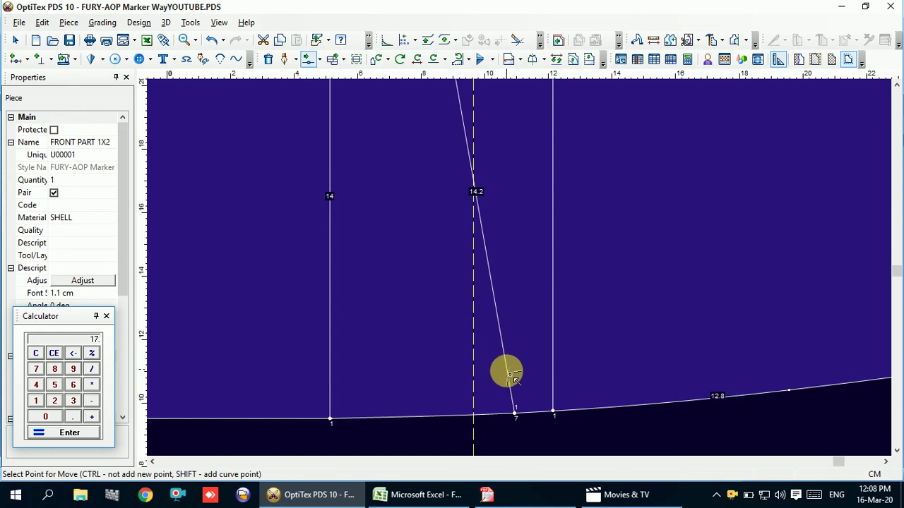
left_click(513, 379)
left_click(506, 371)
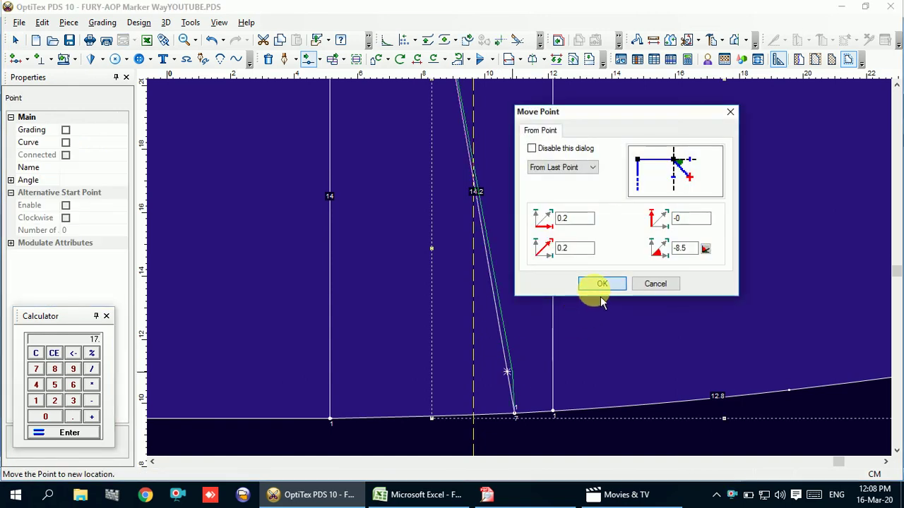
left_click(601, 285)
left_click(65, 142)
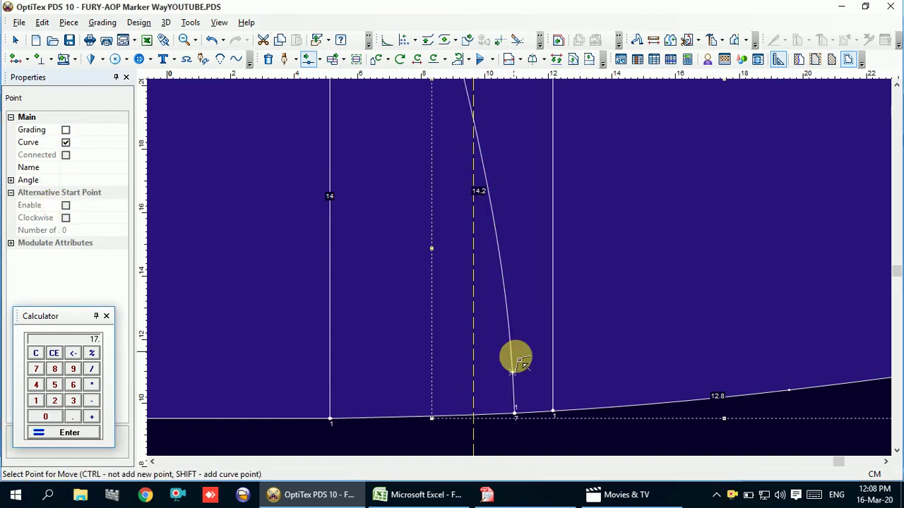
scroll(519, 264, "down", 1)
scroll(522, 264, "down", 1)
Drag the new curve point to bend the slanted line into a curve
left_click_drag(518, 253, 510, 255)
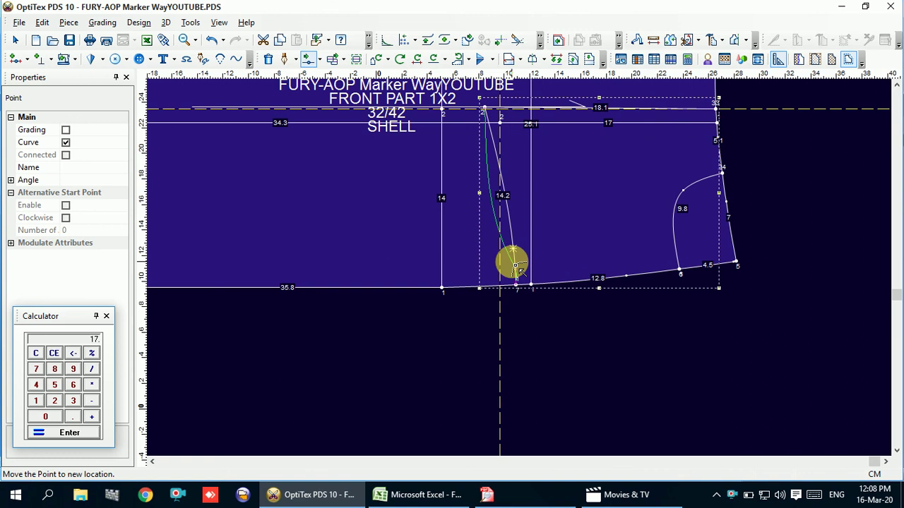
left_click(517, 266)
left_click(599, 281)
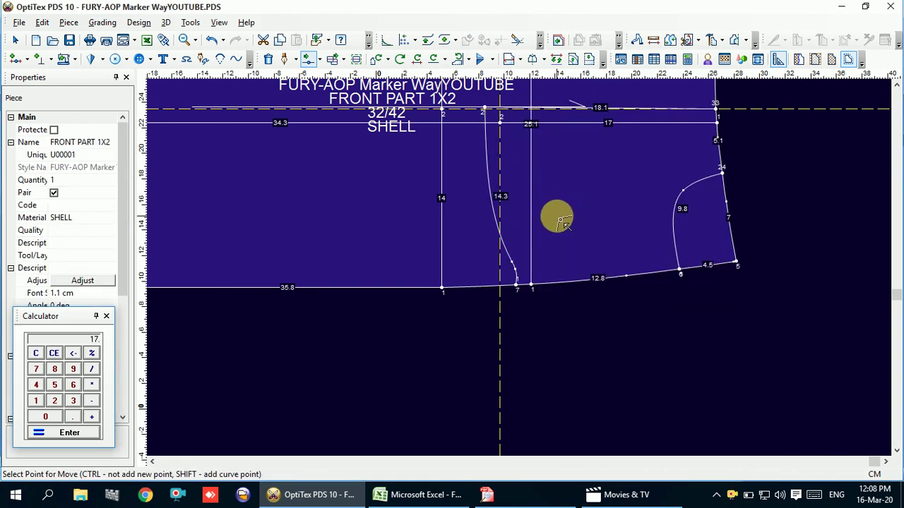
scroll(560, 222, "down", 2)
scroll(523, 244, "up", 3)
scroll(475, 333, "down", 1)
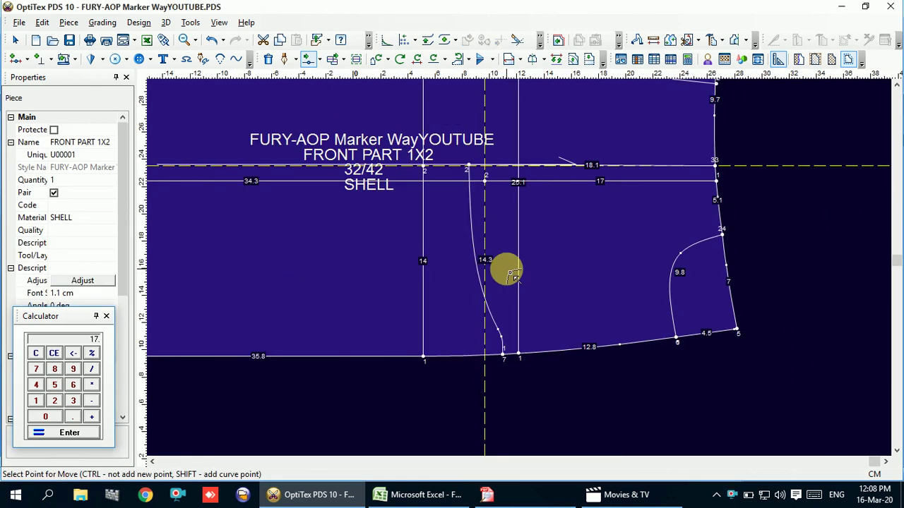
scroll(519, 269, "up", 2)
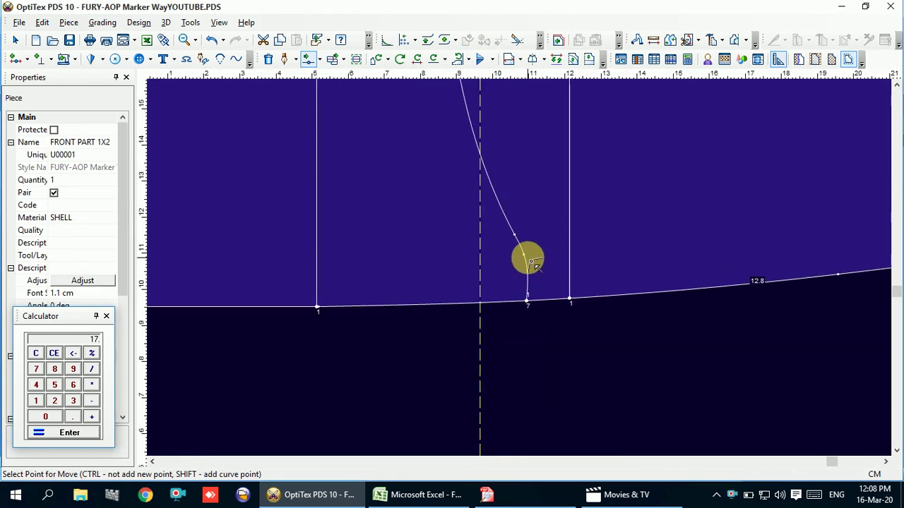
Reposition the curve's lower point and one upper point to refine the shape
left_click(529, 261)
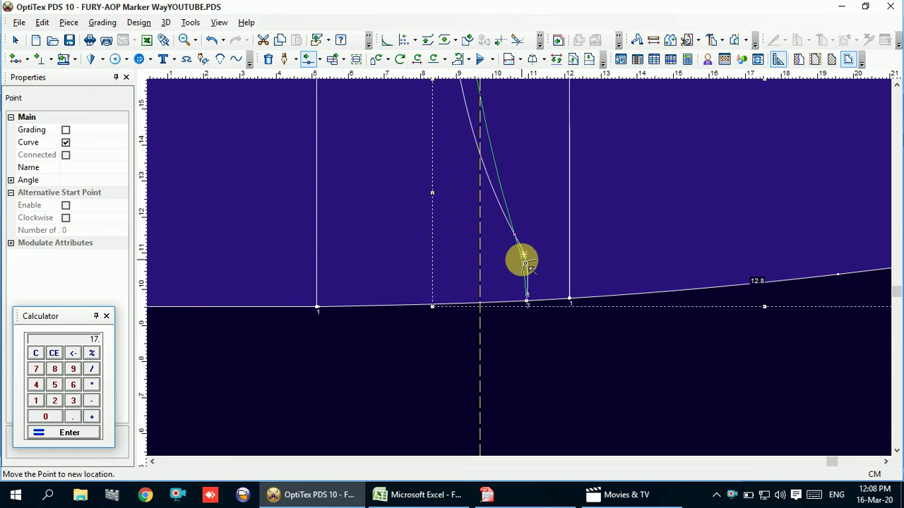
left_click(526, 263)
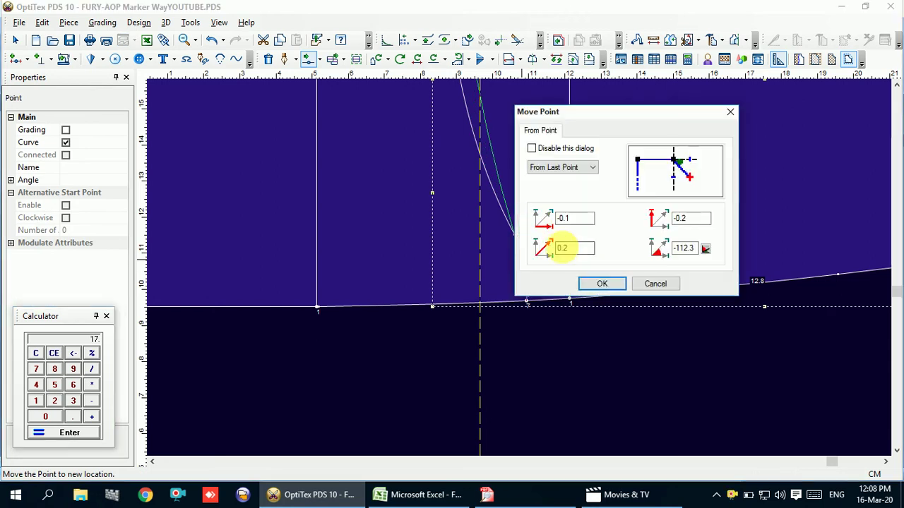
key("Return")
left_click(519, 239)
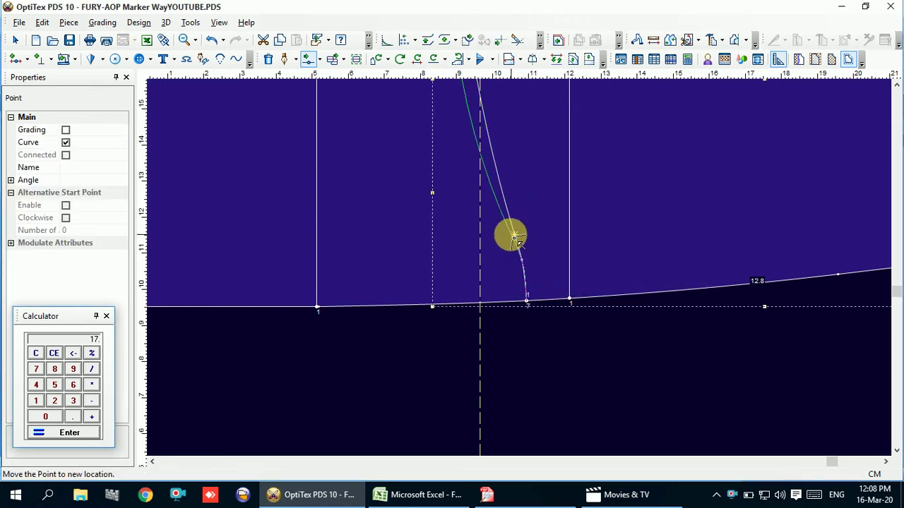
left_click(514, 241)
left_click(600, 283)
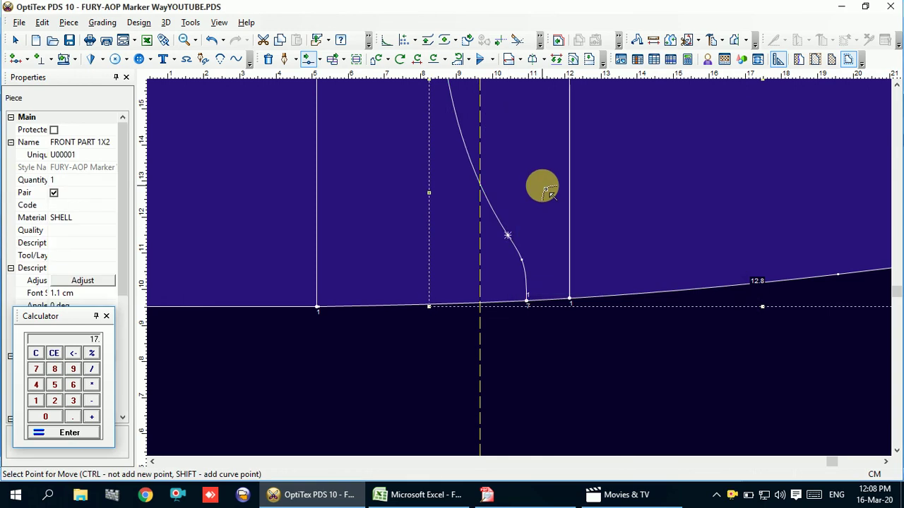
scroll(524, 273, "down", 3)
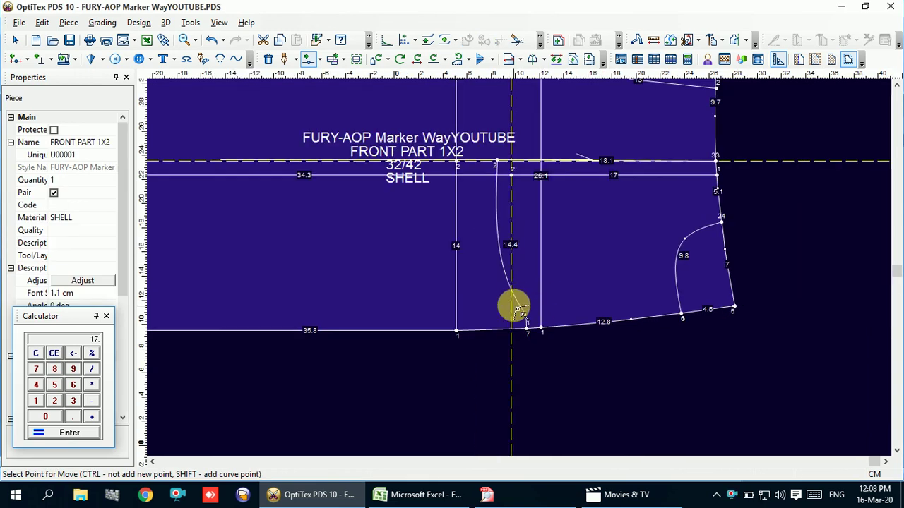
scroll(518, 264, "up", 1)
scroll(550, 270, "up", 1)
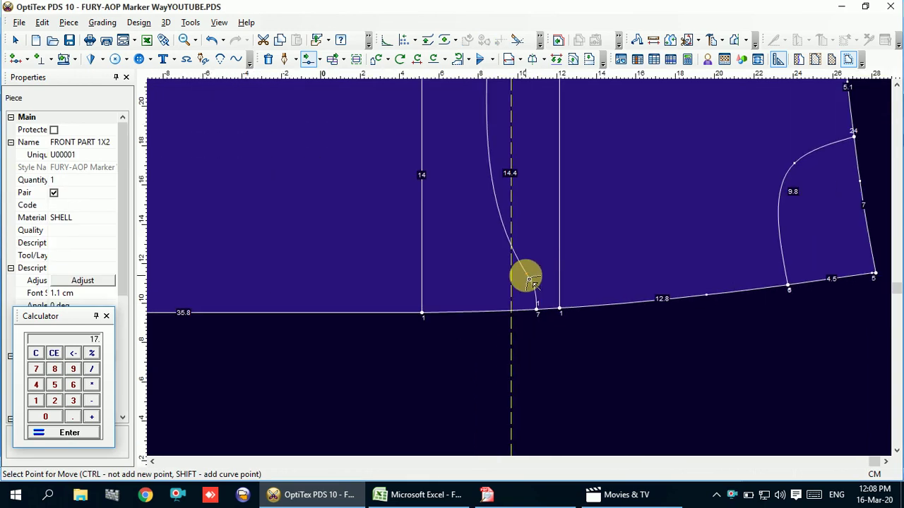
scroll(544, 262, "down", 2)
scroll(518, 266, "up", 3)
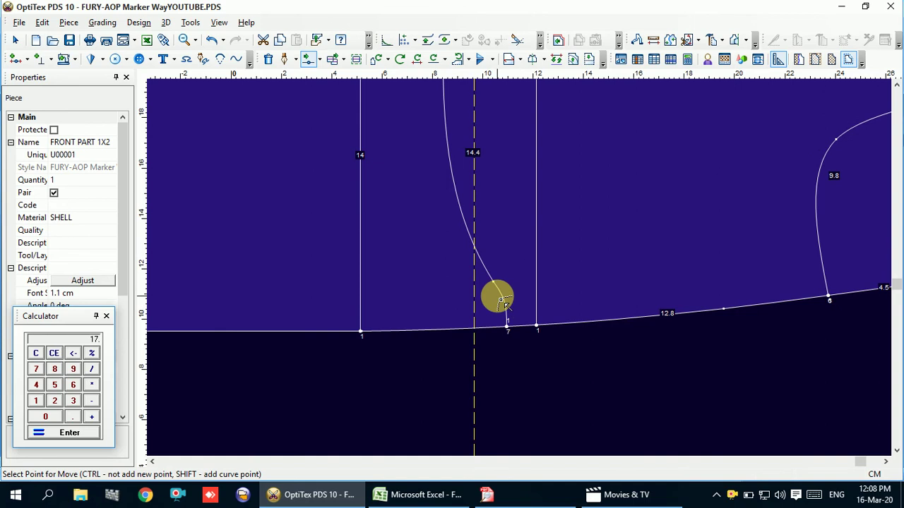
Shift the curve's bottom point 0.8 cm horizontally along the hem
left_click(502, 298)
left_click(513, 333)
left_click(506, 324)
left_click(528, 329)
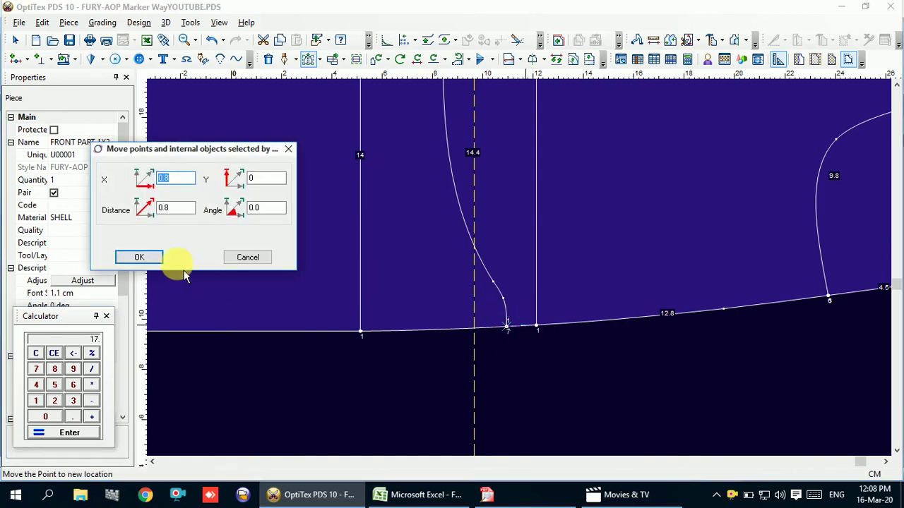
left_click(139, 259)
scroll(494, 269, "down", 1)
scroll(516, 243, "down", 1)
scroll(611, 233, "up", 1)
Select the internal pocket line and then the whole FRONT PART 1X2 piece
right_click(615, 233)
left_click(653, 240)
left_click(557, 359)
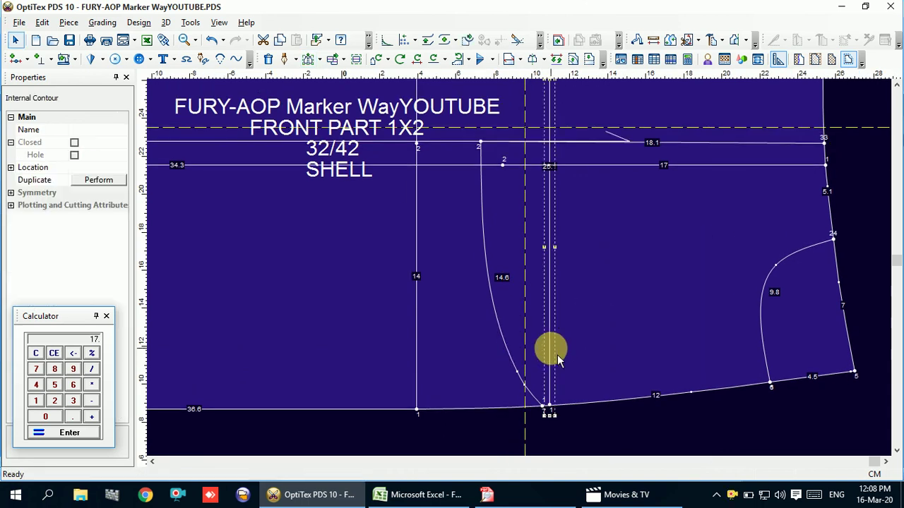
left_click(528, 366)
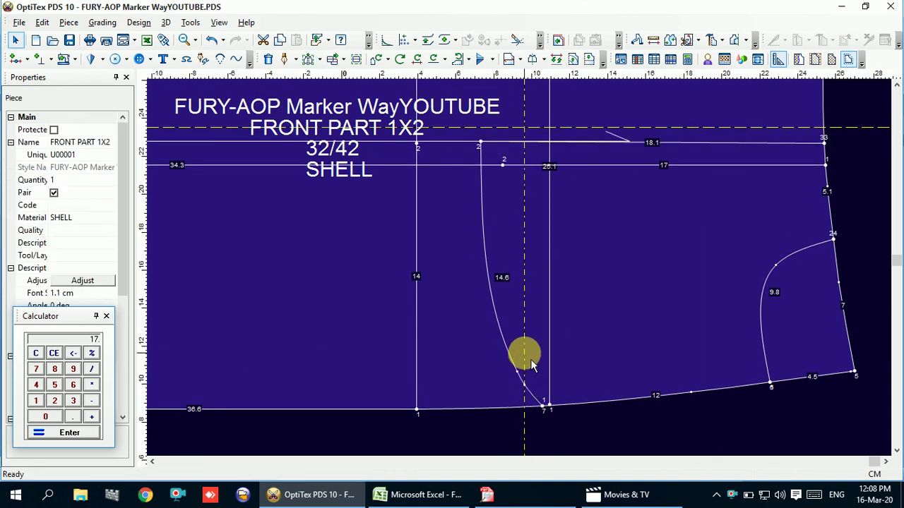
scroll(525, 374, "up", 1)
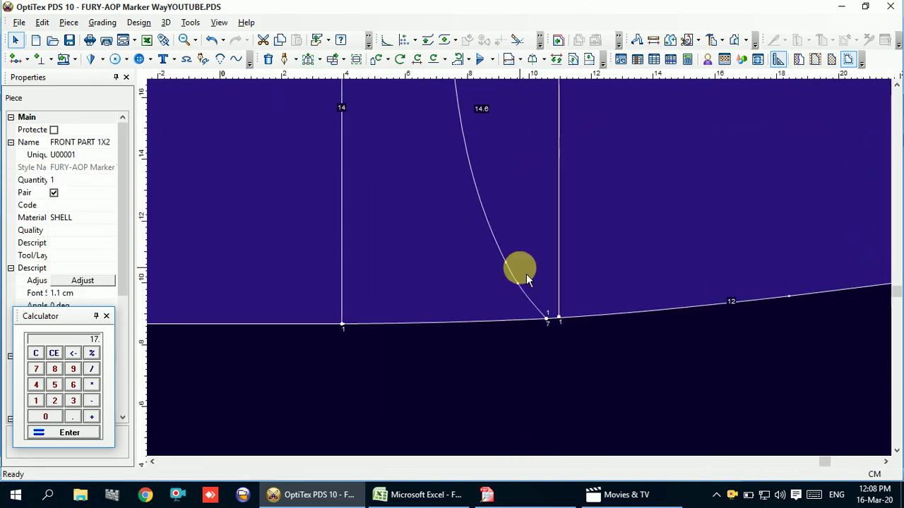
scroll(558, 289, "up", 1)
Move two more curve points near the hem to smooth the pocket curve
key("m")
left_click(517, 286)
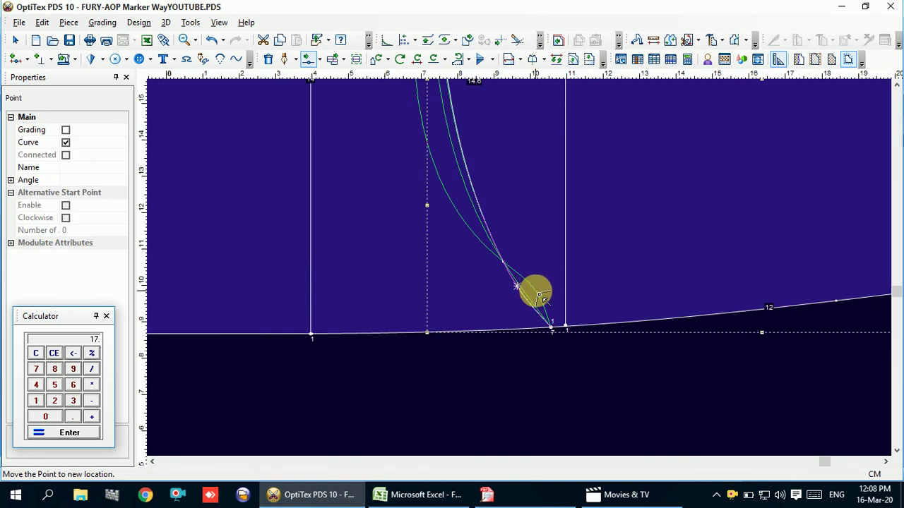
left_click(541, 297)
left_click(586, 283)
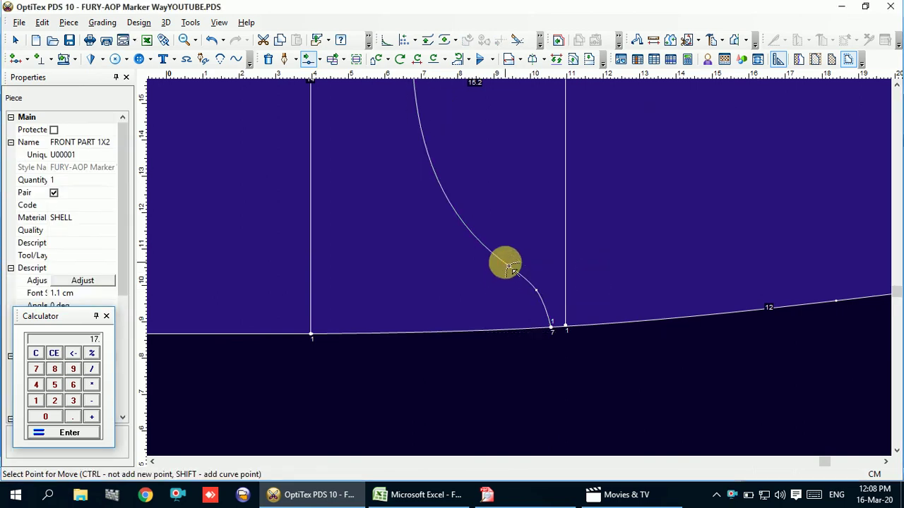
left_click(508, 266)
left_click(507, 264)
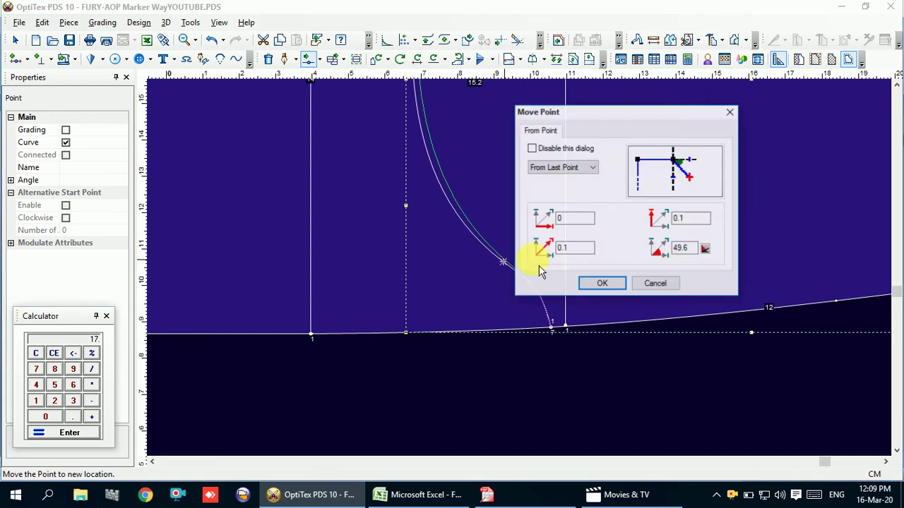
left_click(585, 282)
scroll(558, 259, "down", 2)
scroll(504, 273, "down", 2)
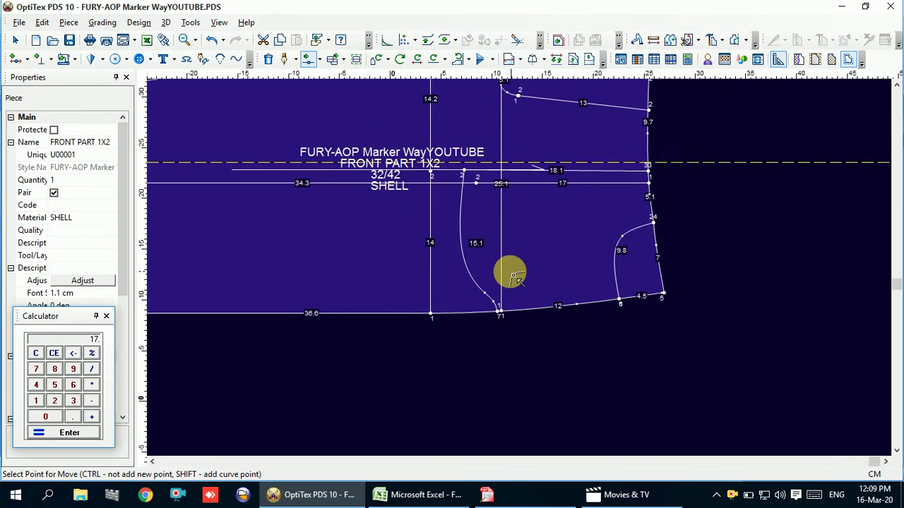
scroll(518, 269, "up", 4)
Adjust one more point on the pocket curve, then return to selection
left_click(490, 297)
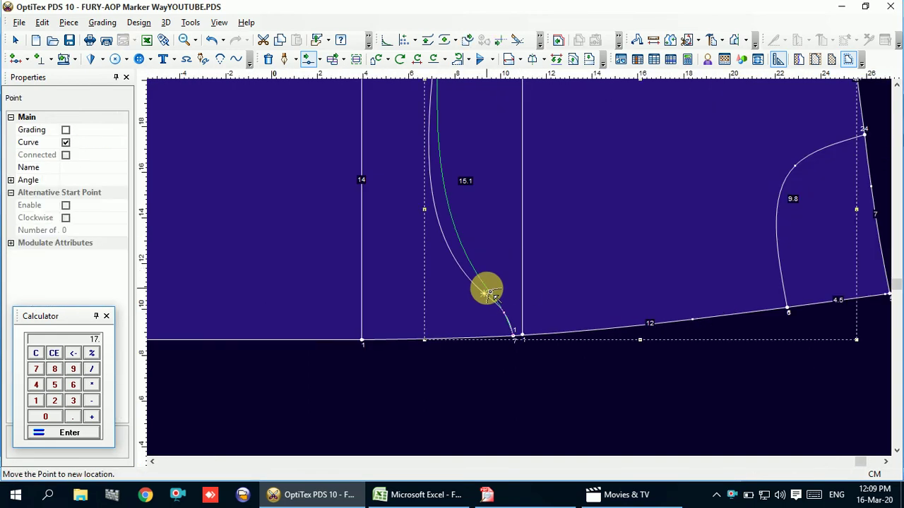
left_click(484, 293)
left_click(600, 284)
scroll(541, 250, "down", 2)
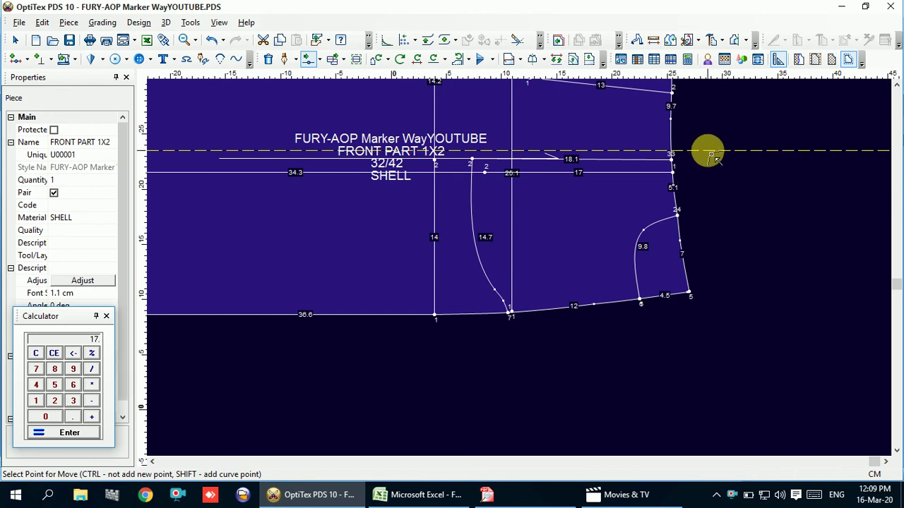
right_click(697, 78)
left_click(710, 97)
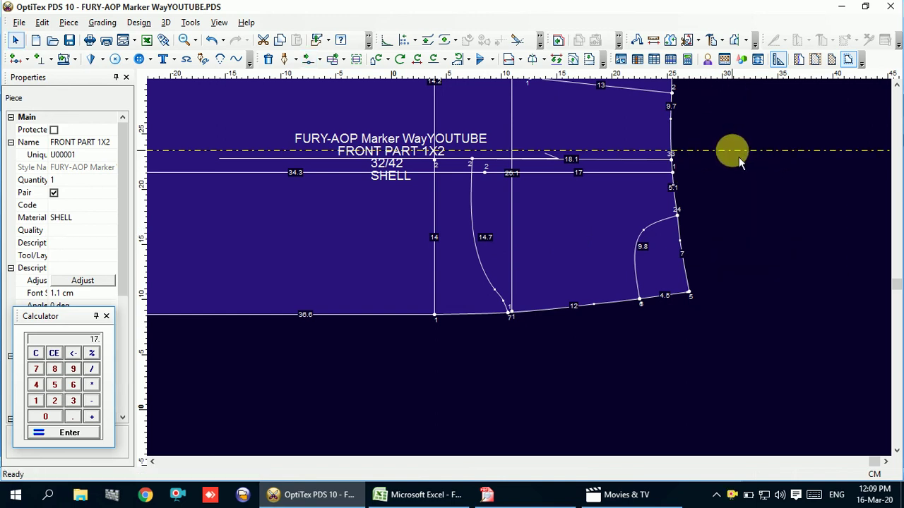
scroll(493, 273, "up", 2)
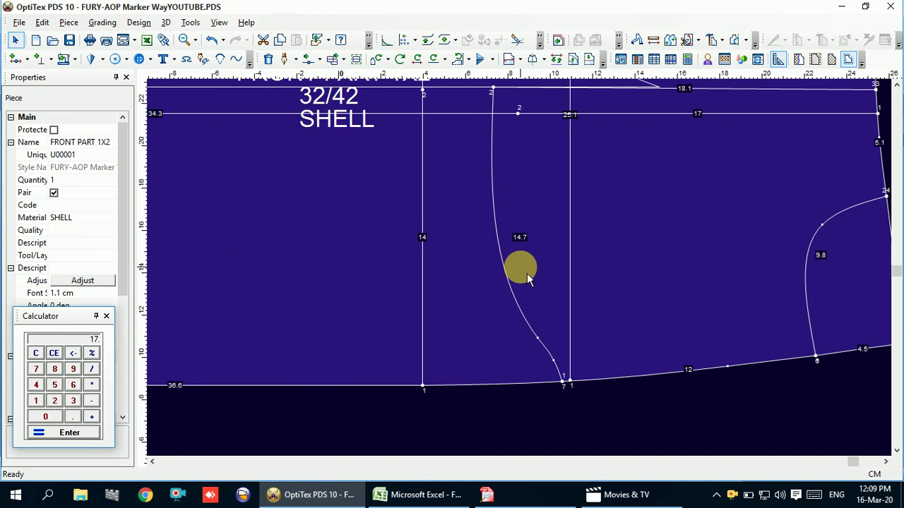
Fine-tune three pocket-curve points until the curve measures 14.7 cm
key("m")
left_click(515, 290)
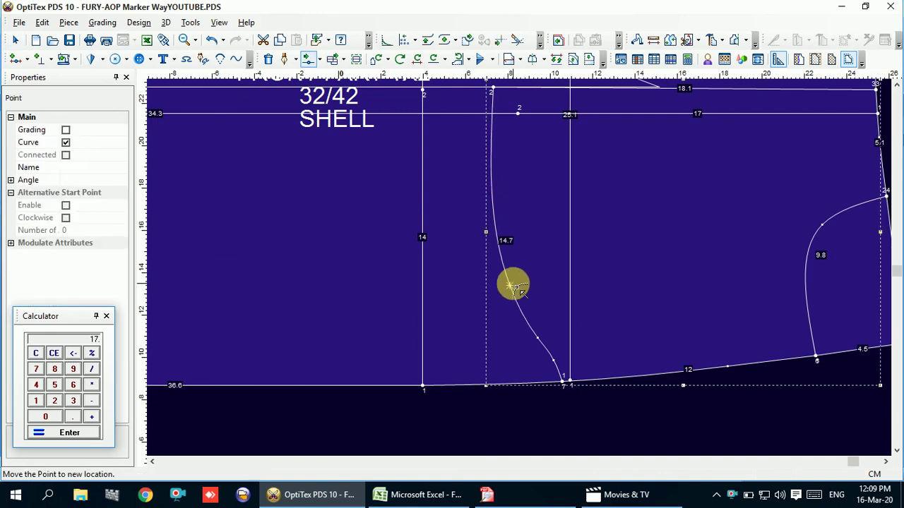
left_click(514, 288)
left_click(601, 282)
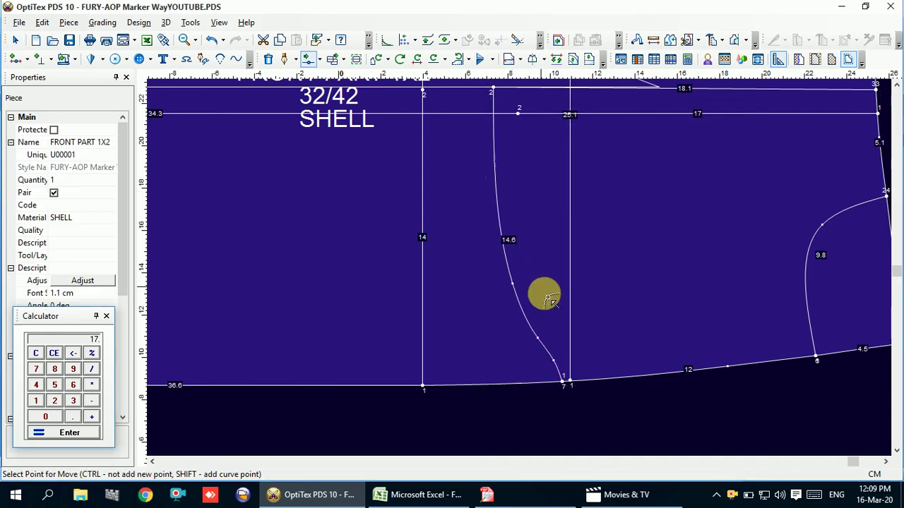
left_click(559, 365)
left_click(562, 366)
left_click(599, 284)
left_click(539, 340)
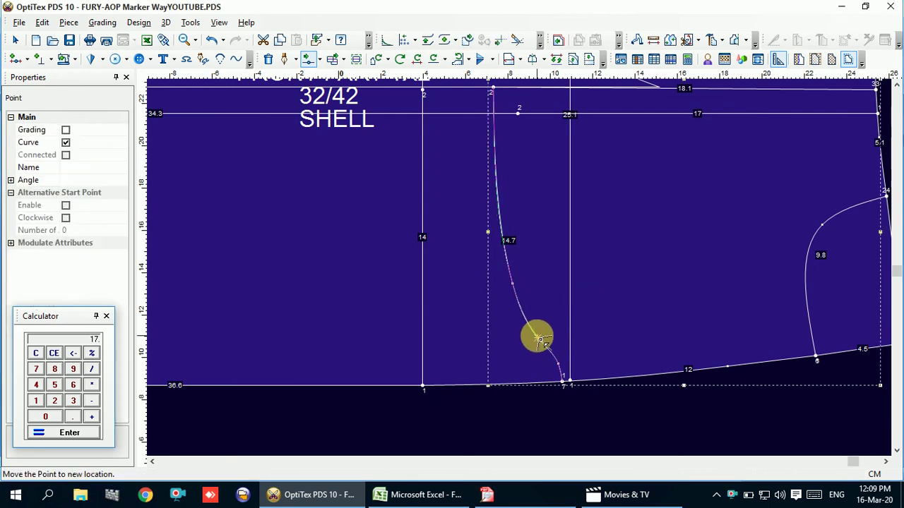
left_click(539, 340)
left_click(601, 283)
scroll(573, 292, "down", 2)
scroll(520, 264, "up", 2)
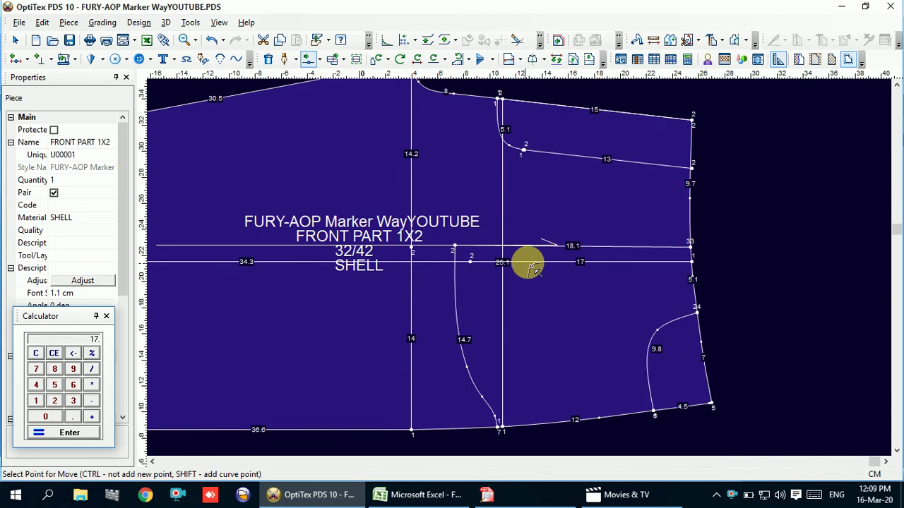
Clear the point selection and drag the FRONT PART 1X2 piece upward on the canvas
right_click(708, 149)
left_click(722, 146)
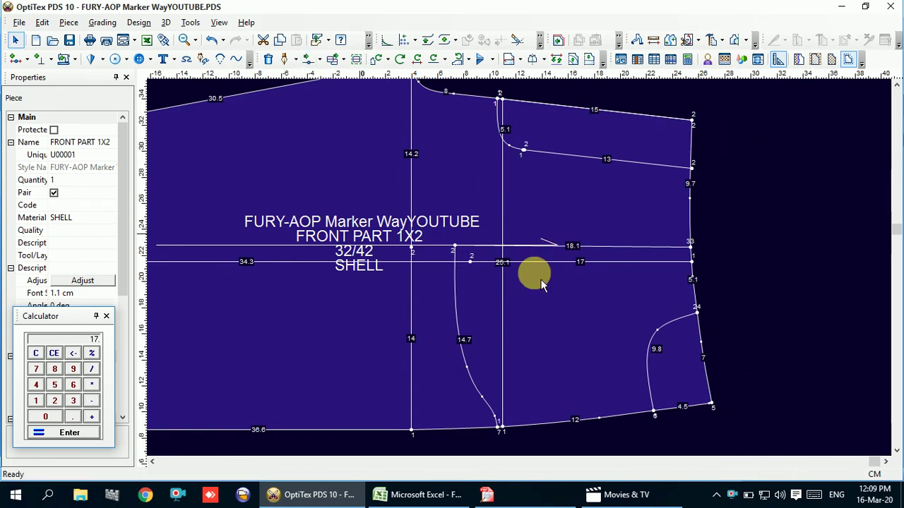
left_click(476, 274)
left_click(432, 285)
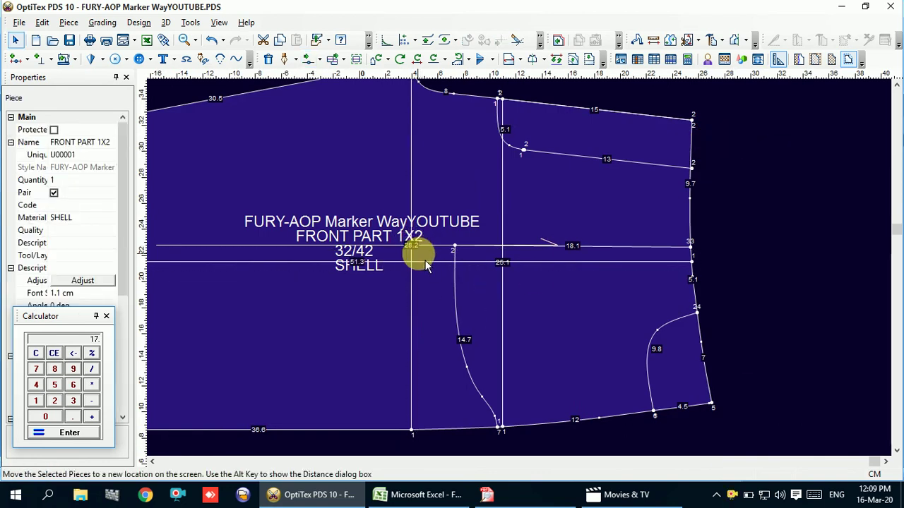
left_click_drag(418, 258, 526, 277)
scroll(526, 277, "down", 2)
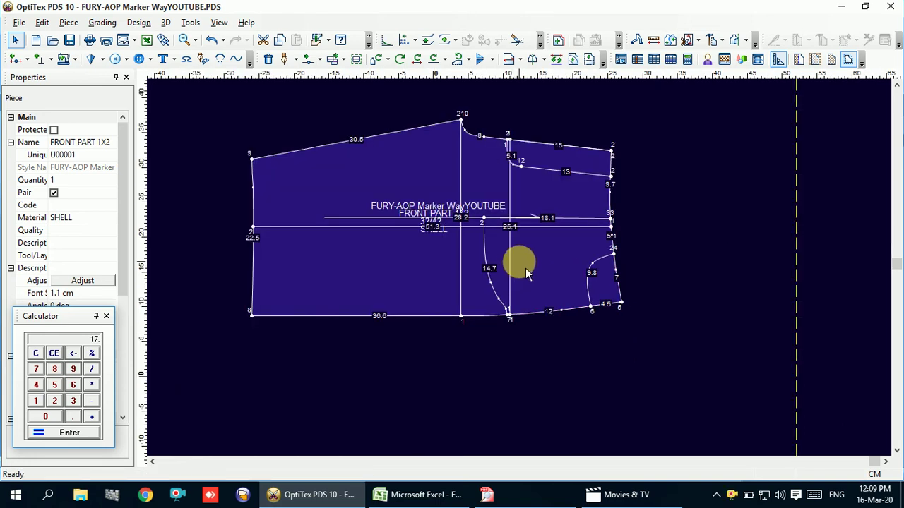
scroll(556, 275, "up", 2)
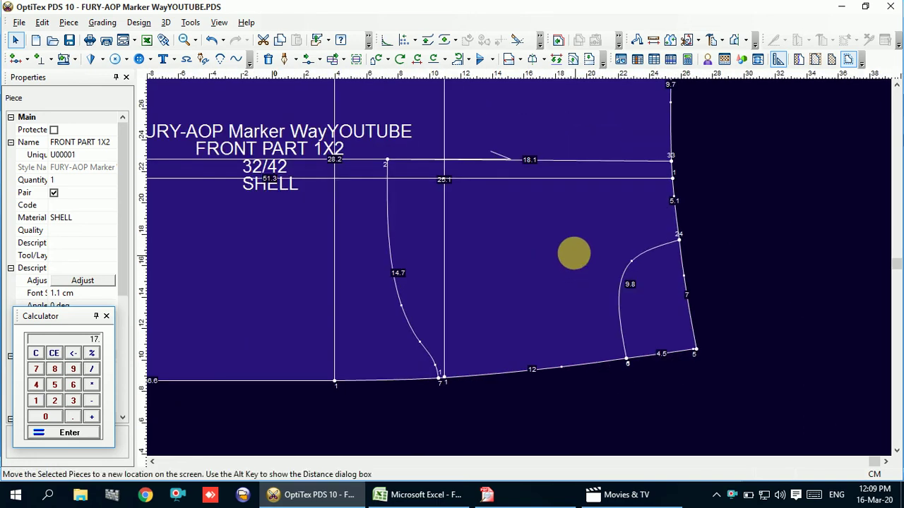
scroll(526, 275, "down", 2)
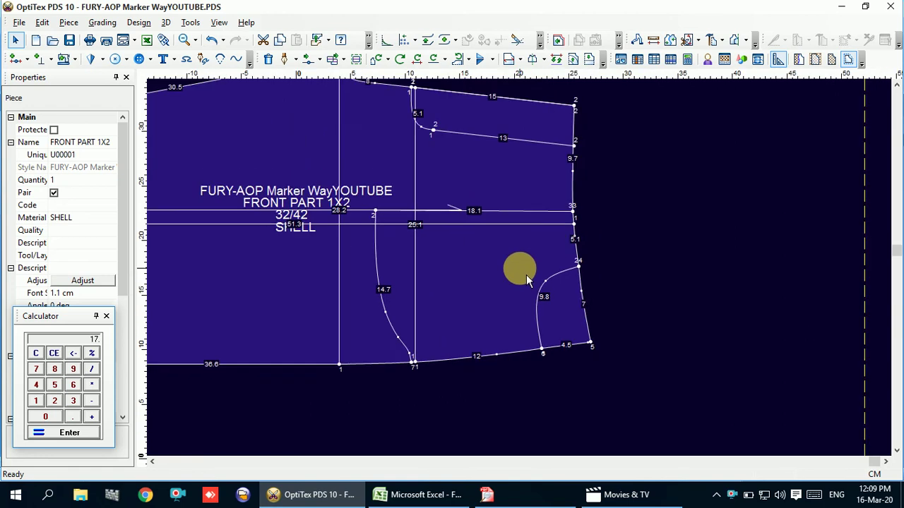
scroll(526, 274, "up", 4)
scroll(525, 274, "down", 4)
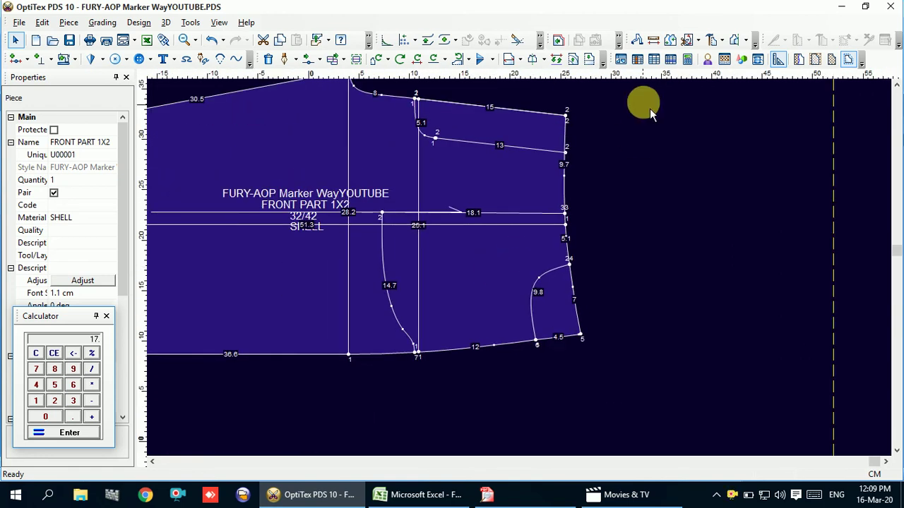
Trace the 18.1 pocket line and right-side segment into a new pocket piece and place it
left_click(721, 40)
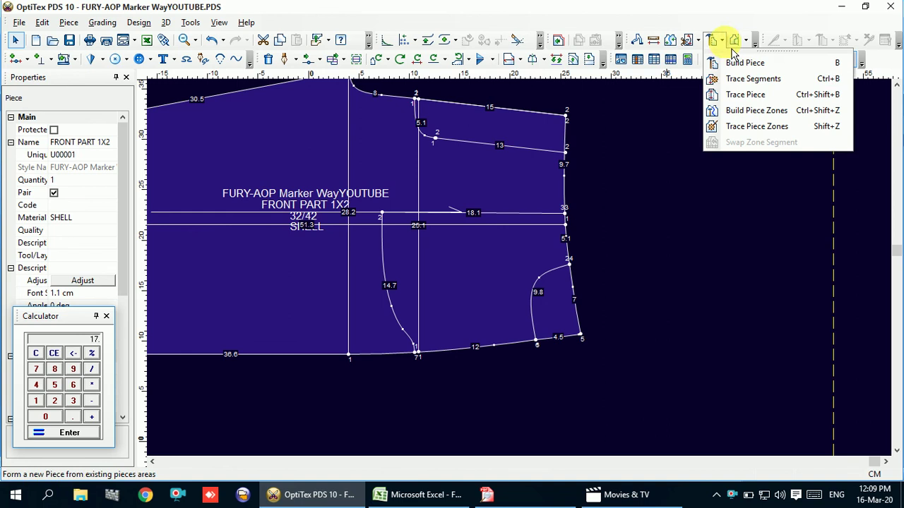
left_click(739, 80)
left_click(487, 213)
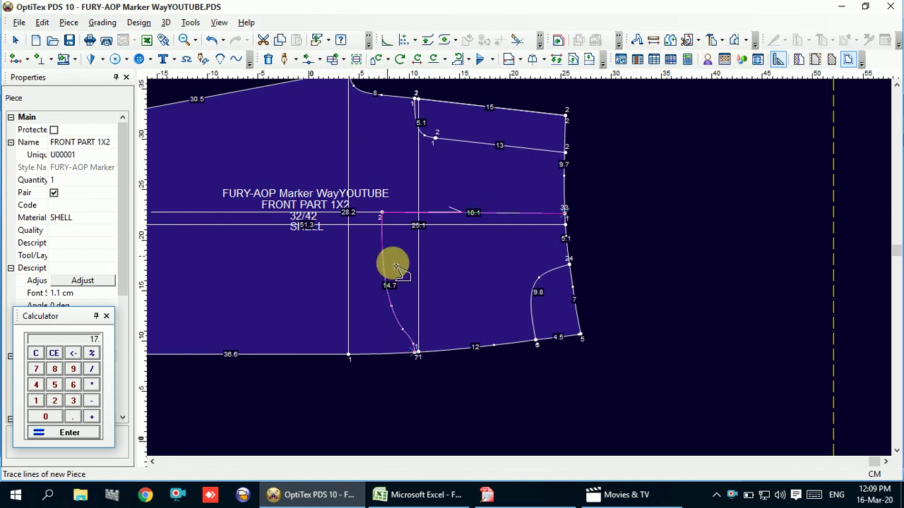
left_click(569, 252)
left_click(405, 276)
scroll(496, 303, "down", 2)
scroll(523, 265, "down", 2)
scroll(520, 266, "up", 2)
scroll(530, 247, "up", 2)
scroll(518, 268, "down", 2)
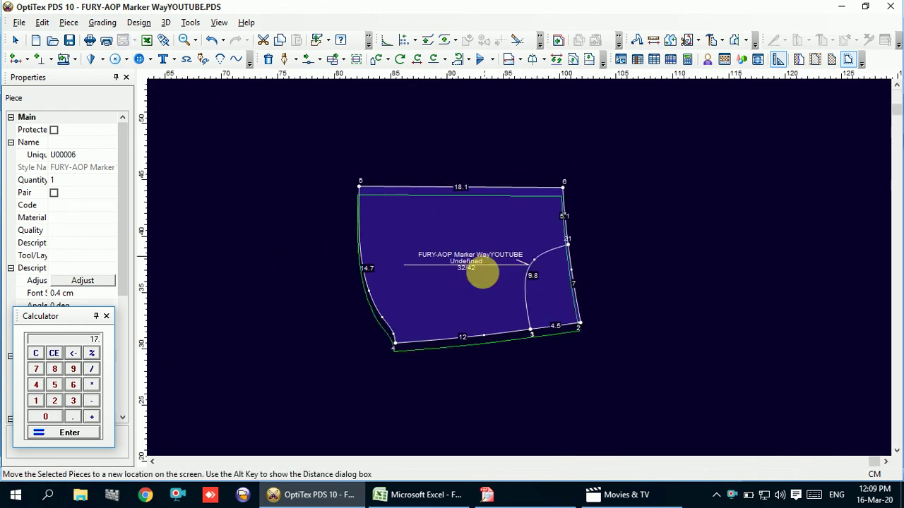
left_click(478, 319)
right_click(595, 205)
left_click(631, 216)
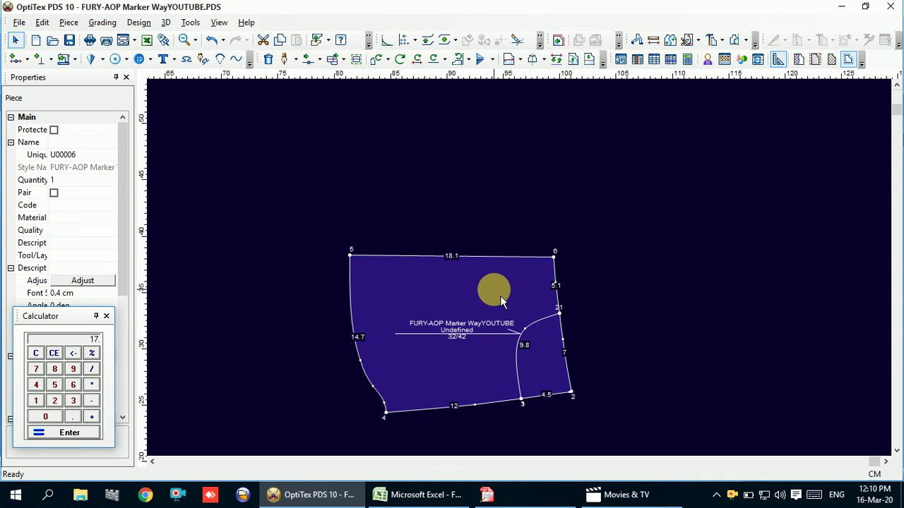
Trace that piece again along its 14.7, 12, 9.8 and 18.1 edges into another piece
key("t")
left_click(459, 406)
left_click(519, 365)
left_click(555, 290)
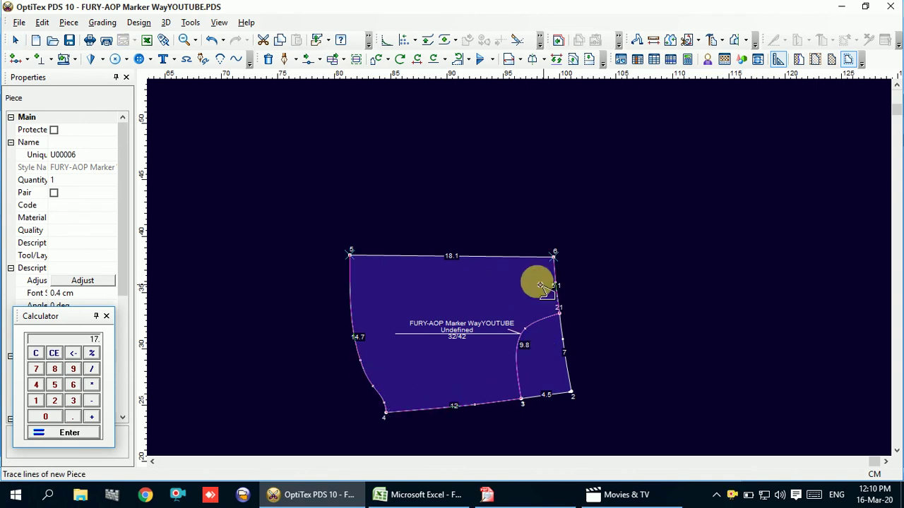
left_click(504, 258)
left_click(413, 276)
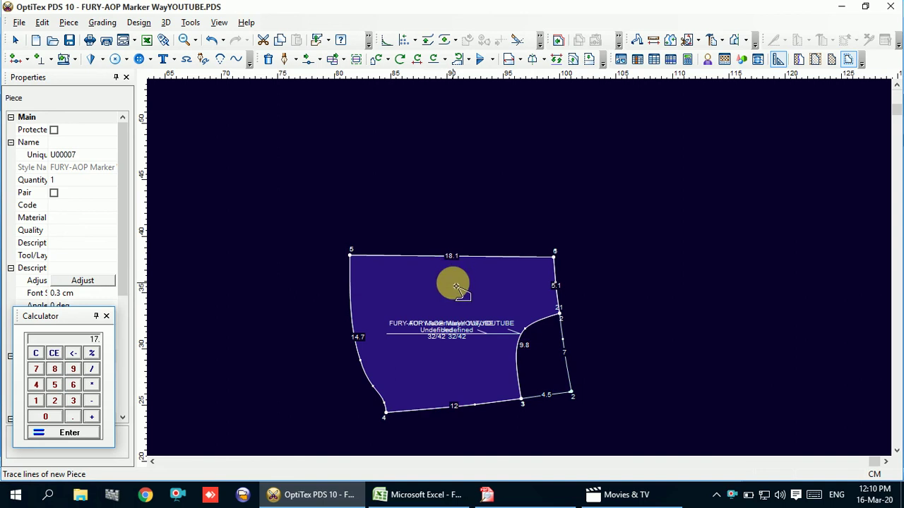
Flip the new piece vertically and stack it above, aligned on the 18.1 edge
left_click_drag(455, 288, 466, 136)
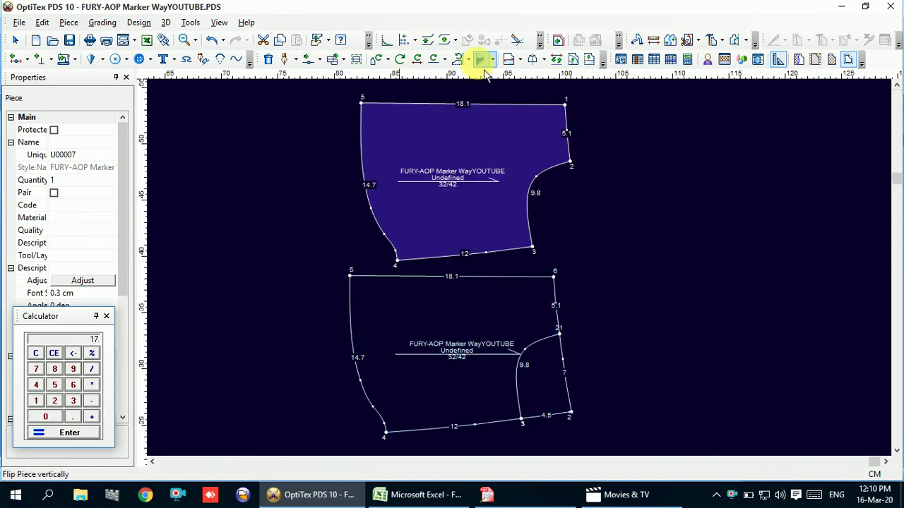
left_click(506, 236)
left_click(496, 244)
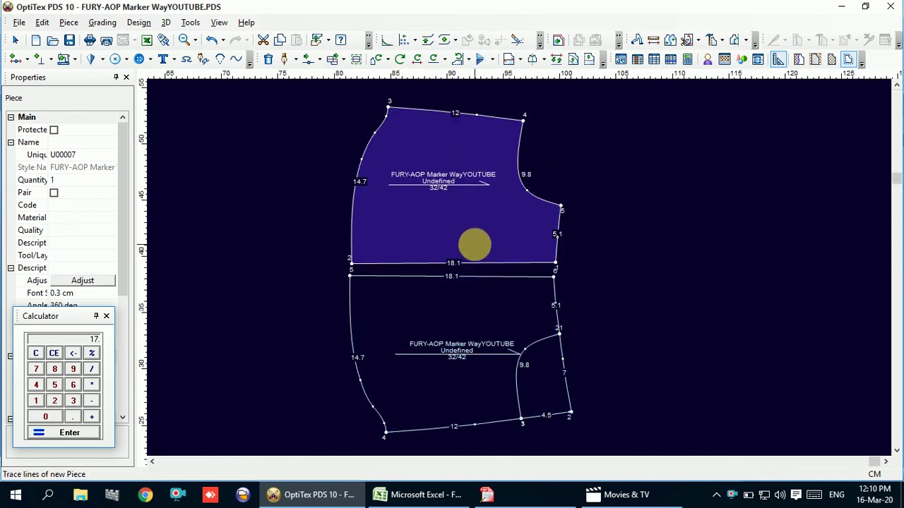
right_click(609, 210)
left_click(635, 219)
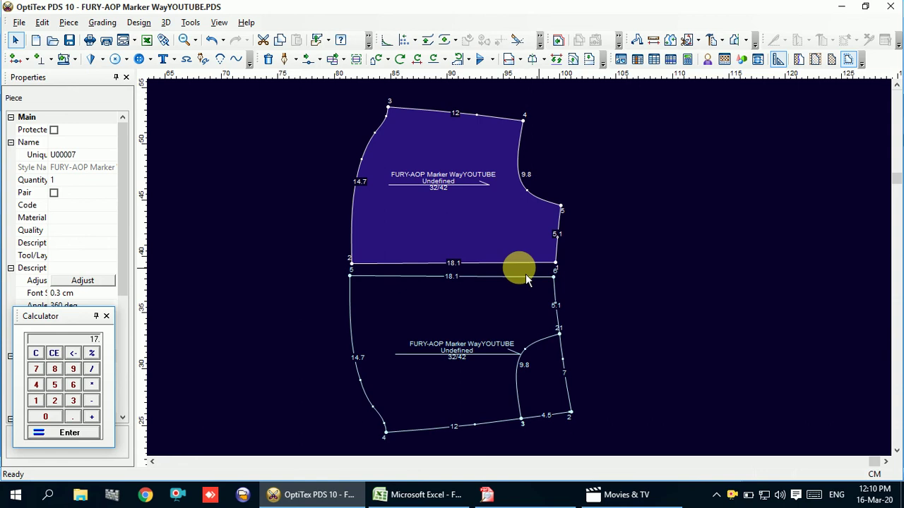
scroll(535, 268, "up", 2)
Join the lower and upper pocket pieces into one piece
key("ctrl+j")
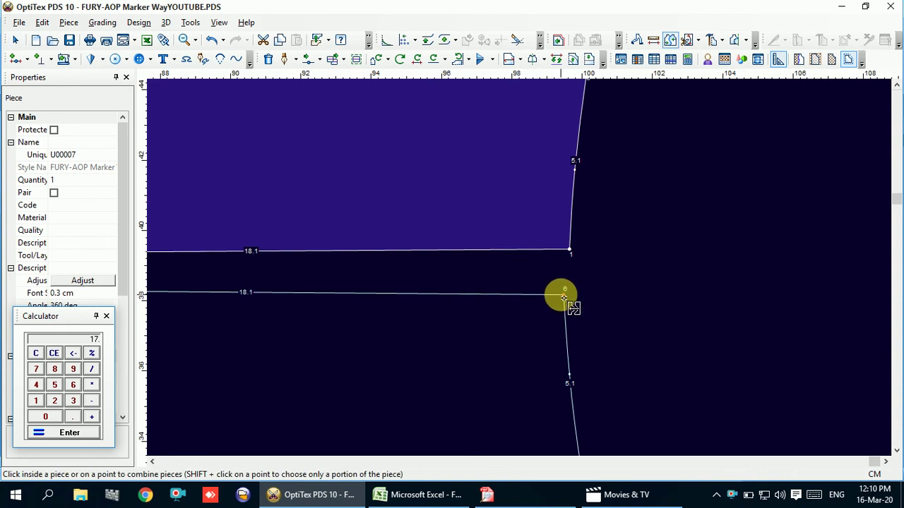
left_click(563, 294)
left_click(571, 252)
left_click(212, 220)
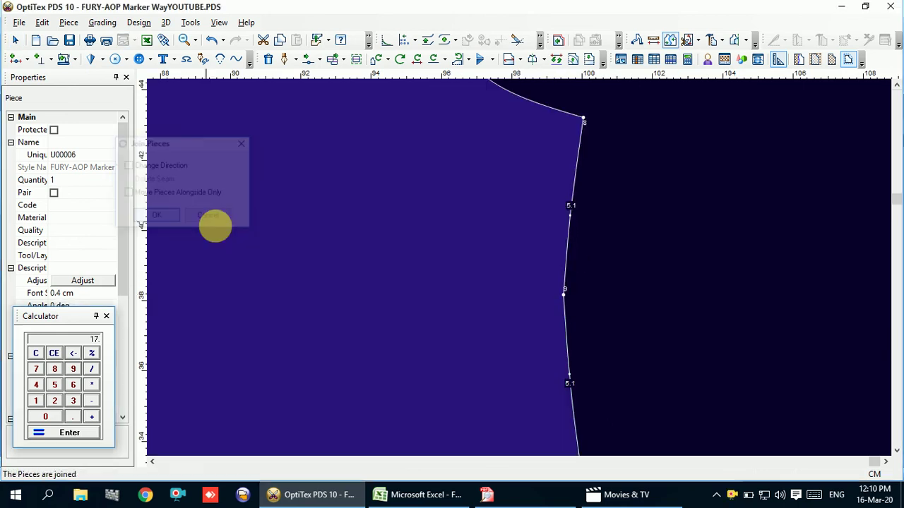
scroll(516, 266, "down", 2)
Draw an internal line from point 5 to point 9
key("d")
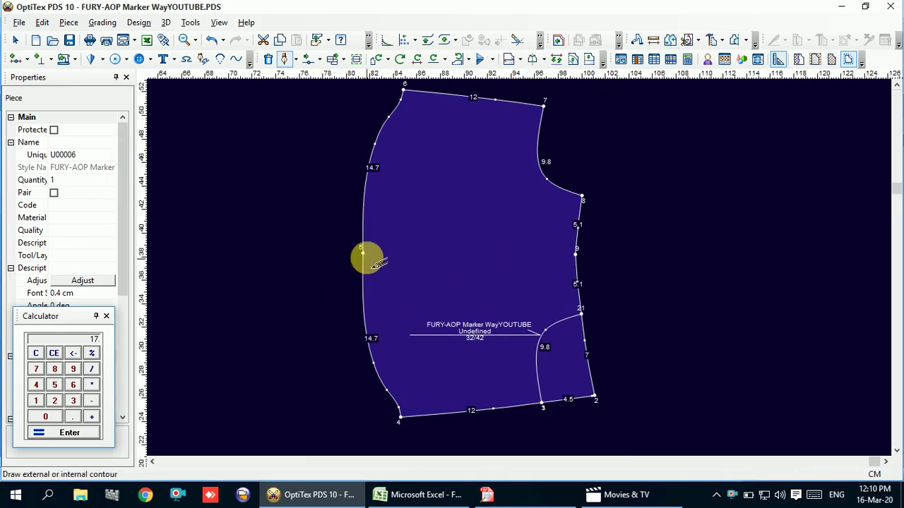
left_click(361, 250)
left_click(414, 323)
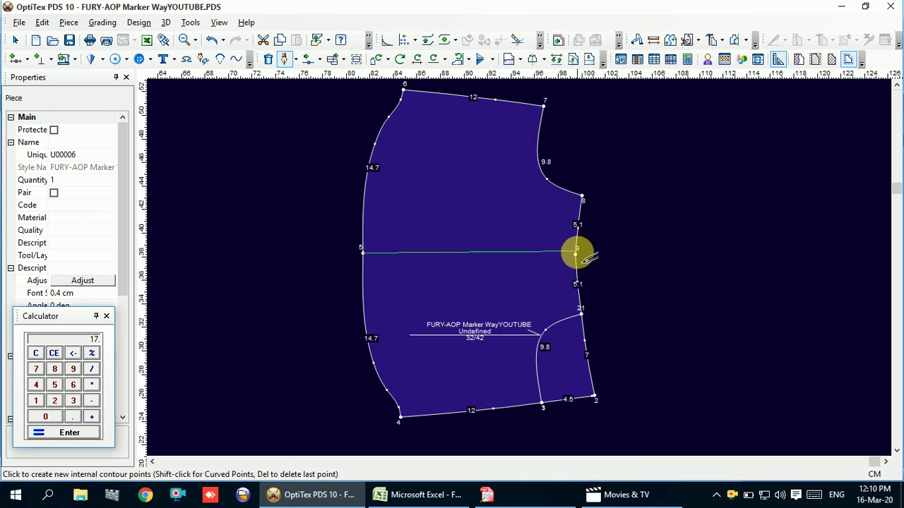
left_click(577, 250)
left_click(601, 283)
right_click(628, 150)
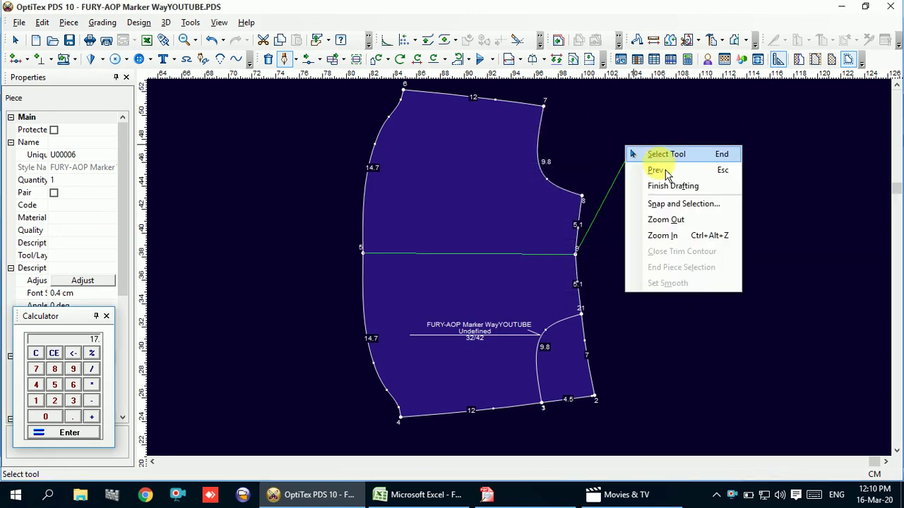
left_click(666, 185)
right_click(650, 139)
left_click(682, 144)
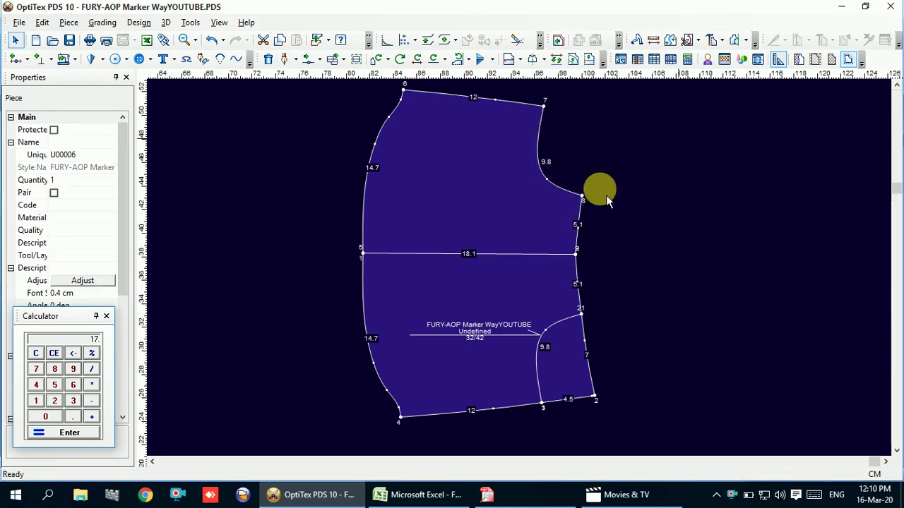
Nudge the joined piece right and add a 2.5 cm parallel along the pocket opening, points 7–8
left_click_drag(524, 214, 532, 212)
scroll(549, 181, "up", 1)
key("p")
left_click(521, 199)
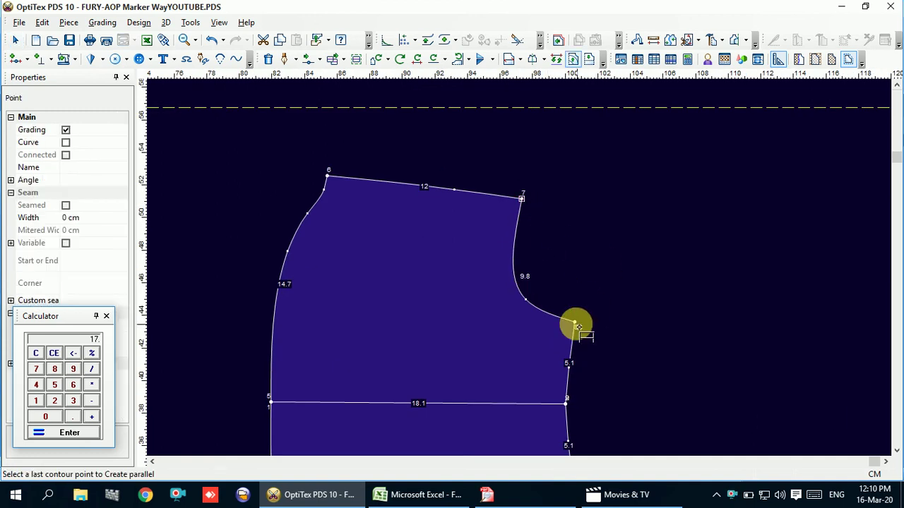
left_click(575, 323)
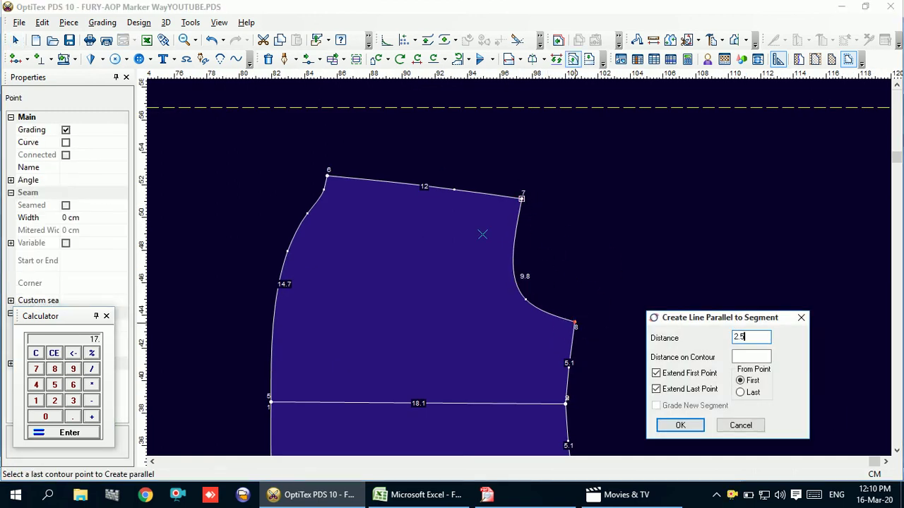
key("Return")
left_click(478, 277)
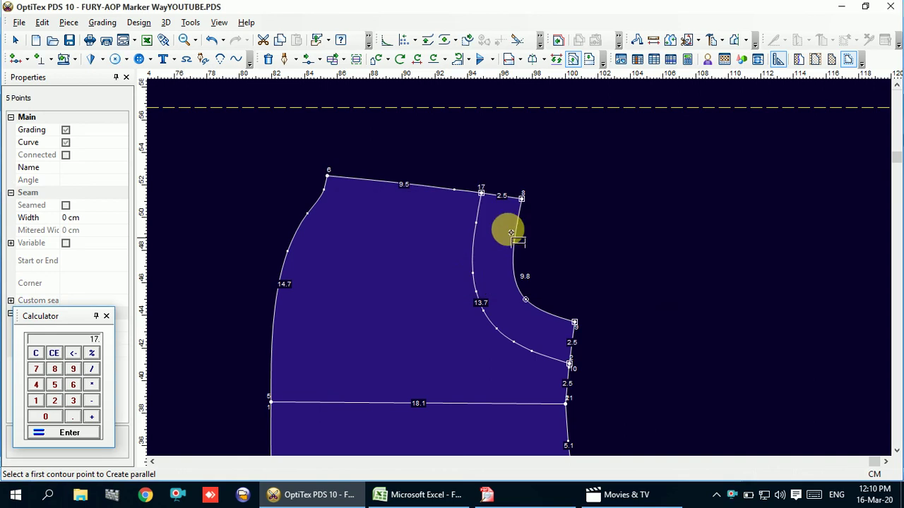
right_click(548, 189)
left_click(589, 205)
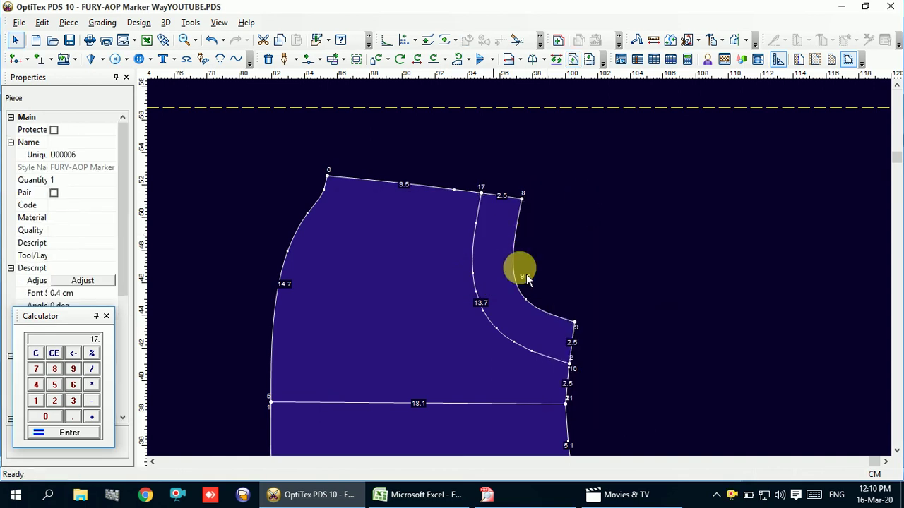
Build the band between the two curves into a separate facing piece
scroll(526, 275, "down", 2)
left_click(524, 271)
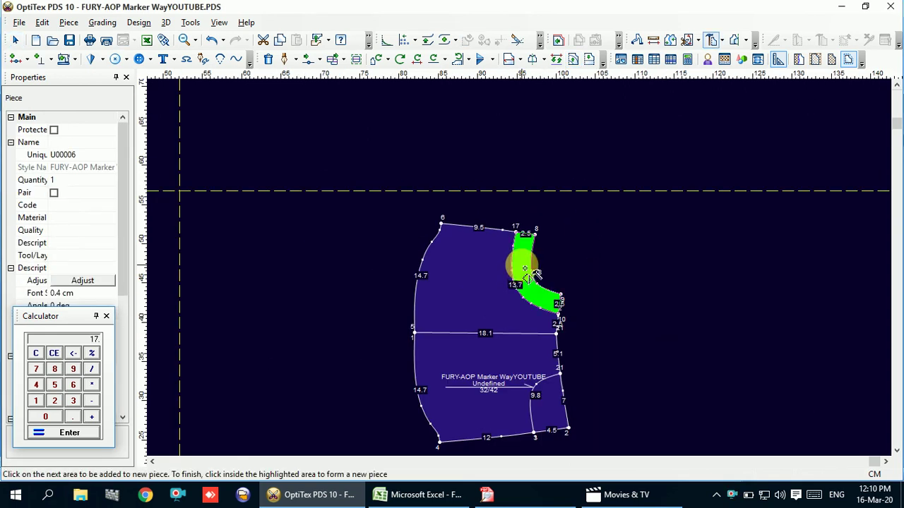
left_click(524, 271)
left_click(316, 263)
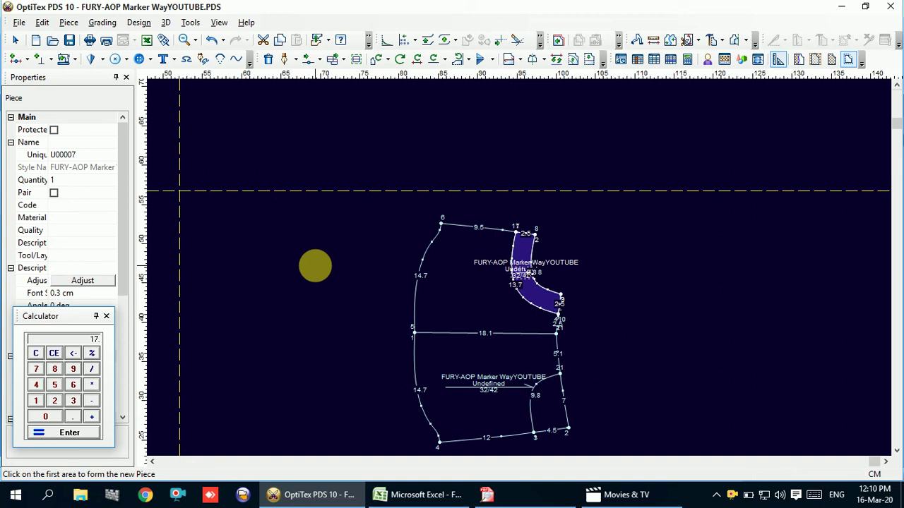
scroll(526, 275, "down", 1)
scroll(526, 272, "down", 1)
Move the new facing piece beside the other patterns
left_click(525, 268)
scroll(525, 269, "down", 1)
scroll(523, 272, "down", 1)
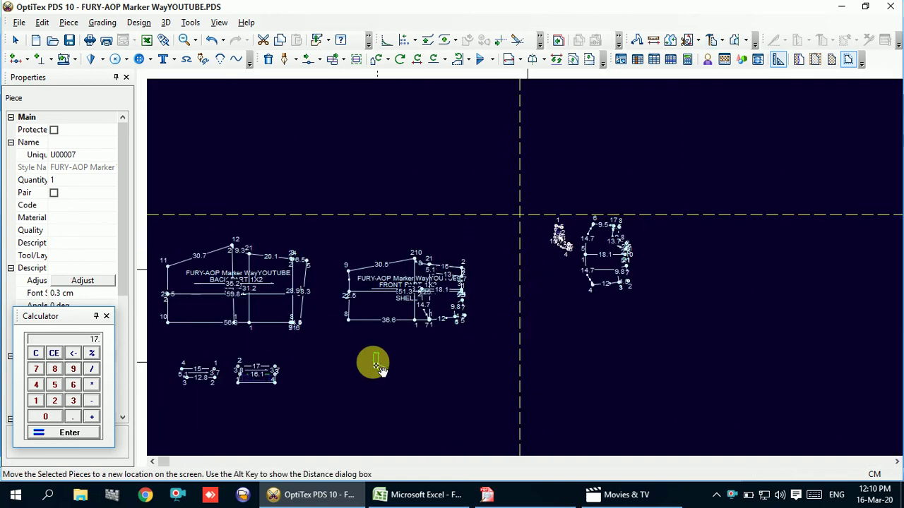
left_click(349, 365)
scroll(527, 272, "up", 2)
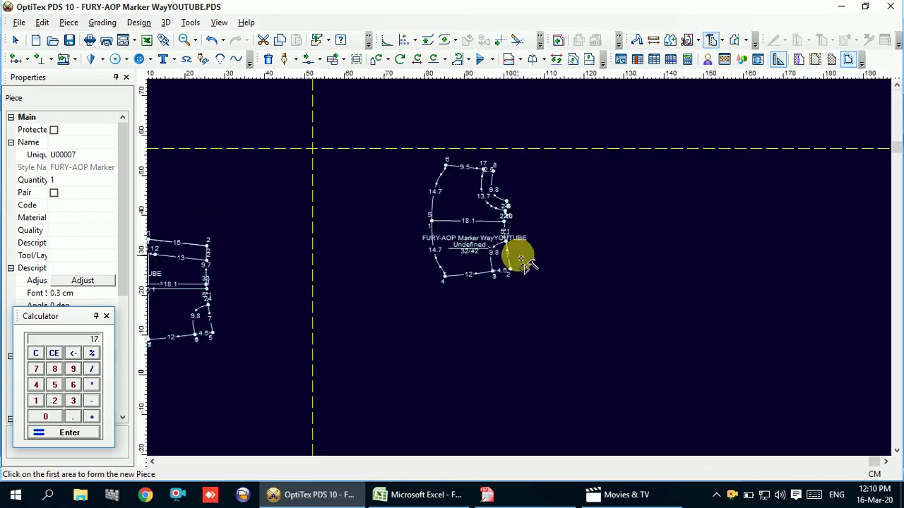
scroll(526, 276, "up", 1)
right_click(624, 216)
left_click(634, 220)
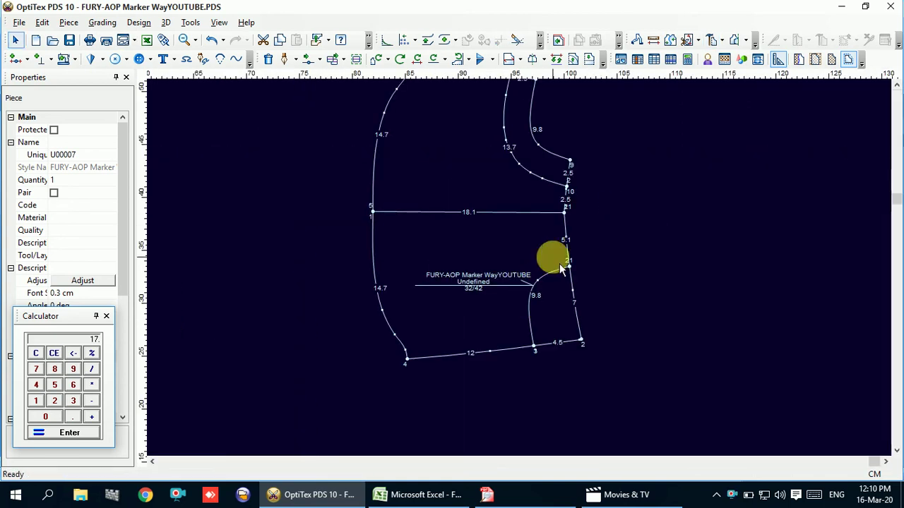
Select the front pocket piece and start an internal contour line
left_click(549, 263)
scroll(550, 263, "up", 2)
left_click(283, 59)
scroll(418, 243, "down", 1)
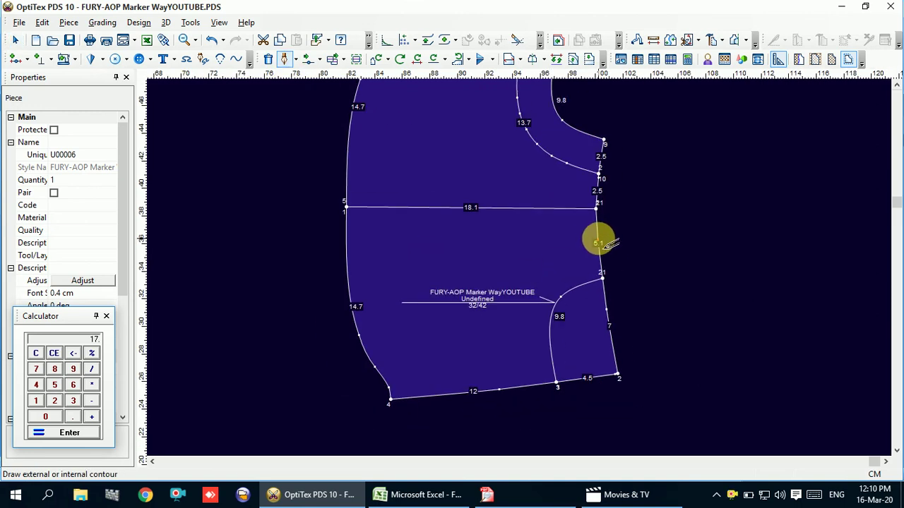
Draw an internal line from the side edge to the bottom edge at 4.9
left_click(598, 242)
left_click(443, 323)
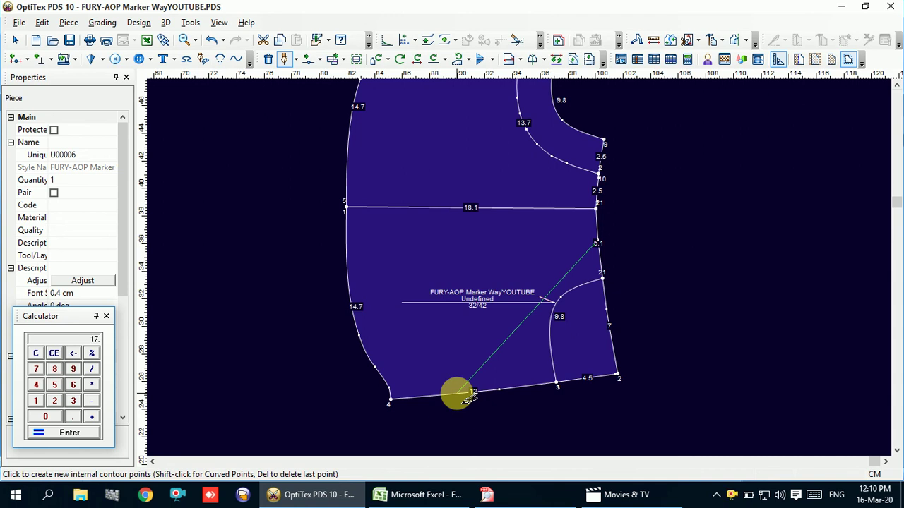
left_click(472, 397)
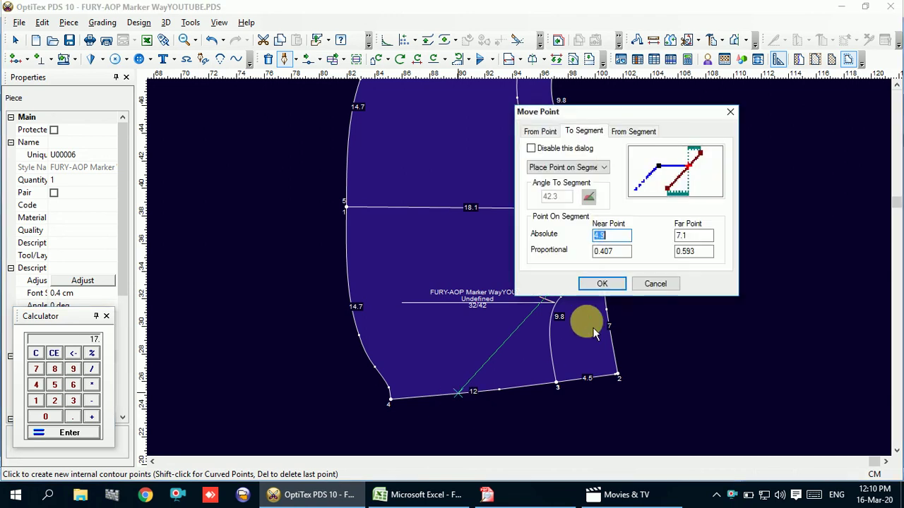
left_click(600, 282)
left_click(473, 282)
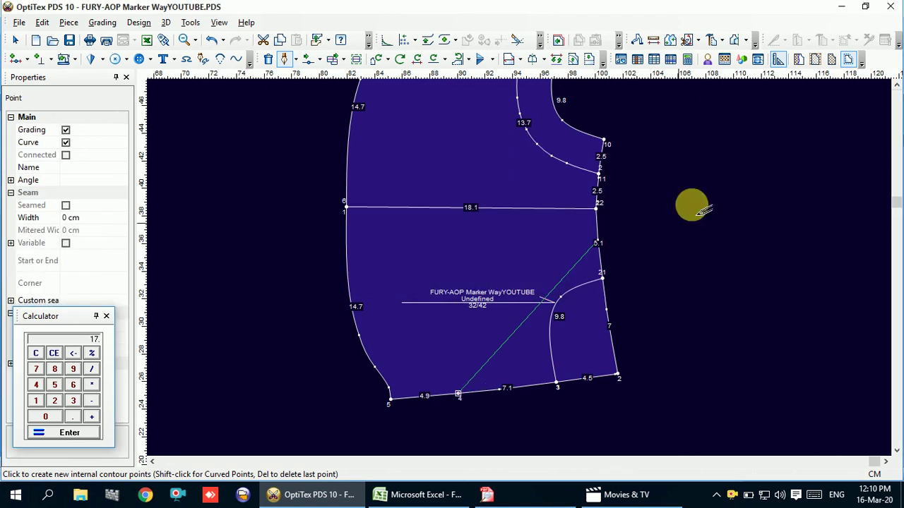
right_click(702, 186)
left_click(737, 224)
right_click(738, 199)
key("Escape")
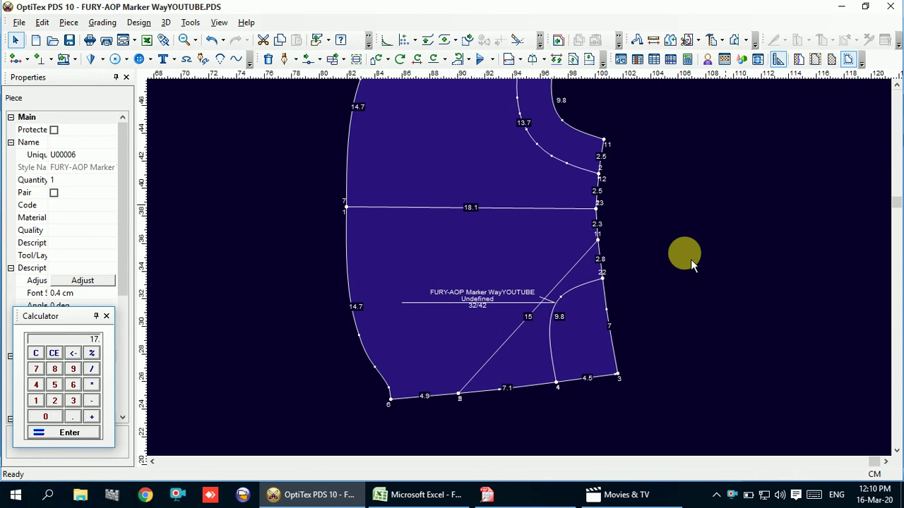
Move the line's midpoint to bend it into a 17.8 cm curve, then begin tracing along it
scroll(526, 279, "up", 3)
key("m")
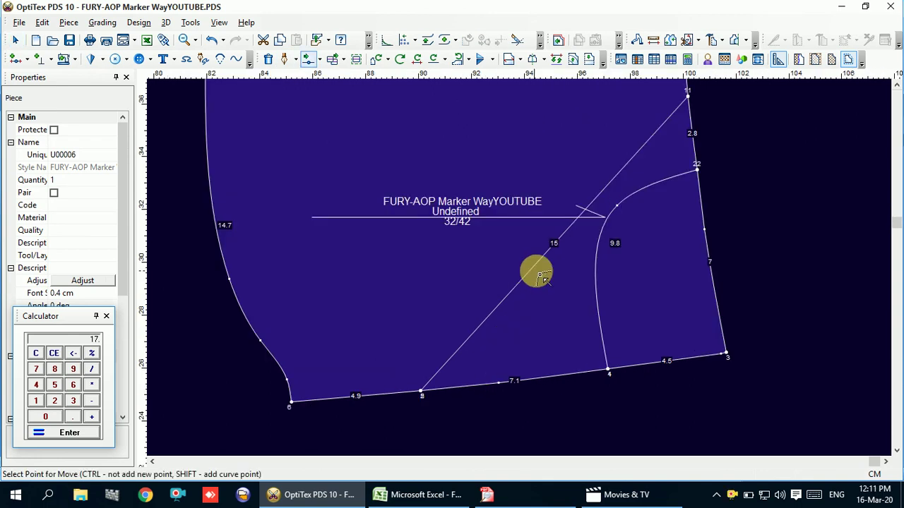
left_click(511, 59)
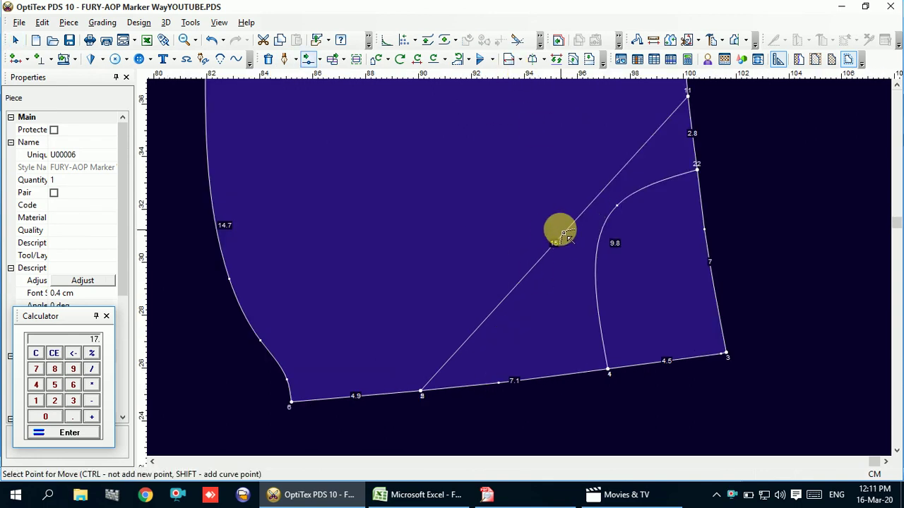
left_click(555, 237)
left_click(599, 285)
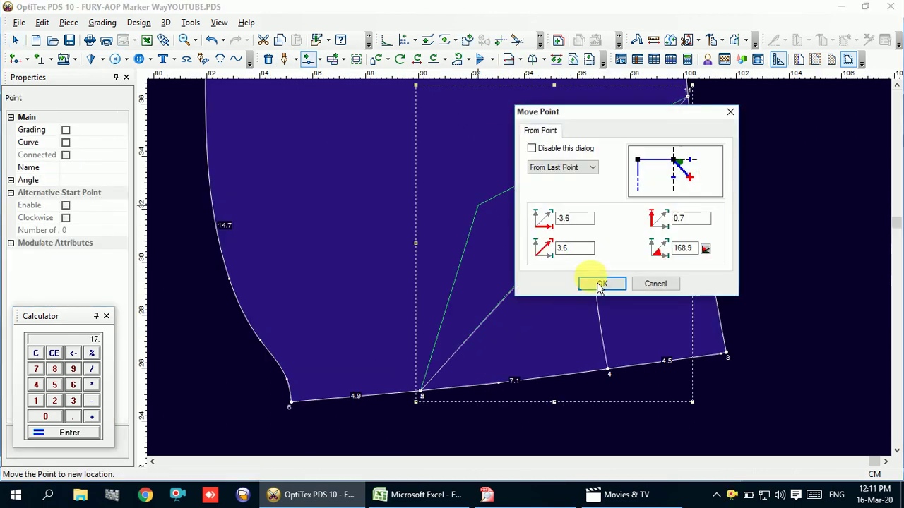
left_click(66, 142)
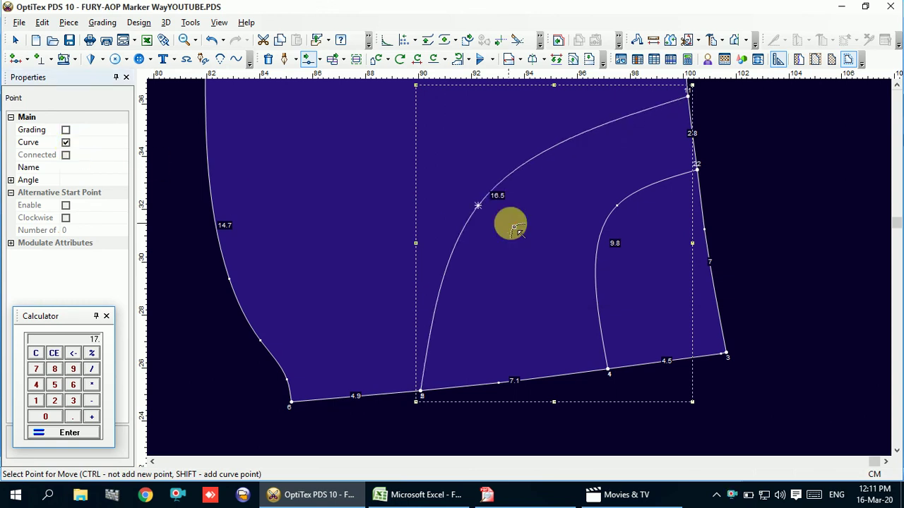
left_click_drag(481, 210, 441, 210)
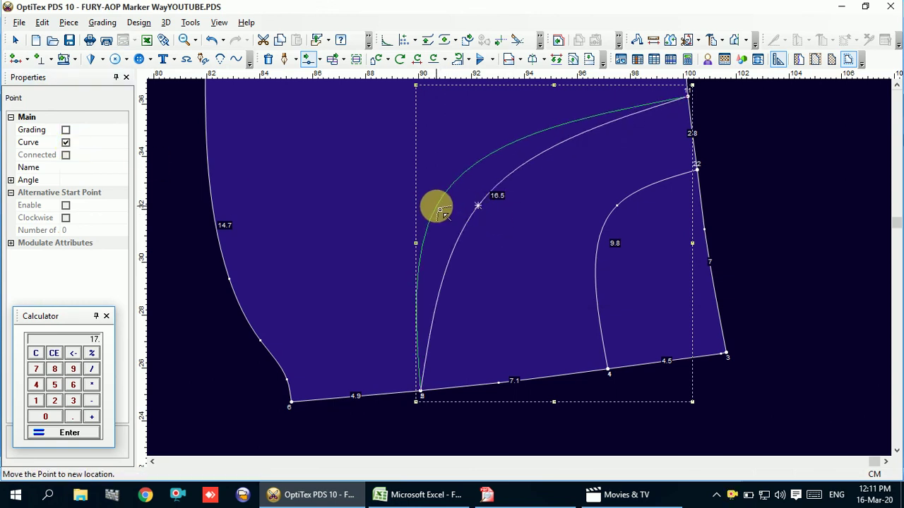
left_click(439, 210)
left_click(573, 284)
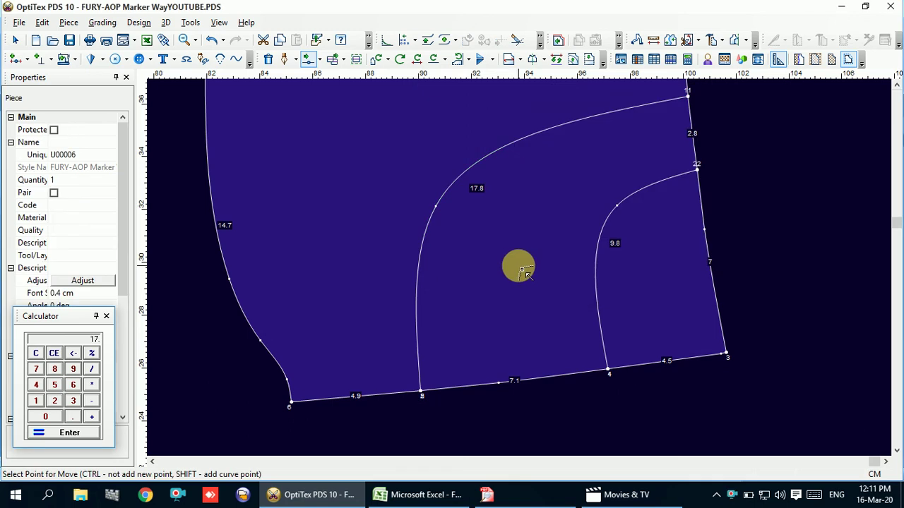
scroll(523, 272, "down", 2)
right_click(663, 207)
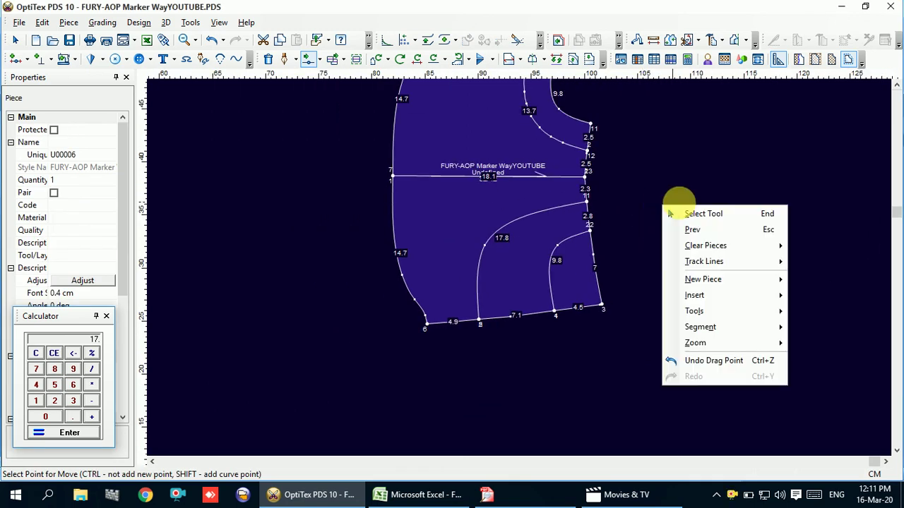
left_click(707, 214)
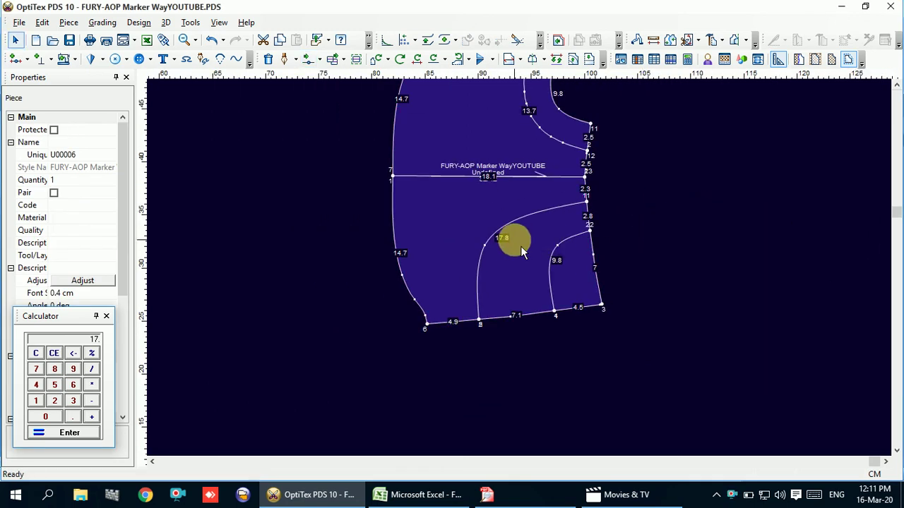
key("ctrl+t")
left_click(504, 226)
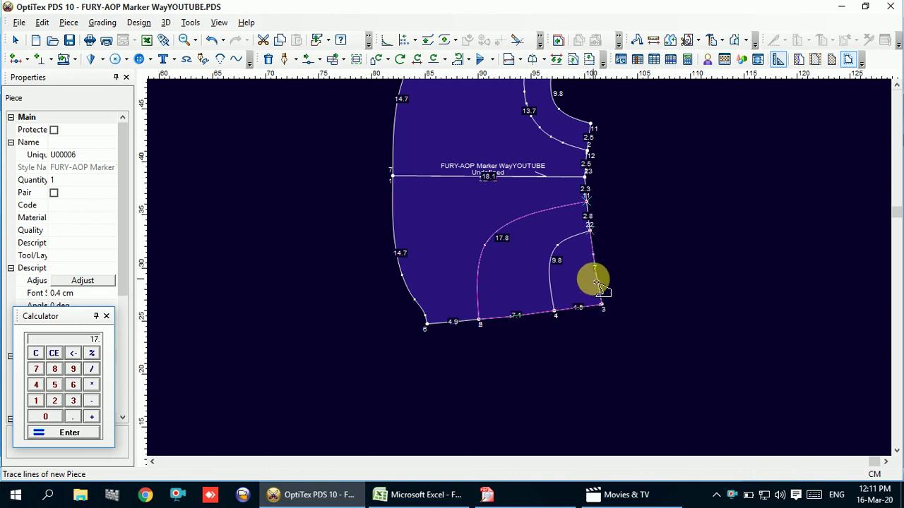
Close the traced outline to create the pocket bag piece and place it
left_click(586, 202)
left_click(398, 275)
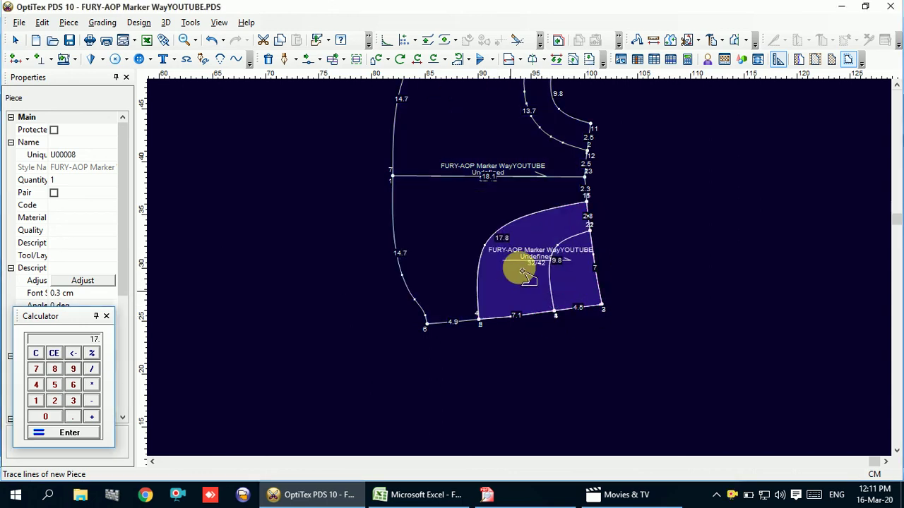
scroll(521, 262, "down", 3)
left_click(528, 274)
scroll(526, 272, "up", 1)
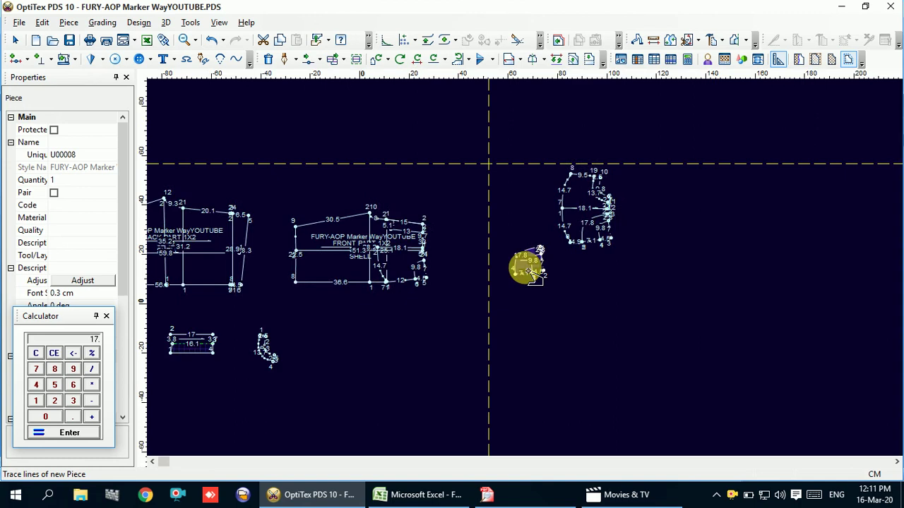
scroll(526, 271, "up", 2)
scroll(526, 272, "up", 2)
scroll(526, 272, "up", 1)
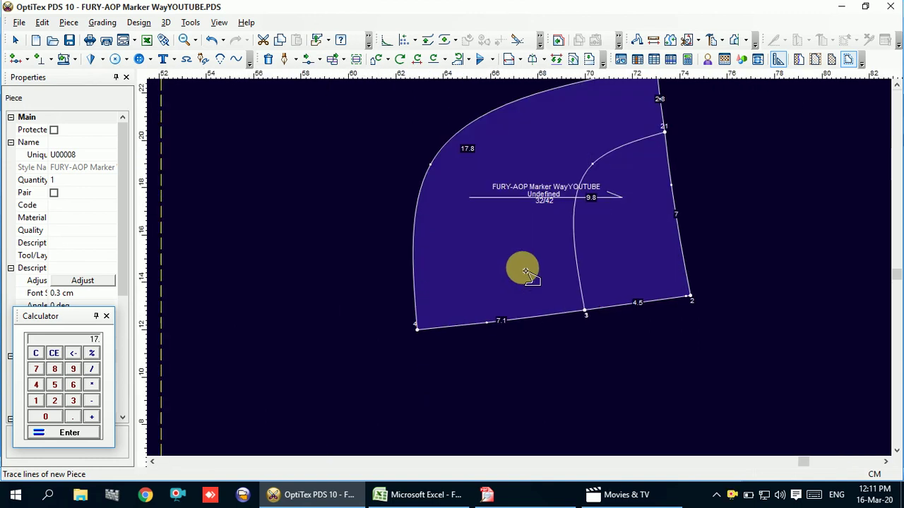
Trace the pocket opening curve, bottom and right edges into a pocket facing piece
left_click(613, 161)
left_click(641, 303)
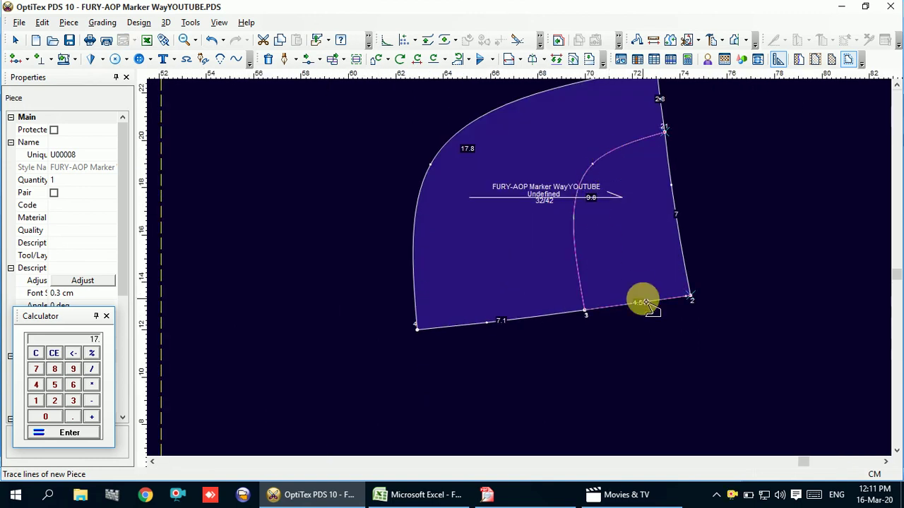
left_click(682, 268)
left_click(424, 276)
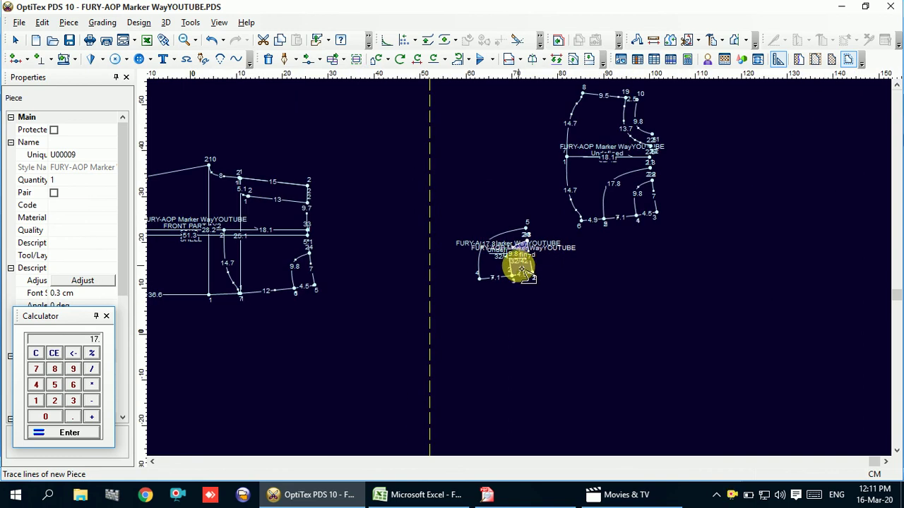
left_click(520, 272)
right_click(565, 232)
left_click(586, 241)
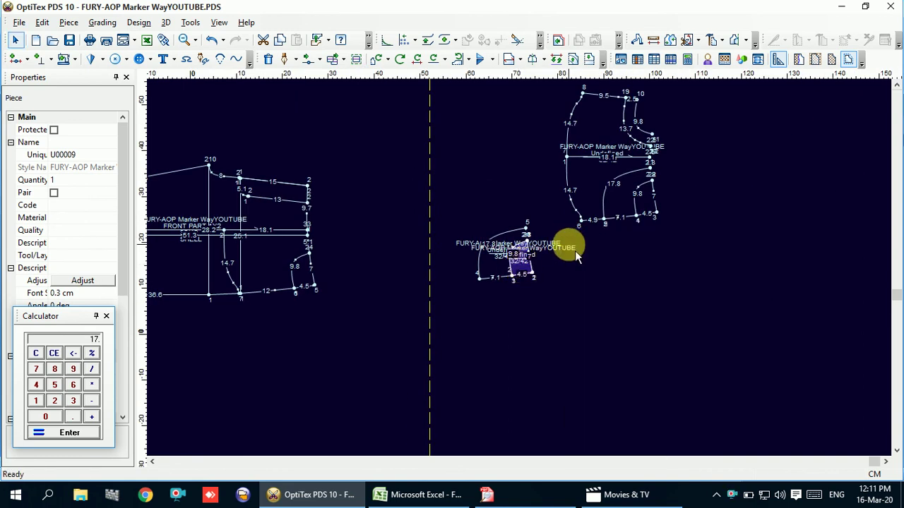
Select BACK PART 1X2, then FRONT PART 1X2
left_click(558, 251)
scroll(436, 258, "up", 3)
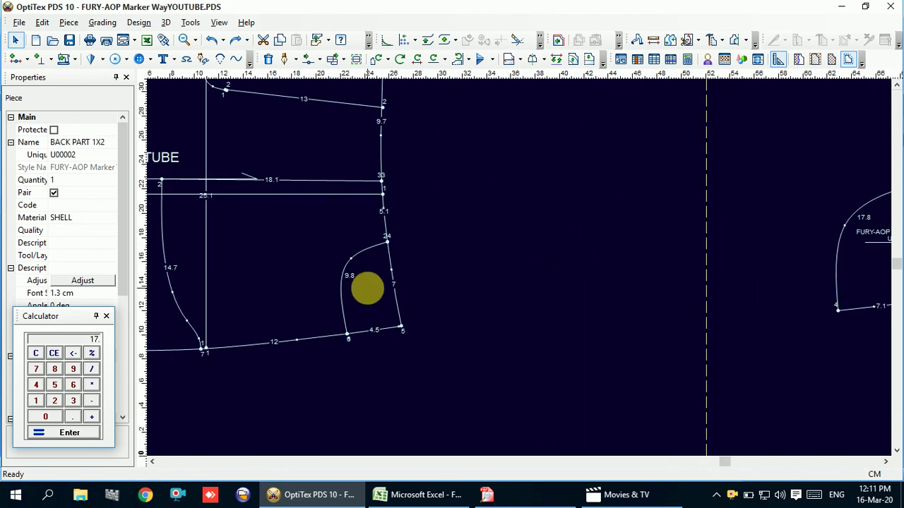
left_click(399, 297)
scroll(520, 262, "down", 2)
scroll(521, 267, "up", 1)
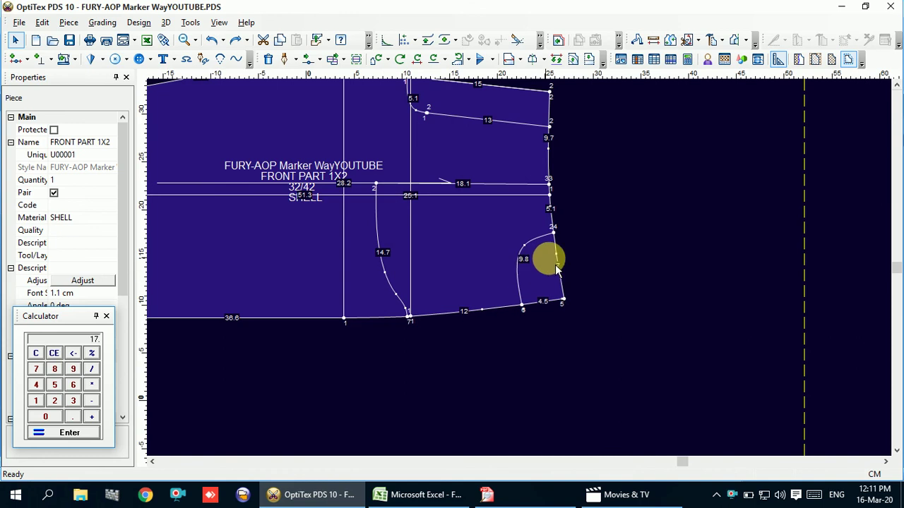
Cut the front piece along the pocket curve and move the cut-off piece right
left_click(723, 44)
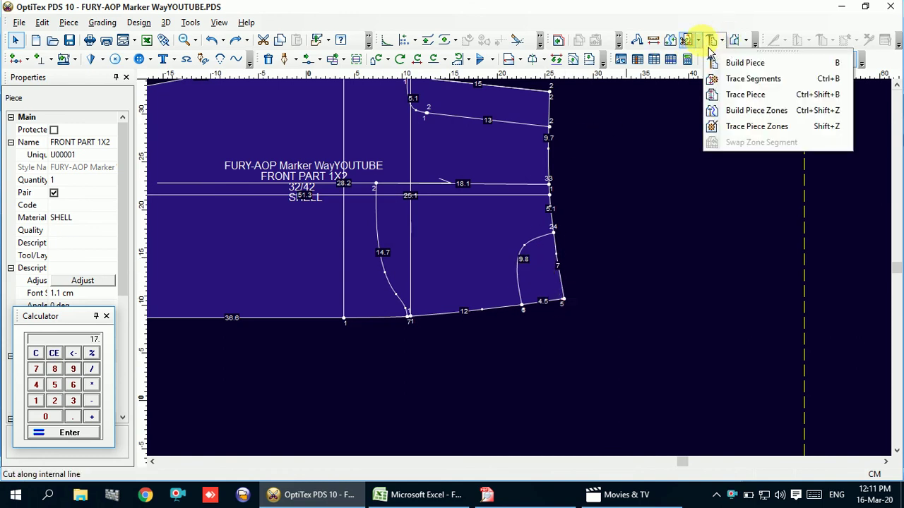
left_click(695, 41)
left_click(708, 61)
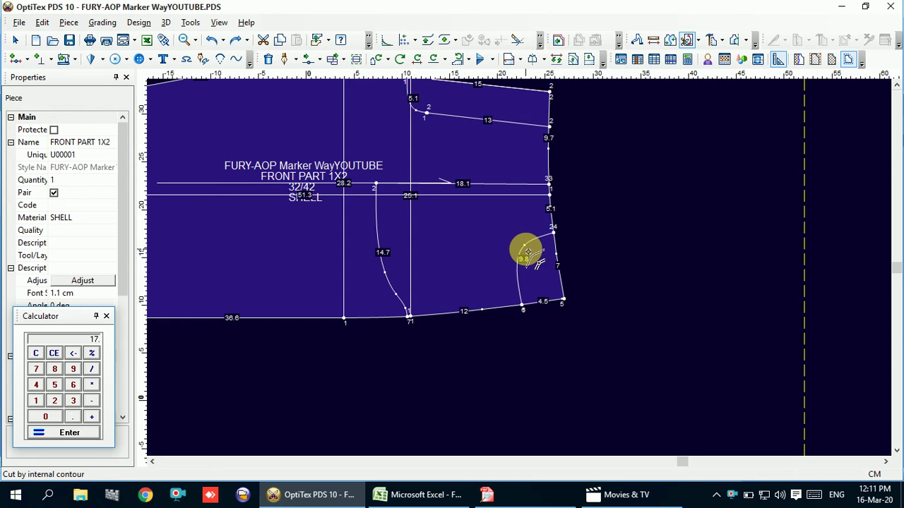
left_click(524, 246)
left_click(160, 327)
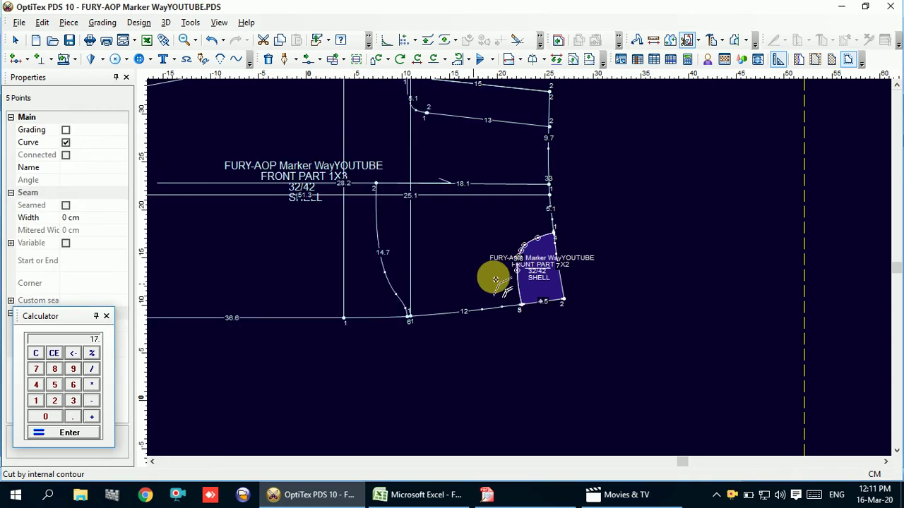
left_click_drag(494, 276, 670, 272)
right_click(647, 162)
left_click(685, 170)
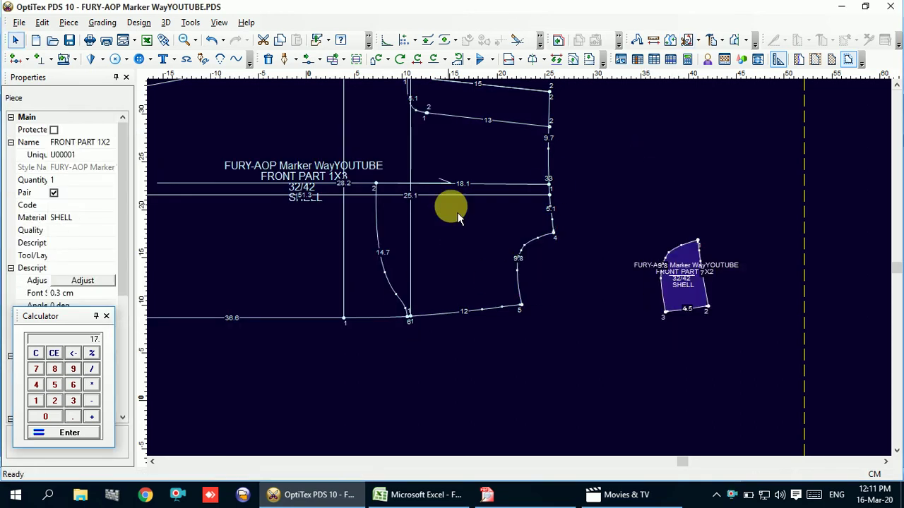
scroll(521, 266, "down", 2)
Decline, undo, then reselect the front piece, keep its changes, and zoom to view all pieces
left_click(522, 268)
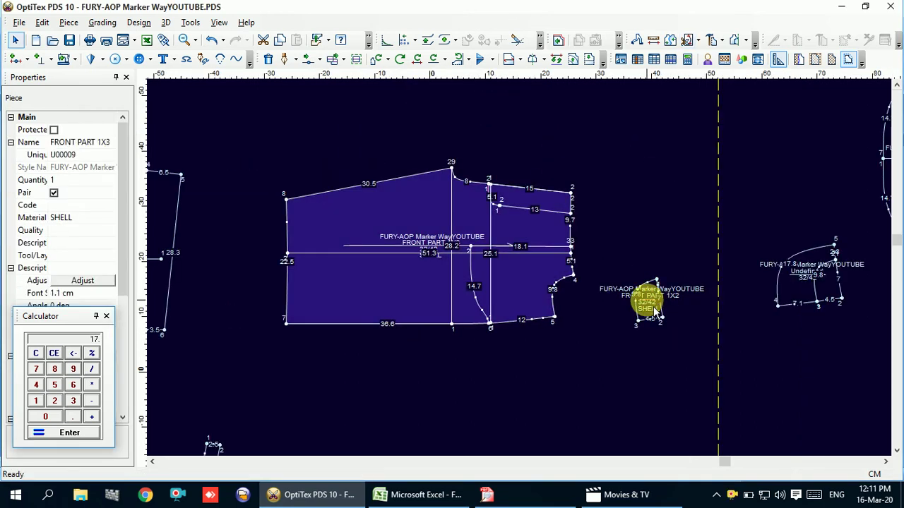
left_click(654, 311)
left_click(515, 281)
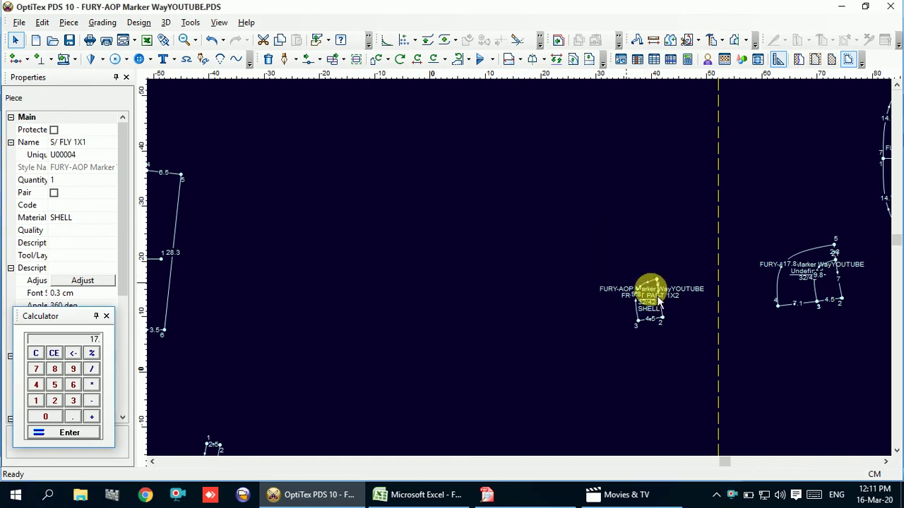
key("ctrl+z")
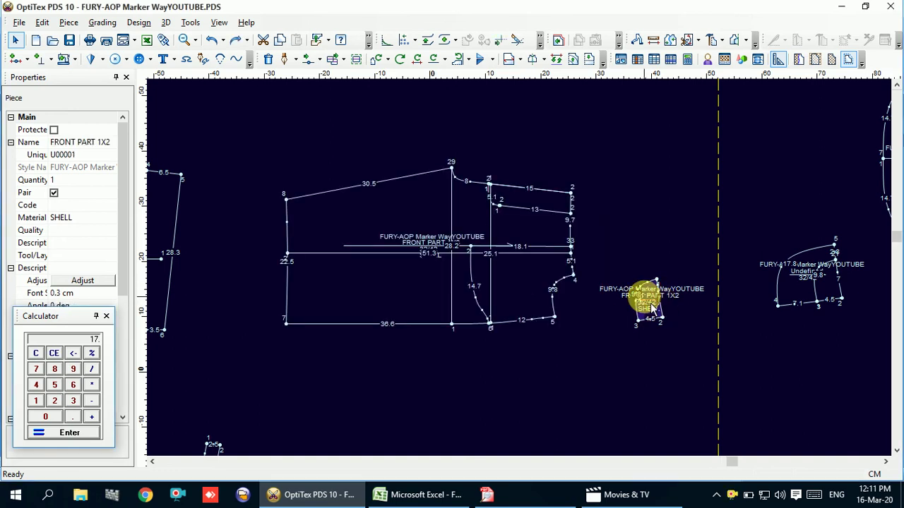
left_click(650, 308)
left_click(433, 277)
scroll(530, 275, "down", 2)
scroll(533, 281, "up", 2)
scroll(526, 279, "up", 1)
scroll(523, 279, "down", 1)
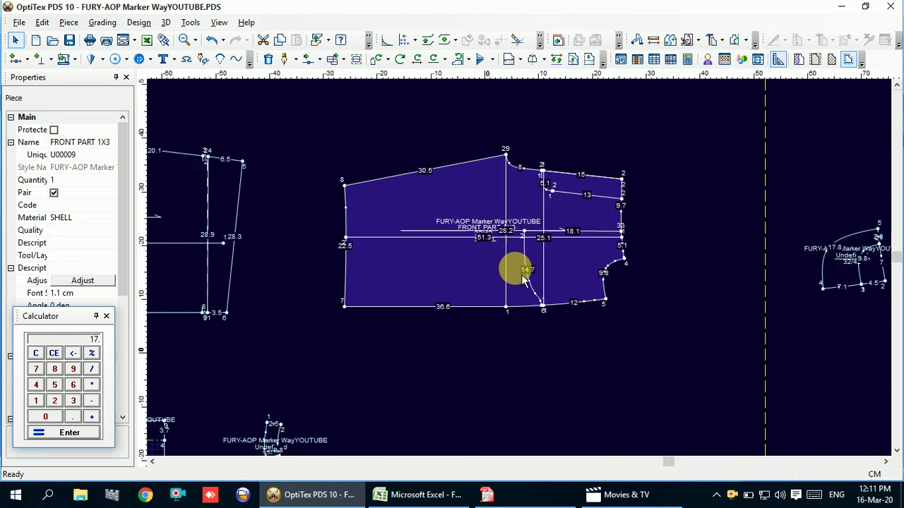
scroll(521, 277, "down", 2)
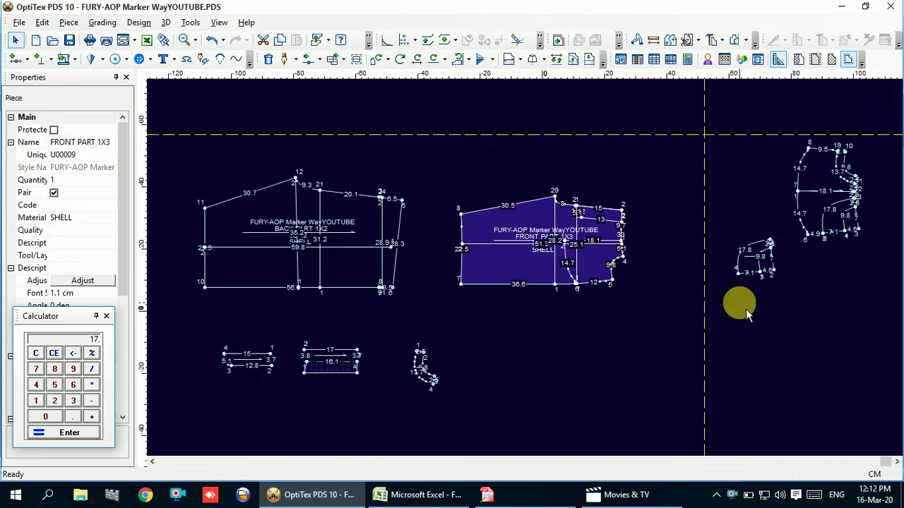
Move the small traced piece beside the curved facing
scroll(533, 275, "up", 2)
scroll(516, 212, "up", 1)
left_click(514, 213)
scroll(526, 278, "down", 2)
scroll(526, 277, "down", 1)
scroll(526, 276, "down", 1)
scroll(526, 275, "down", 1)
mouse_move(526, 276)
left_mouse_down()
mouse_move(274, 346)
mouse_move(228, 377)
left_mouse_up()
Select the pocket bag piece and name it FRONT POCKET 1X2
scroll(228, 377, "up", 1)
scroll(523, 263, "up", 1)
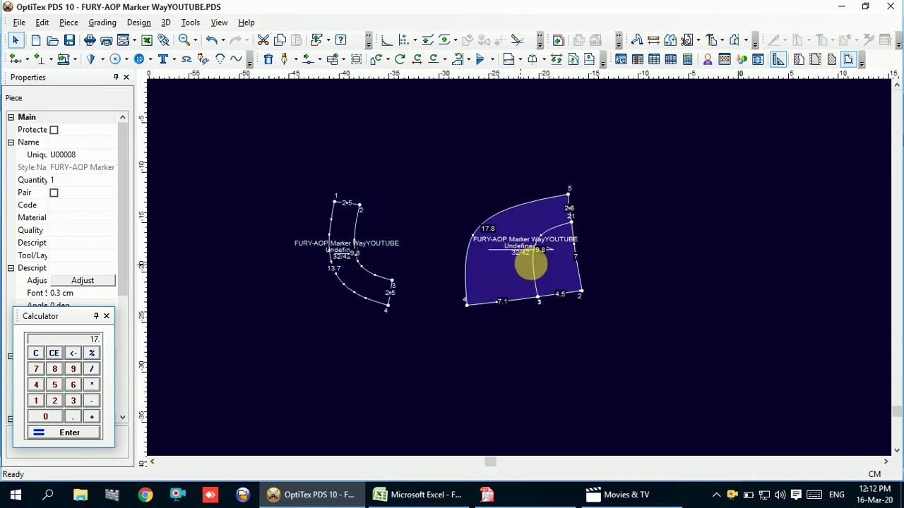
scroll(540, 269, "down", 2)
scroll(548, 257, "up", 1)
scroll(526, 274, "up", 1)
scroll(528, 251, "up", 1)
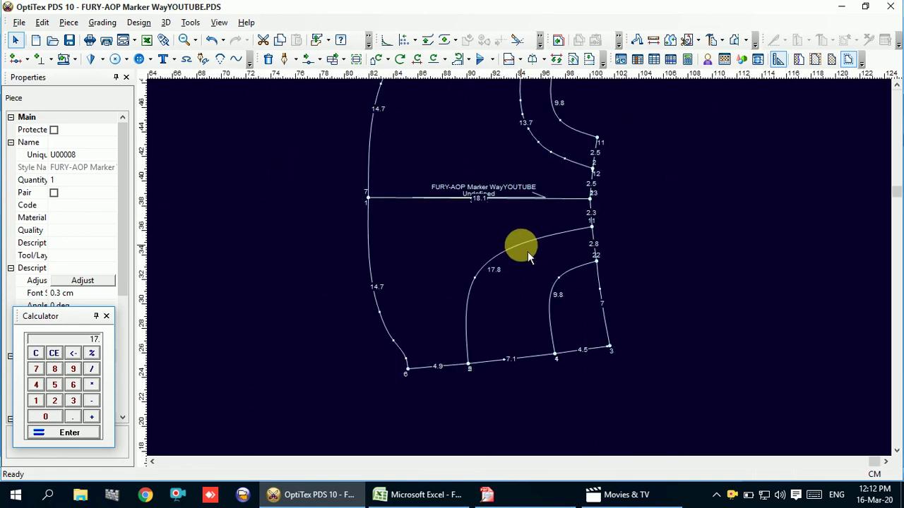
left_click(527, 252)
scroll(521, 203, "down", 1)
left_click(503, 211)
scroll(526, 277, "down", 1)
scroll(526, 278, "up", 2)
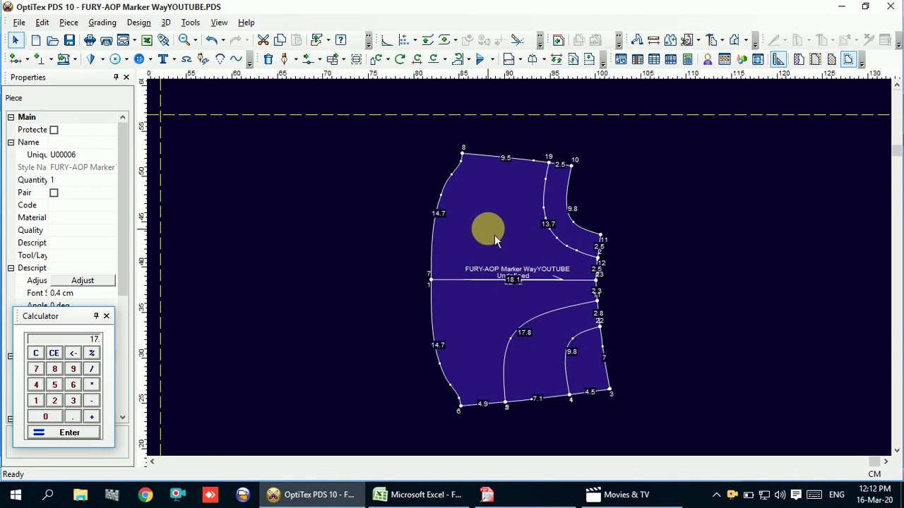
scroll(520, 268, "up", 1)
scroll(519, 271, "down", 1)
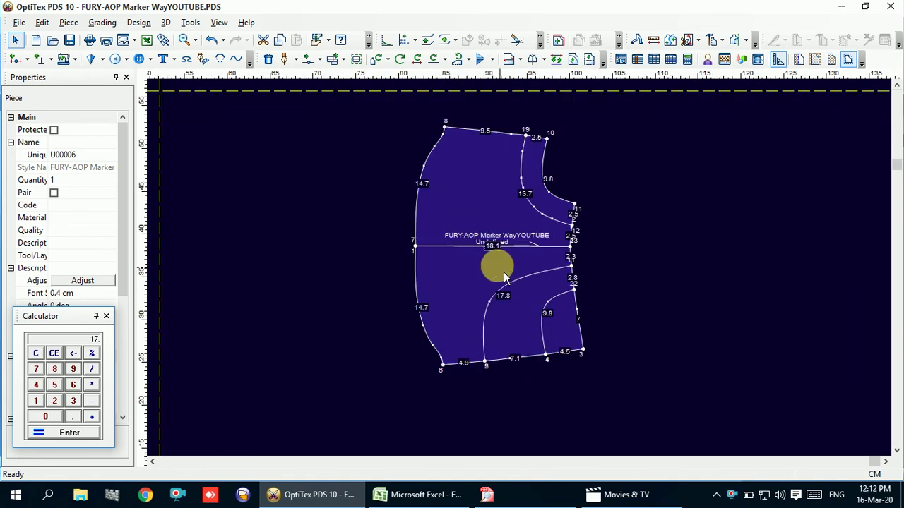
left_click(68, 143)
type("F")
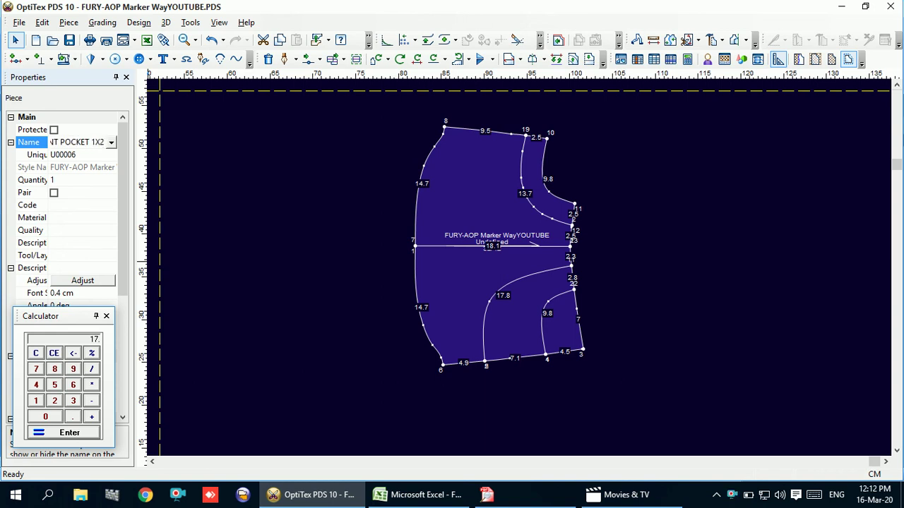
Mark the pocket bag as a pair, set its material to PKTING, and save
left_click(53, 193)
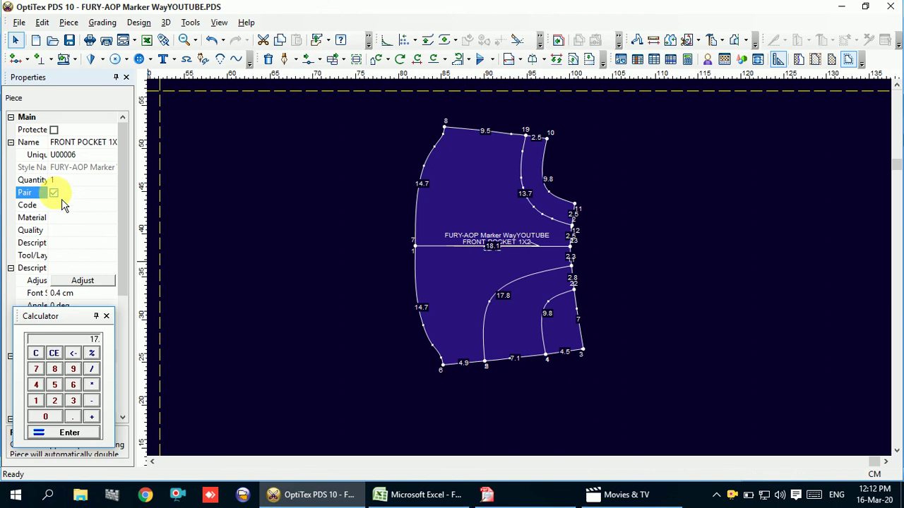
left_click(83, 218)
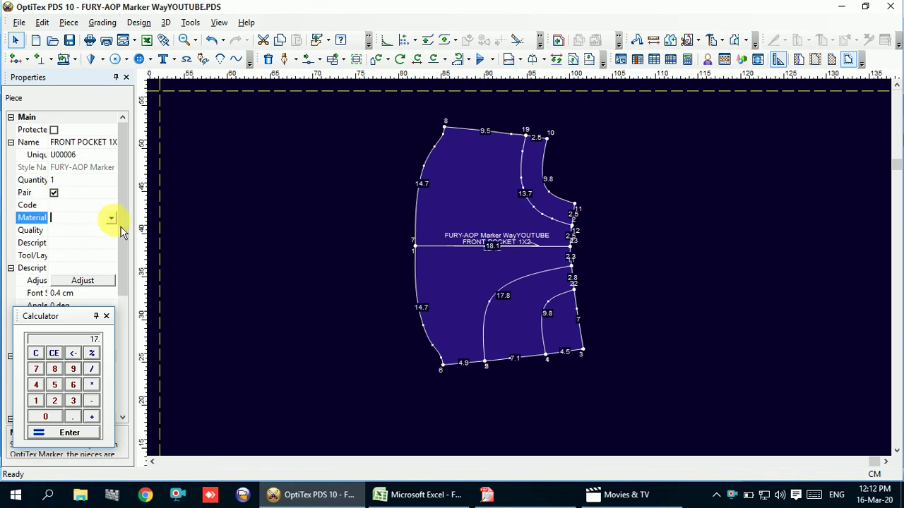
left_click(112, 218)
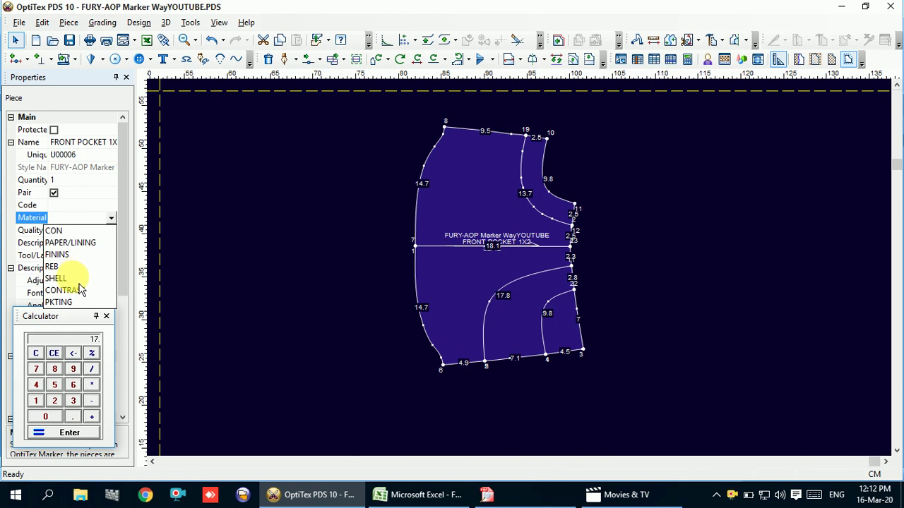
left_click(79, 282)
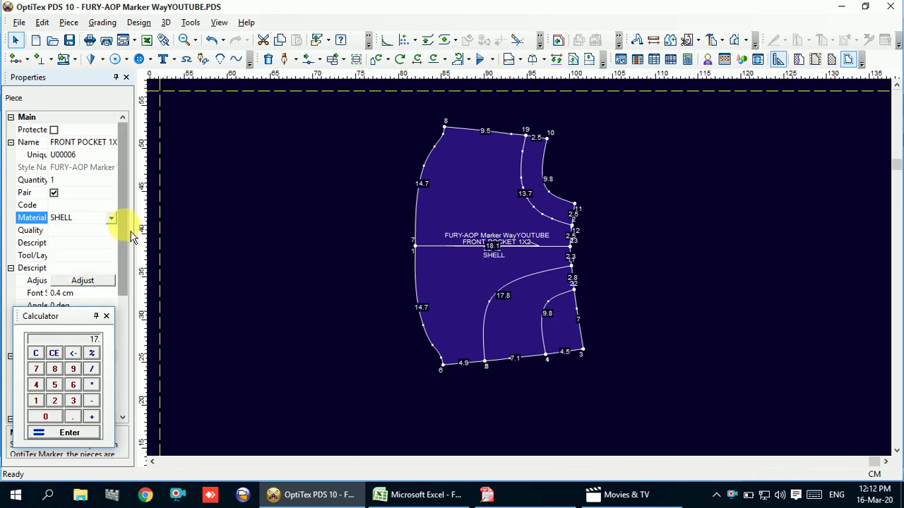
left_click(112, 218)
left_click(63, 303)
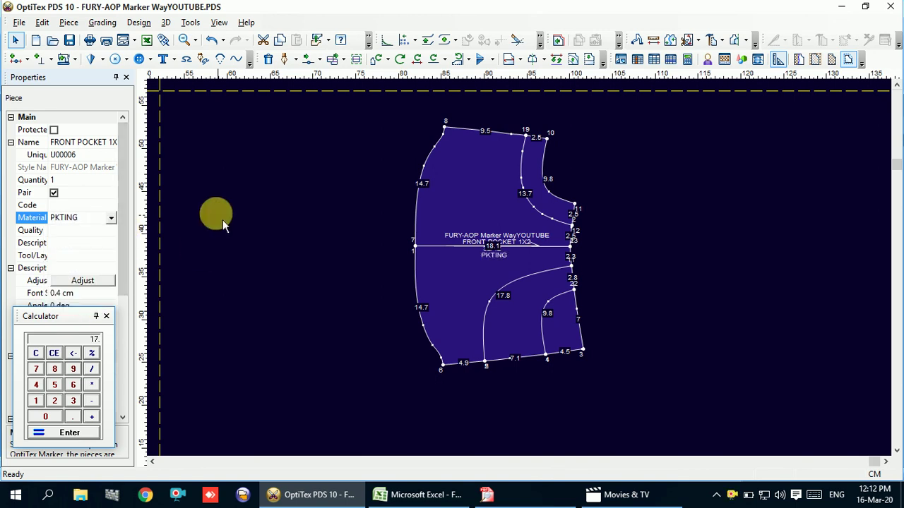
left_click(71, 40)
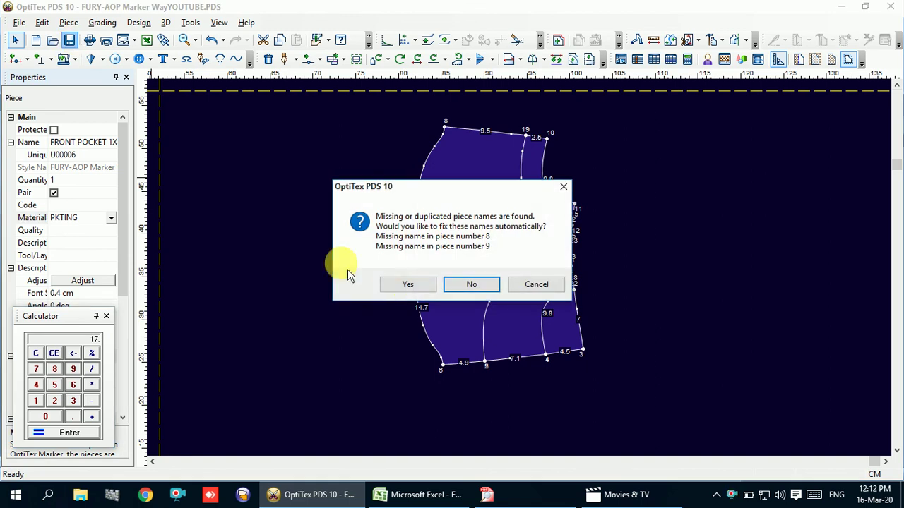
Accept automatic piece naming, then rotate piece P8 so the line from point 2 to 3 is horizontal
left_click(410, 286)
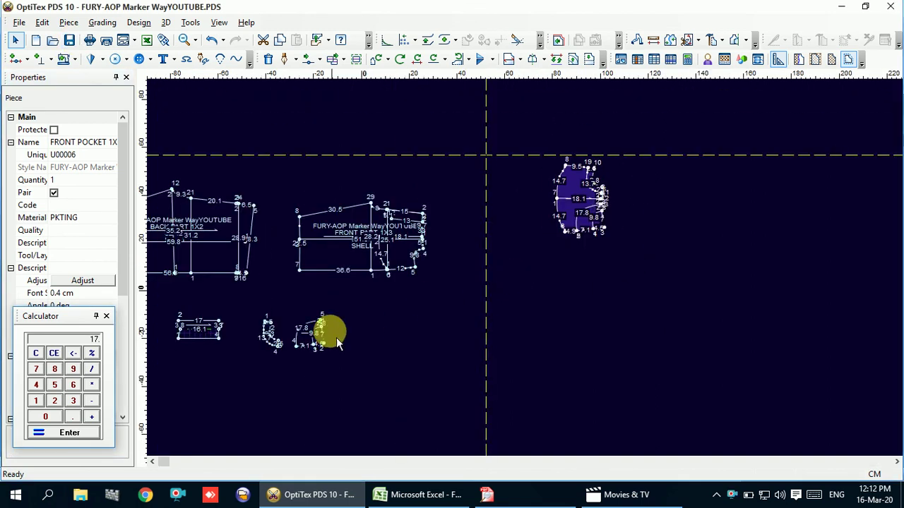
scroll(336, 338, "up", 3)
left_click(414, 242)
scroll(526, 279, "up", 2)
scroll(526, 279, "up", 2)
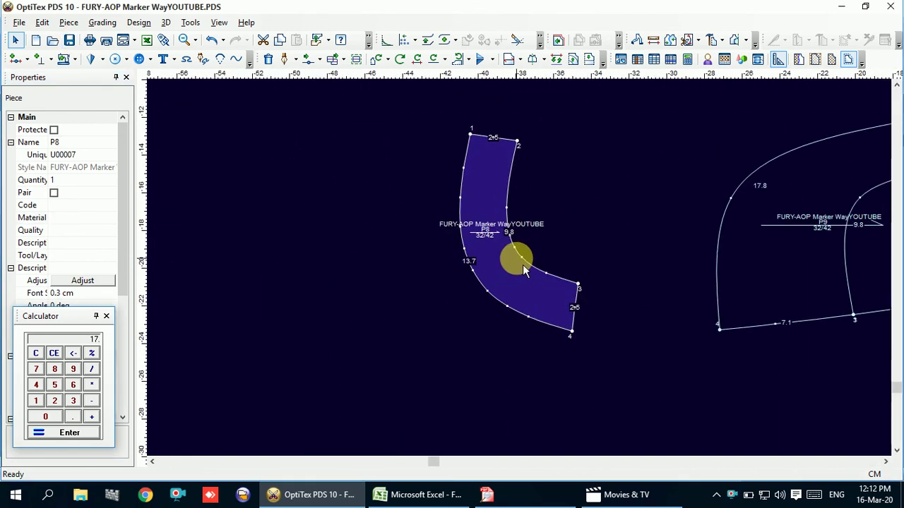
left_click(445, 60)
left_click(445, 82)
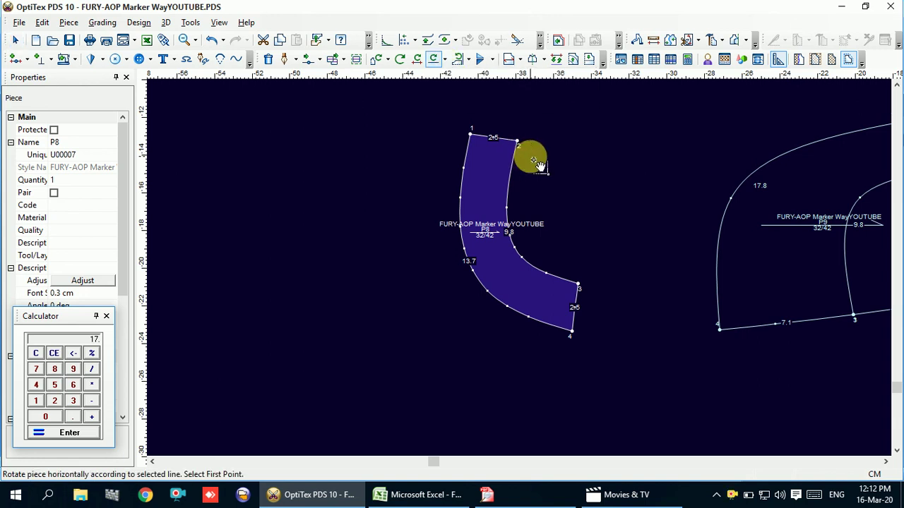
left_click(518, 144)
left_click(580, 289)
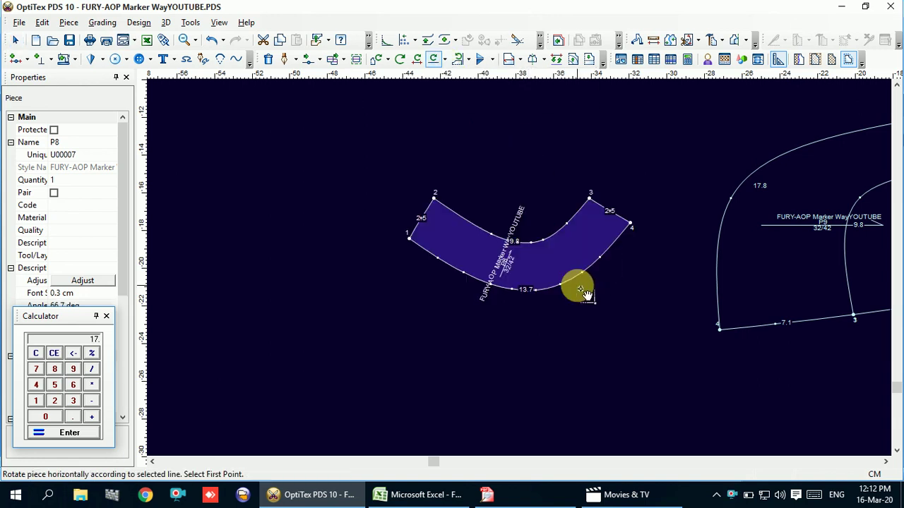
Set P8's baseline direction from point 2 to point 3, then begin renaming the piece
left_click(519, 60)
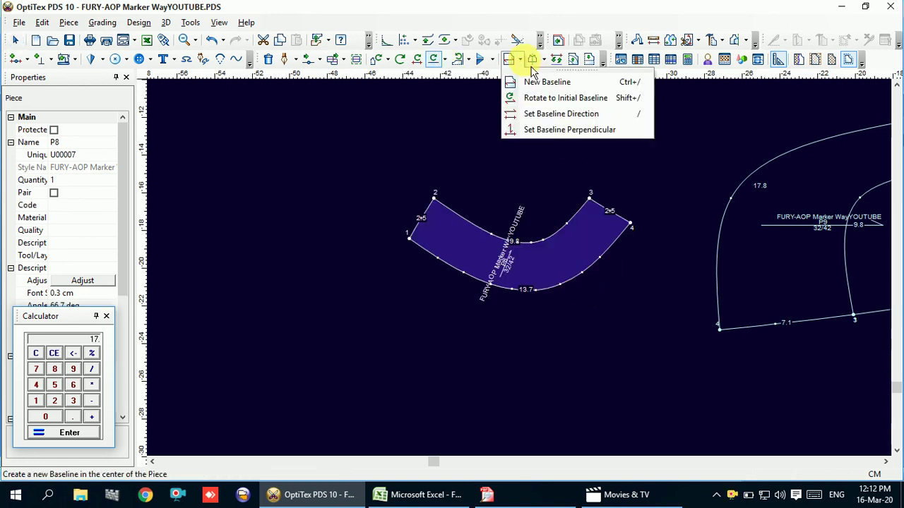
left_click(545, 115)
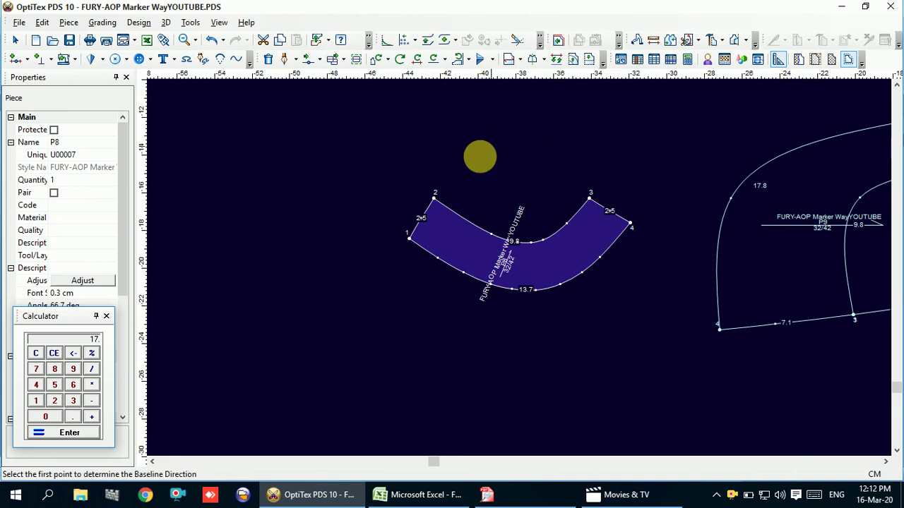
left_click(434, 201)
left_click(590, 198)
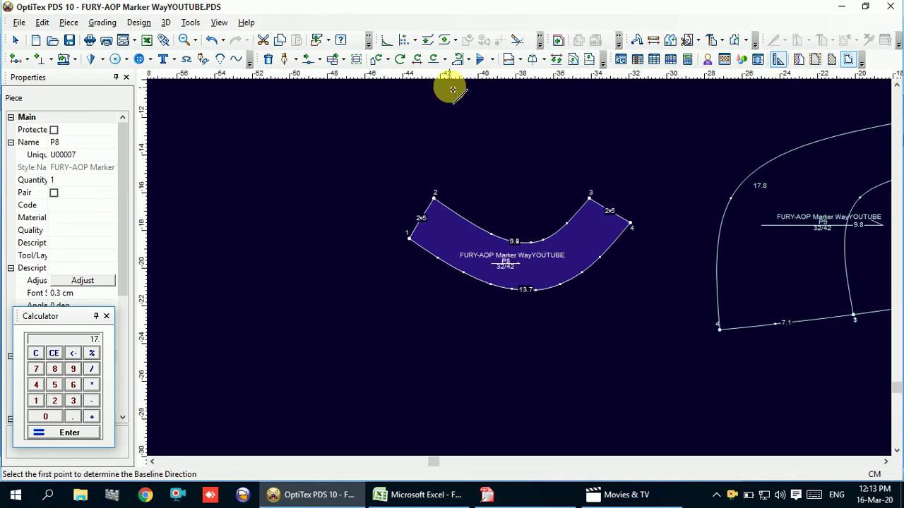
left_click(510, 59)
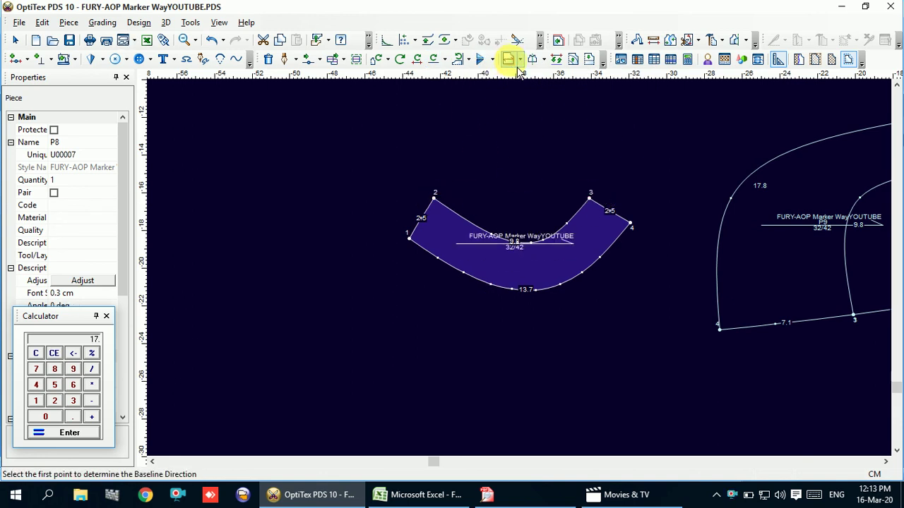
right_click(498, 98)
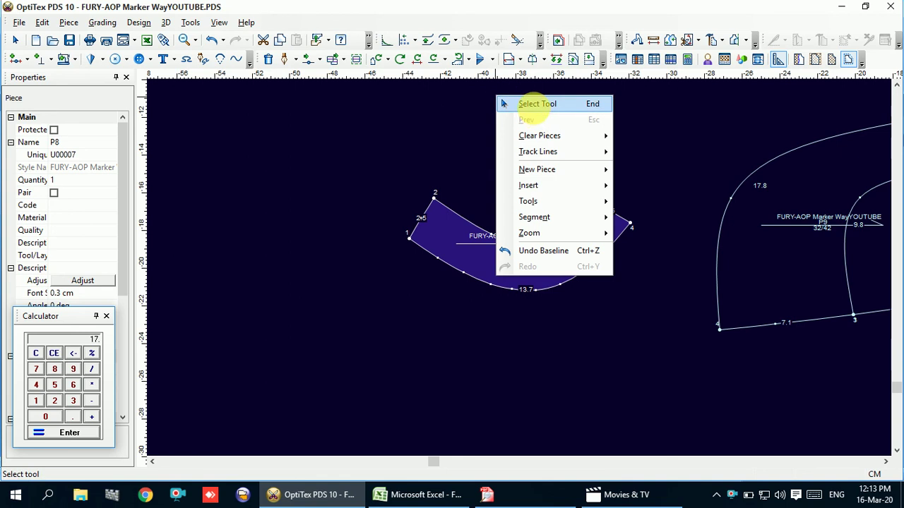
left_click(503, 104)
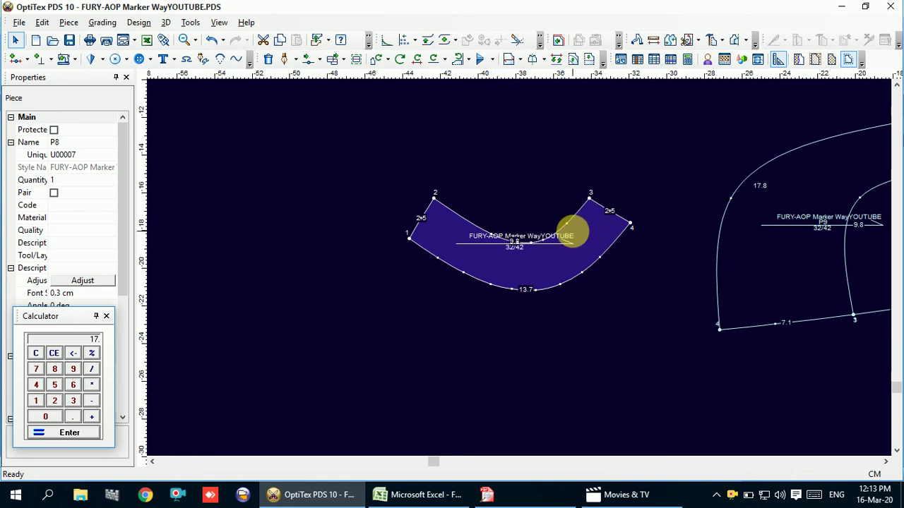
left_click(54, 142)
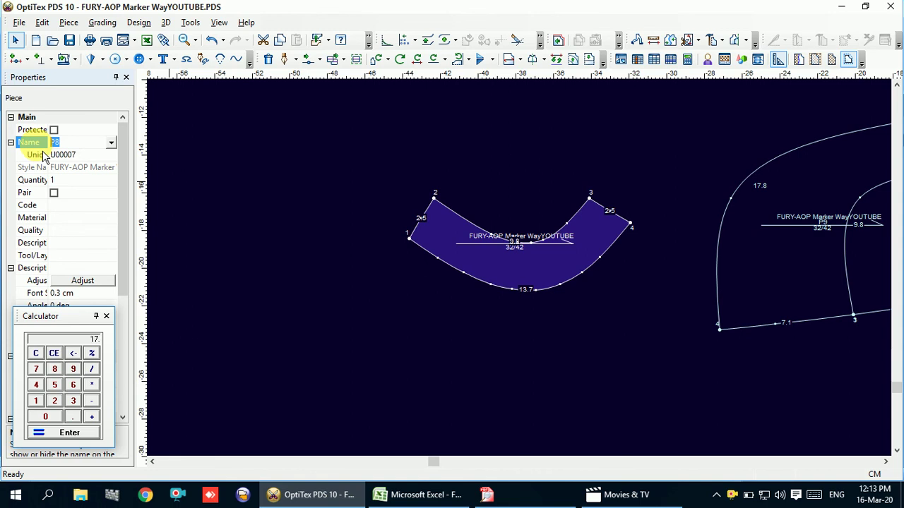
type("PRT")
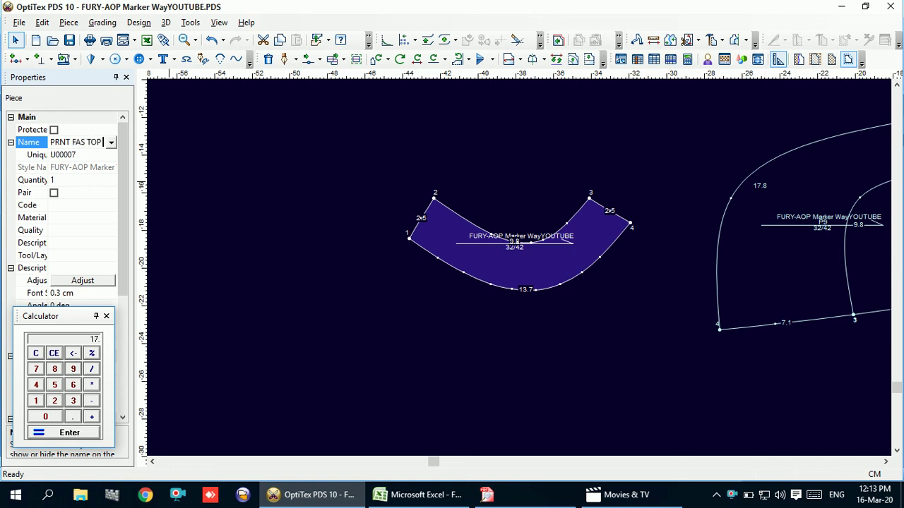
Mark PRNT FAS TOP 1X2 as a pair and give it SHELL material
left_click(64, 198)
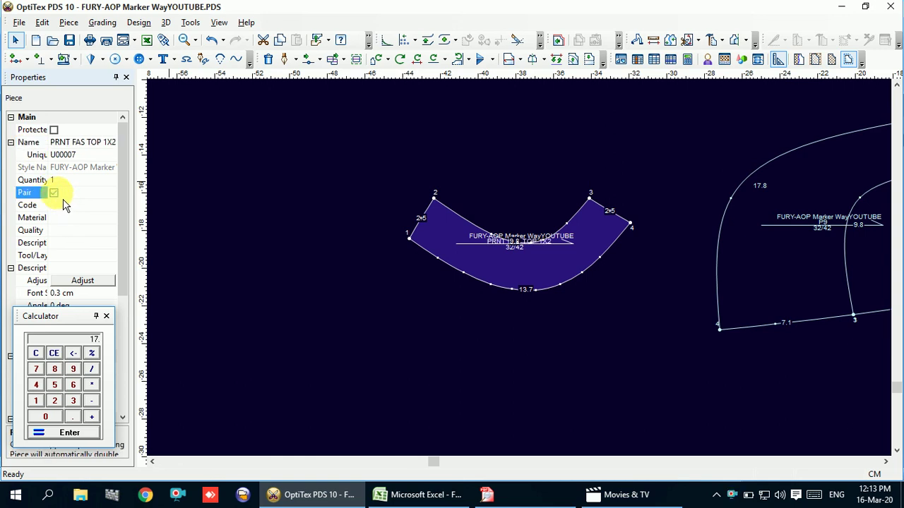
left_click(99, 218)
left_click(112, 218)
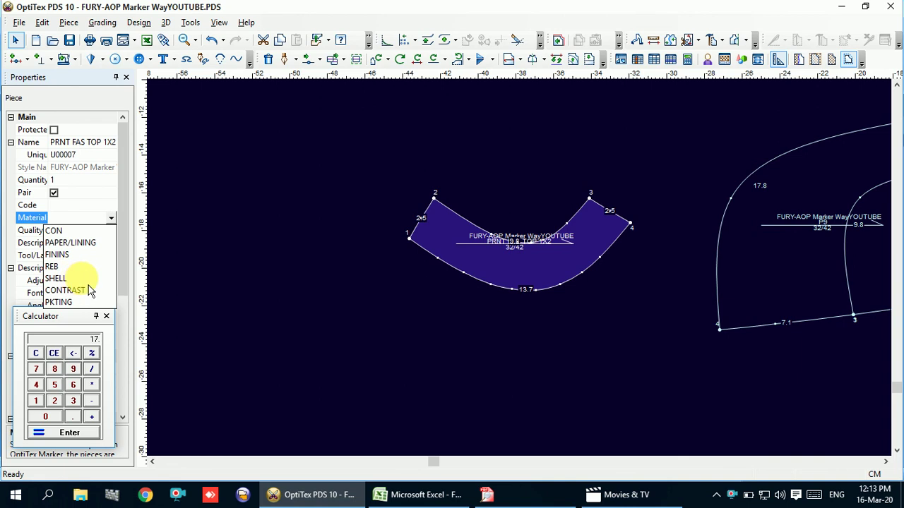
left_click(67, 279)
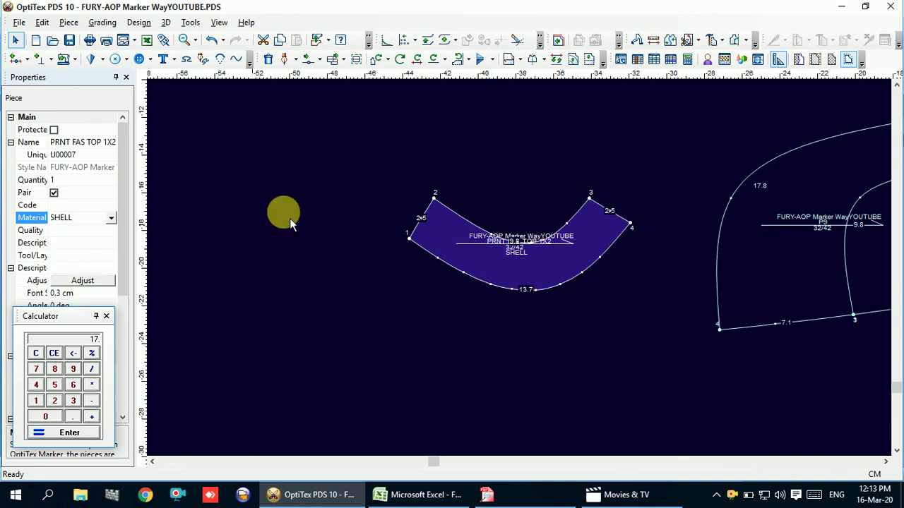
scroll(494, 264, "down", 3)
scroll(595, 280, "up", 3)
Select the P9 piece
left_click(529, 280)
scroll(523, 269, "down", 1)
scroll(526, 279, "up", 1)
scroll(529, 278, "up", 1)
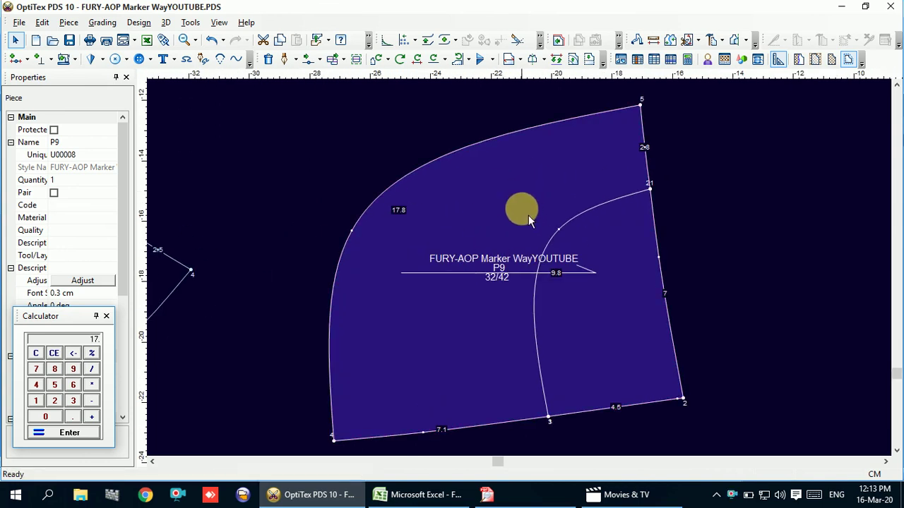
scroll(530, 277, "down", 1)
scroll(526, 277, "down", 1)
scroll(526, 278, "up", 2)
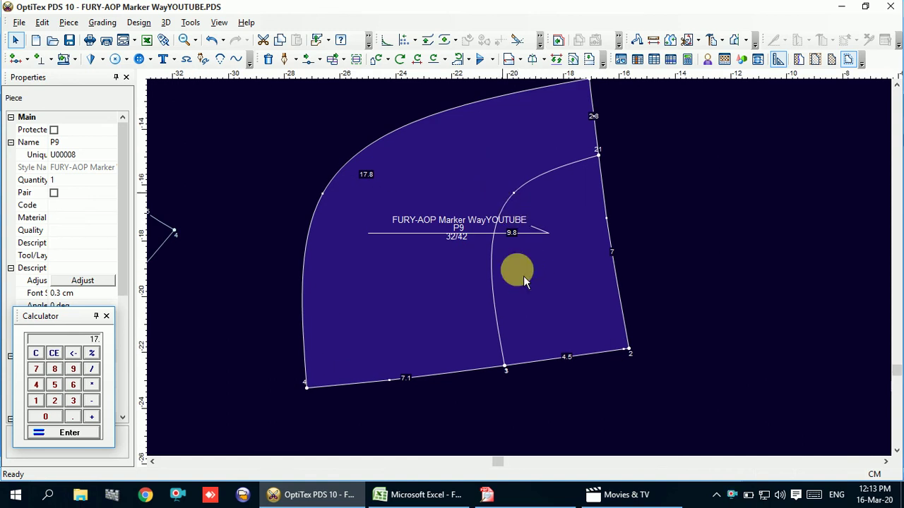
scroll(500, 191, "down", 2)
scroll(519, 262, "down", 2)
scroll(527, 280, "up", 2)
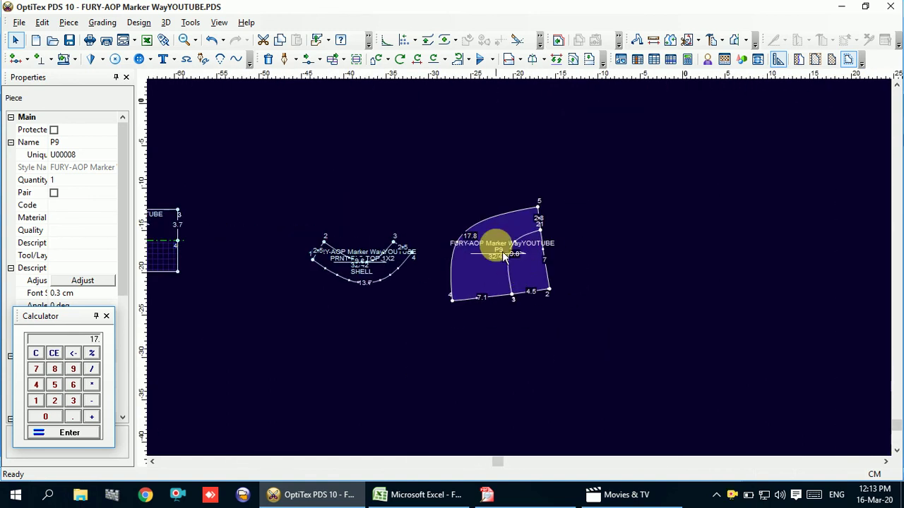
scroll(496, 248, "up", 3)
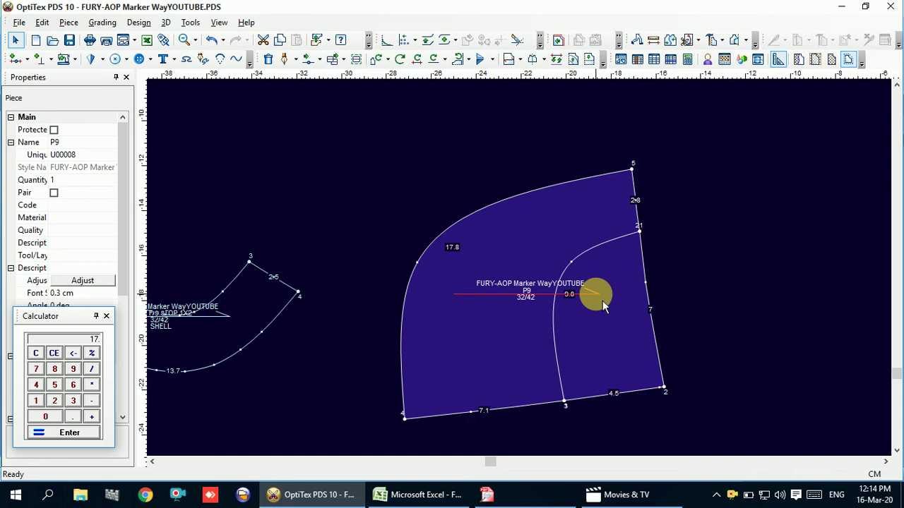
Trace a new pocket piece from P9's inner curve and place it right of P9
left_click(581, 253)
left_click(612, 396)
left_click(660, 385)
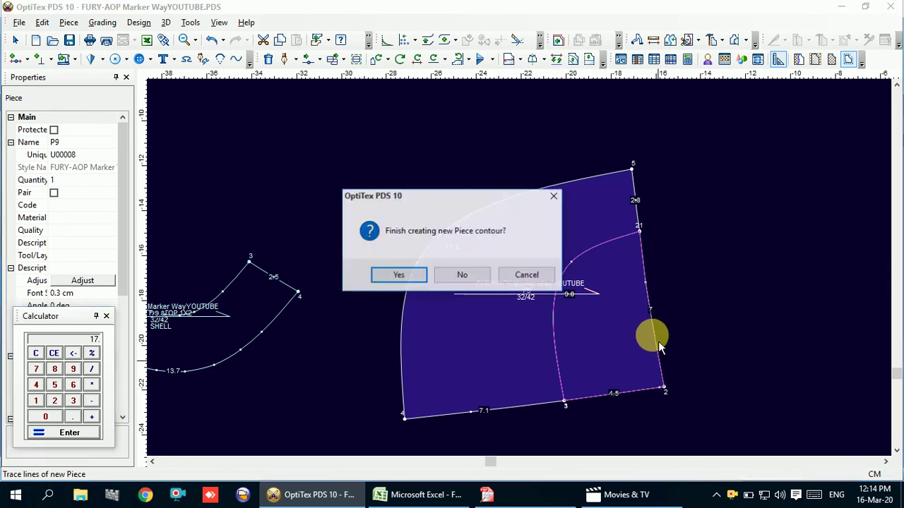
left_click(420, 279)
left_click(754, 284)
right_click(717, 192)
Rotate P9 so its bottom edge from point 4 to point 2 lies horizontal
left_click(746, 200)
left_click(581, 283)
scroll(509, 275, "down", 2)
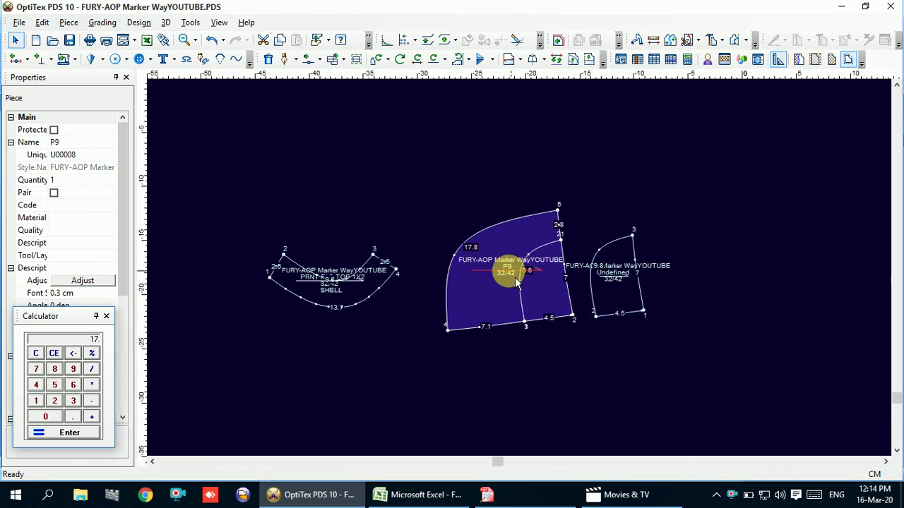
scroll(505, 287, "up", 2)
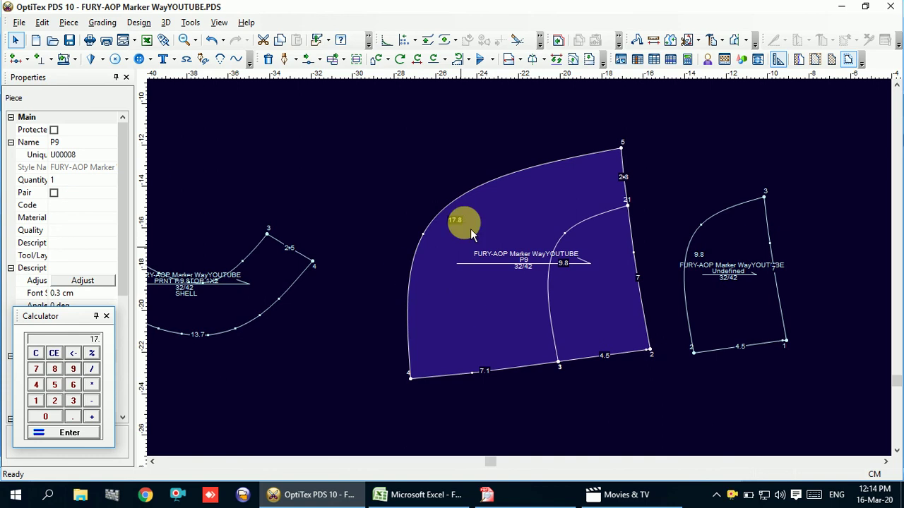
left_click(444, 60)
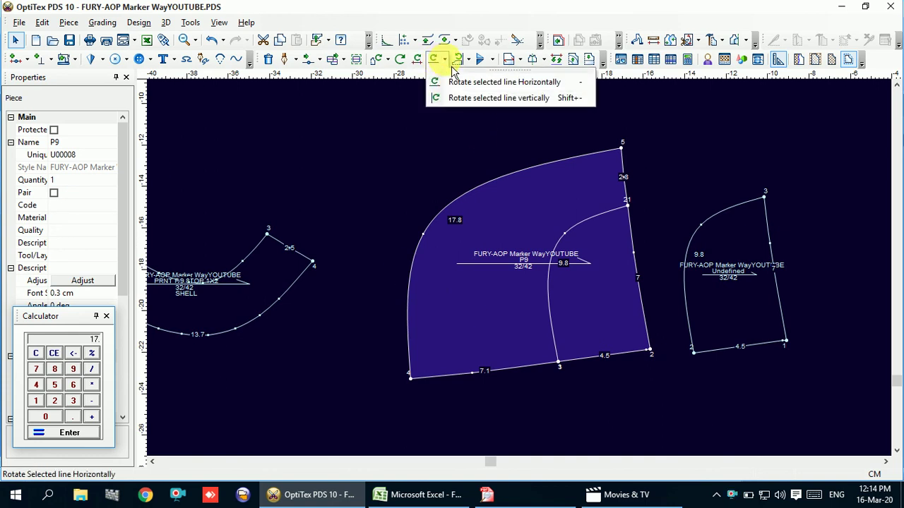
left_click(466, 81)
left_click(411, 379)
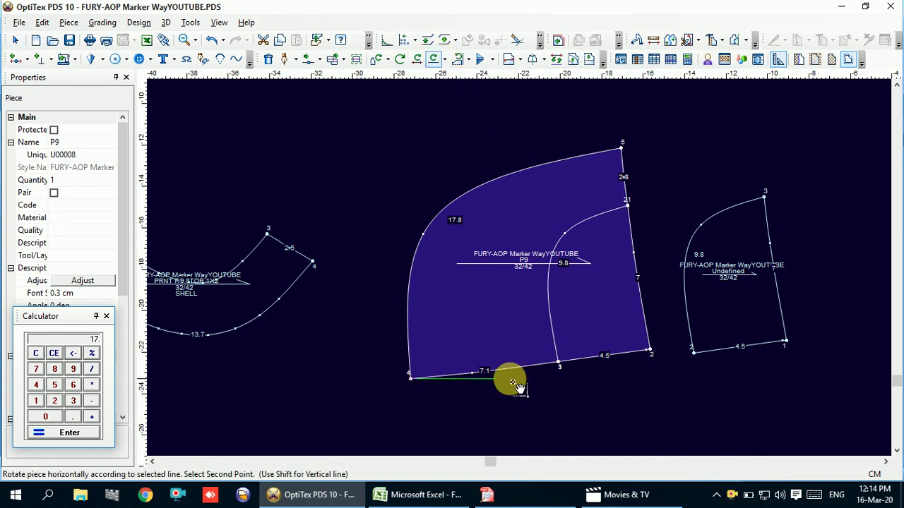
left_click(650, 350)
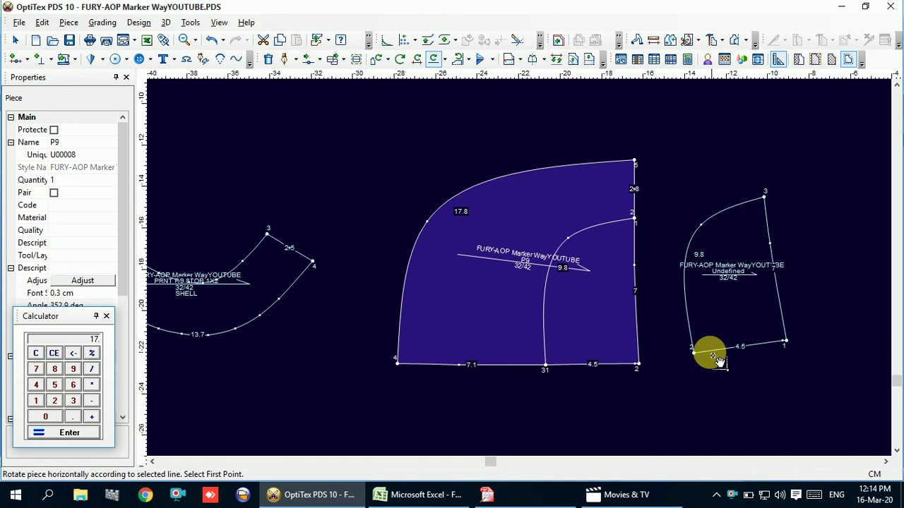
Level the traced pocket piece's bottom edge horizontally, then reselect P9
left_click(692, 351)
left_click(785, 343)
scroll(496, 265, "down", 3)
right_click(391, 149)
key("Escape")
left_click(430, 252)
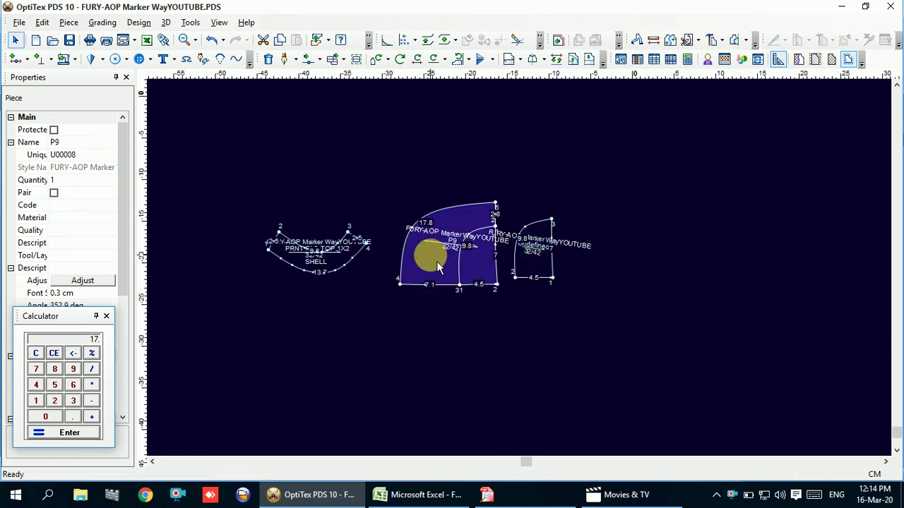
scroll(509, 265, "up", 2)
scroll(520, 275, "up", 2)
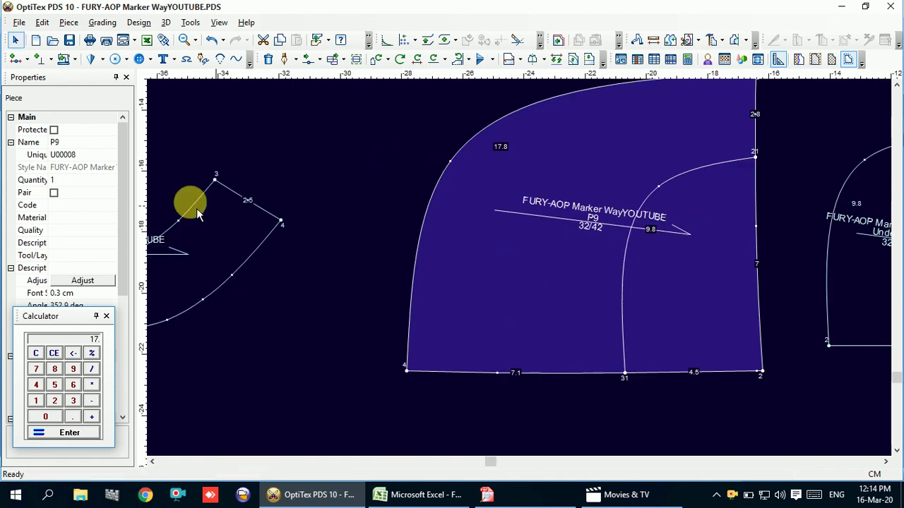
left_click(71, 142)
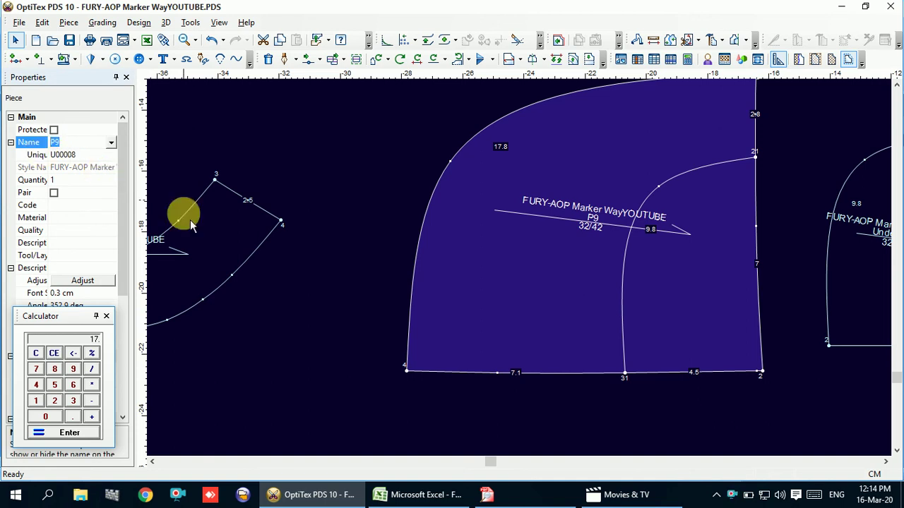
left_click(183, 244)
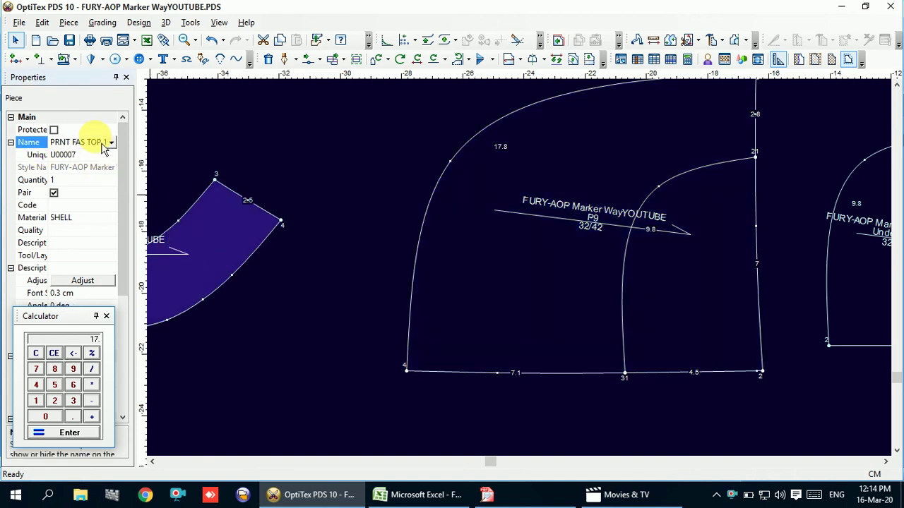
key("ctrl+a")
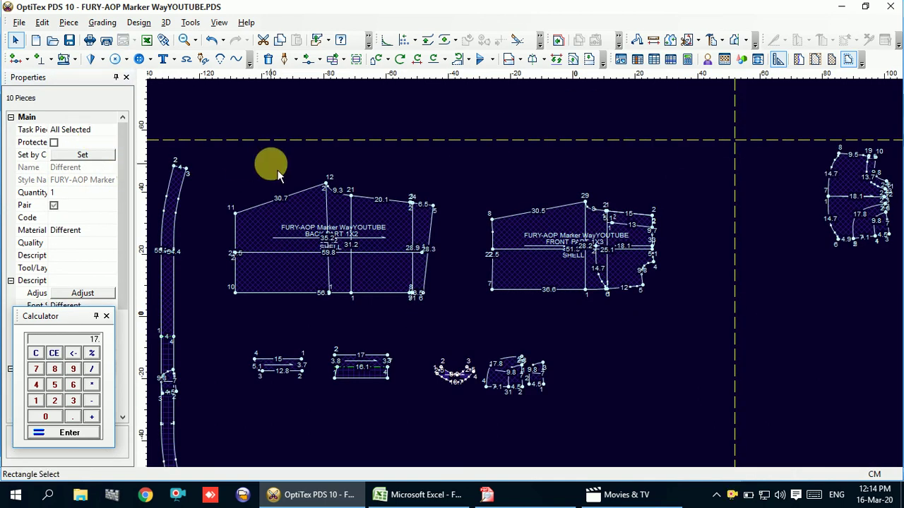
left_click(524, 276)
scroll(499, 272, "down", 2)
left_click(498, 272)
scroll(522, 300, "up", 1)
scroll(523, 300, "up", 1)
left_click(735, 277)
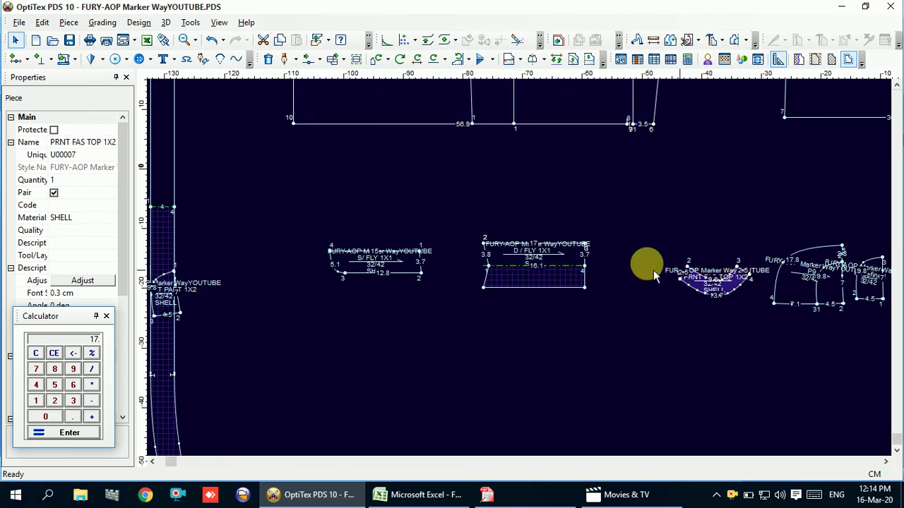
left_click(70, 141)
left_click(58, 141)
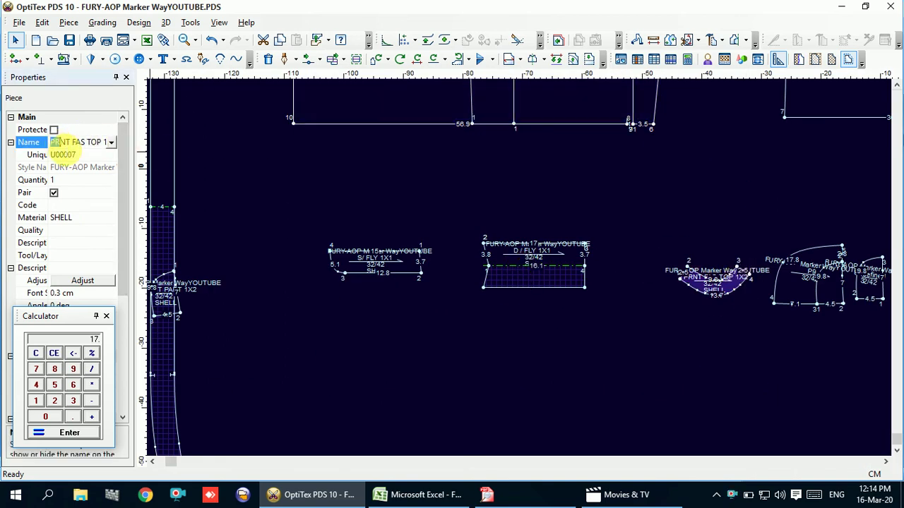
left_click_drag(60, 141, 90, 141)
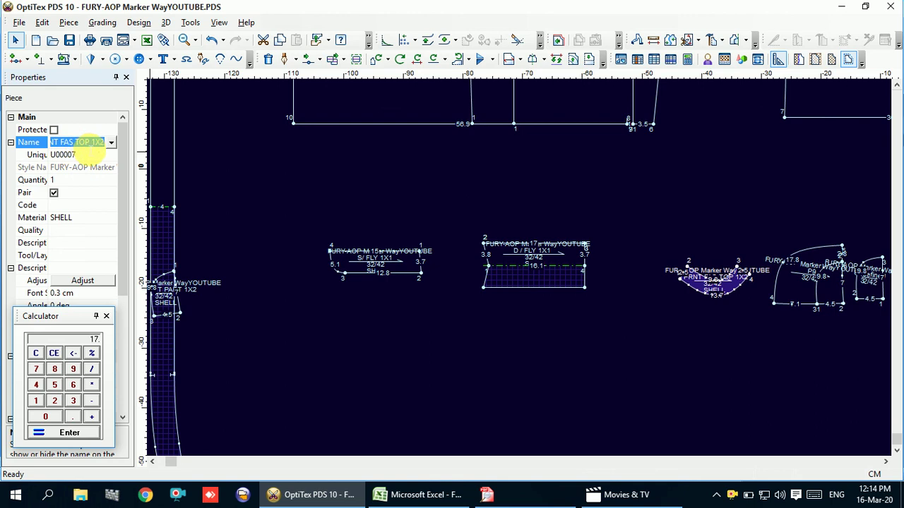
left_click(102, 143)
left_click_drag(110, 142, 8, 152)
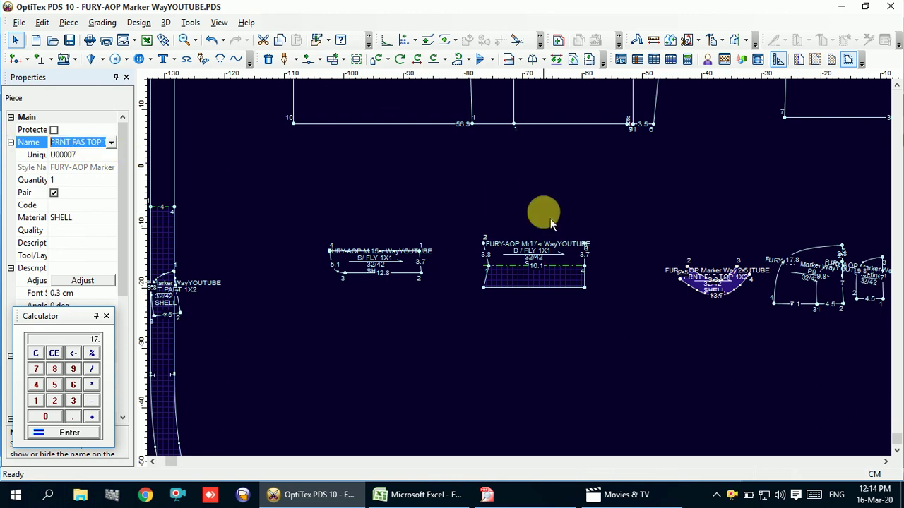
scroll(544, 210, "down", 2)
scroll(523, 290, "up", 2)
scroll(526, 279, "up", 3)
left_click(596, 241)
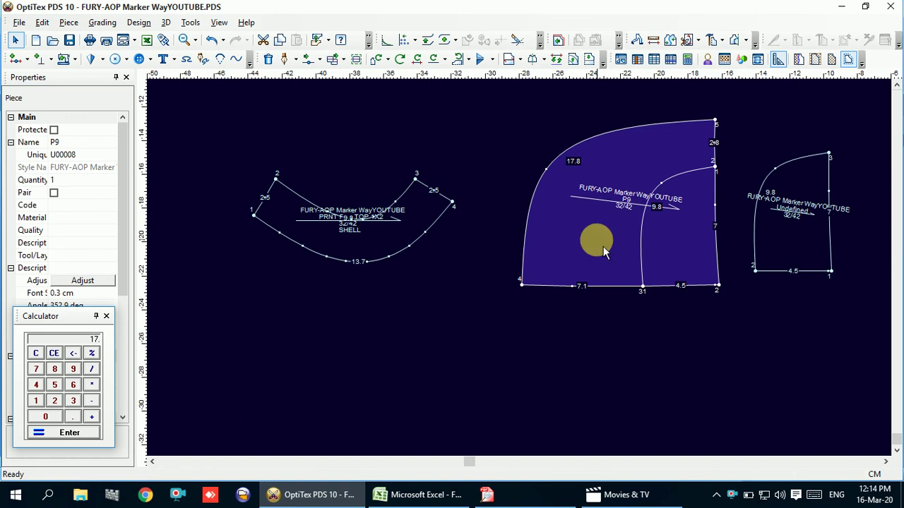
Rename P9 to PRNT FAS BTM 1X2, mark it paired, and set material SHELL
left_click(74, 145)
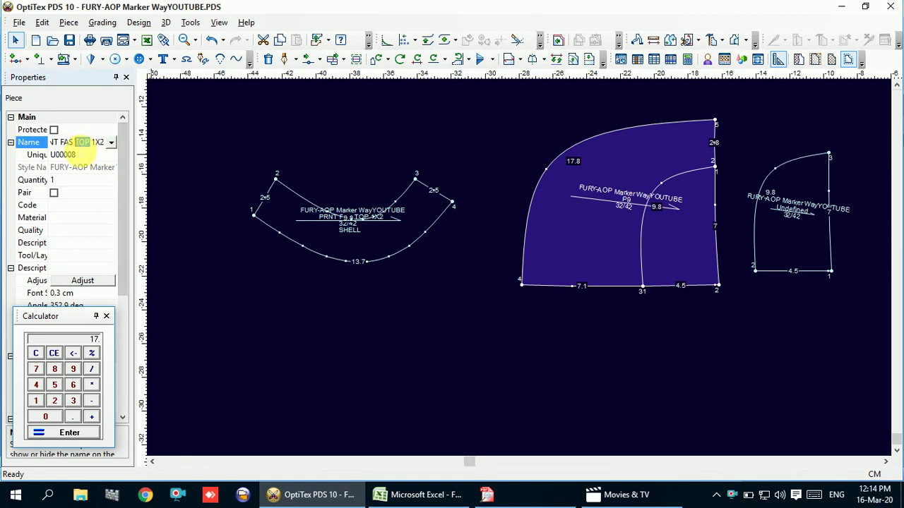
type("BTM")
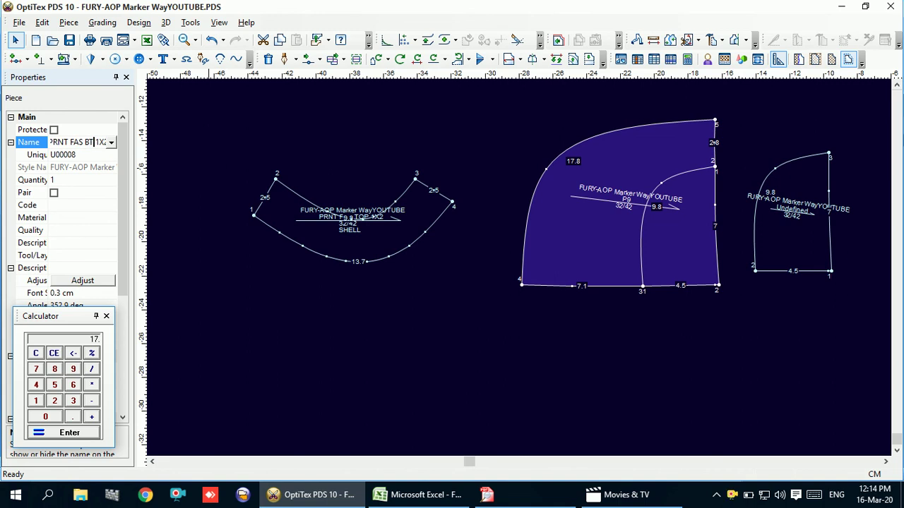
left_click(54, 193)
left_click(113, 217)
left_click(111, 217)
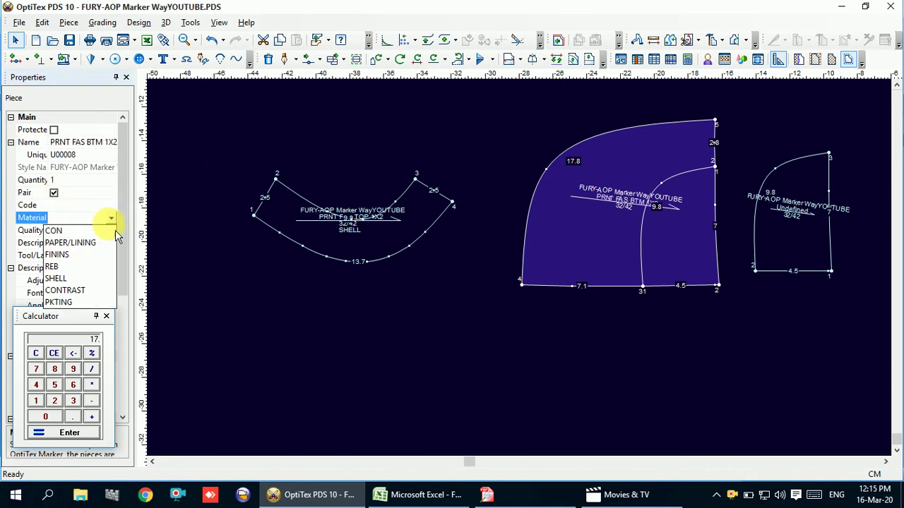
left_click(79, 280)
Select the traced pocket piece and start naming it FRONT POCKET 1X2
left_click(332, 260)
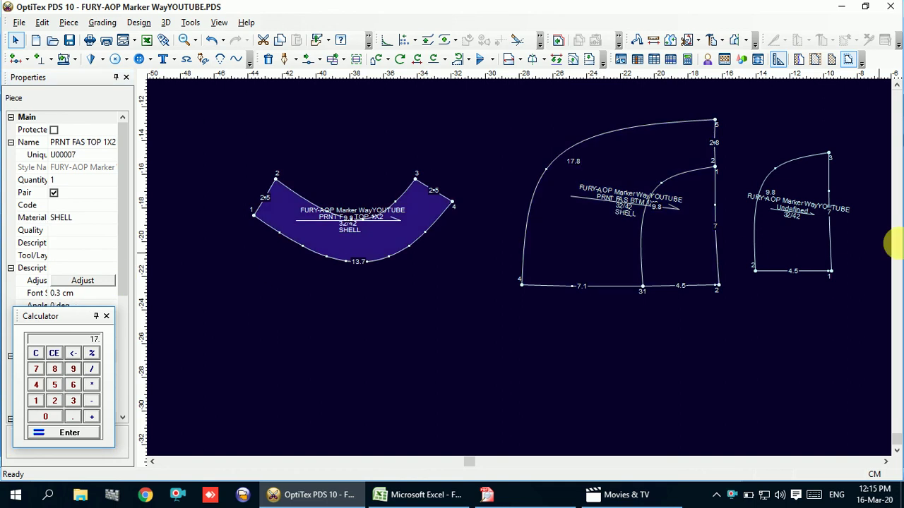
left_click(783, 240)
left_click(79, 144)
type("FRO")
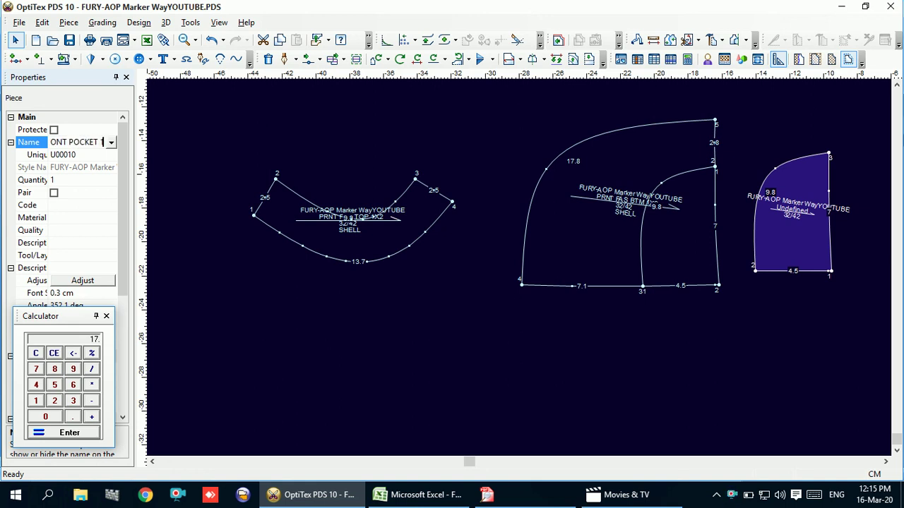
Mark the front pocket piece paired with SHELL material
left_click(56, 194)
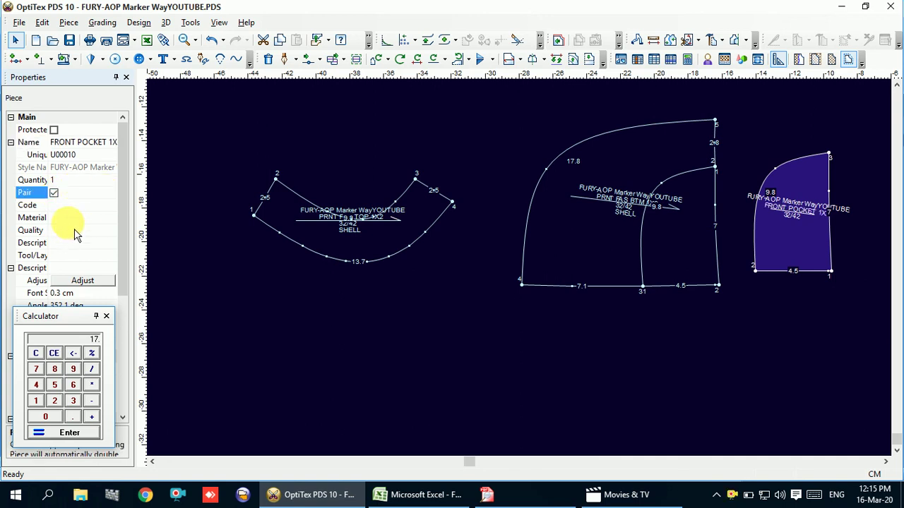
left_click(71, 217)
left_click(111, 217)
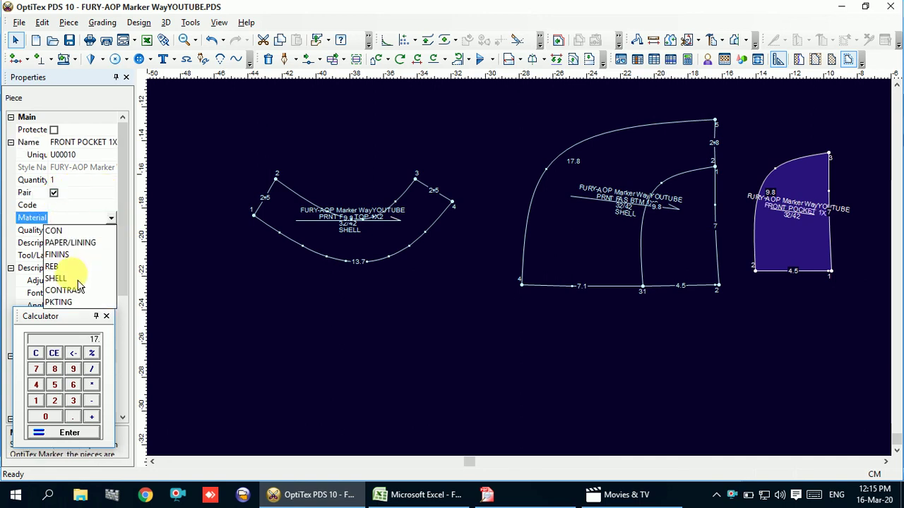
left_click(60, 278)
left_click(255, 247)
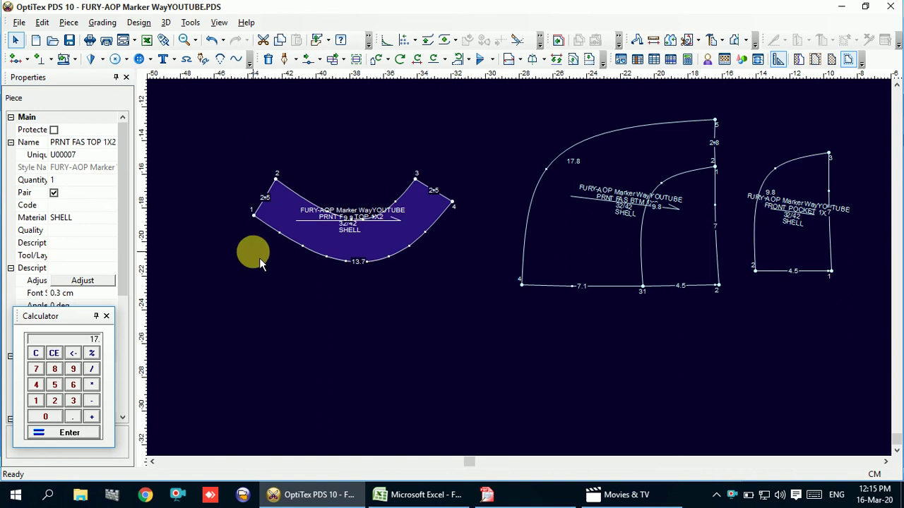
Save the pattern file, accepting the duplicate piece names warning
left_click(72, 44)
left_click(448, 281)
scroll(520, 264, "down", 1)
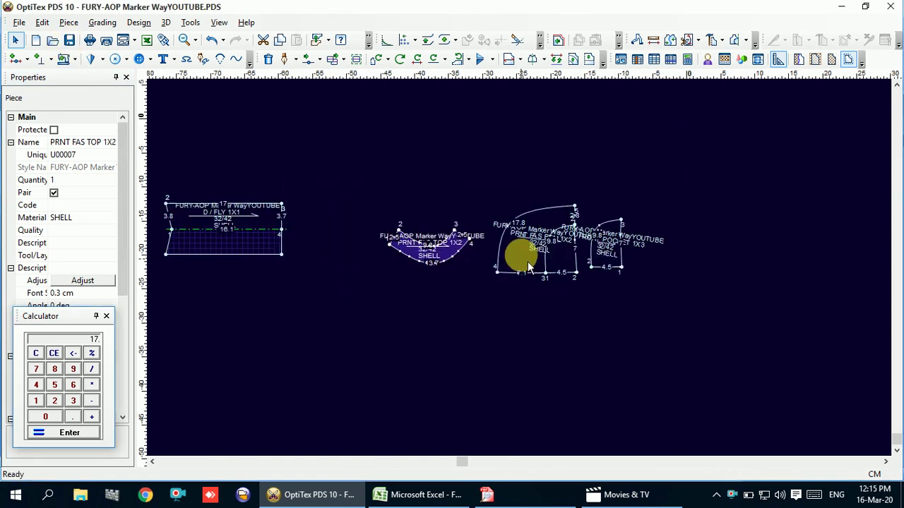
scroll(516, 268, "down", 1)
scroll(494, 272, "down", 2)
scroll(519, 271, "up", 3)
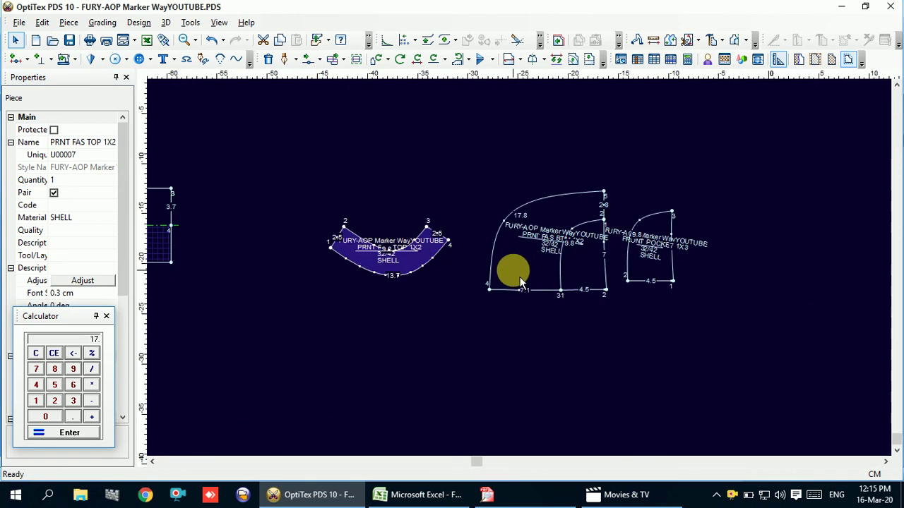
scroll(501, 270, "down", 1)
Move the TOP facing, BTM facing and front pocket pieces left, closer together
left_click_drag(494, 270, 427, 252)
left_click_drag(555, 256, 530, 246)
left_click_drag(600, 252, 594, 239)
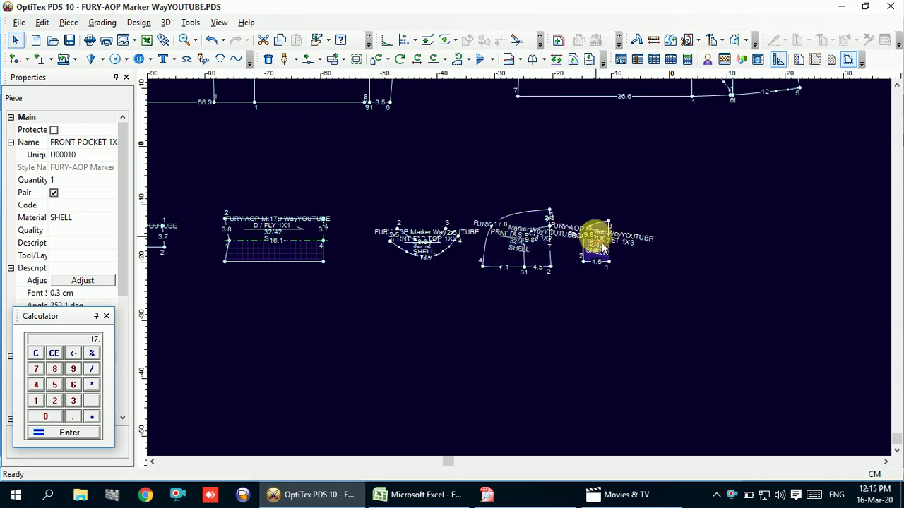
scroll(507, 223, "down", 2)
scroll(519, 249, "down", 1)
scroll(522, 254, "up", 2)
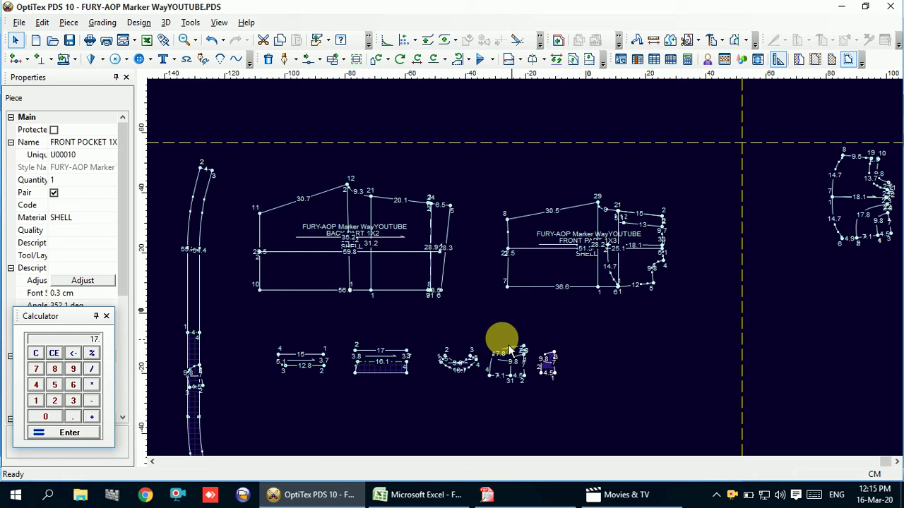
scroll(528, 265, "down", 1)
Select the FRONT PART 1X3 and FRNT FAS BTM pieces, then bring up the jeans sketch PDF
left_click(598, 239)
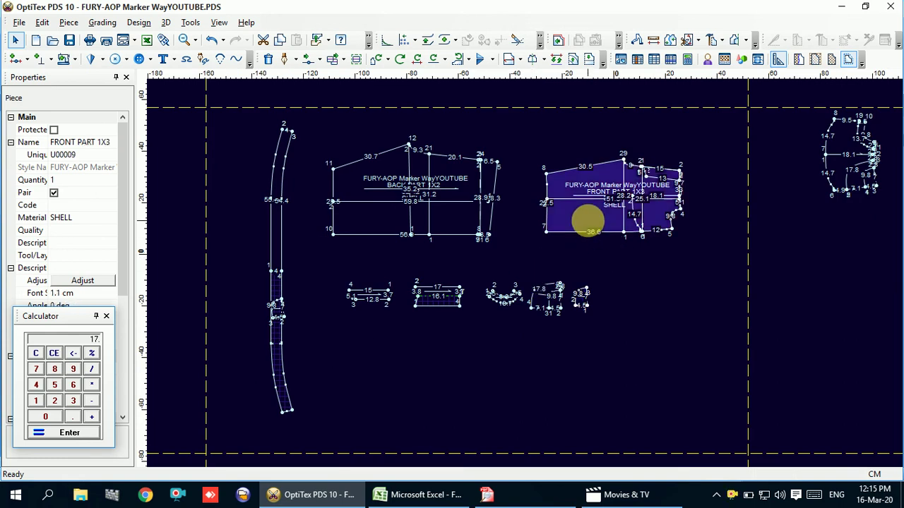
scroll(565, 305, "up", 2)
scroll(521, 262, "up", 2)
left_click(540, 339)
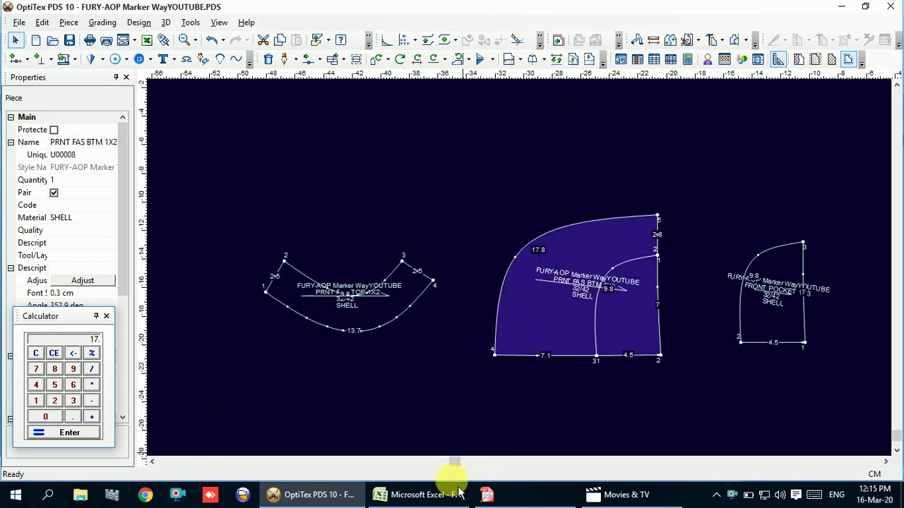
left_click(438, 494)
left_click(488, 496)
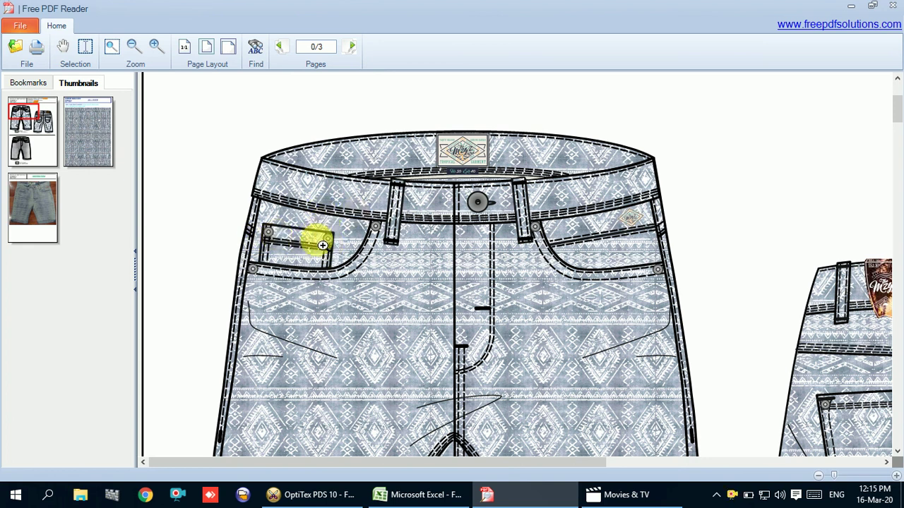
Return to the OptiTex pattern after reviewing the jeans front sketch
left_click(307, 494)
Zoom around the pattern and select the FRONT PART 1X3 piece
scroll(558, 286, "down", 2)
scroll(530, 279, "down", 2)
scroll(531, 279, "up", 2)
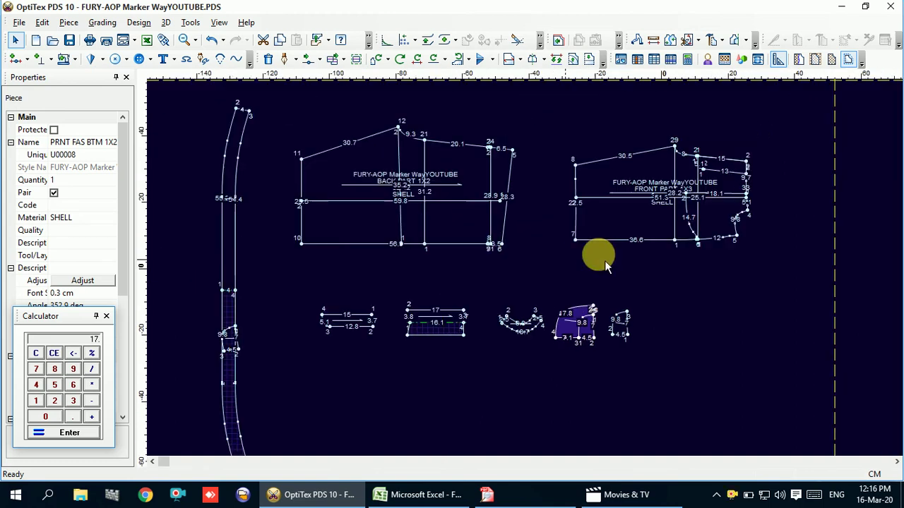
scroll(526, 277, "up", 3)
left_click(526, 279)
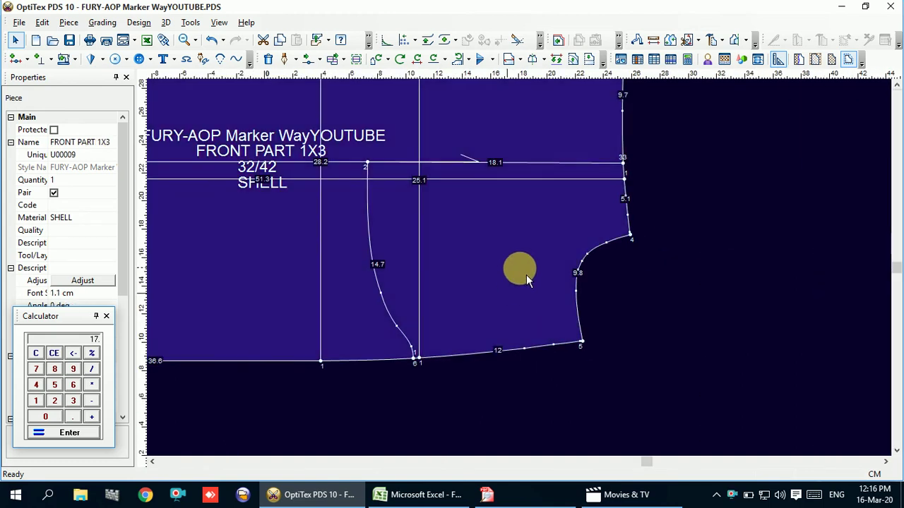
scroll(526, 277, "down", 1)
scroll(508, 259, "down", 2)
scroll(459, 324, "down", 1)
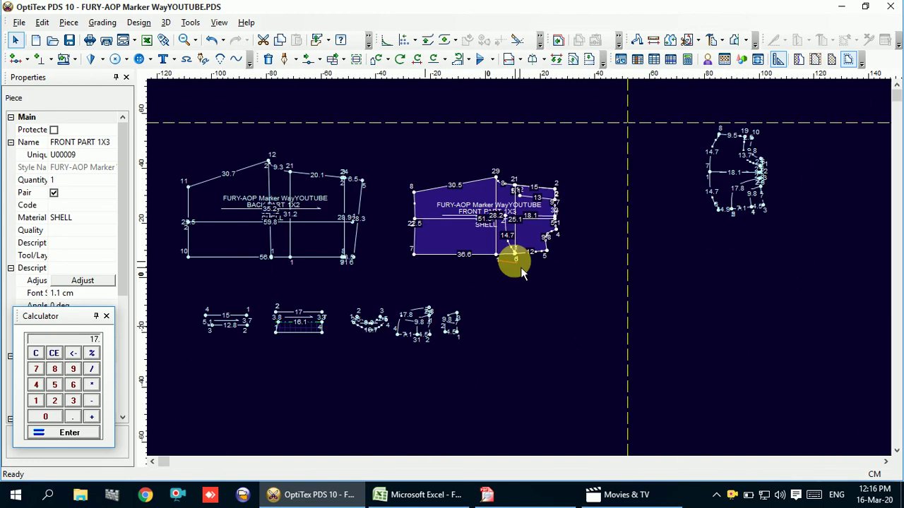
scroll(445, 341, "up", 2)
scroll(579, 233, "up", 2)
scroll(589, 249, "up", 1)
scroll(521, 293, "up", 1)
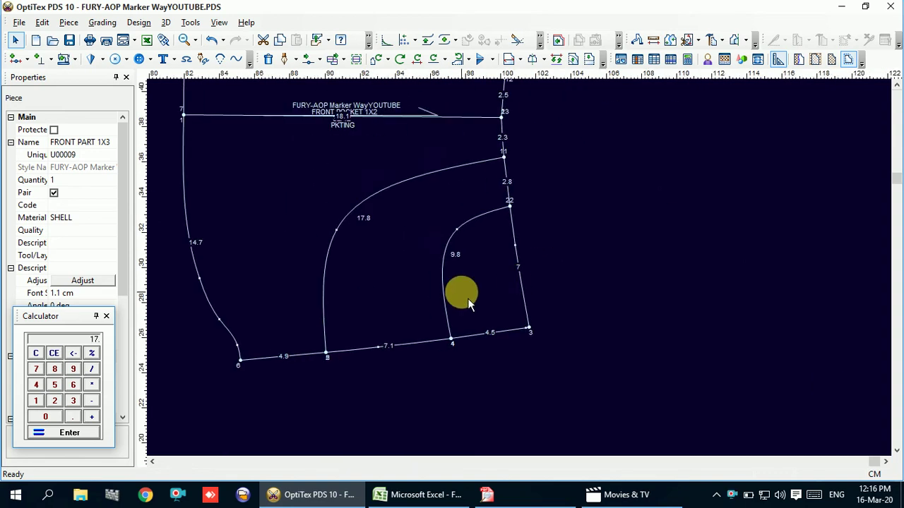
Select the FRONT POCKET 1X2 pocketing piece and zoom in close on it
left_click(521, 292)
scroll(473, 289, "up", 1)
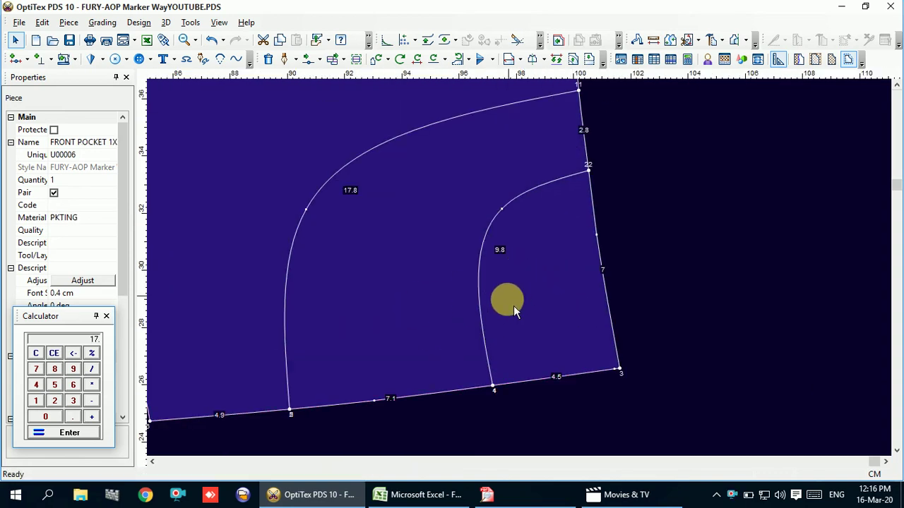
scroll(522, 296, "down", 1)
scroll(526, 278, "down", 1)
scroll(526, 278, "down", 1)
scroll(526, 278, "up", 2)
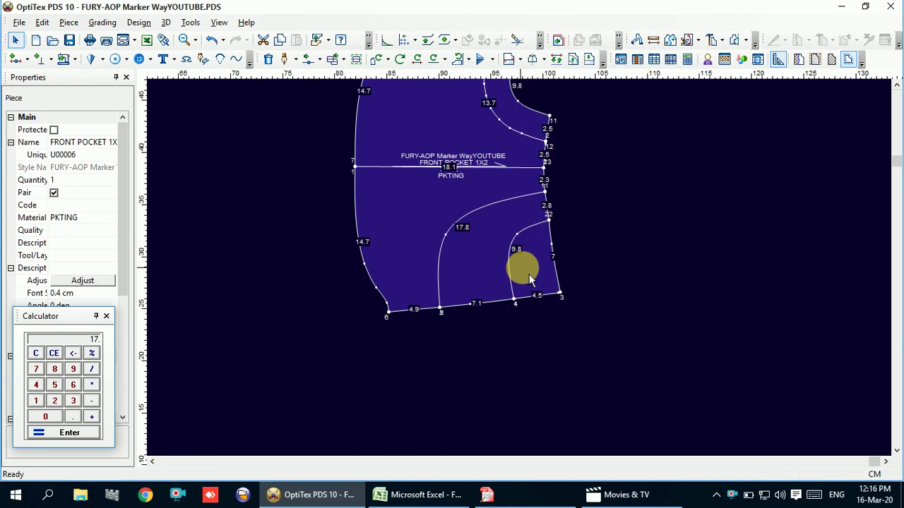
scroll(526, 278, "up", 1)
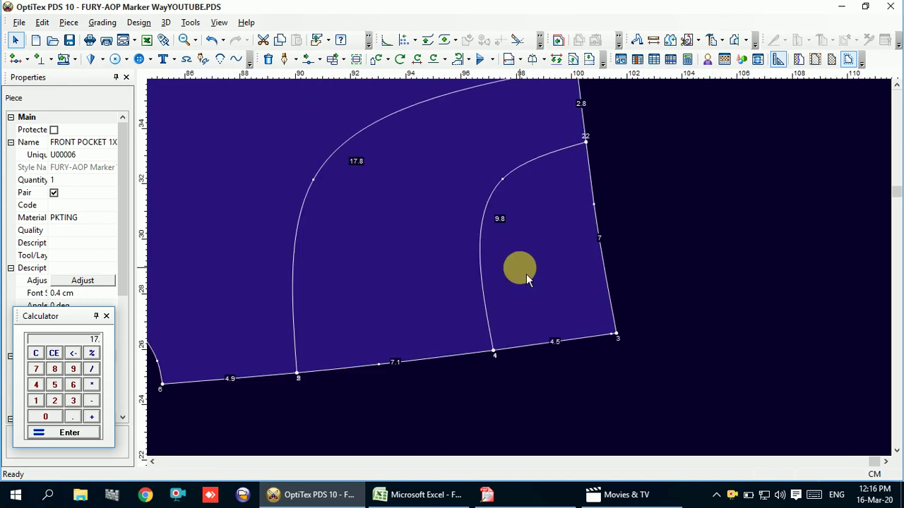
scroll(526, 277, "down", 1)
scroll(526, 275, "down", 1)
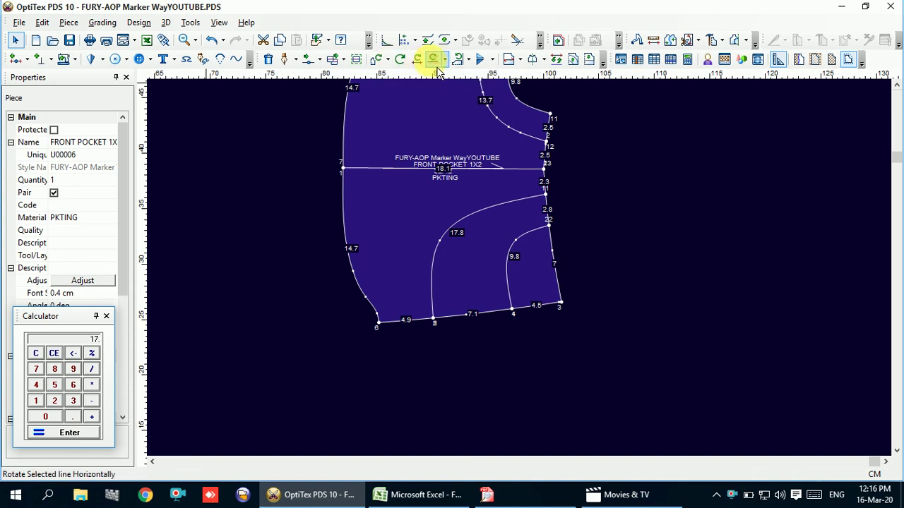
left_click(456, 68)
Level the pocketing piece's bottom edge from point 6 to point 3
left_click(459, 82)
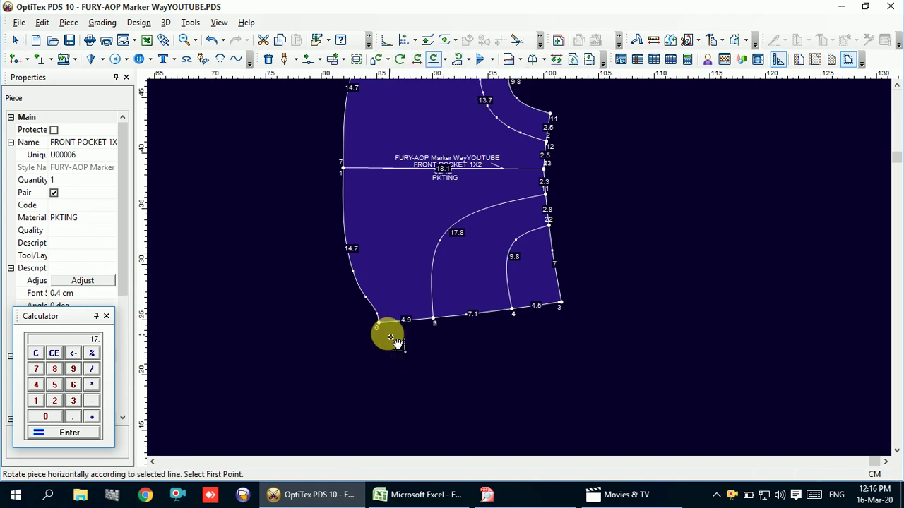
left_click(378, 322)
left_click(558, 306)
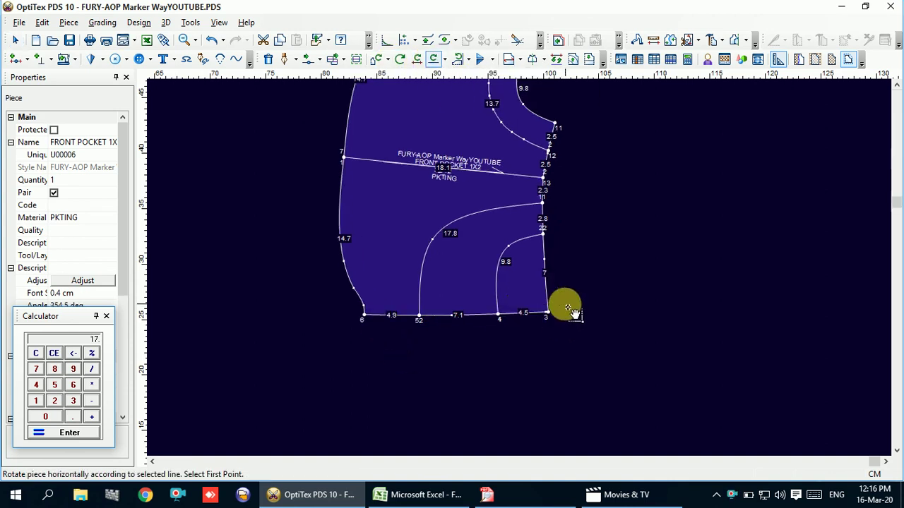
scroll(529, 311, "up", 3)
right_click(661, 207)
left_click(706, 196)
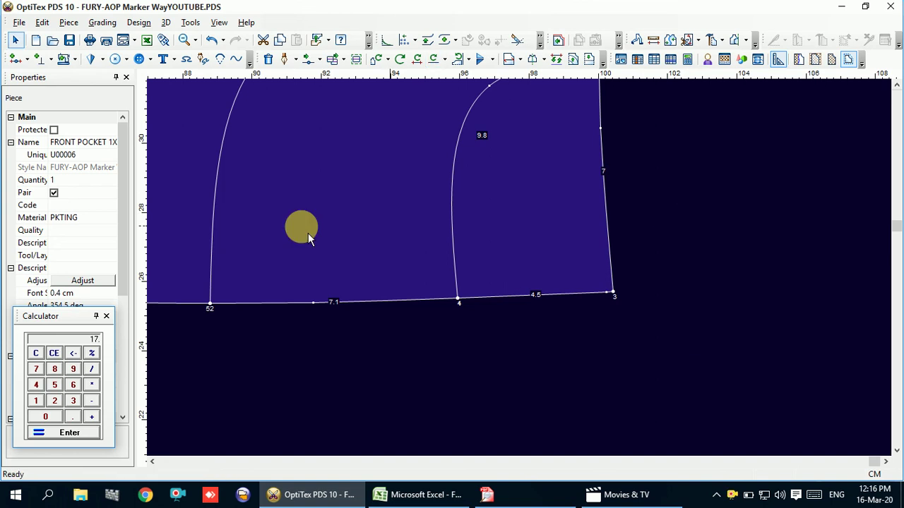
Place a vertical guide at point 3 and offset it 1.5 to the left
left_click_drag(150, 228, 621, 251)
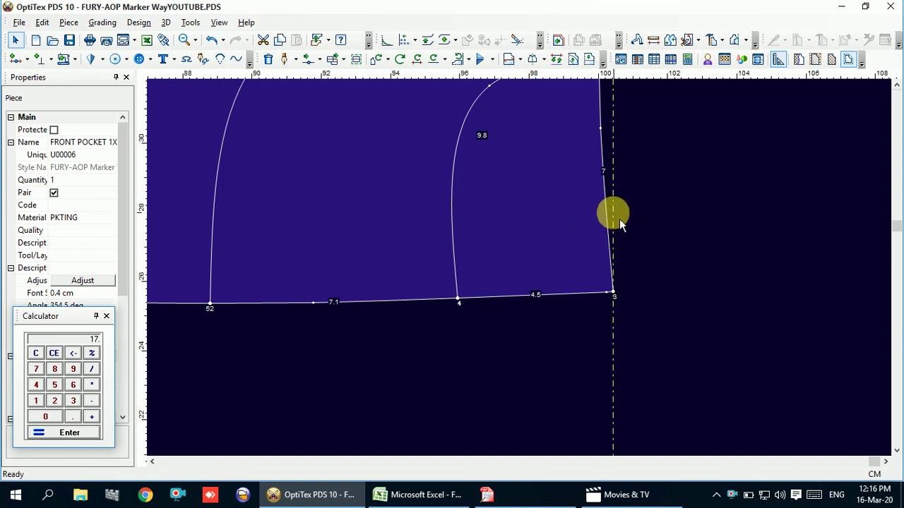
double_click(620, 219)
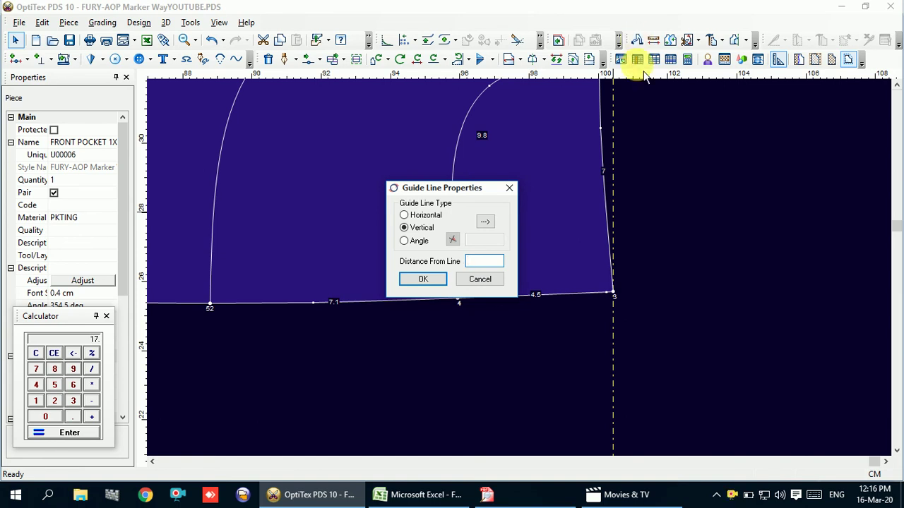
left_click(510, 188)
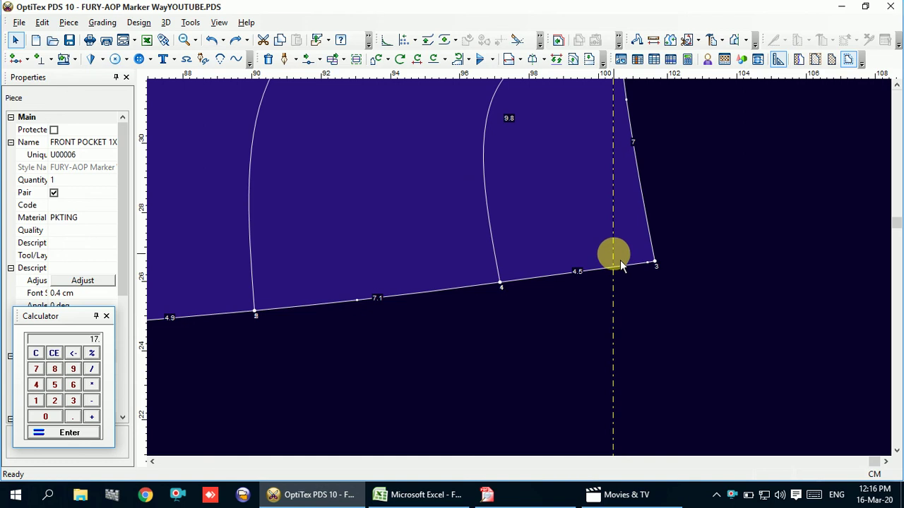
left_click_drag(619, 262, 625, 263)
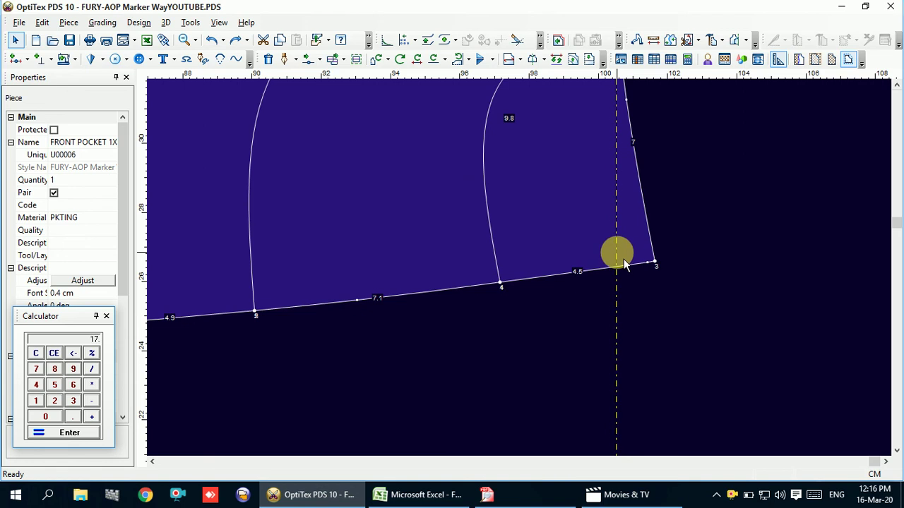
left_click(622, 258)
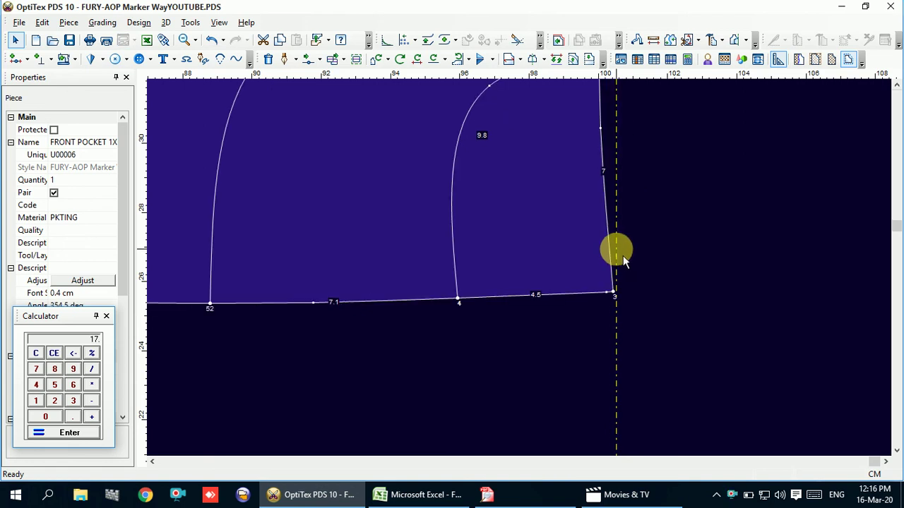
double_click(619, 255)
type("-1.5")
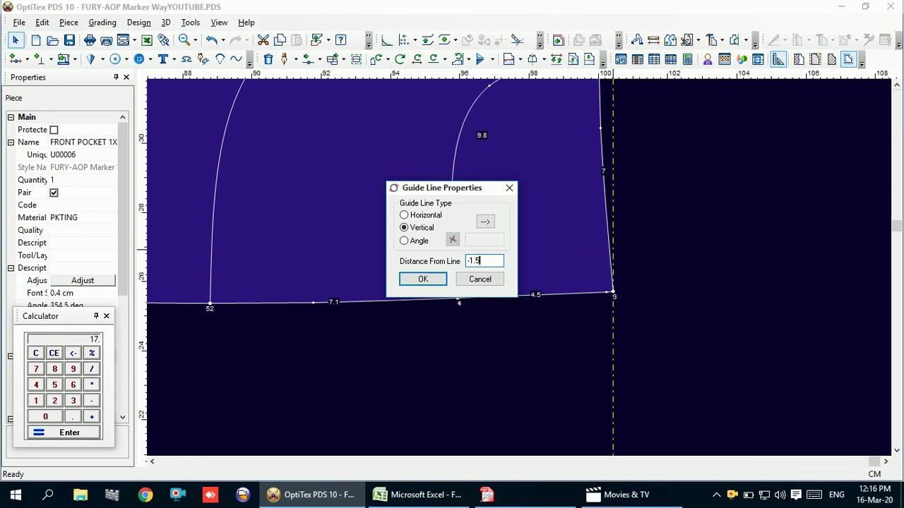
key("Return")
scroll(530, 281, "down", 2)
scroll(530, 280, "up", 2)
Reopen the vertical guide's settings and check the jeans sketch PDF again
left_click_drag(523, 280, 526, 279)
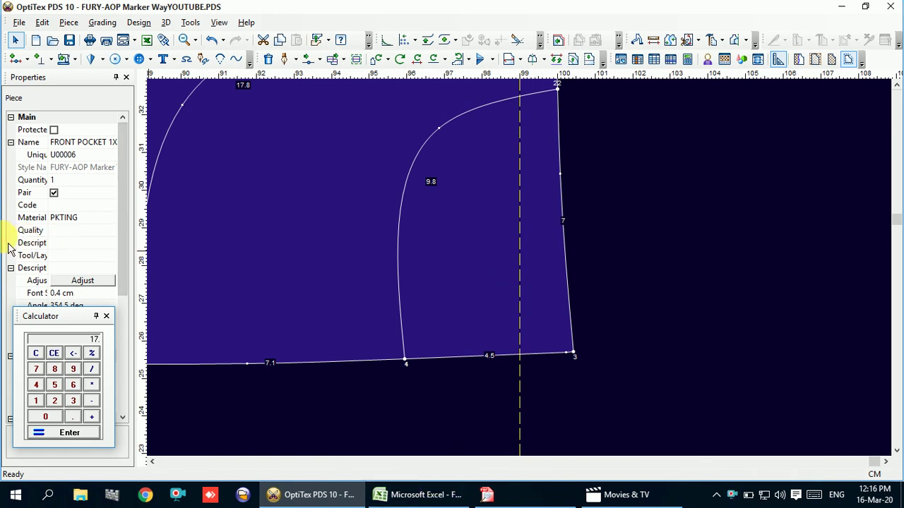
left_click_drag(509, 227, 525, 232)
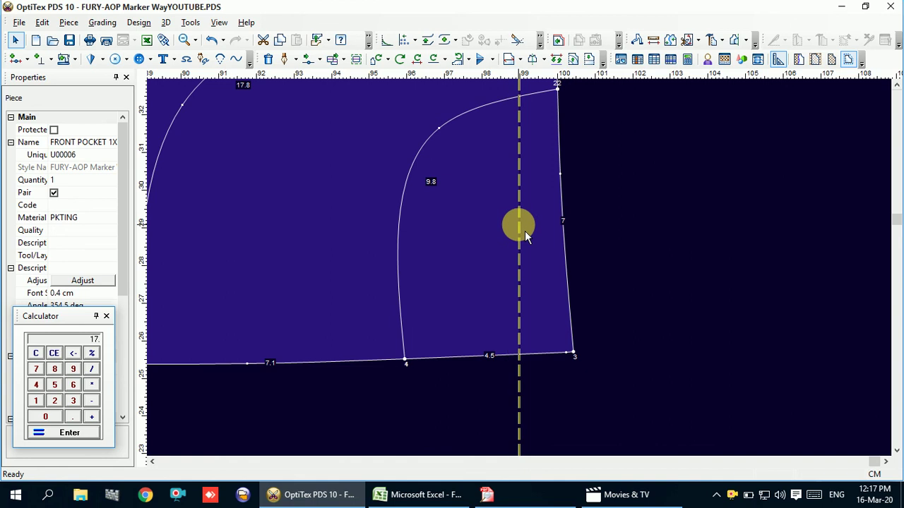
double_click(525, 231)
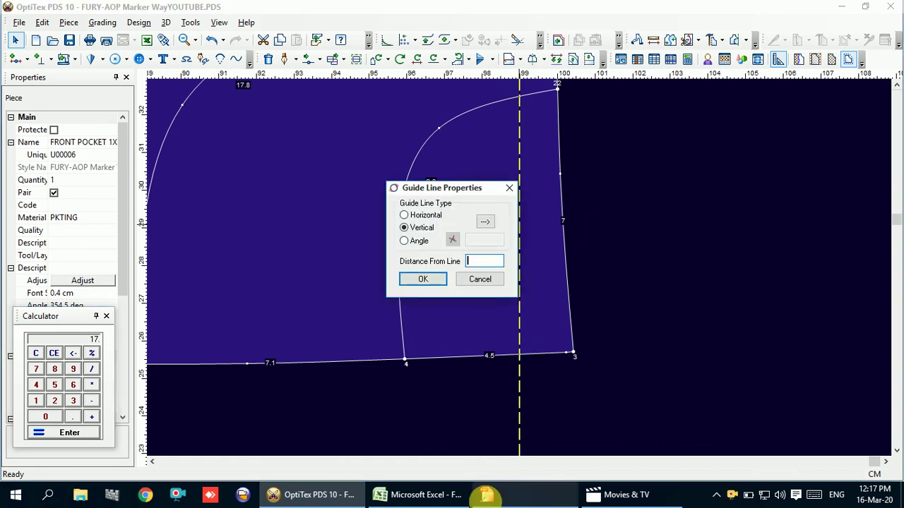
left_click(526, 500)
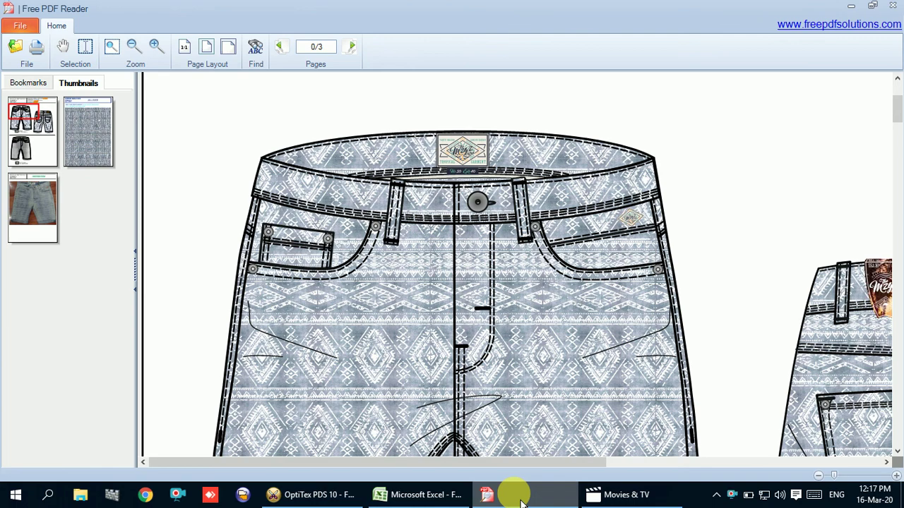
Return to OptiTex with the vertical guide's settings still open
left_click(521, 503)
type("-6")
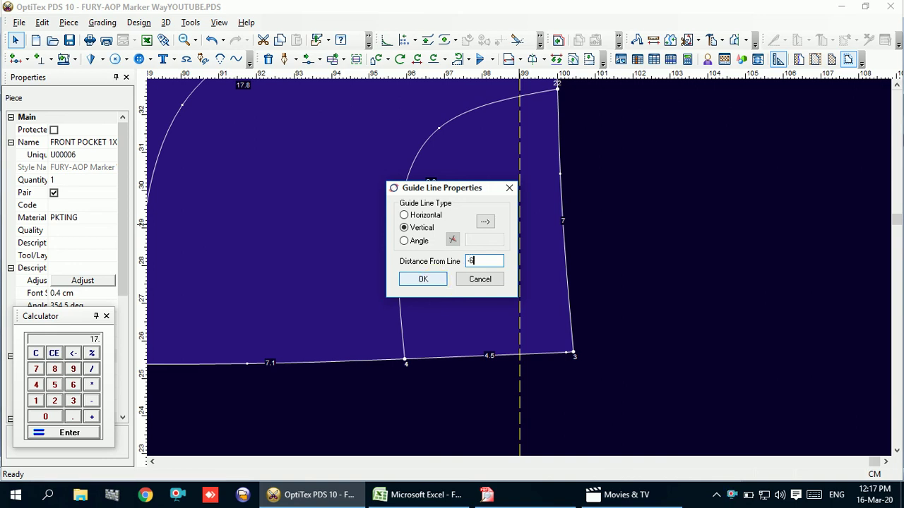
Add a second vertical guide line and move it over the pocket piece
left_click(433, 282)
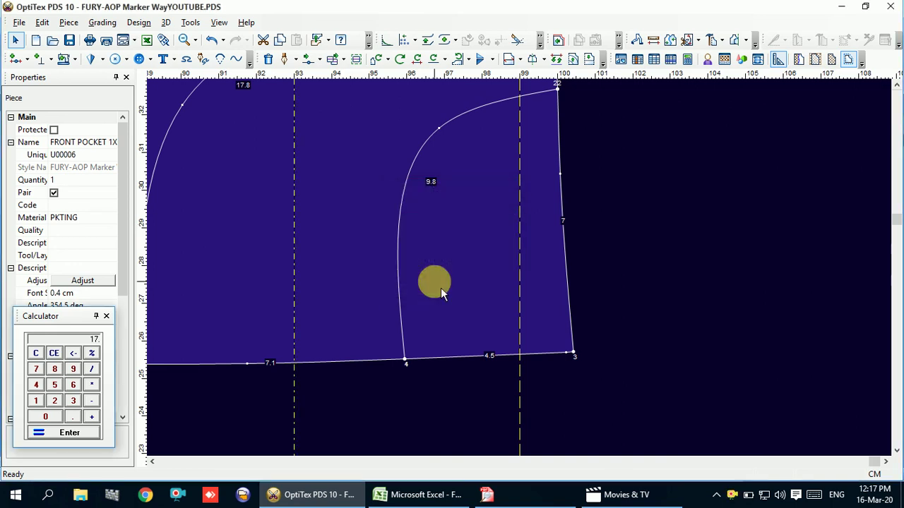
left_click_drag(296, 291, 368, 295)
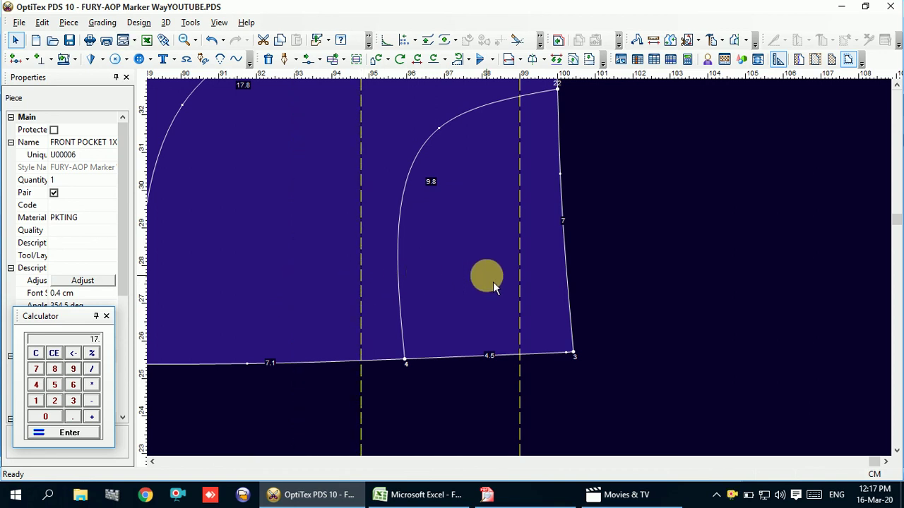
scroll(509, 274, "down", 2)
scroll(523, 275, "up", 1)
Add a horizontal guide at the pocket's bottom edge and offset it upward by 1, then 5
left_click_drag(459, 73, 523, 336)
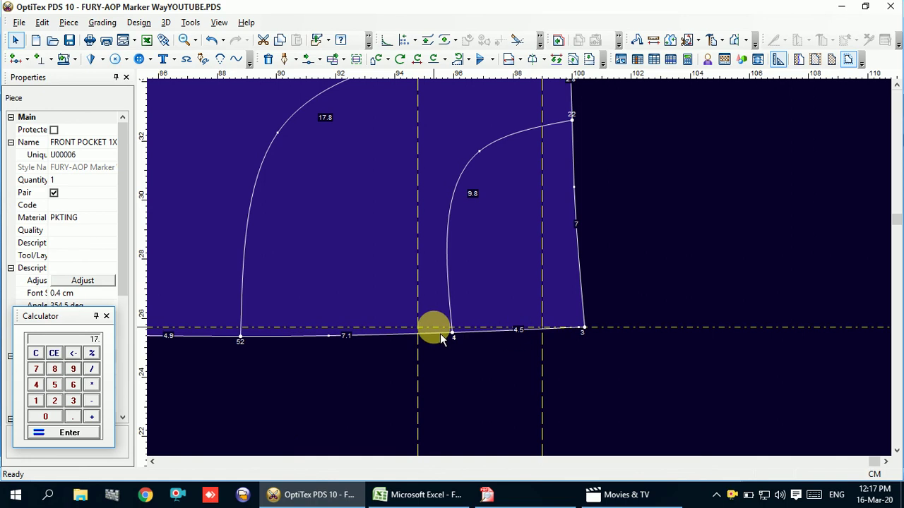
double_click(437, 330)
type("1")
key("Return")
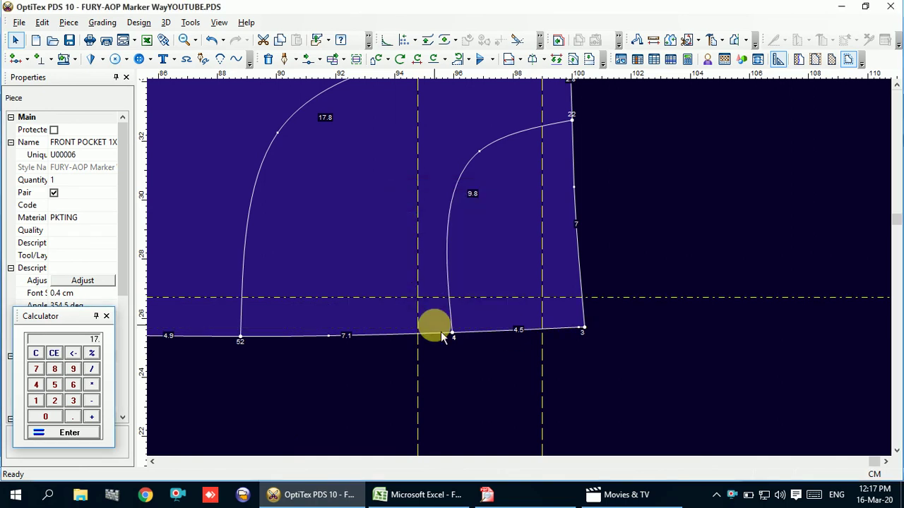
double_click(497, 303)
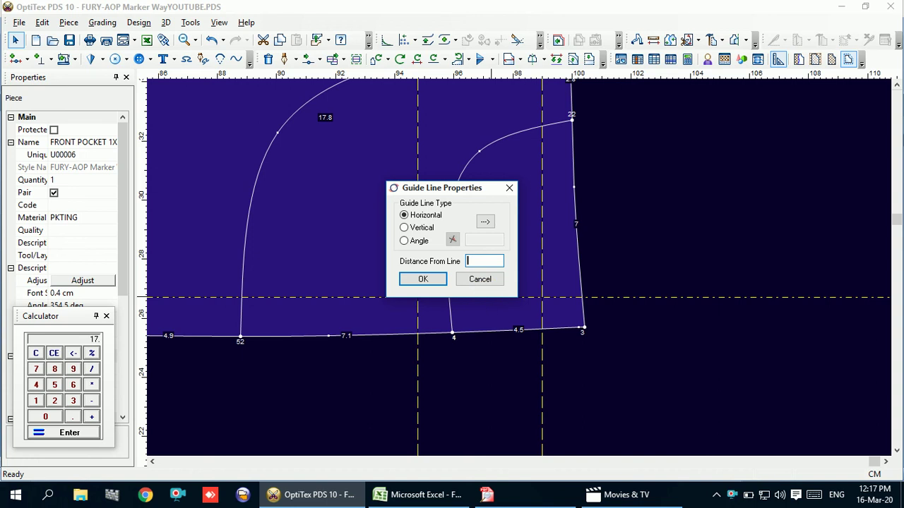
type("3.5")
key("Return")
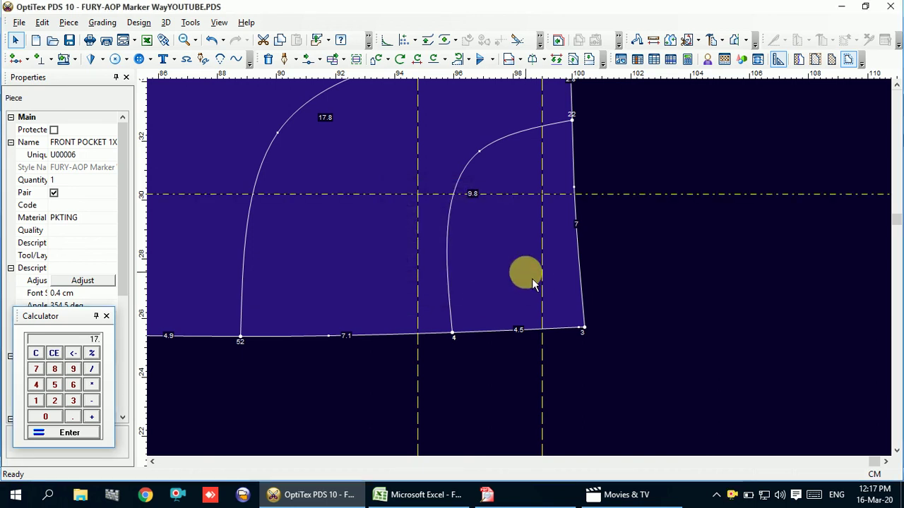
Add another horizontal guide offset 3.5 cm from the upper guide
double_click(534, 199)
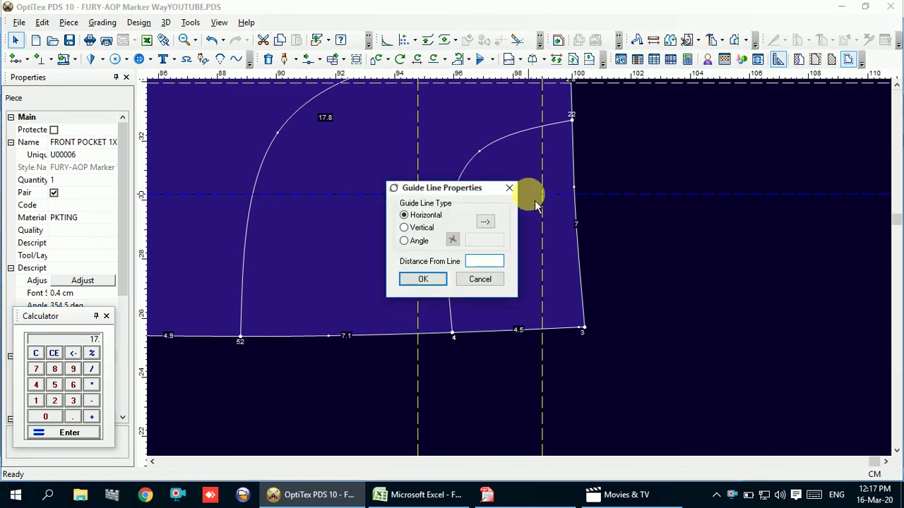
type("3.5")
key("Return")
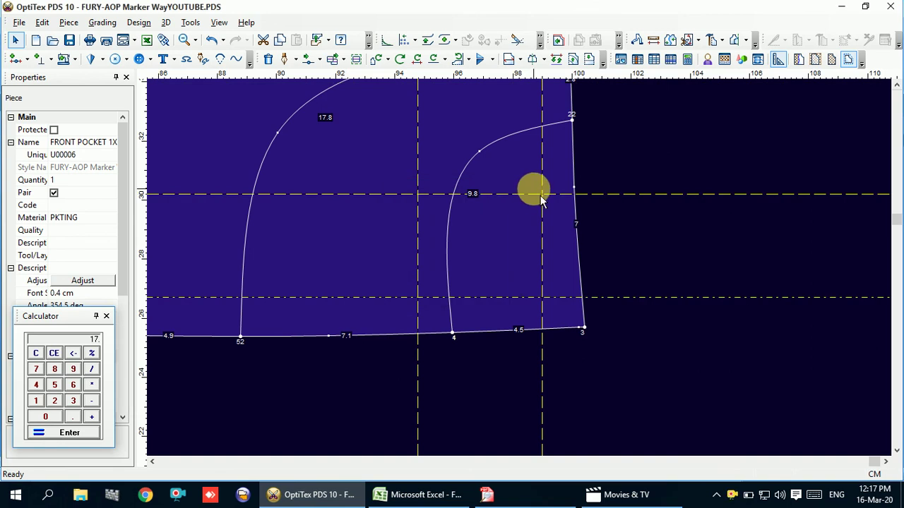
left_click(571, 203)
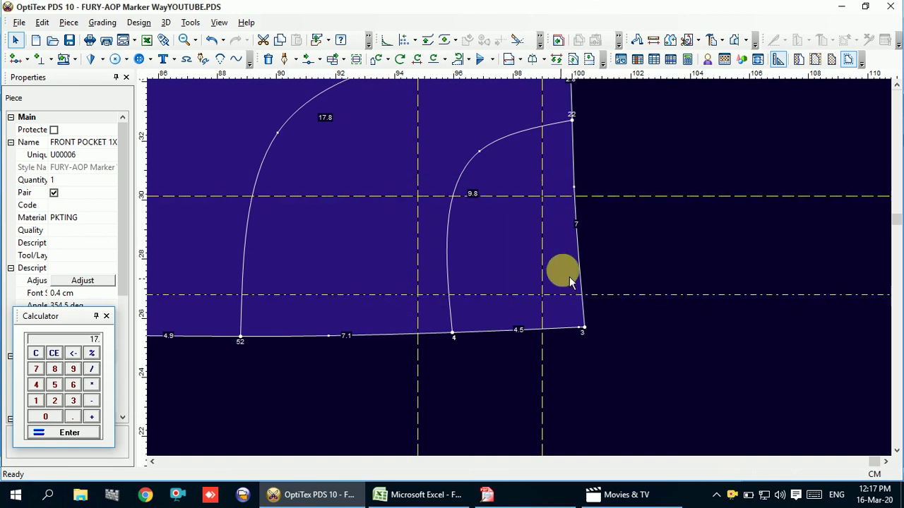
key("d")
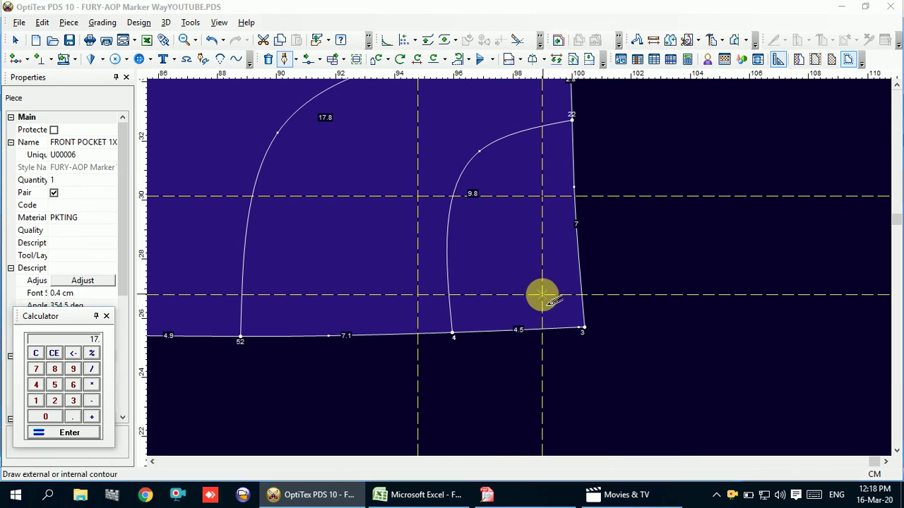
Draw a closed 4.2 × 3.3 rectangle through the four guide intersections
left_click(541, 295)
left_click(427, 321)
left_click(541, 196)
left_click(601, 283)
left_click(418, 195)
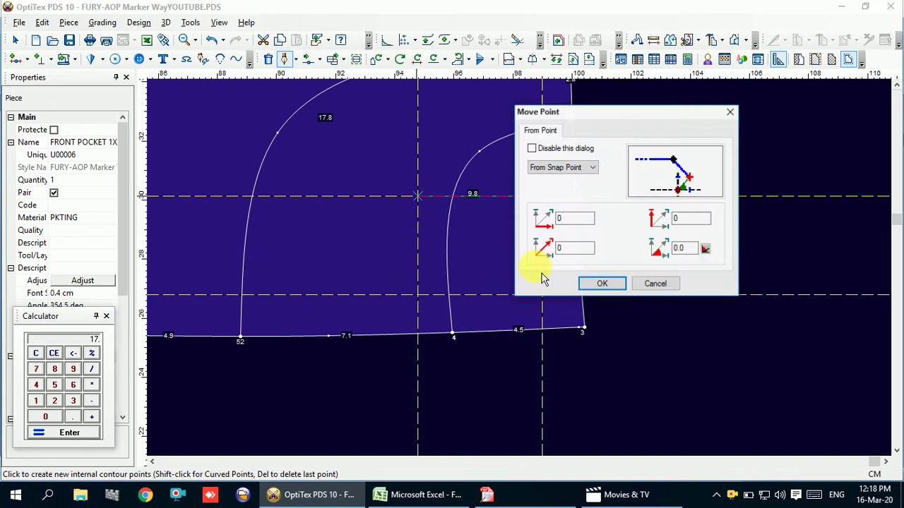
left_click(601, 283)
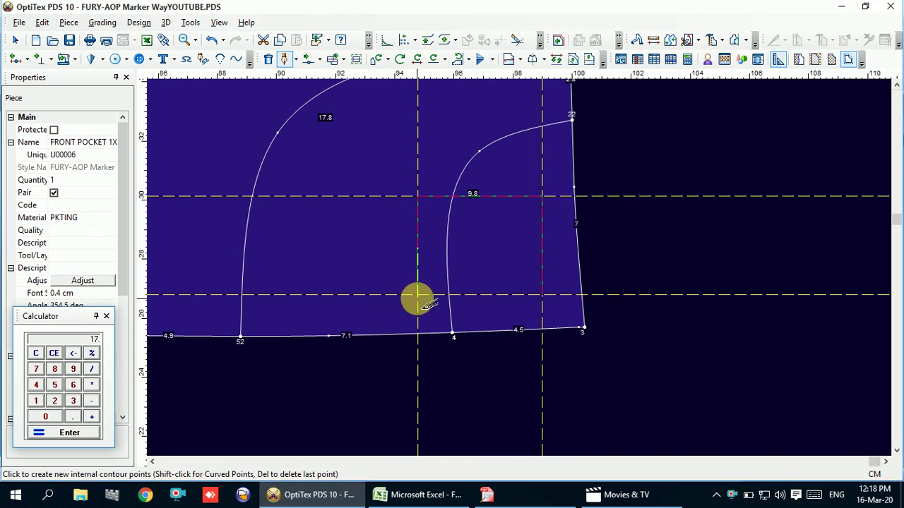
left_click(418, 295)
left_click(599, 283)
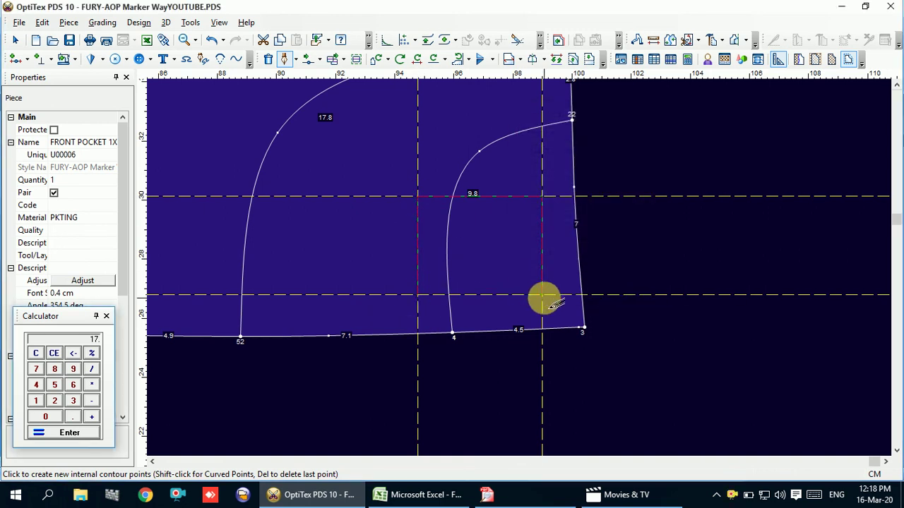
left_click(542, 296)
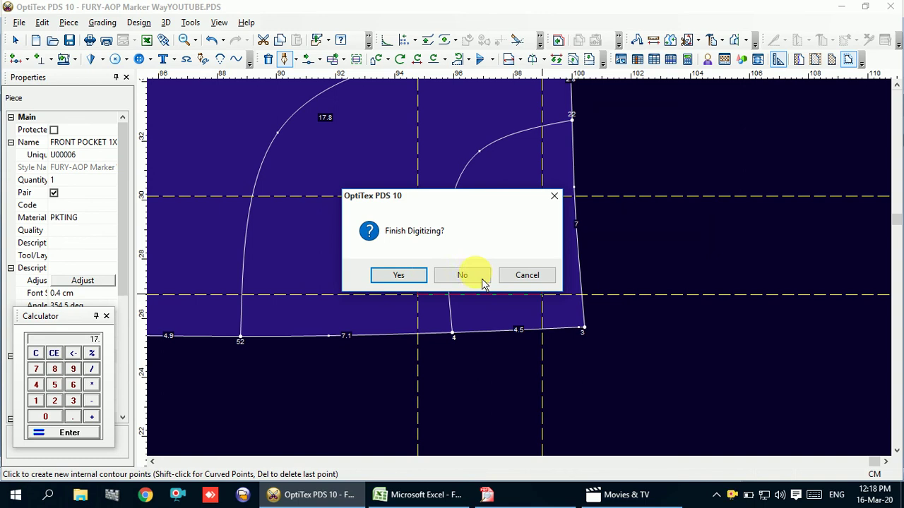
left_click(405, 275)
Deselect the contour and align the vertical guide with the rectangle's right edge
right_click(664, 164)
left_click(676, 162)
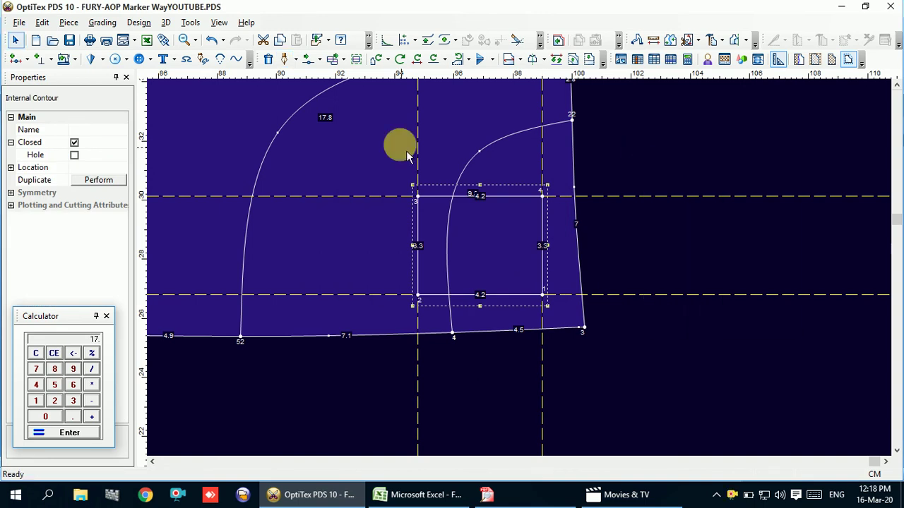
left_click(416, 146)
left_click_drag(518, 168, 546, 174)
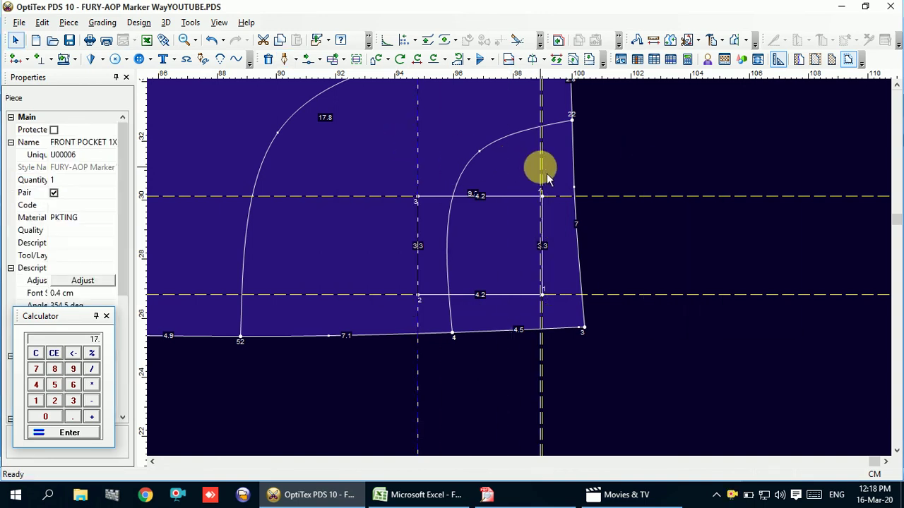
Add a vertical guide offset -0.5 from the guide at the rectangle's right edge
double_click(548, 179)
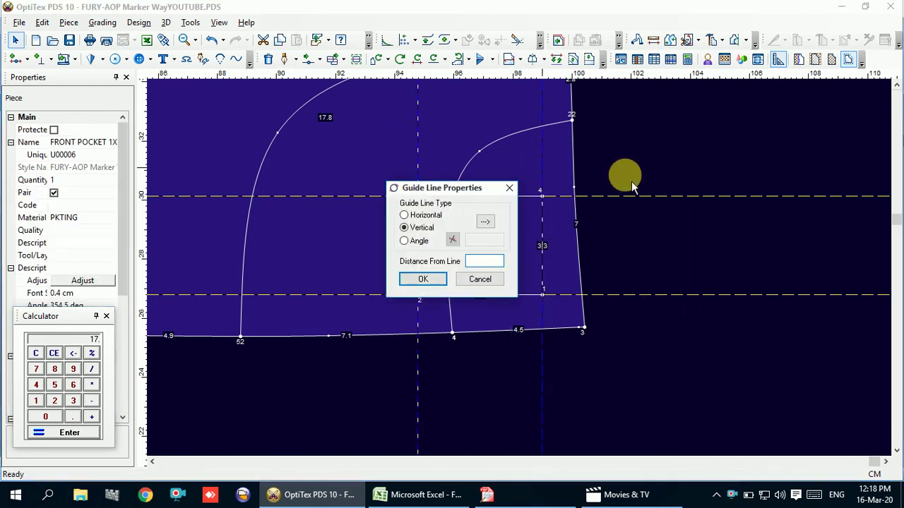
type("-.5")
key("Return")
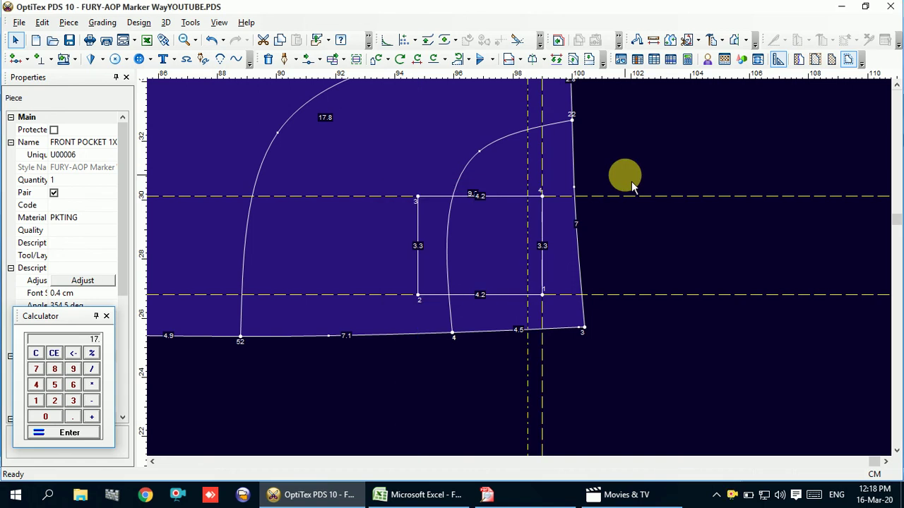
scroll(516, 255, "up", 2)
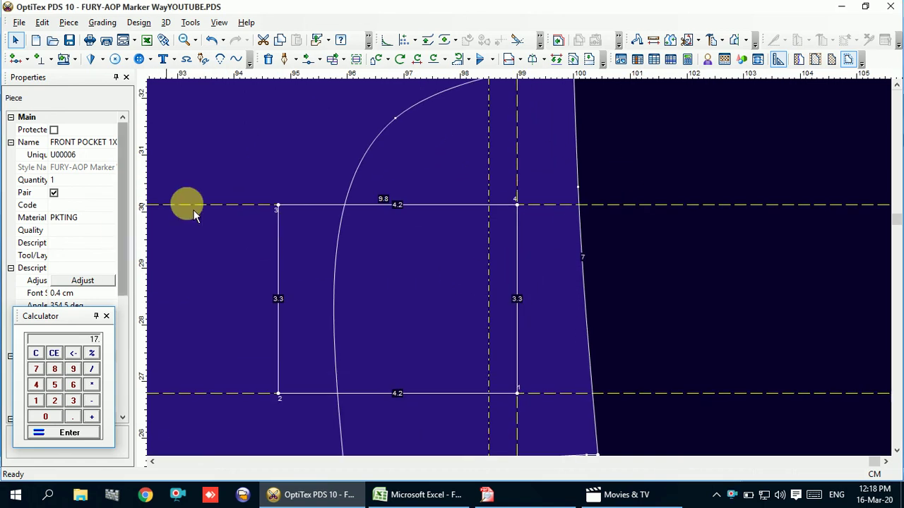
Draw a 3.3-long vertical internal line along the new guide
key("d")
left_click(489, 205)
left_click(426, 321)
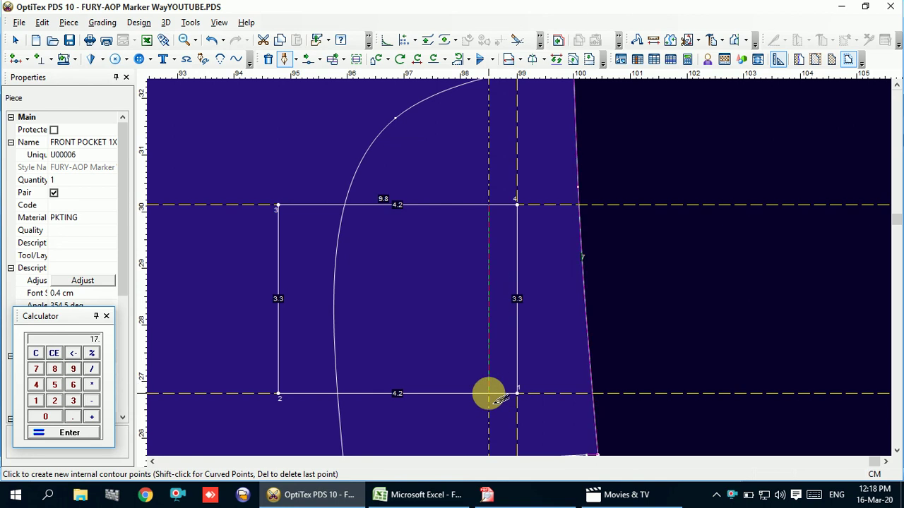
left_click(489, 394)
left_click(604, 292)
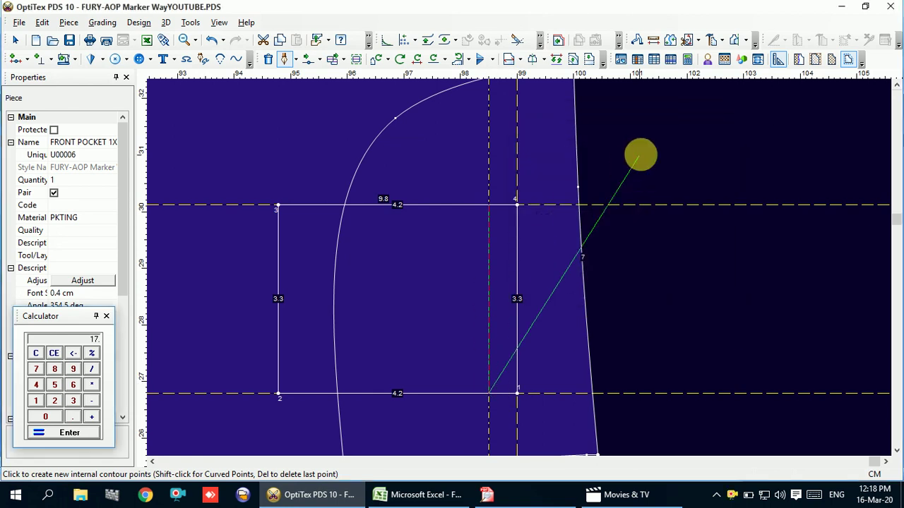
right_click(641, 163)
left_click(688, 197)
right_click(664, 144)
left_click(688, 145)
left_click(501, 164)
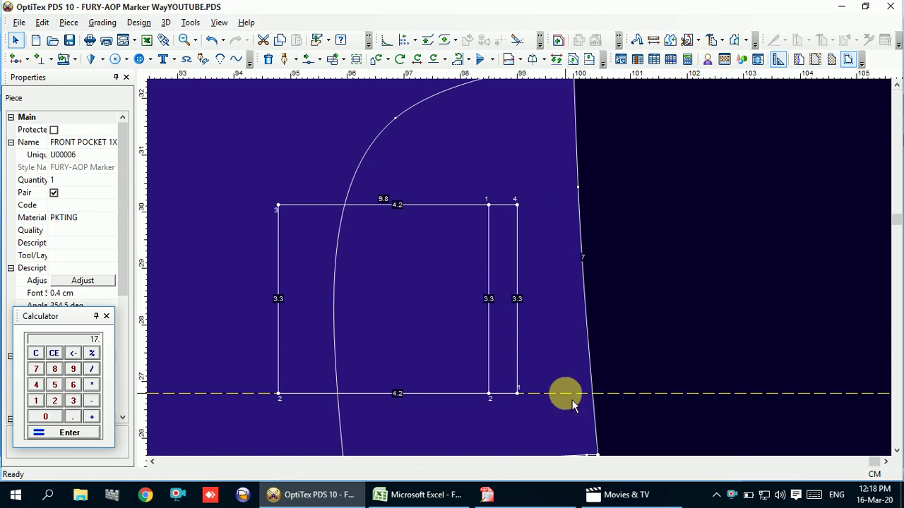
Start Extend Parallel from the rectangle's corner
scroll(508, 282, "down", 2)
scroll(504, 258, "down", 1)
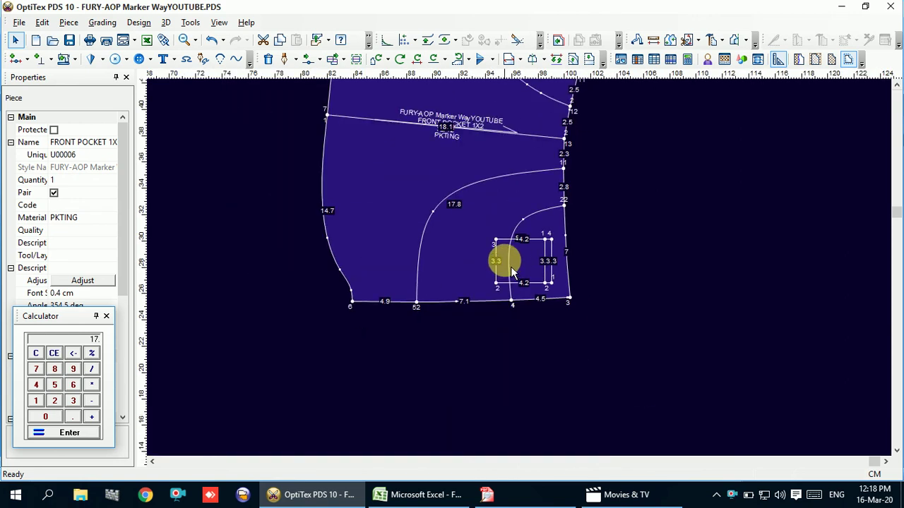
scroll(521, 265, "up", 1)
scroll(530, 264, "up", 1)
scroll(510, 266, "down", 2)
scroll(521, 262, "up", 1)
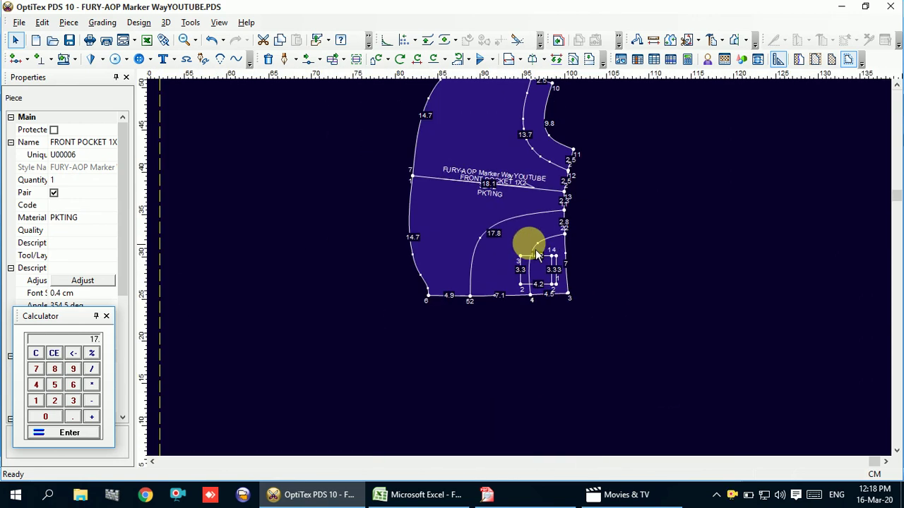
scroll(527, 281, "up", 2)
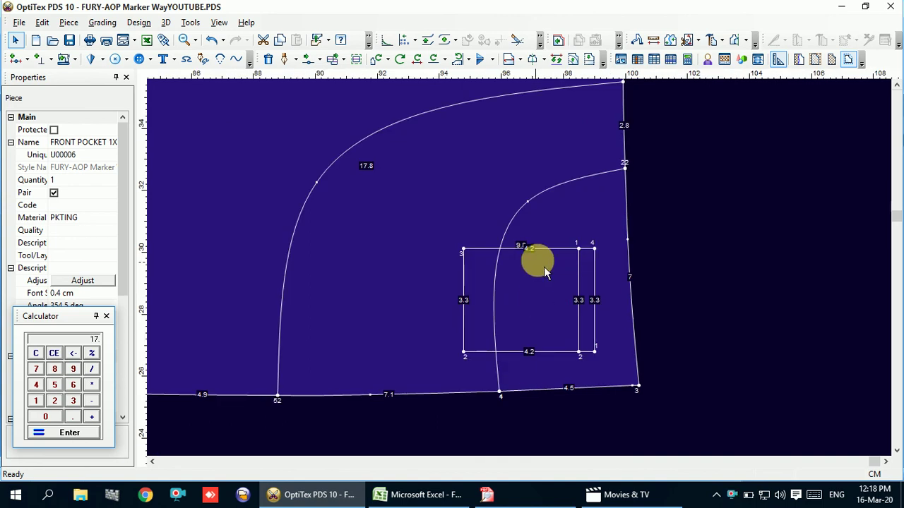
left_click(589, 59)
left_click(465, 251)
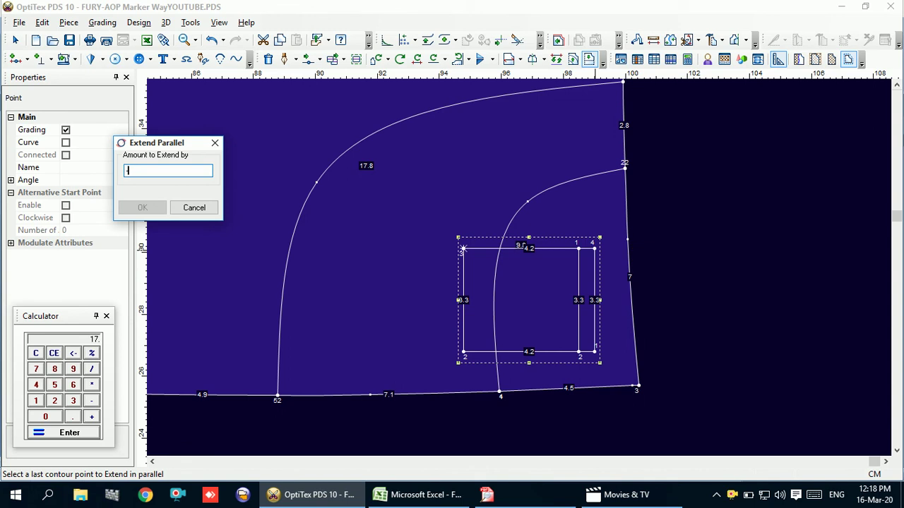
type(".3")
Lower the pocket's top edge by extending it in parallel by -0.2
key("Return")
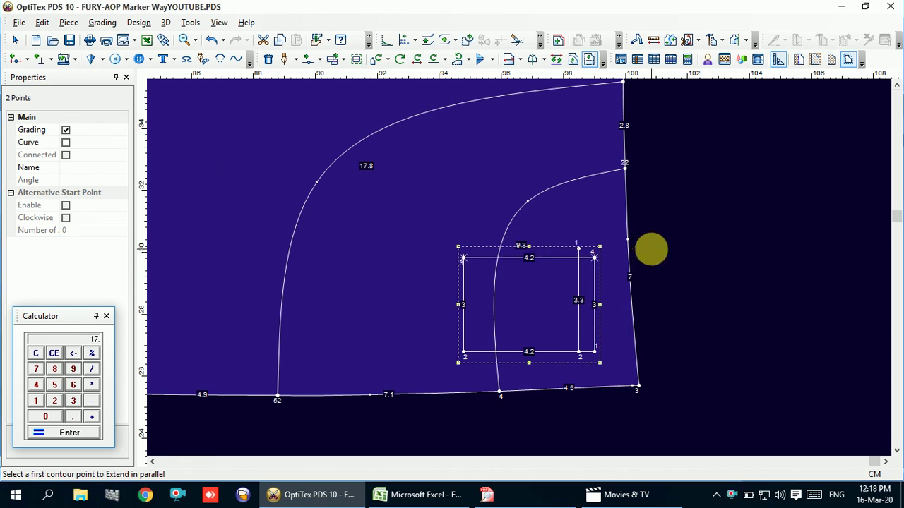
scroll(581, 286, "up", 2)
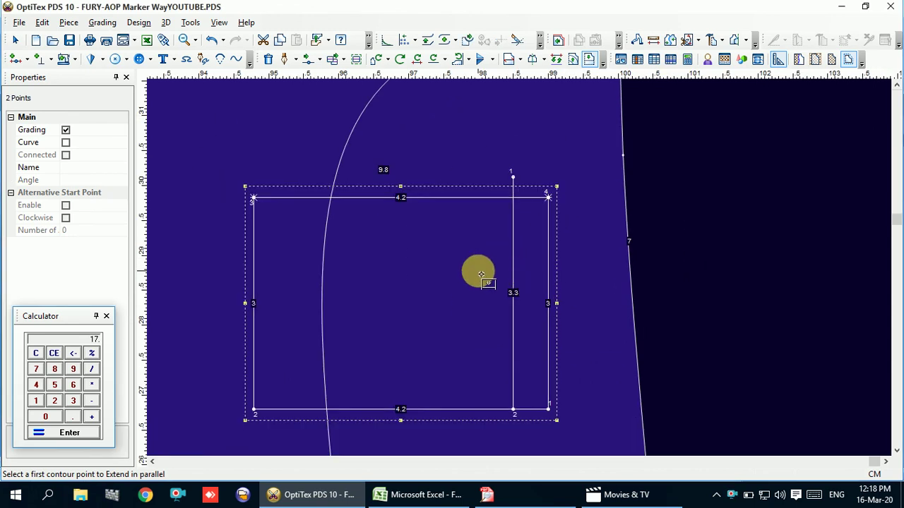
left_click(252, 197)
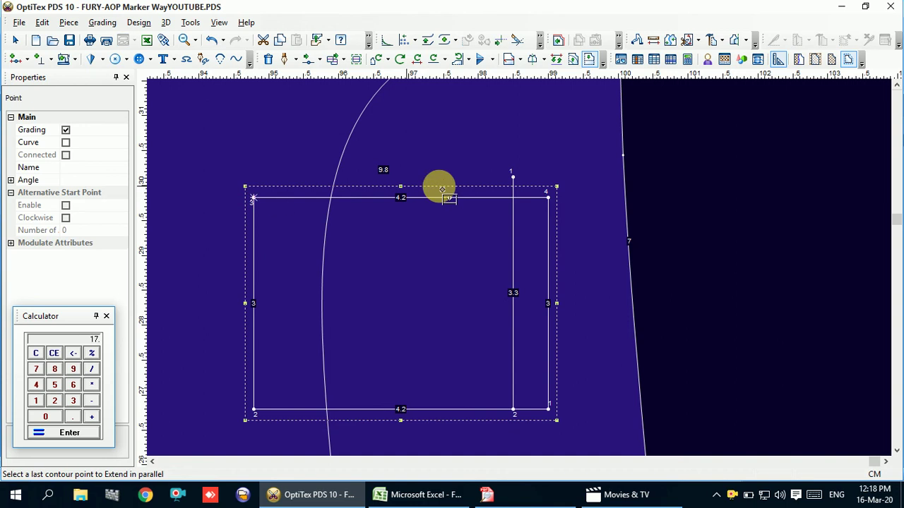
left_click(548, 198)
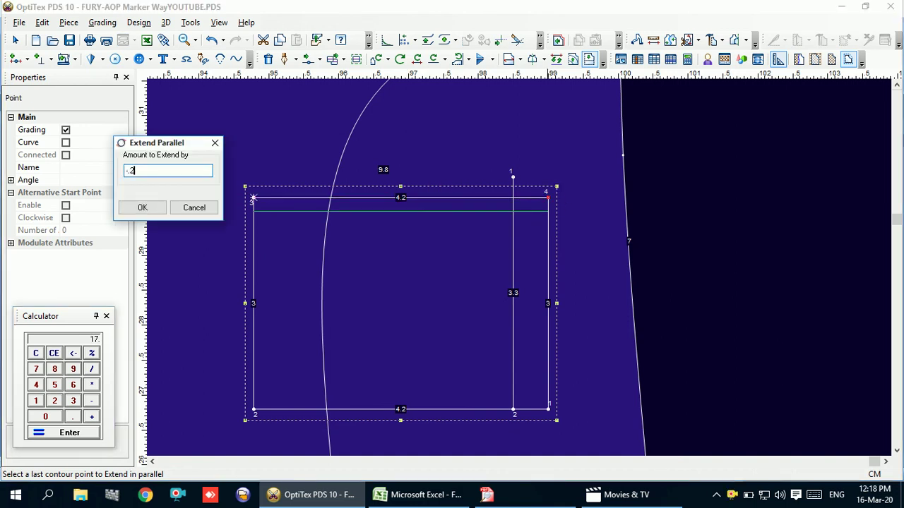
key("Return")
right_click(544, 139)
left_click(578, 148)
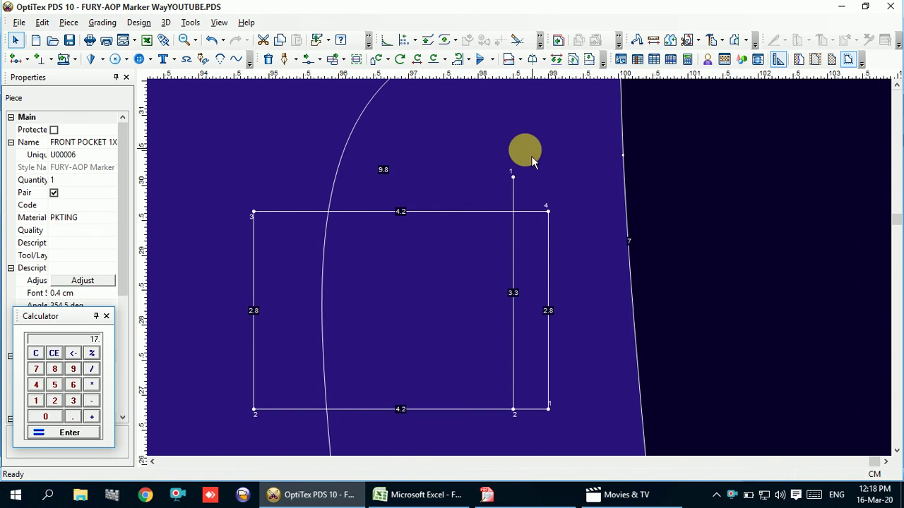
Trim the inner vertical line at the top edge, then delete it
left_click(524, 43)
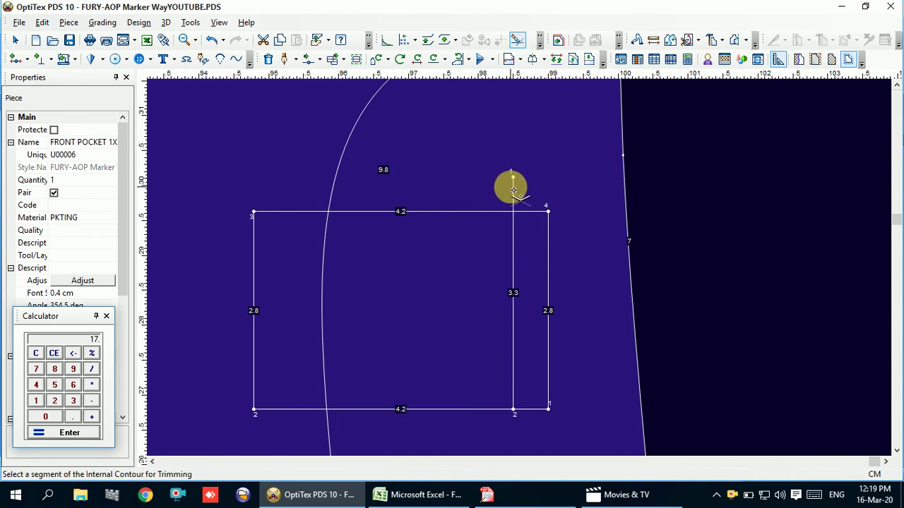
left_click(513, 189)
right_click(682, 147)
left_click(718, 154)
scroll(527, 278, "down", 1)
scroll(567, 288, "down", 2)
scroll(563, 285, "up", 2)
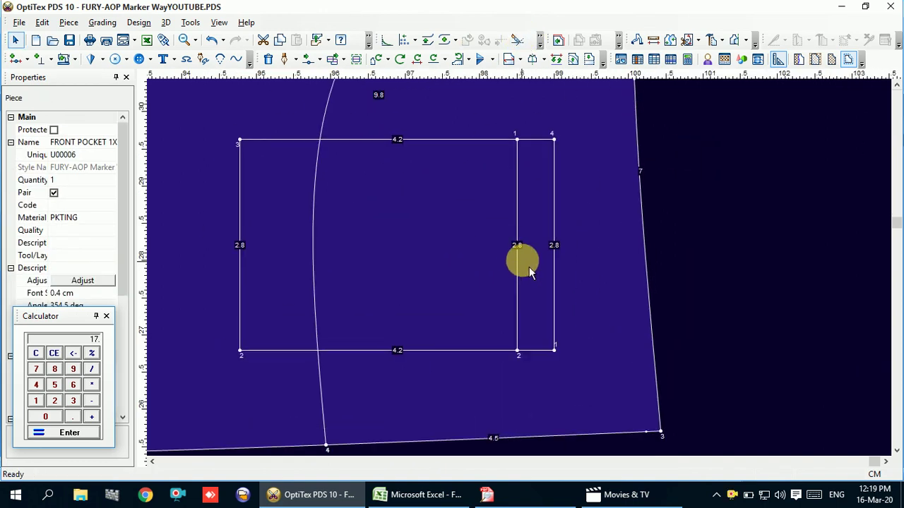
left_click(524, 255)
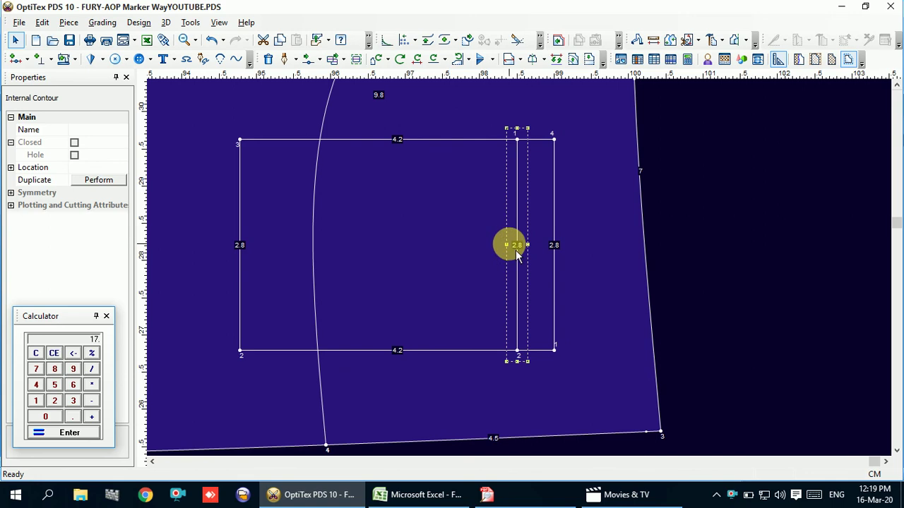
key("Delete")
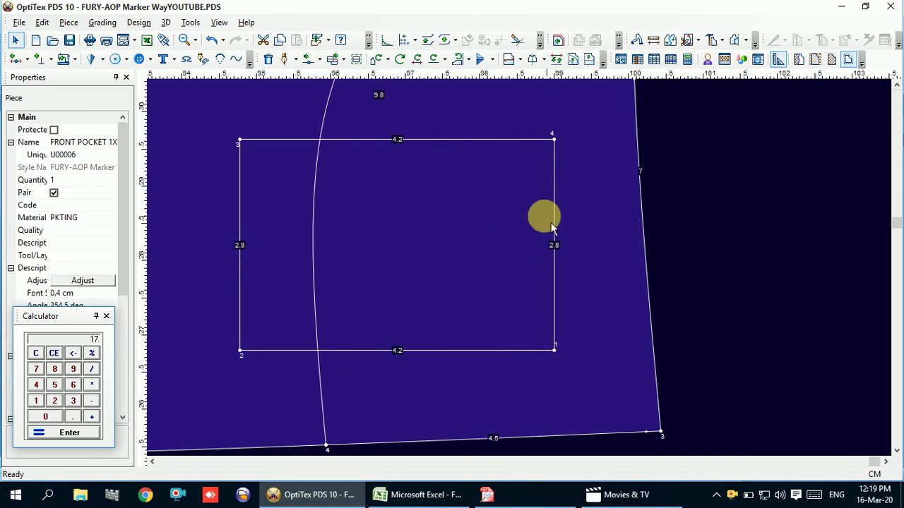
Create a line parallel to the right edge at distance 2, inside the rectangle
key("p")
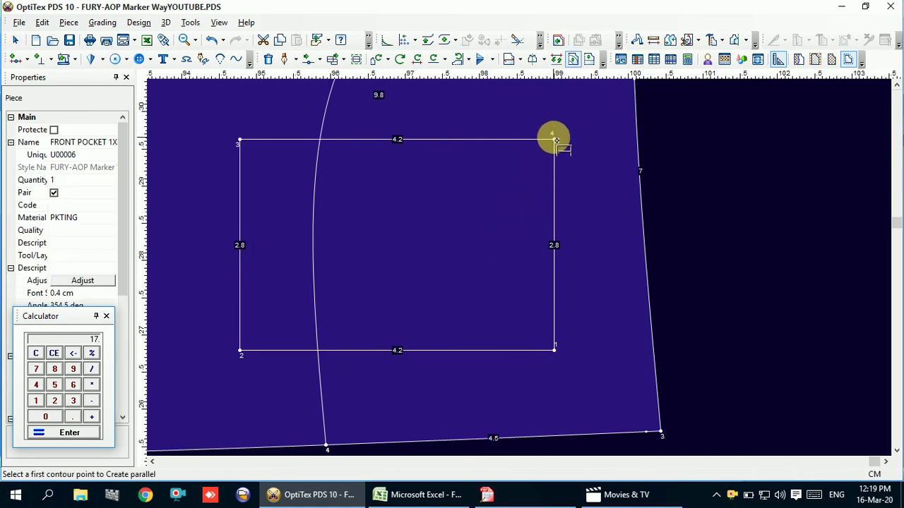
left_click(555, 141)
left_click(555, 347)
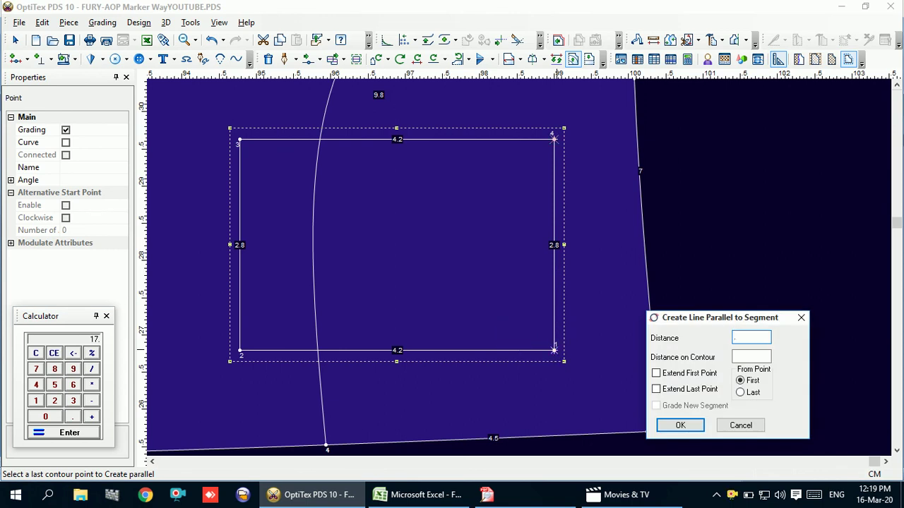
type("2")
key("Return")
right_click(756, 262)
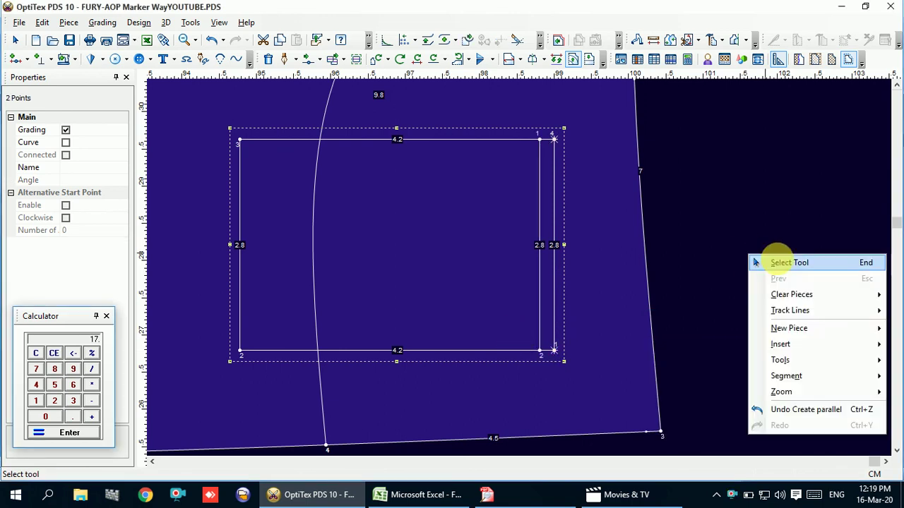
left_click(755, 263)
Zoom out to the whole pocket piece and briefly check the jeans reference drawing
scroll(432, 280, "down", 3)
scroll(524, 282, "down", 1)
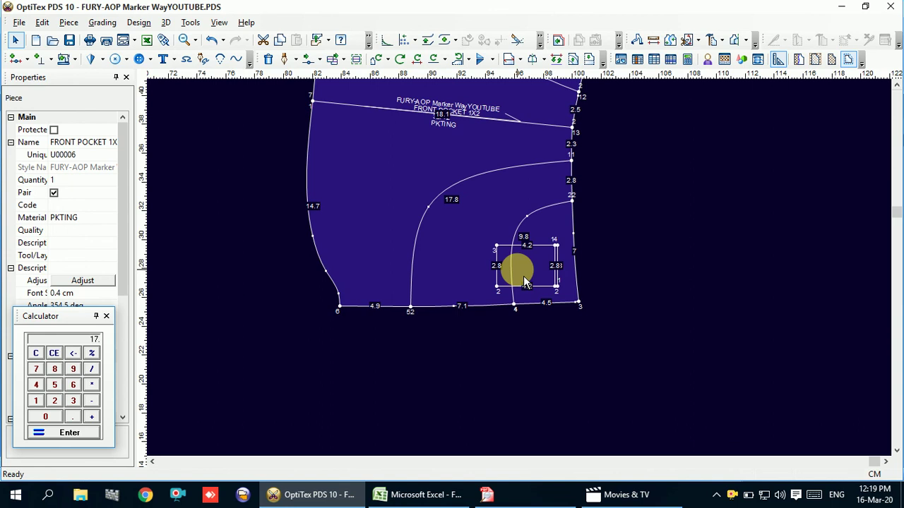
scroll(519, 272, "down", 1)
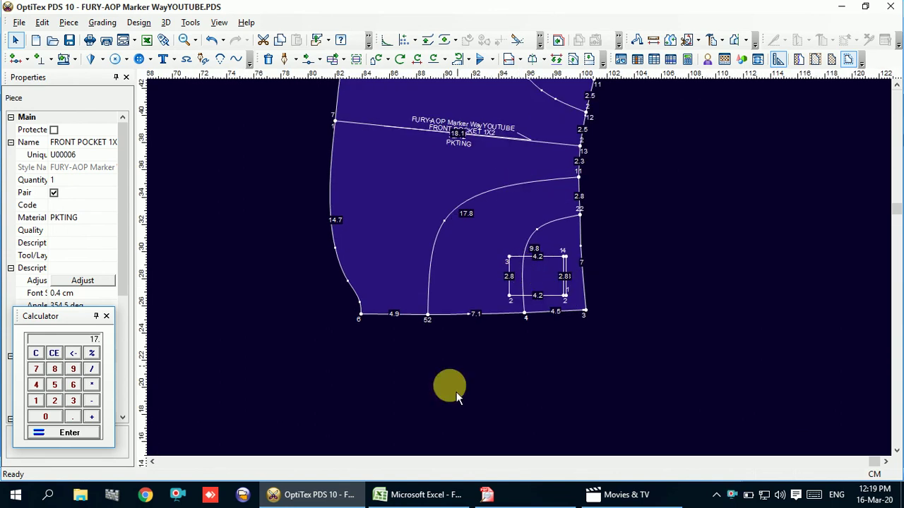
left_click(487, 494)
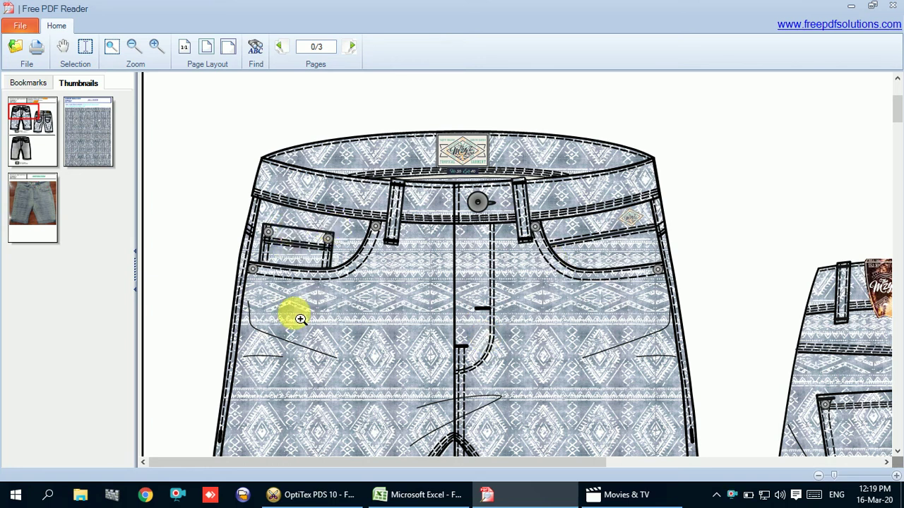
left_click(487, 495)
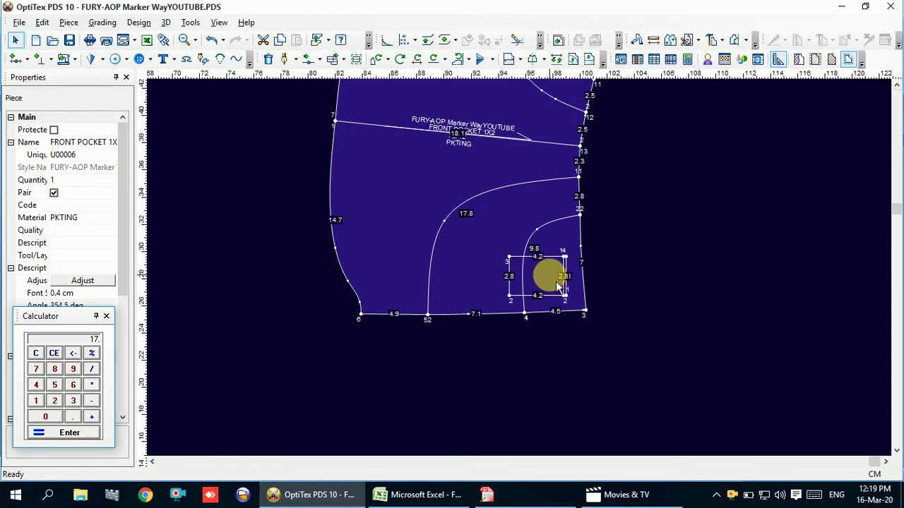
Trace the pocket's top, left and bottom edges into a new piece and move it aside
scroll(558, 285, "up", 3)
left_click(483, 226)
left_click(422, 276)
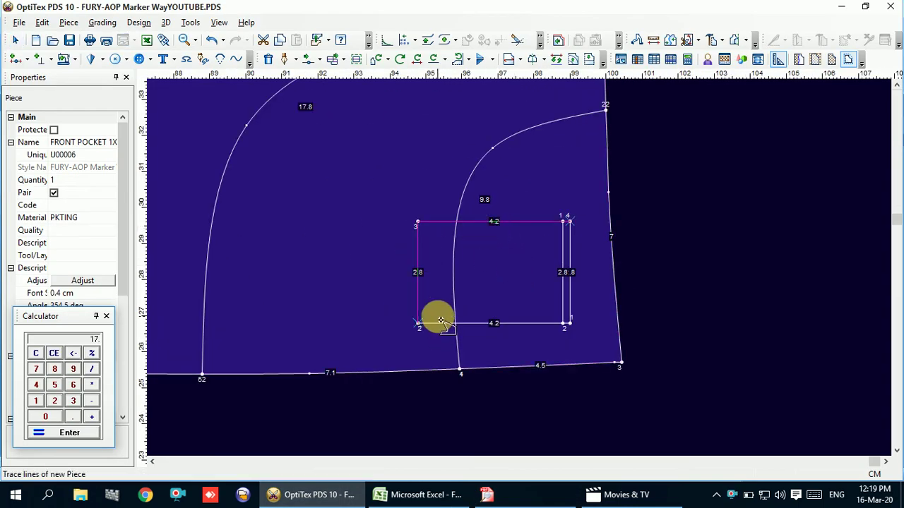
left_click(491, 323)
left_click(573, 310)
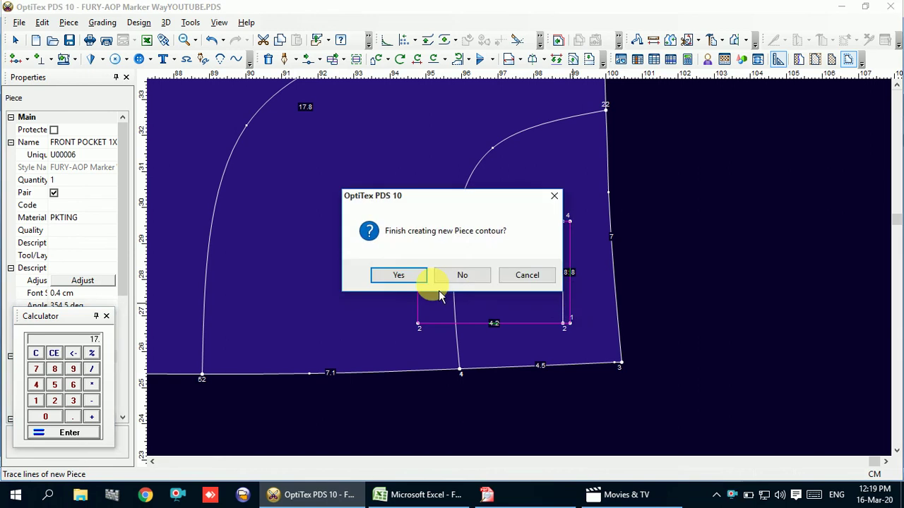
left_click(424, 274)
left_click_drag(523, 272, 520, 266)
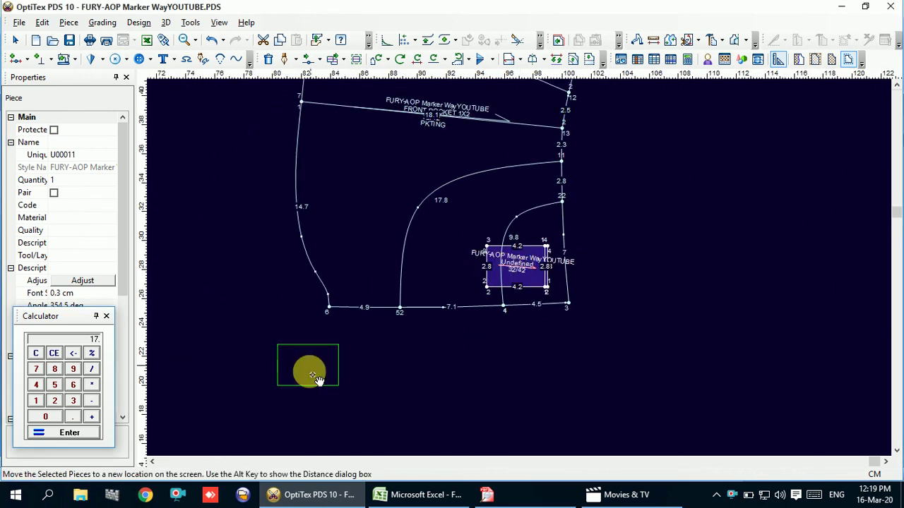
scroll(313, 373, "down", 2)
scroll(521, 266, "up", 2)
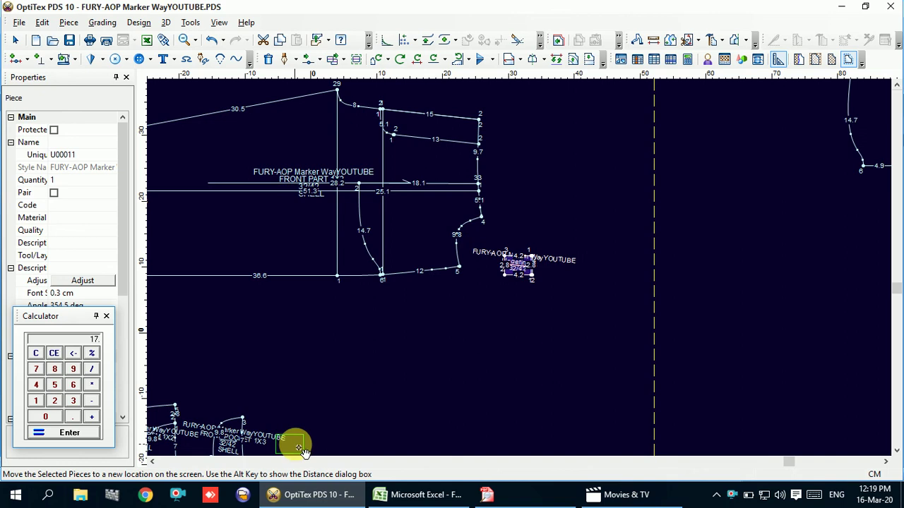
scroll(519, 268, "up", 4)
scroll(523, 272, "up", 1)
right_click(588, 183)
left_click(629, 188)
Try forming a new piece from the pocket area, then cancel the tool
scroll(522, 270, "up", 4)
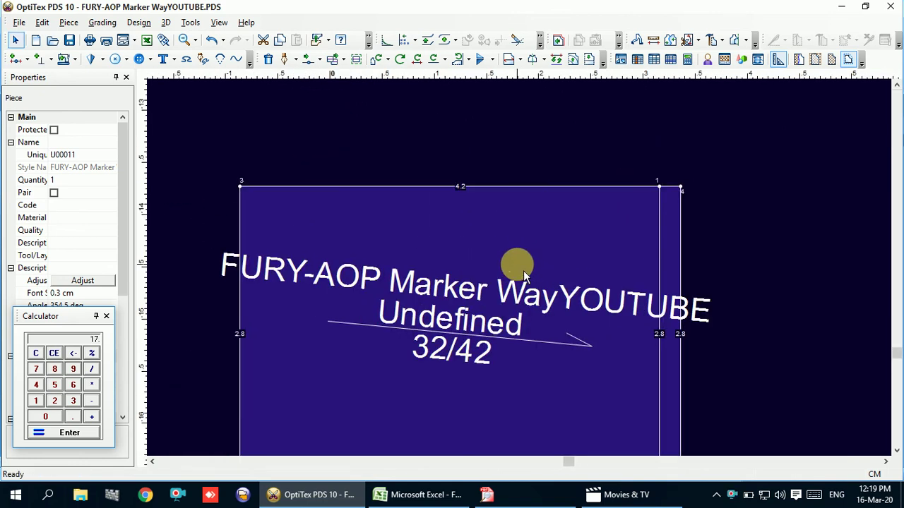
scroll(523, 258, "down", 3)
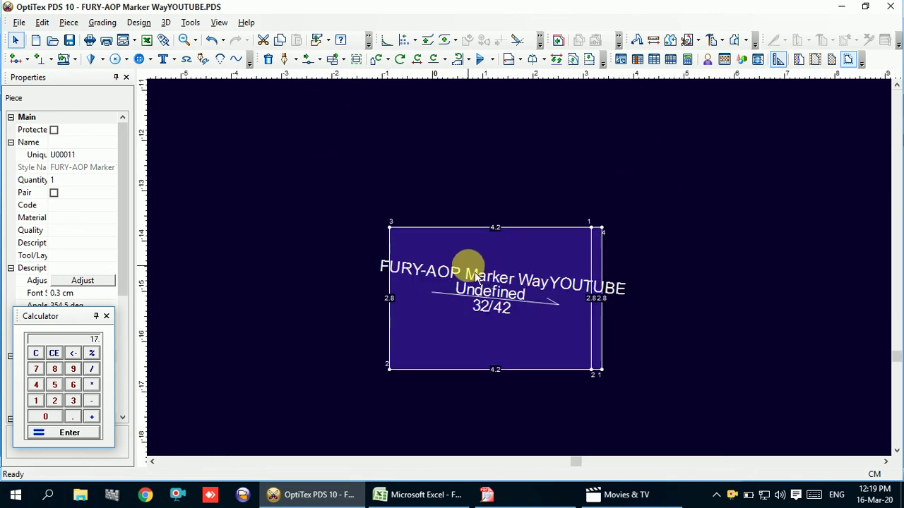
key("Return")
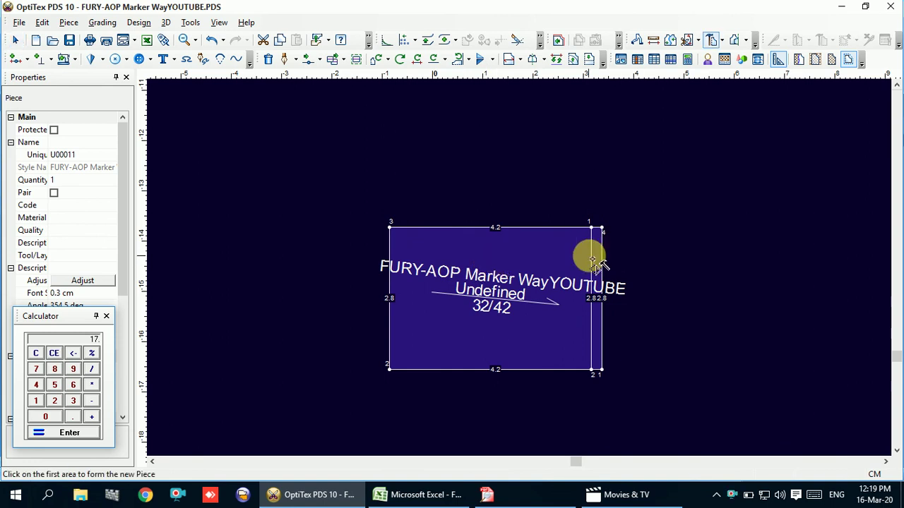
left_click(597, 261)
right_click(609, 191)
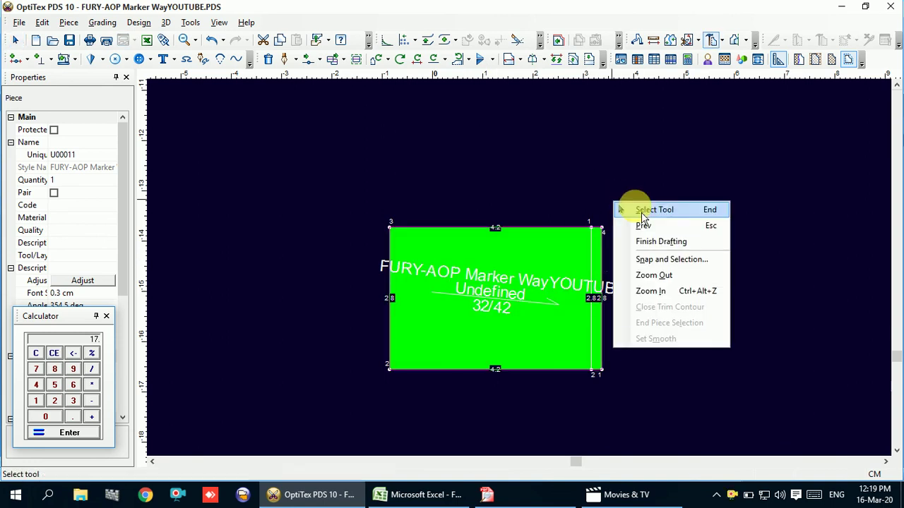
left_click(657, 207)
scroll(563, 276, "down", 3)
scroll(521, 262, "down", 2)
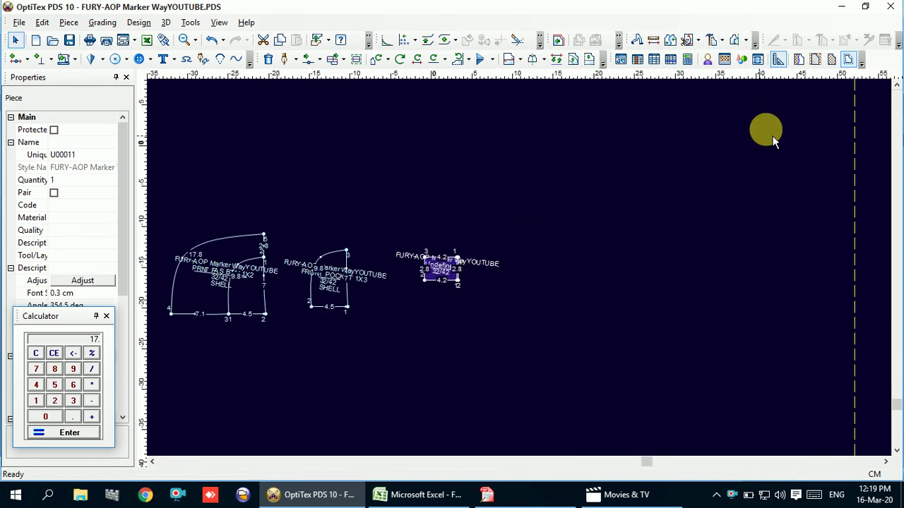
Select the new small pocket piece
scroll(636, 233, "down", 1)
scroll(821, 139, "up", 3)
scroll(522, 267, "up", 2)
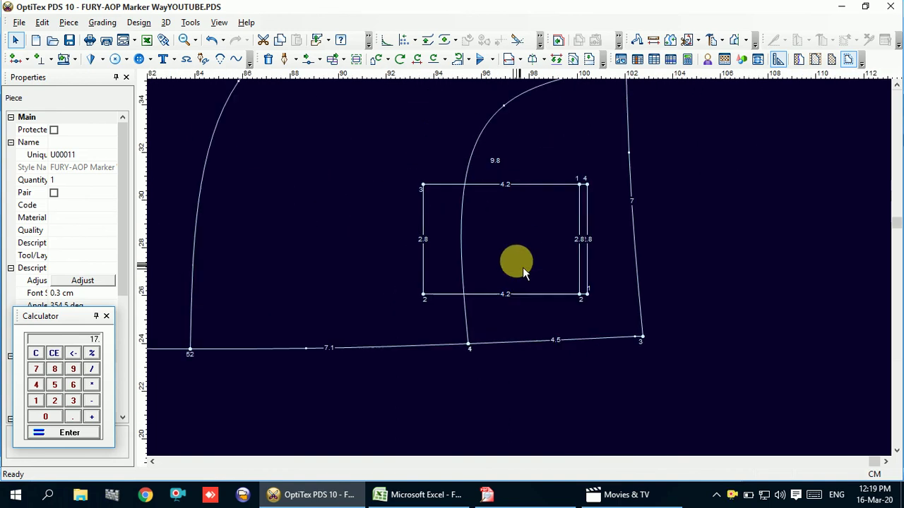
scroll(510, 264, "up", 1)
left_click(510, 264)
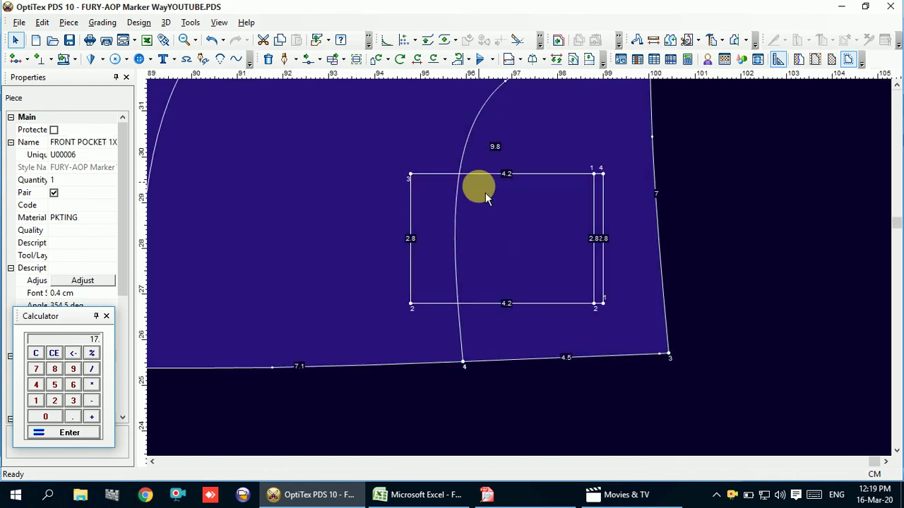
scroll(349, 339, "down", 2)
scroll(502, 293, "down", 1)
scroll(512, 273, "down", 1)
scroll(513, 272, "down", 1)
scroll(506, 261, "down", 1)
scroll(480, 192, "up", 3)
scroll(544, 290, "up", 3)
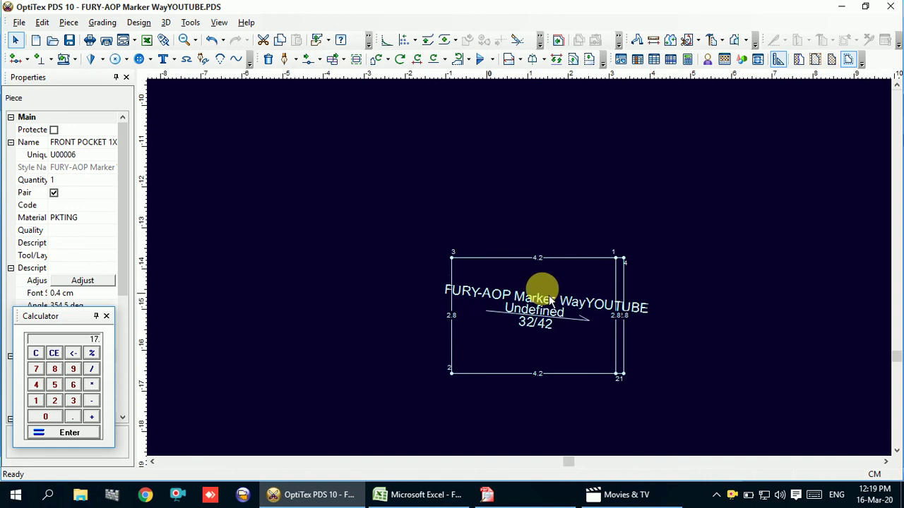
left_click(553, 292)
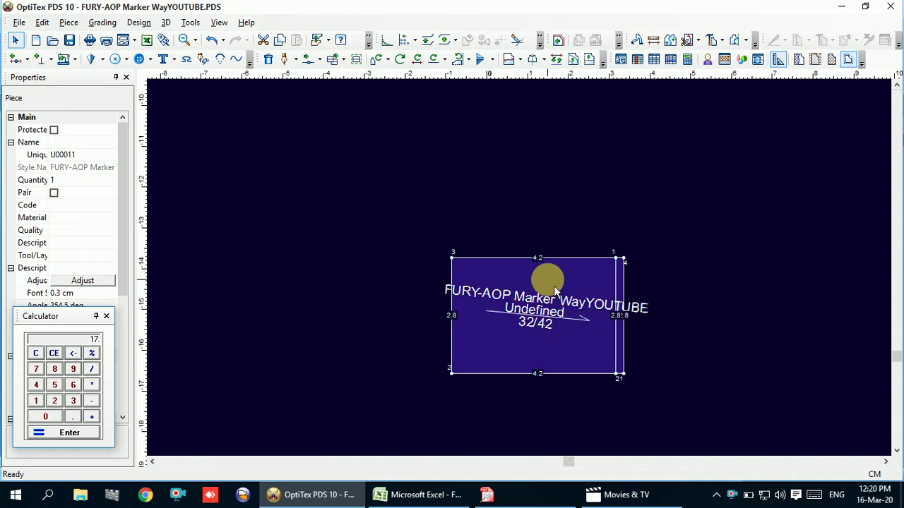
scroll(586, 283, "up", 1)
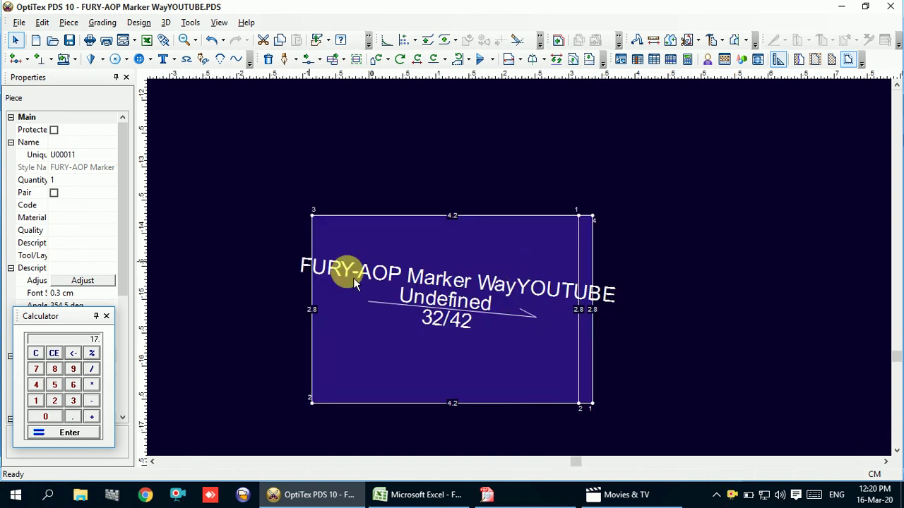
left_click(586, 281)
left_click(563, 272)
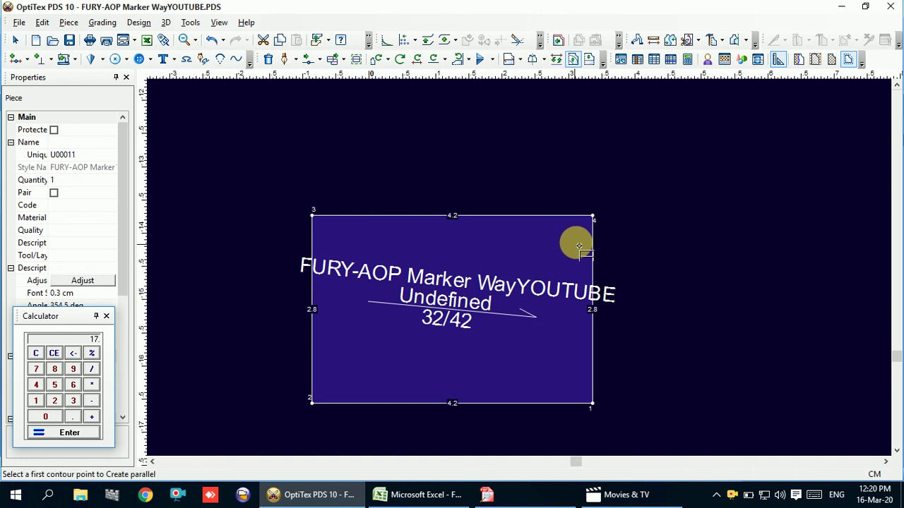
Attempt a parallel line from the right edge's corners, then dismiss the settings
left_click(592, 216)
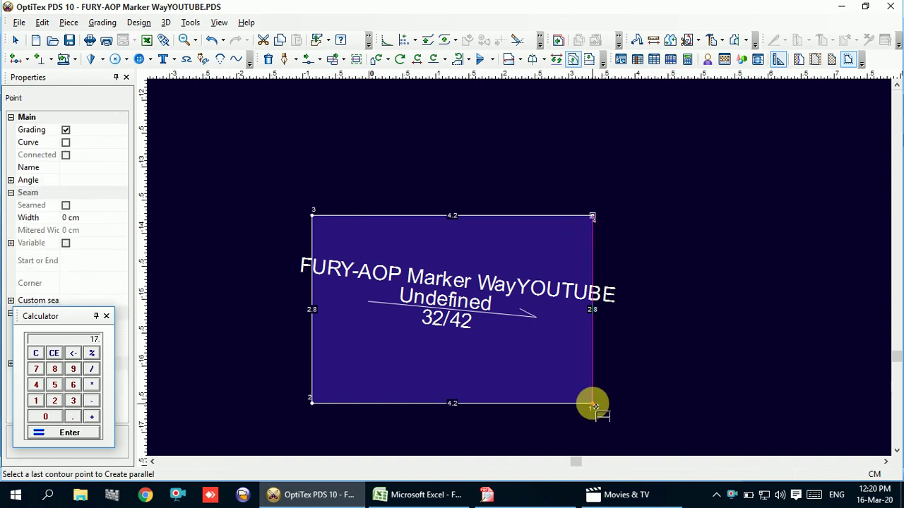
right_click(639, 256)
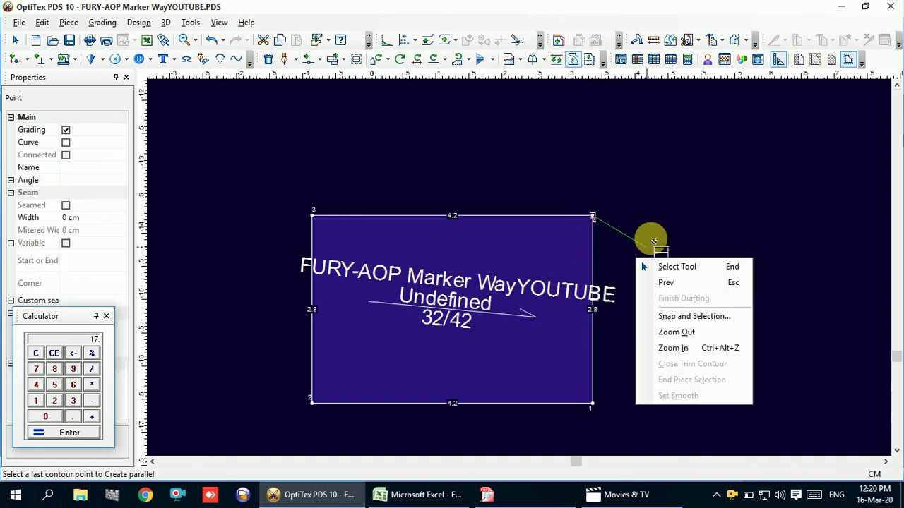
right_click(660, 215)
left_click(675, 215)
left_click(593, 217)
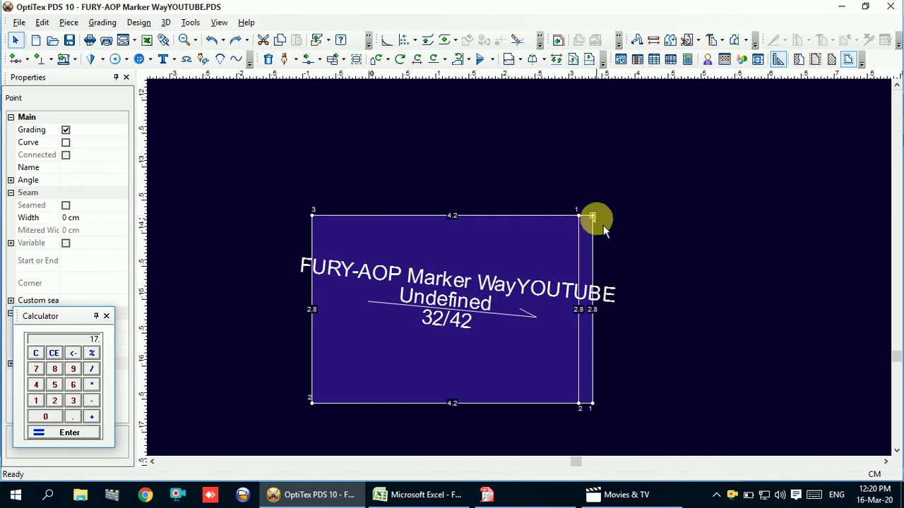
left_click(593, 217)
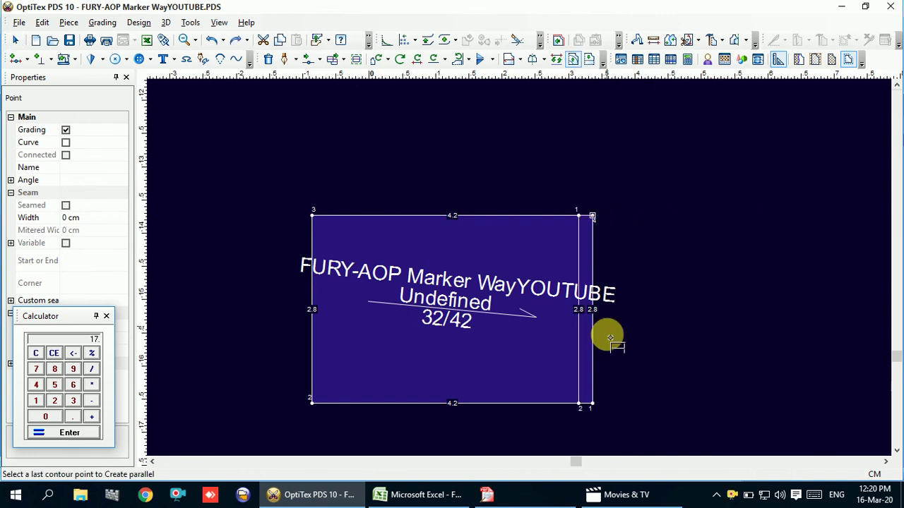
left_click(592, 405)
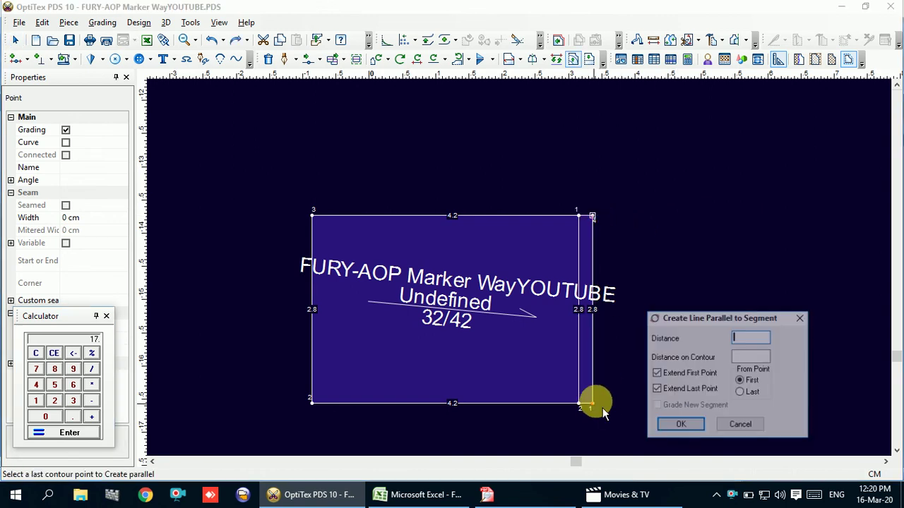
type("-1")
key("Return")
left_click(691, 351)
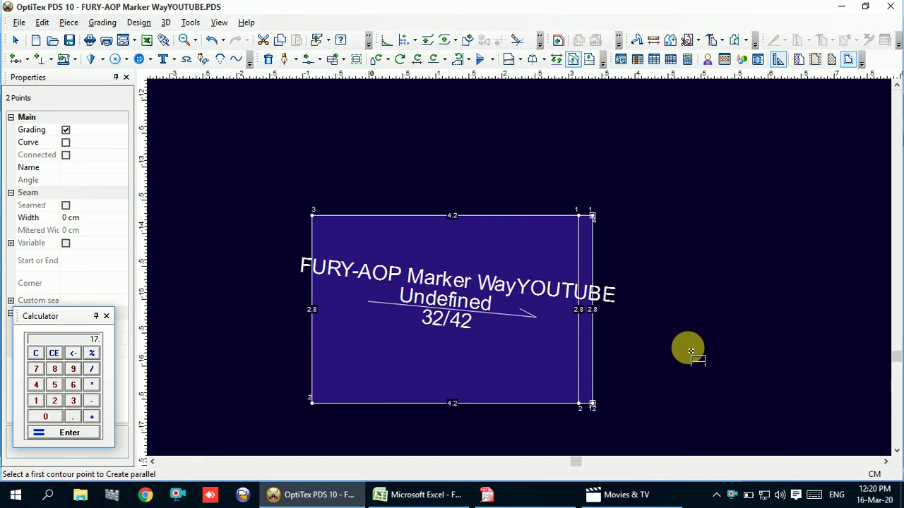
Draw a line parallel to the right edge at distance 10, adding points on the contour
left_click(593, 218)
left_click(593, 405)
type("10")
key("Return")
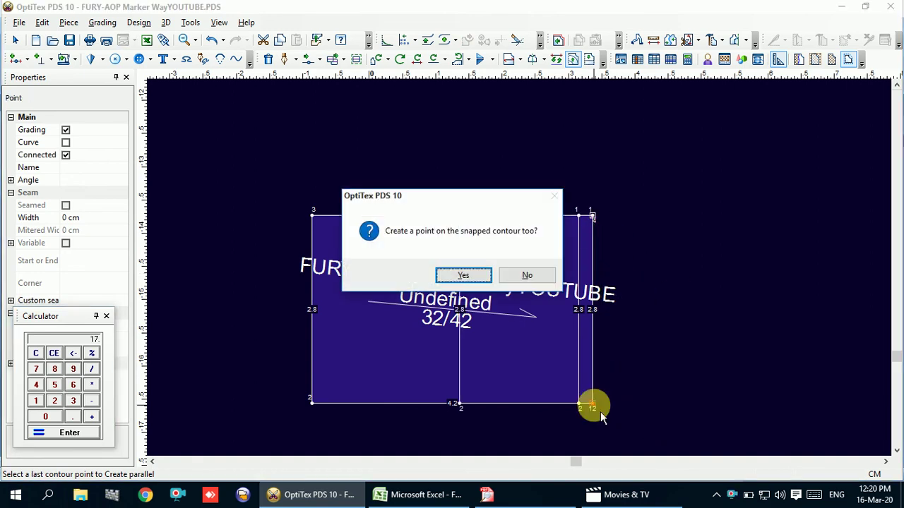
left_click(466, 275)
right_click(506, 130)
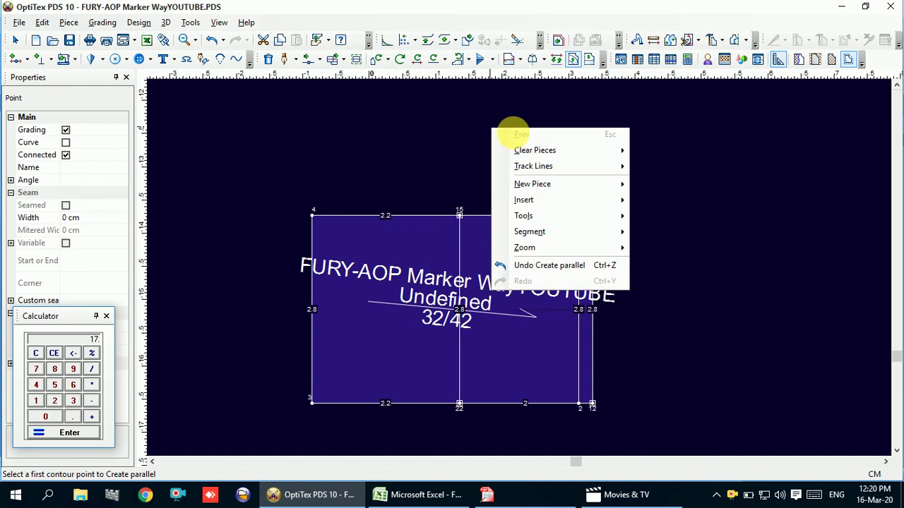
key("Escape")
left_click(503, 297)
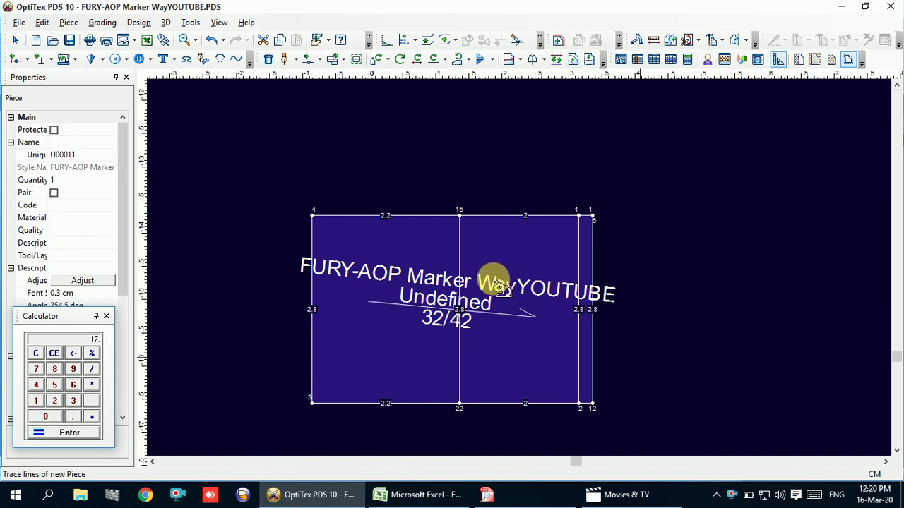
Trace the rectangle's right section into a new piece placed to its right
left_click(498, 219)
left_click(459, 256)
left_click(504, 401)
left_click(592, 363)
right_click(589, 363)
left_click(402, 275)
left_click(607, 290)
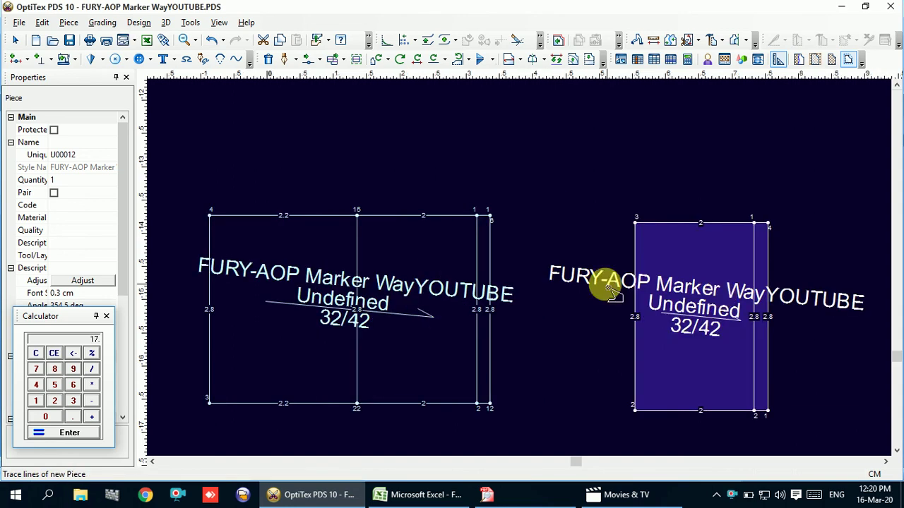
scroll(504, 268, "down", 2)
scroll(468, 161, "down", 1)
right_click(469, 165)
left_click(505, 172)
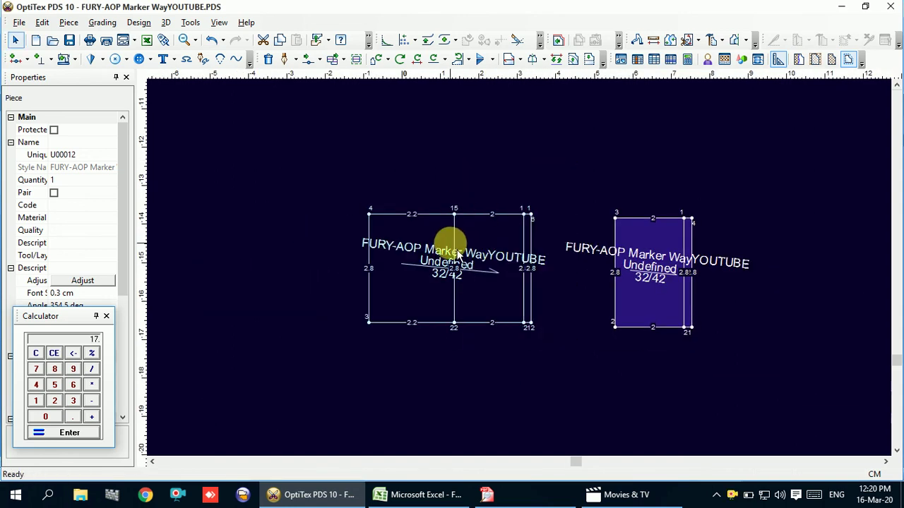
Move the internal dividing line off the original piece onto its right edge
left_click(460, 256)
left_click(460, 252)
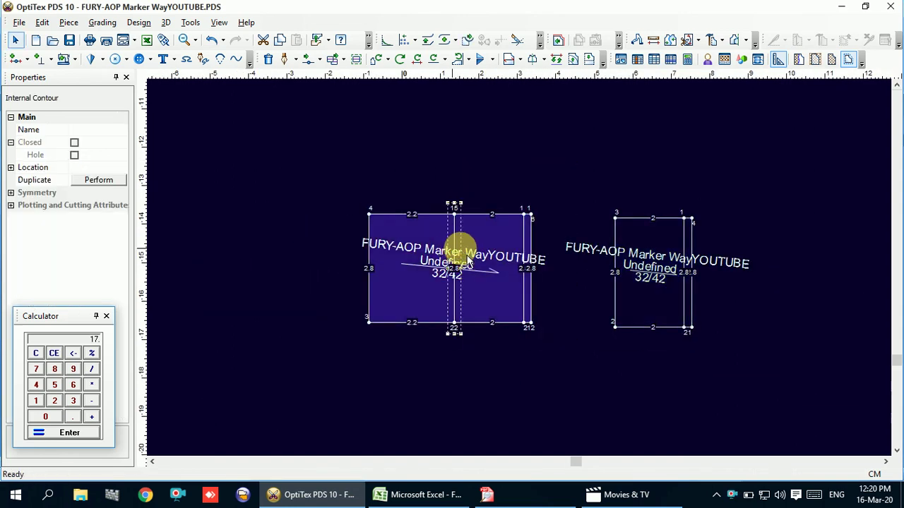
left_click_drag(460, 248, 529, 257)
left_click(381, 258)
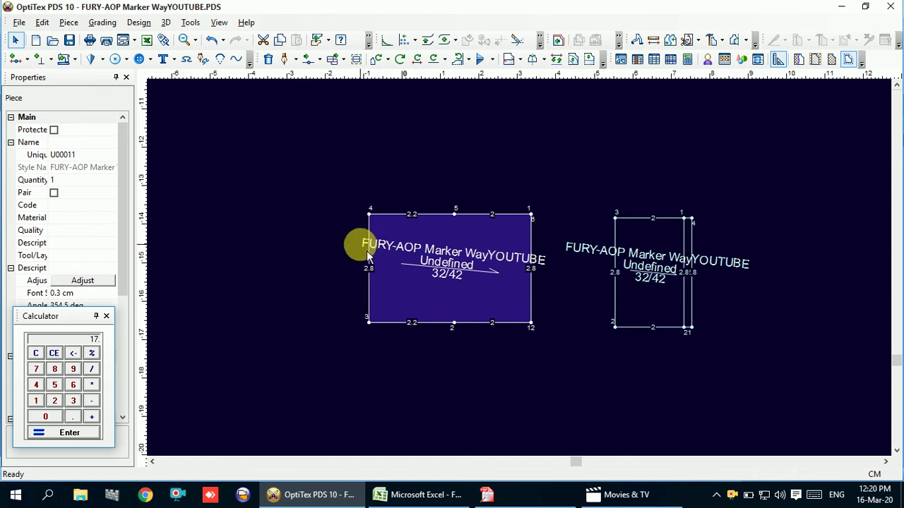
Mirror the rectangle piece about a half line on its left edge
key("m")
left_click(367, 323)
left_click(369, 214)
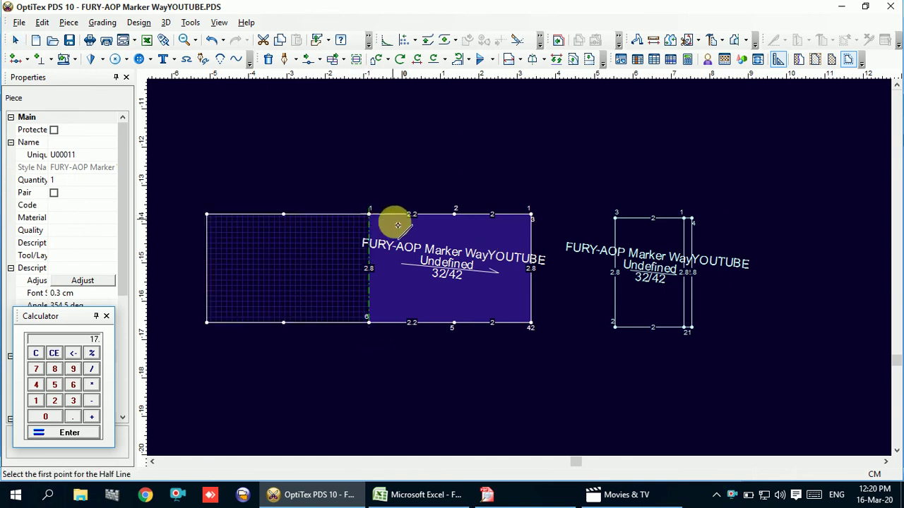
scroll(387, 218, "down", 2)
right_click(520, 186)
key("Escape")
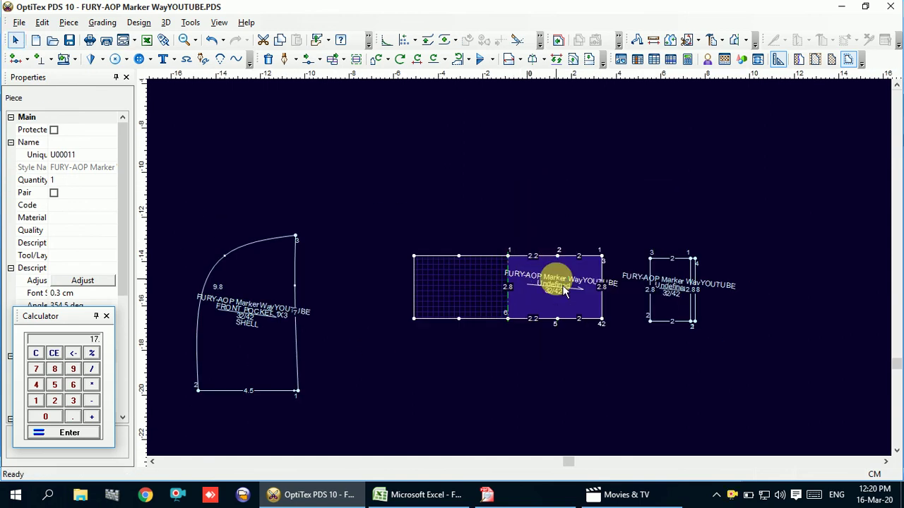
scroll(549, 302, "up", 2)
scroll(524, 274, "up", 1)
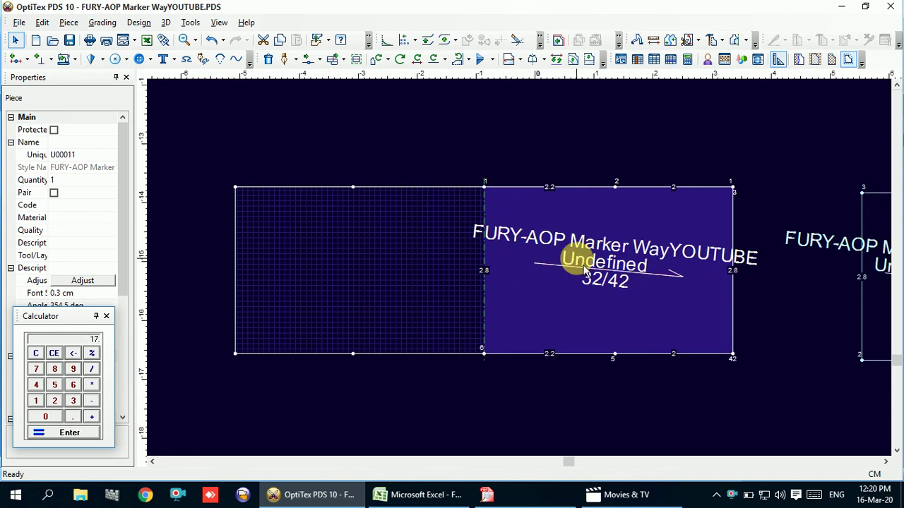
Move the mirrored rectangle's right edge 1 cm inward with Extend Parallel, narrowing it to 3.2
left_click(588, 59)
left_click(732, 354)
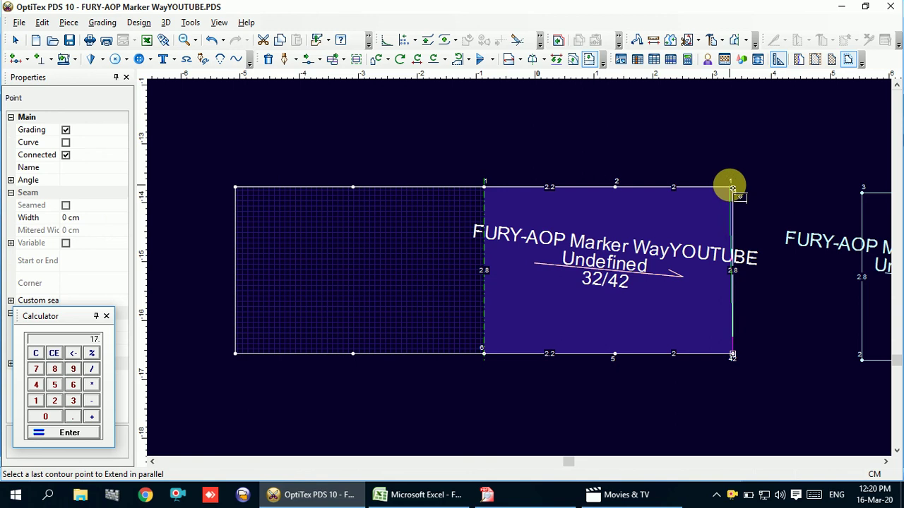
left_click(732, 188)
type("1")
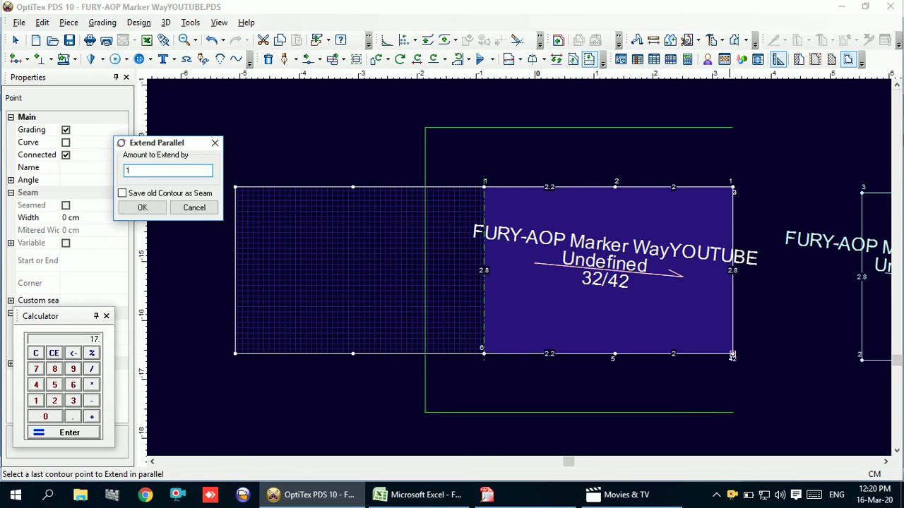
key("Return")
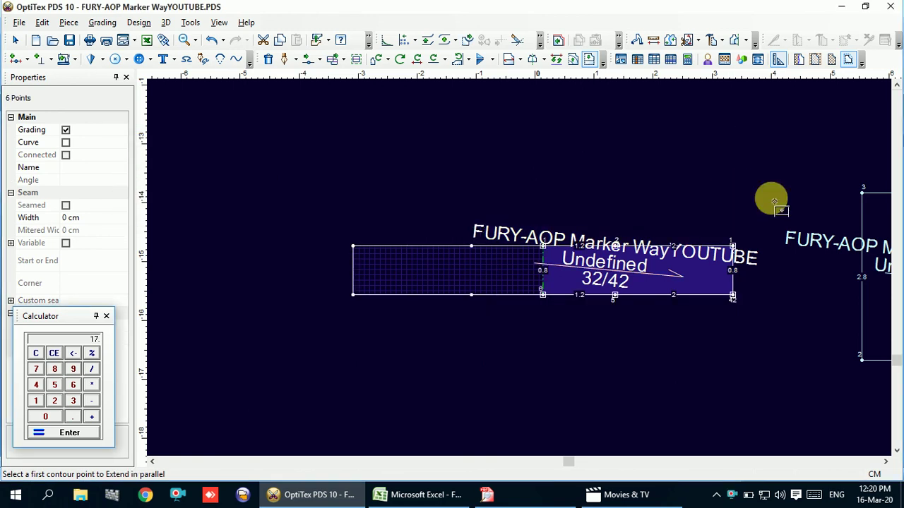
left_click(733, 188)
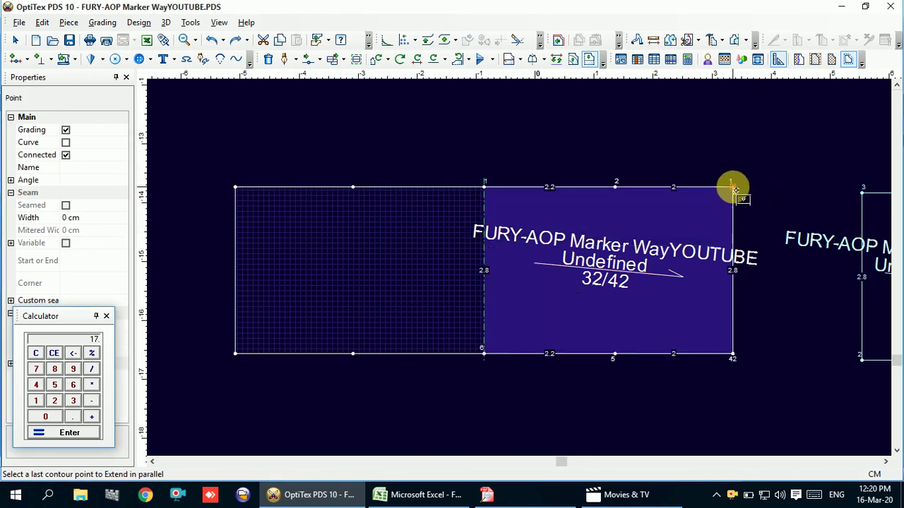
left_click(733, 354)
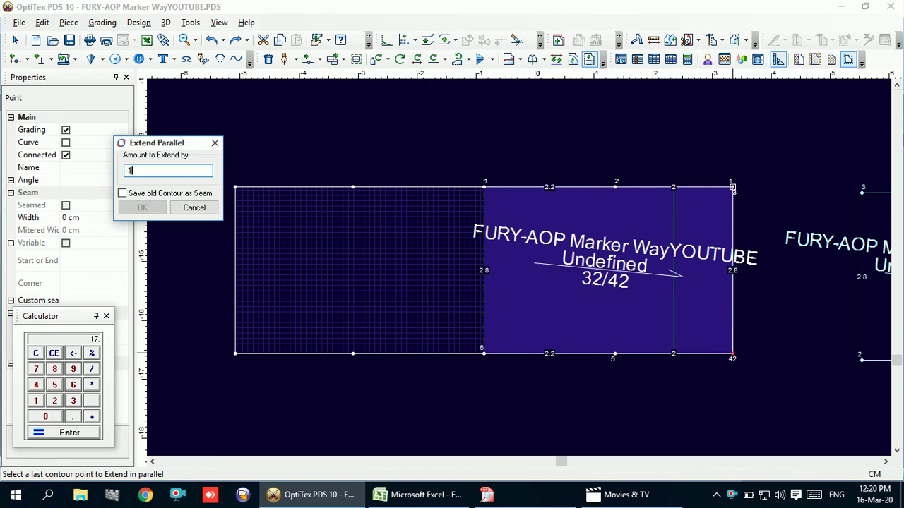
key("Return")
right_click(724, 128)
left_click(738, 136)
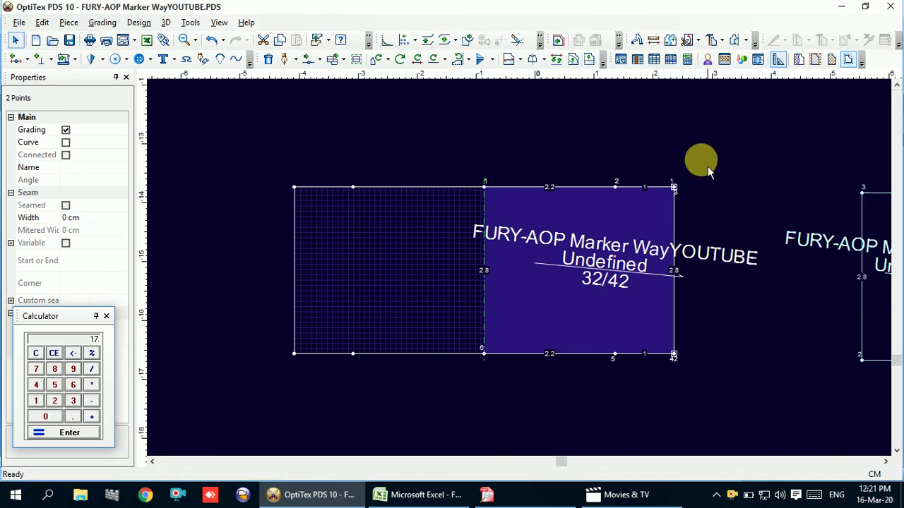
Delete the extra points on the rectangle's top and bottom edges
key("Delete")
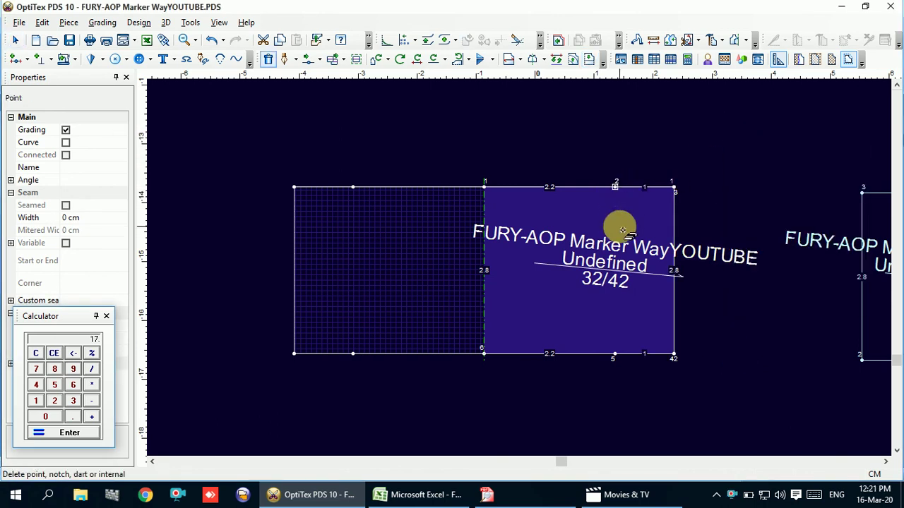
left_click(615, 187)
left_click(616, 358)
scroll(523, 264, "down", 3)
right_click(543, 150)
left_click(583, 161)
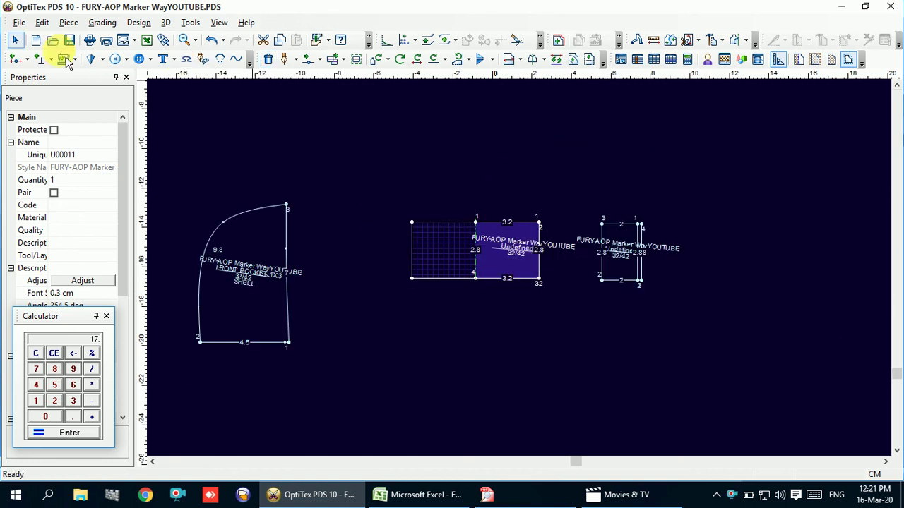
Save the pattern, accepting automatic piece names P11 and P12
left_click(68, 42)
left_click(420, 286)
scroll(526, 279, "down", 3)
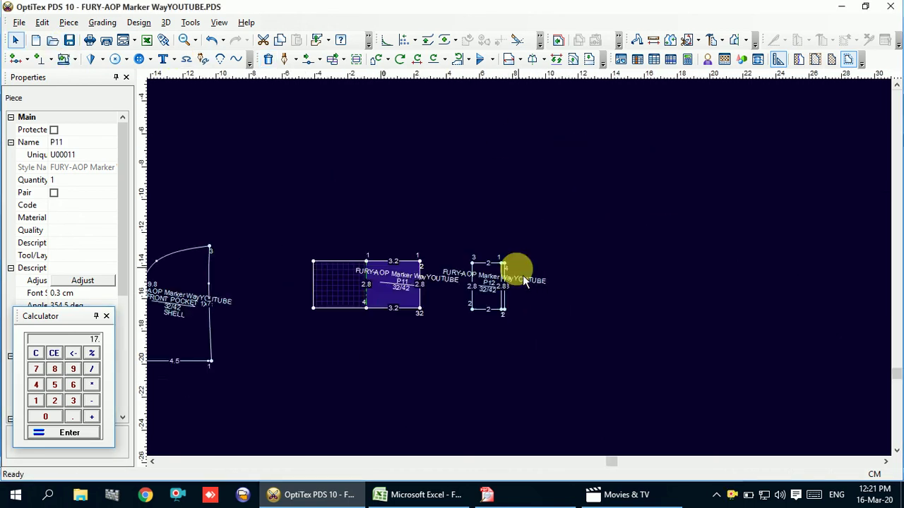
scroll(526, 281, "down", 2)
scroll(518, 266, "down", 2)
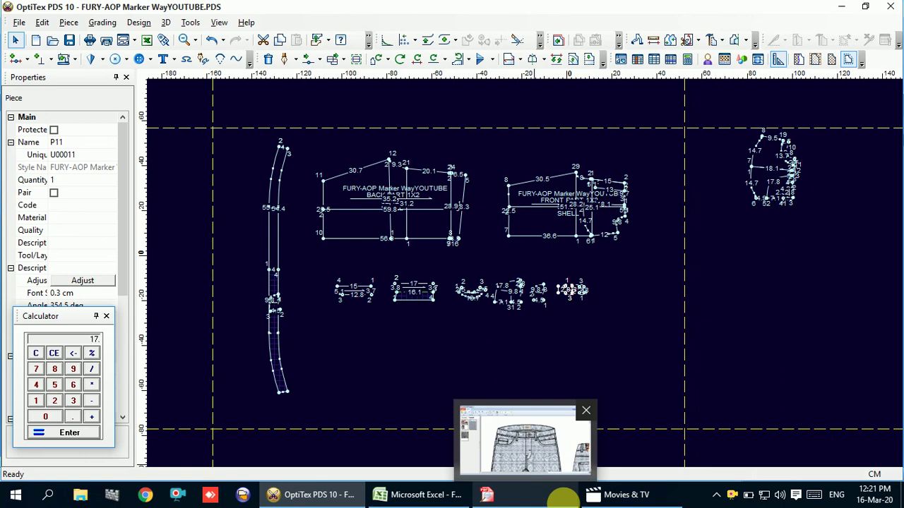
mouse_move(486, 495)
left_click(558, 496)
scroll(686, 306, "down", 1, "ctrl")
scroll(742, 329, "down", 2, "ctrl")
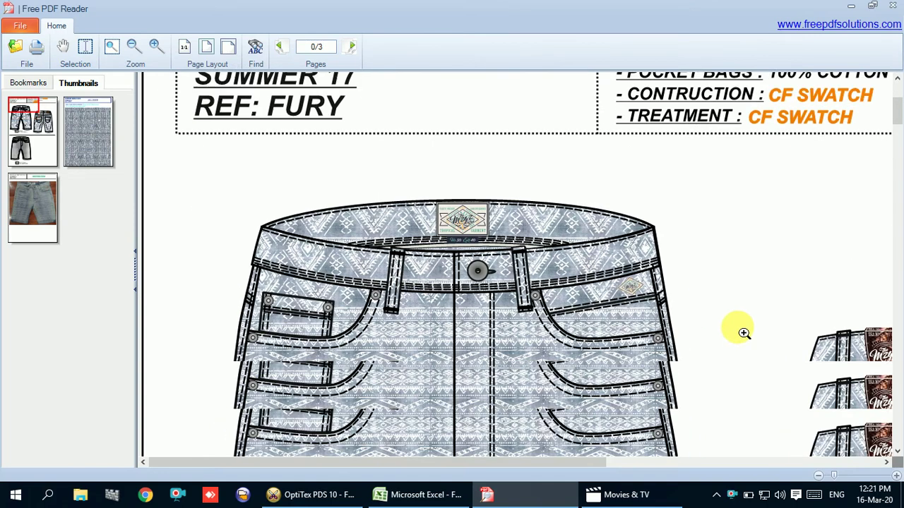
scroll(742, 329, "up", 4, "ctrl")
left_click_drag(535, 464, 818, 466)
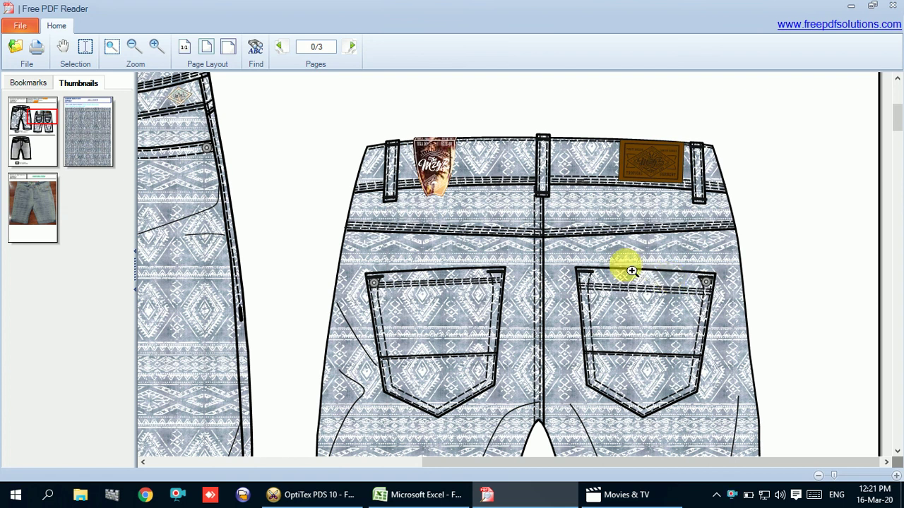
mouse_move(310, 495)
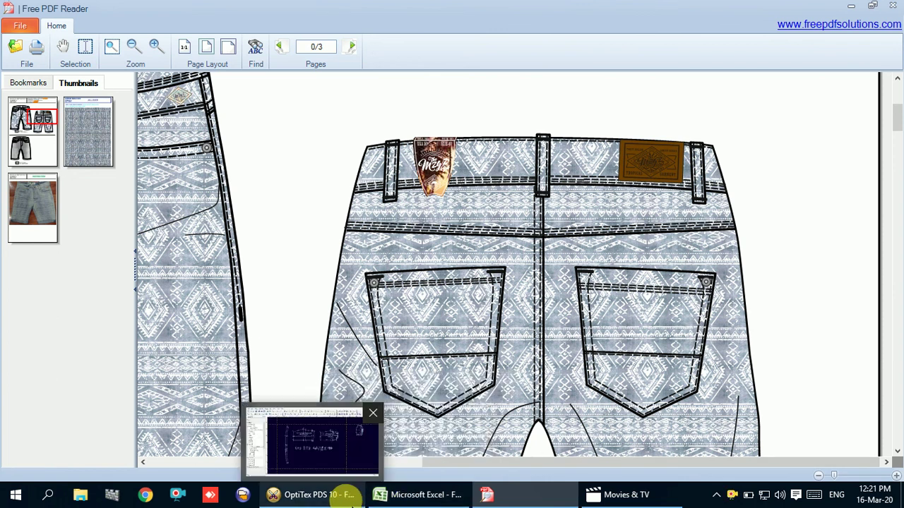
left_click(351, 498)
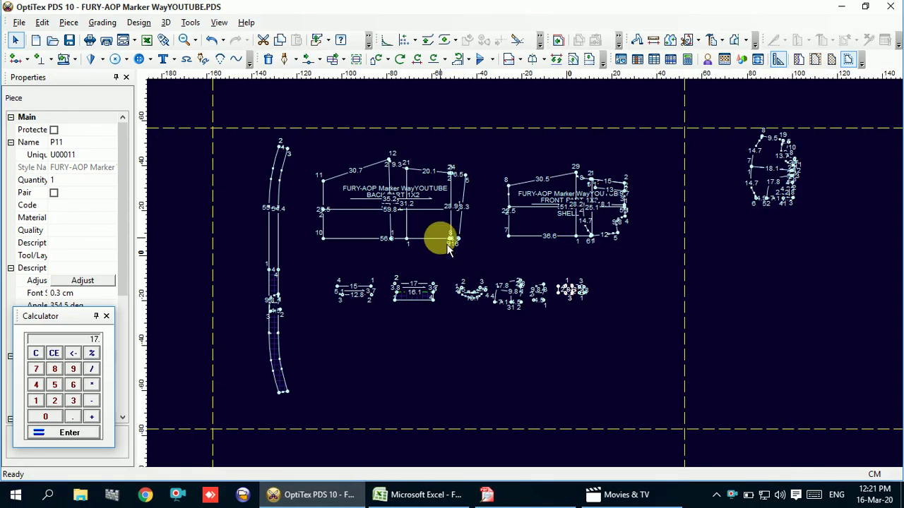
scroll(526, 273, "up", 2)
scroll(526, 273, "up", 2)
left_click(526, 273)
scroll(526, 273, "down", 2)
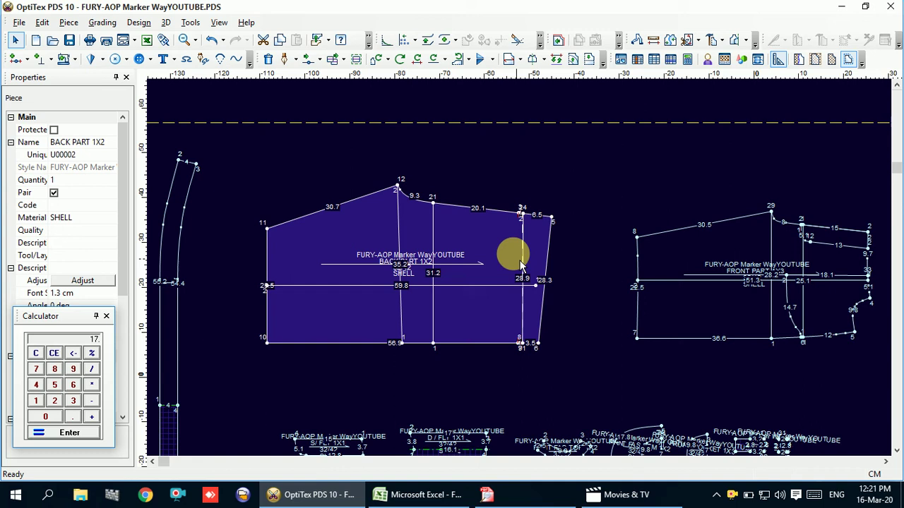
scroll(526, 273, "up", 2)
scroll(509, 297, "down", 2)
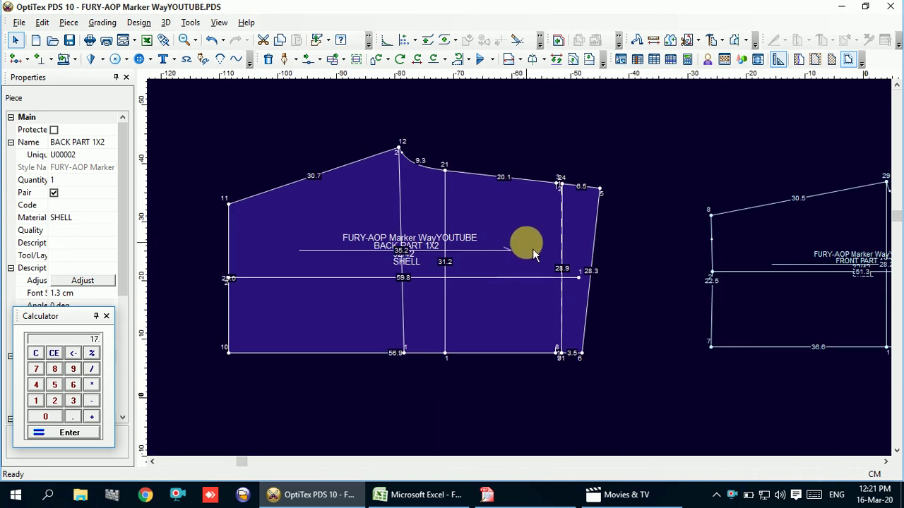
scroll(529, 262, "up", 2)
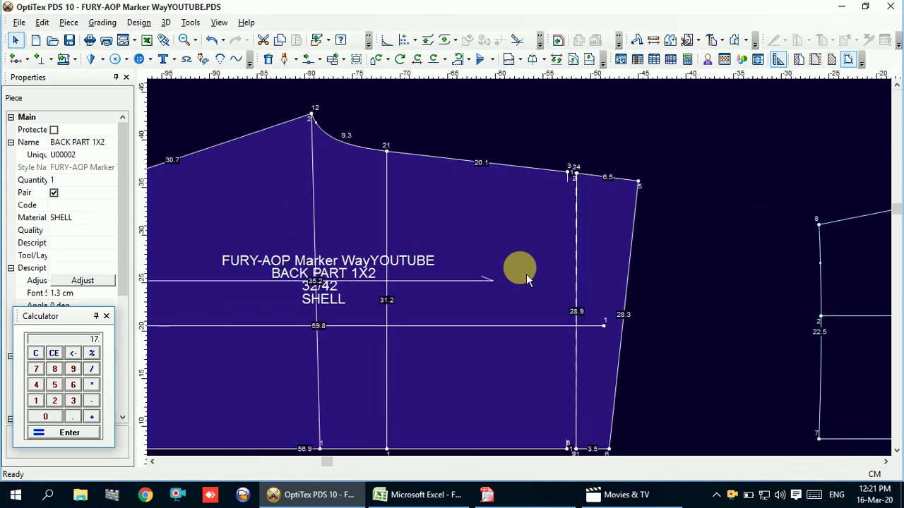
left_click(488, 495)
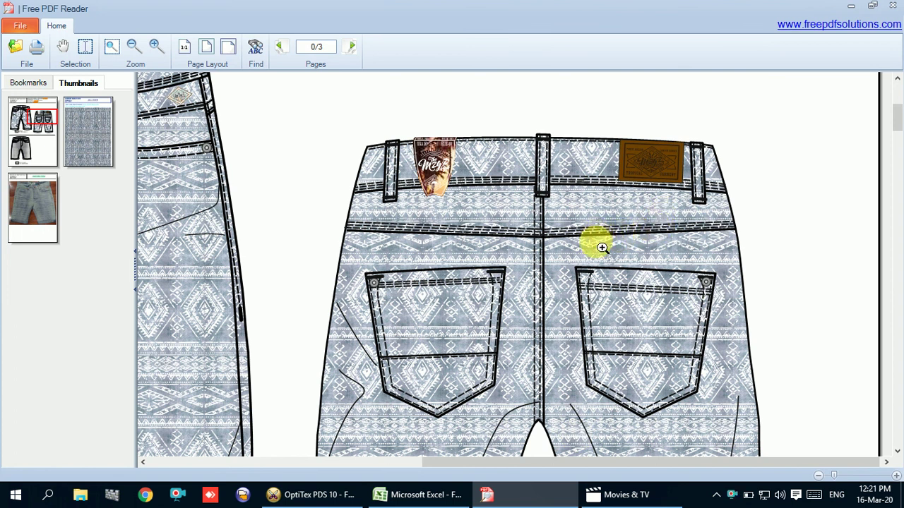
Glance at the size-spec sheet in Excel, then bring the OptiTex back-part pattern forward again
left_click(420, 494)
left_click(328, 495)
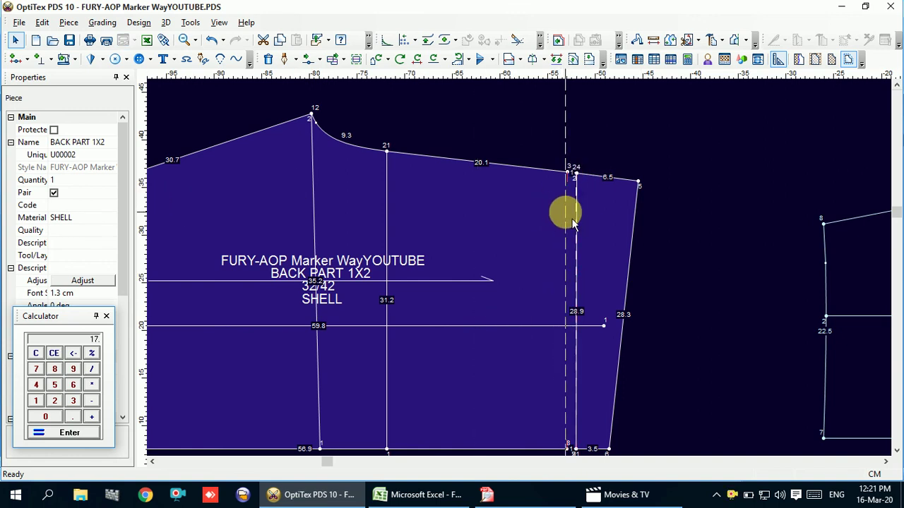
Shift the vertical guide 3 cm left and check the jeans reference drawing
left_click(574, 167)
type("-3")
key("Return")
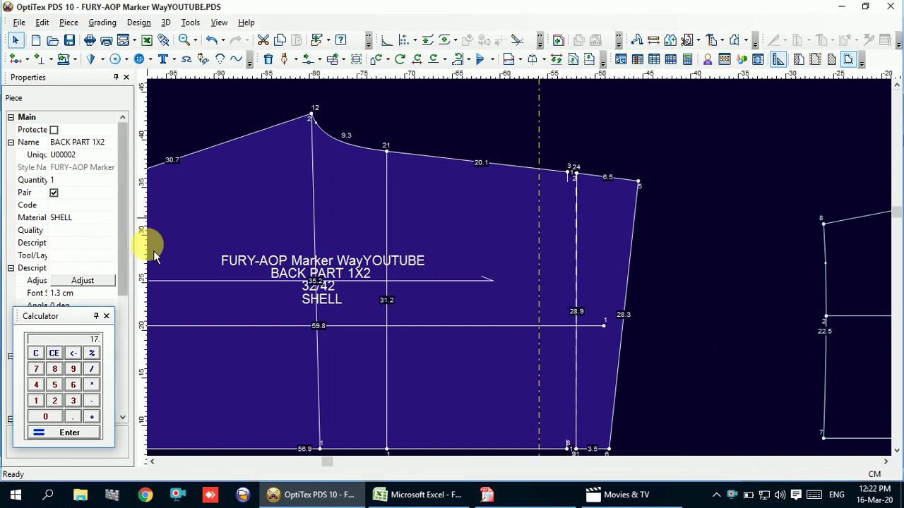
mouse_move(418, 495)
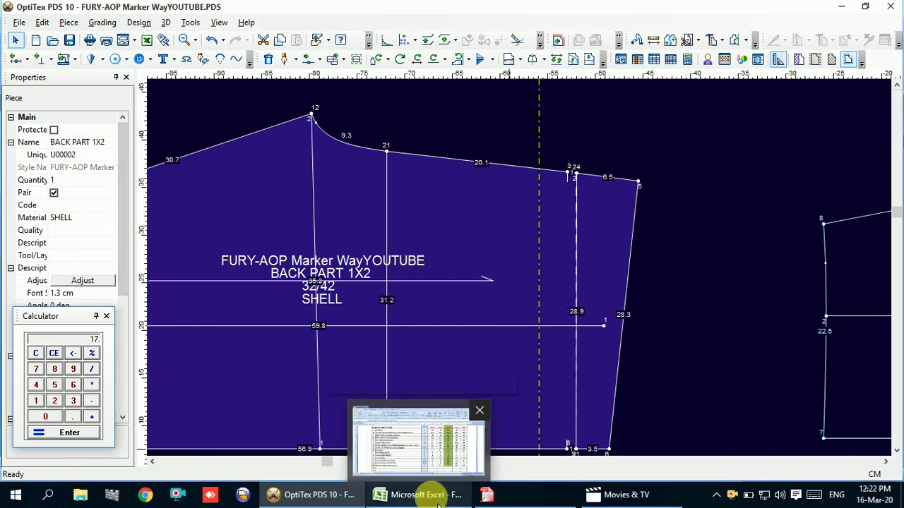
left_click(520, 494)
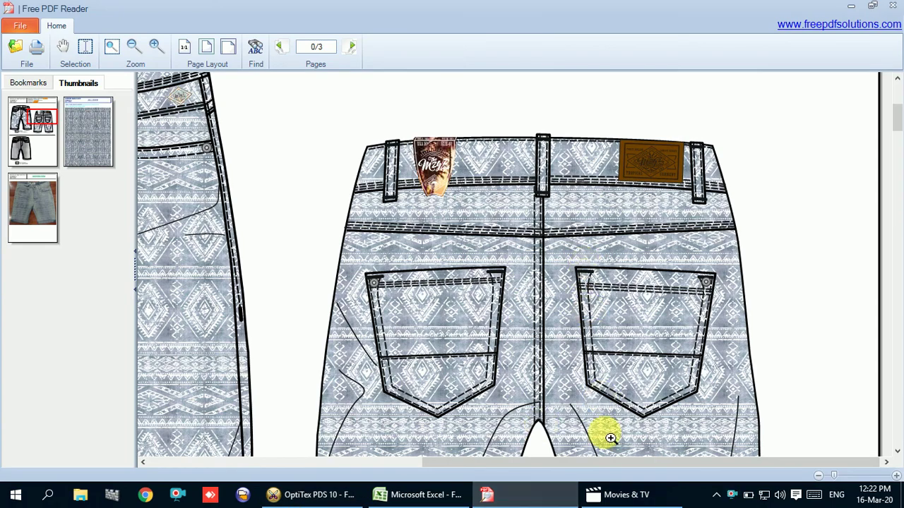
mouse_move(487, 495)
left_click(543, 471)
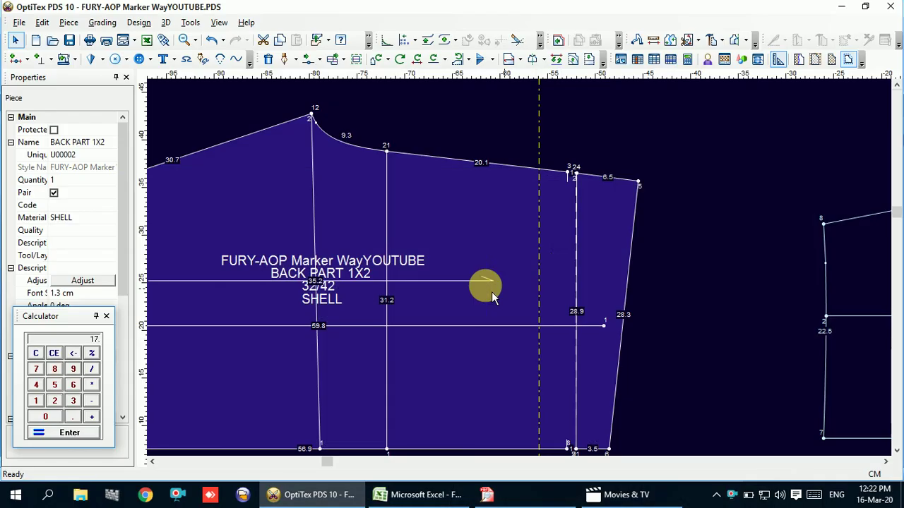
Shift the vertical guide 13 cm left, then drag it slightly further left
double_click(545, 269)
type("-13")
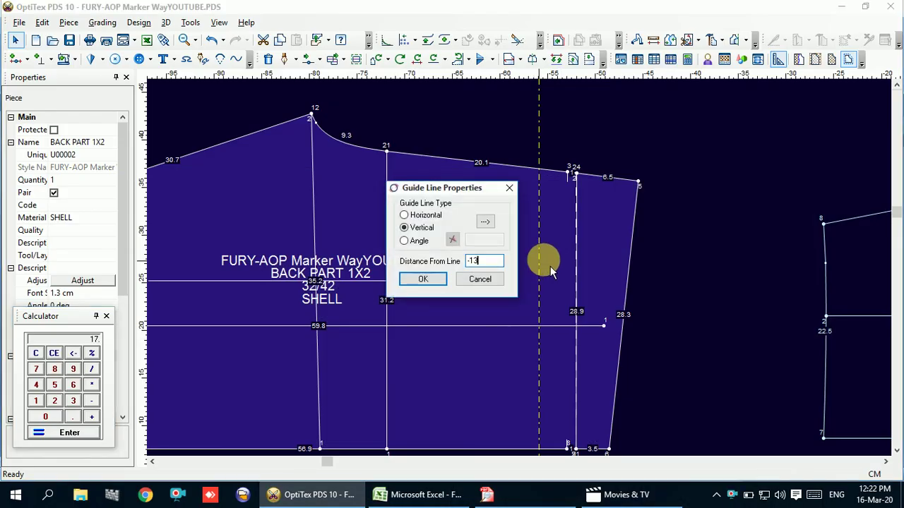
key("Return")
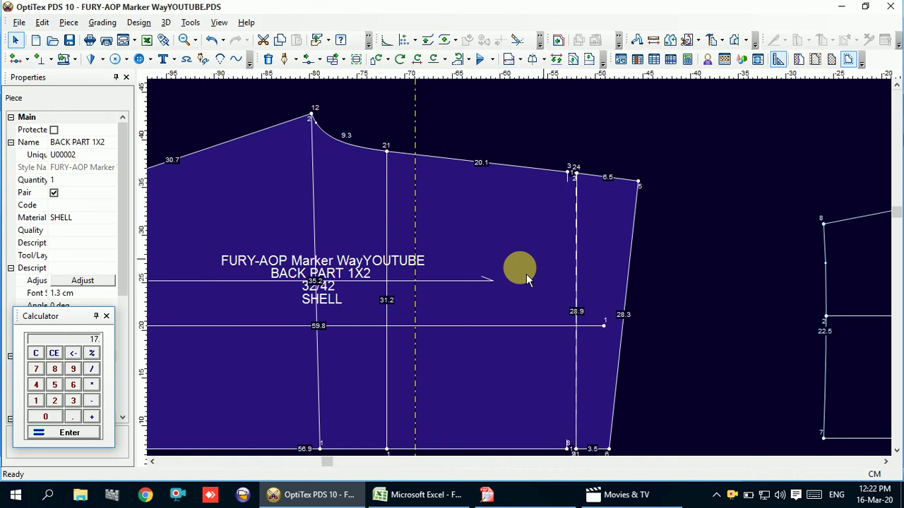
scroll(520, 272, "down", 1)
mouse_move(413, 261)
left_mouse_down()
mouse_move(374, 276)
mouse_move(374, 262)
left_mouse_up()
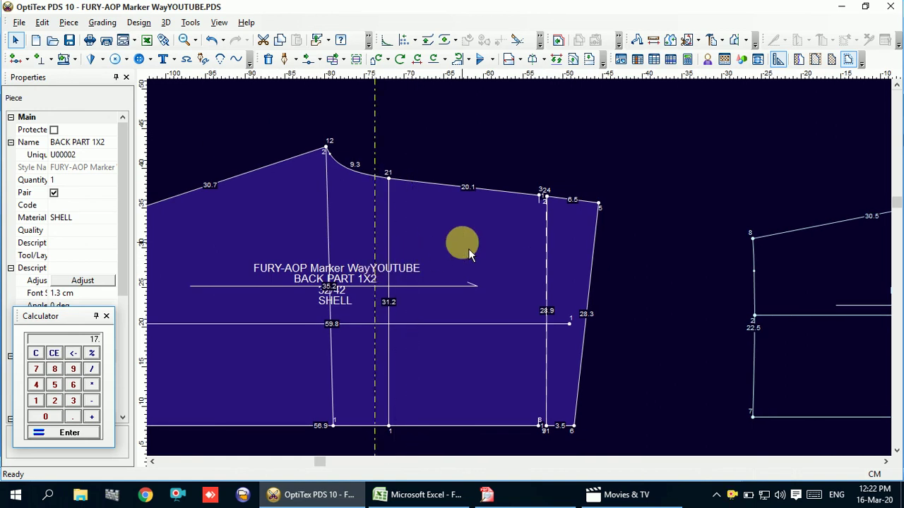
Drag a new horizontal guide from the ruler across the piece's lower half
scroll(526, 279, "up", 3)
scroll(526, 279, "down", 2)
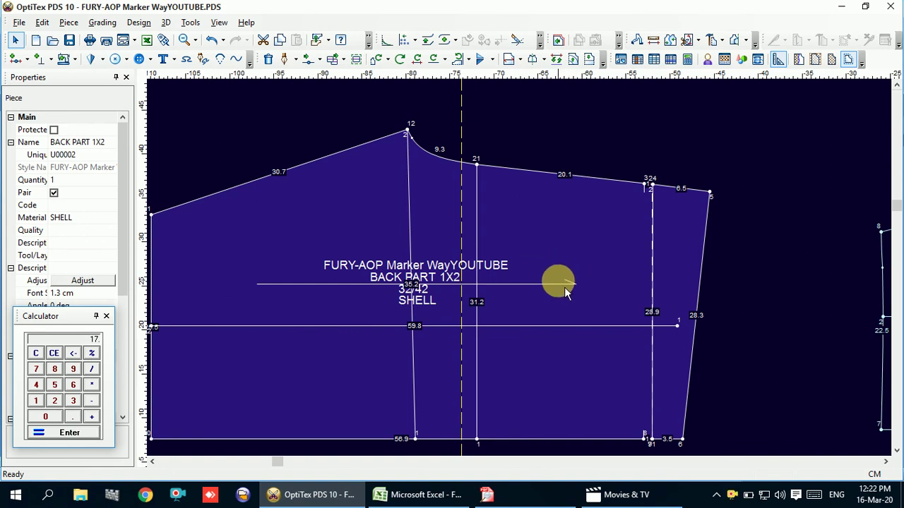
scroll(530, 272, "down", 1)
scroll(523, 271, "down", 1)
scroll(526, 277, "up", 3)
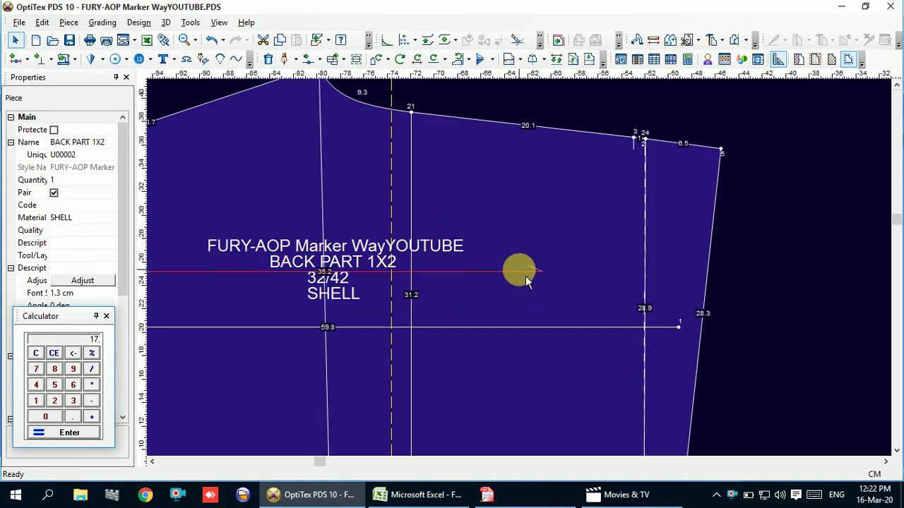
scroll(526, 275, "down", 1)
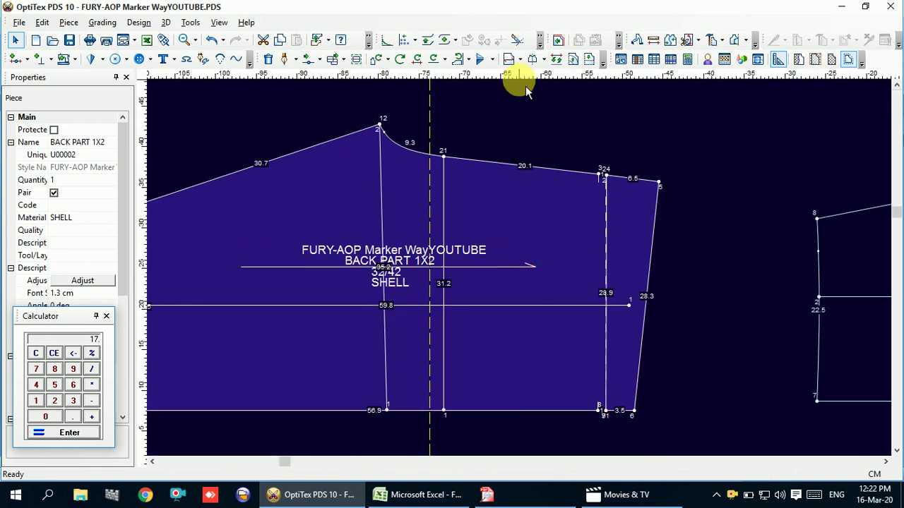
left_click_drag(526, 86, 541, 306)
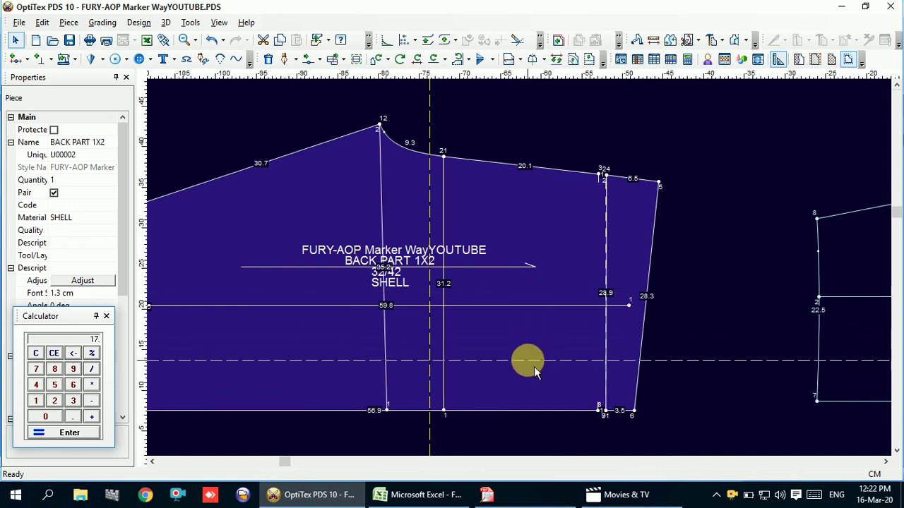
left_click(534, 367)
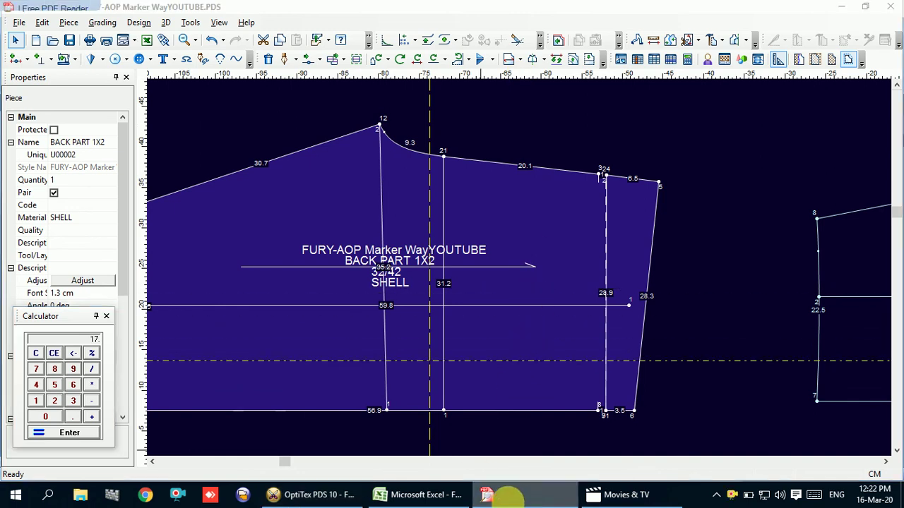
left_click(494, 495)
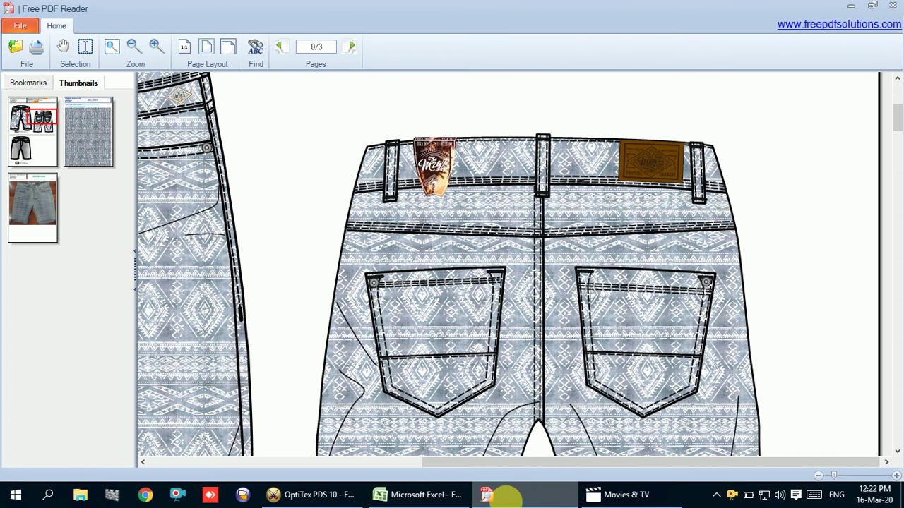
left_click(507, 497)
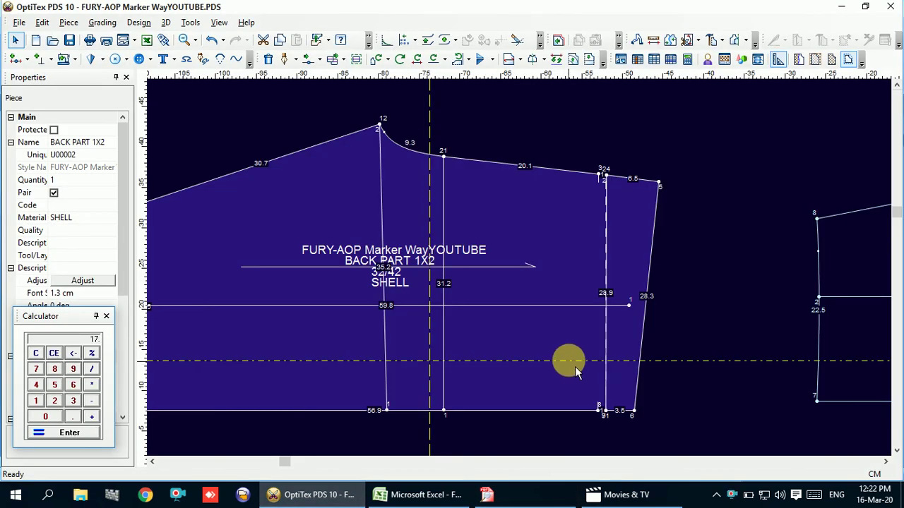
Add a horizontal guide 2 cm above the bottom edge and nudge it upward
double_click(578, 421)
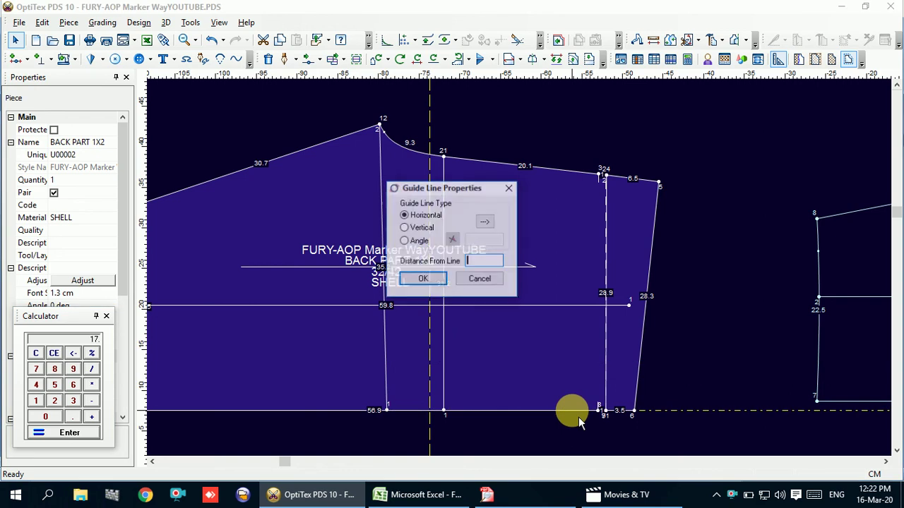
type("2")
key("Return")
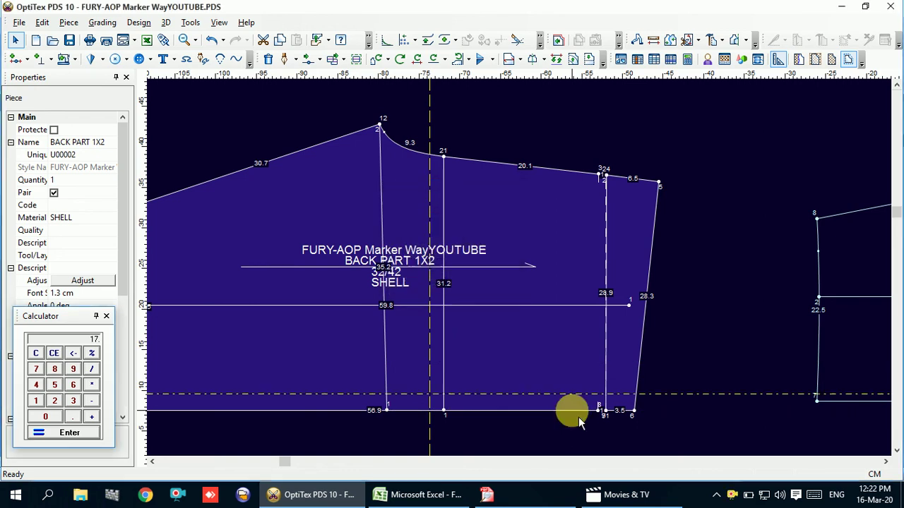
left_click_drag(578, 420, 592, 390)
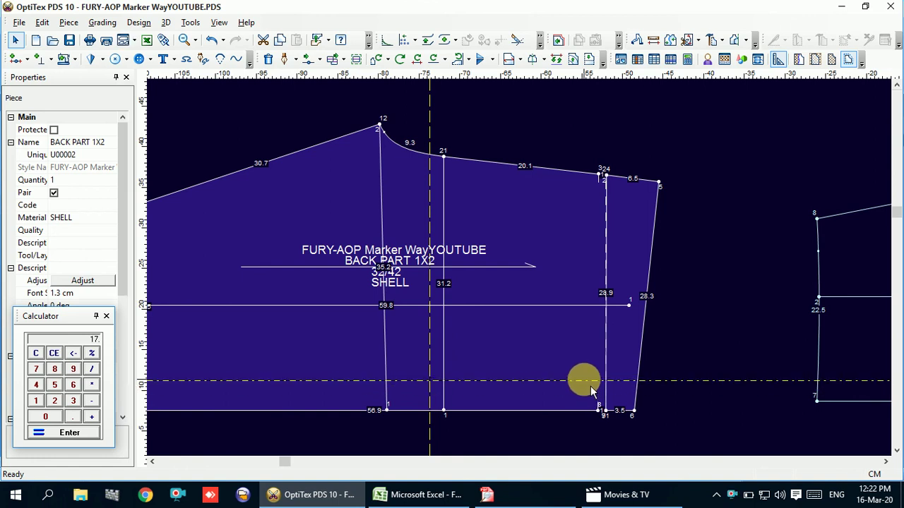
Add another horizontal guide higher up the piece, with offset 1, checking the reference drawing
double_click(591, 387)
left_click(509, 188)
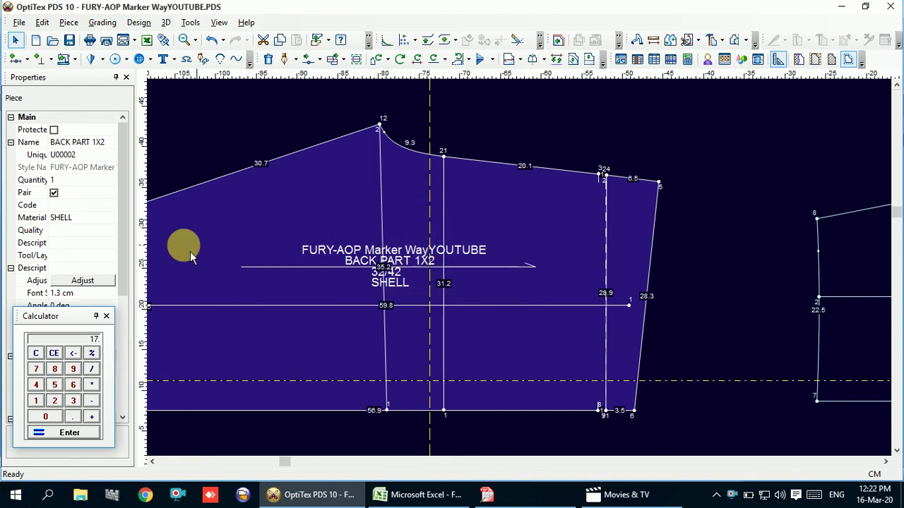
double_click(355, 384)
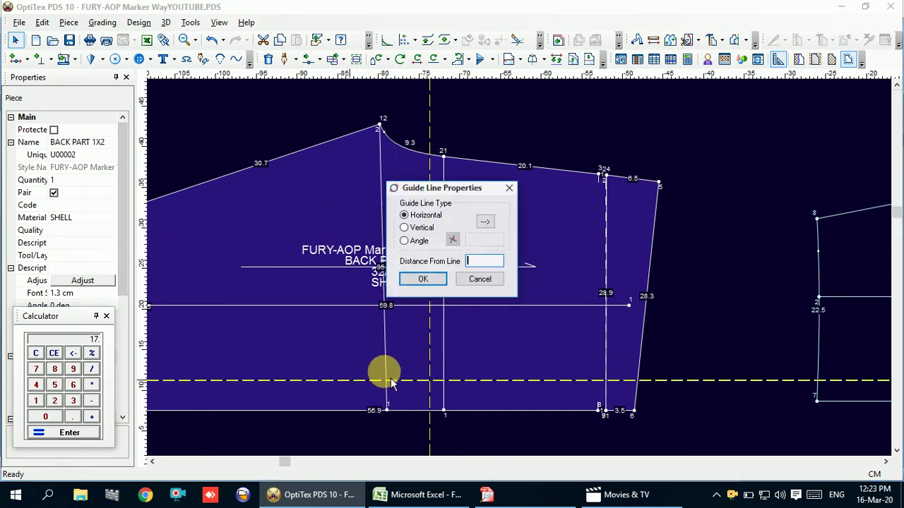
type("14")
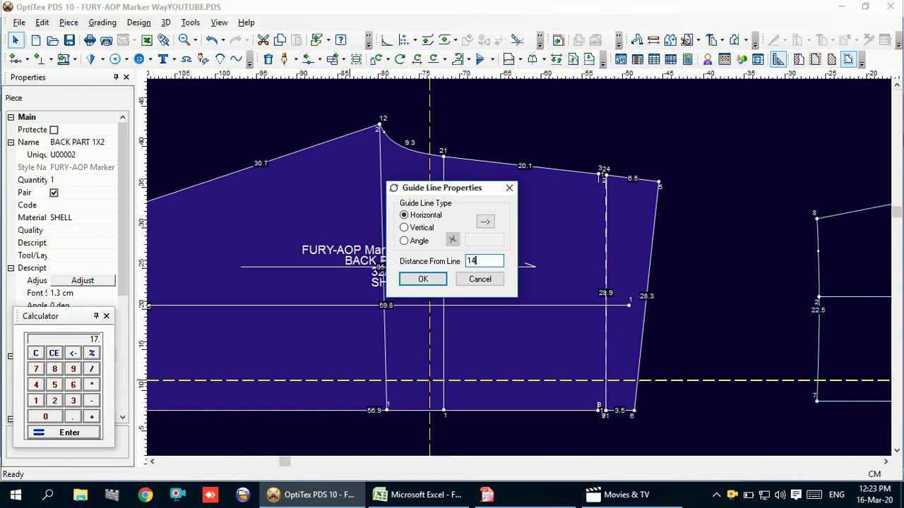
key("Return")
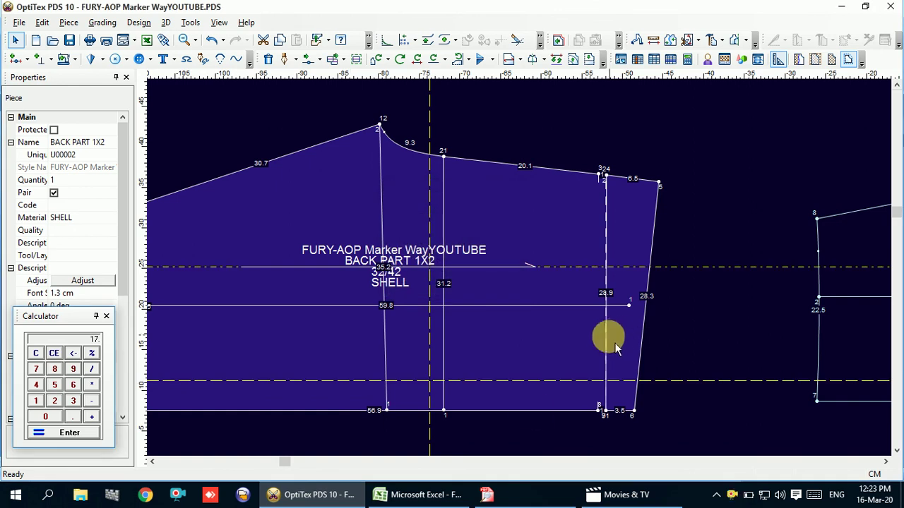
mouse_move(486, 495)
left_click(498, 495)
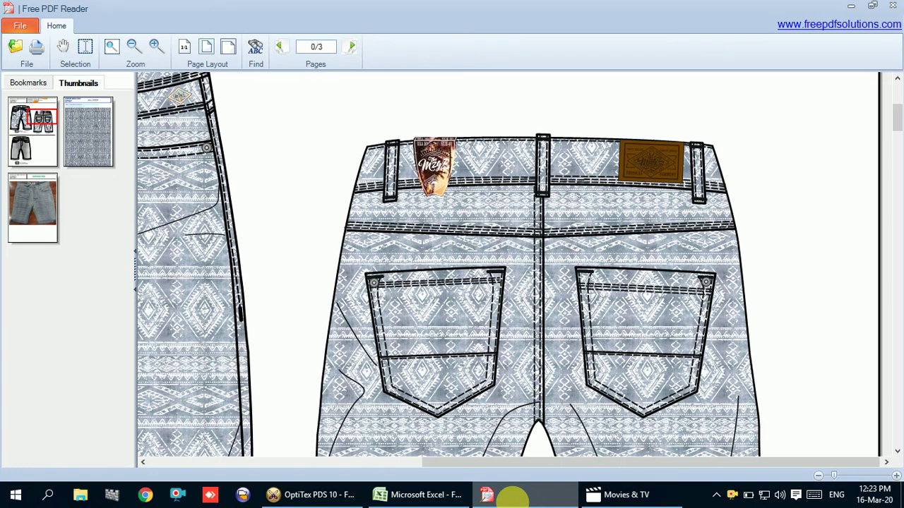
left_click(513, 497)
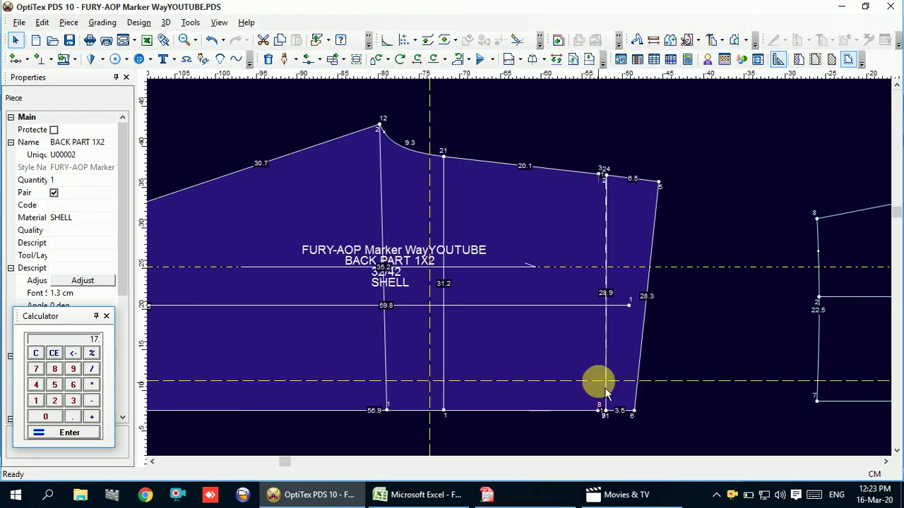
Inspect the pleat line's properties near the right edge, then deselect it
left_click(605, 277)
left_click(606, 268)
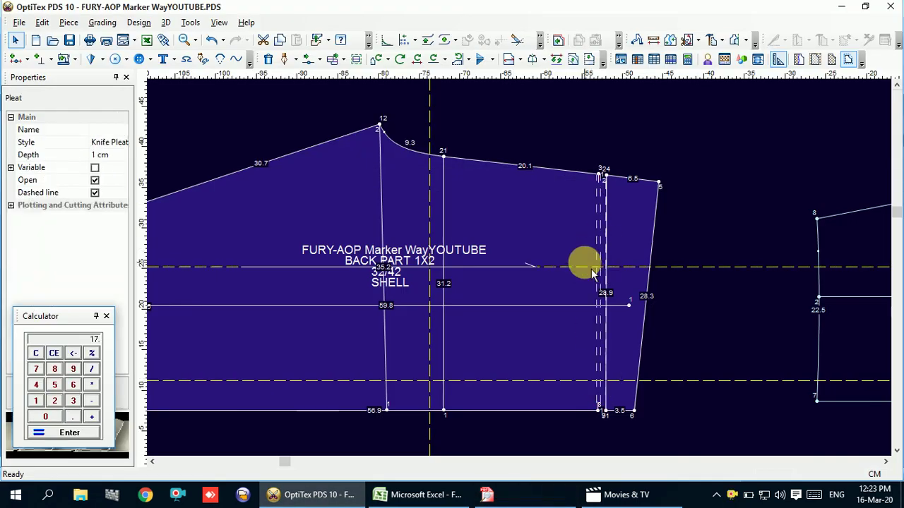
left_click(588, 254)
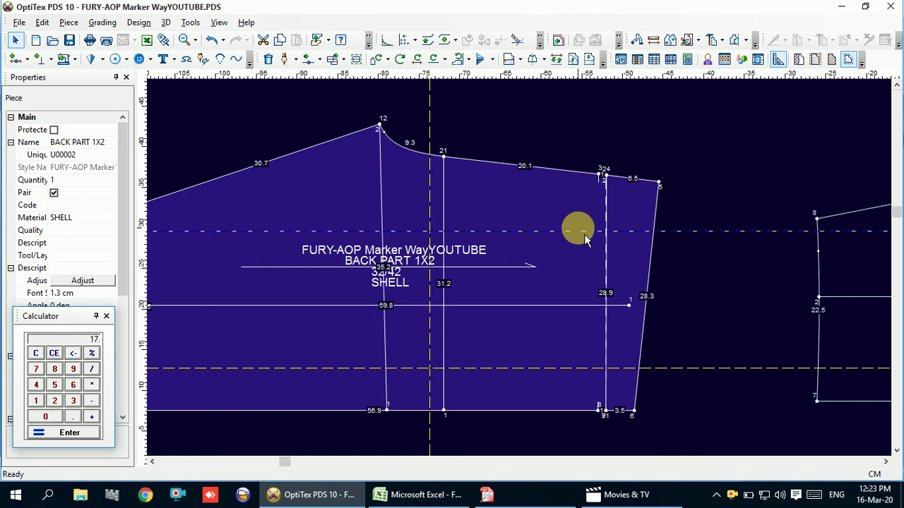
Place a horizontal guide just below the waistline and a vertical guide near the curved top edge
left_click(586, 226)
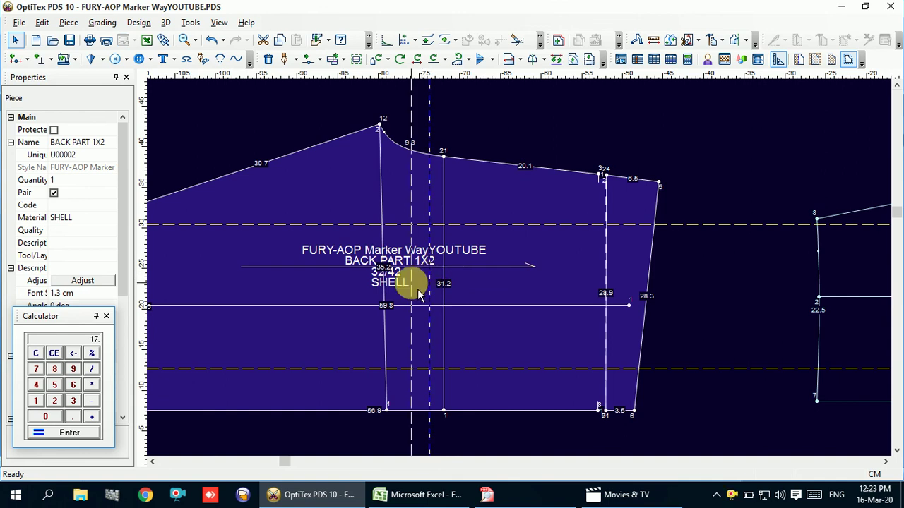
left_click(417, 289)
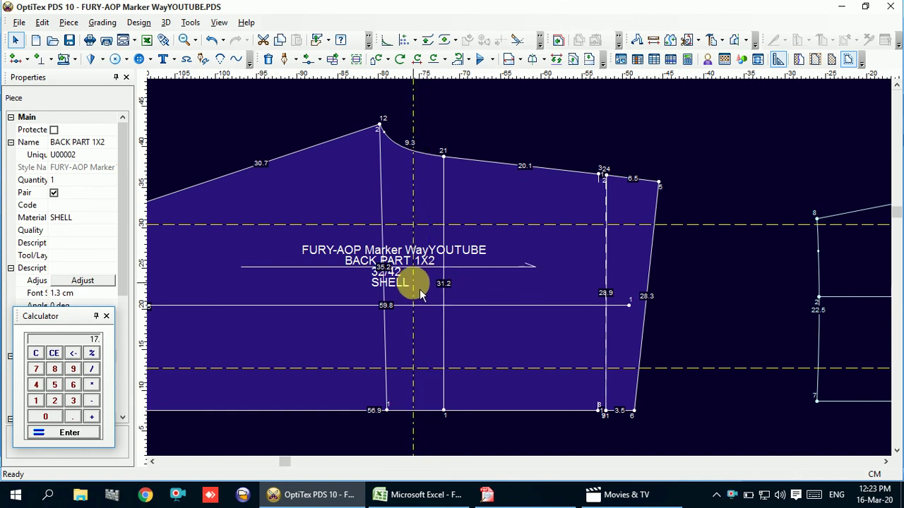
double_click(419, 295)
left_click(508, 186)
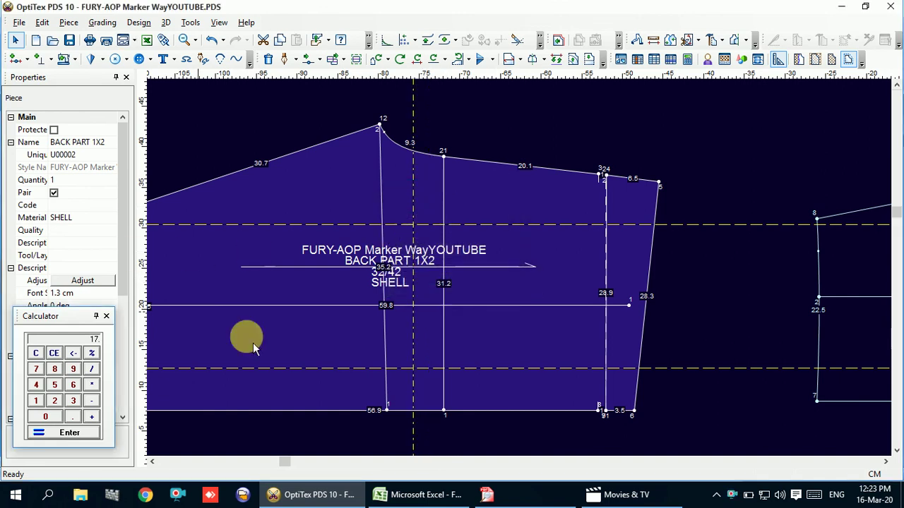
left_click(487, 497)
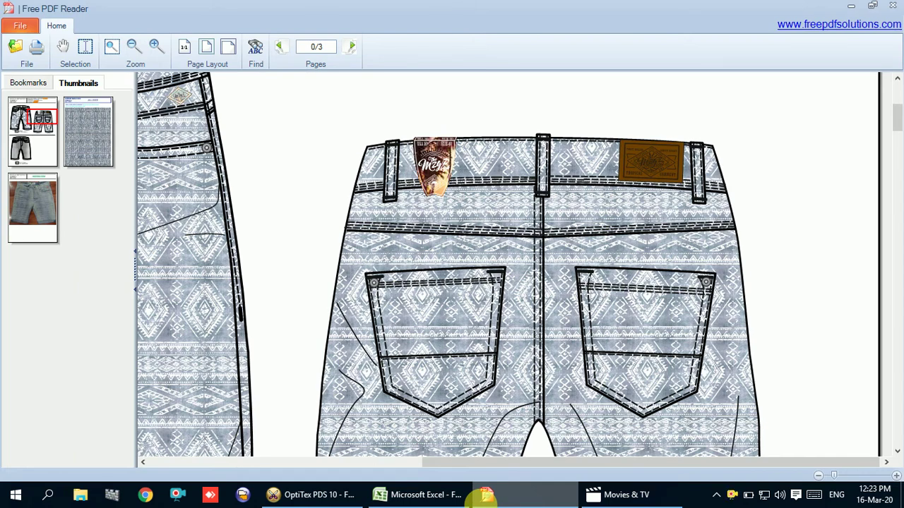
left_click(486, 497)
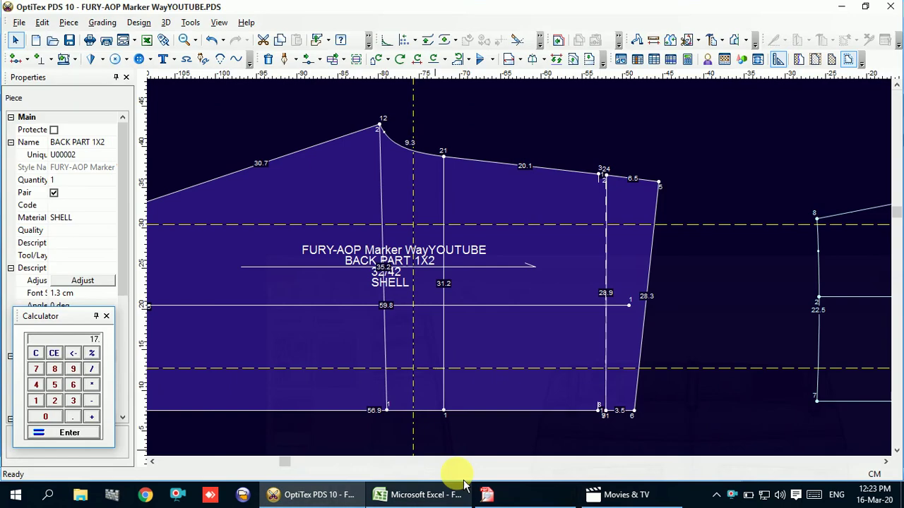
Add vertical guides offset 1.5 and -1.5 cm from the original, then drag them to flank the curved top edge
double_click(417, 305)
type("1")
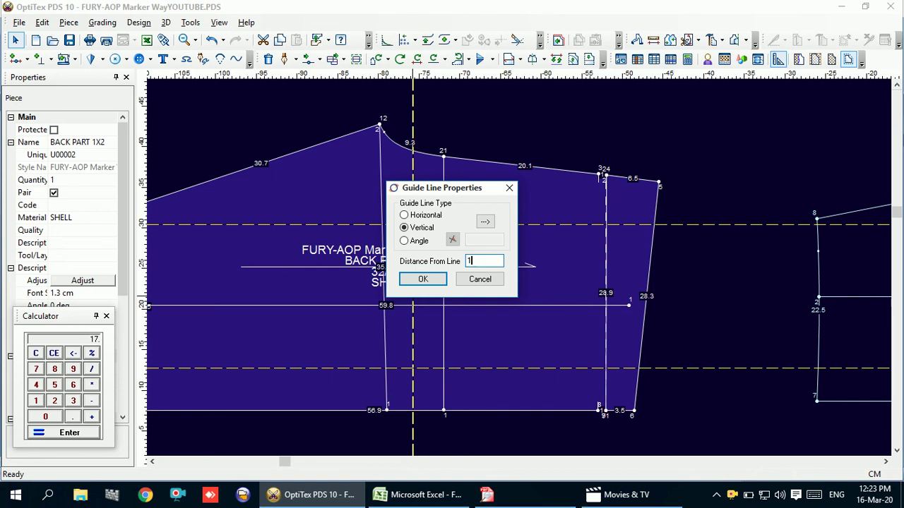
type(".5")
key("Return")
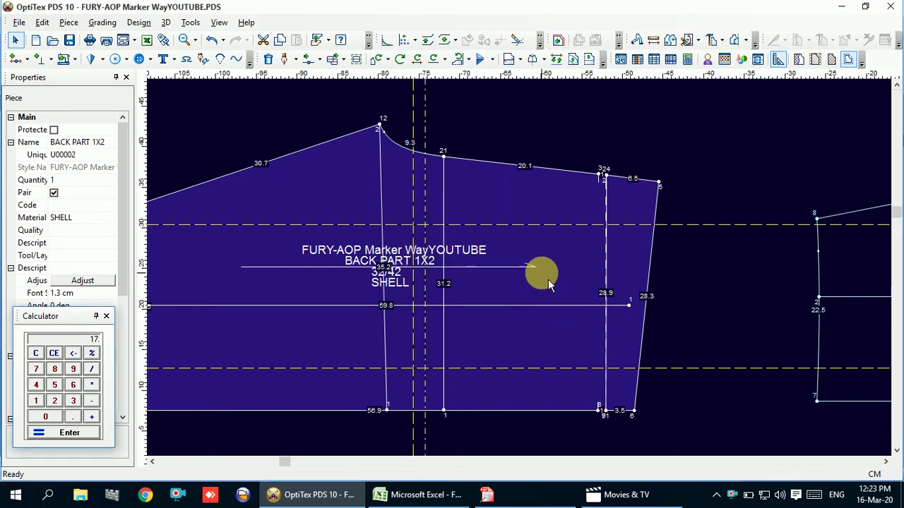
left_click(414, 240)
double_click(420, 257)
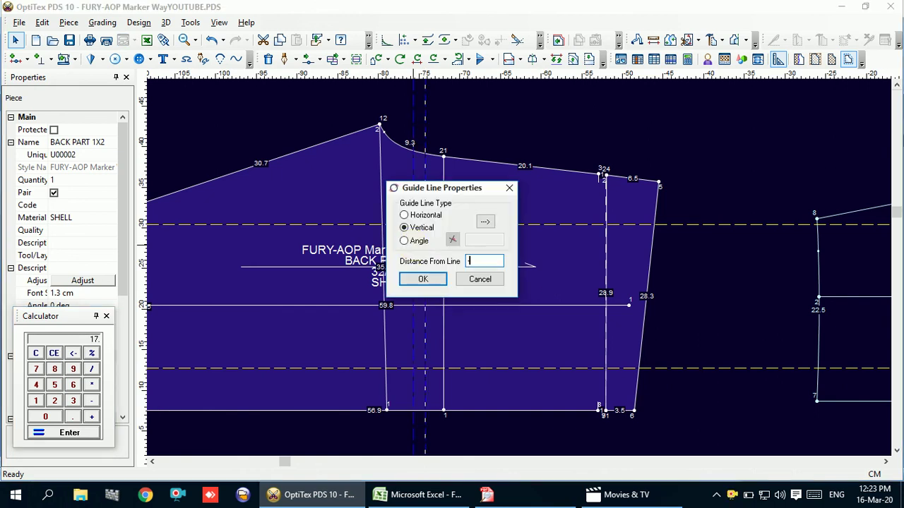
type("-1.5")
key("Return")
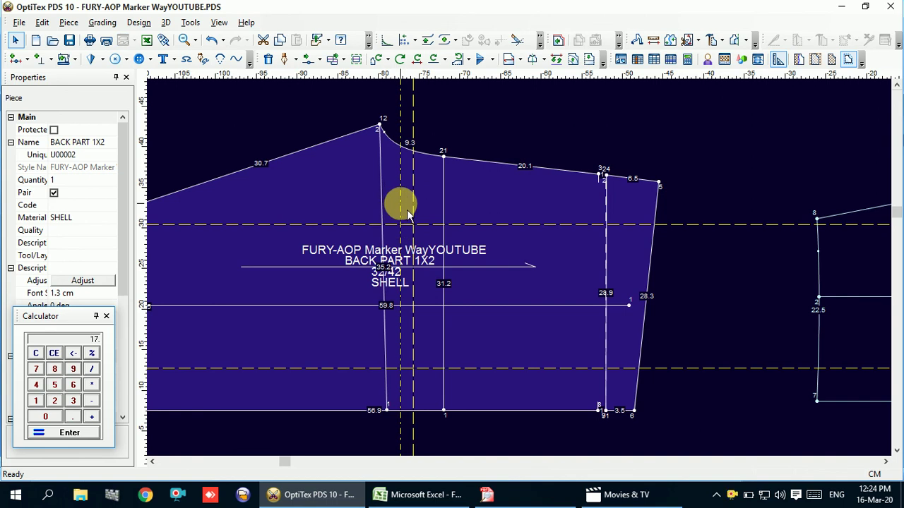
left_click_drag(408, 215, 396, 219)
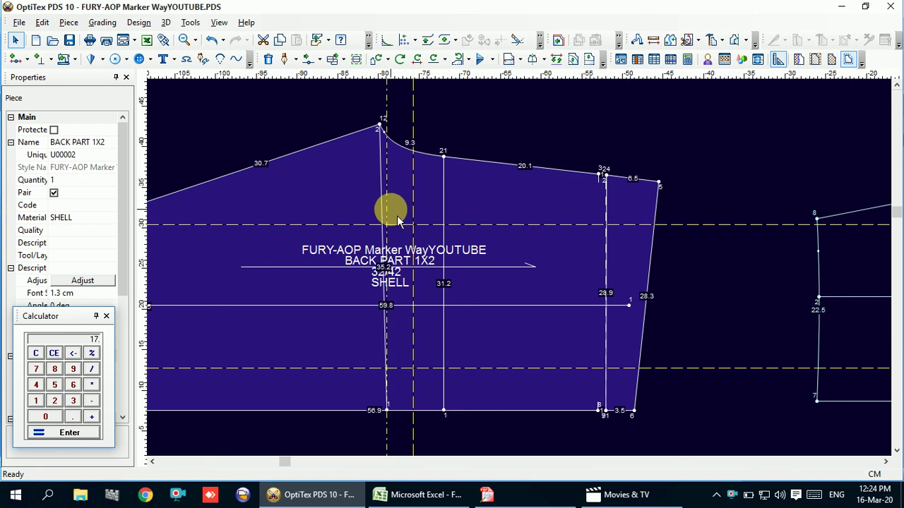
left_click_drag(384, 212, 422, 225)
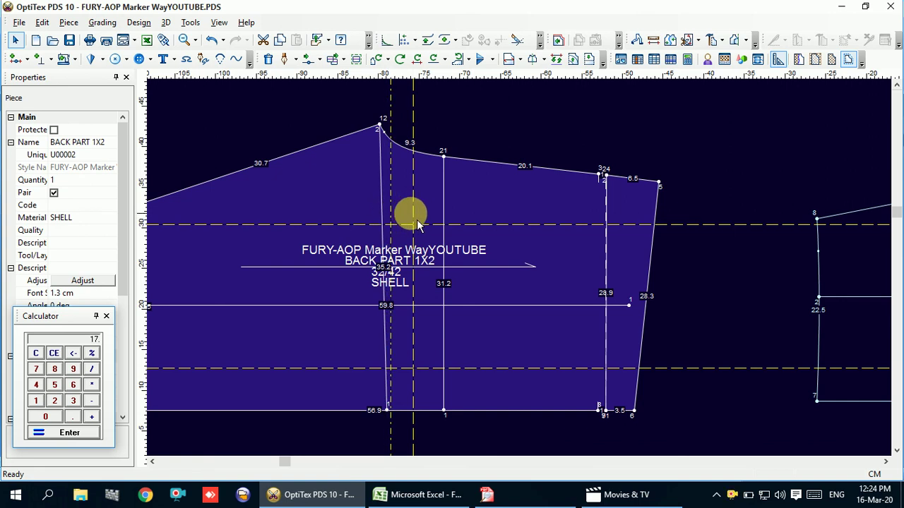
left_click_drag(422, 225, 427, 209)
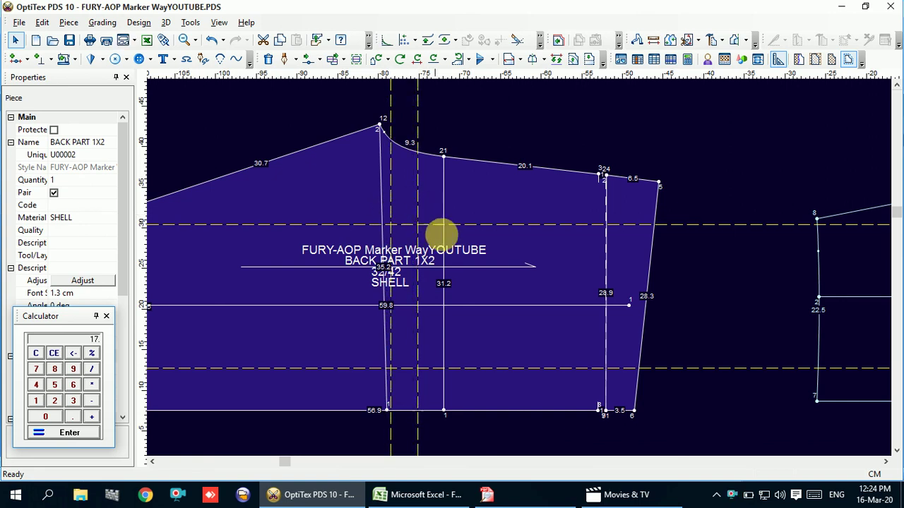
Create a vertical guide along the right-hand 28.9 internal line and nudge the left guide slightly left
key("d")
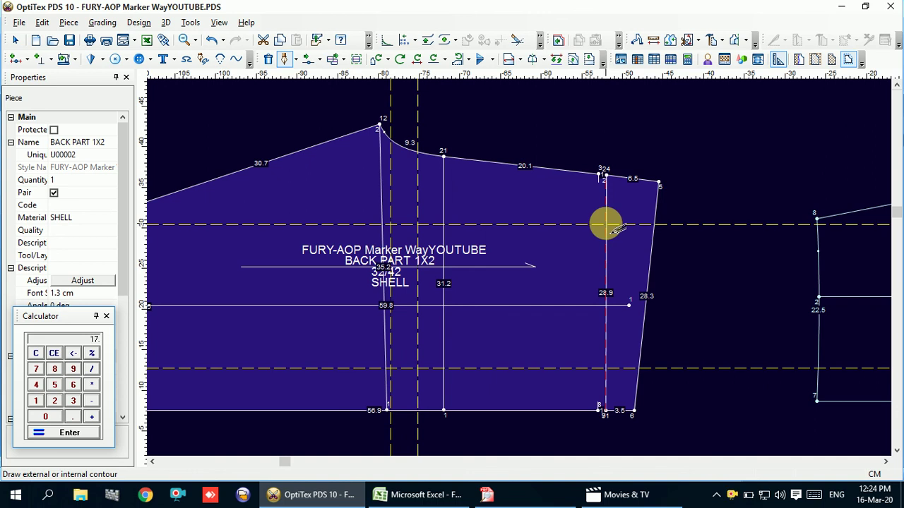
scroll(608, 229, "up", 3)
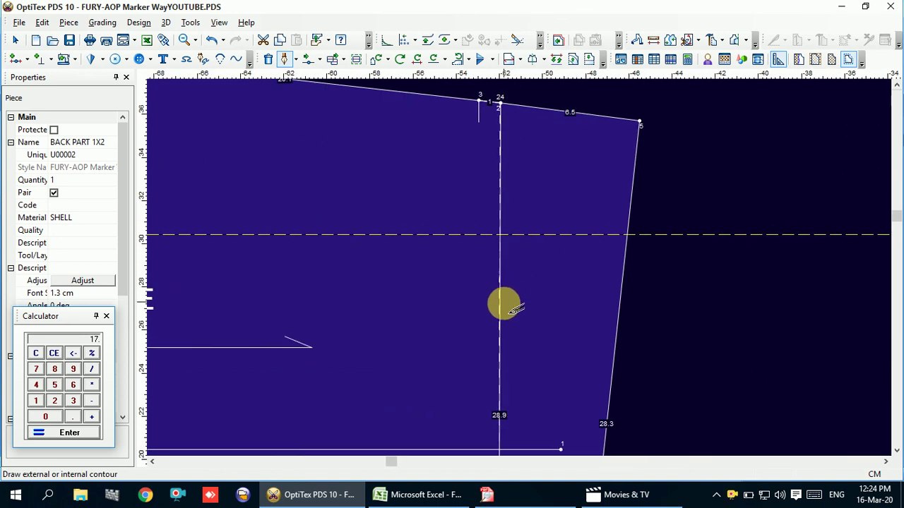
scroll(528, 273, "down", 3)
right_click(612, 167)
left_click(632, 174)
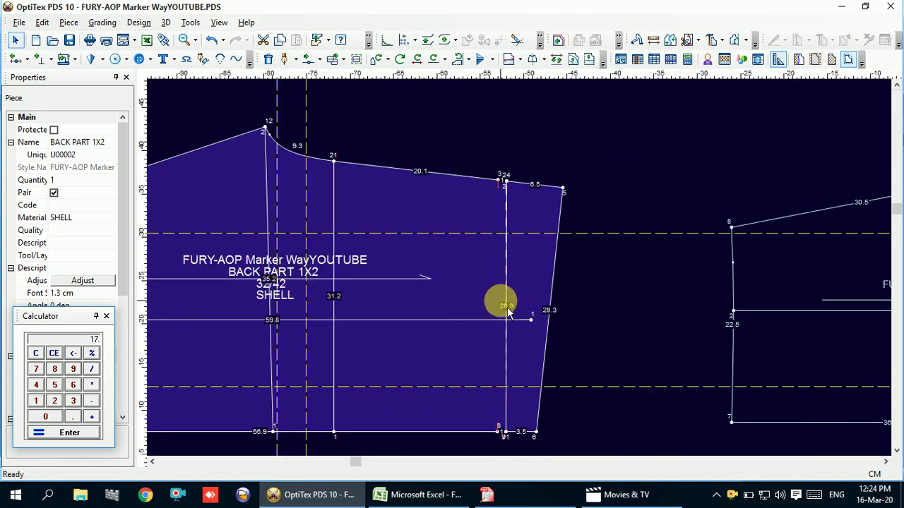
scroll(524, 275, "down", 1)
scroll(525, 275, "up", 1)
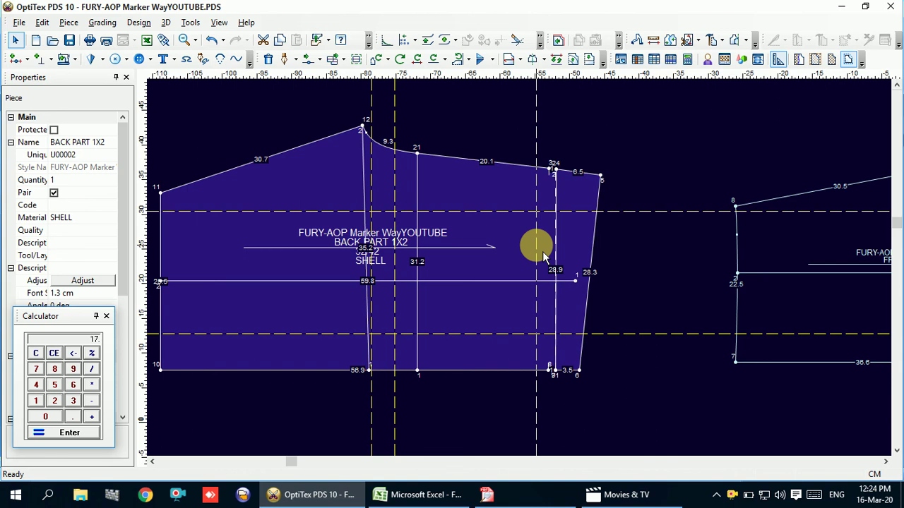
scroll(515, 268, "up", 2)
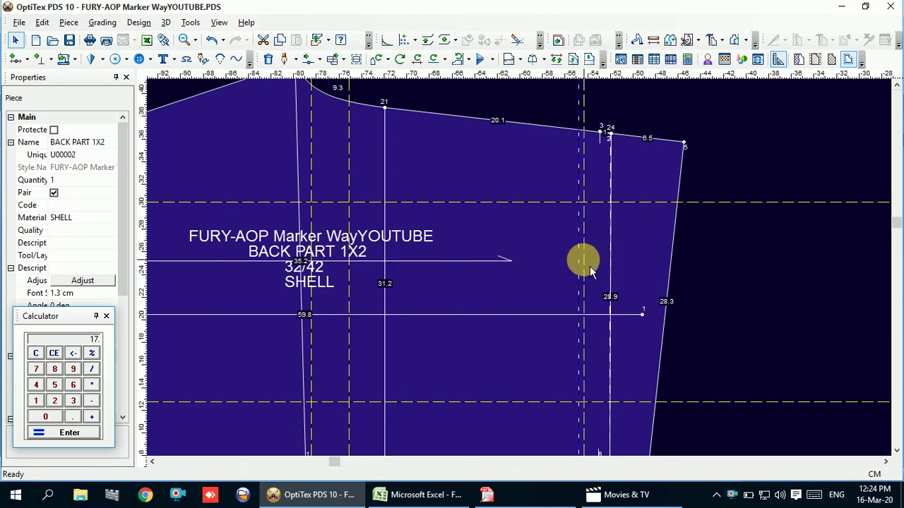
scroll(525, 276, "down", 1)
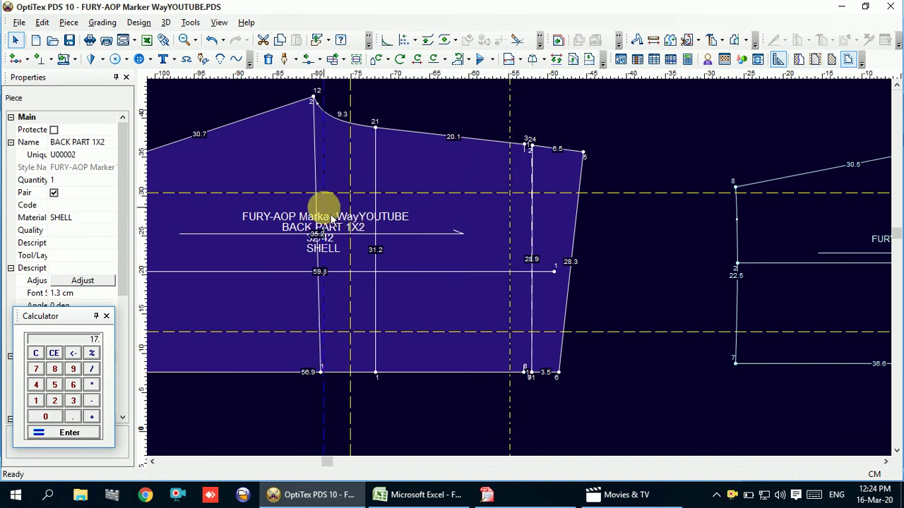
key("ctrl+z")
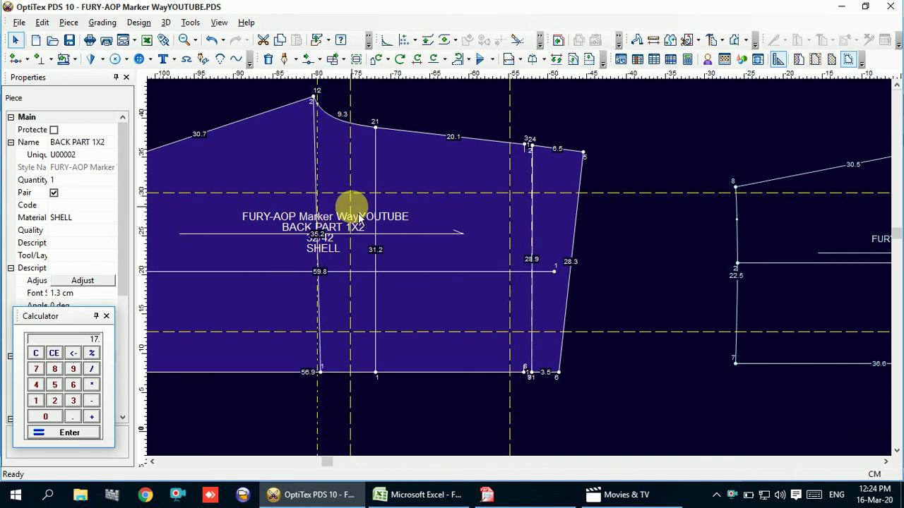
left_click_drag(358, 217, 352, 218)
Start a pocket contour at a guide intersection with points toward the left edge, then end it
key("d")
left_click(510, 192)
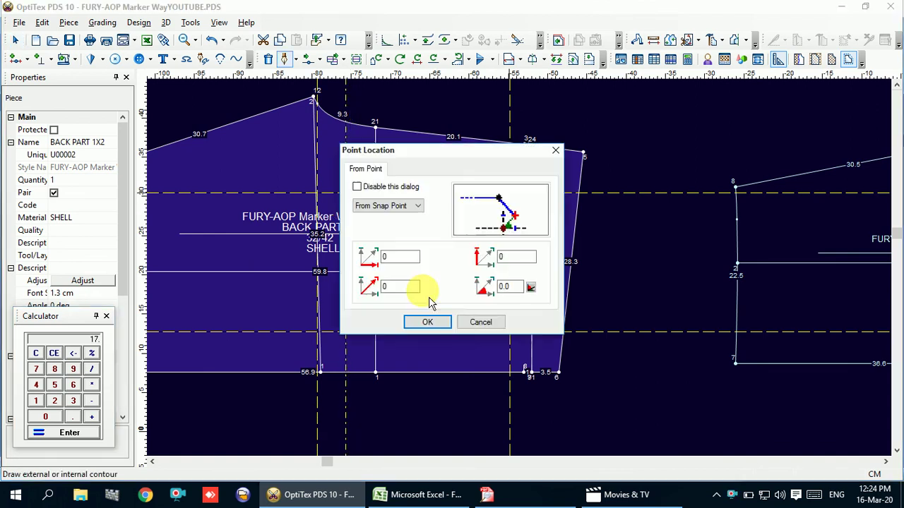
left_click(424, 320)
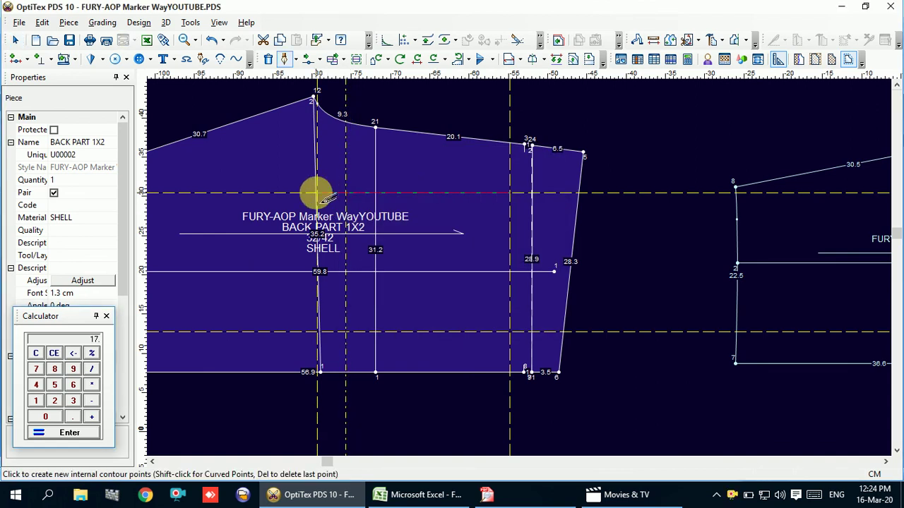
left_click(345, 192)
left_click(600, 283)
left_click(319, 194)
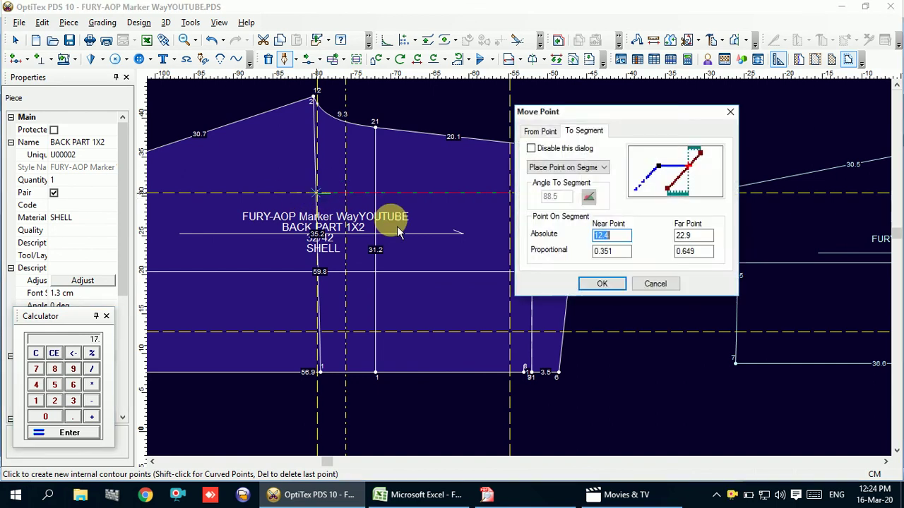
left_click(600, 283)
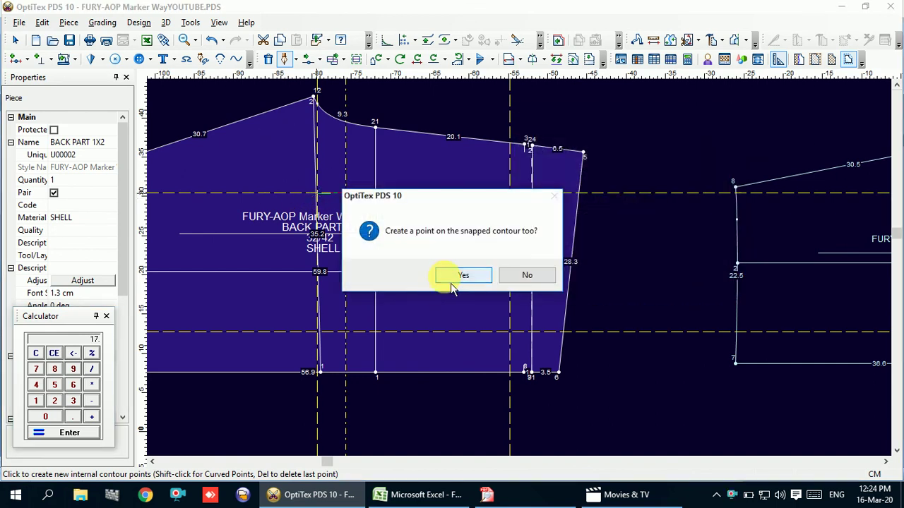
left_click(526, 275)
scroll(520, 268, "up", 3)
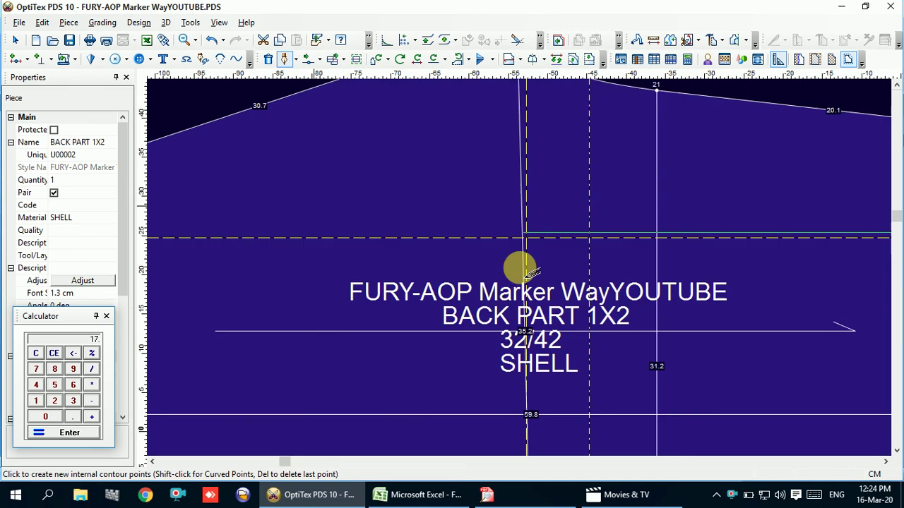
scroll(521, 278, "up", 1)
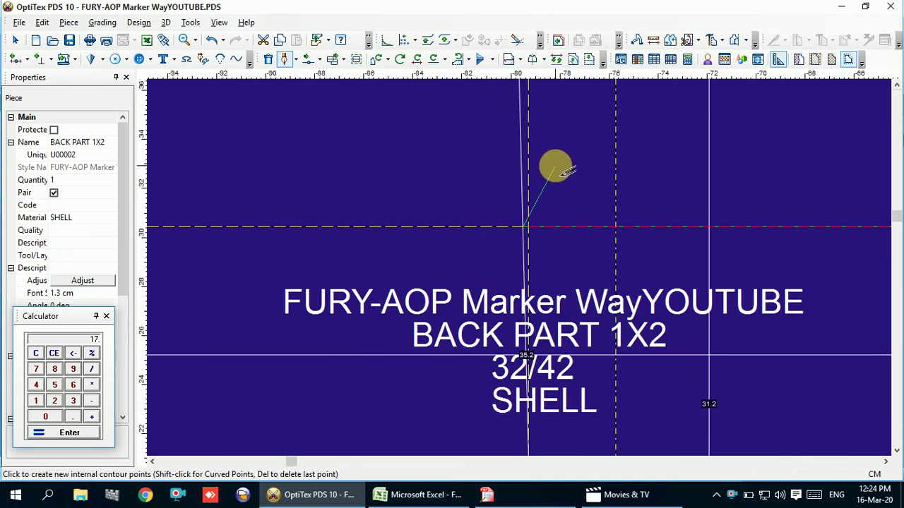
right_click(556, 166)
scroll(584, 226, "down", 3)
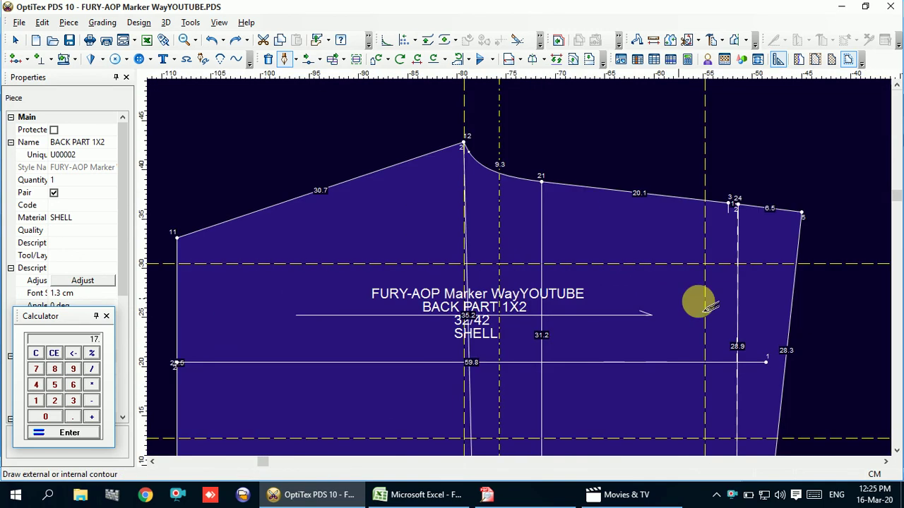
Restart the pocket contour at the right guide intersection, placing points along the top to the left guide
left_click(704, 263)
left_click(428, 322)
scroll(522, 261, "up", 2)
scroll(504, 279, "up", 1)
left_click(503, 286)
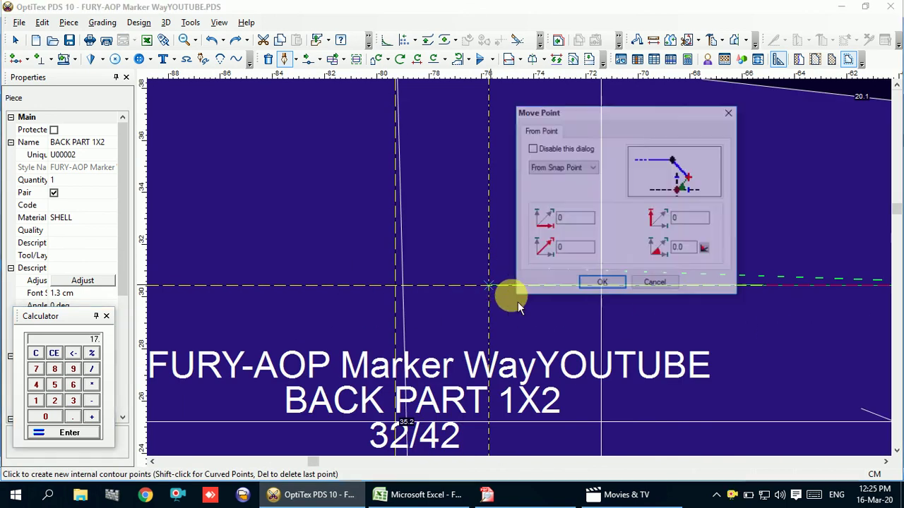
left_click(601, 281)
left_click(396, 286)
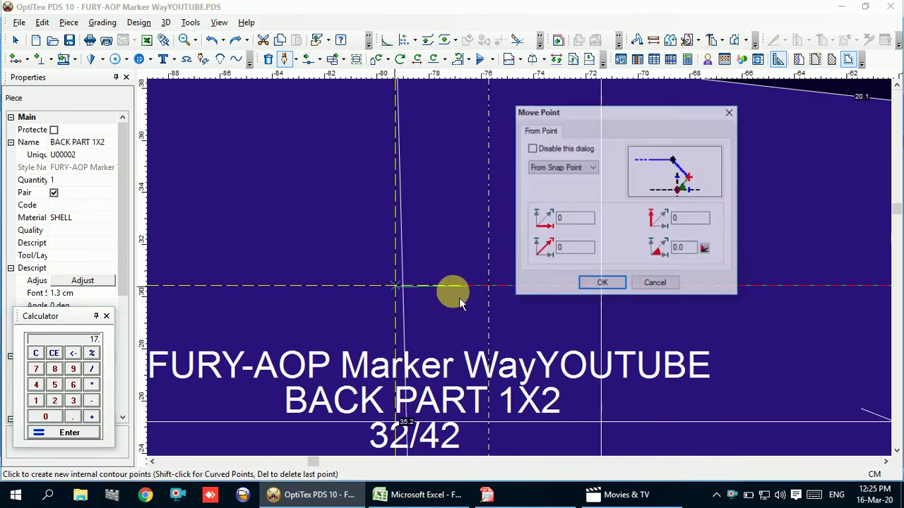
left_click(597, 283)
Complete the pocket rectangle with lower-left, lower-right and upper-right corners and finish the contour
scroll(505, 275, "down", 3)
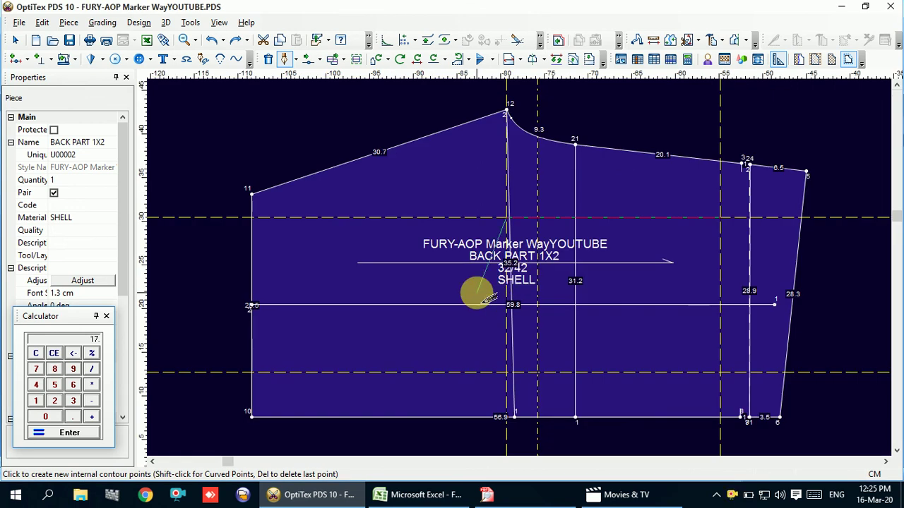
scroll(500, 269, "up", 2)
scroll(515, 266, "down", 1)
scroll(521, 268, "up", 1)
scroll(533, 303, "up", 2)
scroll(549, 323, "down", 2)
scroll(523, 275, "down", 1)
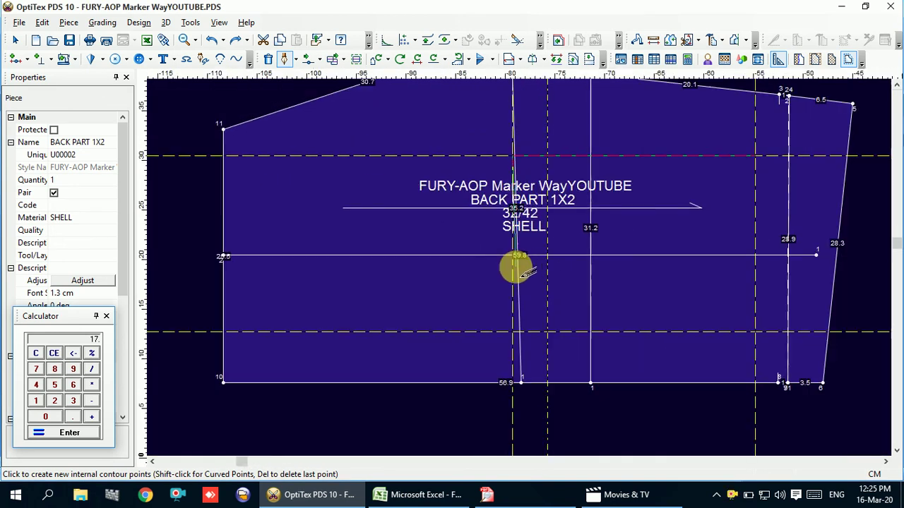
left_click(513, 257)
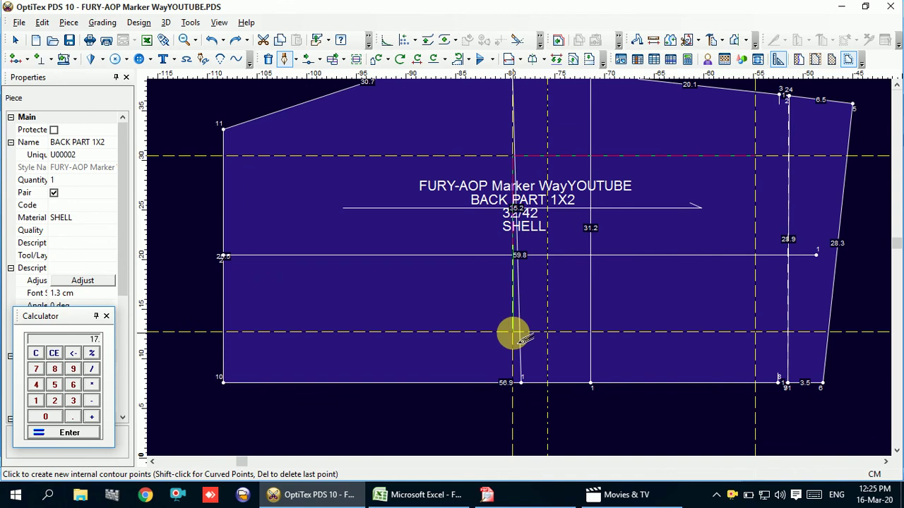
left_click(513, 333)
left_click(604, 283)
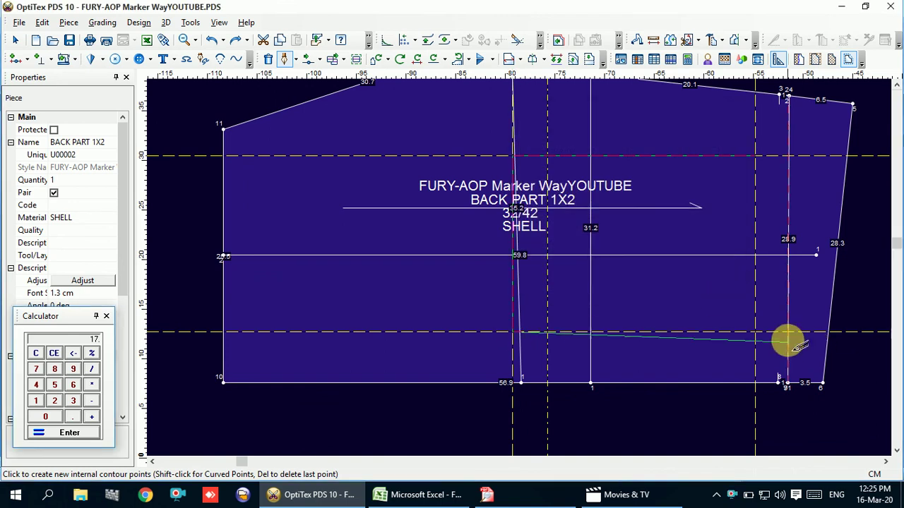
left_click(756, 332)
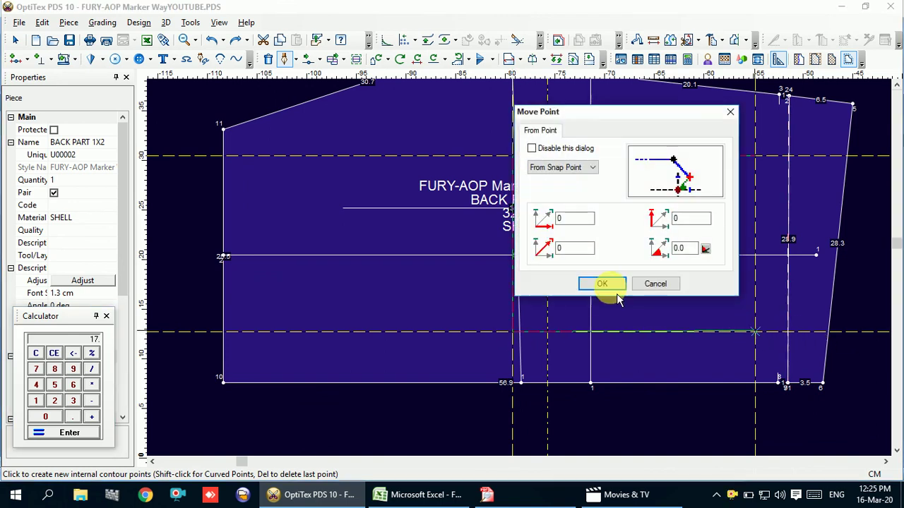
left_click(605, 284)
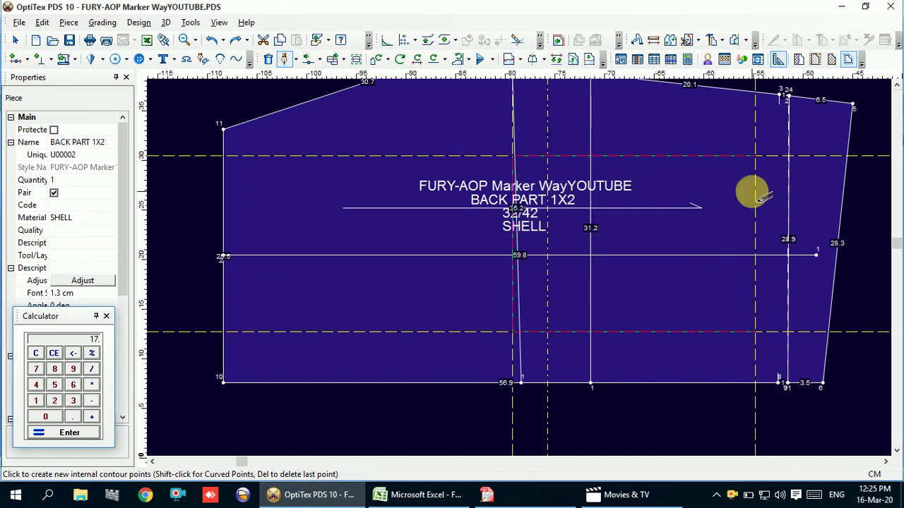
left_click(755, 156)
left_click(601, 282)
left_click(419, 283)
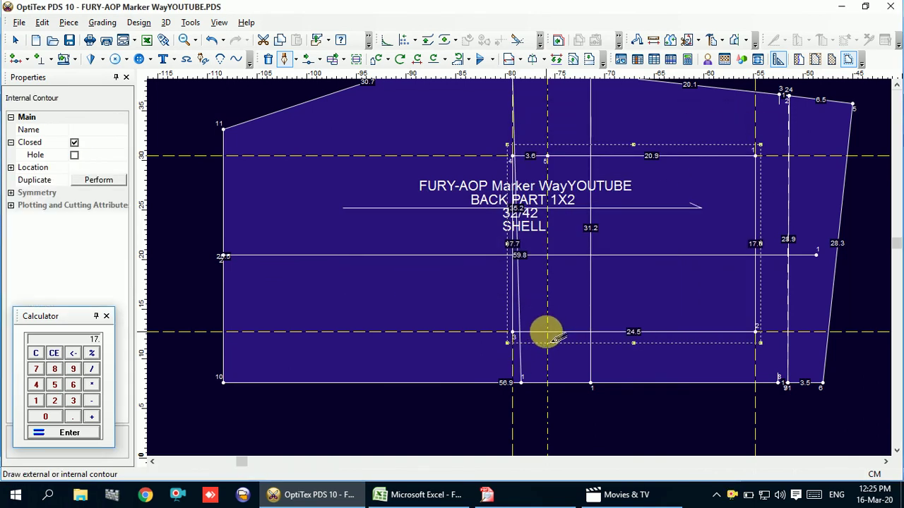
Add pocket points 3.6 cm along the bottom edge and at the left edge's midpoint (proportion 0.5)
right_click(632, 212)
left_click(667, 233)
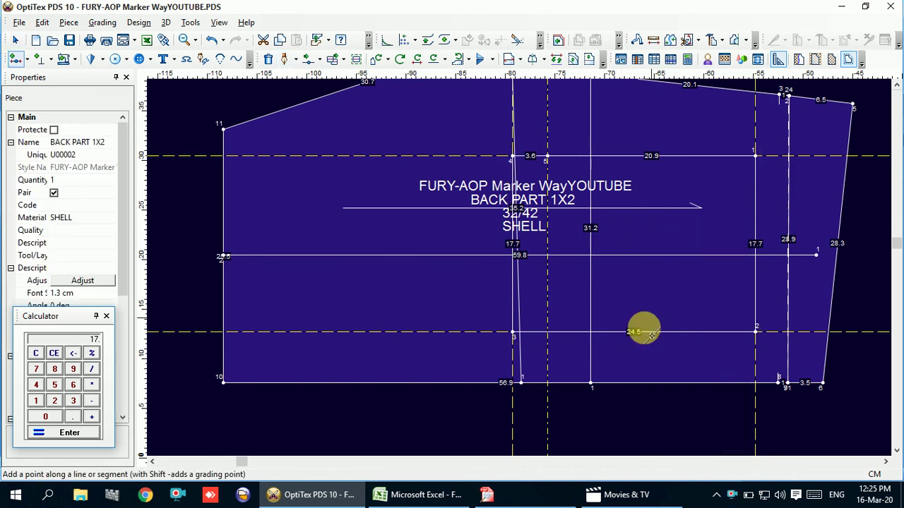
left_click(548, 333)
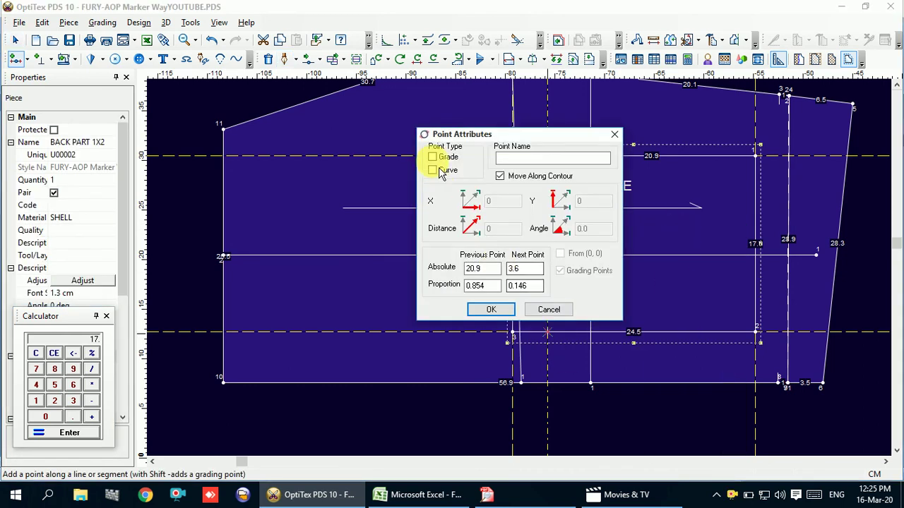
left_click(491, 309)
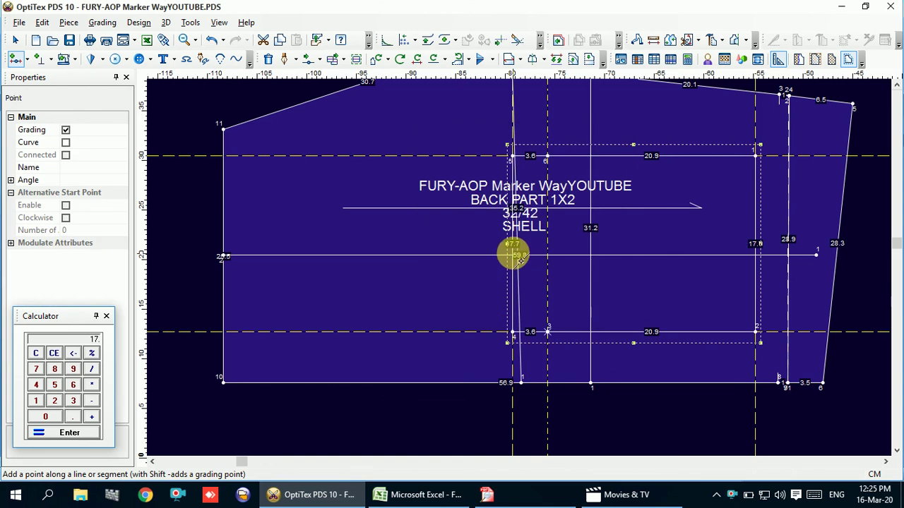
scroll(514, 254, "up", 2)
left_click(520, 238)
type("0.5")
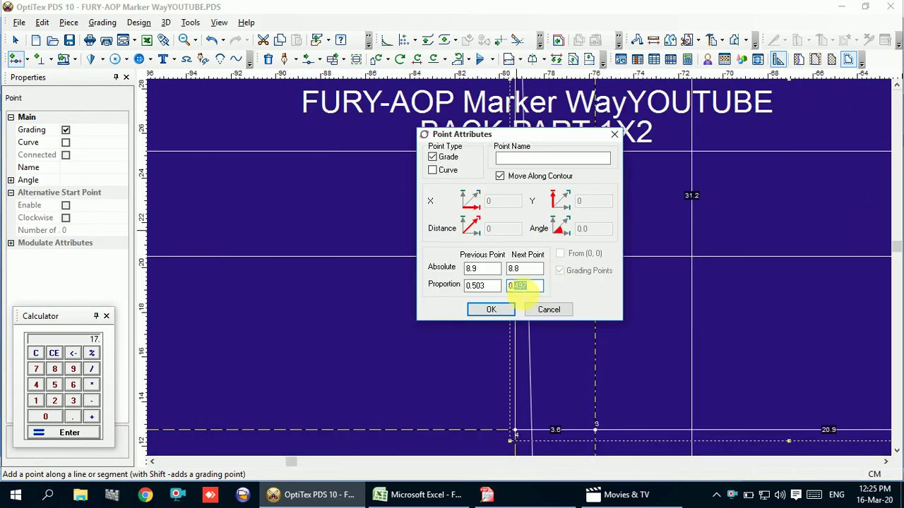
left_click(492, 310)
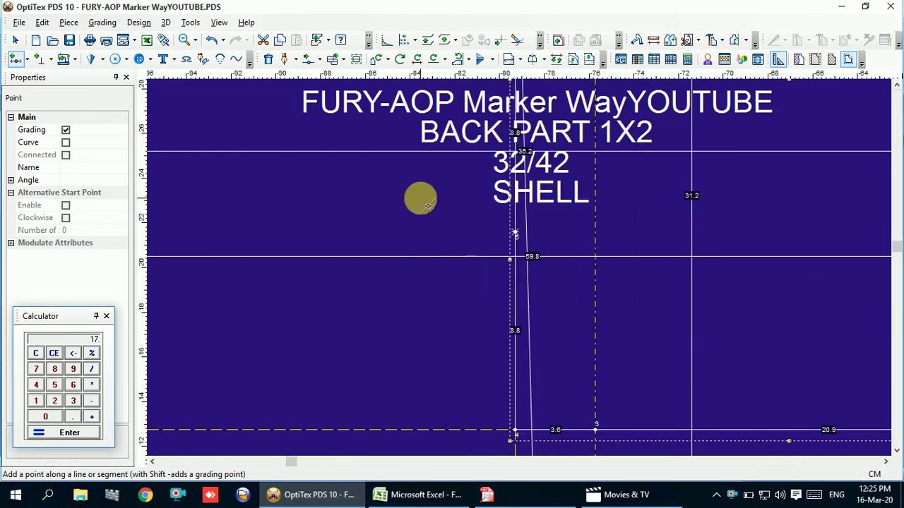
Drag the BACK PART annotation text off the pocket to above the piece's top edge
right_click(422, 198)
left_click(460, 211)
scroll(526, 279, "down", 2)
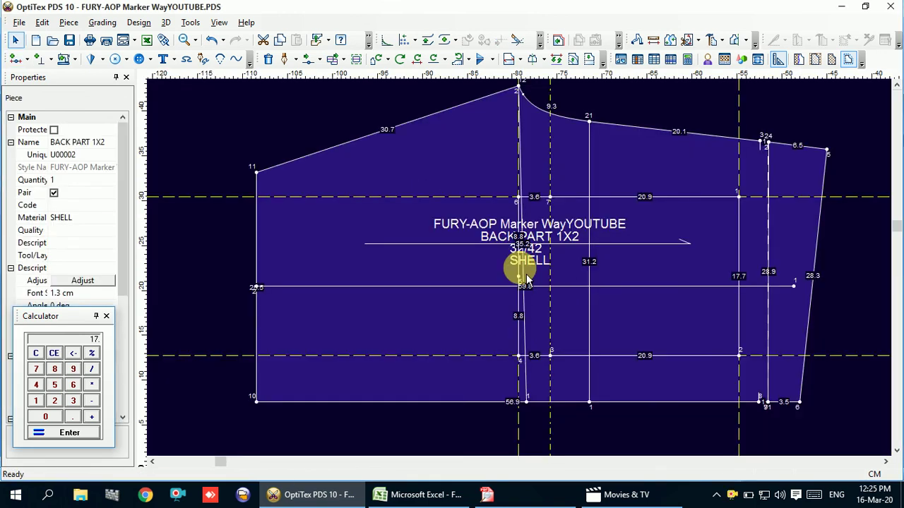
left_click_drag(521, 248, 390, 88)
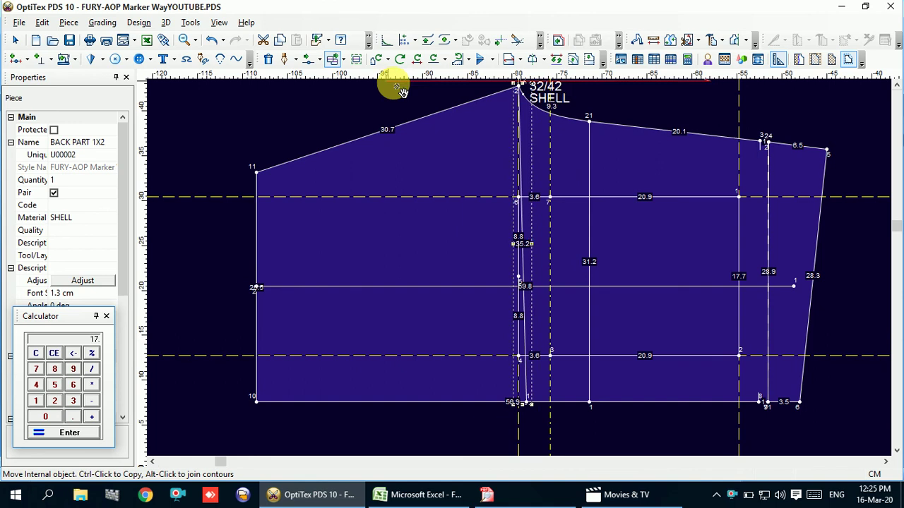
scroll(519, 266, "down", 1)
left_click_drag(390, 89, 456, 167)
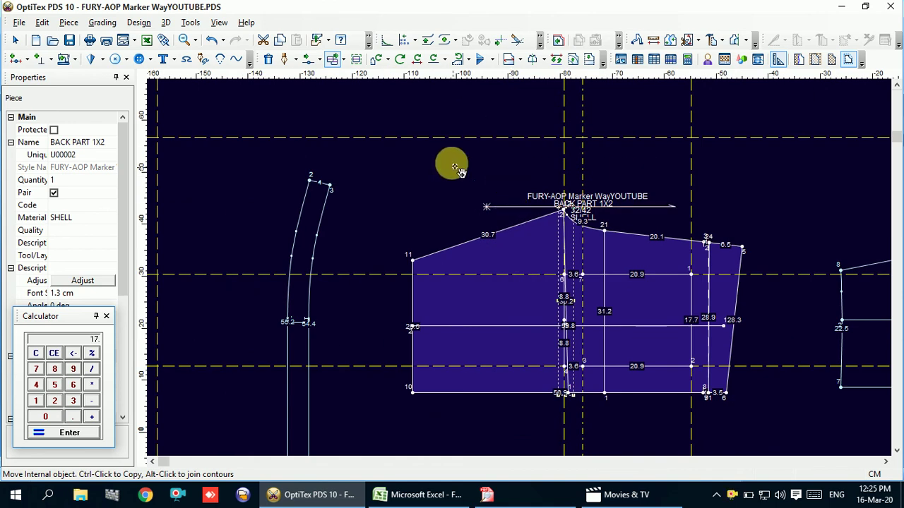
right_click(455, 167)
left_click(540, 174)
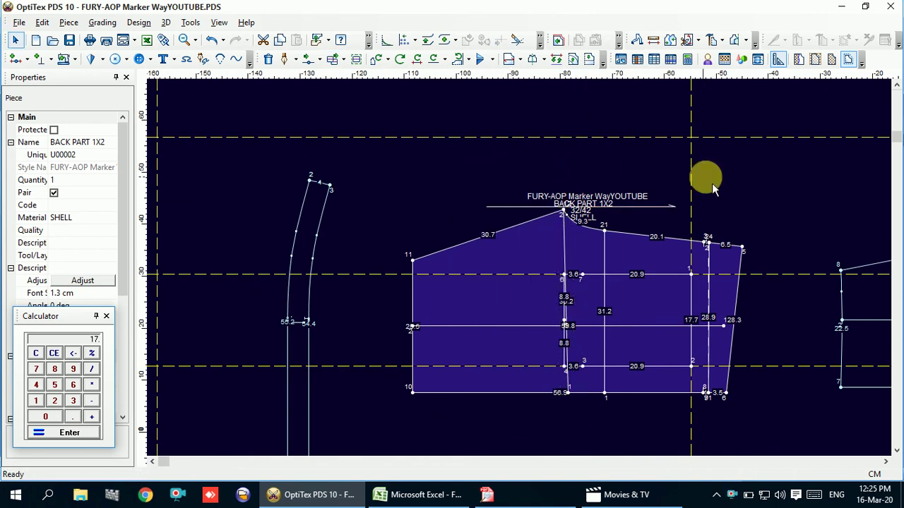
scroll(641, 313, "up", 1)
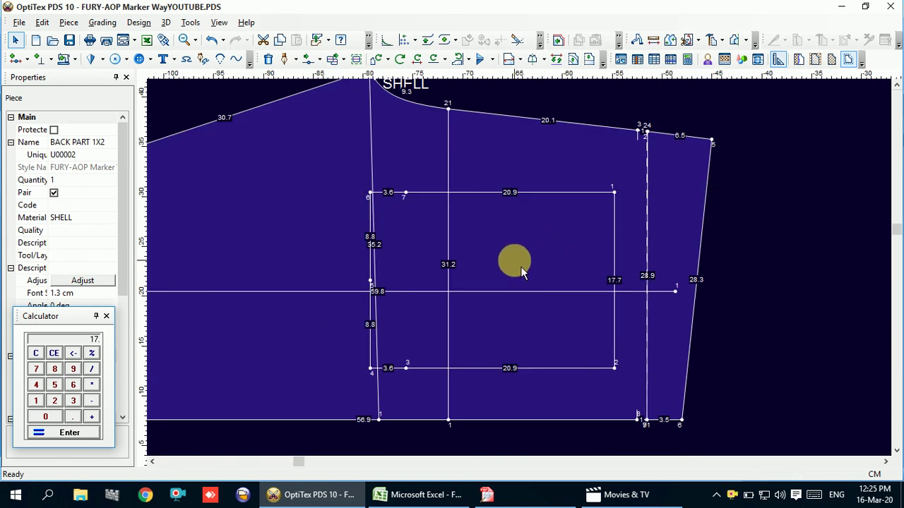
Delete the pocket's left corner points 6 and 4 to make its left side pointed
scroll(520, 267, "down", 1)
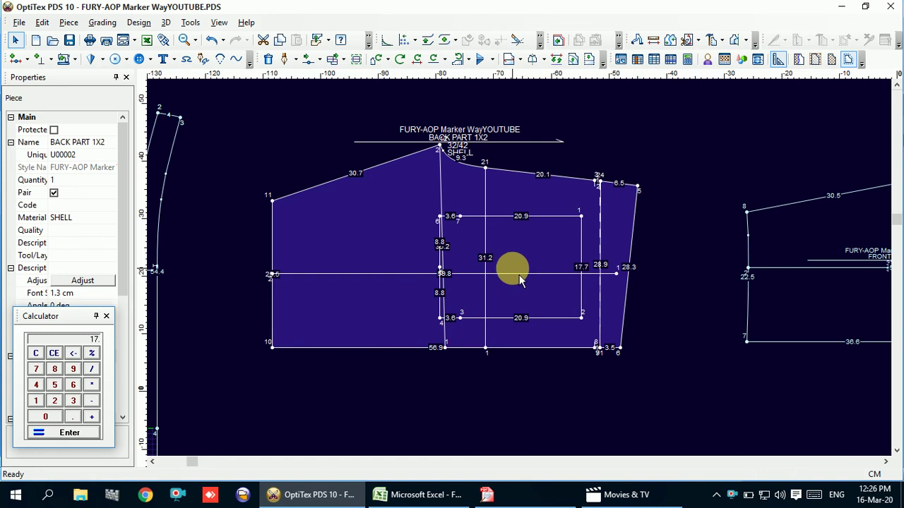
scroll(522, 277, "up", 2)
scroll(521, 273, "up", 1)
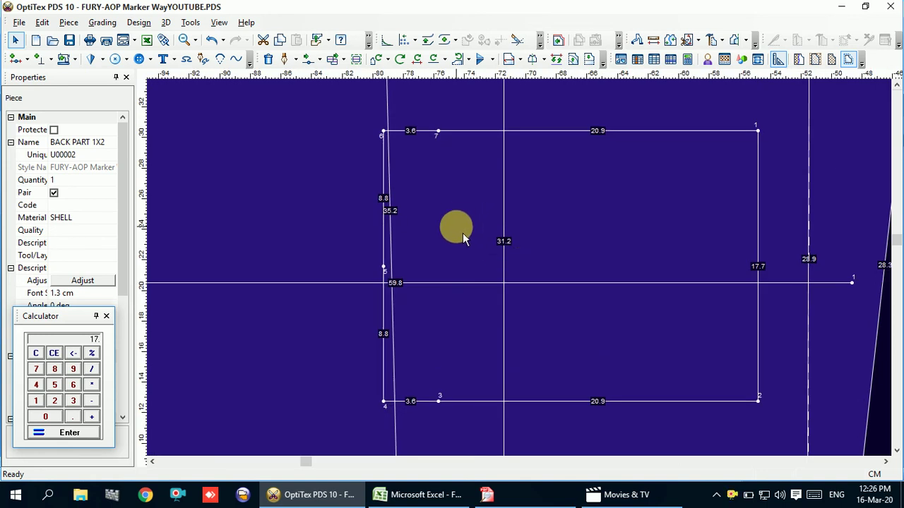
left_click(385, 135)
key("Delete")
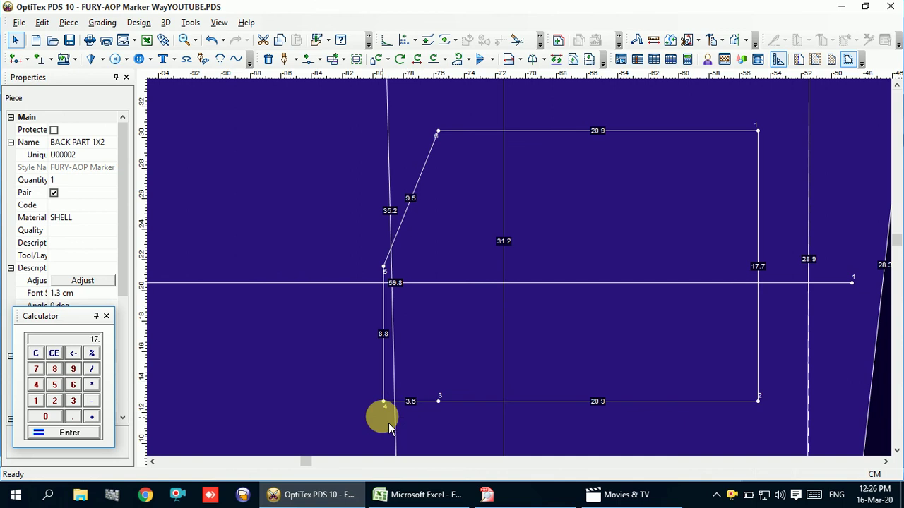
left_click(387, 406)
key("Delete")
Check the size spec sheet in Excel and the back-pocket sketch in the PDF reader
scroll(522, 261, "down", 2)
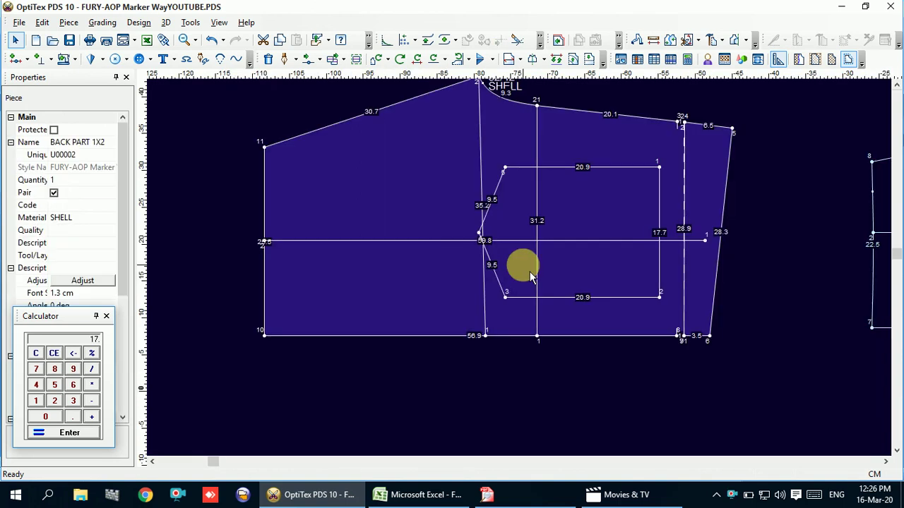
left_click(436, 498)
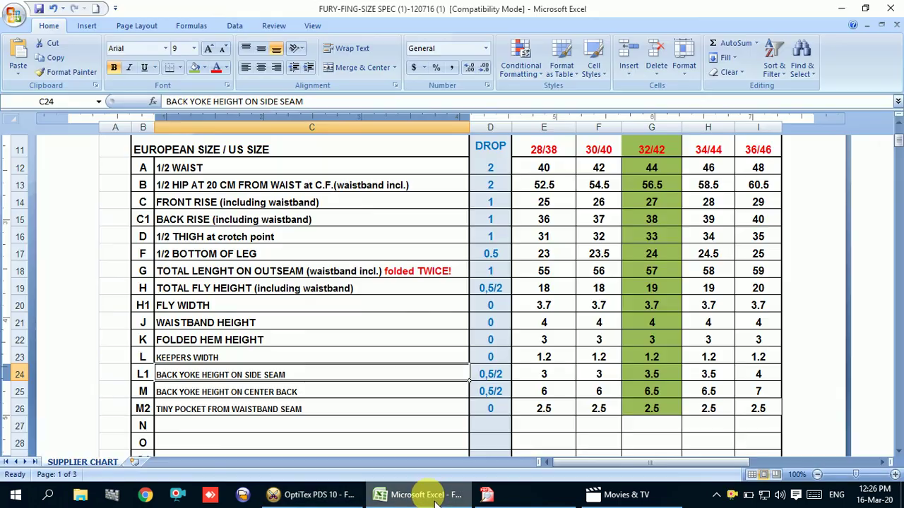
left_click(436, 502)
left_click(463, 497)
left_click(500, 502)
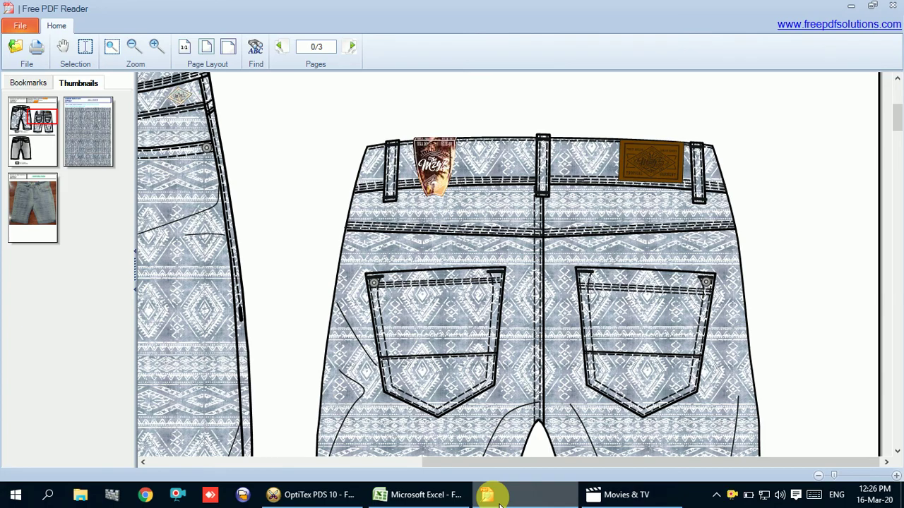
left_click(499, 503)
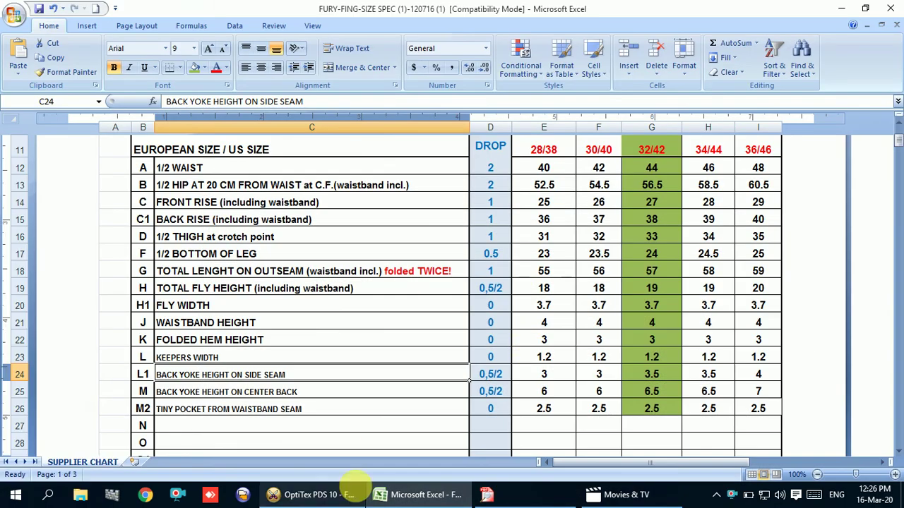
left_click(356, 494)
scroll(521, 254, "up", 1)
scroll(487, 212, "up", 1)
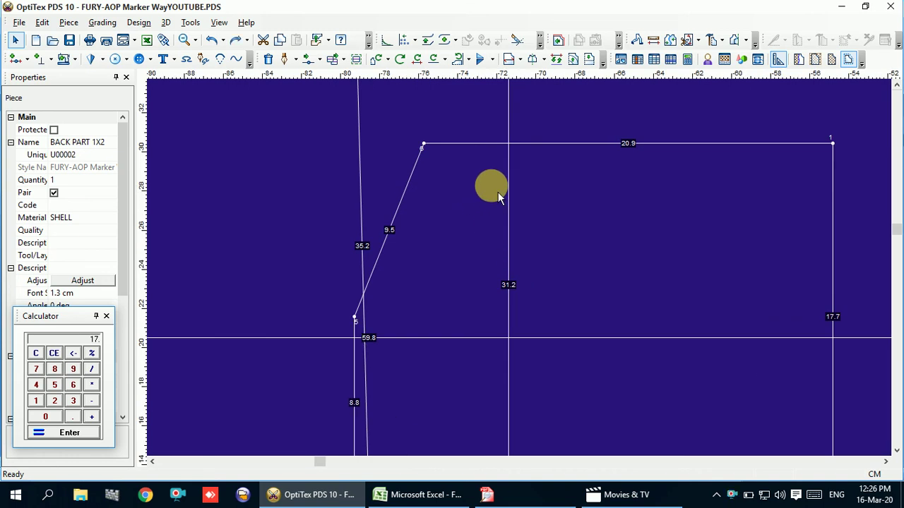
Restore the square corners with Ctrl+Z and offset a horizontal guide just below the pocket's top edge
key("ctrl+z")
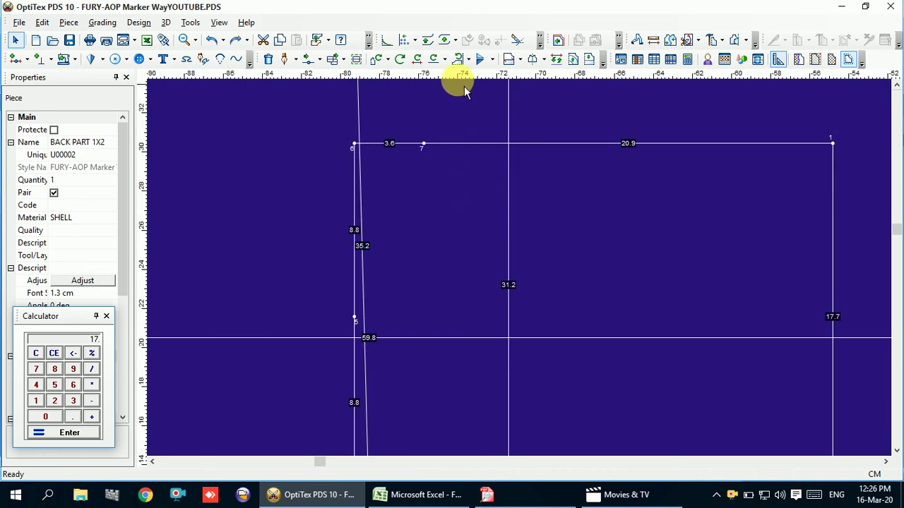
left_click(452, 152)
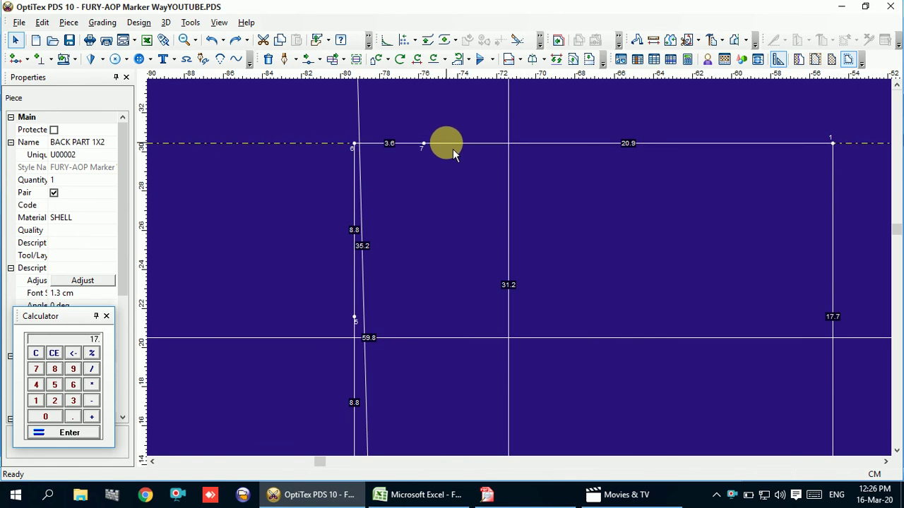
left_click(348, 154)
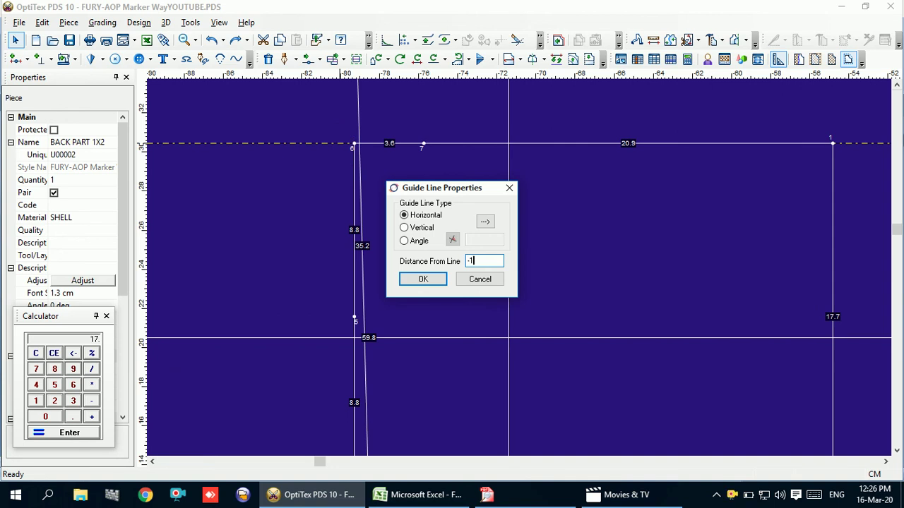
key("Return")
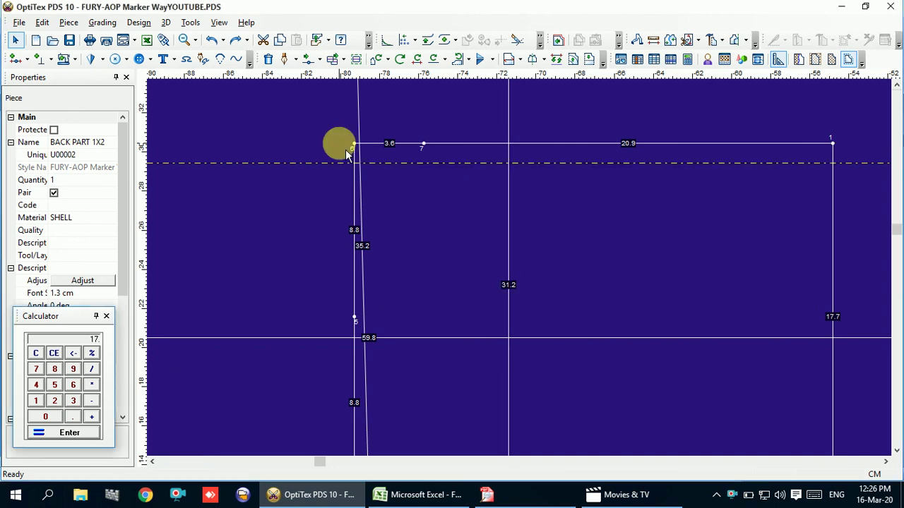
left_click(385, 157)
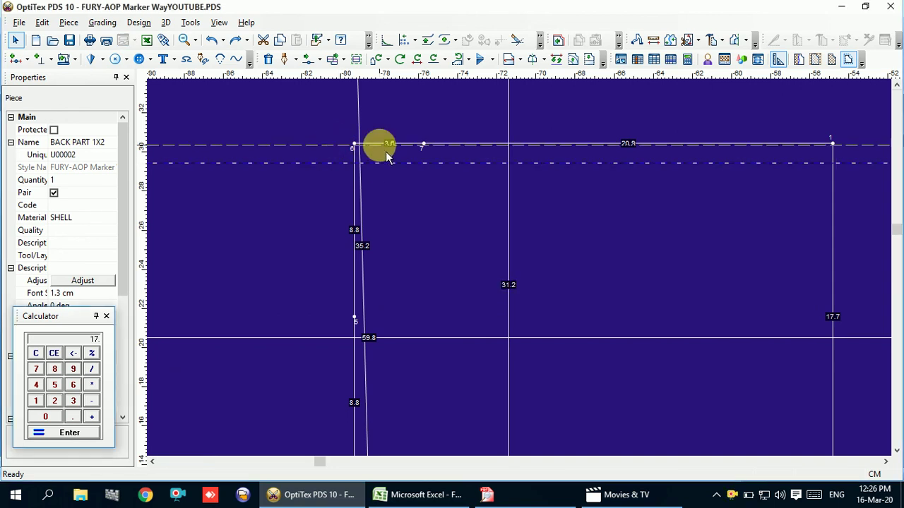
left_click(340, 154)
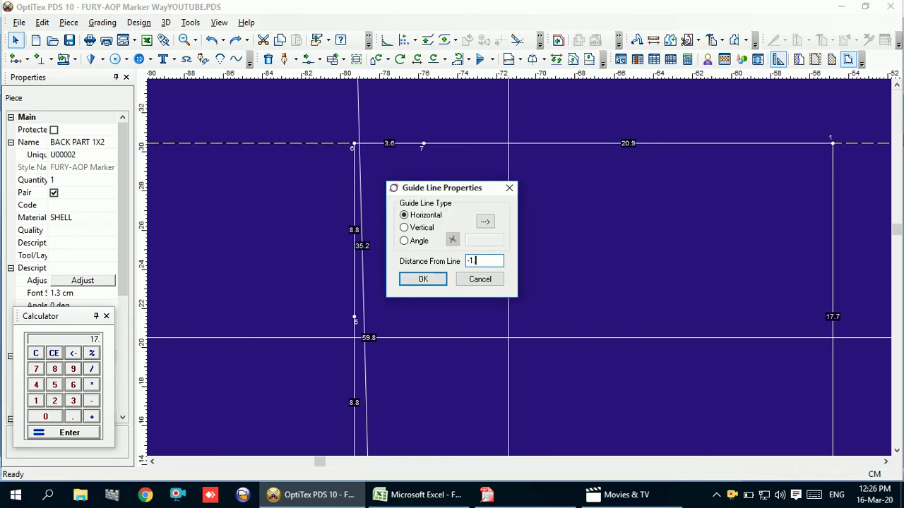
type("3")
key("Return")
Add a horizontal guide 1.5 cm above the pocket's bottom edge
scroll(520, 272, "down", 1)
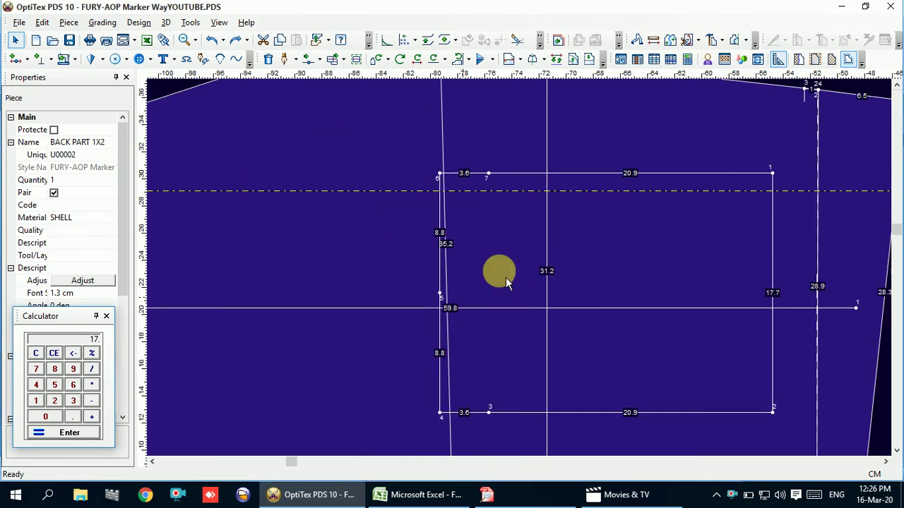
left_click_drag(586, 74, 569, 420)
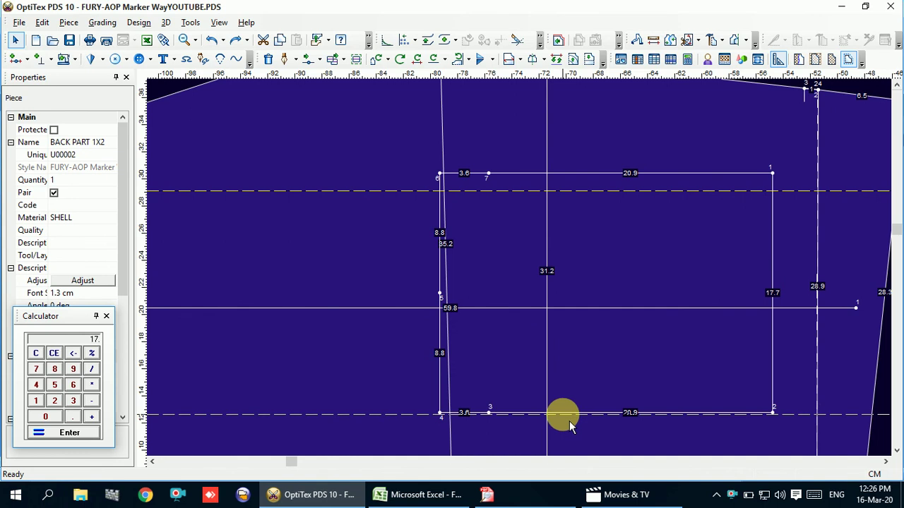
double_click(424, 416)
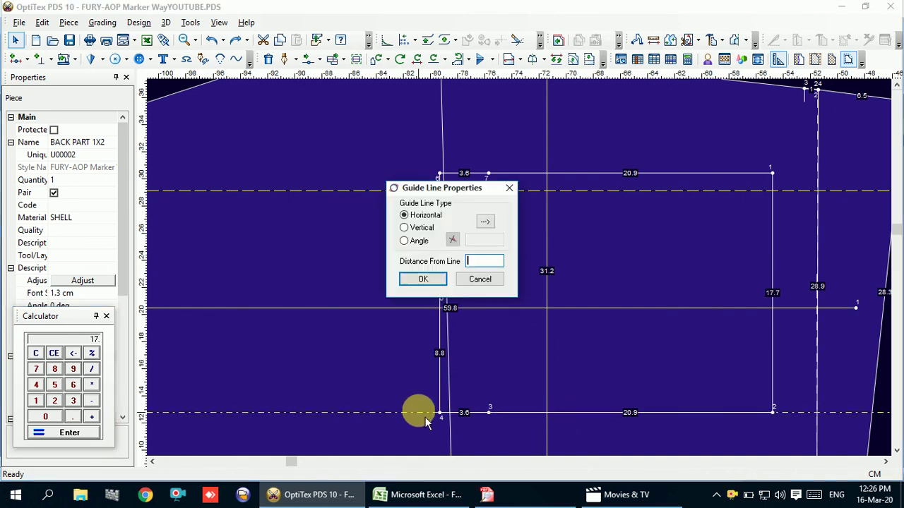
type("1.5")
key("Return")
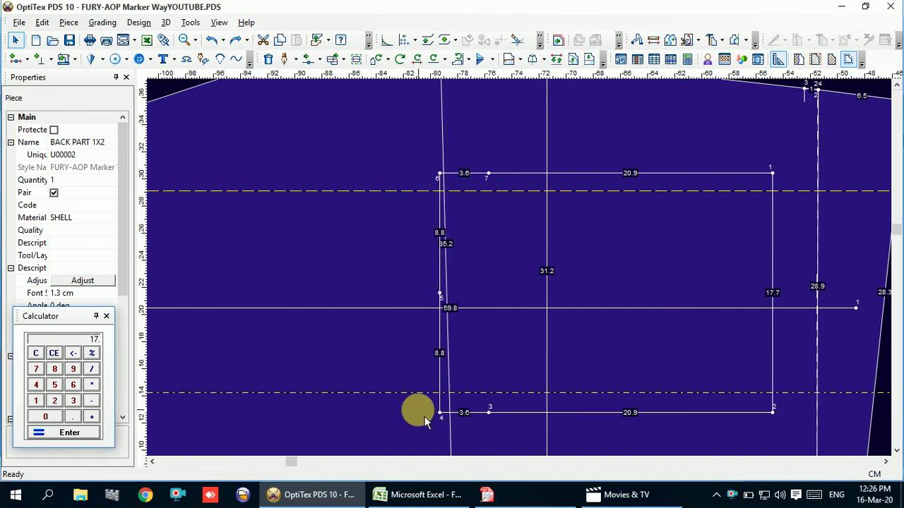
Abandon a first contour attempt and add a vertical guide through point 7
key("d")
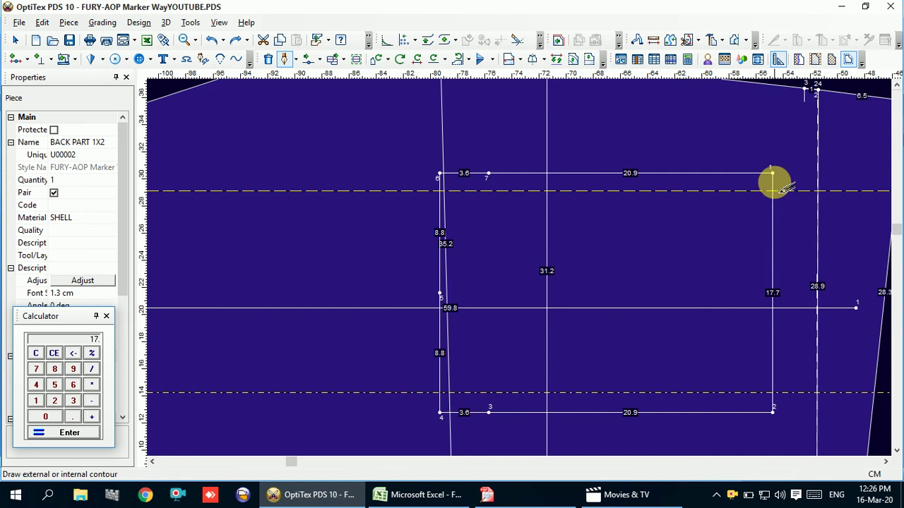
left_click(772, 175)
left_click(425, 321)
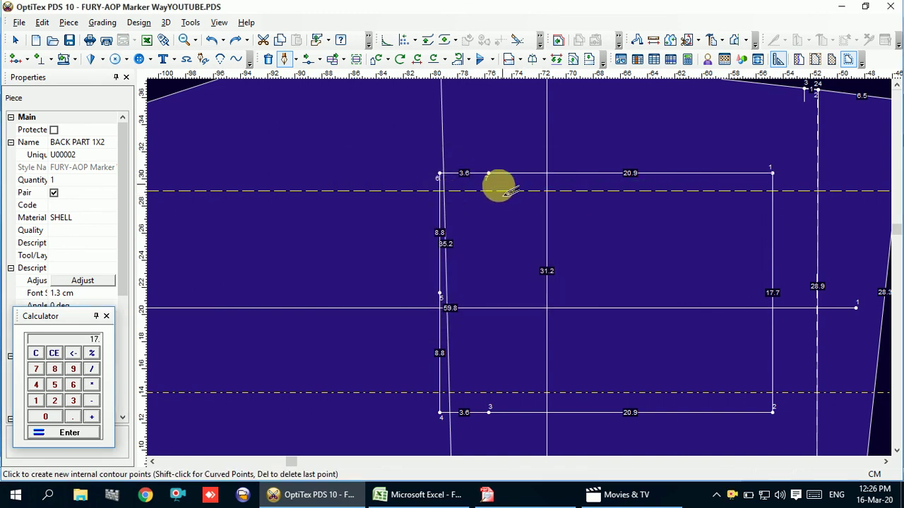
right_click(501, 123)
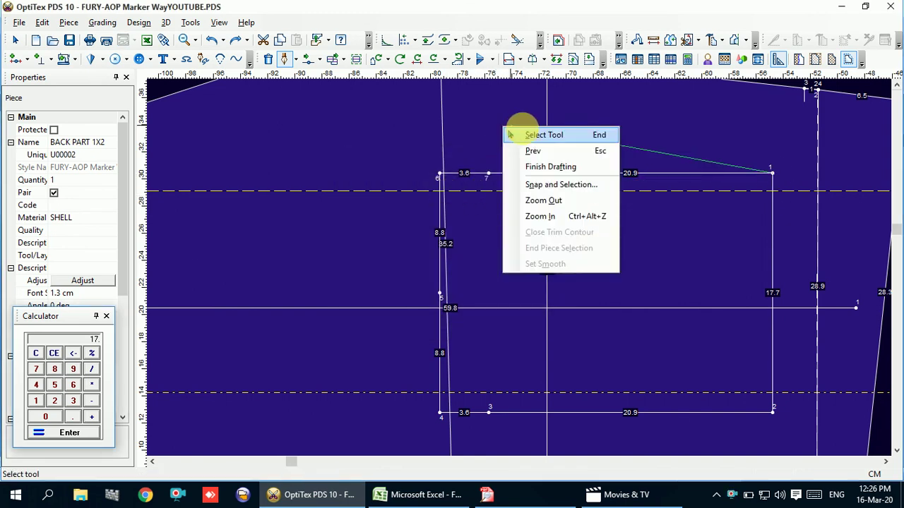
left_click(526, 134)
left_click(490, 202)
Draw the pointed contour: 21 cm edges to the guide, then 8.3 and 8.2 to the left tip
key("d")
left_click(771, 173)
key("Return")
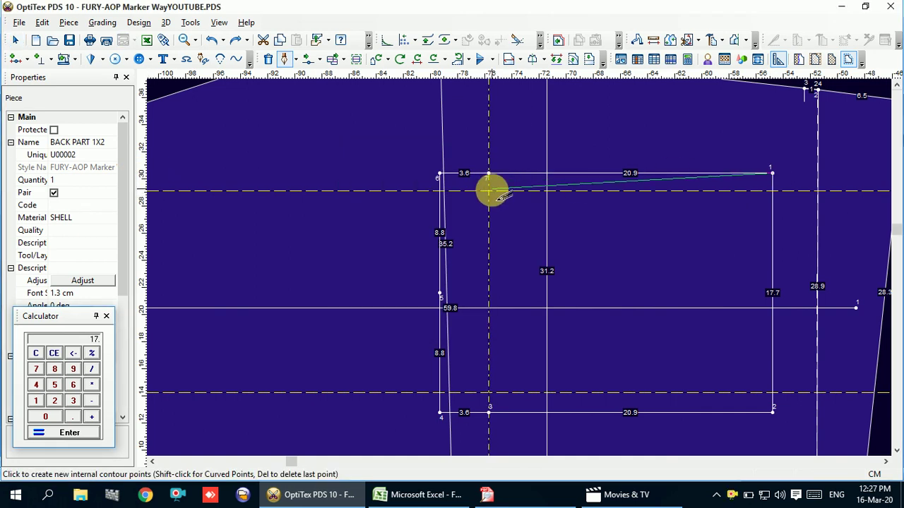
left_click(489, 192)
left_click(598, 282)
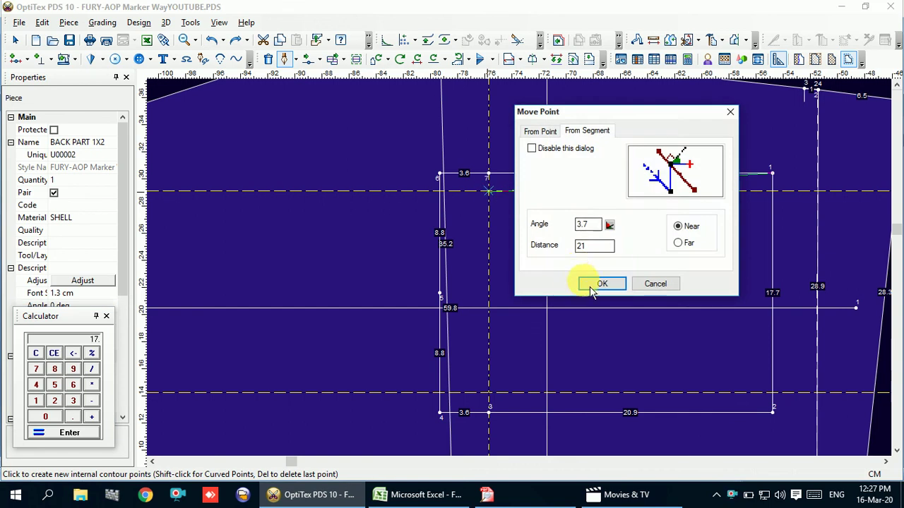
left_click(439, 294)
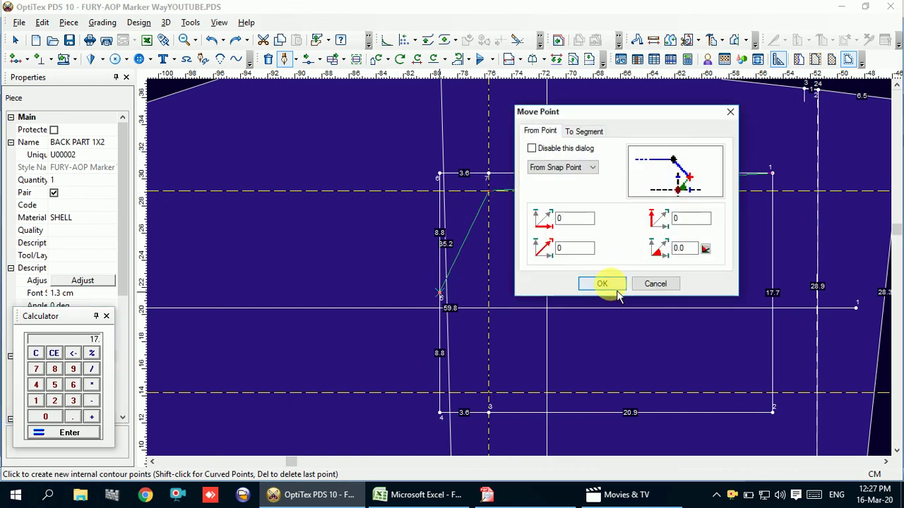
left_click(599, 282)
left_click(488, 393)
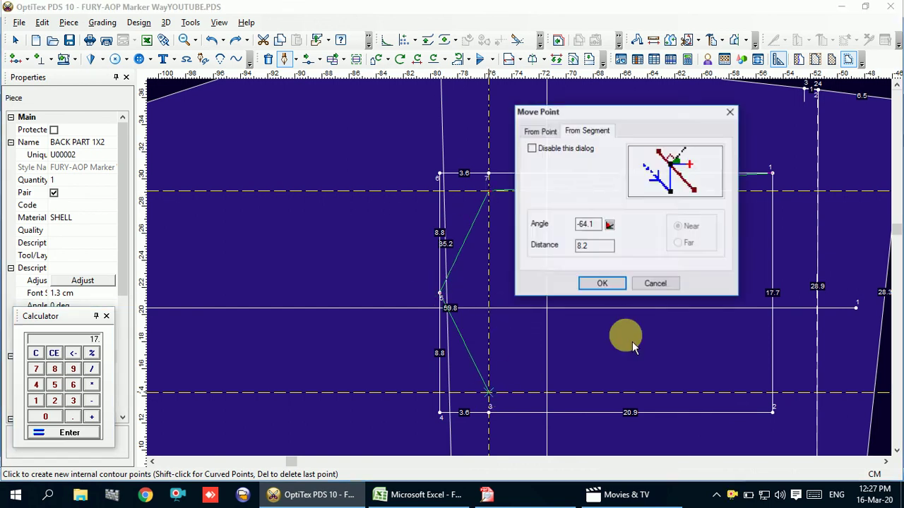
left_click(598, 283)
left_click(773, 409)
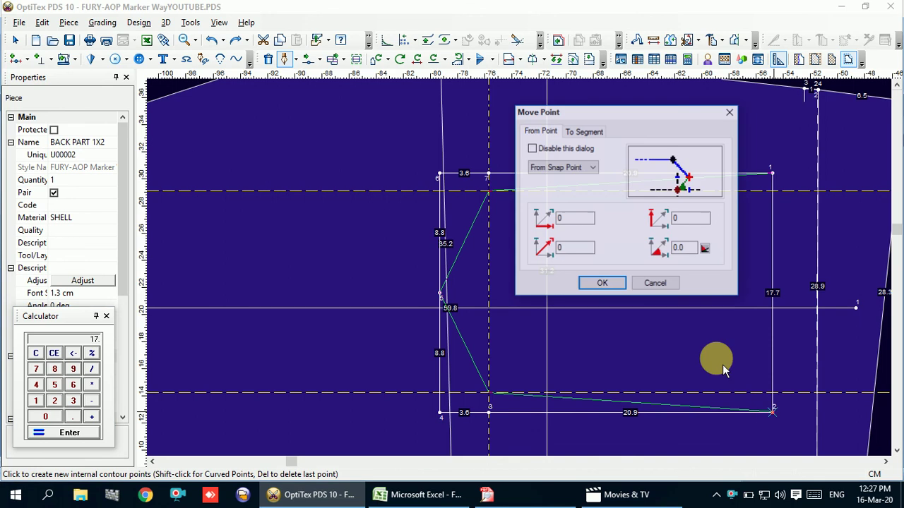
left_click(601, 283)
right_click(653, 284)
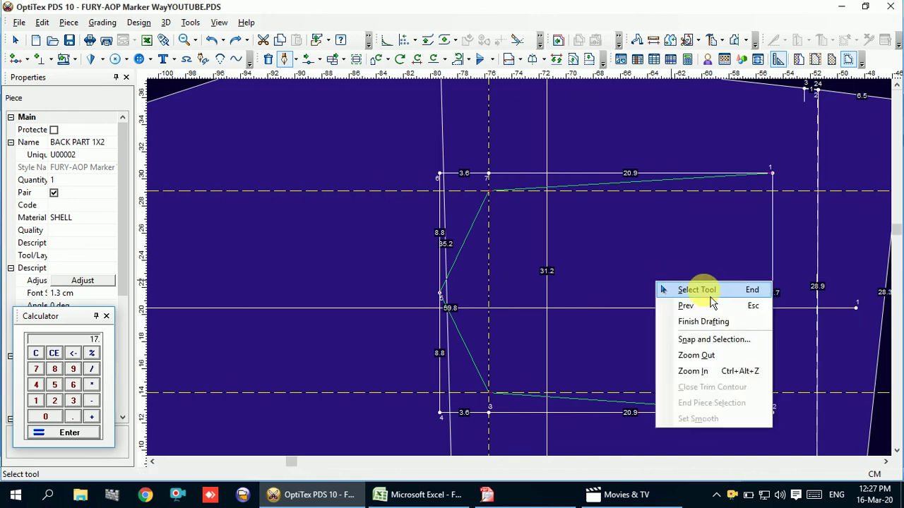
left_click(698, 287)
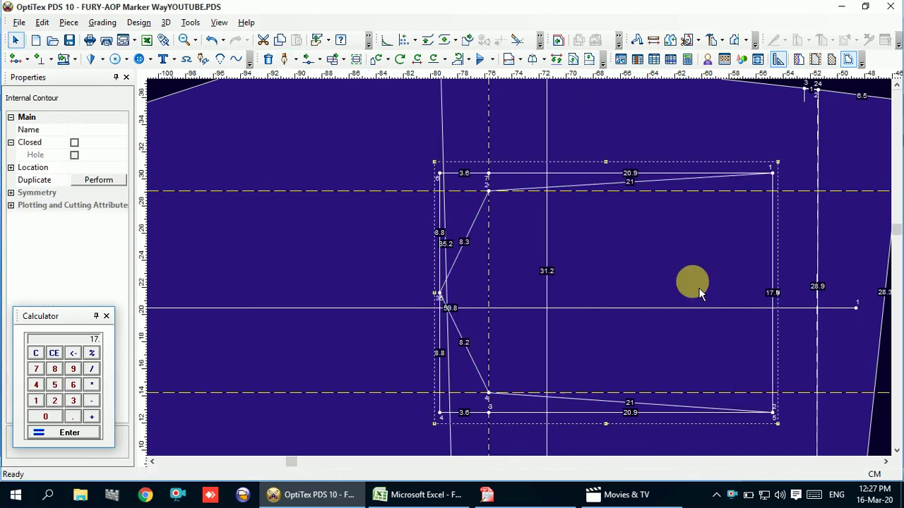
Draw the 17.7 vertical line from point 1 to point 5 to close the pocket
left_click(528, 183)
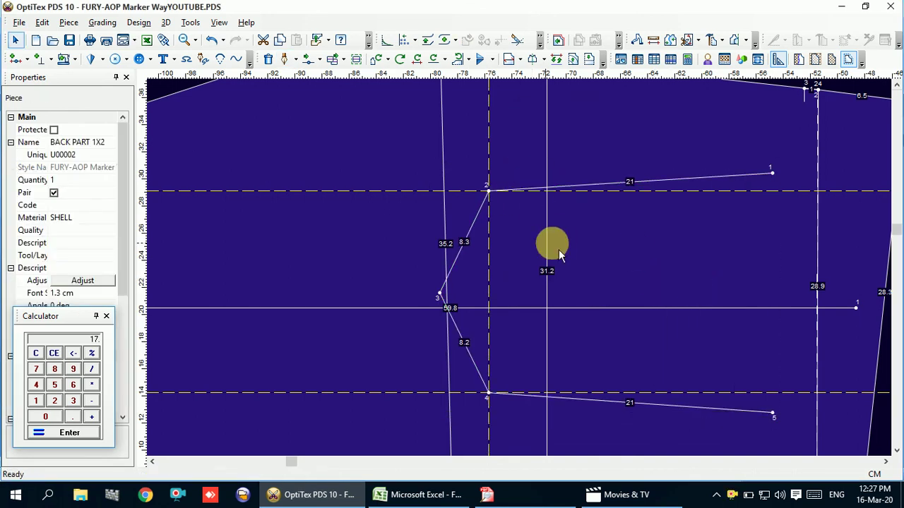
key("d")
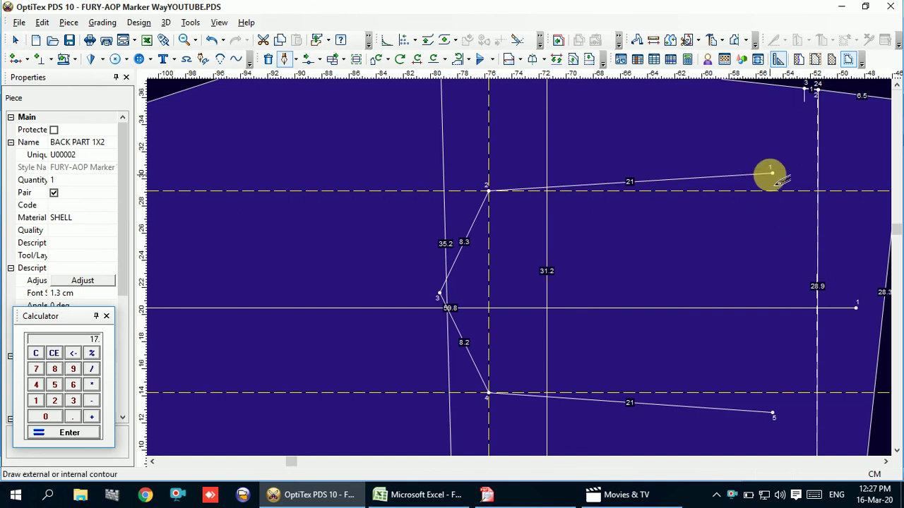
left_click(772, 172)
left_click(440, 328)
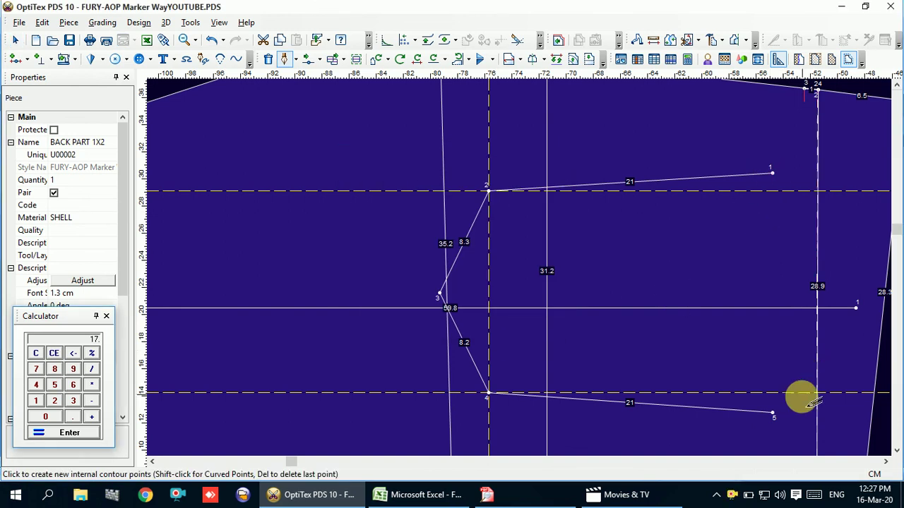
left_click(772, 412)
left_click(649, 288)
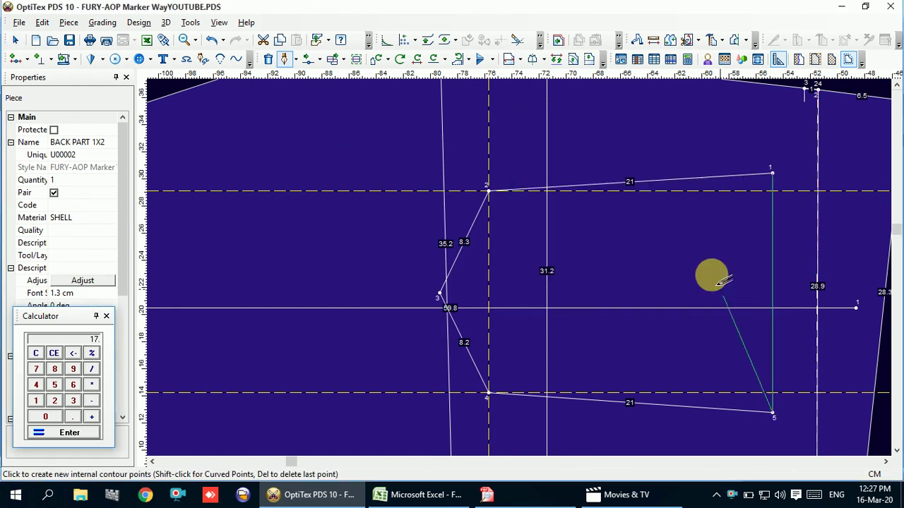
right_click(639, 260)
left_click(685, 261)
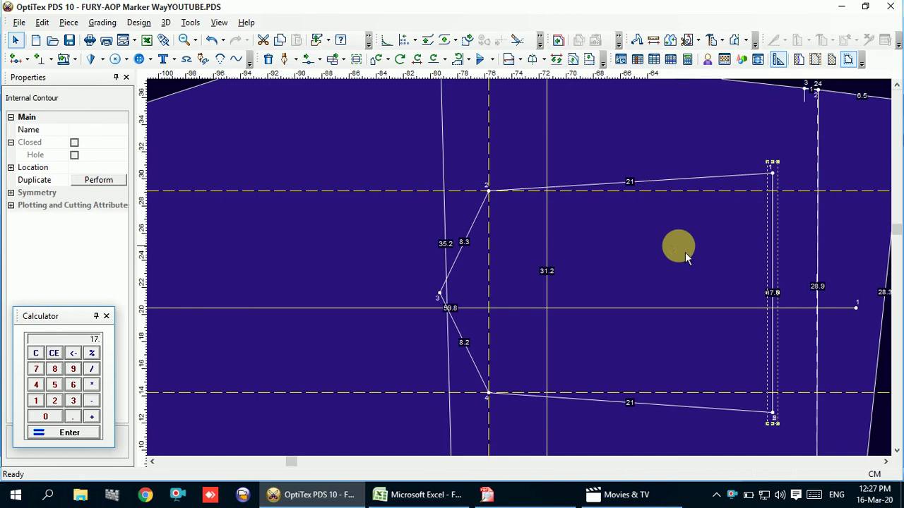
left_click(495, 187)
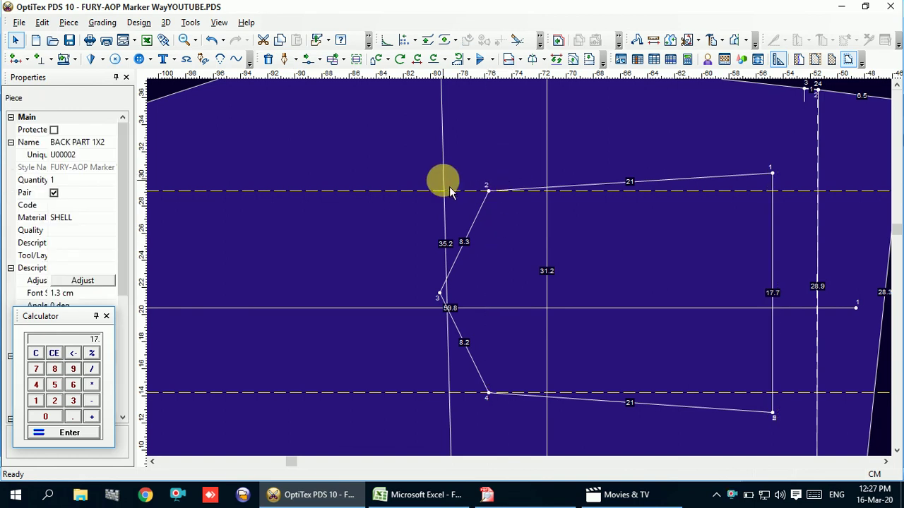
Zoom out and compare the pattern with the jeans reference PDF
scroll(511, 265, "down", 1)
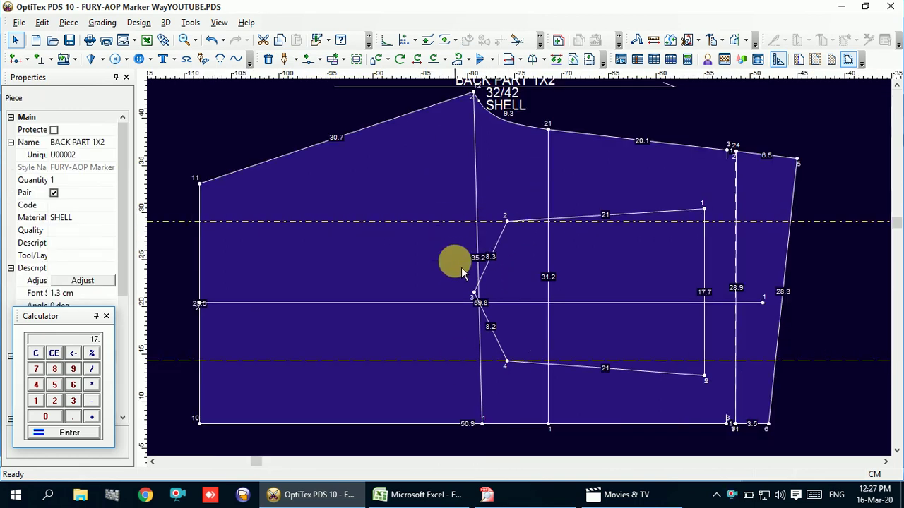
scroll(516, 240, "down", 1)
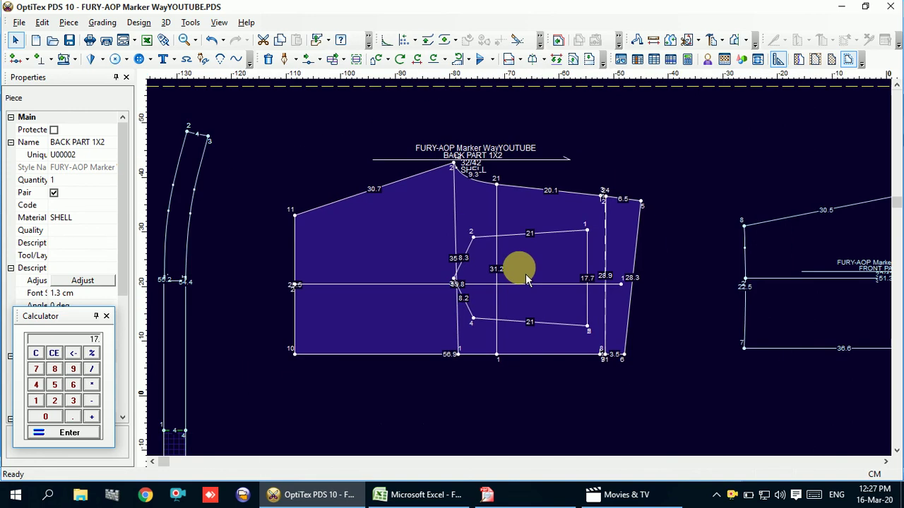
left_click(504, 503)
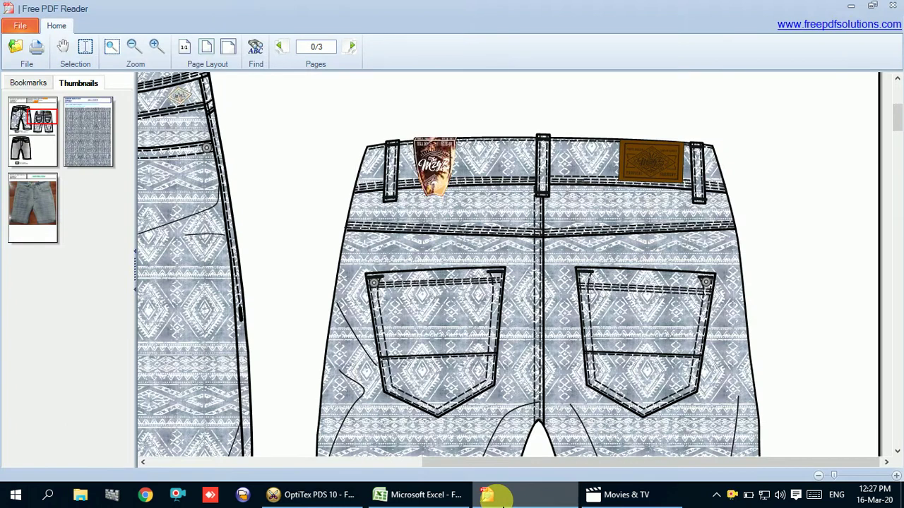
left_click(503, 503)
scroll(500, 216, "down", 2)
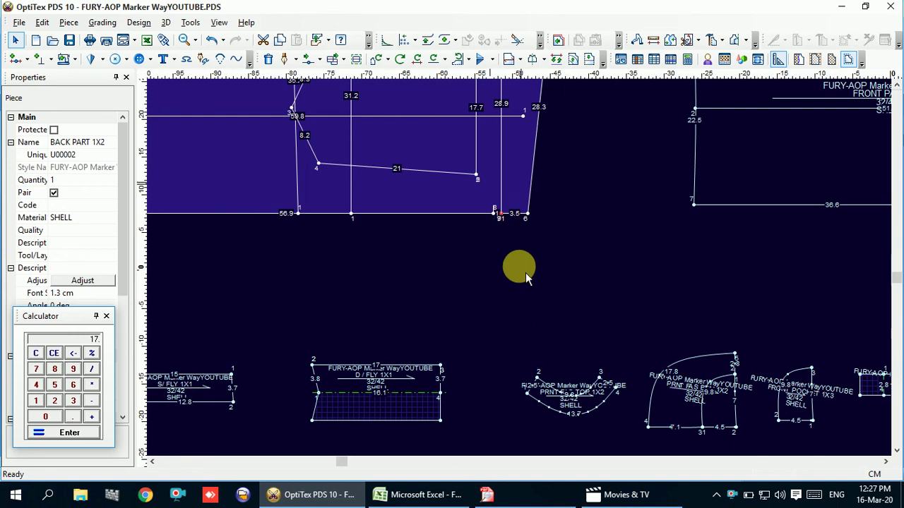
Try parallel offsets of the right edge, including a distance of 2, undoing each one
scroll(484, 208, "up", 3)
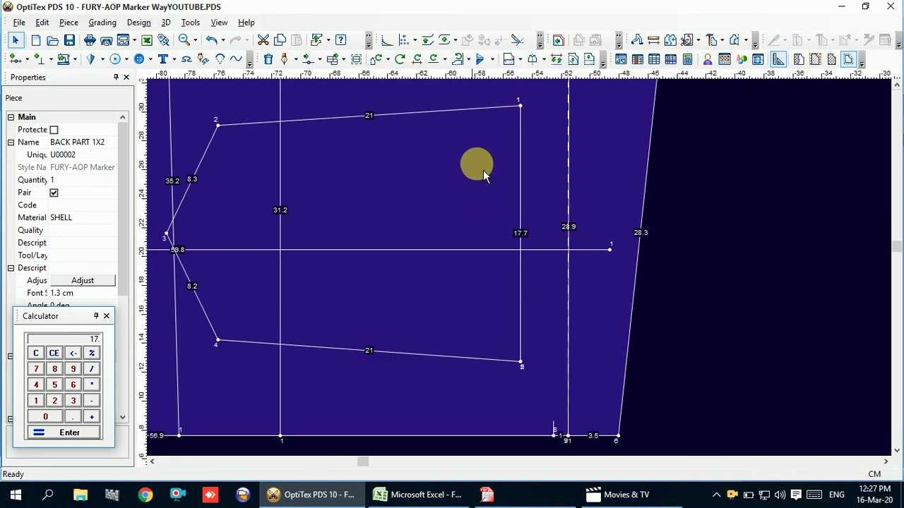
key("p")
left_click(522, 107)
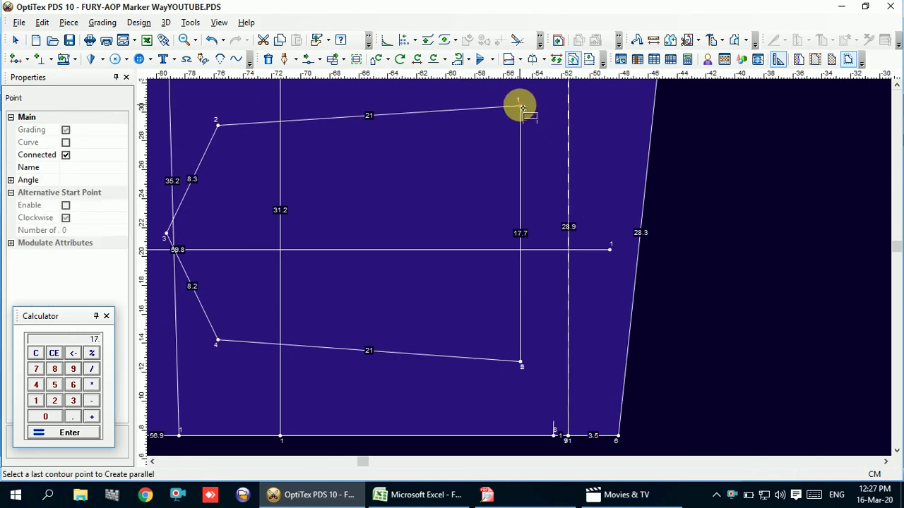
left_click(521, 363)
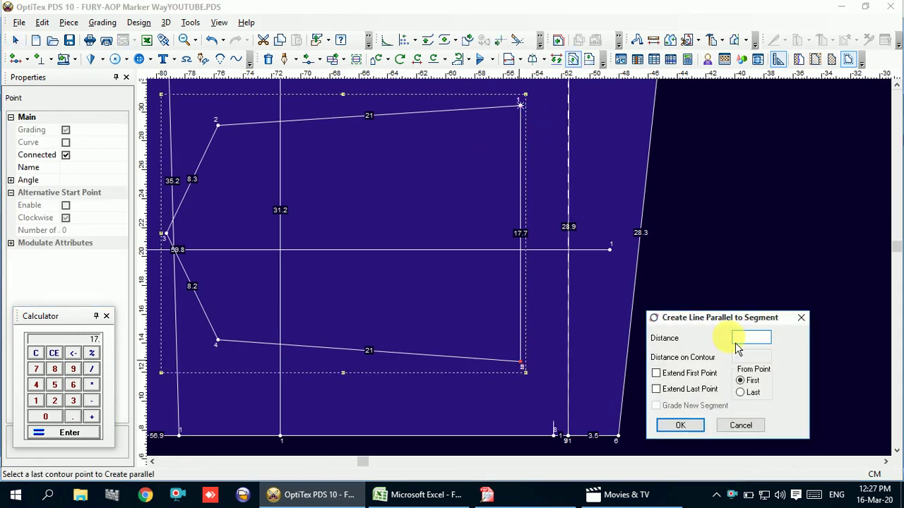
key("Return")
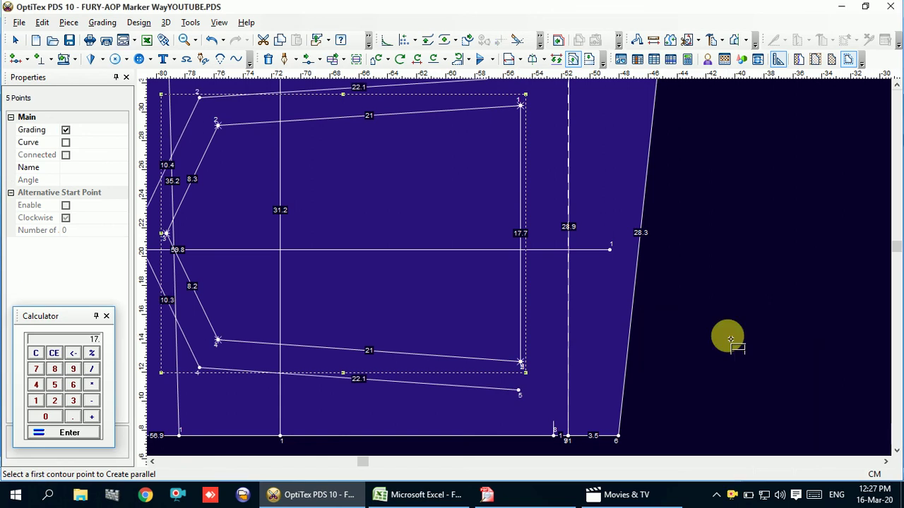
key("ctrl+z")
left_click(520, 106)
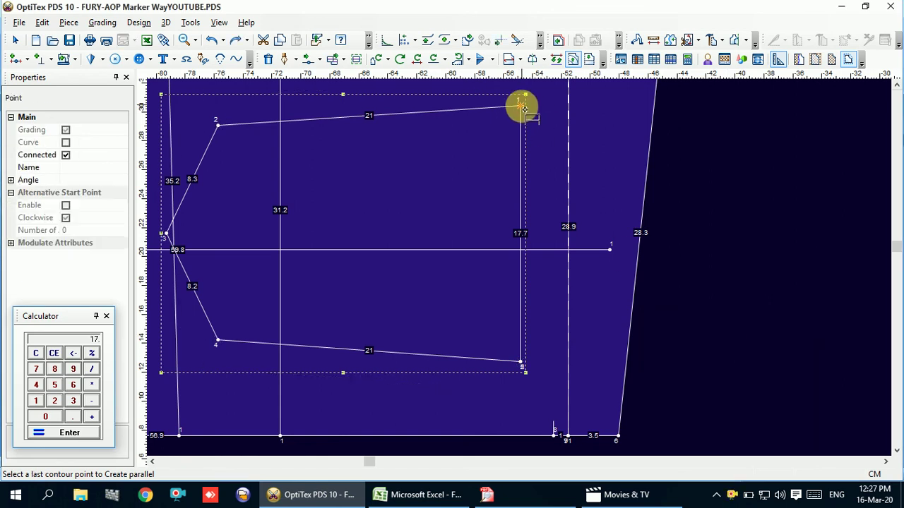
left_click(523, 366)
key("Return")
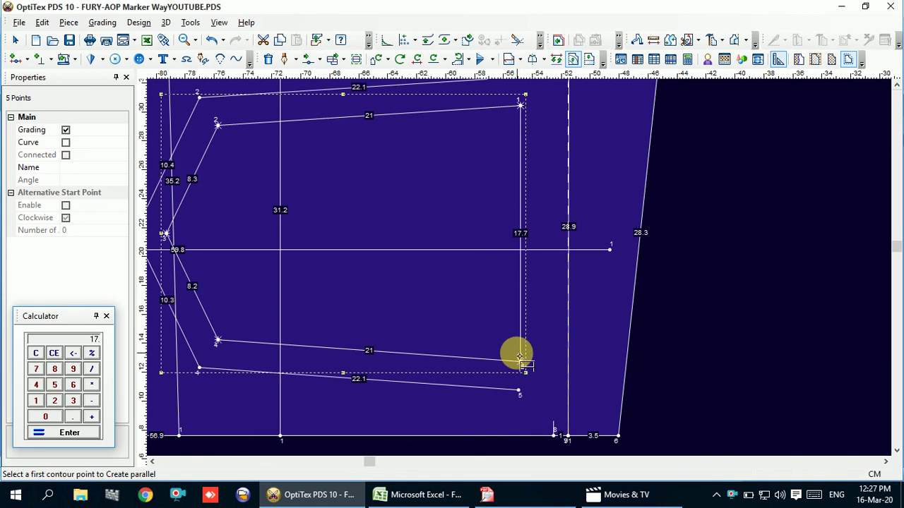
key("ctrl+z")
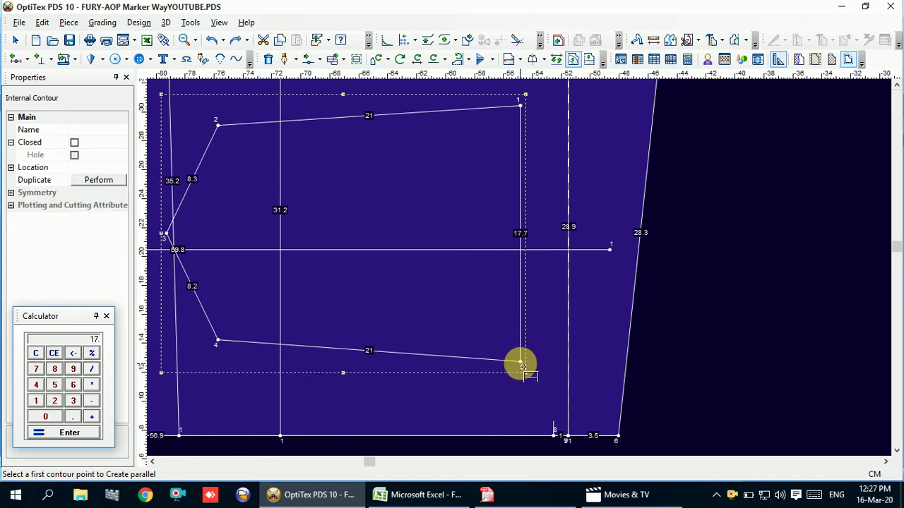
left_click(521, 364)
left_click(525, 112)
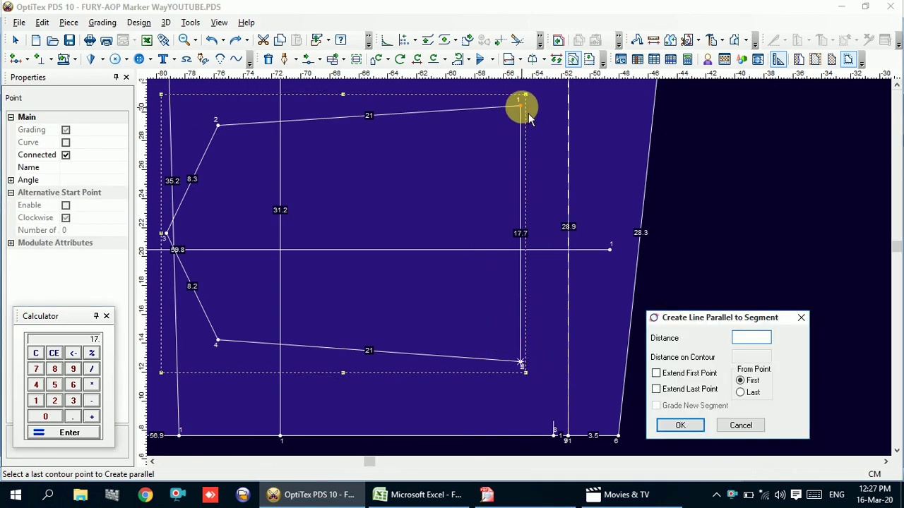
type("2")
key("Return")
key("ctrl+z")
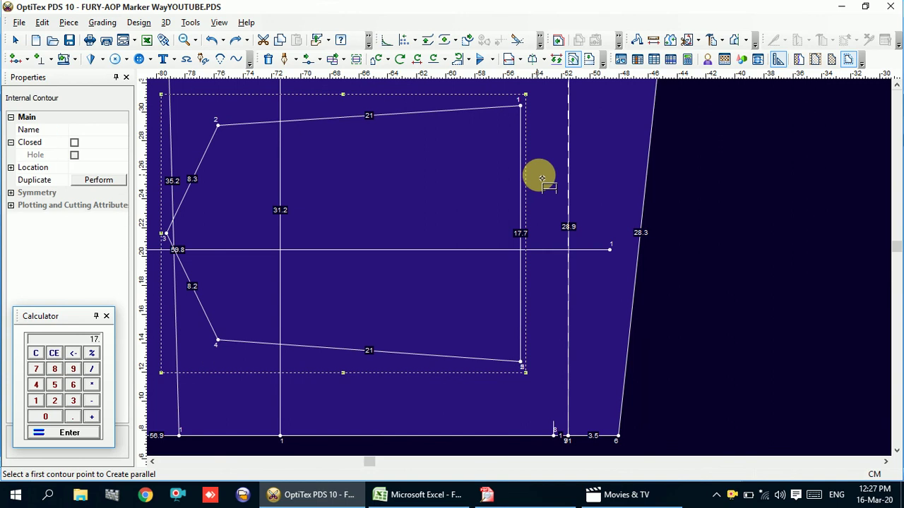
Pull a vertical guide from the ruler onto the pocket's 17.7 right edge
right_click(717, 176)
left_click(748, 186)
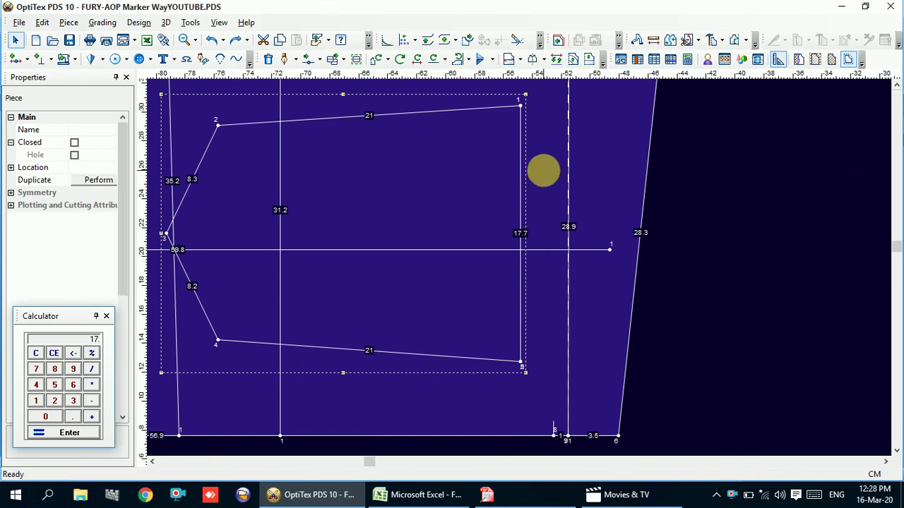
left_click(540, 171)
left_click_drag(145, 238, 530, 260)
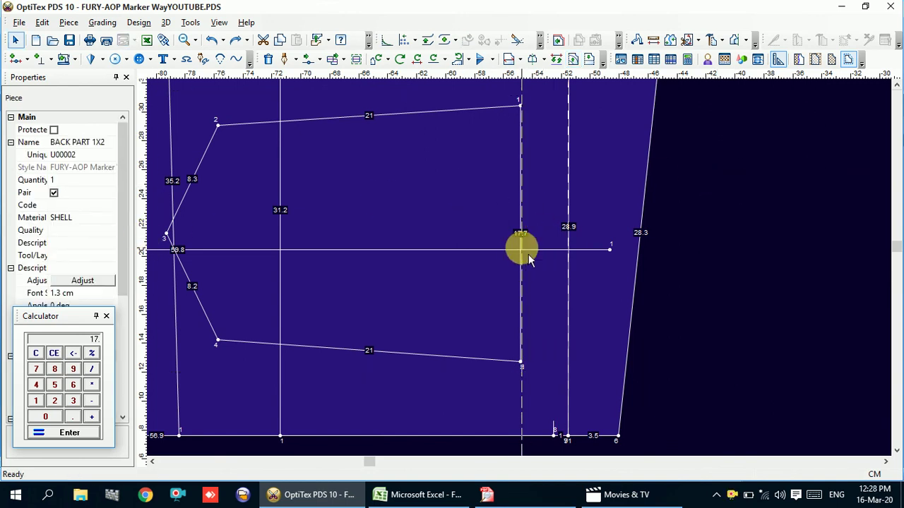
Give the vertical guide a negative offset so it crosses the top edge 2.3 from the corner
double_click(527, 395)
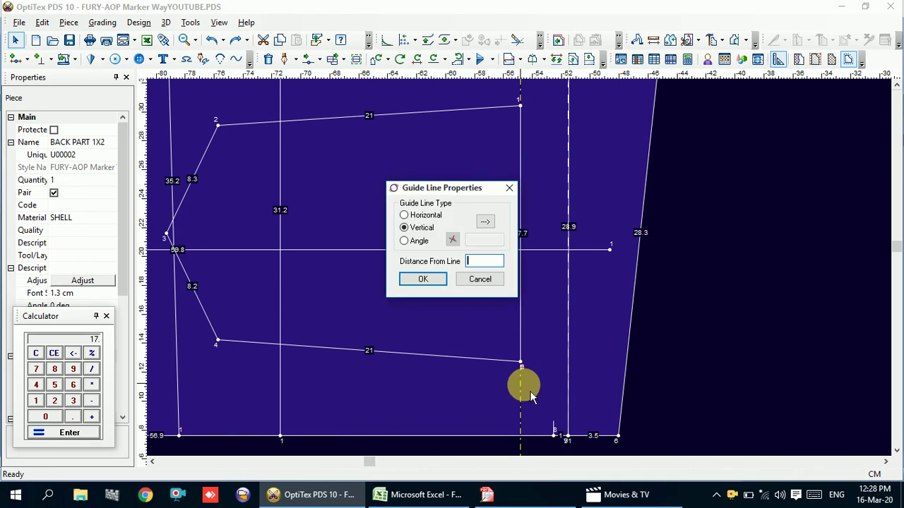
type("-2")
key("Return")
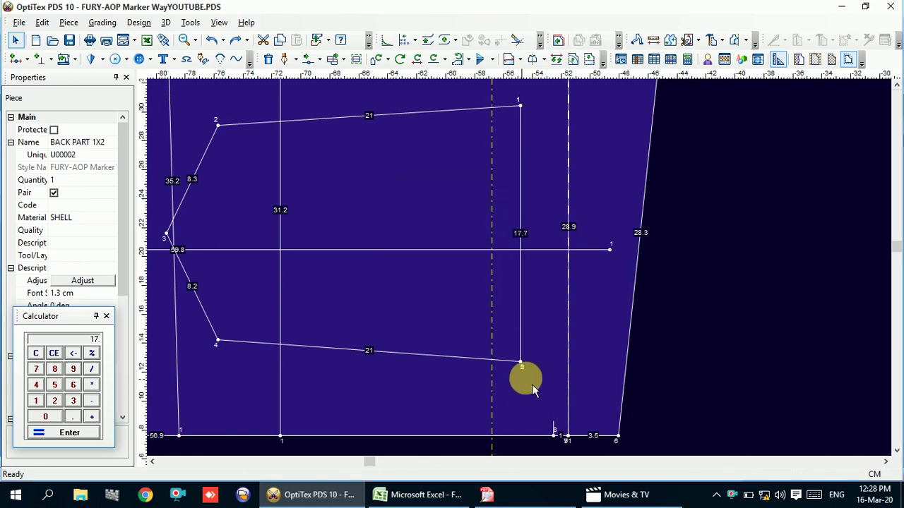
key("d")
right_click(513, 83)
left_click(520, 95)
Draw a 17.4 internal line along the guide between the pocket's top and bottom edges
key("d")
left_click(487, 108)
left_click(428, 319)
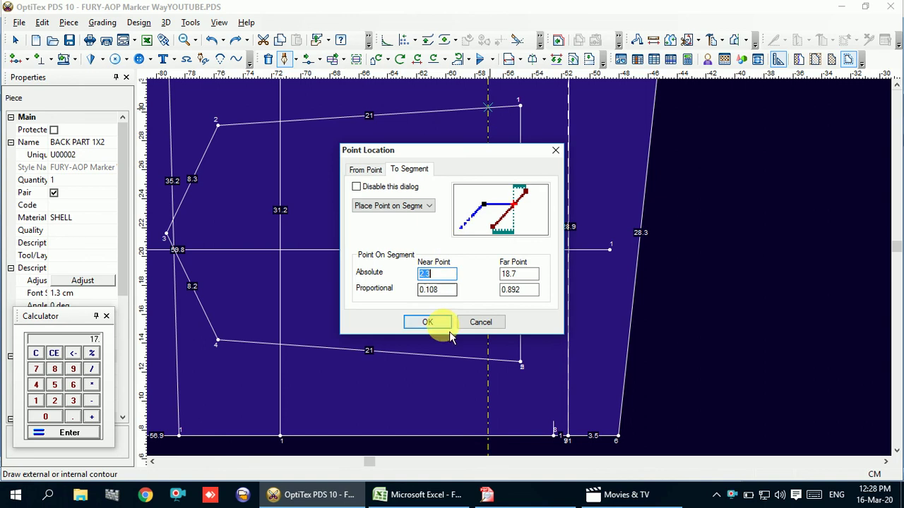
left_click(459, 275)
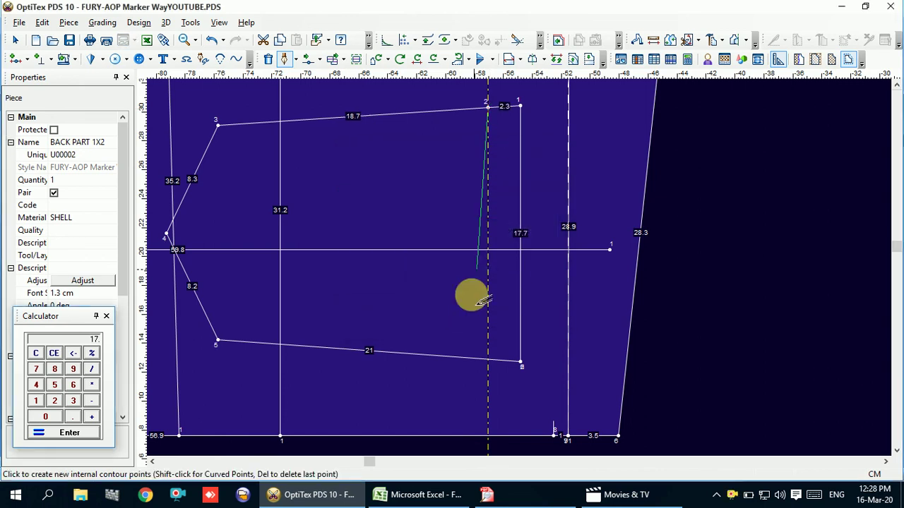
left_click(487, 360)
left_click(602, 285)
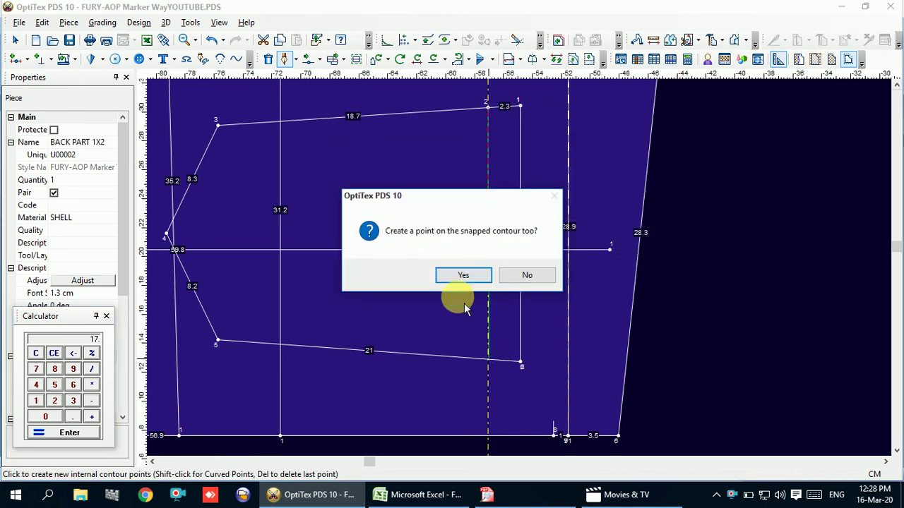
left_click(460, 276)
right_click(424, 197)
left_click(426, 197)
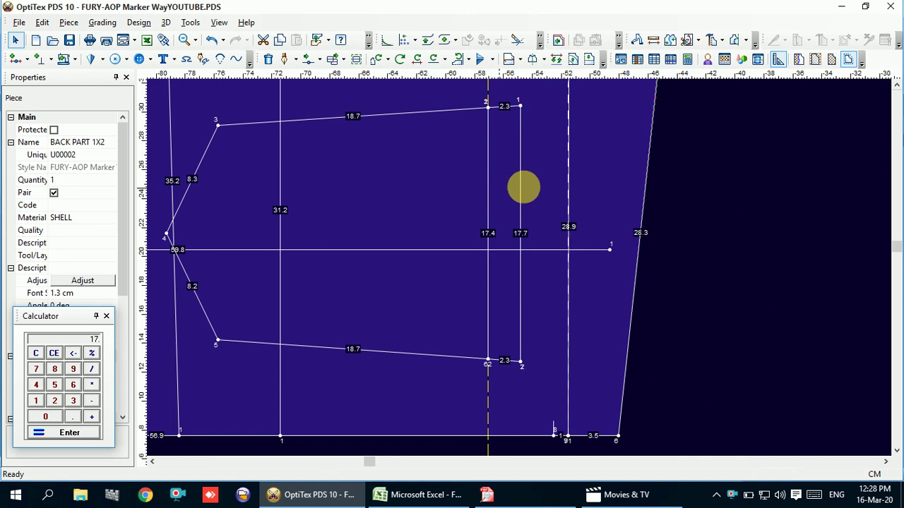
Delete the old right line and trim the 2.3 stubs, leaving 18.7 top and bottom edges
left_click(522, 185)
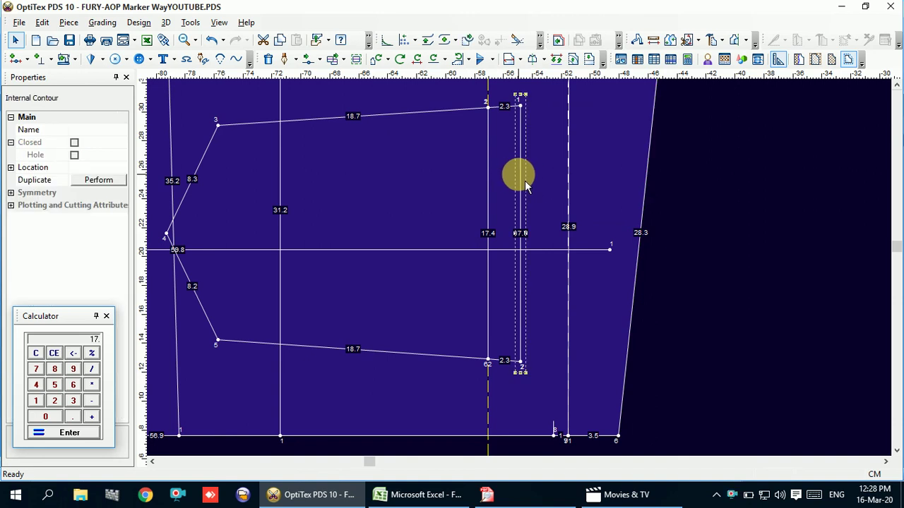
key("Delete")
left_click(516, 105)
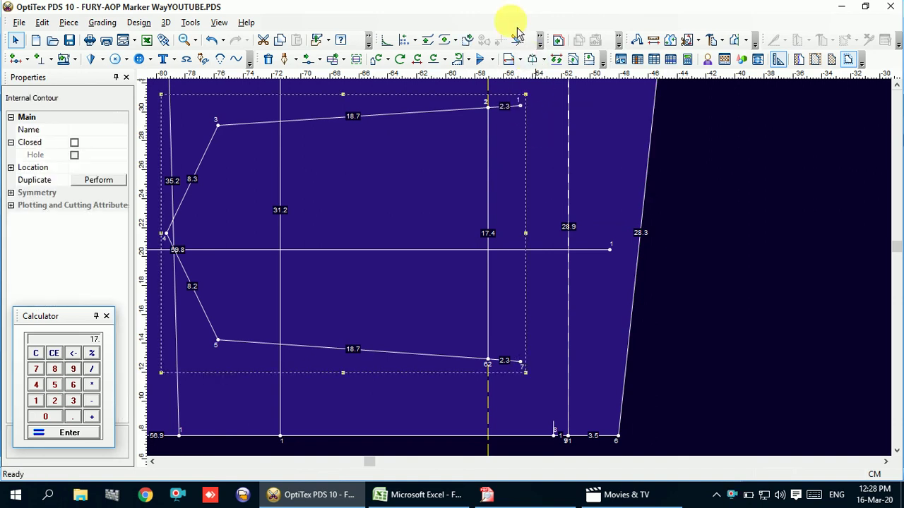
left_click(517, 39)
left_click(514, 107)
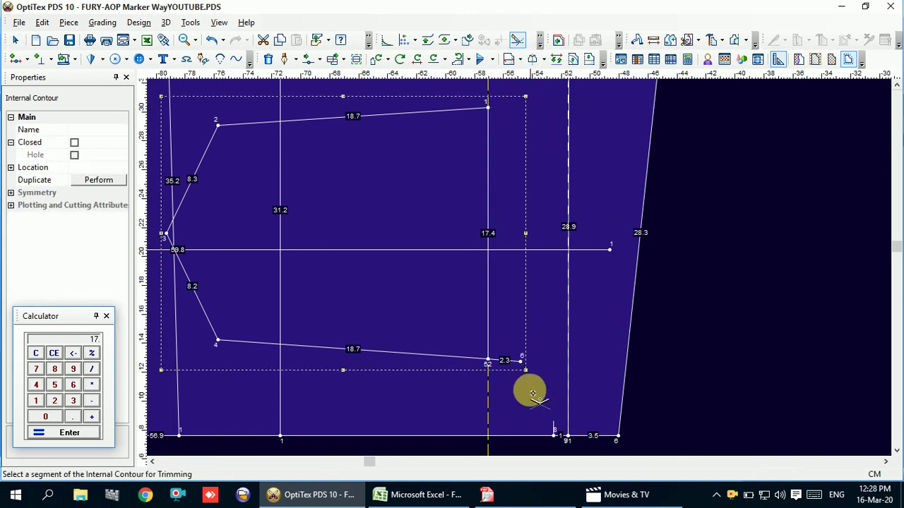
left_click(516, 360)
right_click(742, 195)
left_click(780, 205)
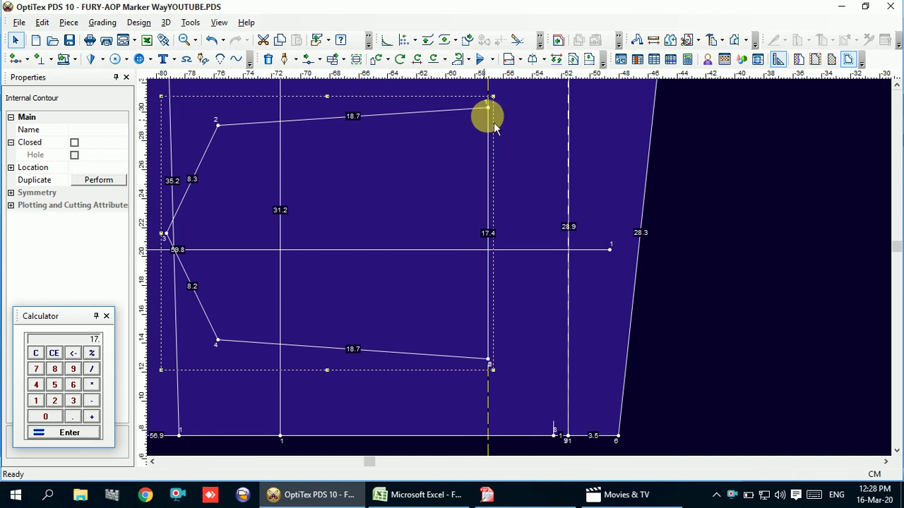
left_click(494, 104)
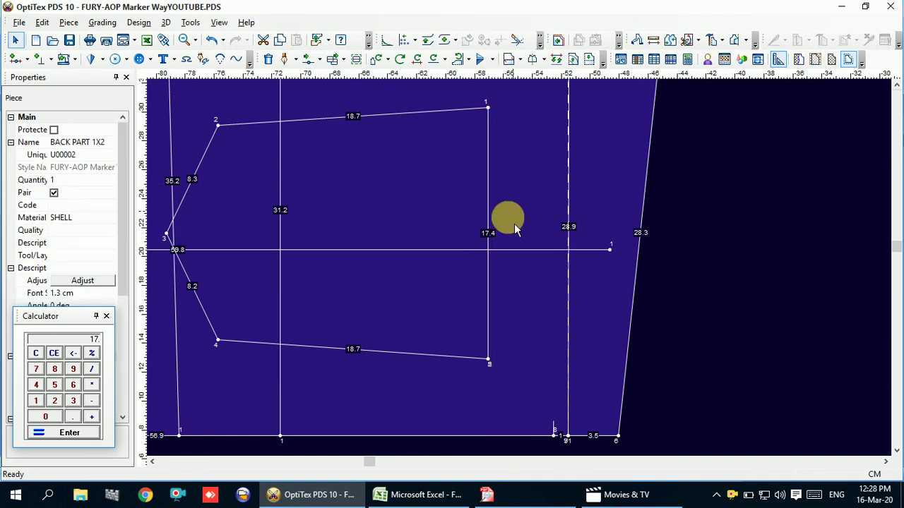
scroll(509, 233, "down", 1)
scroll(494, 254, "down", 1)
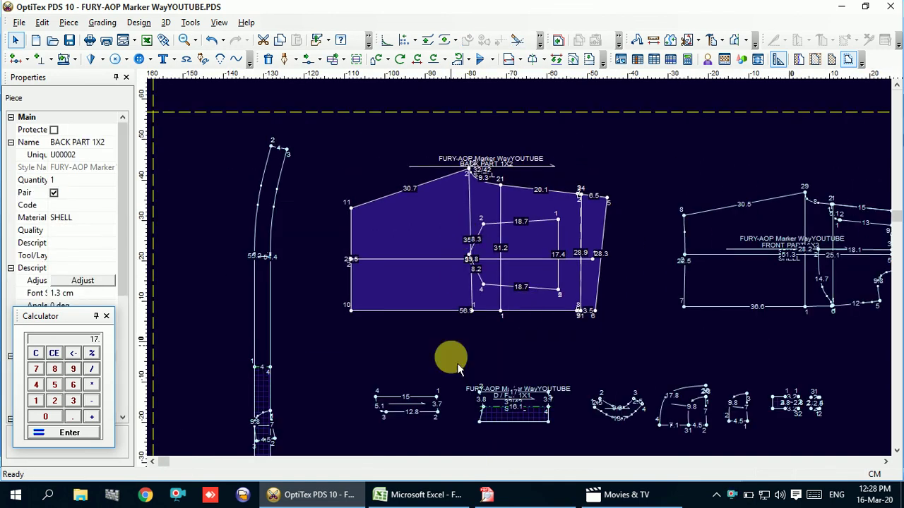
left_click(487, 494)
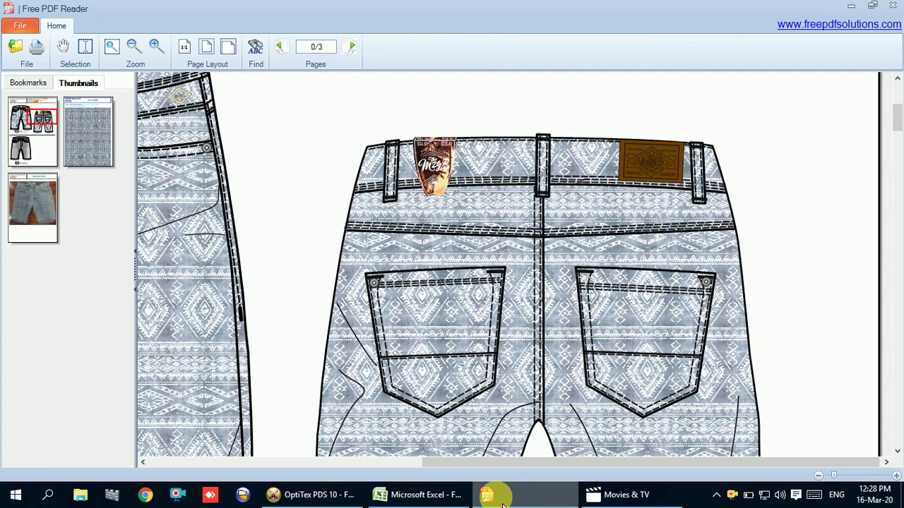
left_click(502, 503)
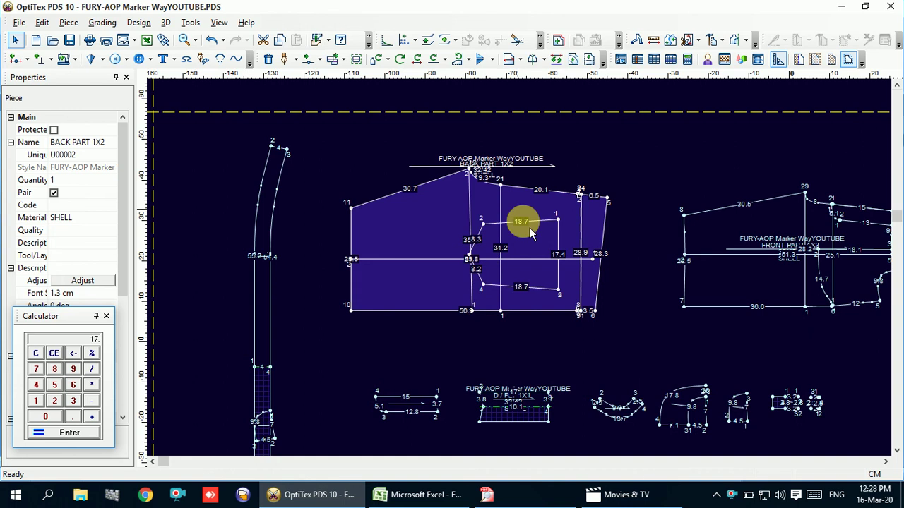
scroll(526, 279, "up", 3)
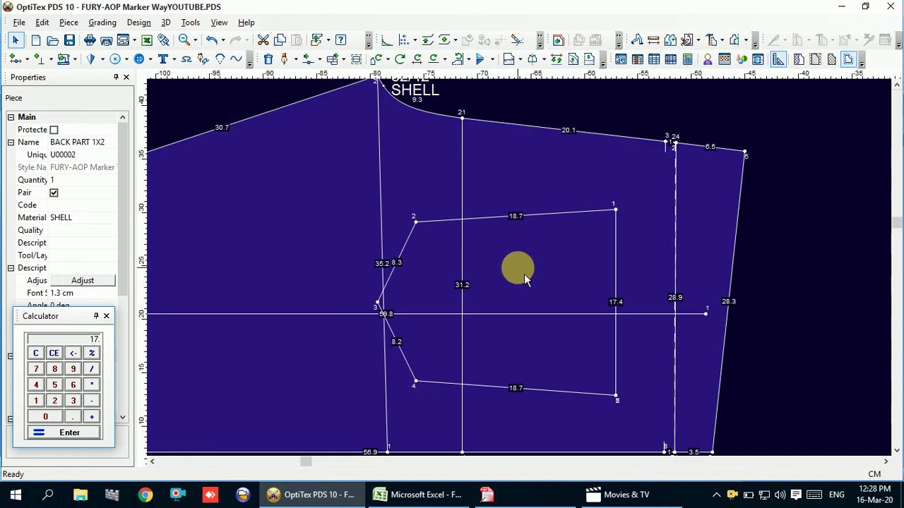
Trace the pointed pocket outline into a new piece and place it in empty space
key("ctrl+t")
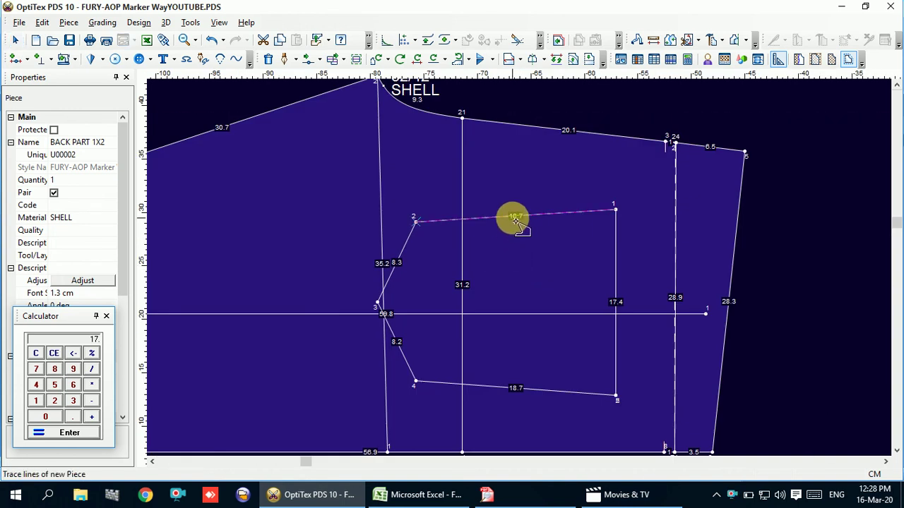
left_click(400, 262)
left_click(400, 346)
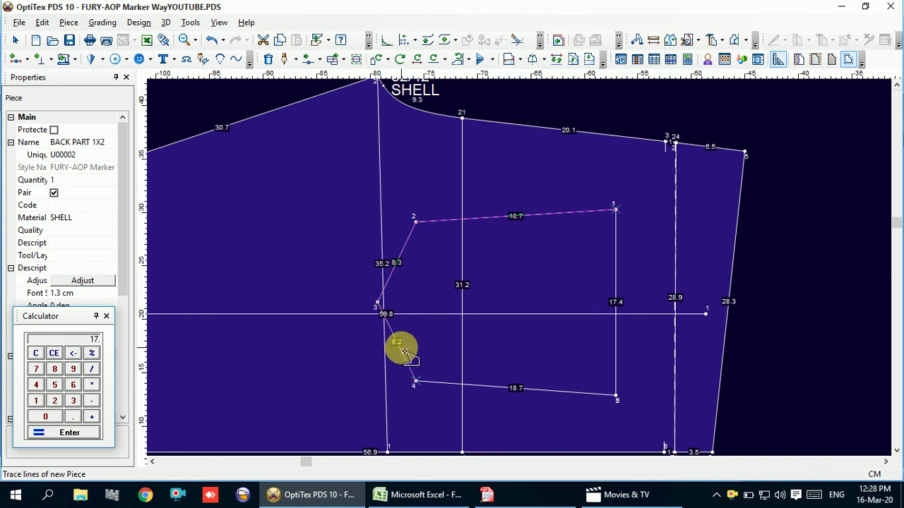
left_click(471, 387)
left_click(613, 348)
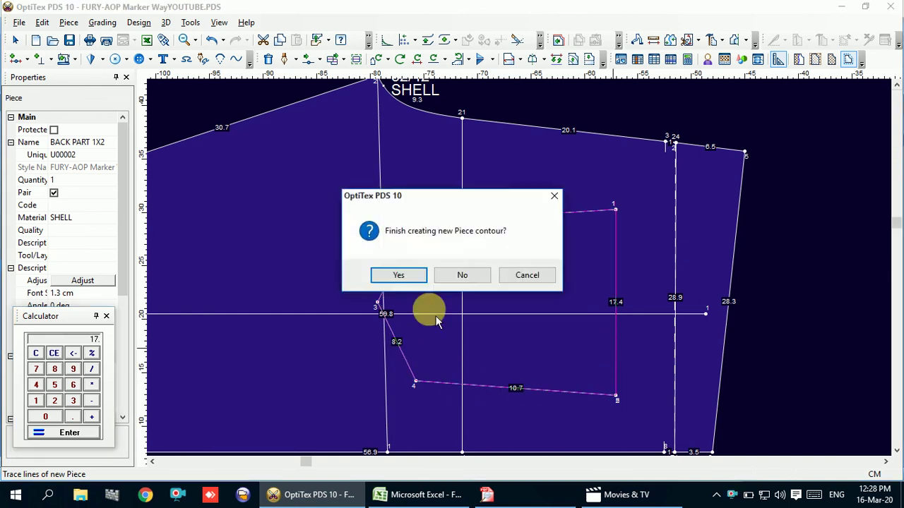
left_click(399, 276)
scroll(526, 274, "down", 3)
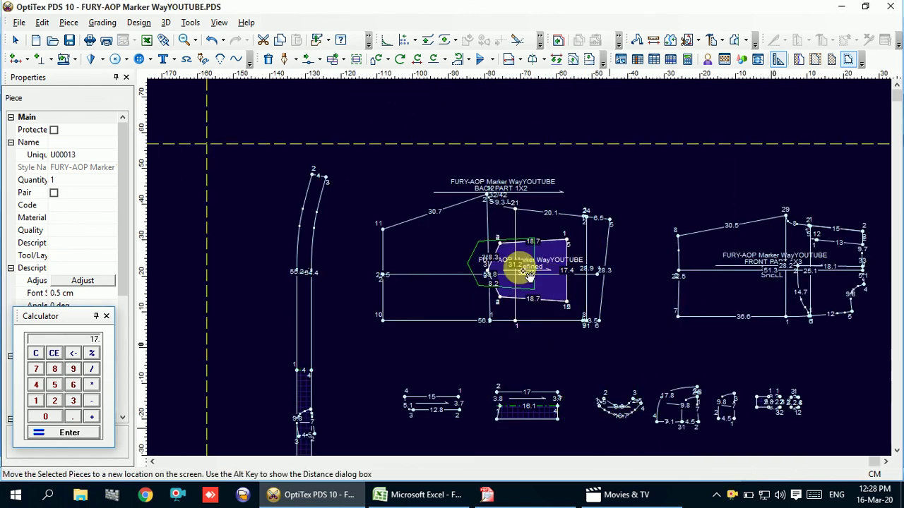
left_click(714, 264)
scroll(521, 267, "up", 2)
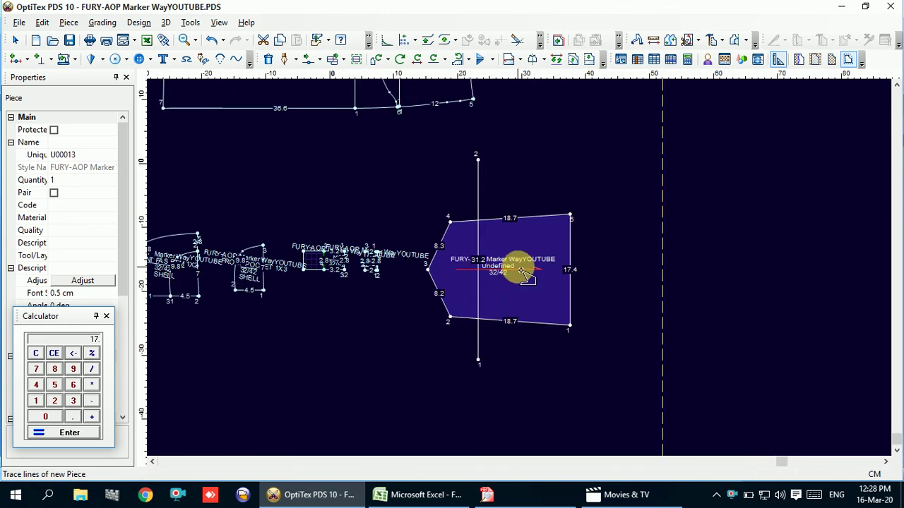
scroll(516, 212, "up", 2)
Delete the vertical internal line crossing the new pocket piece and reselect the back part
right_click(510, 148)
left_click(515, 152)
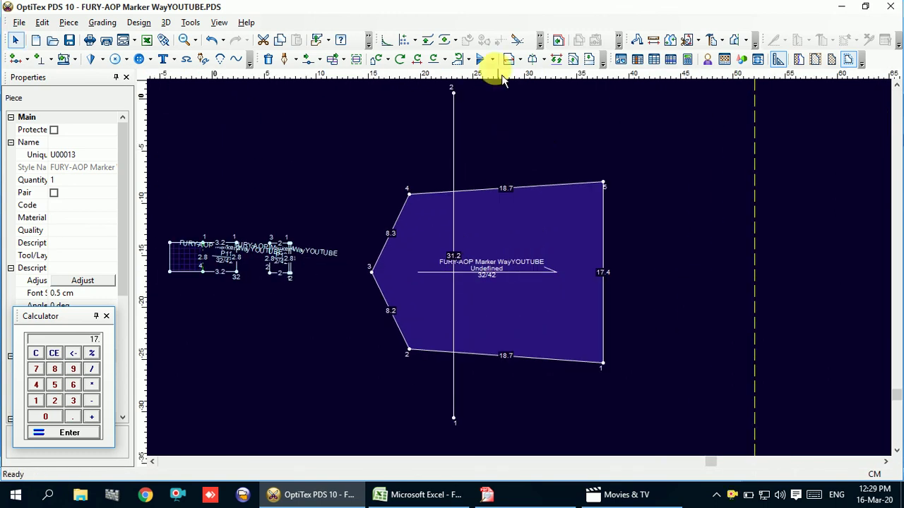
left_click(516, 39)
right_click(524, 103)
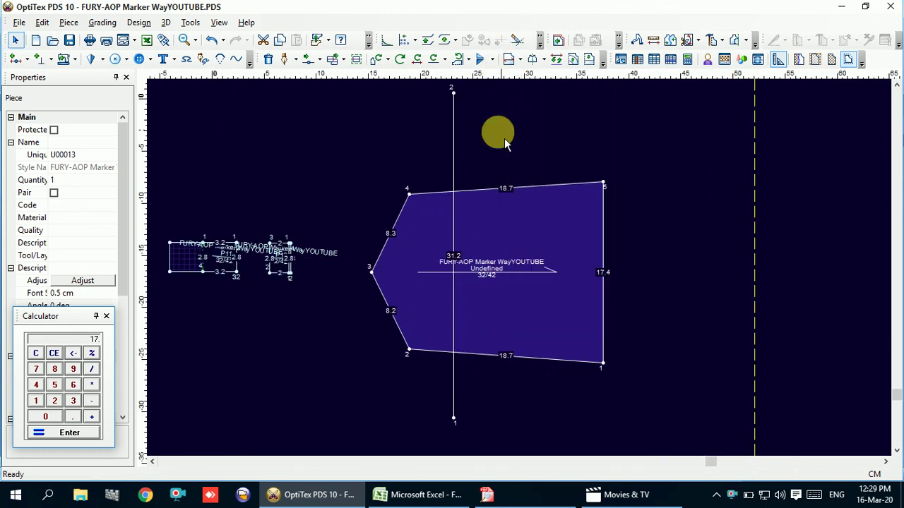
left_click(454, 149)
key("Delete")
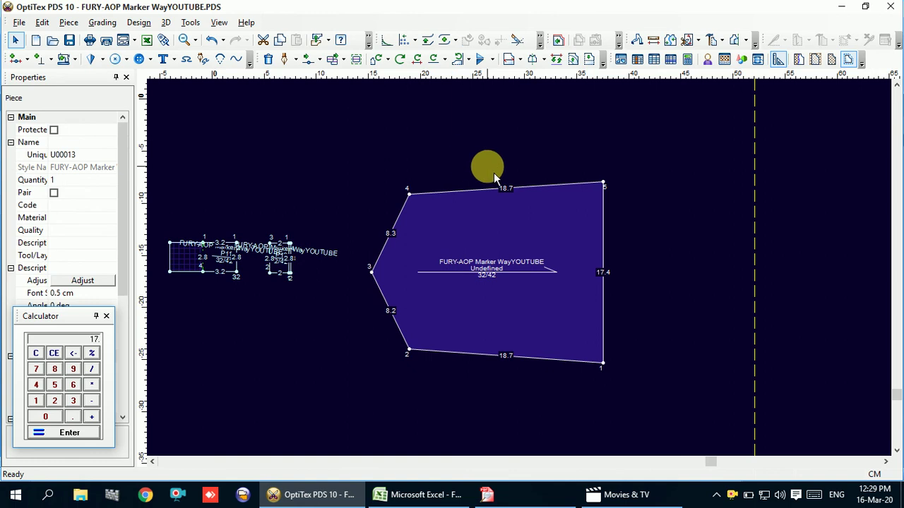
scroll(519, 264, "down", 2)
scroll(521, 285, "down", 1)
scroll(522, 286, "down", 2)
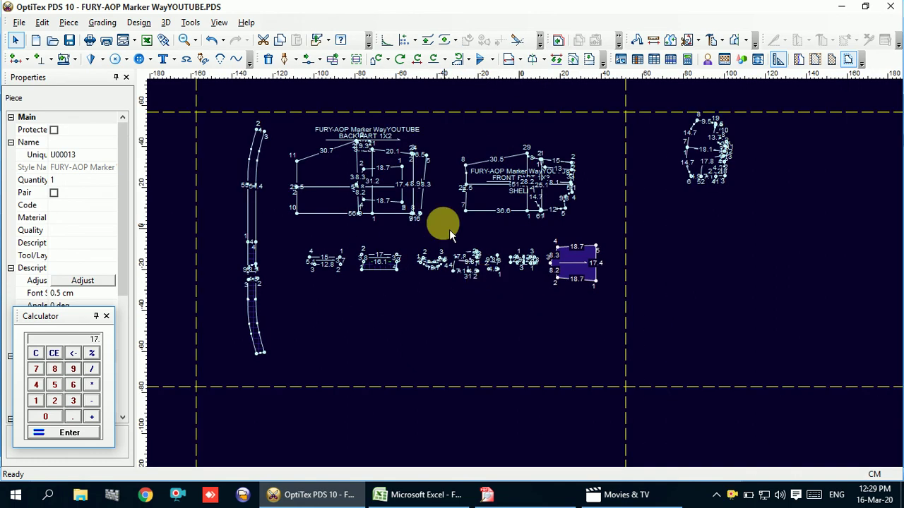
scroll(528, 262, "up", 5)
left_click(517, 274)
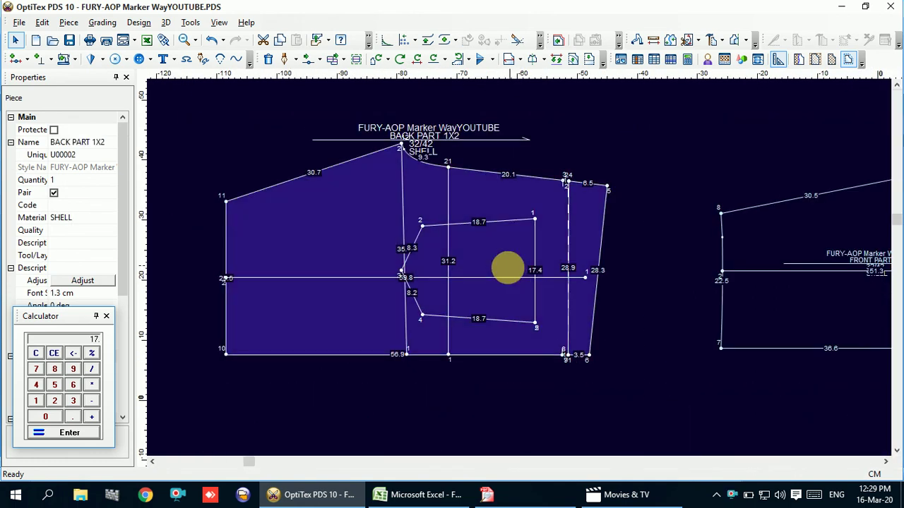
Select the new pocket piece and bring up the jeans back-view sketch in Free PDF Reader
scroll(523, 279, "down", 1)
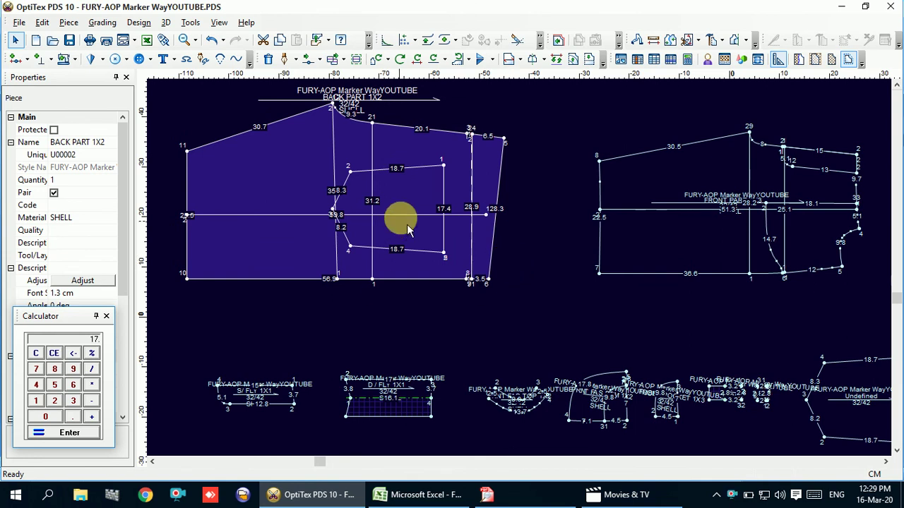
scroll(557, 273, "down", 1)
scroll(520, 266, "up", 1)
scroll(565, 283, "up", 1)
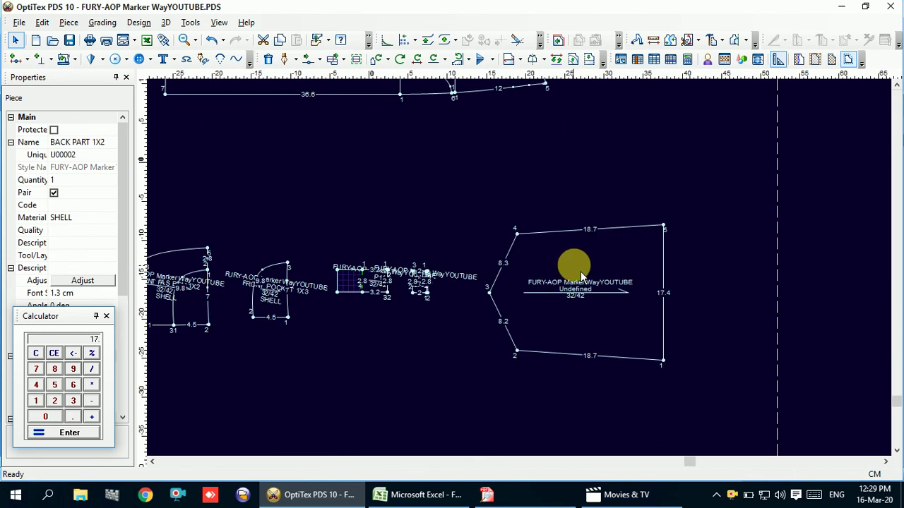
left_click(581, 267)
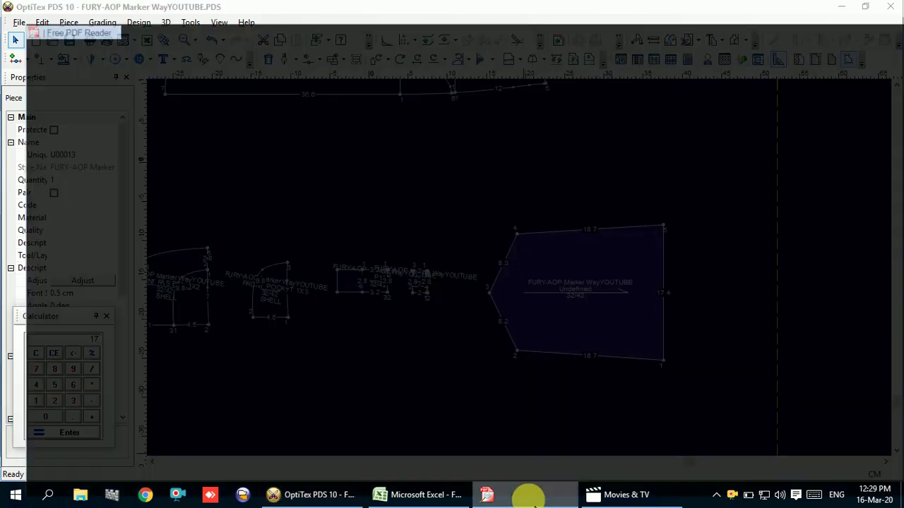
left_click(528, 497)
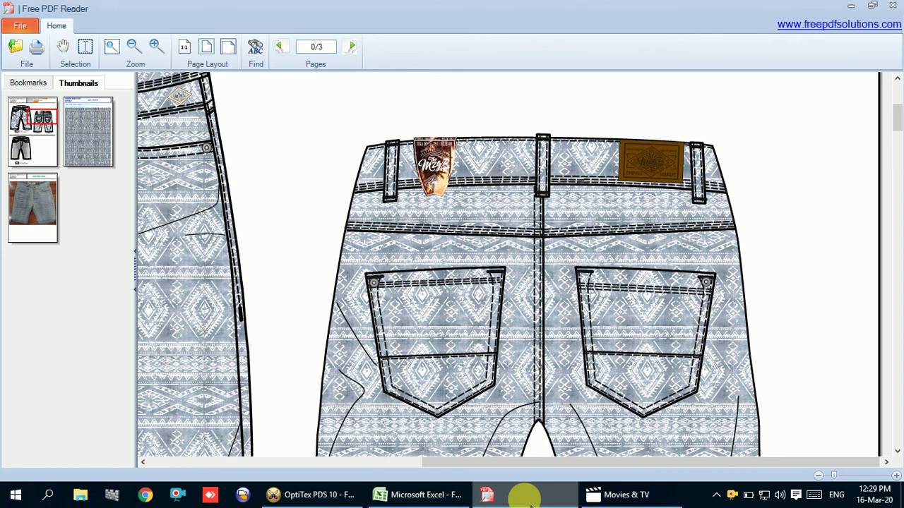
Compare against the back-pocket sketch in the PDF, then place a vertical guide across the pocket piece
left_click(528, 503)
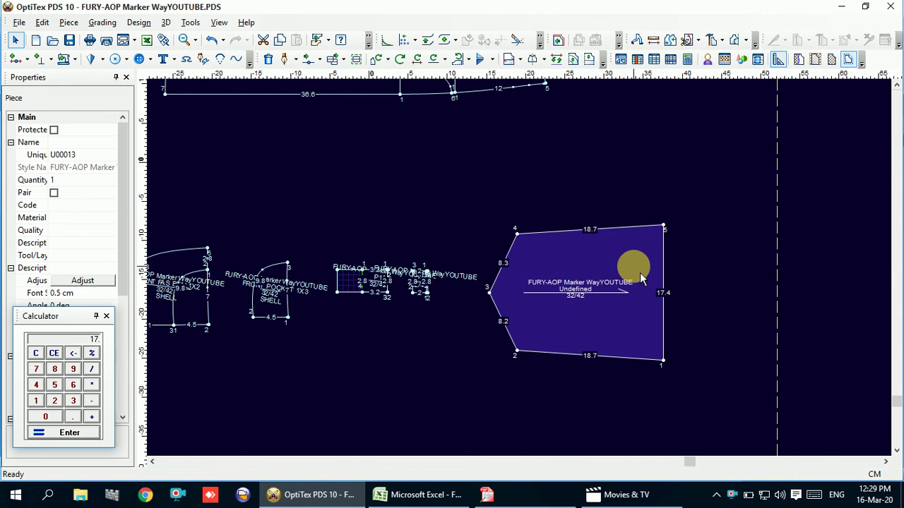
left_click(519, 502)
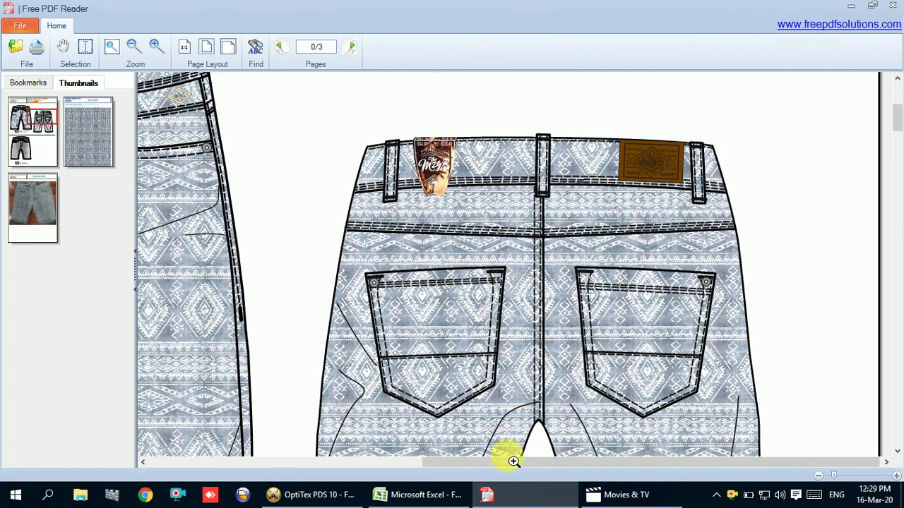
left_click(505, 496)
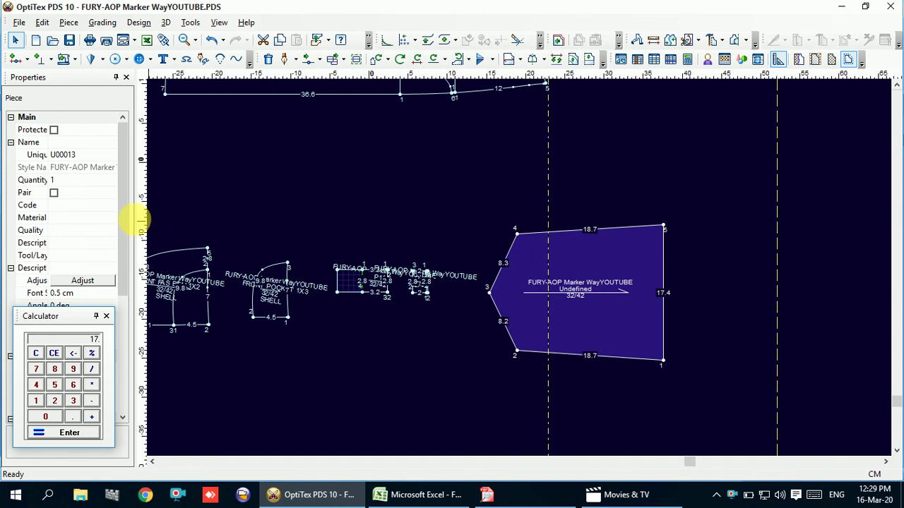
left_click(649, 262)
Add a second guide and draw the first vertical internal line 4 cm from the left corner
left_click(555, 271)
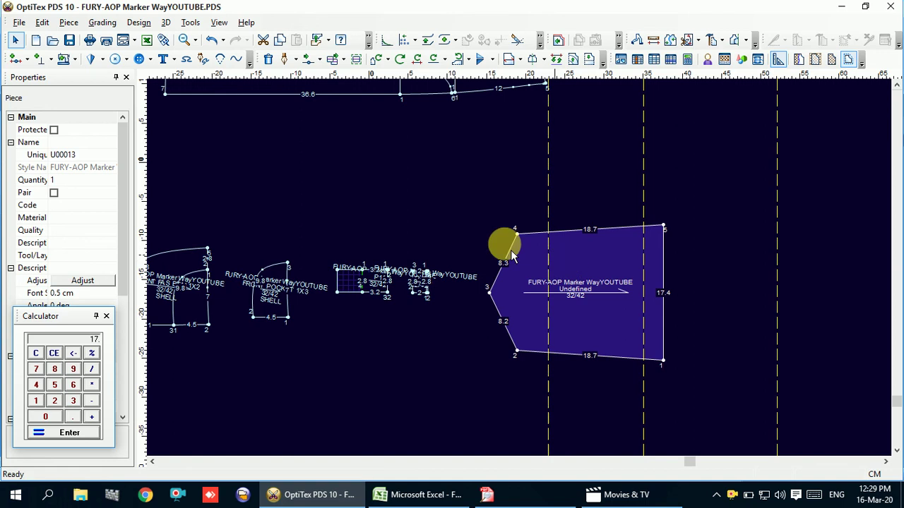
left_click(186, 59)
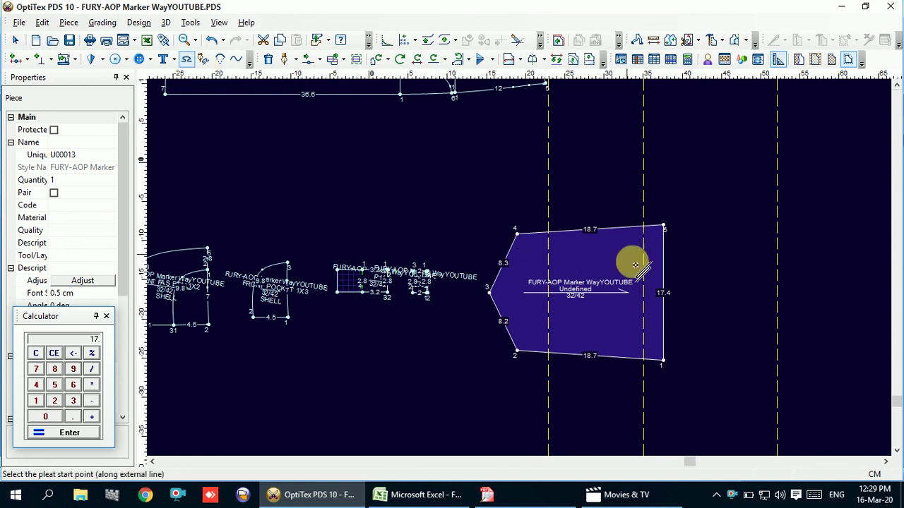
left_click(548, 231)
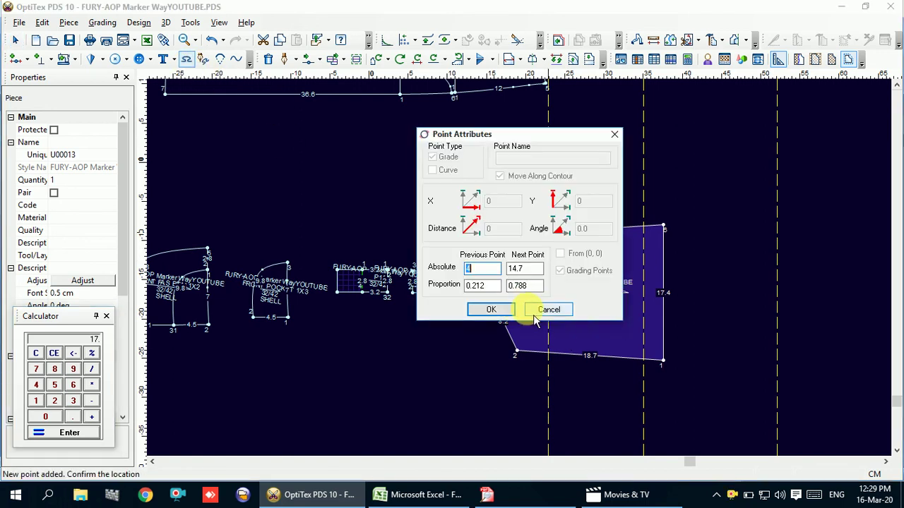
left_click(548, 314)
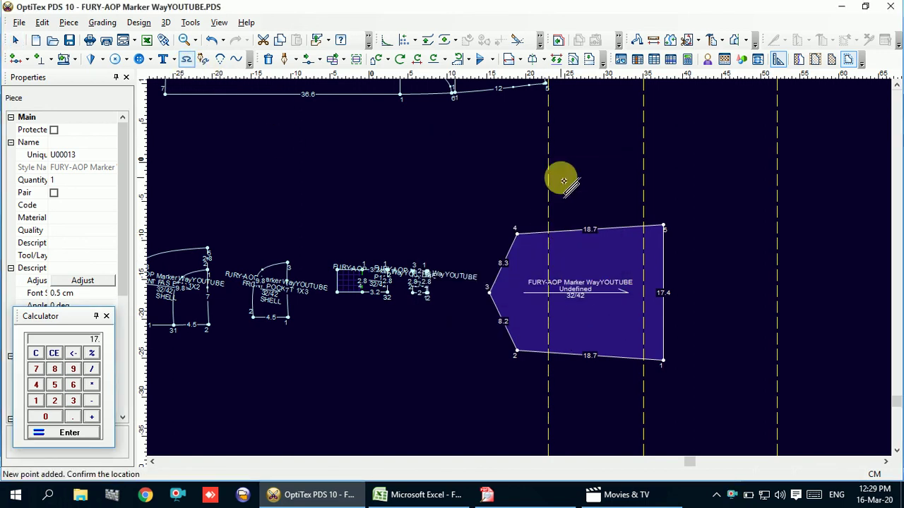
left_click(548, 230)
left_click(427, 321)
key("Return")
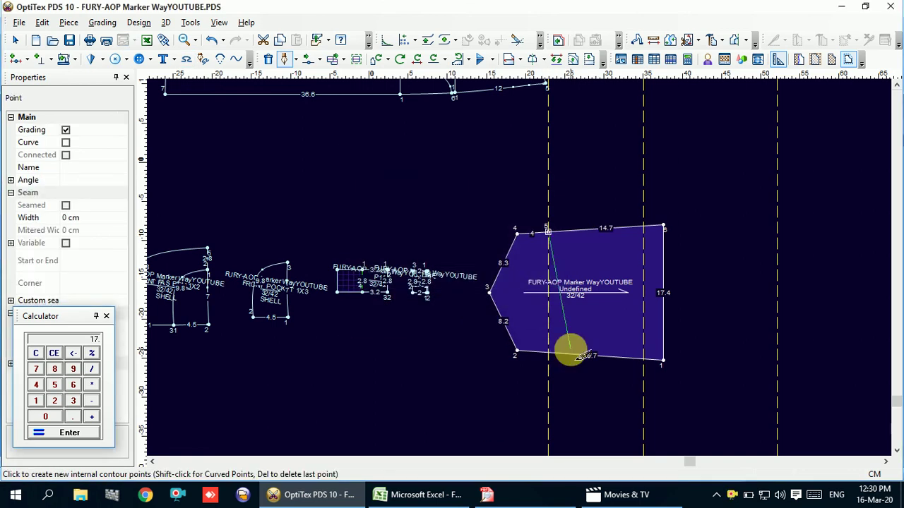
left_click(549, 354)
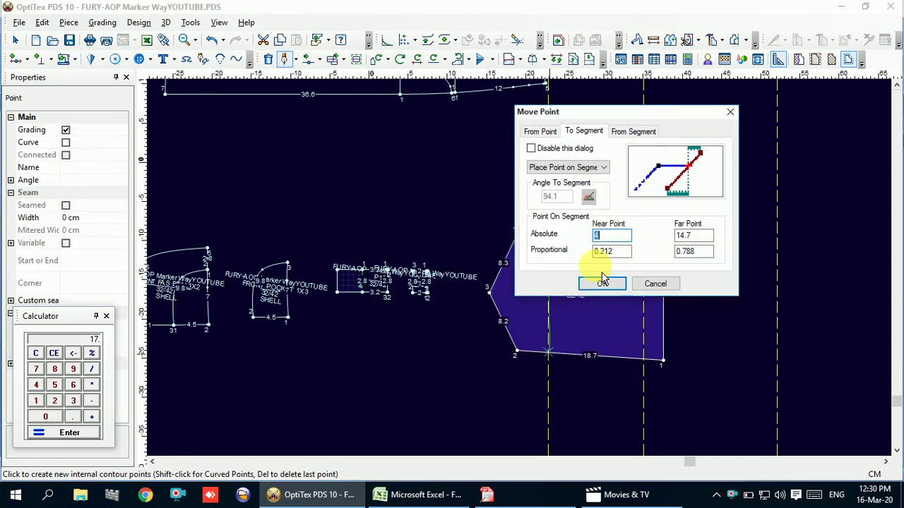
left_click(602, 284)
left_click(464, 273)
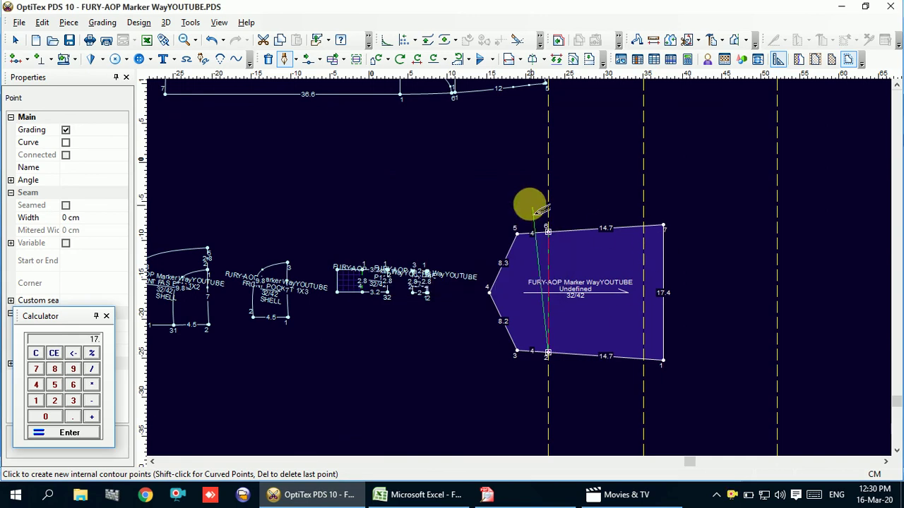
right_click(523, 197)
left_click(569, 235)
Draw the second vertical internal line 2.5 cm from the right edge of the piece
left_click(643, 227)
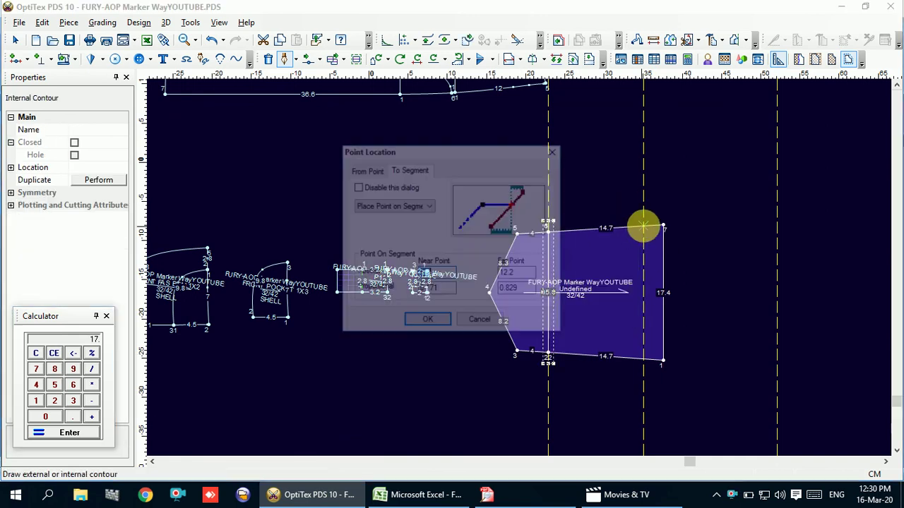
left_click(427, 324)
left_click(462, 275)
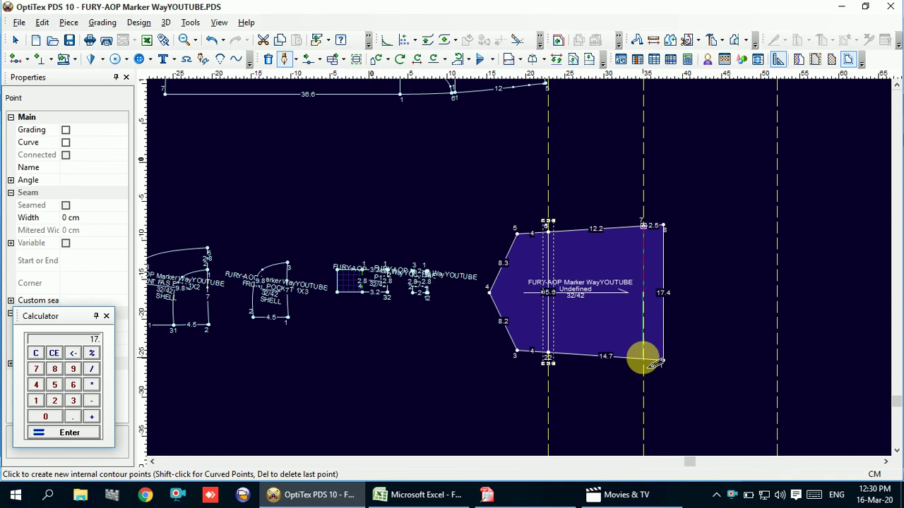
left_click(644, 361)
left_click(601, 283)
left_click(462, 274)
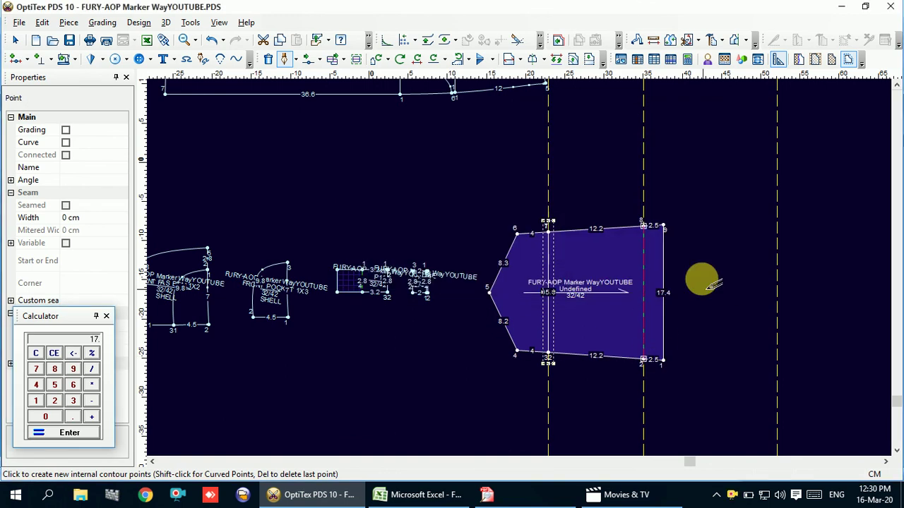
right_click(599, 193)
left_click(631, 233)
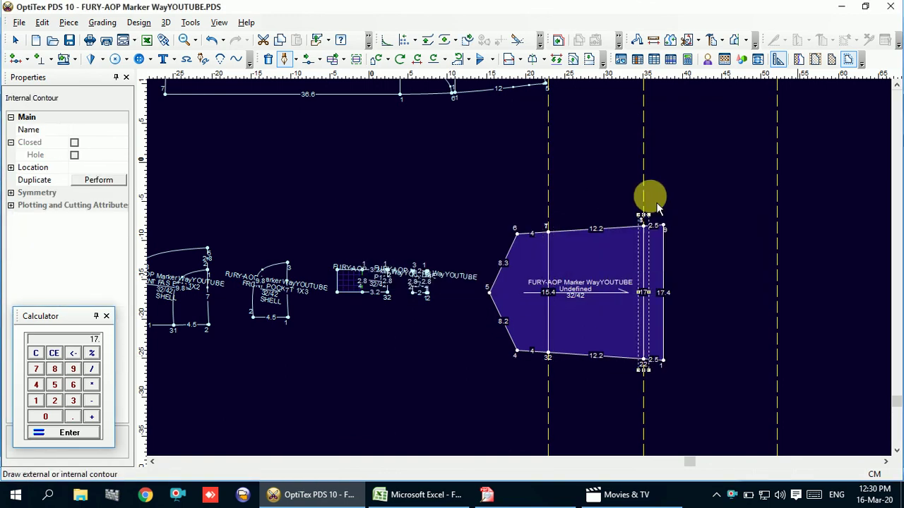
key("Escape")
left_click(553, 185)
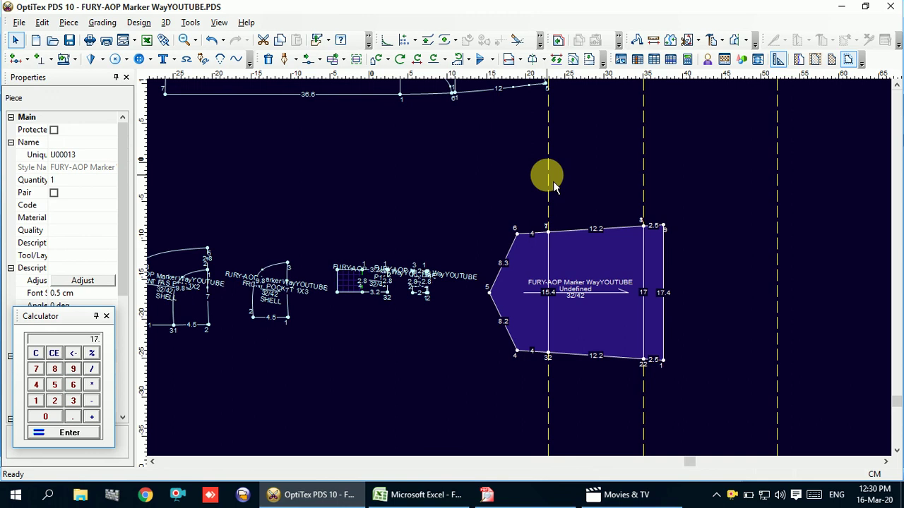
Add knife pleats along both internal lines of the pocket piece
left_click(187, 59)
left_click(548, 233)
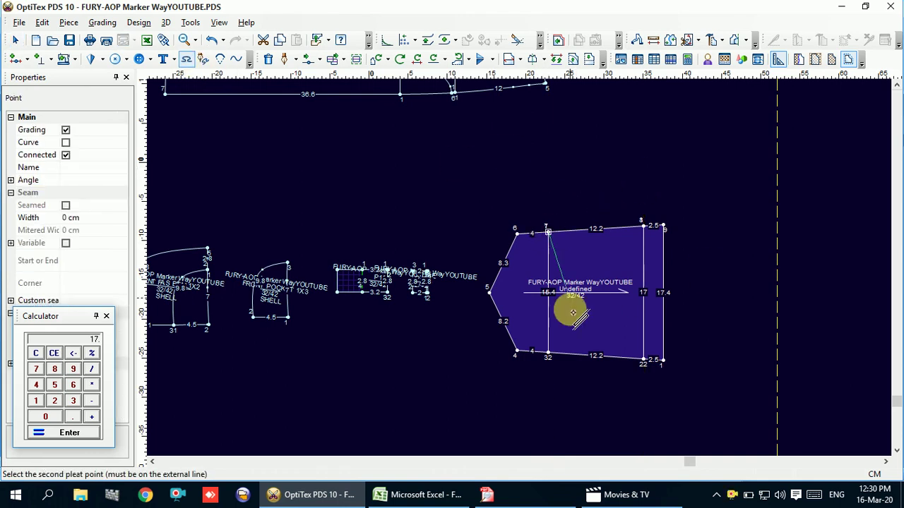
left_click(549, 355)
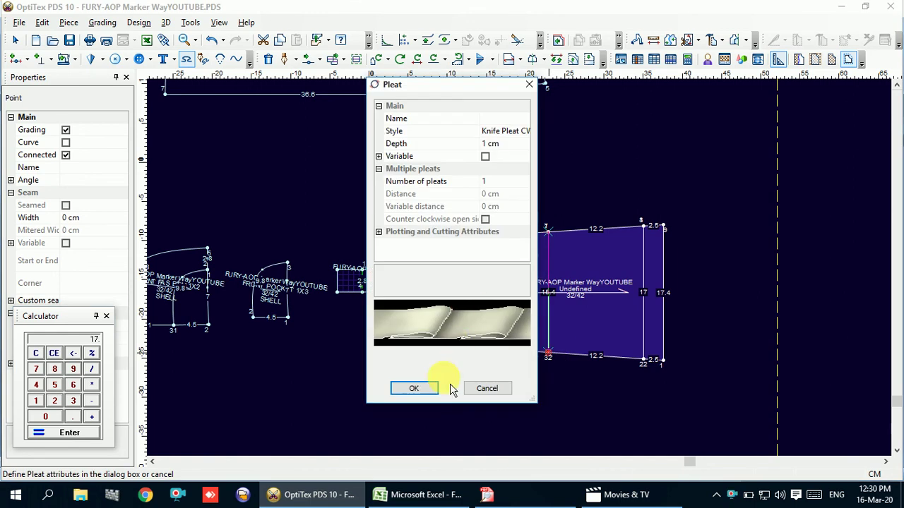
left_click(427, 392)
left_click(659, 229)
left_click(659, 360)
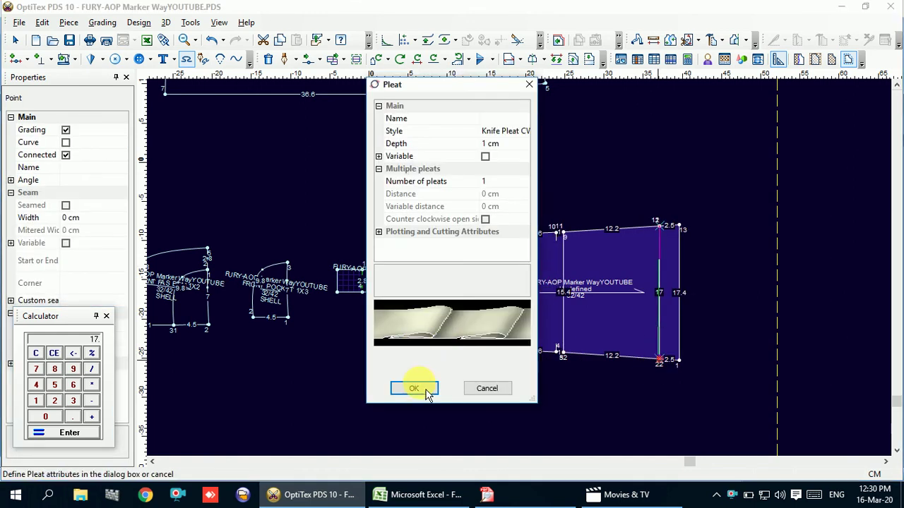
left_click(415, 390)
right_click(590, 191)
left_click(619, 201)
After checking the sketch, add another knife pleat with 0.5 cm depth
left_click(537, 498)
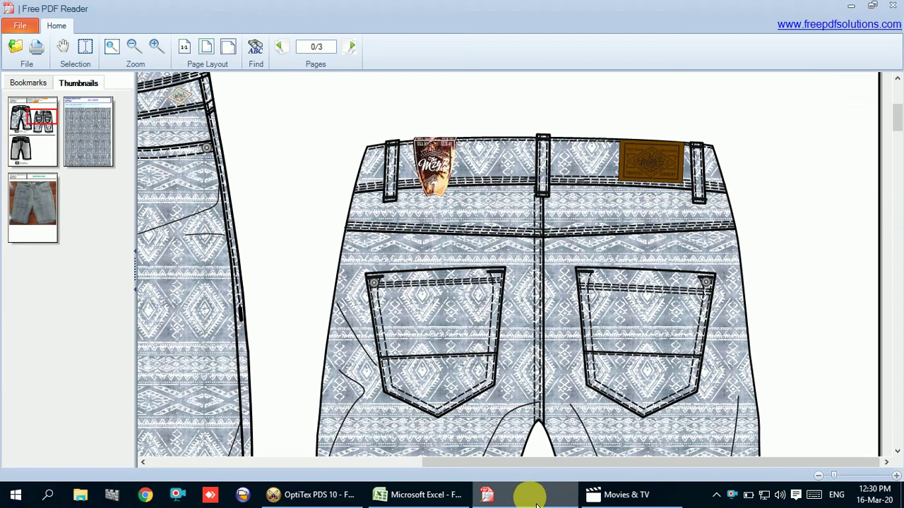
left_click(531, 498)
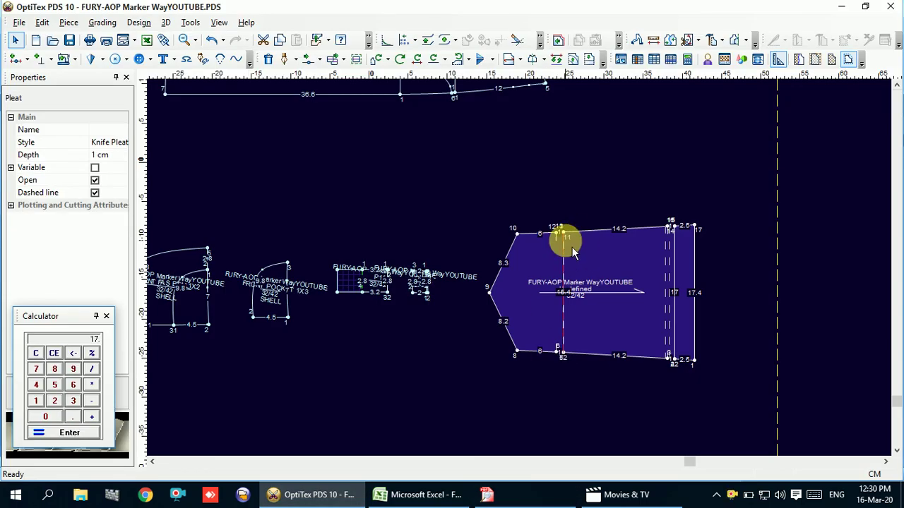
left_click(185, 60)
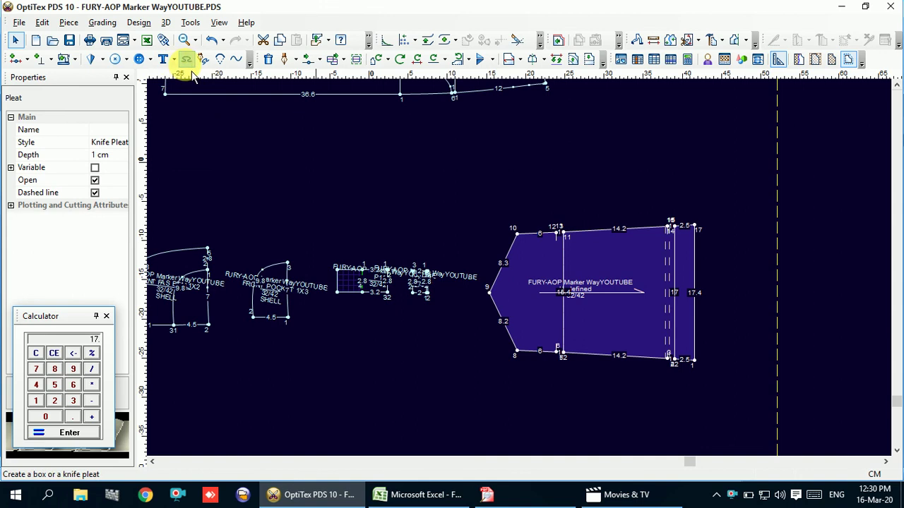
left_click(563, 233)
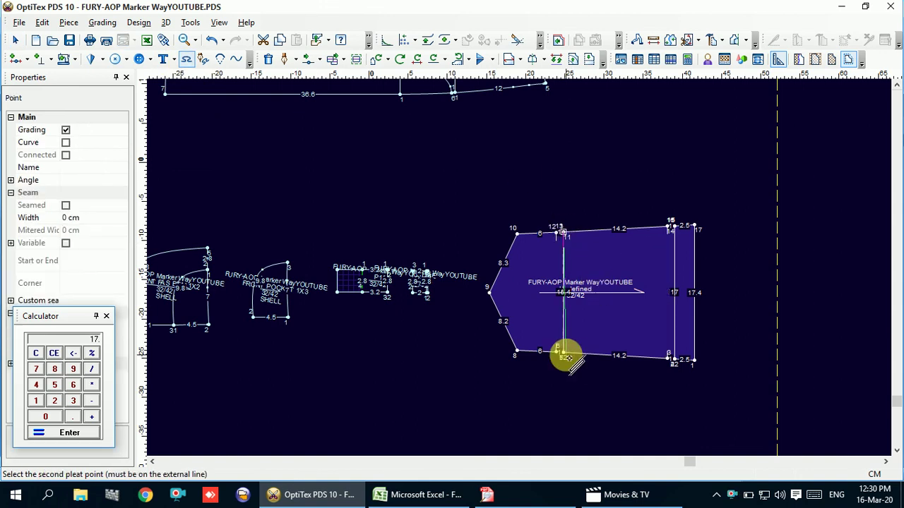
left_click(571, 355)
left_click(492, 144)
left_click(492, 144)
left_click(392, 155)
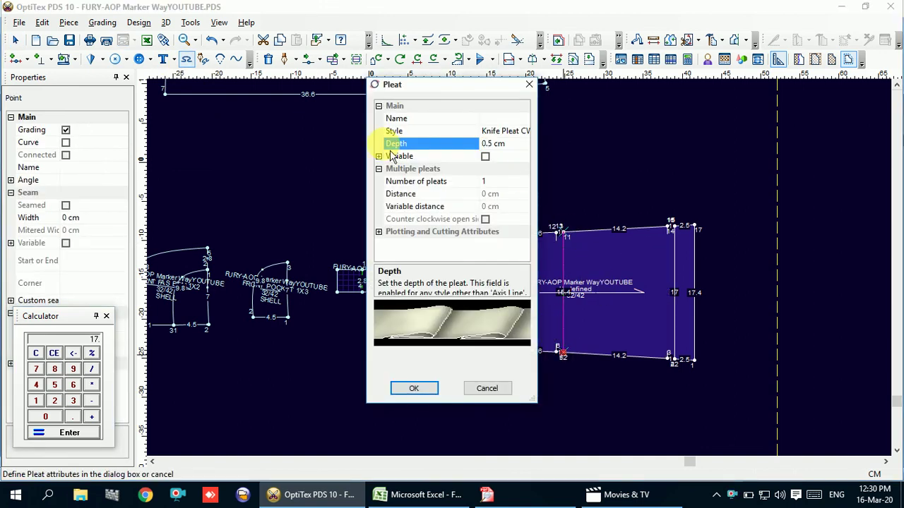
left_click(430, 390)
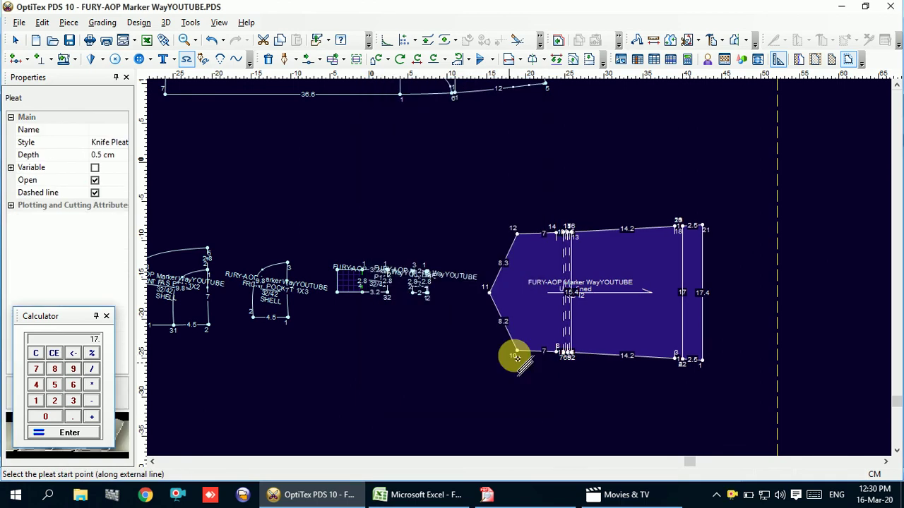
right_click(599, 186)
left_click(614, 192)
Select the back pocket piece and delete the unwanted knife pleat
left_click(612, 255)
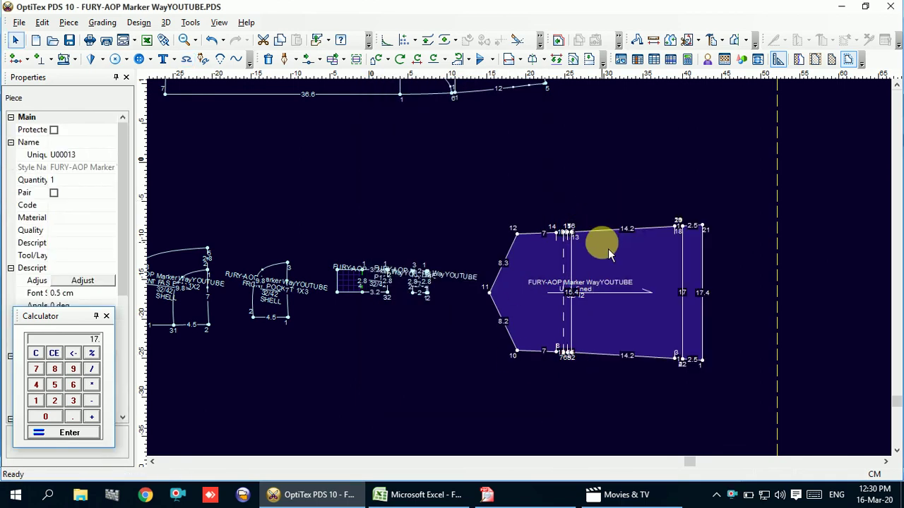
scroll(526, 274, "up", 3)
scroll(526, 275, "down", 1)
left_click(524, 282)
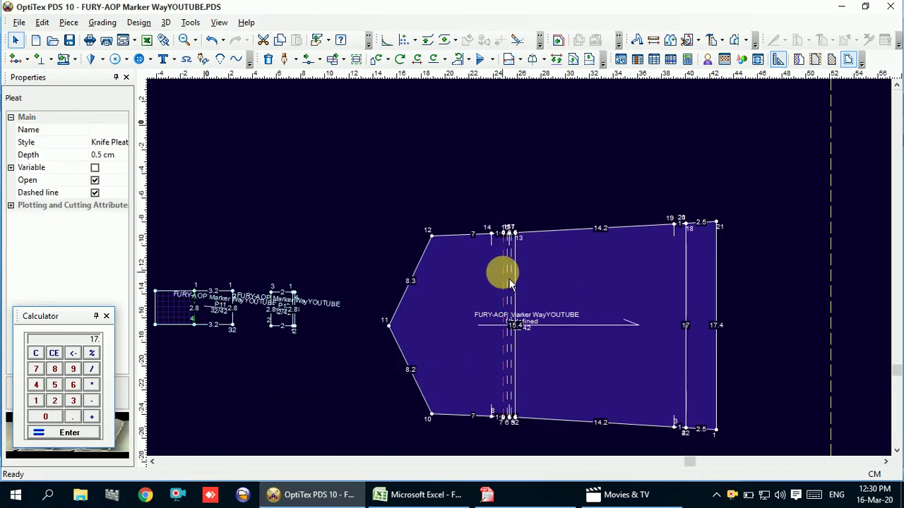
left_click(338, 187)
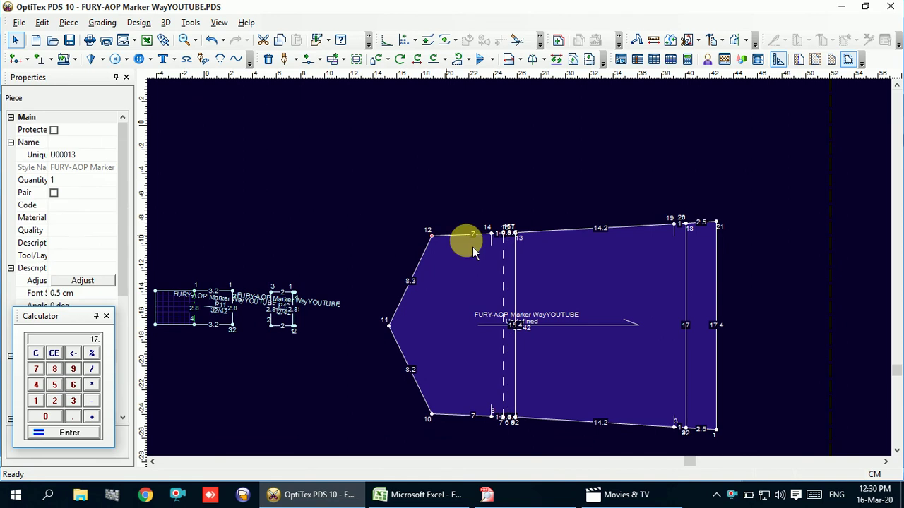
left_click(502, 244)
key("Delete")
Delete the extra top-edge points and narrow the pocket piece back down
left_click(510, 237)
key("Delete")
left_click(503, 248)
key("Delete")
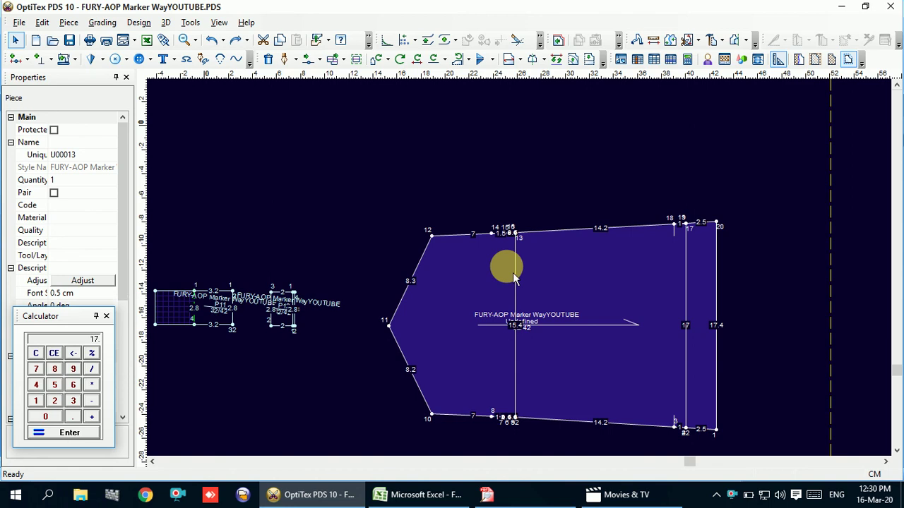
left_click(514, 279)
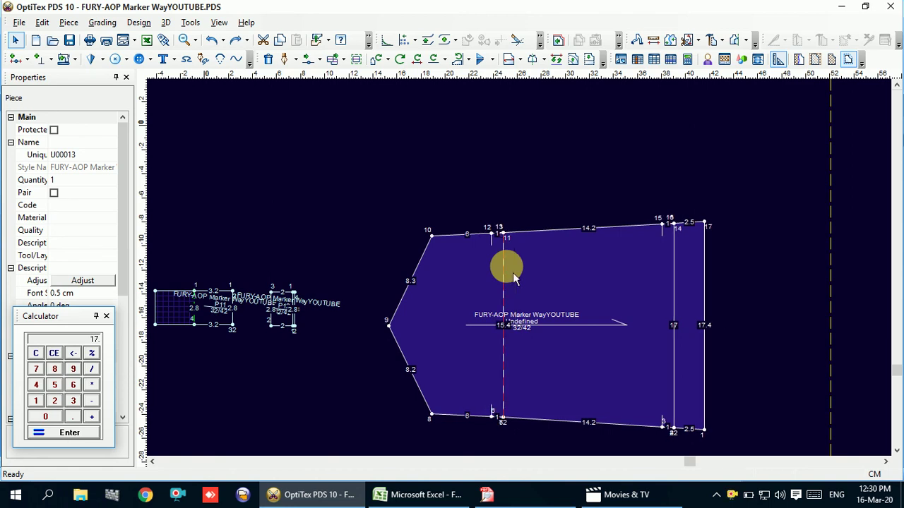
left_click(503, 272)
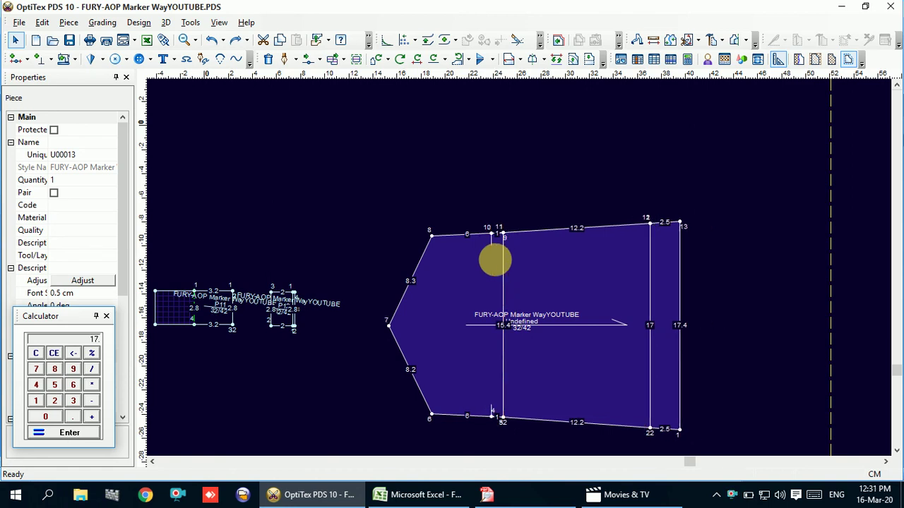
left_click(503, 272)
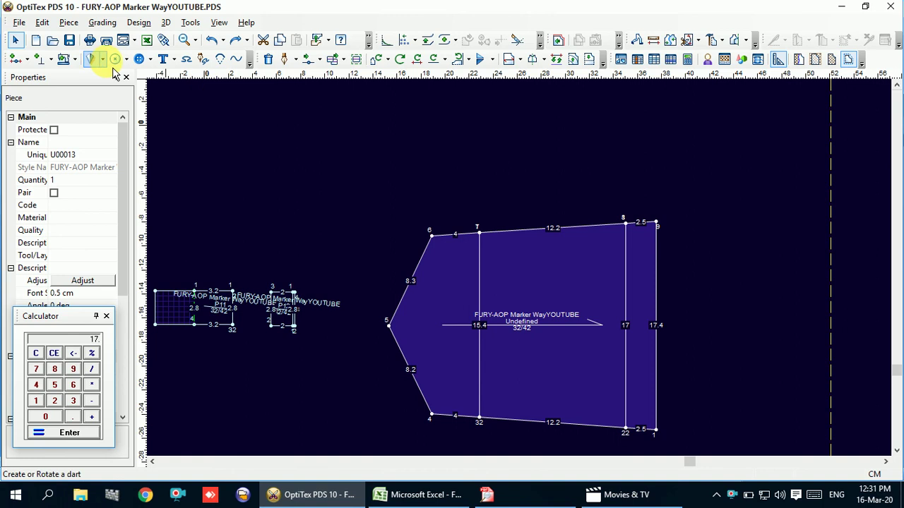
Add knife pleats 7–32 at 0.5 cm and 12–22 at 1 cm depth, then save
left_click(186, 60)
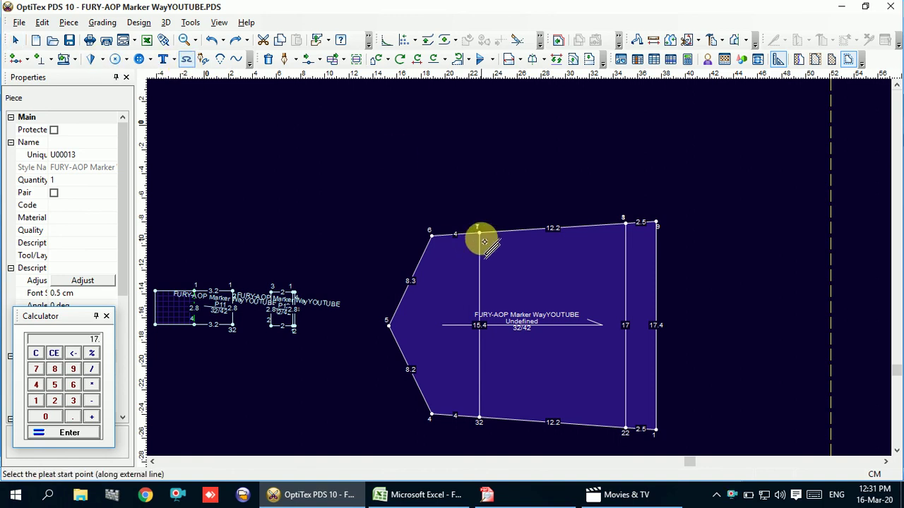
left_click(480, 233)
left_click(479, 420)
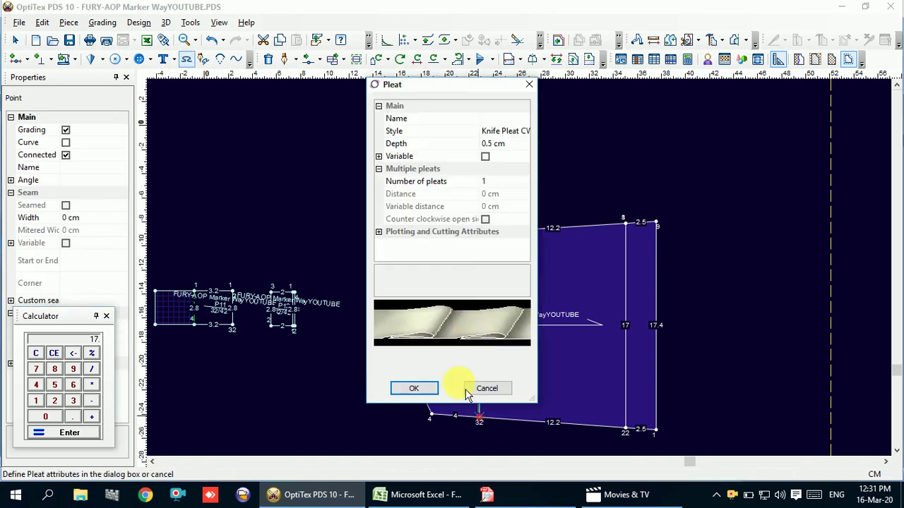
left_click(414, 388)
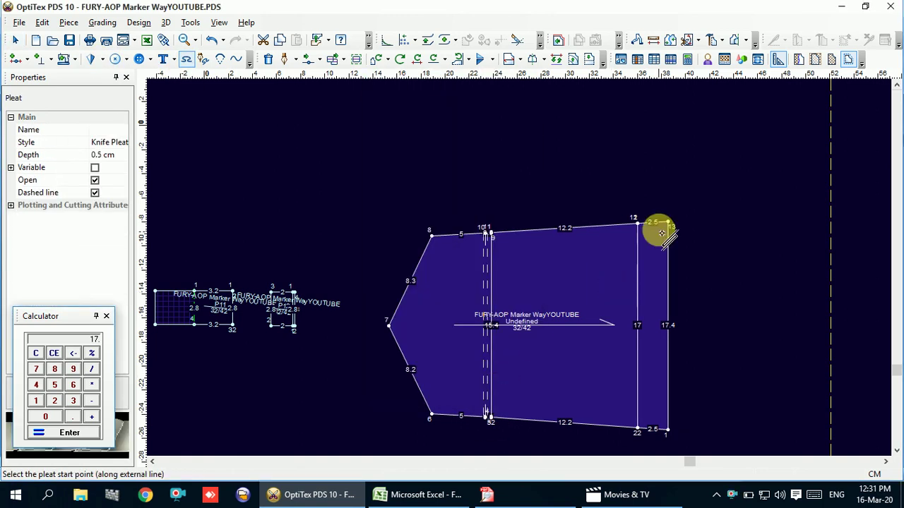
left_click(640, 223)
left_click(637, 427)
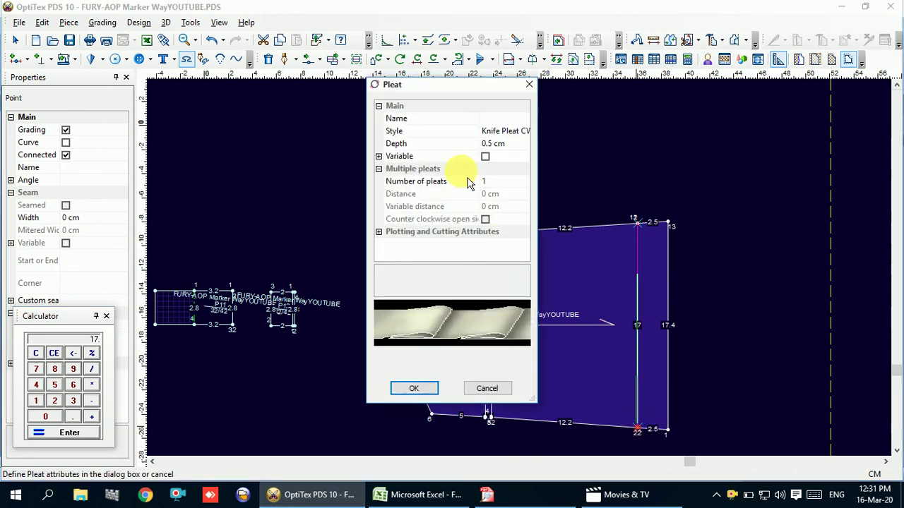
left_click(416, 145)
type("1")
left_click(424, 387)
right_click(530, 125)
left_click(583, 133)
left_click(69, 39)
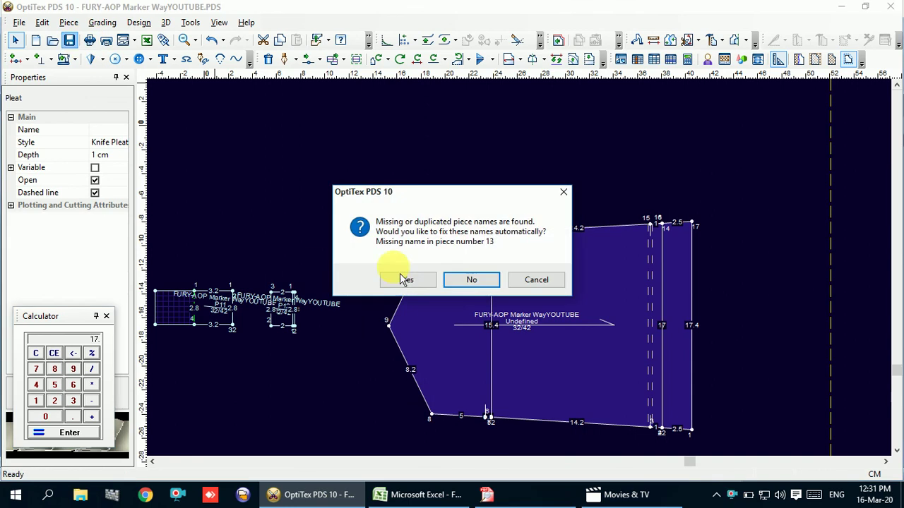
Accept auto-naming, then set the piece name BACK POCKET 1X2, tick Pair, and choose material SHELL
left_click(403, 279)
left_click(558, 290)
left_click(84, 142)
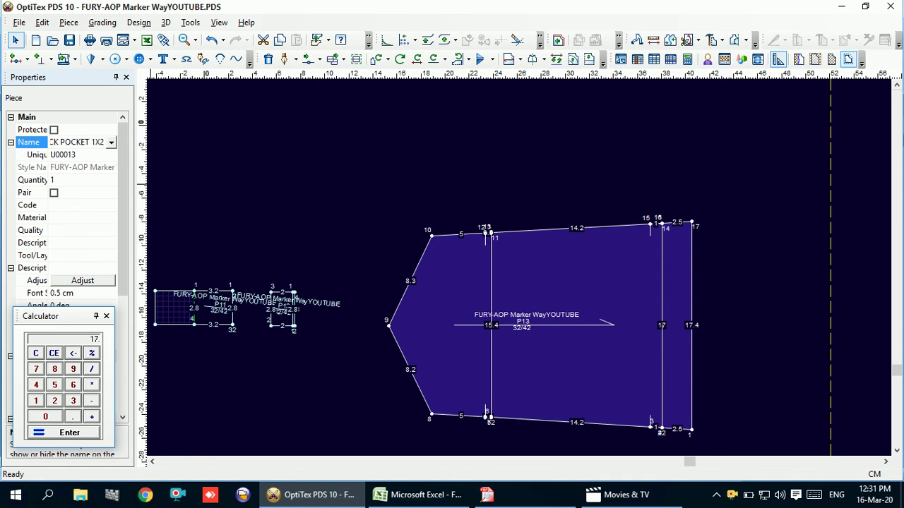
left_click(54, 192)
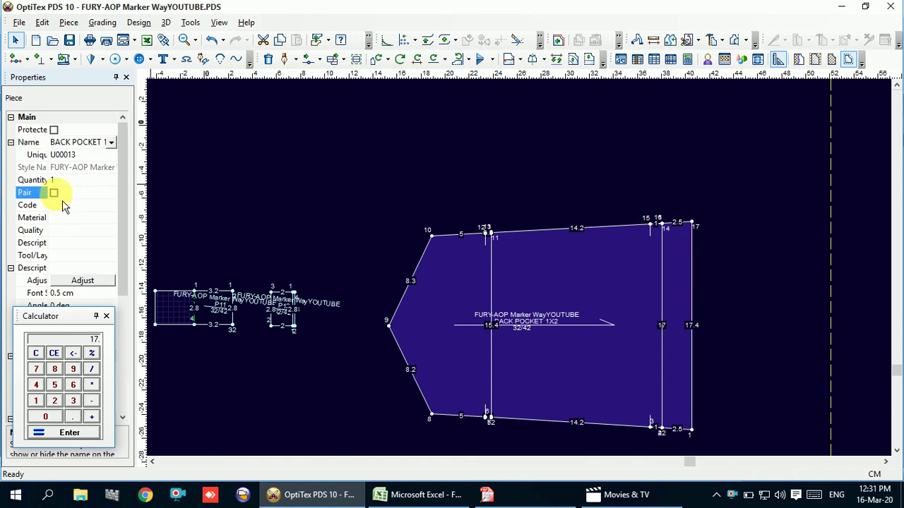
left_click(111, 217)
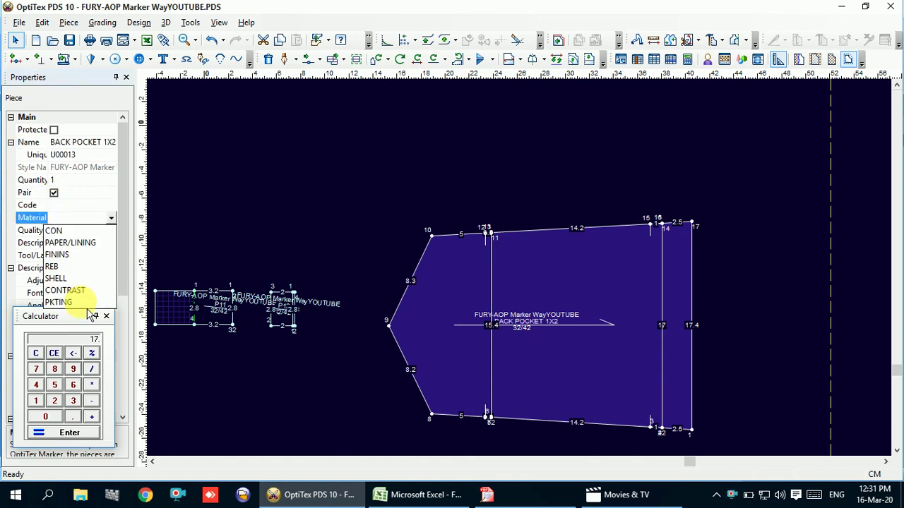
left_click(71, 279)
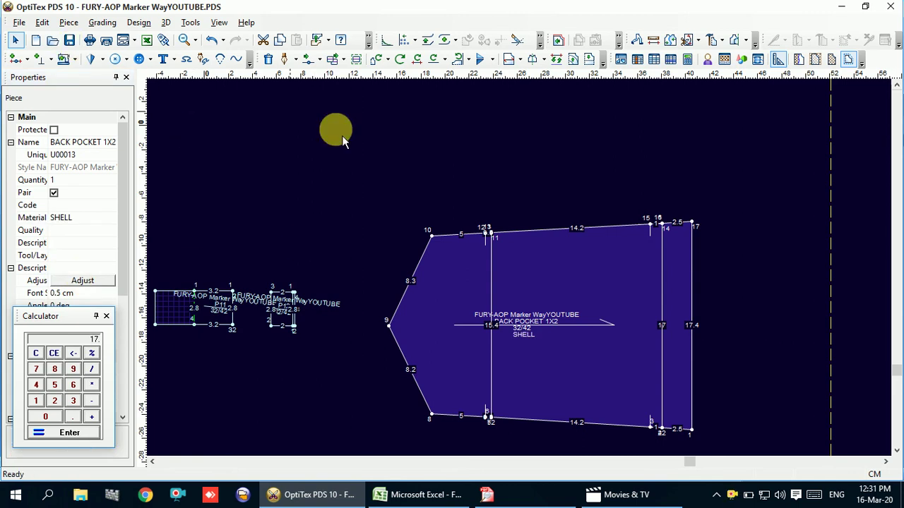
scroll(518, 268, "down", 1)
scroll(528, 275, "down", 2)
scroll(522, 272, "down", 1)
scroll(494, 254, "down", 1)
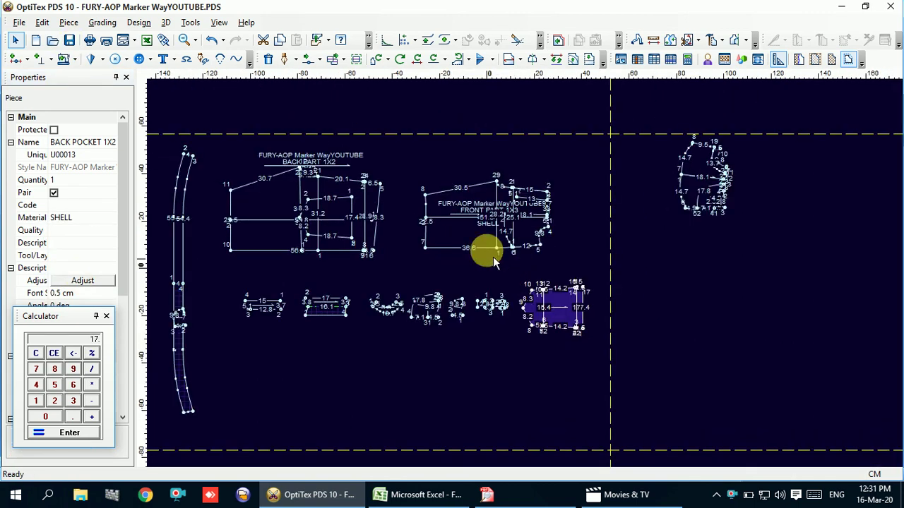
Select BACK POCKET 1X2 and check that the pleat depth reads 1 cm
scroll(520, 293, "up", 2)
left_click(548, 278)
scroll(536, 279, "up", 2)
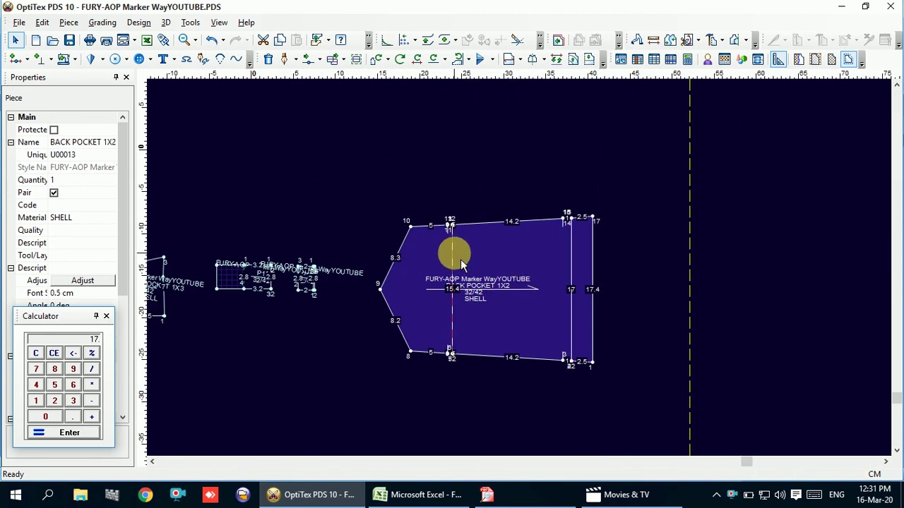
left_click(452, 267)
left_click(578, 267)
left_click(420, 254)
Select the BACK PART 1X2 piece and bring the jeans drawing PDF forward
scroll(416, 261, "down", 1)
scroll(512, 245, "down", 1)
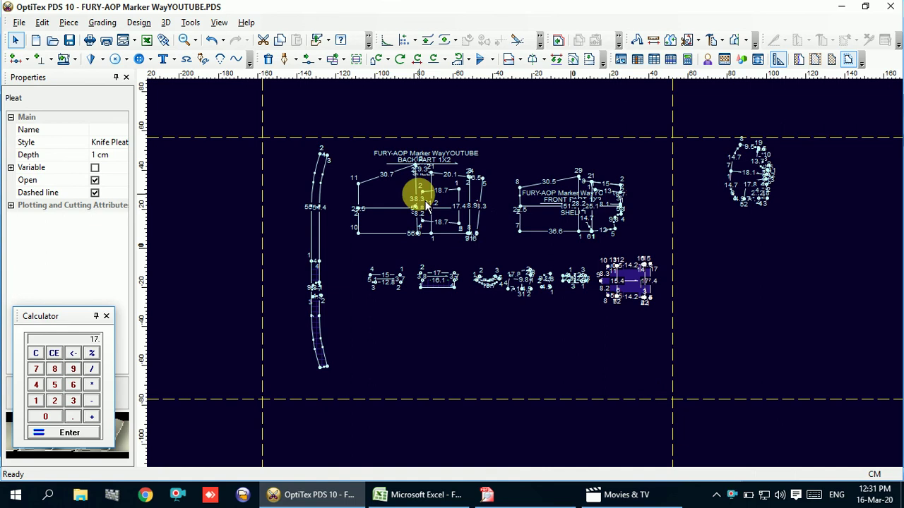
left_click(424, 203)
left_click(494, 493)
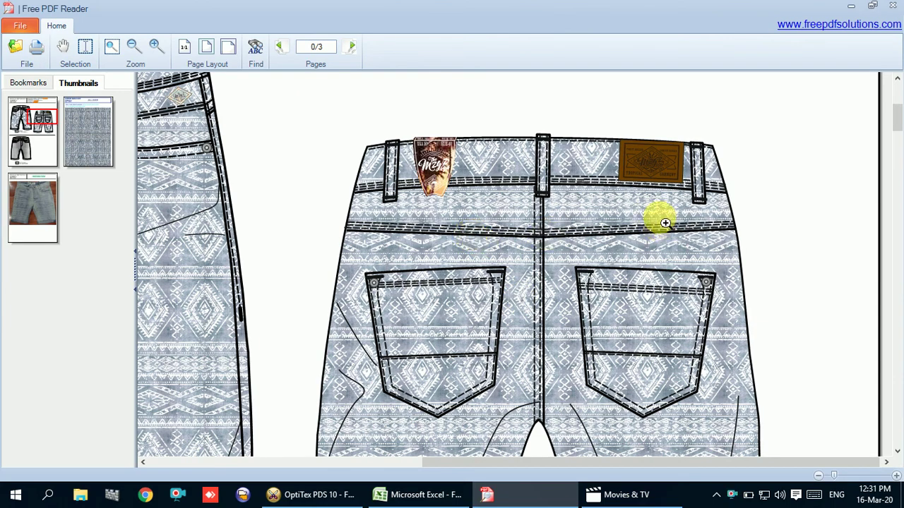
Scroll through the jeans back view to review the back pockets, then minimize the reader
scroll(663, 223, "down", 2)
scroll(671, 252, "down", 5)
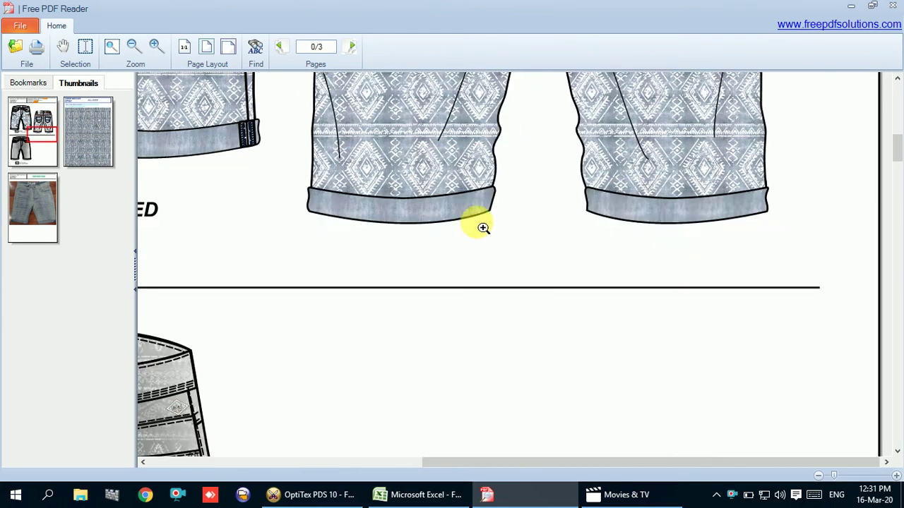
scroll(176, 264, "up", 5)
scroll(149, 335, "up", 2)
scroll(154, 324, "up", 3)
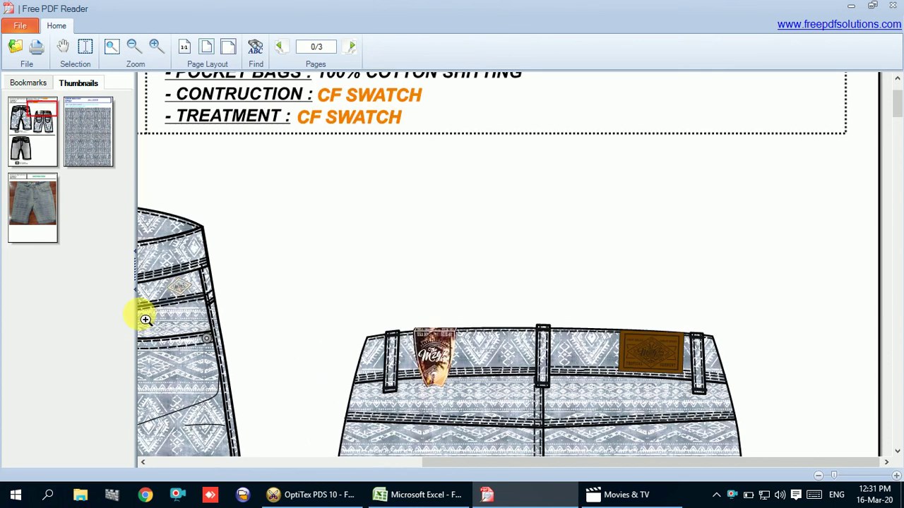
mouse_move(484, 463)
left_mouse_down()
mouse_move(346, 474)
mouse_move(227, 464)
left_mouse_up()
left_click(858, 10)
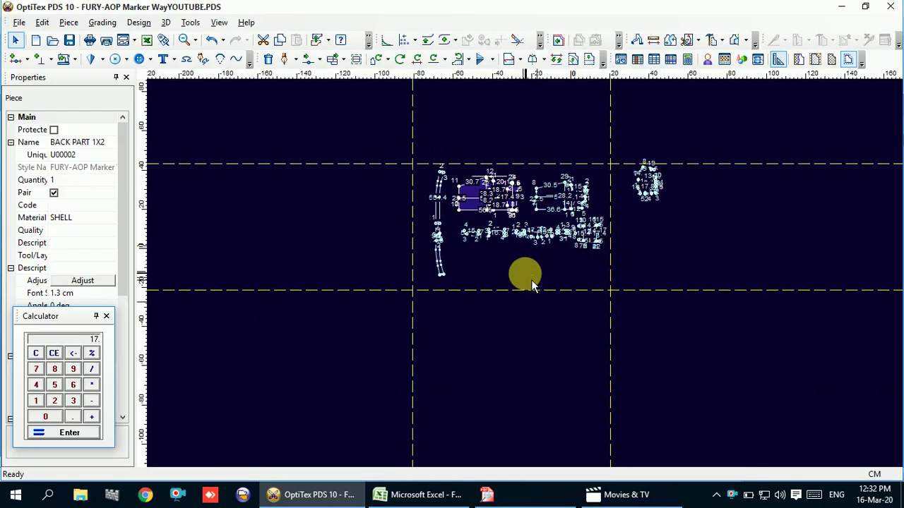
Box-select all 13 pieces of the marker, then switch to another program
scroll(532, 277, "up", 2)
left_click_drag(255, 149, 811, 443)
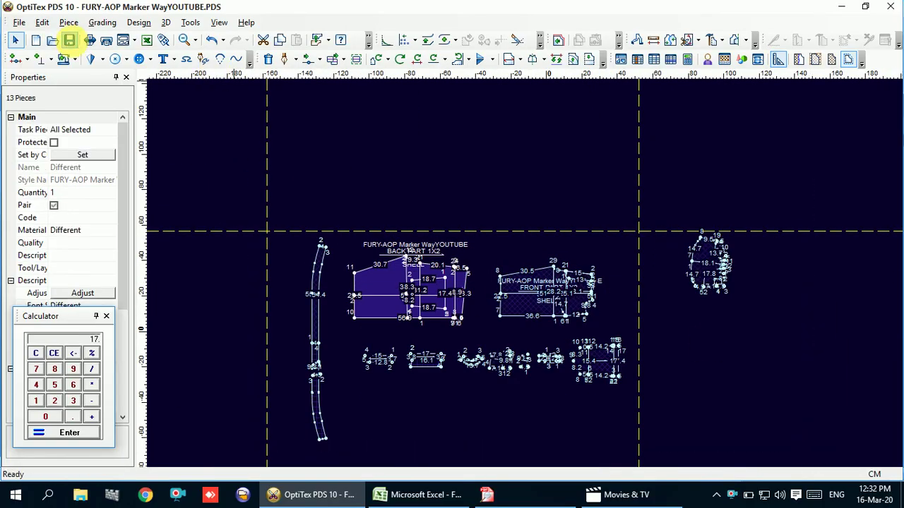
left_click(177, 494)
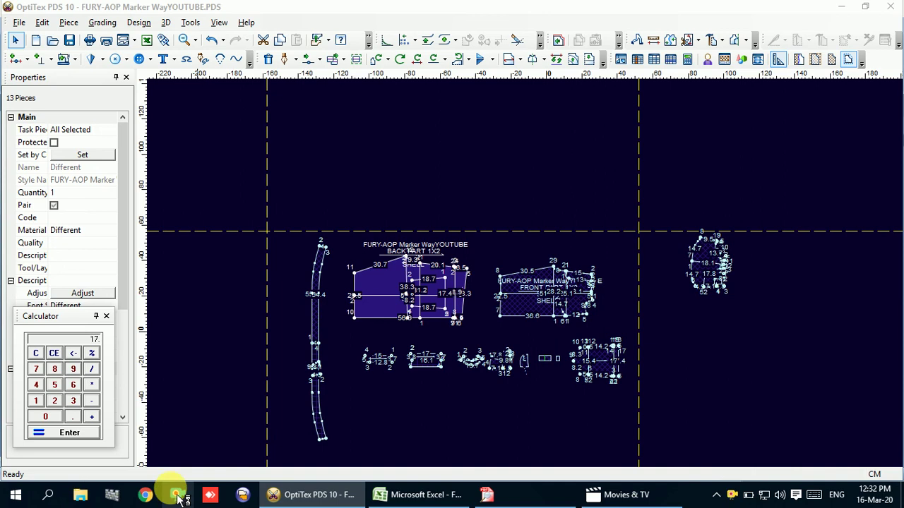